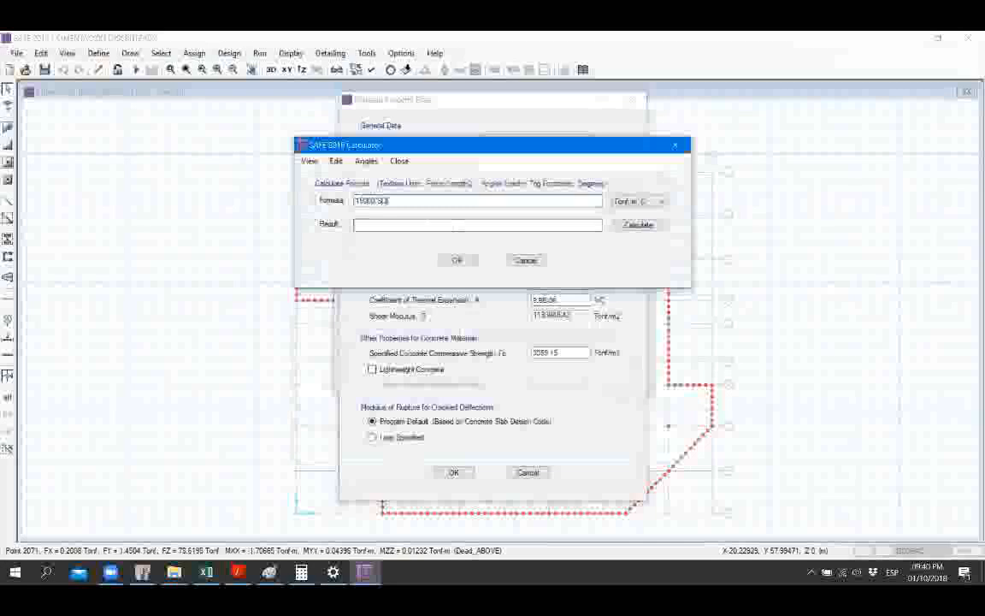
# Step: Calculate the concrete's modulus of elasticity with the formula 15000*SQR(350)*10 and apply it without decimals as 2806243 Tonf/m2
pyautogui.write('(350')
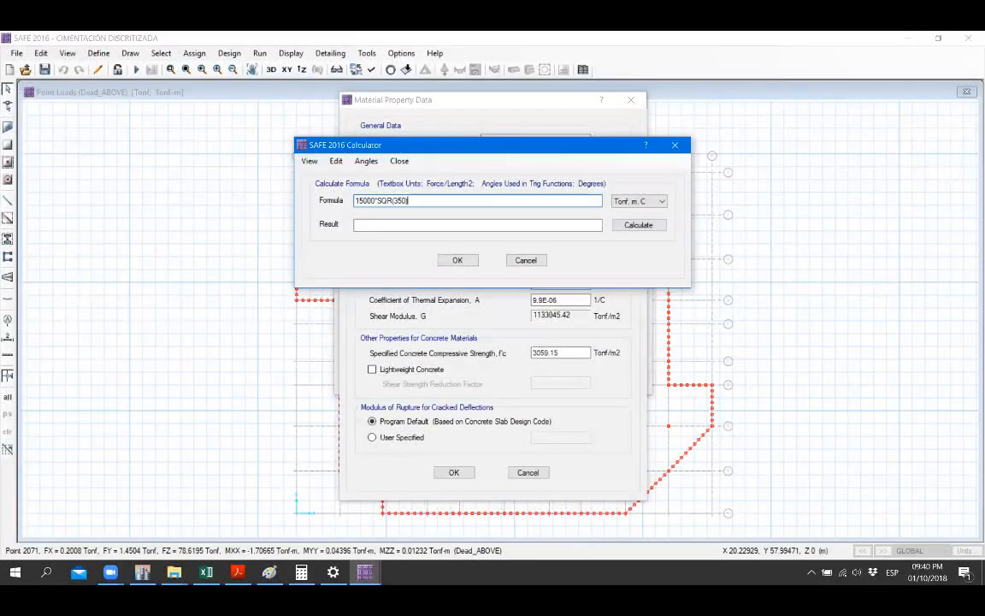
pyautogui.write(')*10')
pyautogui.click(638, 224)
pyautogui.moveTo(419, 224); pyautogui.dragTo(384, 224)
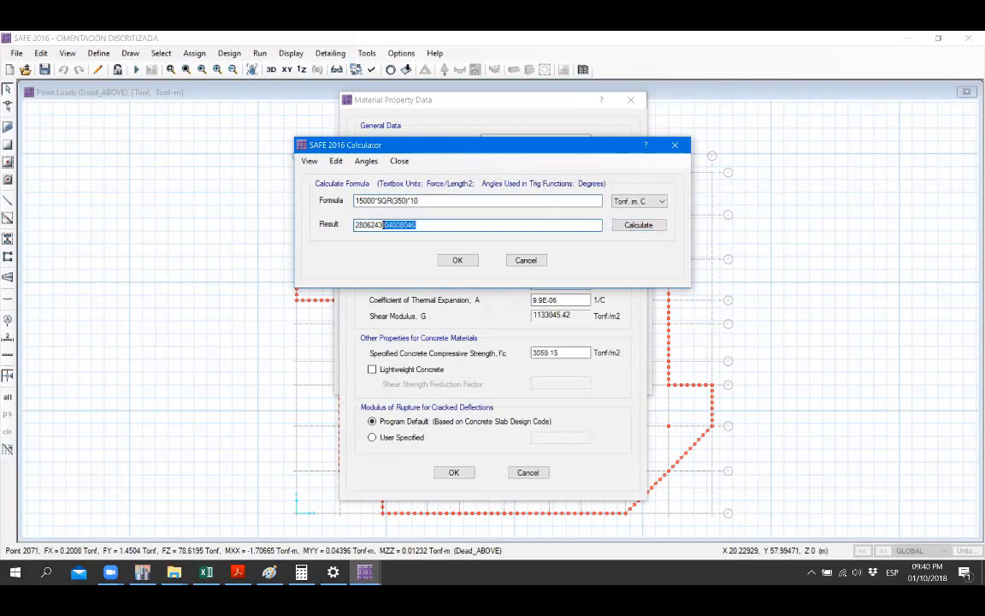
pyautogui.press('BackSpace')
pyautogui.click(458, 260)
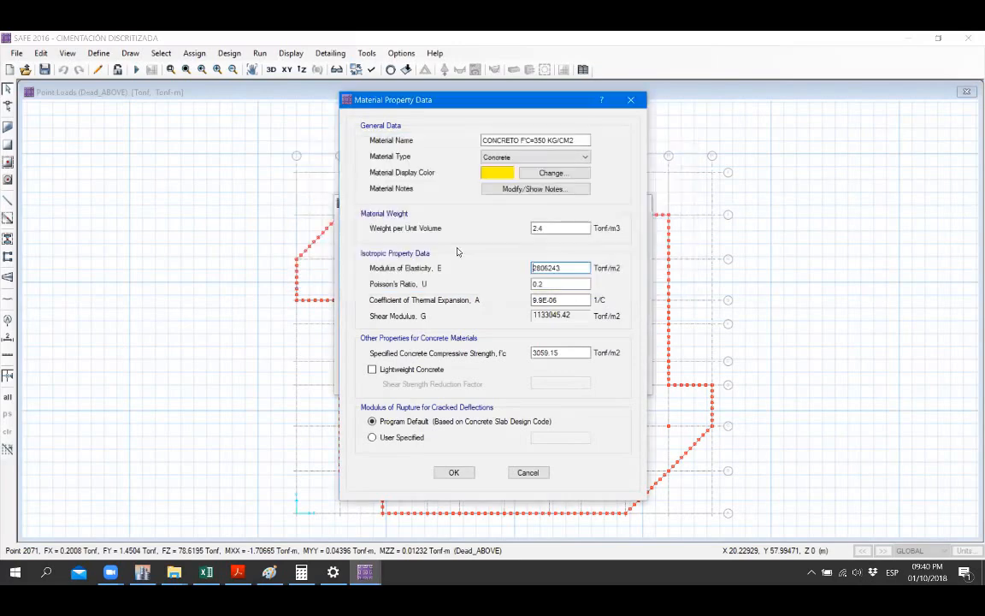
# Step: Set the concrete's Poisson's ratio to 0.15 and its specified compressive strength to 3500 Tonf/m2, and accept the material
pyautogui.click(564, 284)
pyautogui.write('15')
pyautogui.press('Tab')
pyautogui.press('Tab')
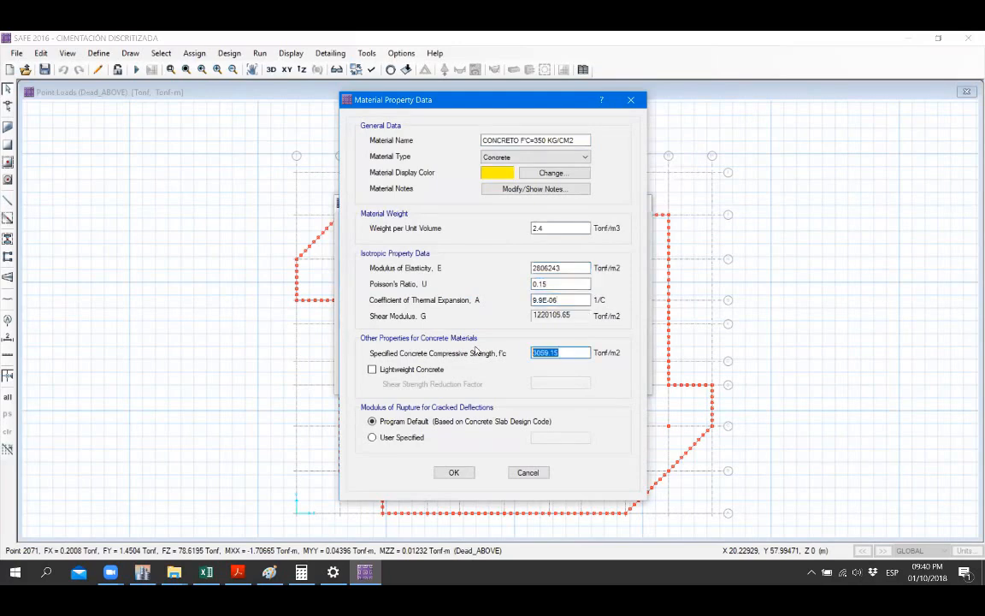
pyautogui.write('3500')
pyautogui.click(570, 300)
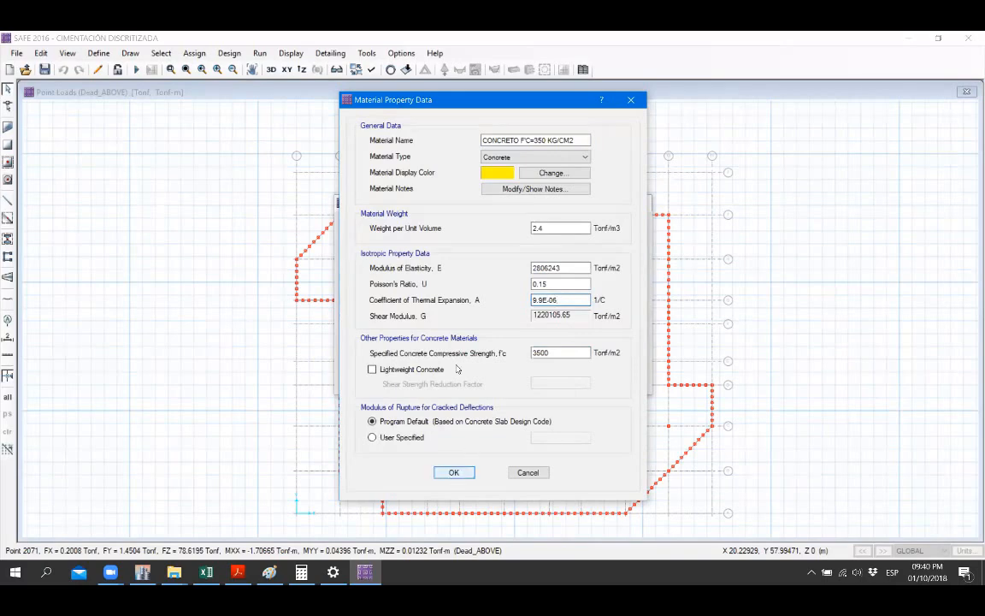
pyautogui.press('Return')
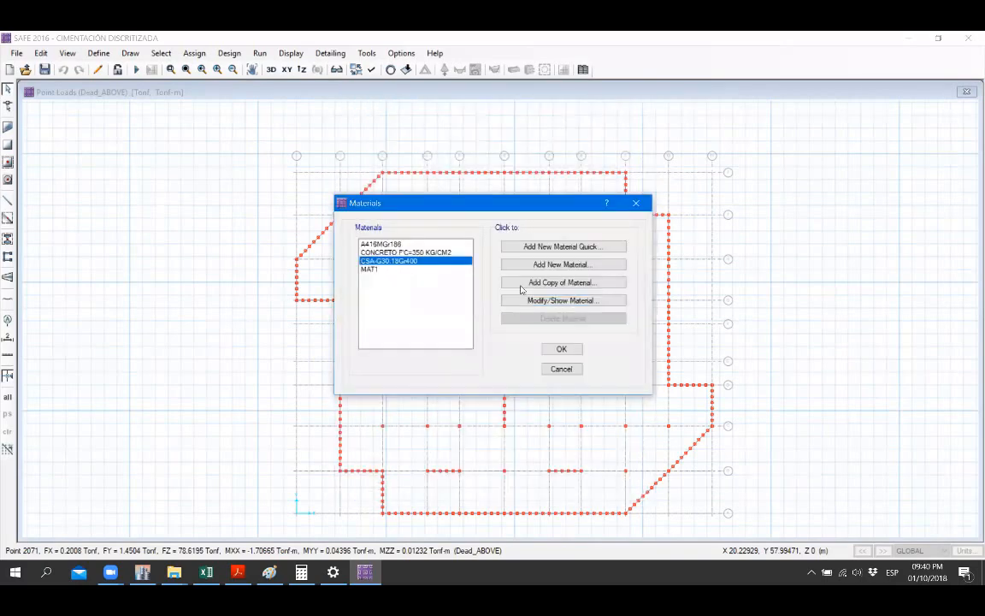
# Step: Rename the rebar material CSA-G30.18Gr400 to ACERO FY=4200 KG/CM2 and set its weight per unit volume to 7.85 Tonf/m3
pyautogui.click(522, 300)
pyautogui.write('A')
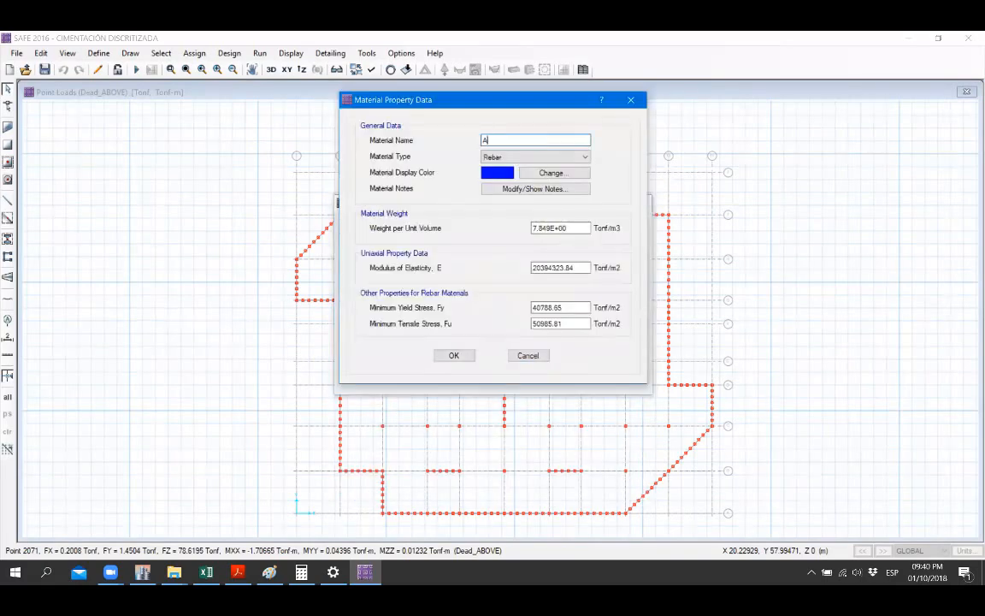
pyautogui.write('CERO FY=4200 KG/CM2')
pyautogui.doubleClick(547, 227)
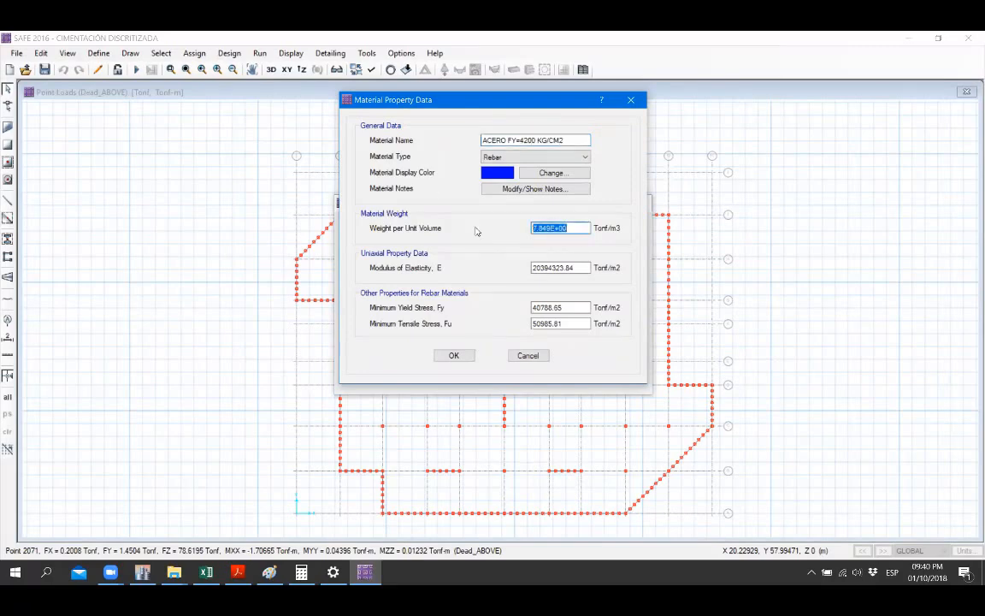
pyautogui.write('7.85')
pyautogui.press('Tab')
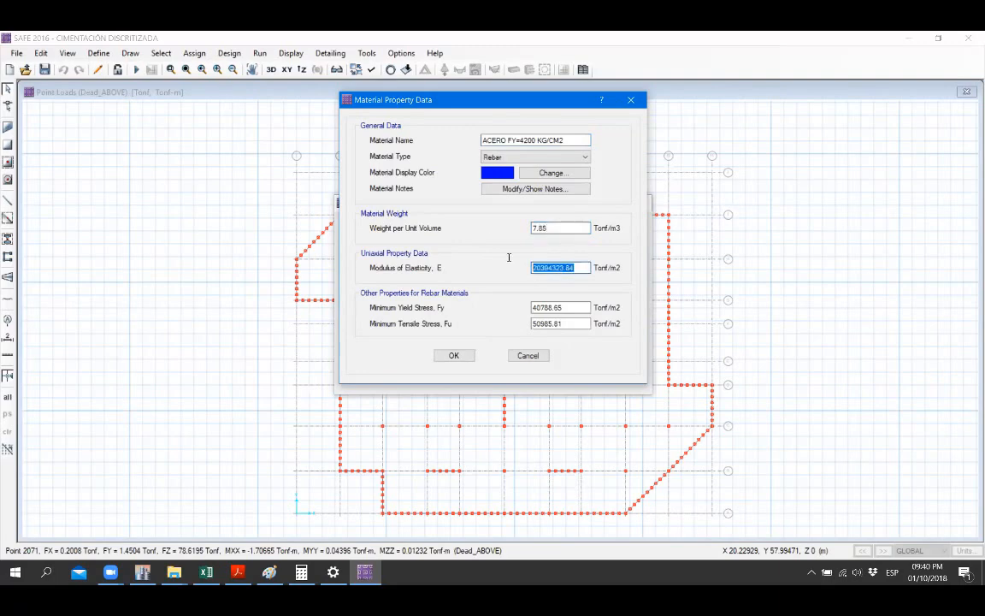
# Step: Set the rebar material's modulus of elasticity to 20000000 Tonf/m2 and its minimum yield and tensile stresses to 42000 Tonf/m2, saving the materials
pyautogui.write('20000000')
pyautogui.press('Tab')
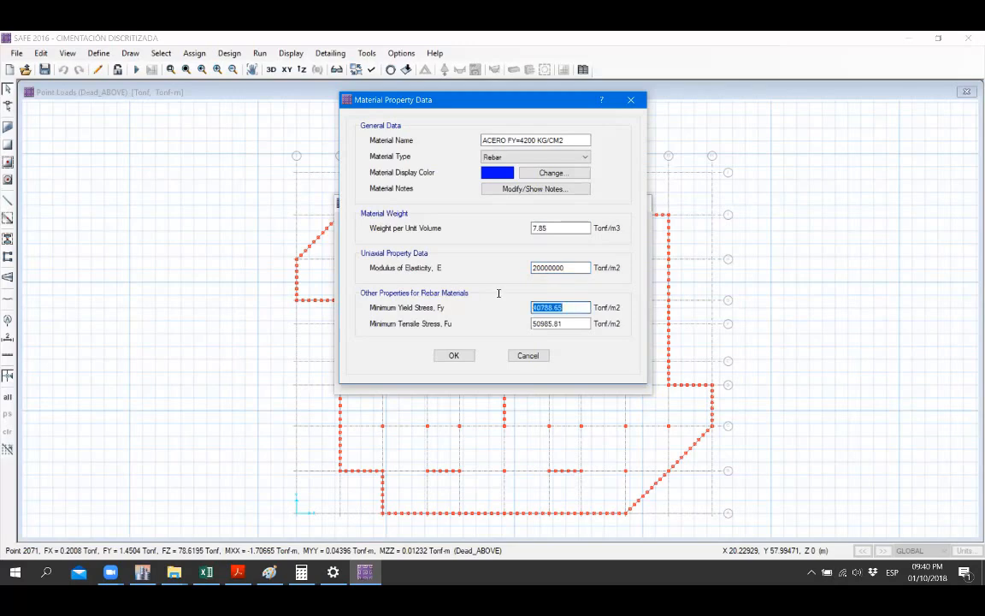
pyautogui.write('42000')
pyautogui.press('Tab')
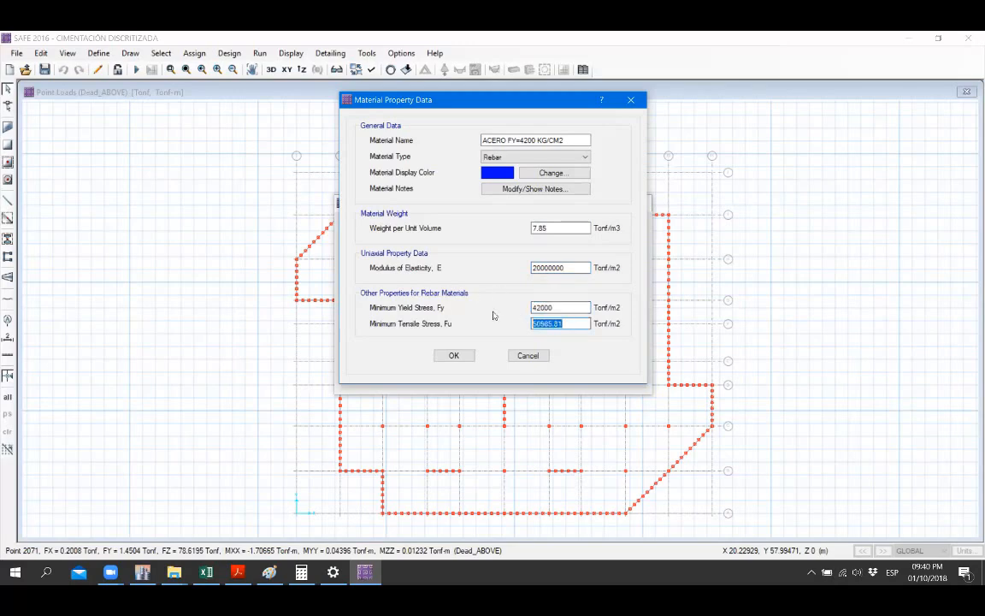
pyautogui.write('42000')
pyautogui.click(453, 355)
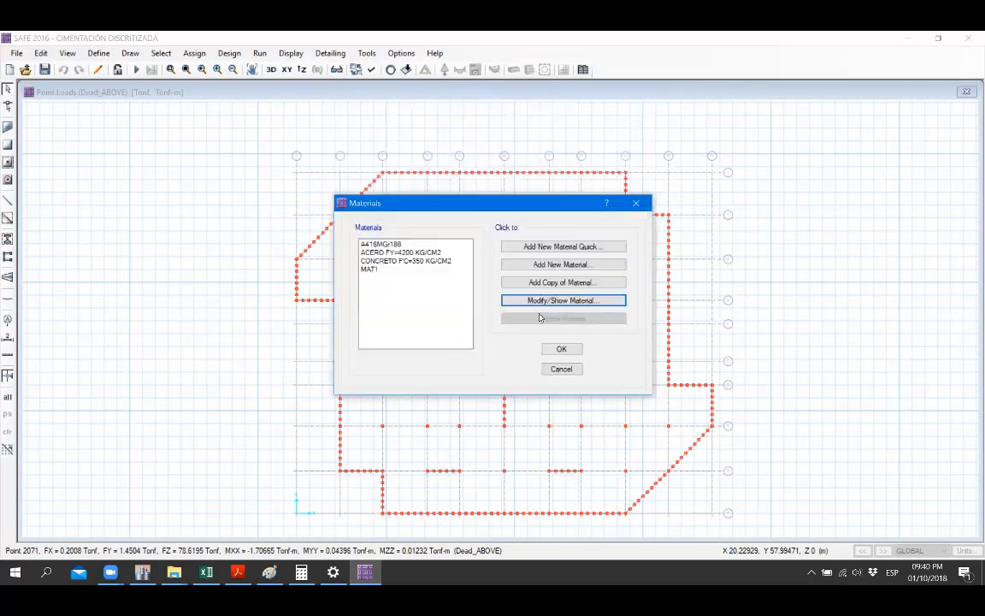
pyautogui.click(563, 347)
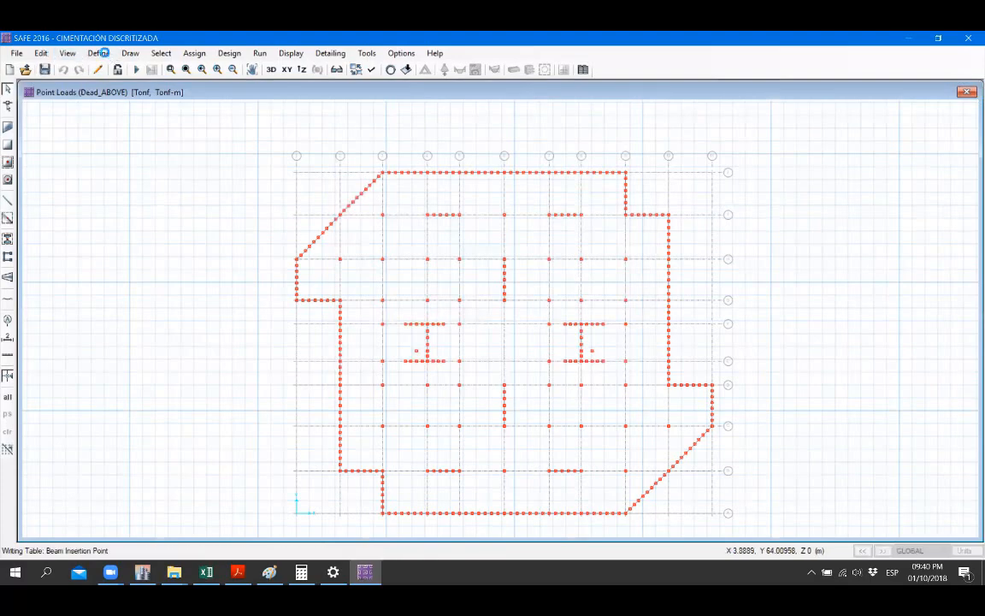
# Step: Replace the current reinforcing bar sizes with the U.S. Customary common bar set
pyautogui.click(98, 53)
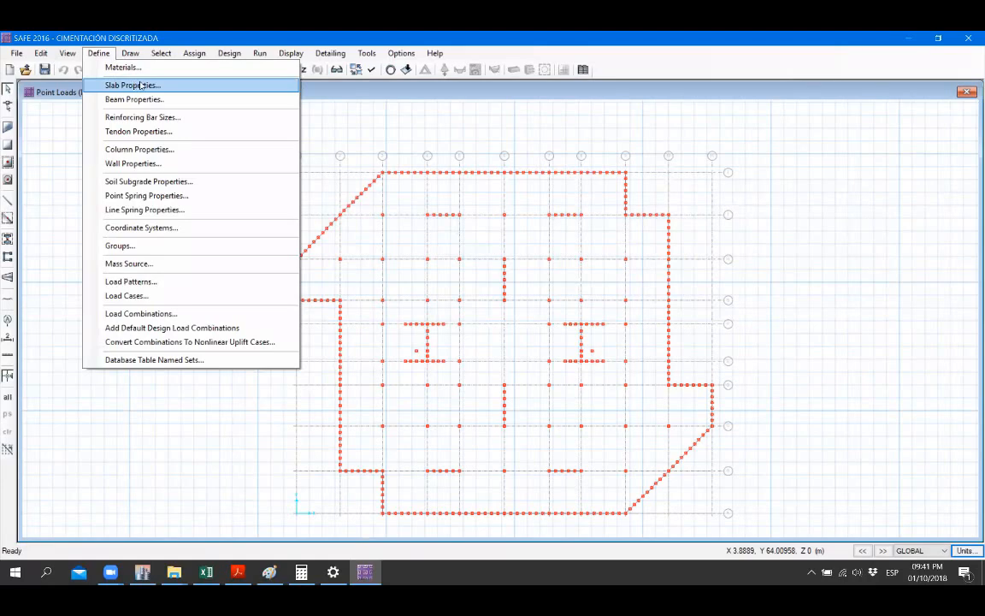
pyautogui.click(137, 117)
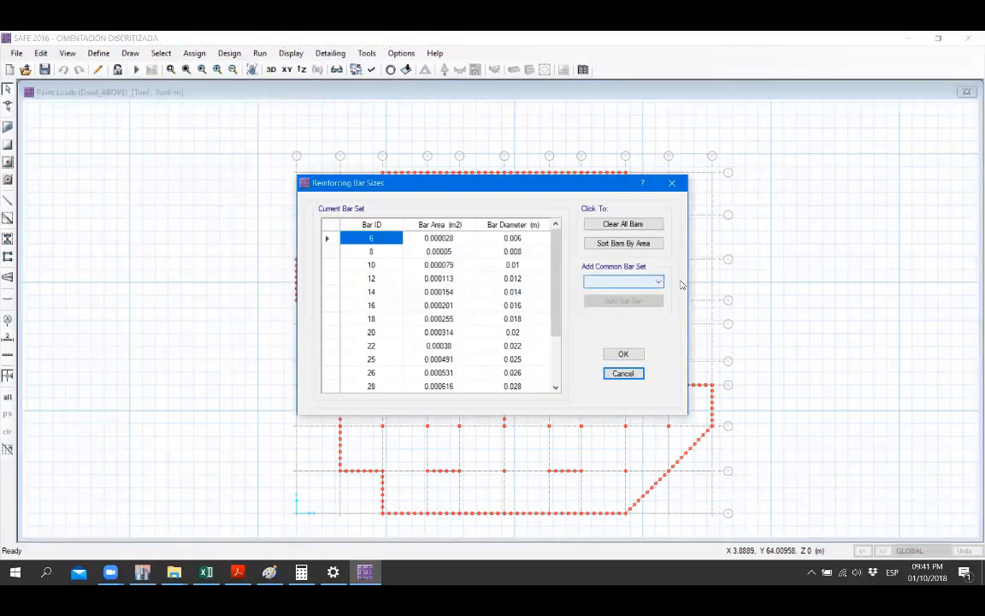
pyautogui.click(625, 224)
pyautogui.click(631, 281)
pyautogui.click(631, 296)
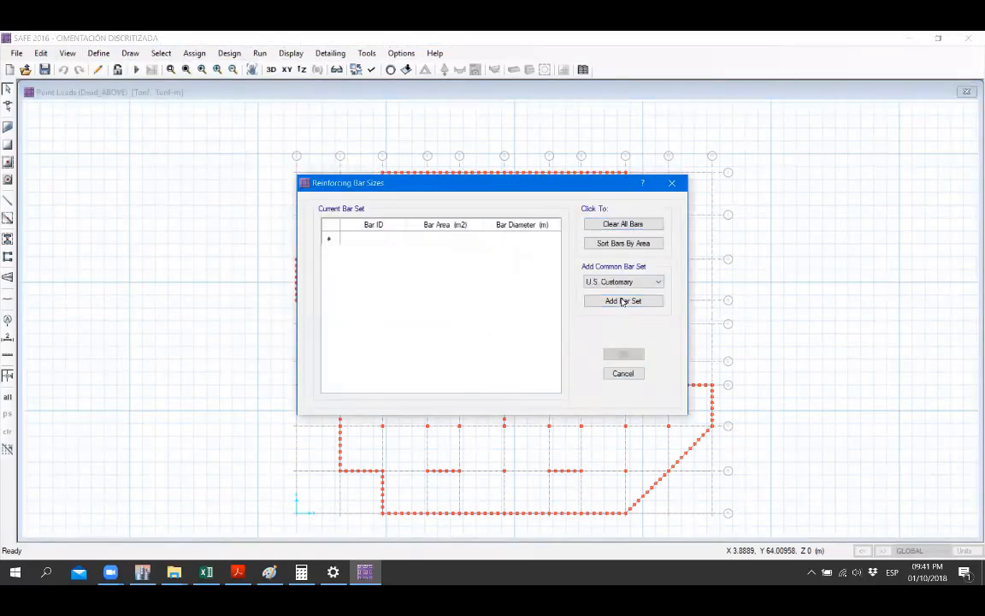
pyautogui.click(623, 300)
pyautogui.click(623, 353)
pyautogui.click(535, 343)
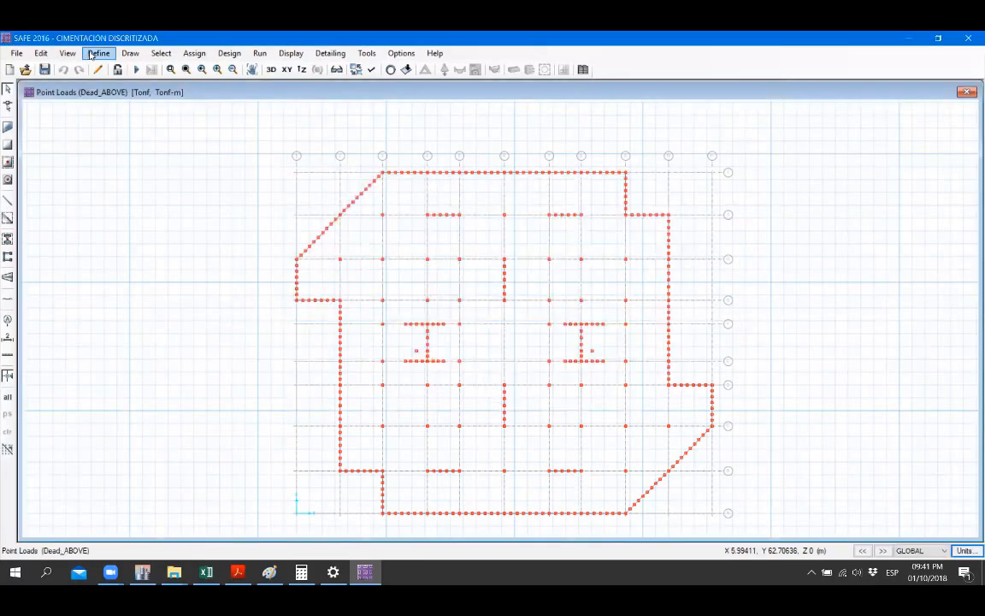
# Step: Rename the slab property SLAB1 to CIMENTACIÓN and set its thickness to 0.7 m
pyautogui.click(98, 53)
pyautogui.click(171, 87)
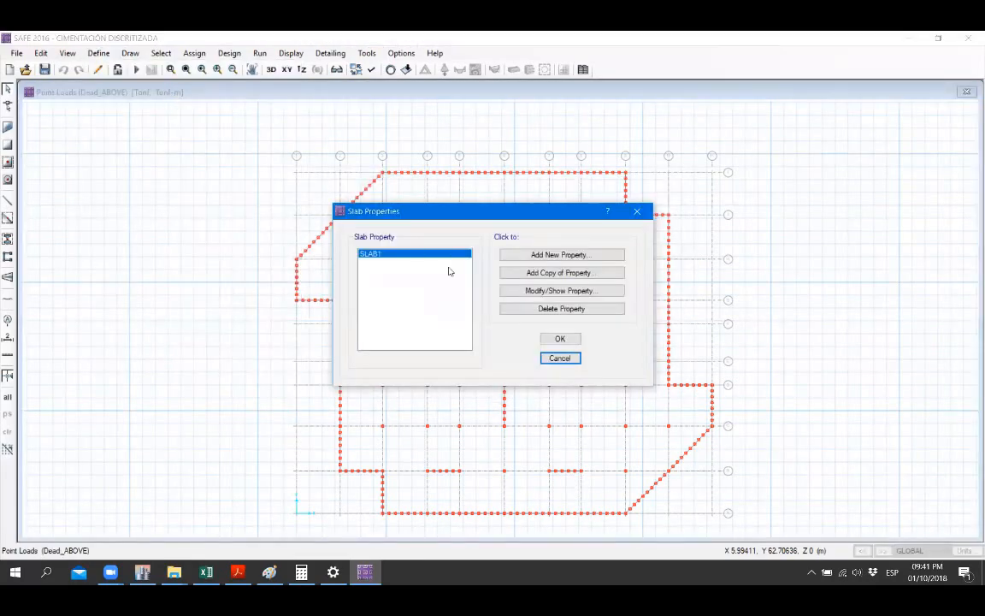
pyautogui.click(539, 291)
pyautogui.moveTo(480, 181); pyautogui.dragTo(412, 184)
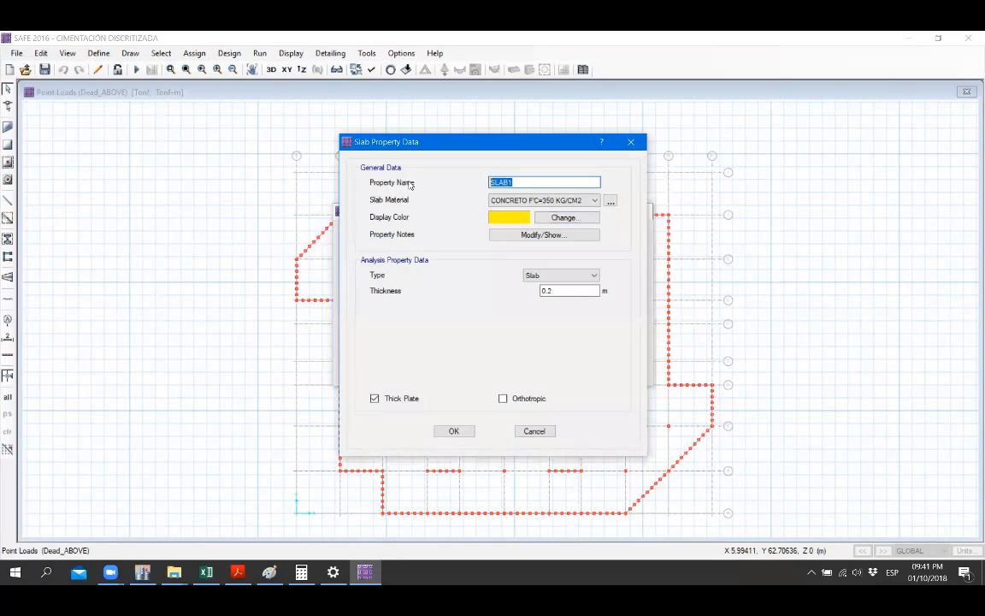
pyautogui.write('CIMENTACIÓN')
pyautogui.click(572, 289)
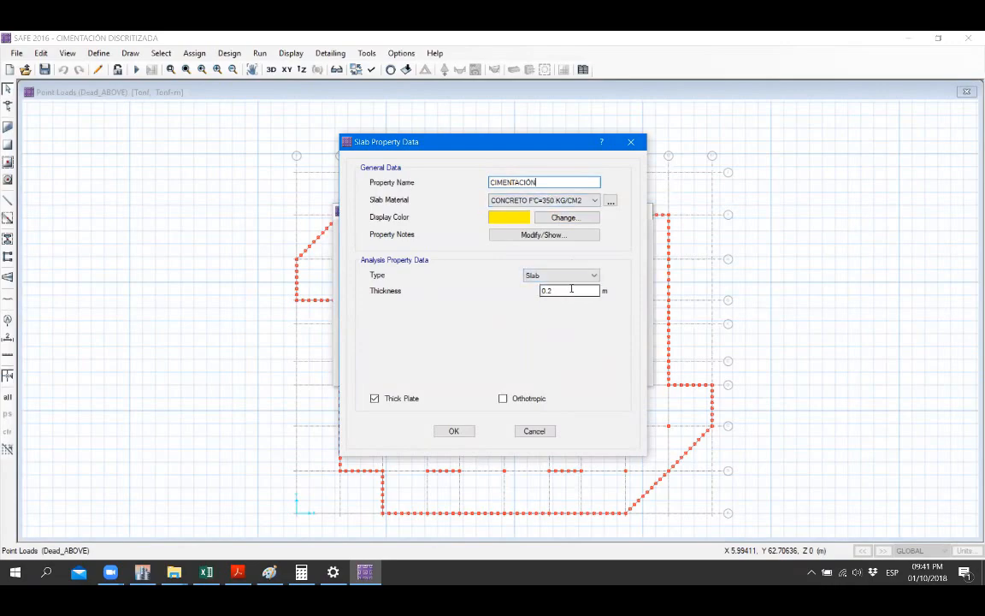
pyautogui.press('BackSpace')
pyautogui.write('7')
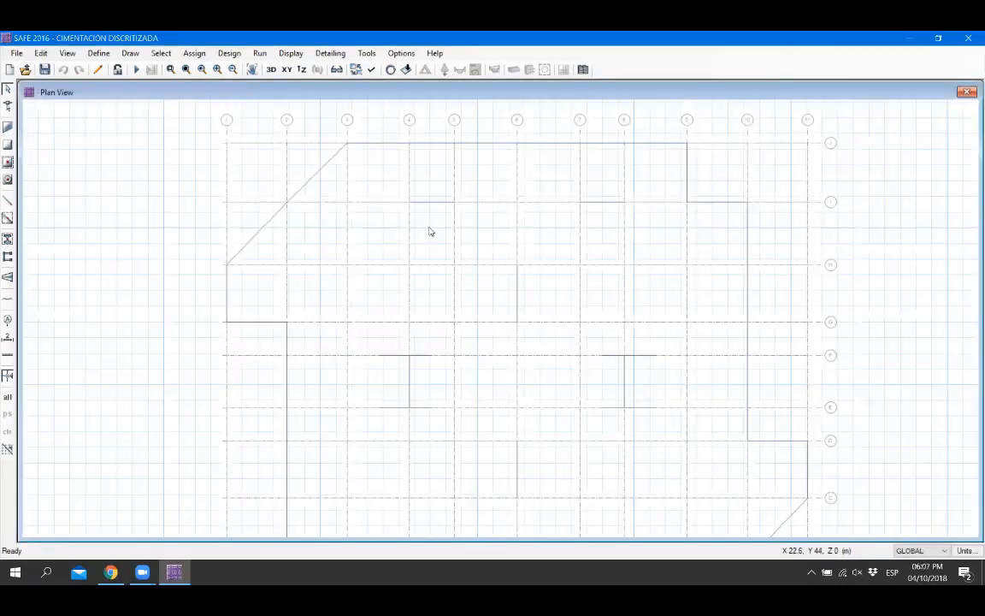
# Step: Review the list of defined materials without changing it
pyautogui.scroll(-2, 432, 232)
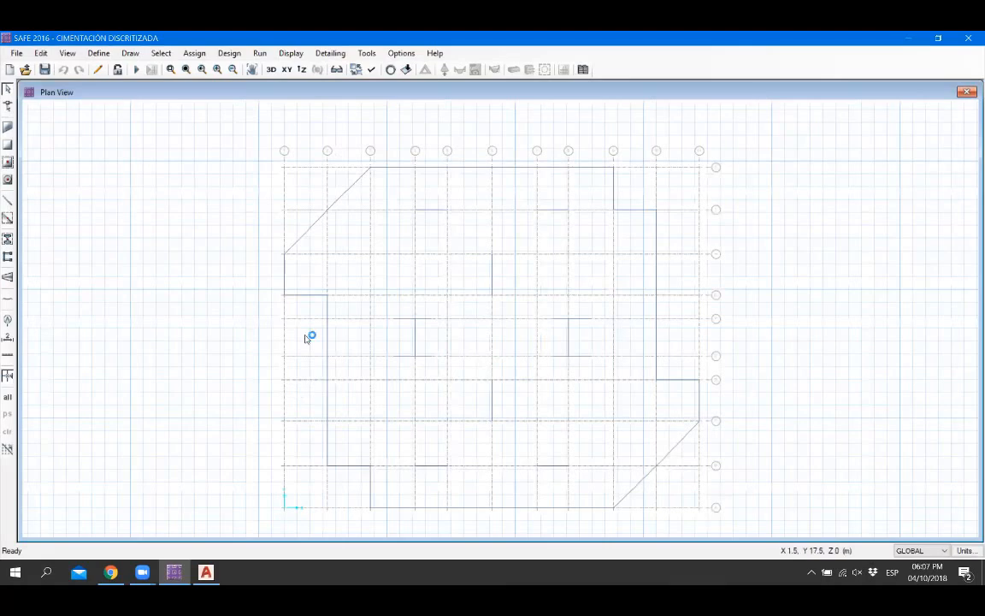
pyautogui.click(98, 54)
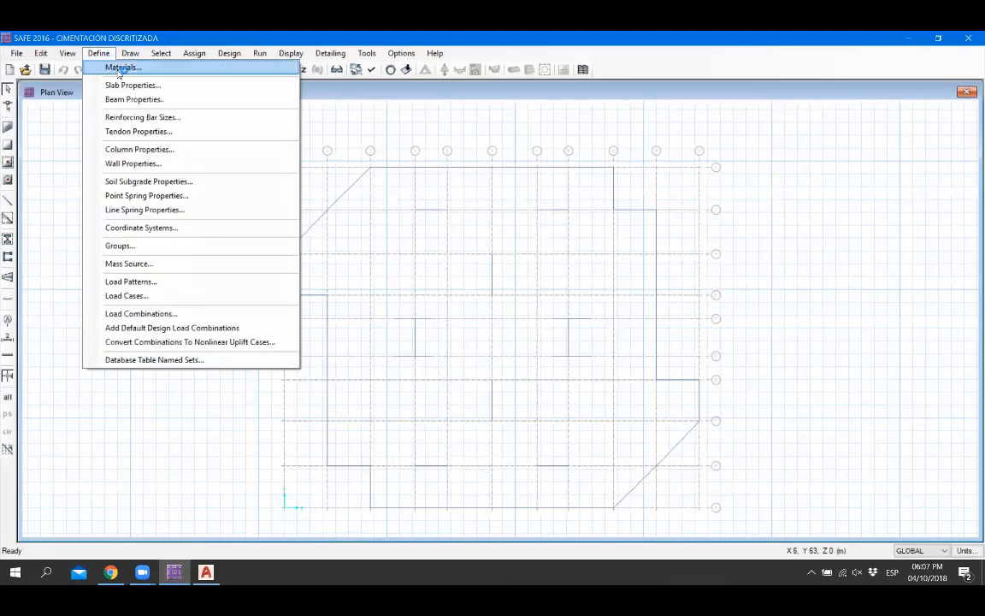
pyautogui.click(109, 65)
pyautogui.click(415, 261)
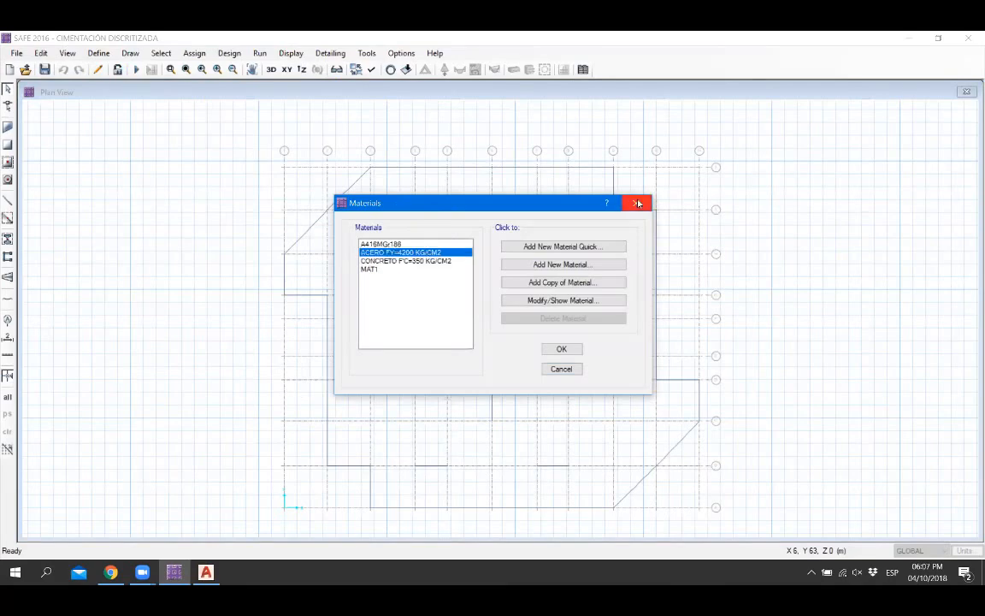
pyautogui.click(635, 203)
# Step: Rename the slab property CIMENTACIÓN to CIMENTACIÓN (H=0.70) and save the slab properties
pyautogui.click(98, 53)
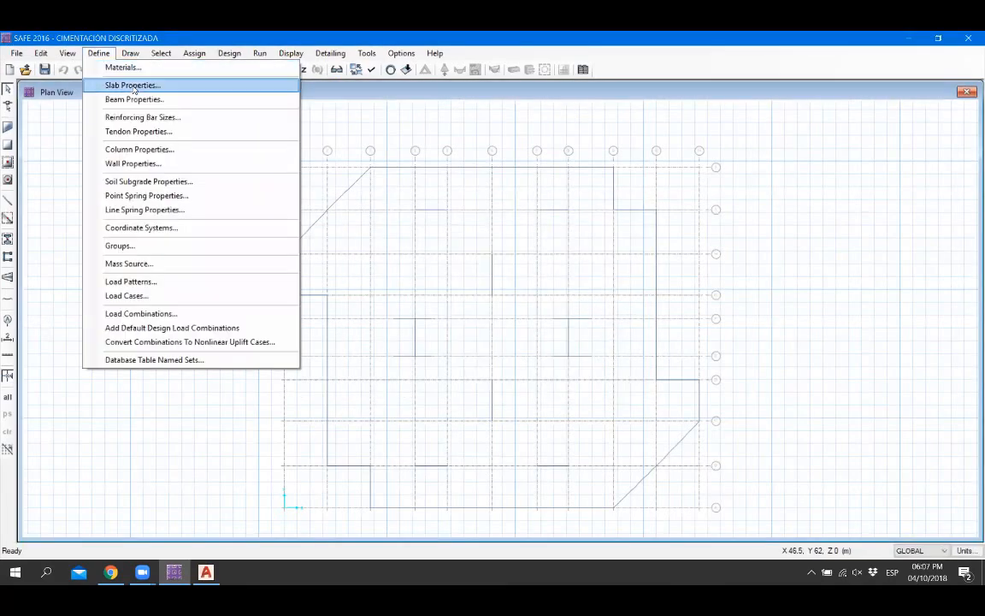
pyautogui.click(130, 84)
pyautogui.click(548, 293)
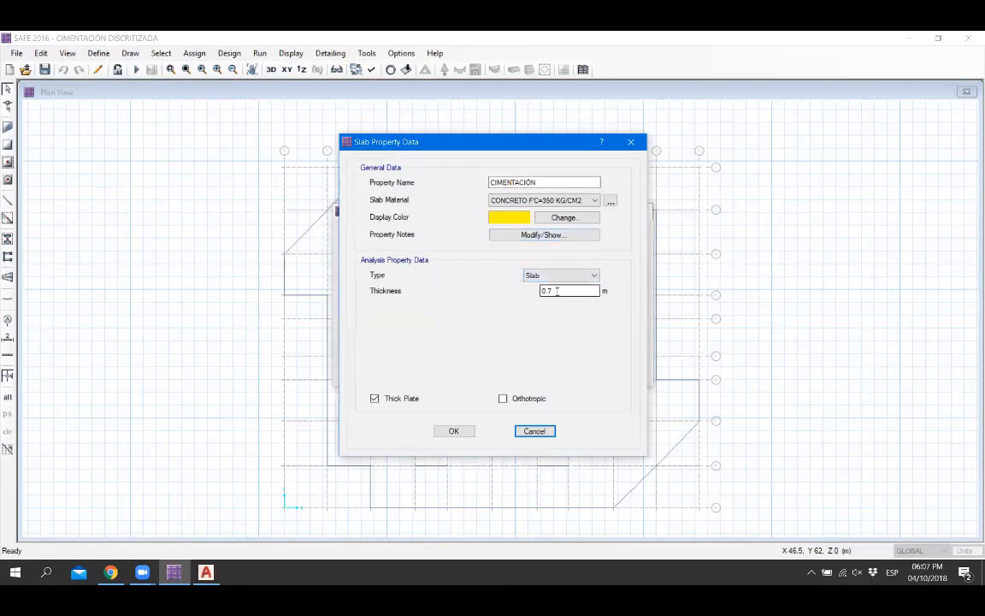
pyautogui.click(547, 182)
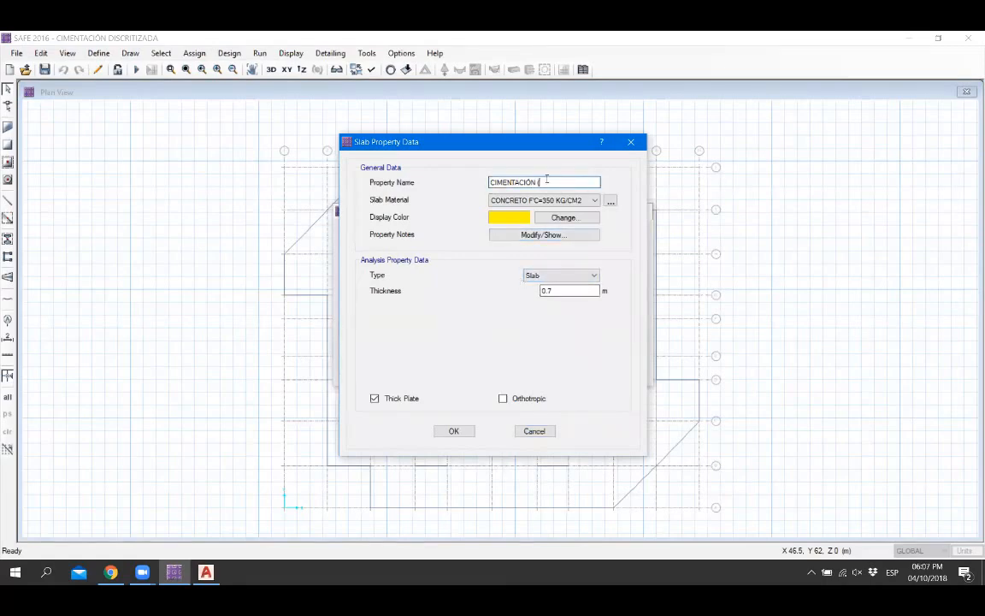
pyautogui.write('(H=0.70')
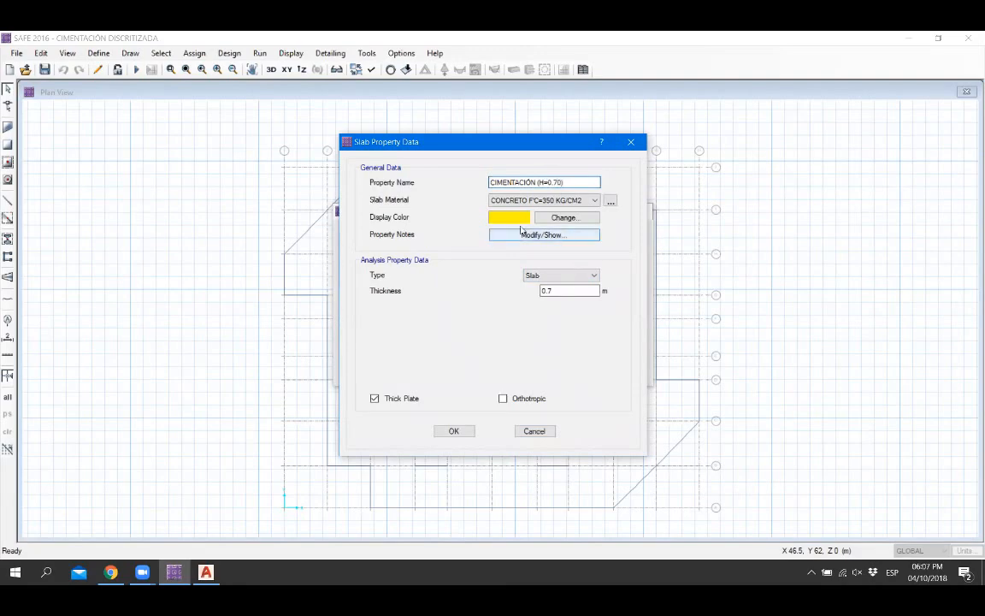
pyautogui.click(454, 432)
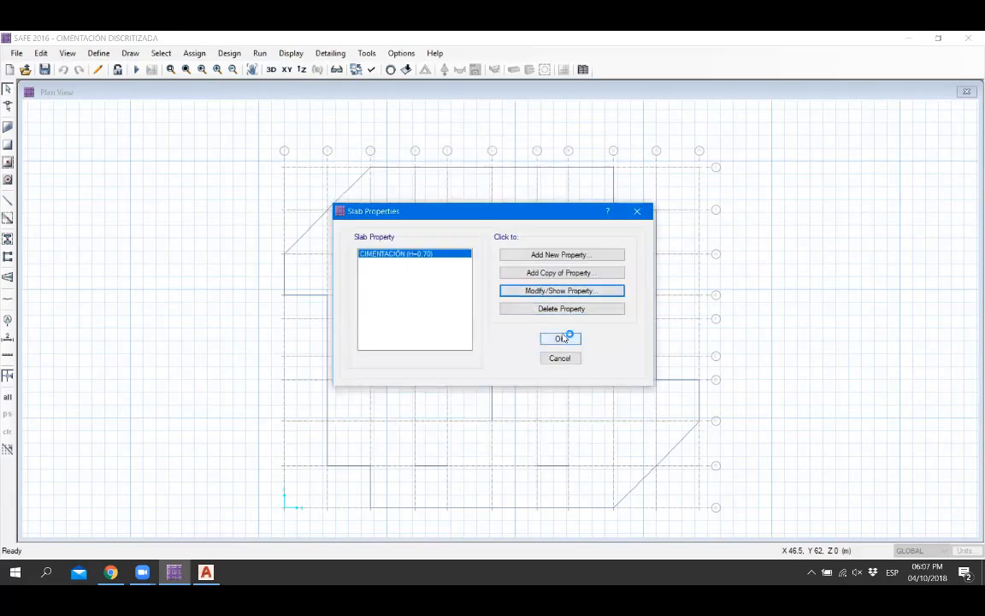
pyautogui.click(561, 339)
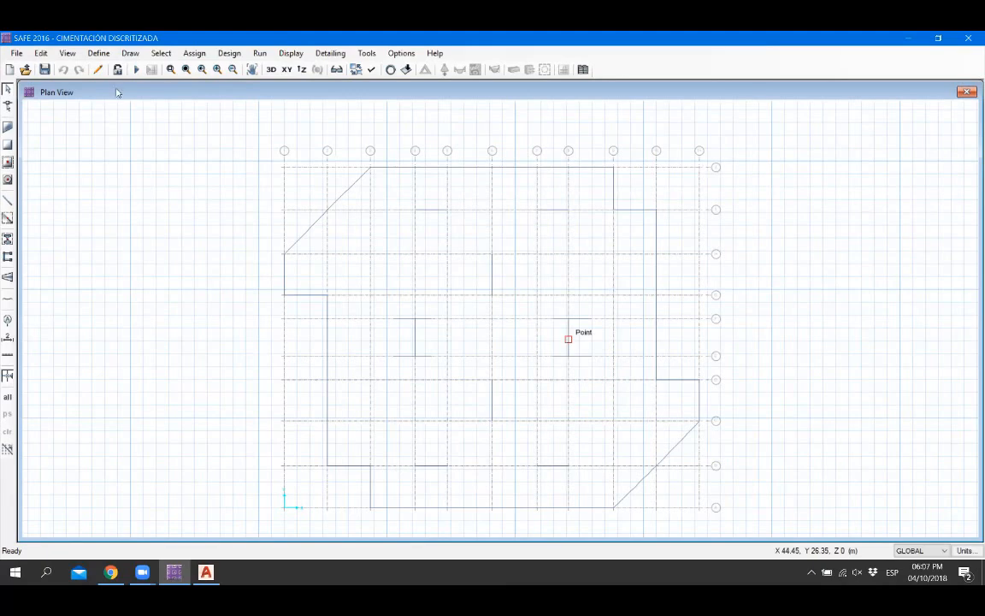
# Step: Review the list of defined beam properties without changing it
pyautogui.click(98, 53)
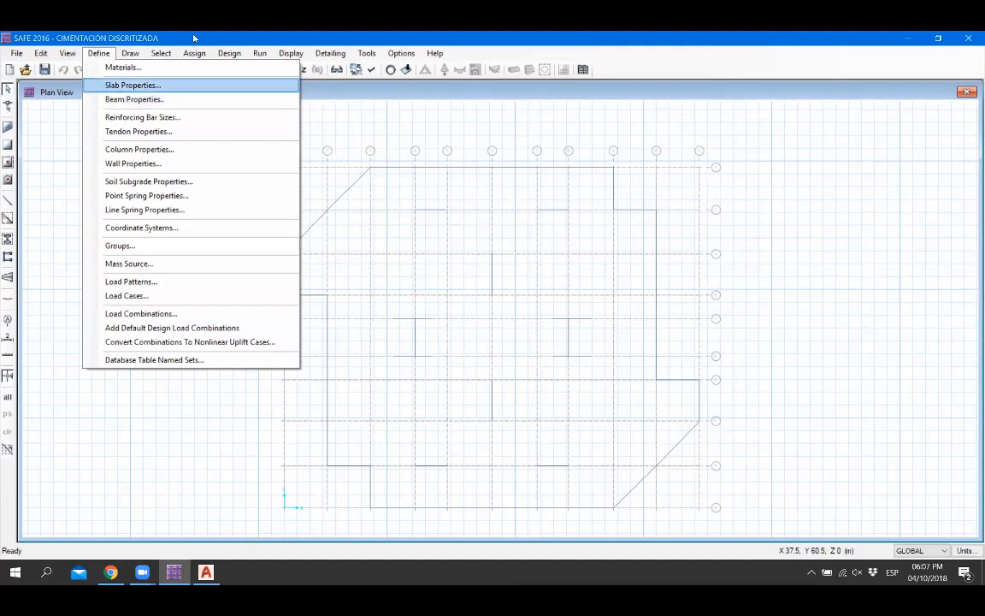
pyautogui.click(99, 53)
pyautogui.click(98, 53)
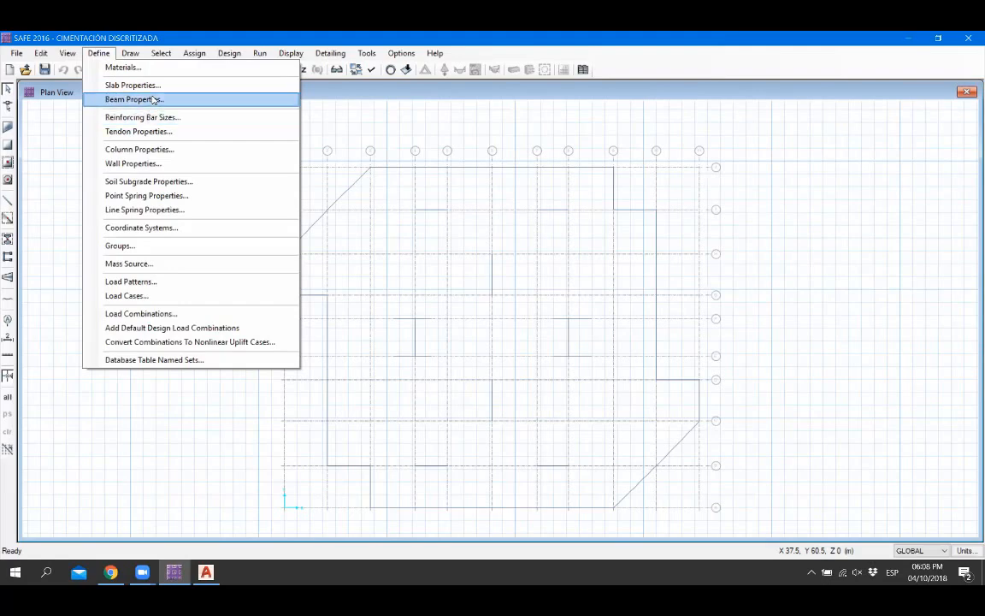
pyautogui.click(154, 100)
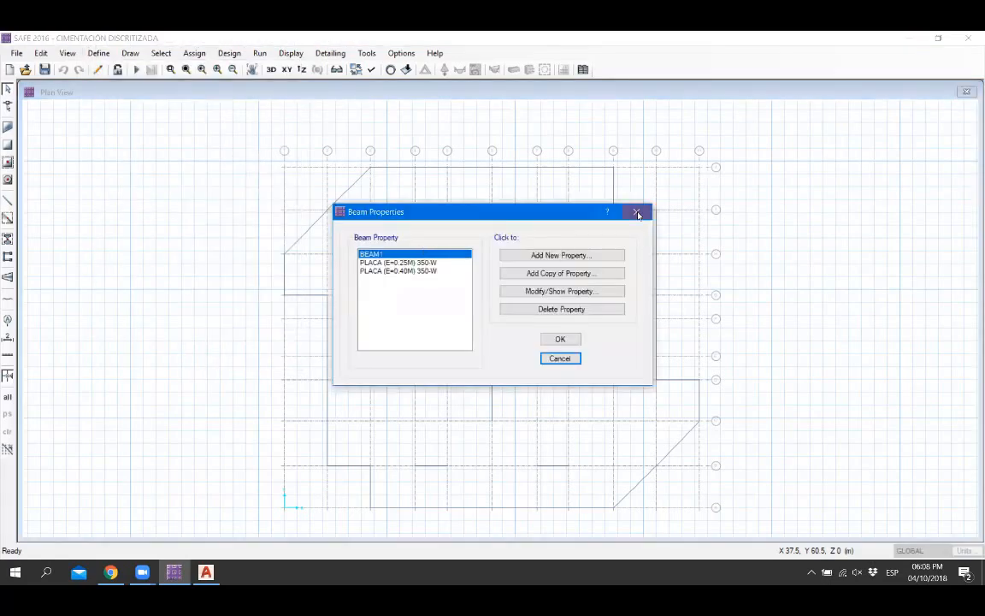
pyautogui.click(637, 212)
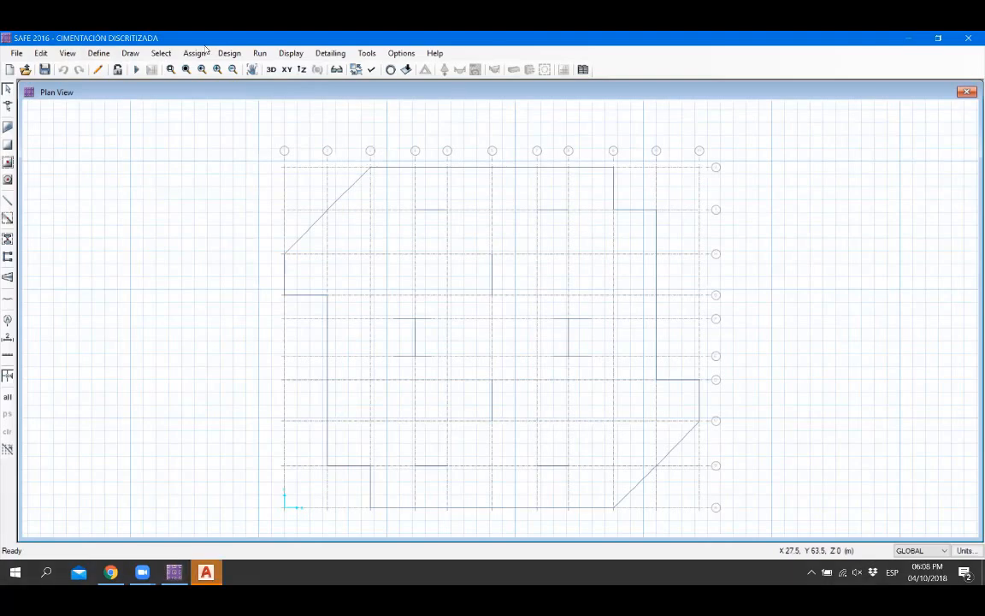
# Step: Review the list of reinforcing bar sizes without changing it
pyautogui.click(98, 53)
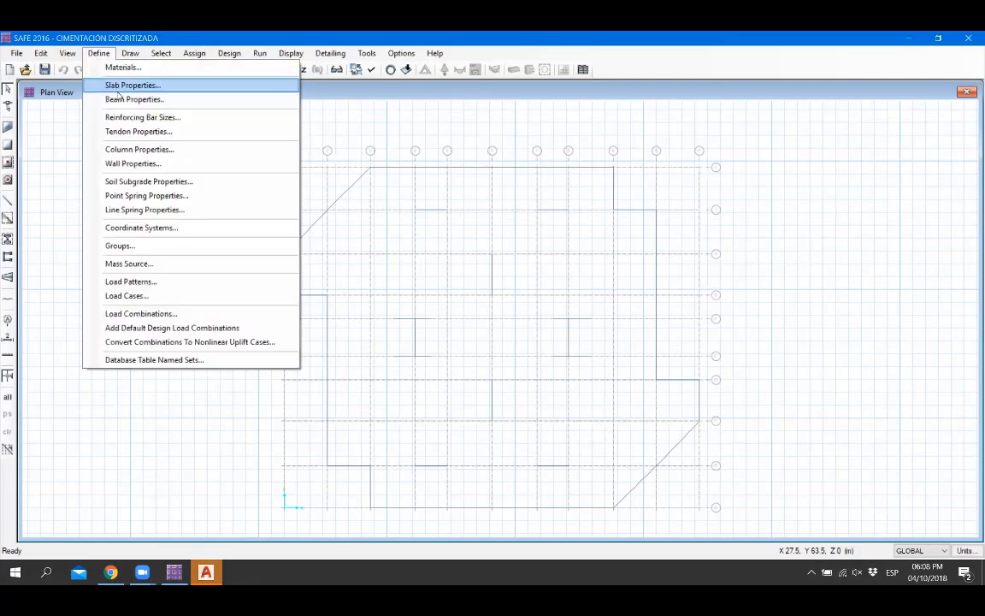
pyautogui.click(150, 121)
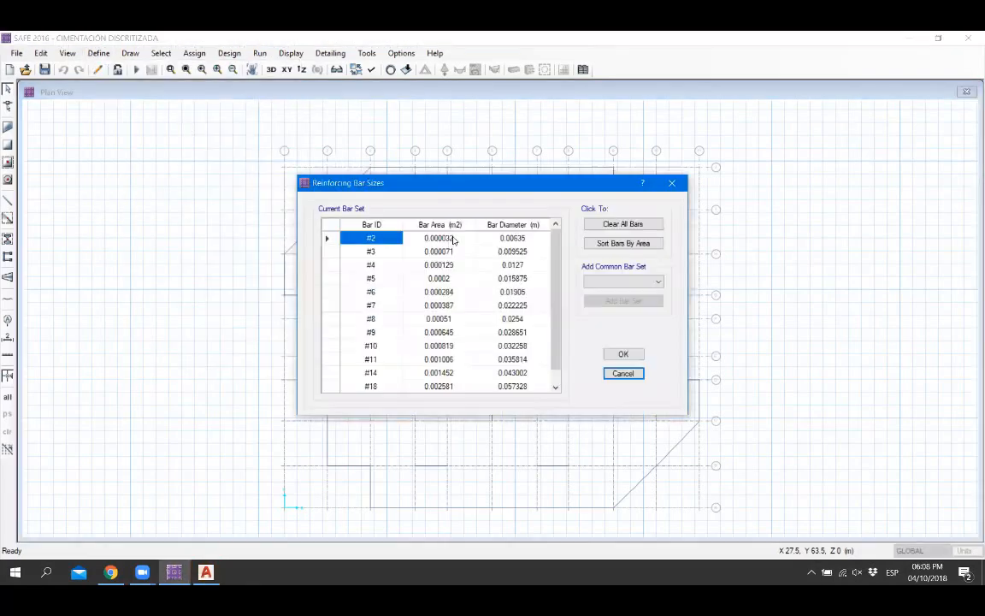
pyautogui.press('Escape')
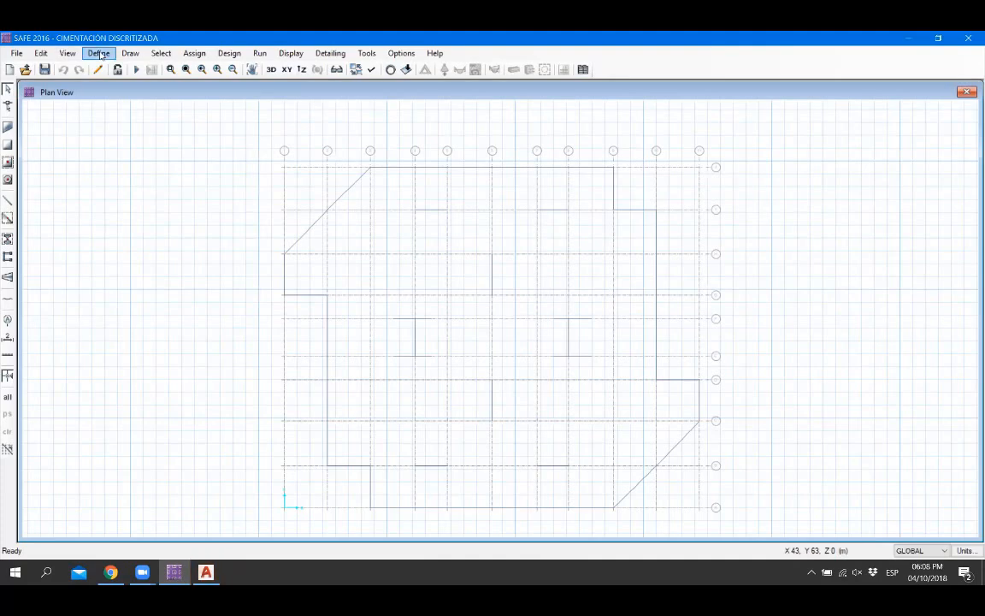
# Step: Set the subgrade modulus of the soil property SOIL1 to 10000 Tonf/m3 and save the soil properties
pyautogui.click(99, 53)
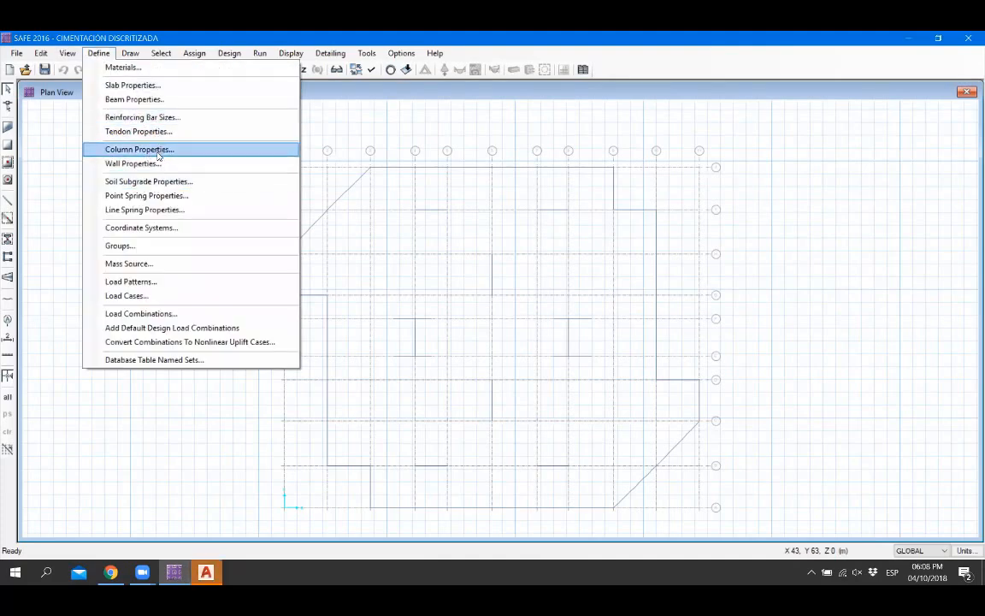
pyautogui.click(169, 181)
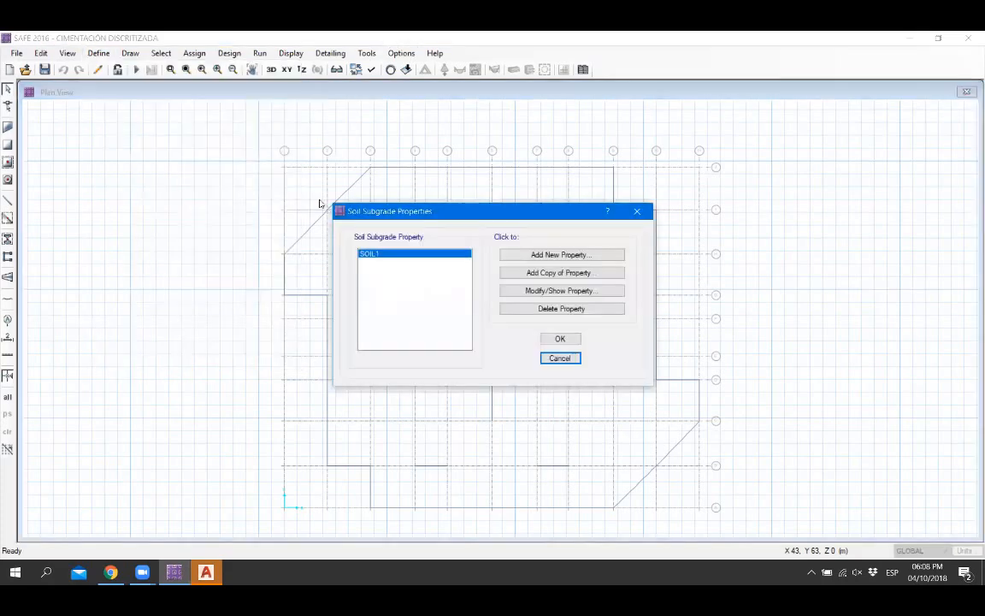
pyautogui.click(565, 289)
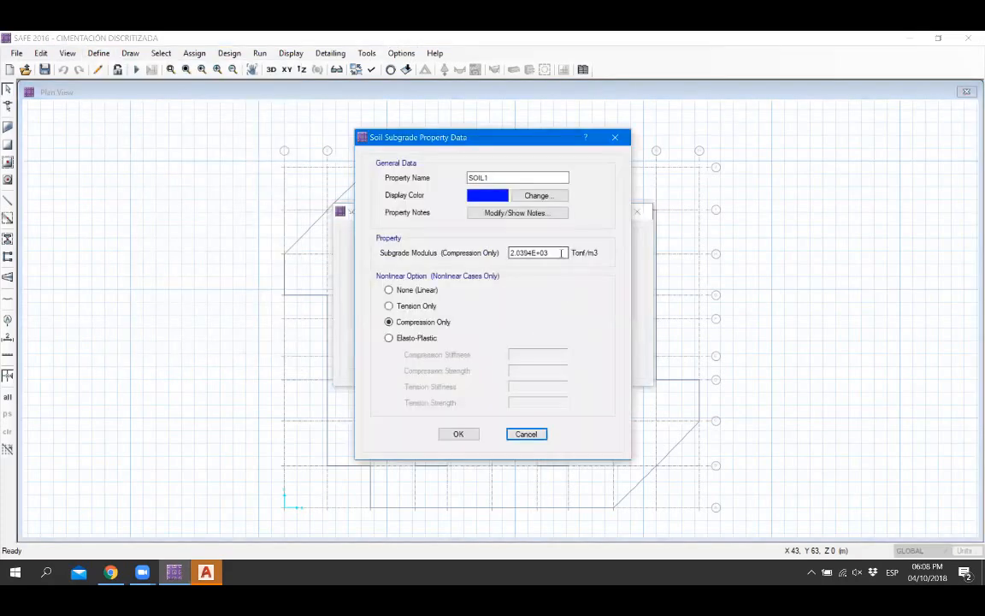
pyautogui.click(561, 253)
pyautogui.doubleClick(514, 252)
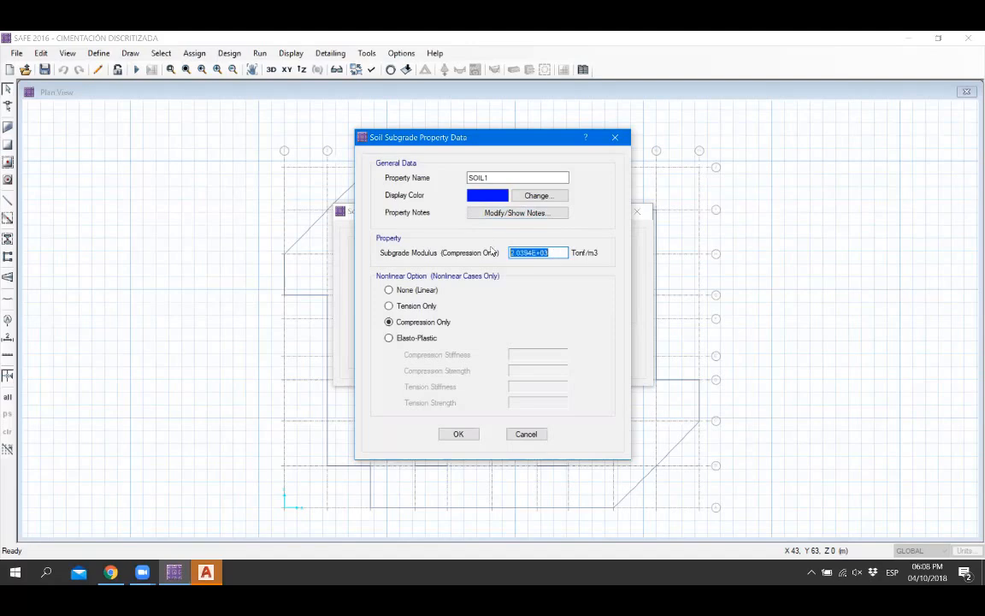
pyautogui.write('10000')
pyautogui.click(458, 434)
pyautogui.click(557, 337)
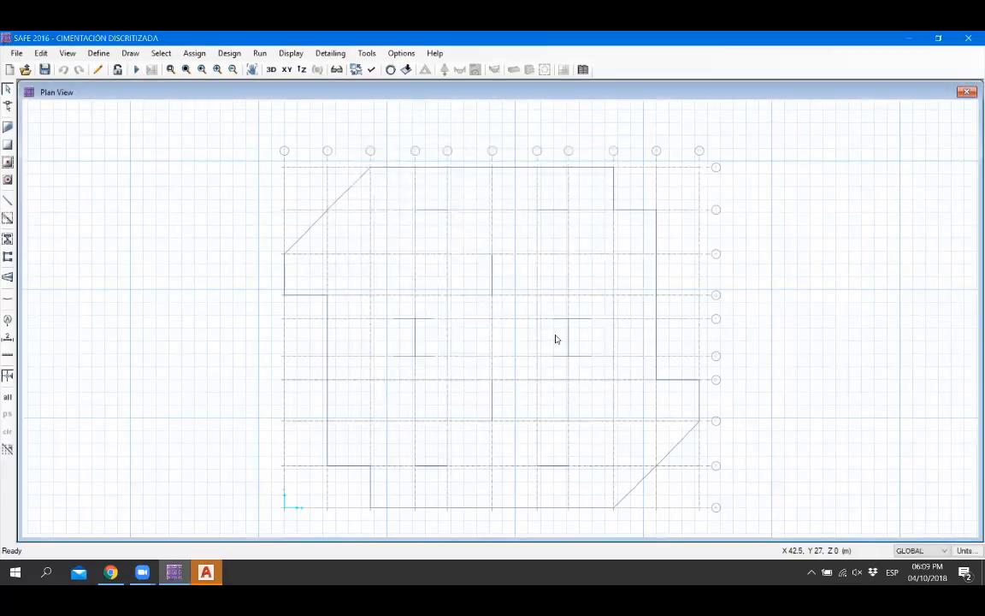
# Step: Review the defined load patterns without changing them
pyautogui.click(97, 54)
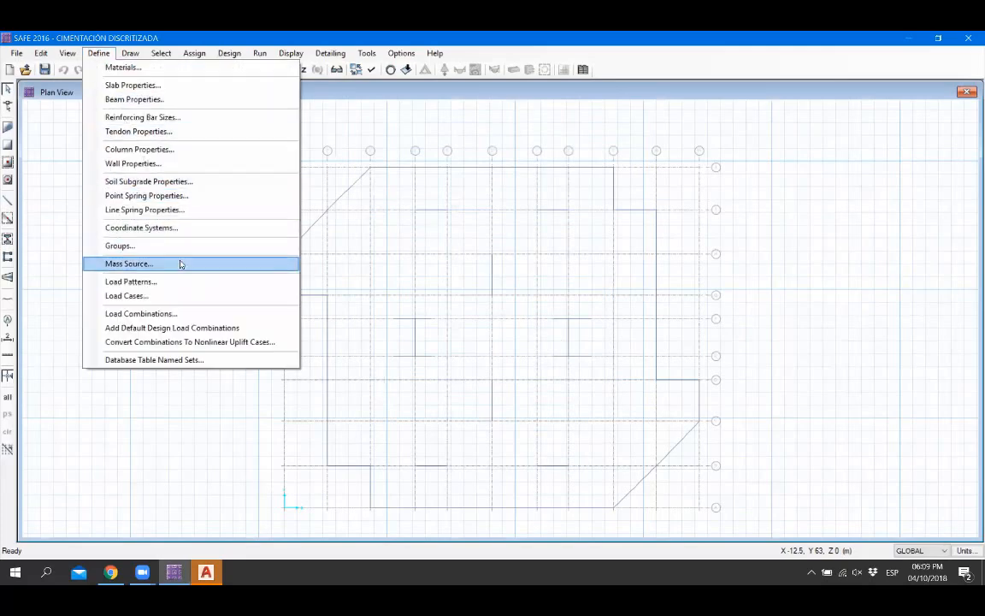
pyautogui.click(131, 281)
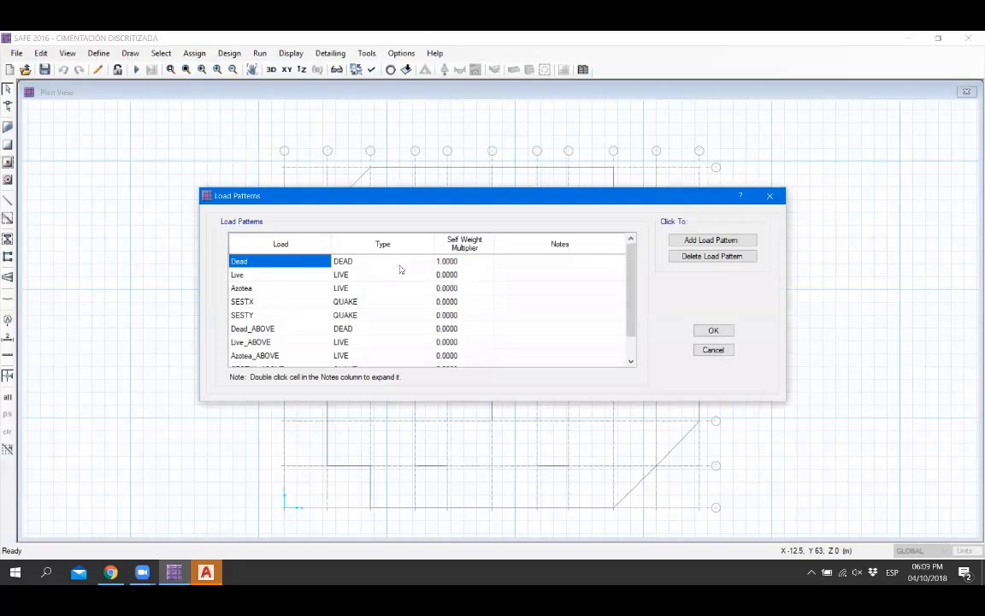
pyautogui.click(770, 196)
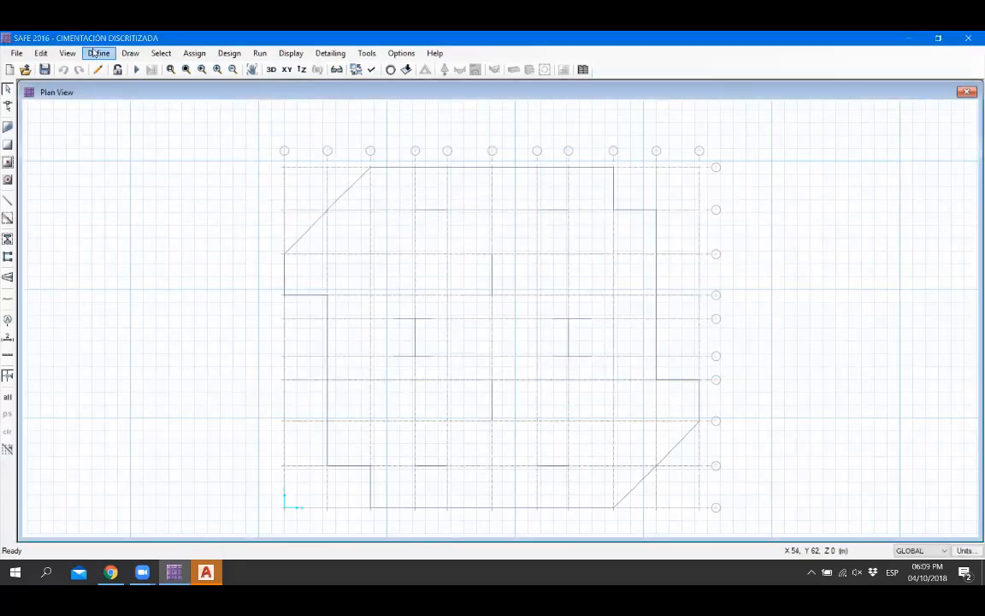
# Step: Review the defined load cases, including SESTX1 and SESTY, without changing them
pyautogui.click(99, 53)
pyautogui.click(126, 295)
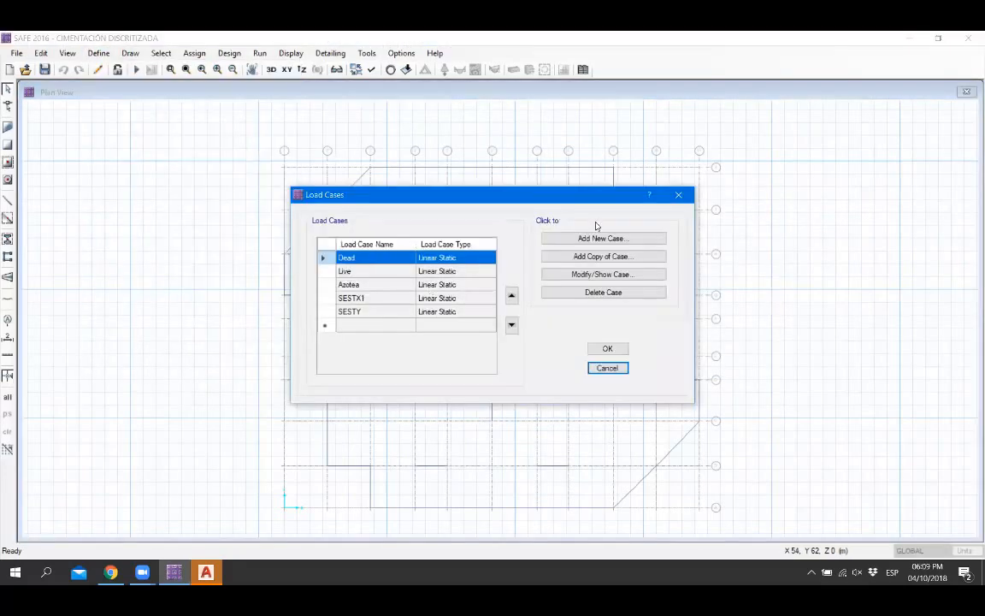
pyautogui.click(373, 298)
pyautogui.click(373, 312)
pyautogui.click(374, 299)
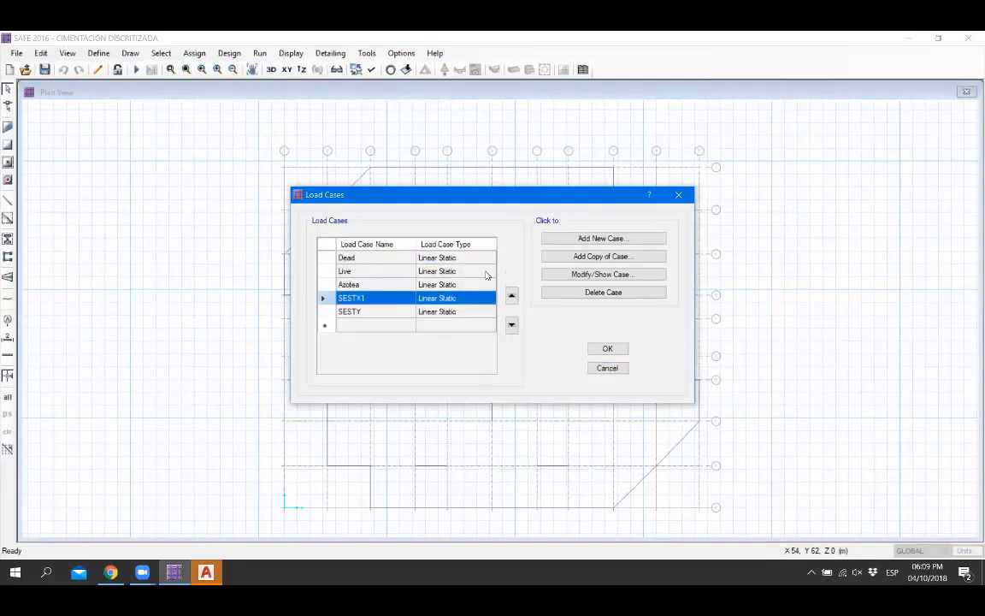
pyautogui.click(681, 194)
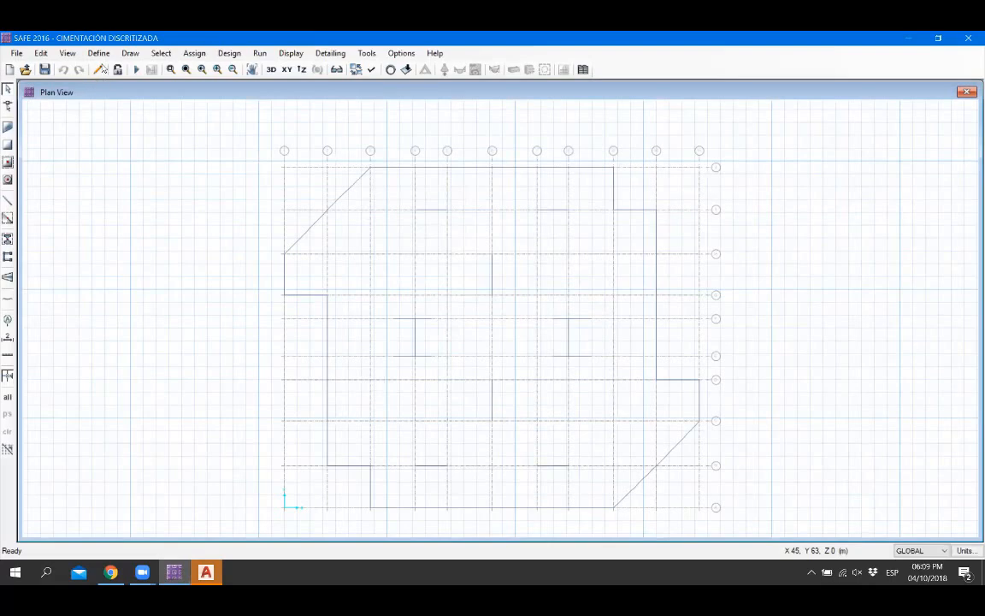
# Step: Create a load combination named PRESIÓN 01 that adds Dead and Live, each with a scale factor of 1
pyautogui.click(100, 54)
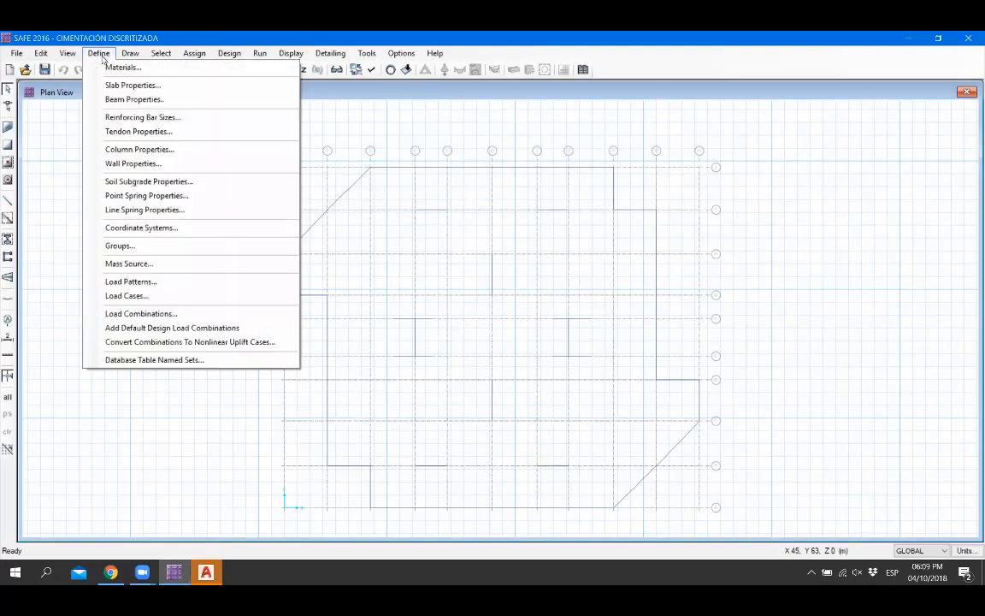
pyautogui.click(142, 313)
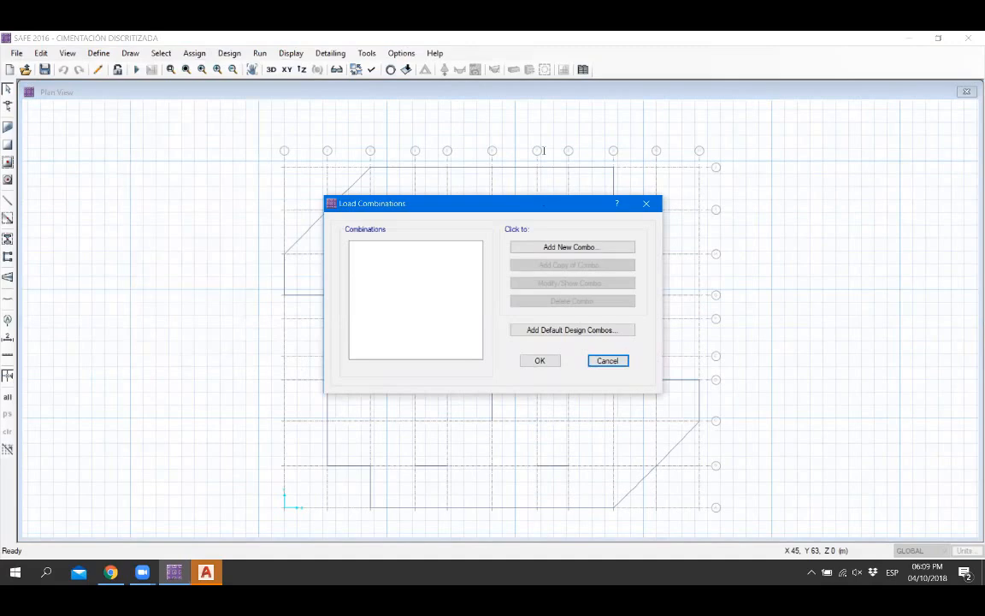
pyautogui.click(572, 247)
pyautogui.moveTo(545, 154); pyautogui.dragTo(425, 151)
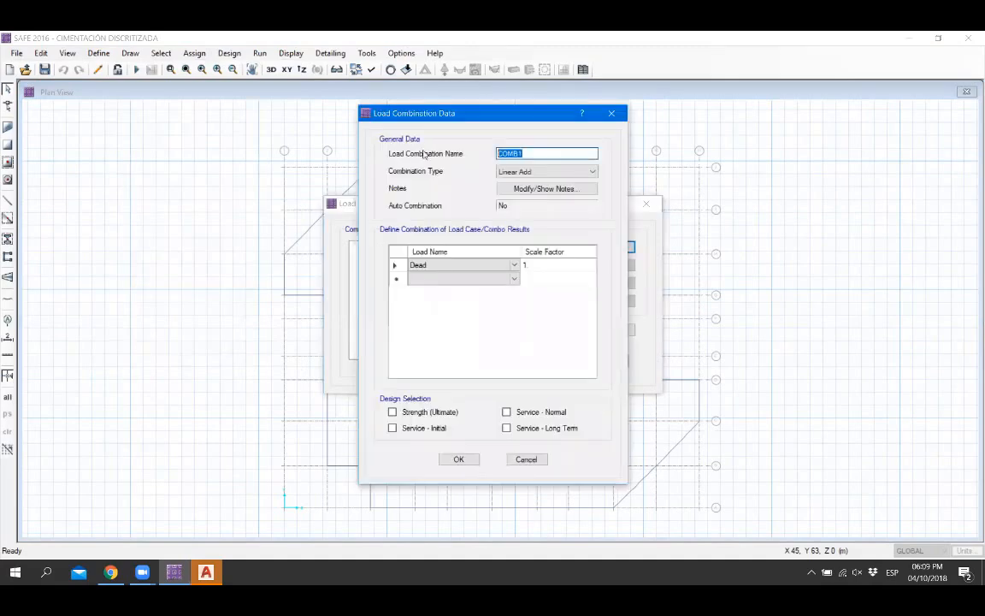
pyautogui.write('PRESIÓN 01')
pyautogui.click(514, 282)
pyautogui.click(514, 281)
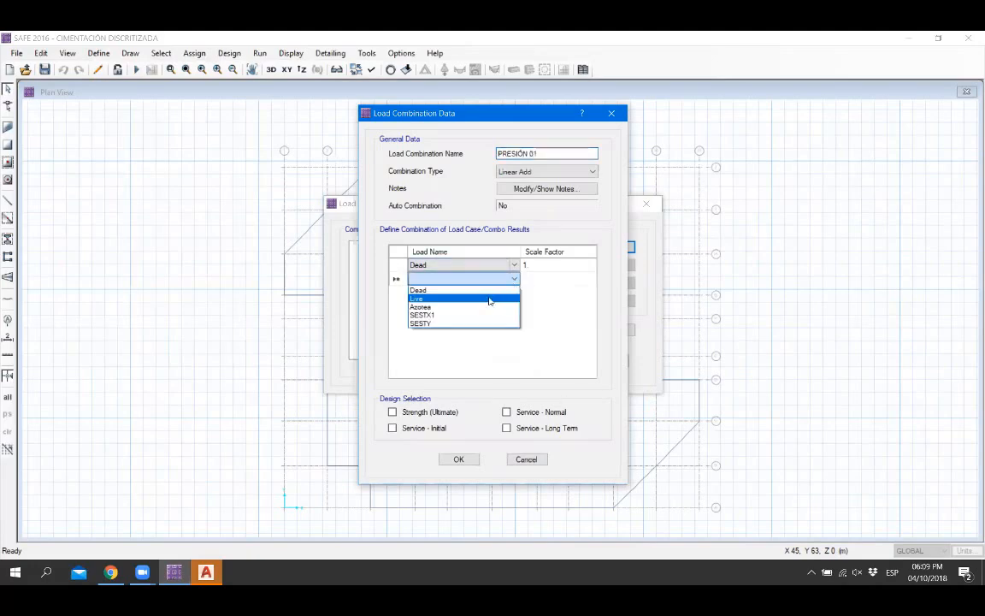
pyautogui.click(461, 294)
pyautogui.click(552, 281)
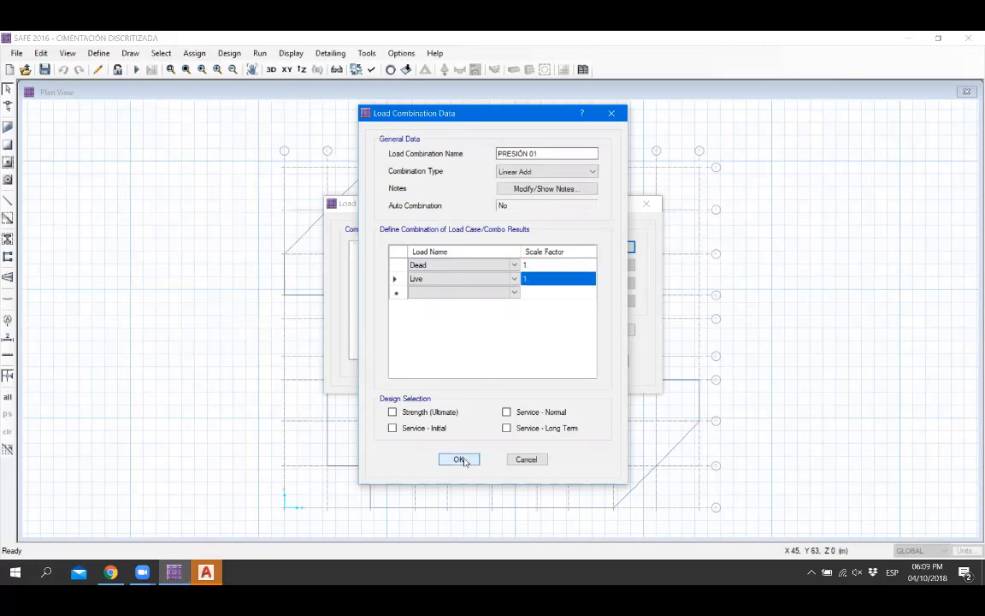
pyautogui.click(459, 460)
# Step: Copy the combination PRESIÓN 01 as PRESIÓN 02 and add SESTX1 with a scale factor of 0.8
pyautogui.click(570, 265)
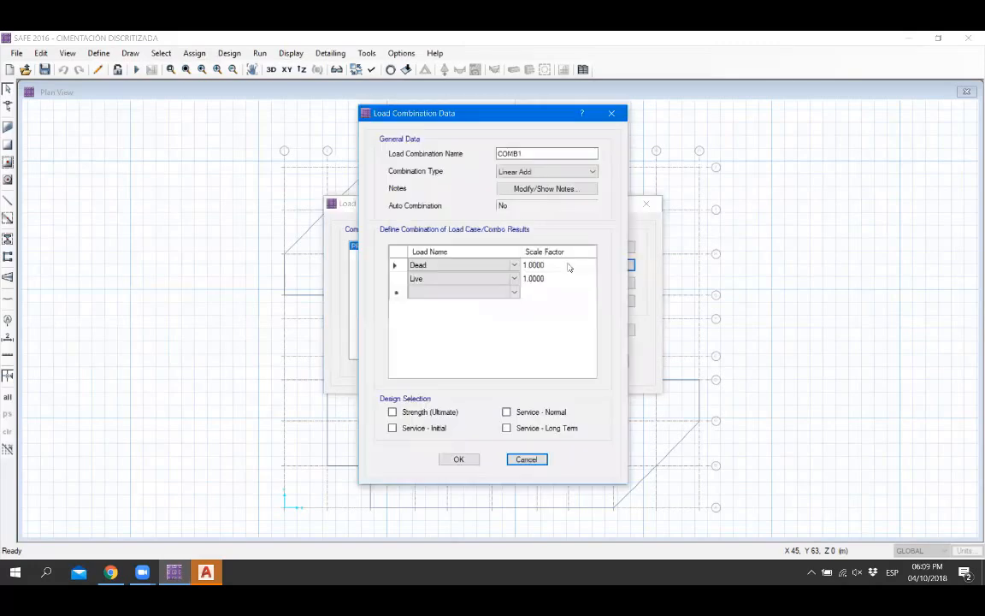
pyautogui.write('PRESIÓN 02')
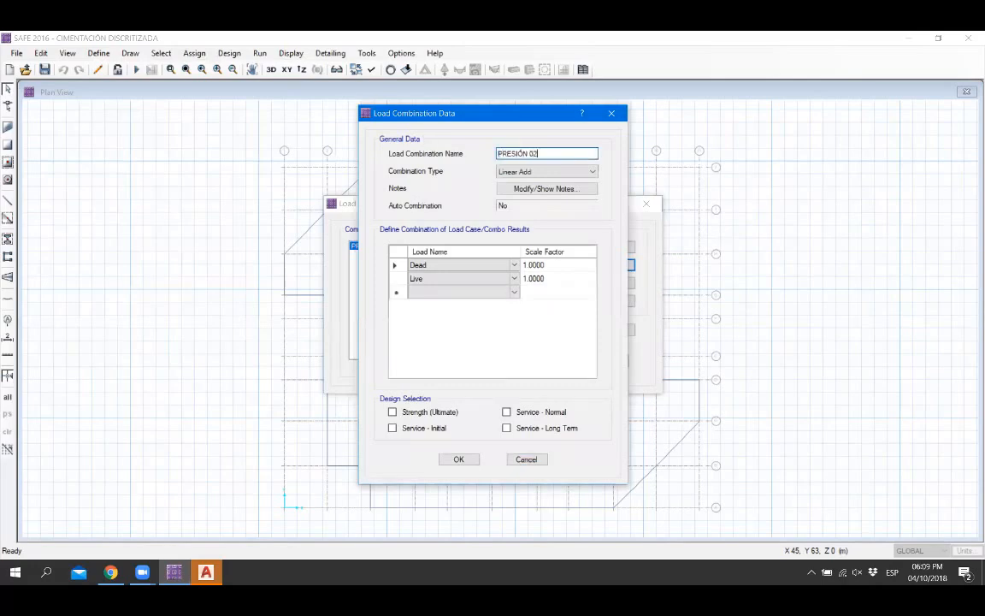
pyautogui.click(514, 291)
pyautogui.click(514, 291)
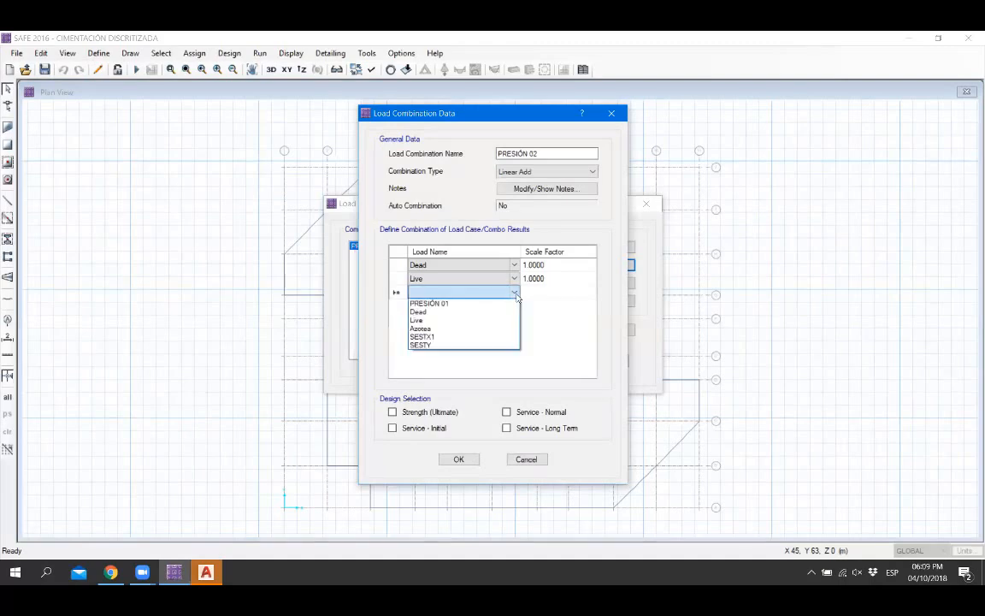
pyautogui.click(477, 338)
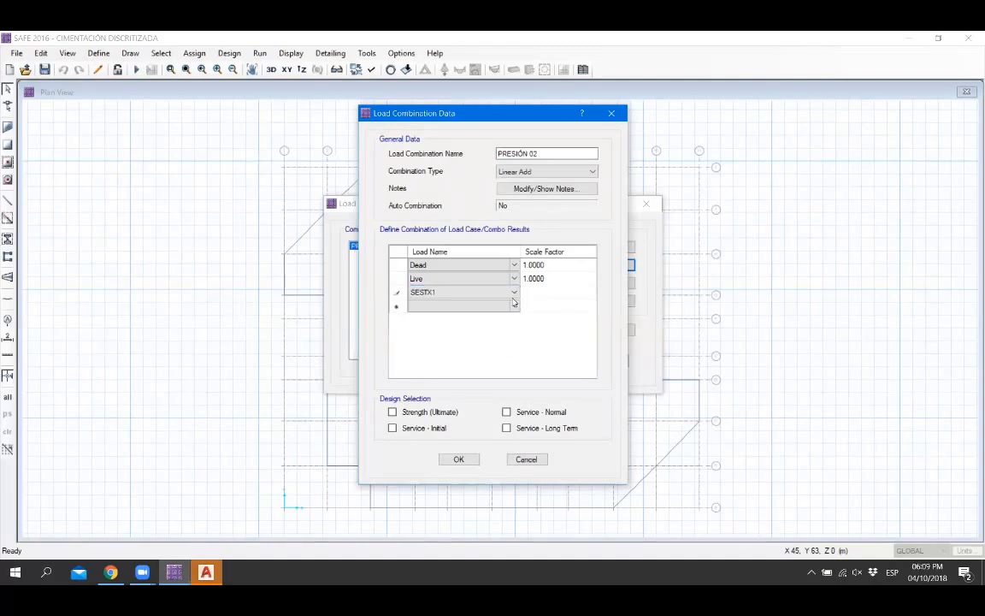
pyautogui.click(540, 294)
pyautogui.write('0.8')
pyautogui.press('Up')
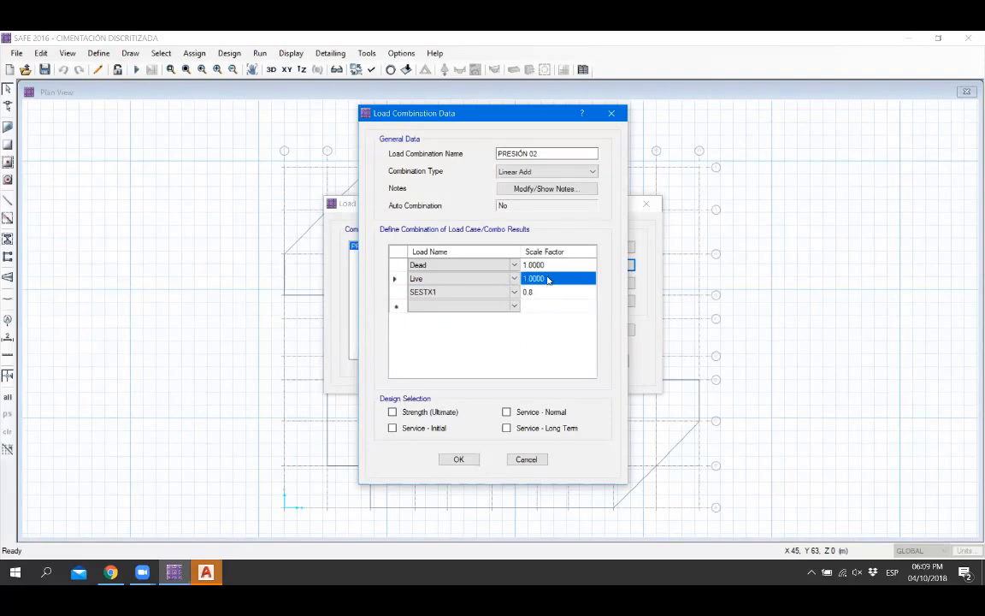
pyautogui.click(459, 459)
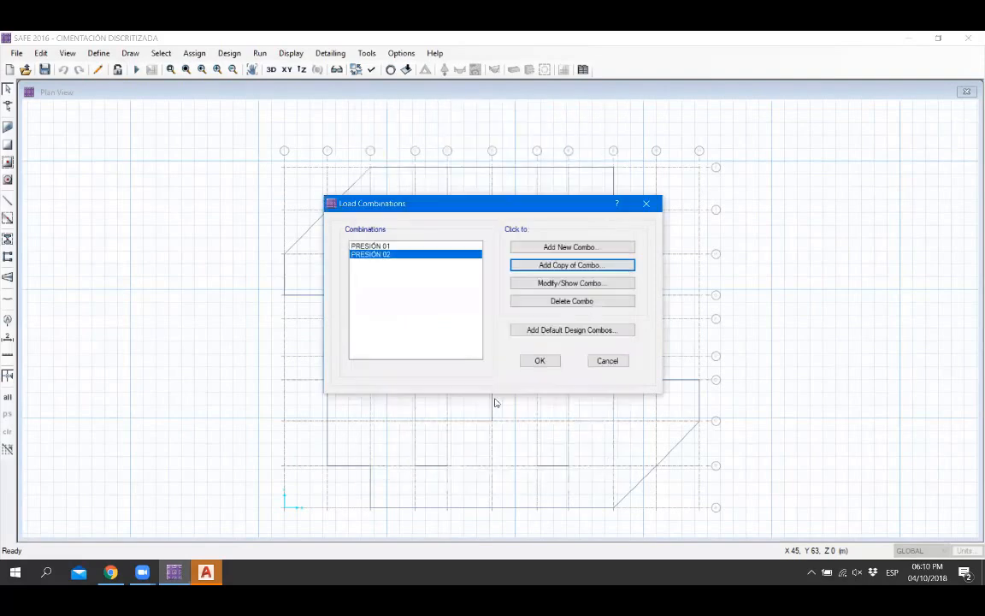
# Step: Copy the combination PRESIÓN 02 as PRESIÓN 03 and set the SESTX1 scale factor to -0.8
pyautogui.click(571, 265)
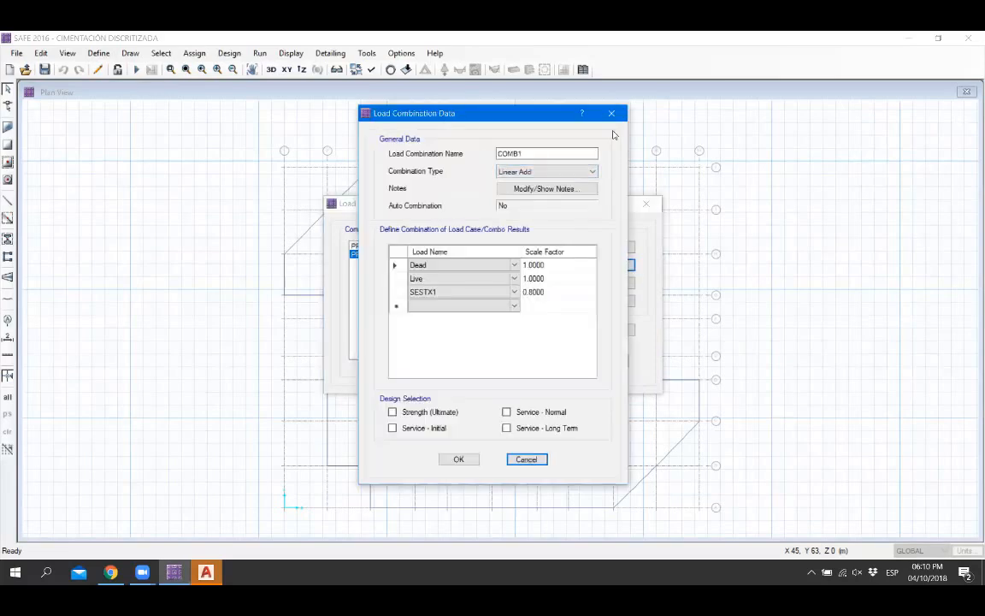
pyautogui.moveTo(599, 113); pyautogui.dragTo(753, 134)
pyautogui.doubleClick(671, 174)
pyautogui.write('PRESIÓN 03')
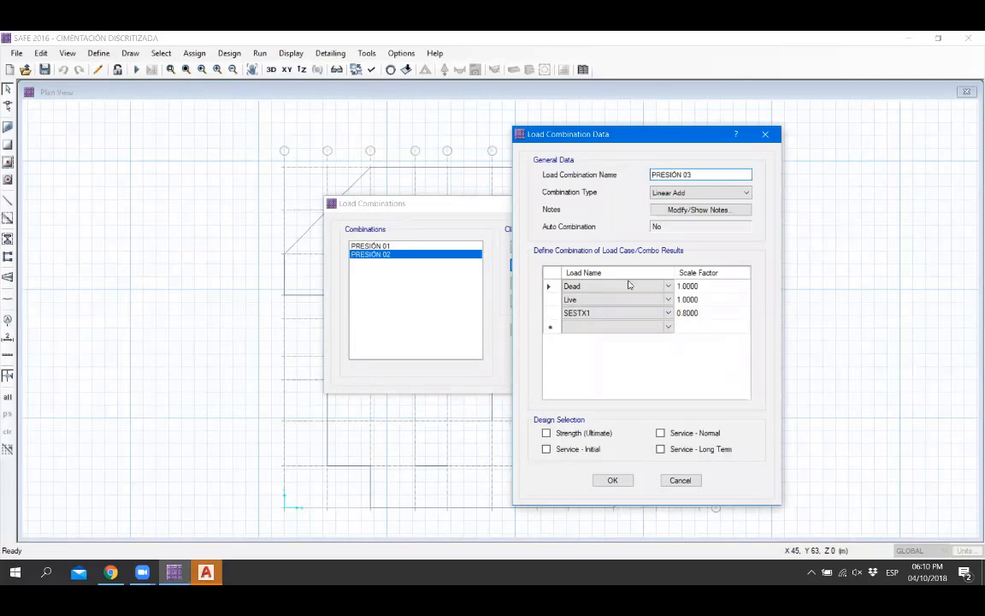
pyautogui.click(682, 314)
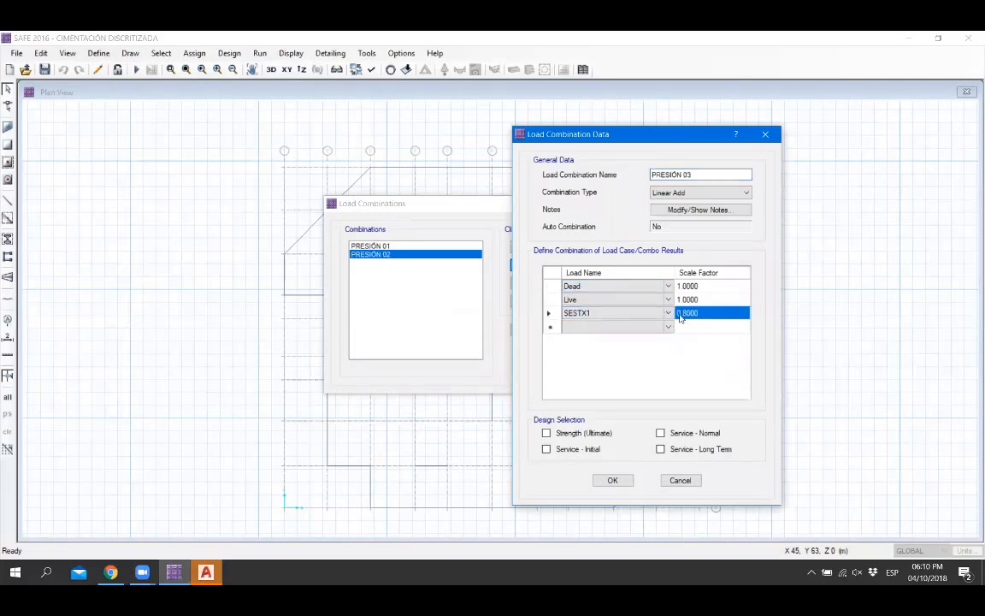
pyautogui.write('-')
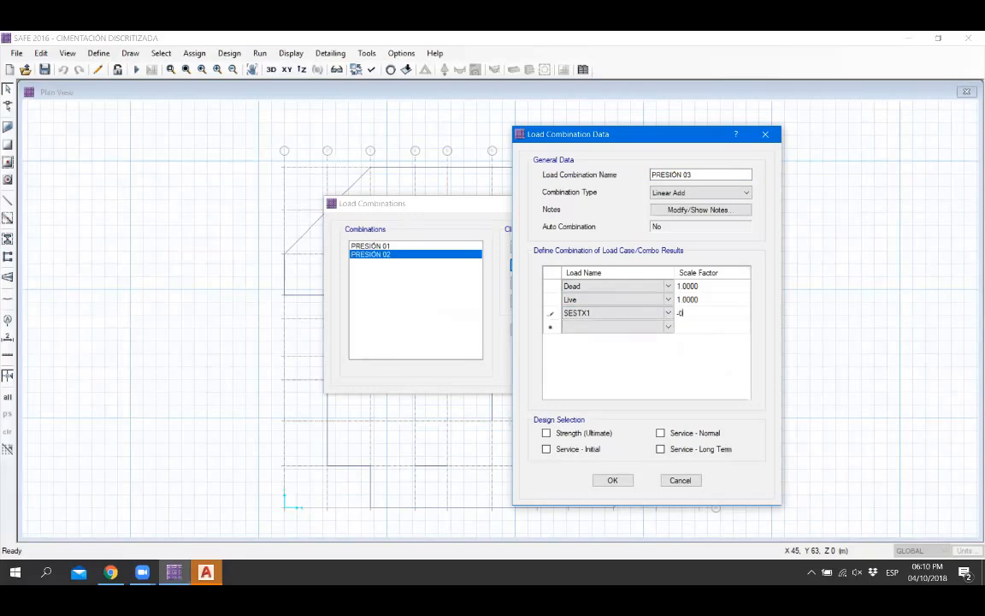
pyautogui.write('0.8')
pyautogui.click(613, 480)
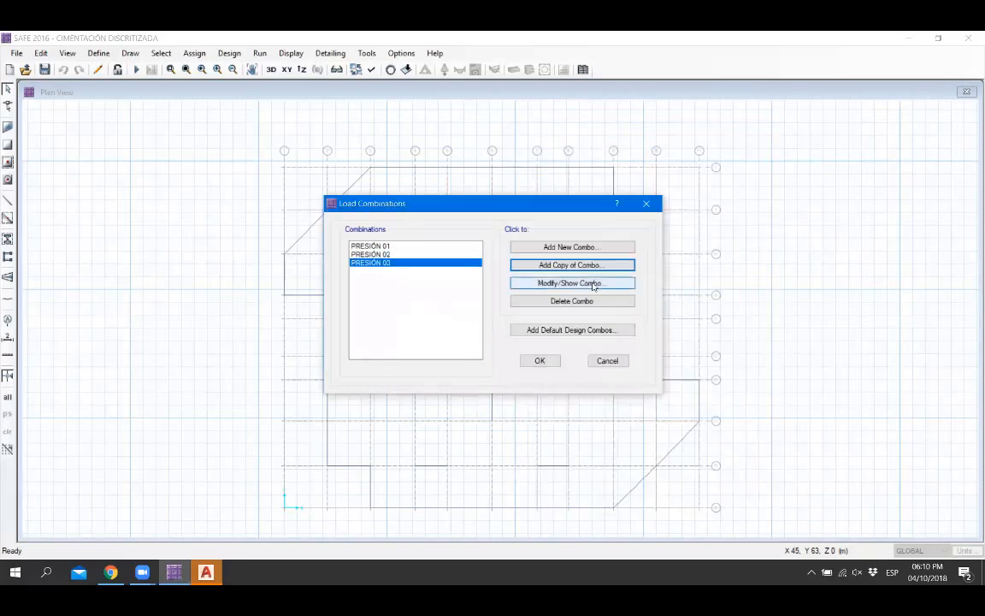
# Step: Copy the combination PRESIÓN 03 as PRESIÓN 04, replacing SESTX1 with SESTY at a scale factor of 0.8
pyautogui.click(592, 266)
pyautogui.doubleClick(548, 153)
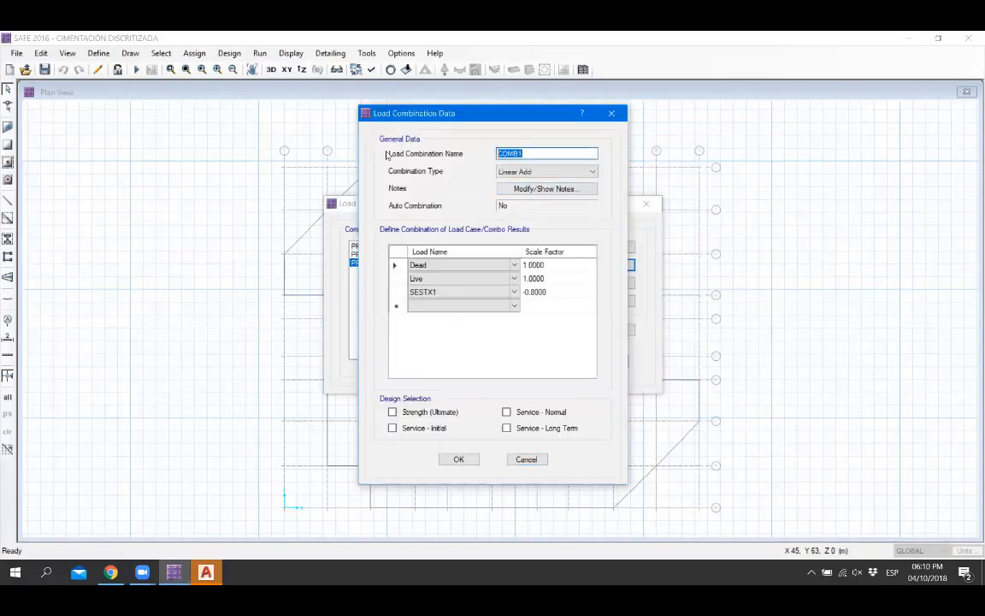
pyautogui.write('PRESIÓN 04')
pyautogui.press('XF86AudioLowerVolume')
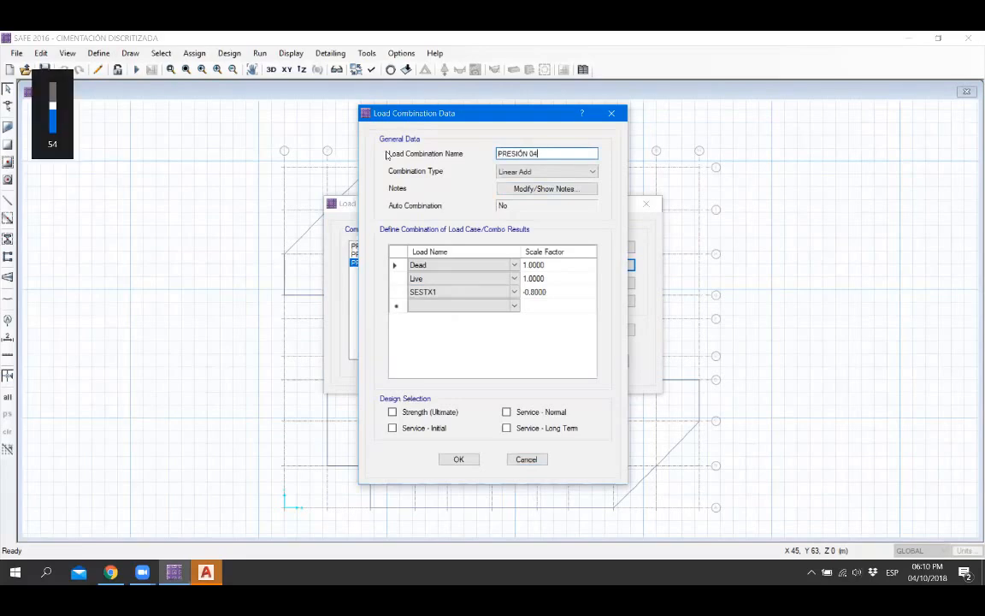
pyautogui.click(483, 292)
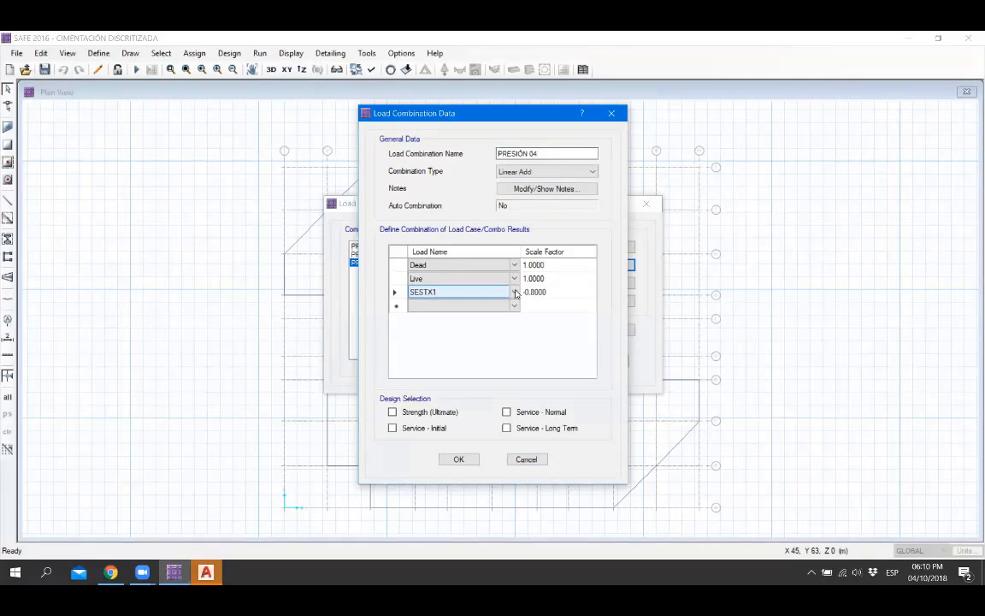
pyautogui.click(514, 292)
pyautogui.click(492, 363)
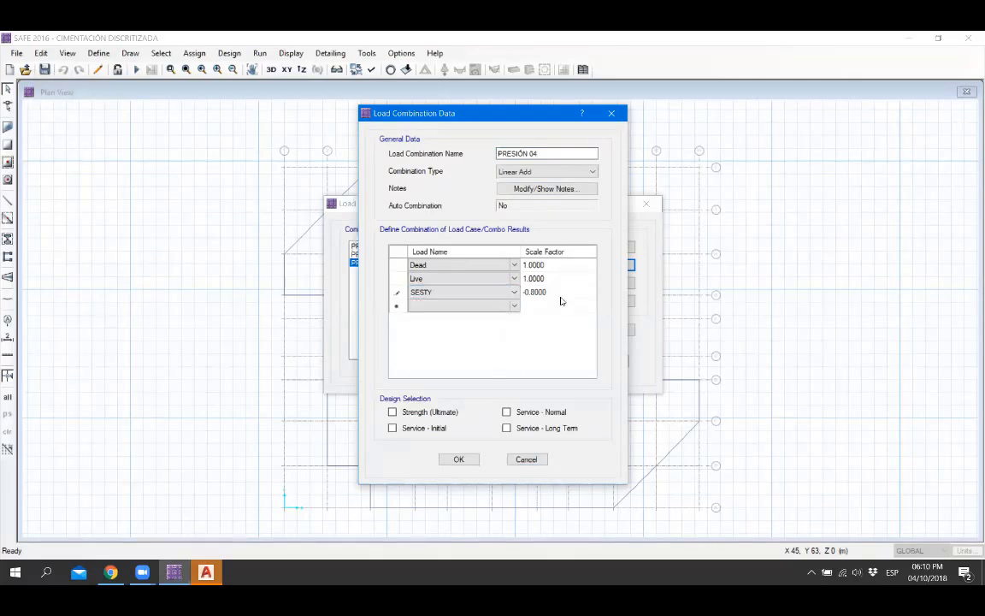
pyautogui.click(563, 297)
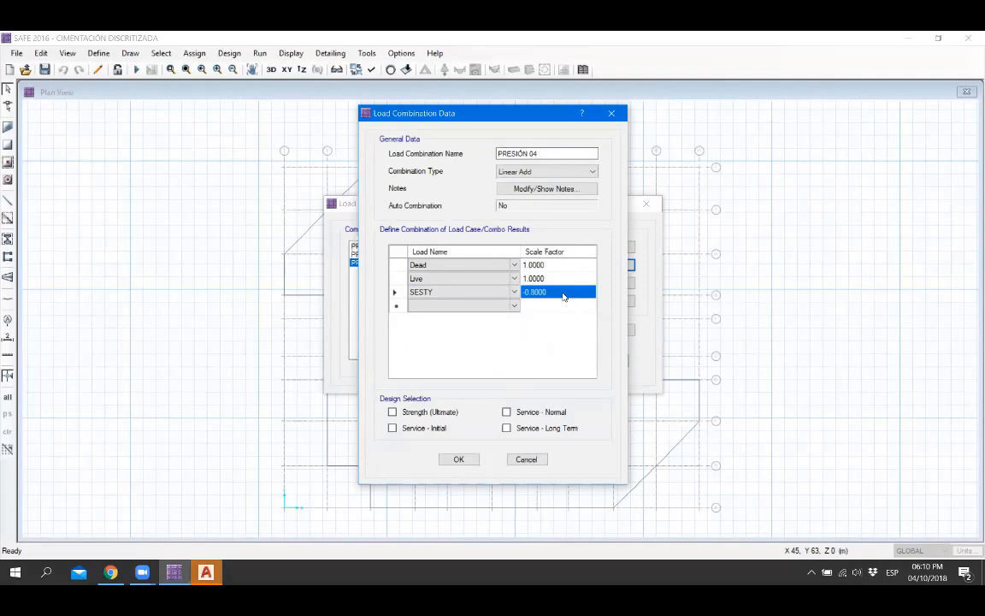
pyautogui.write('0.8')
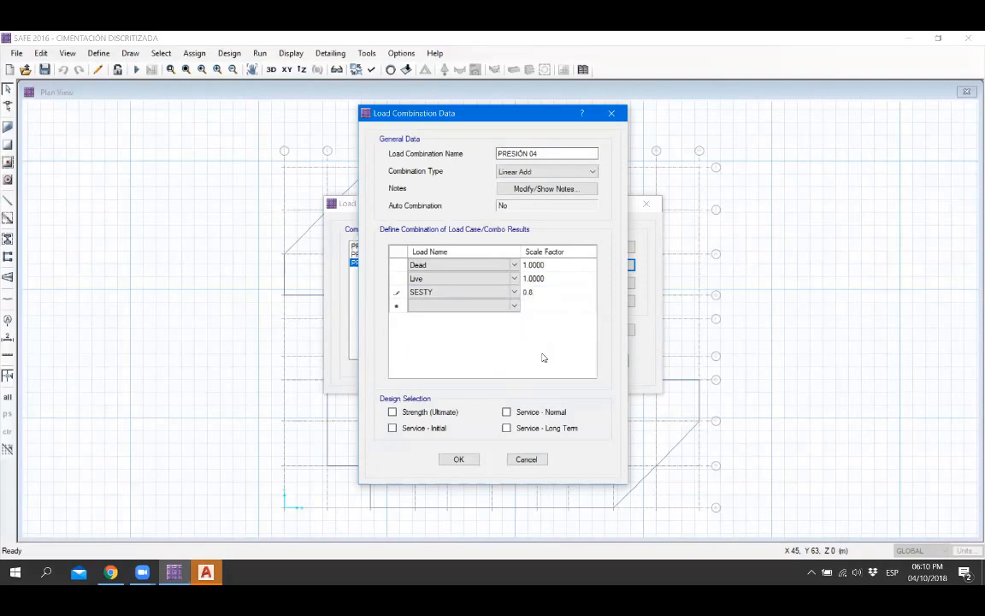
pyautogui.click(460, 459)
# Step: Add the Azotea load with a scale factor of 1 to the combination PRESIÓN 01
pyautogui.click(402, 247)
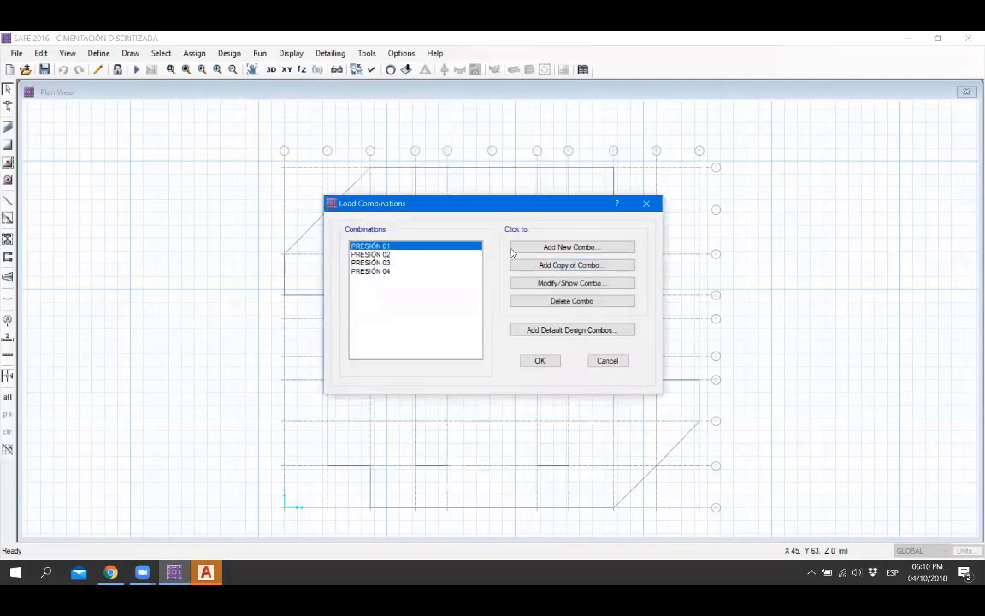
pyautogui.click(551, 282)
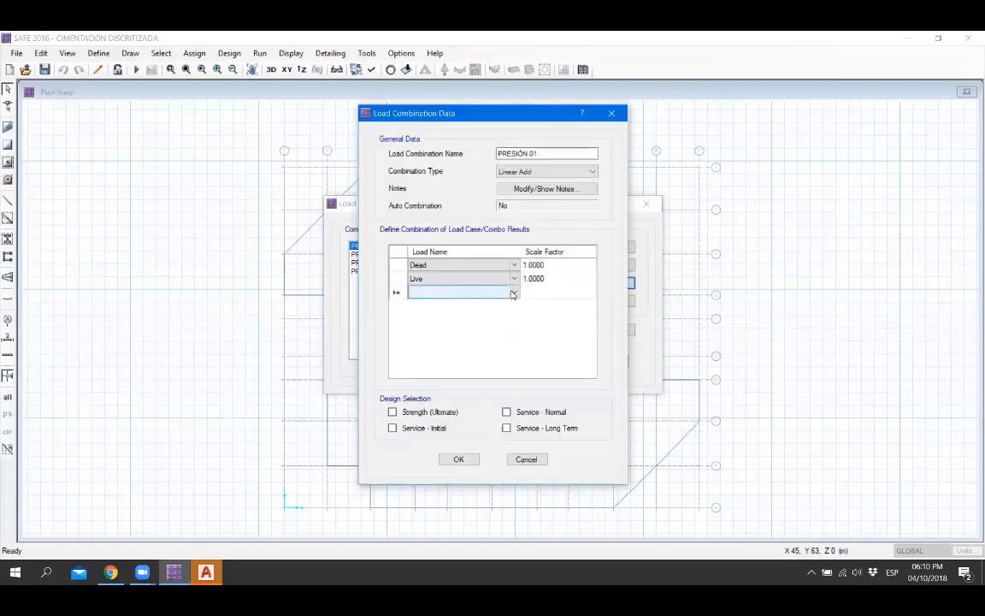
pyautogui.click(506, 292)
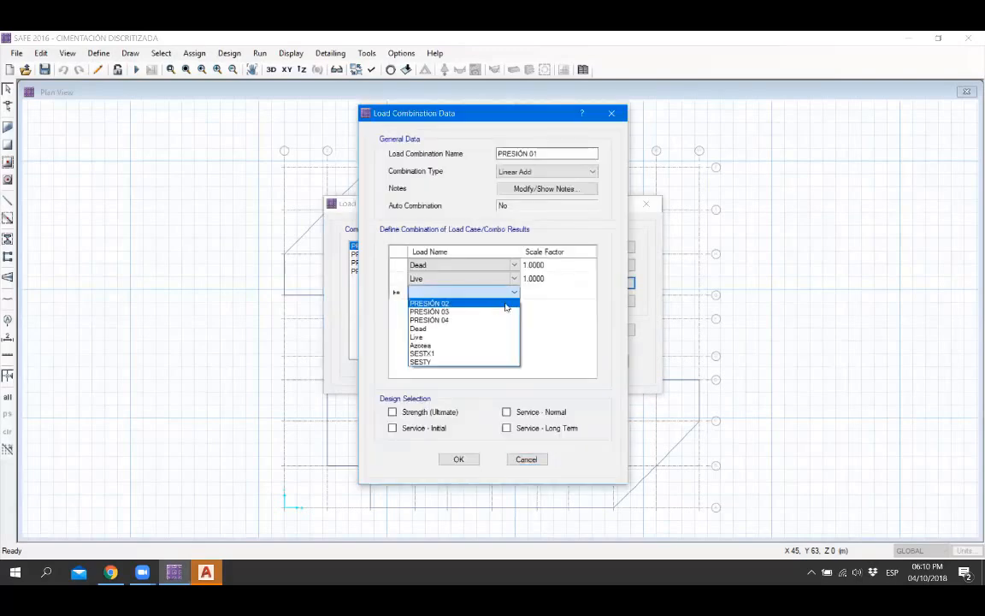
pyautogui.click(464, 346)
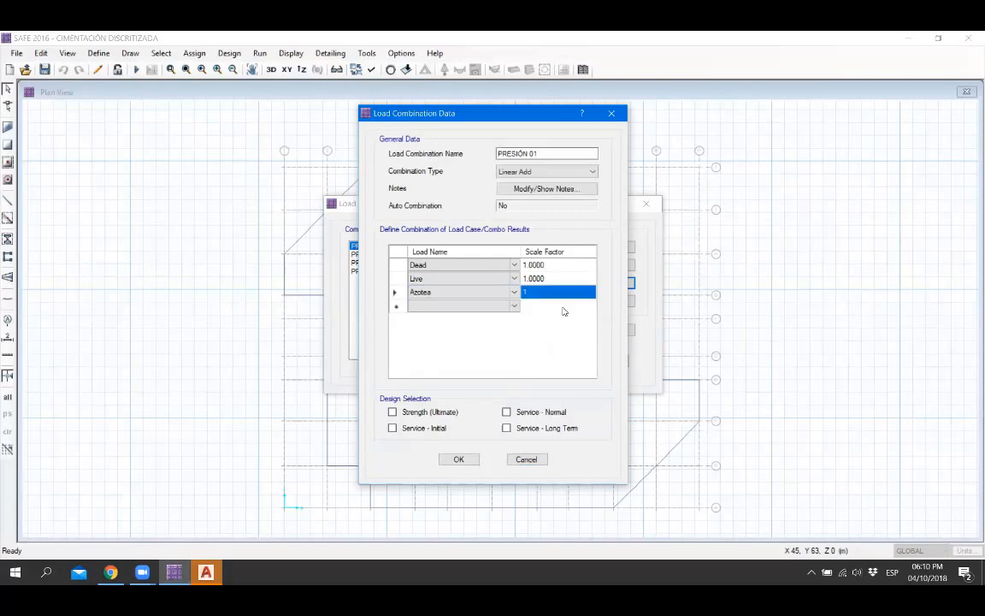
pyautogui.click(547, 278)
pyautogui.click(459, 459)
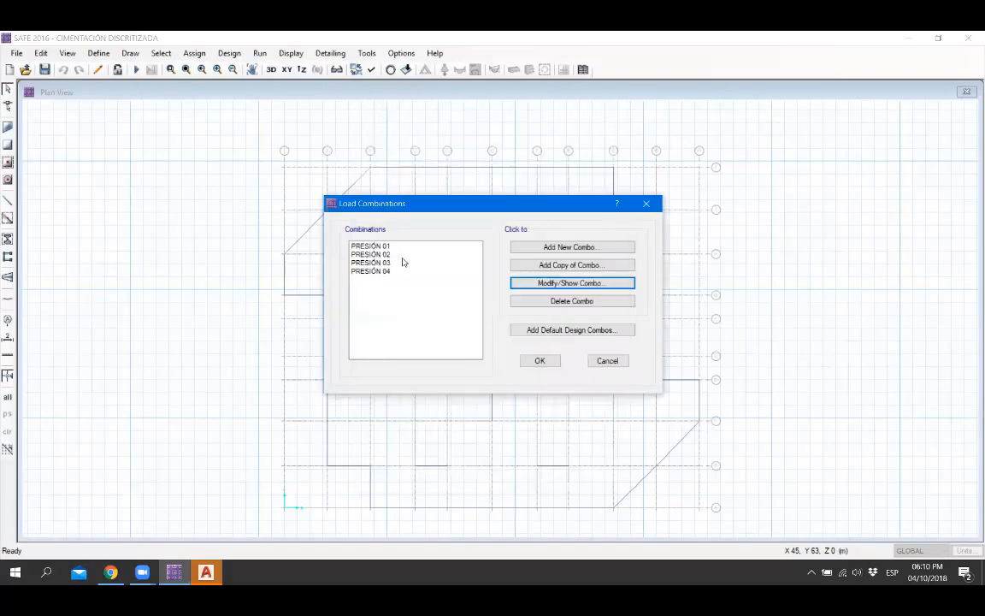
# Step: Add the Azotea load to the combination PRESIÓN 02, keeping its default scale factor
pyautogui.click(401, 254)
pyautogui.click(587, 283)
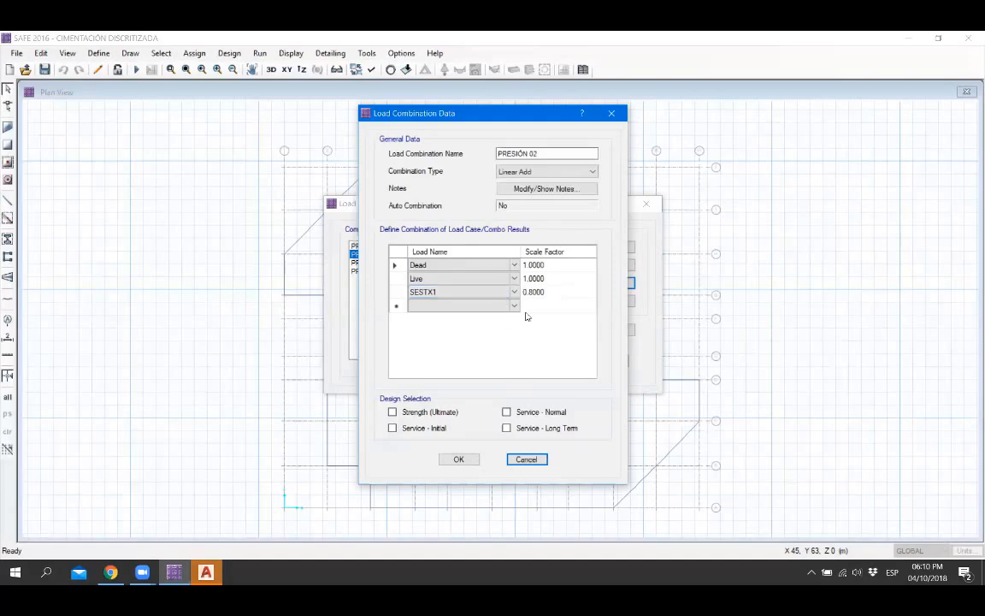
pyautogui.click(513, 306)
pyautogui.click(514, 305)
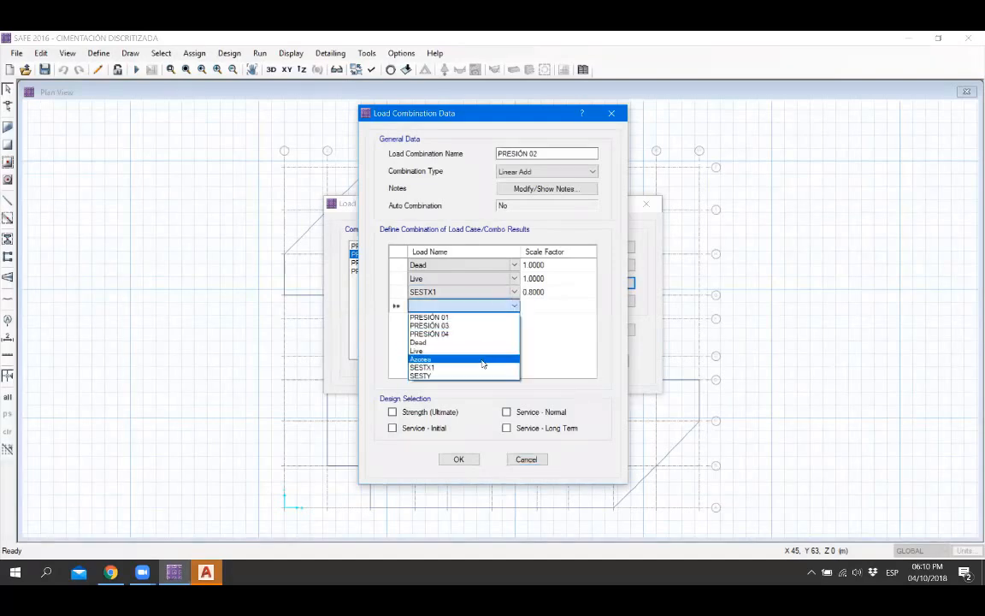
pyautogui.click(454, 359)
pyautogui.click(543, 305)
pyautogui.click(458, 459)
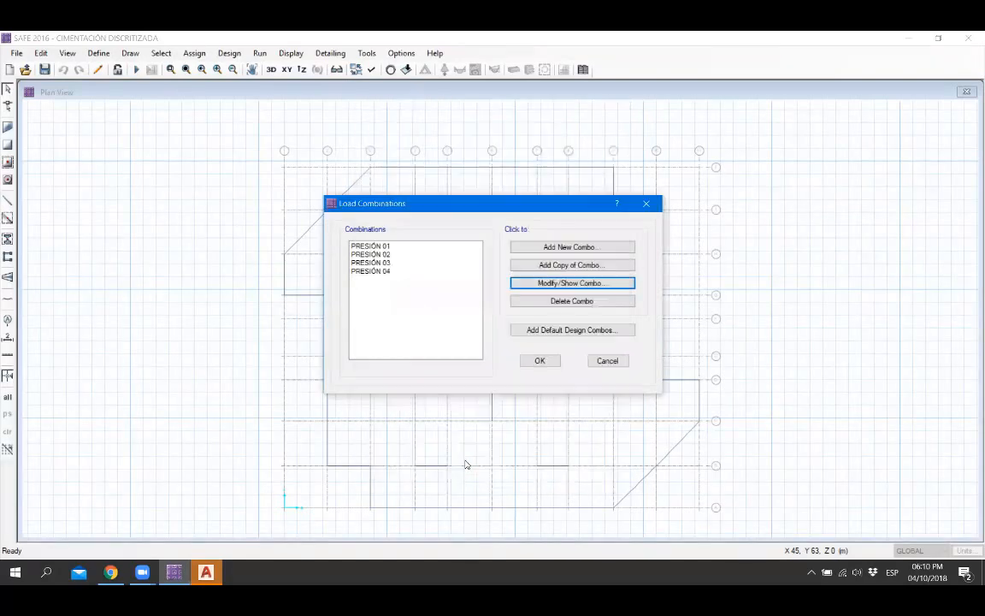
# Step: Add the Azotea load with a scale factor of 1 to the combination PRESIÓN 03
pyautogui.click(387, 263)
pyautogui.click(550, 289)
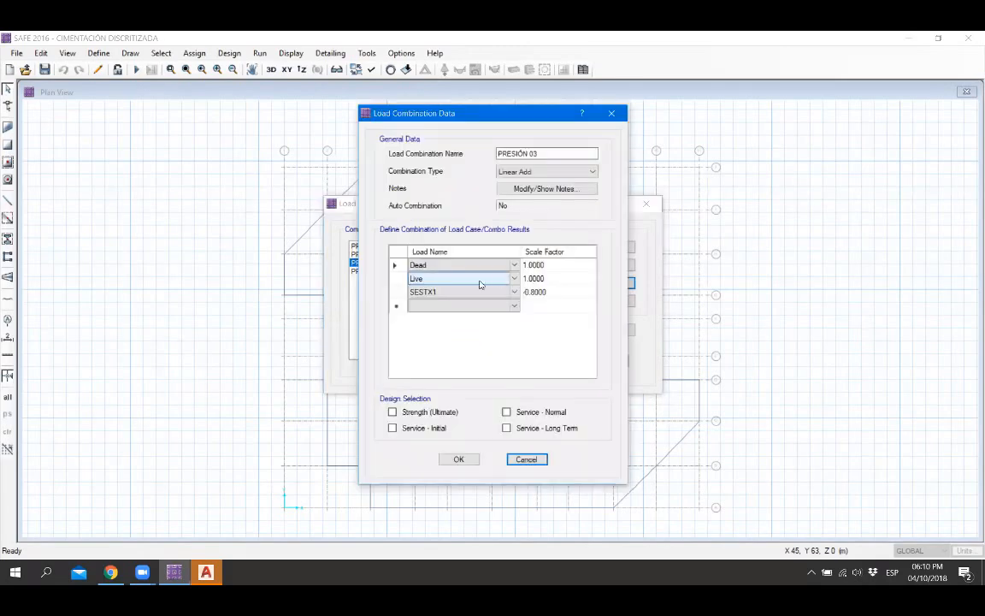
pyautogui.click(513, 306)
pyautogui.click(514, 306)
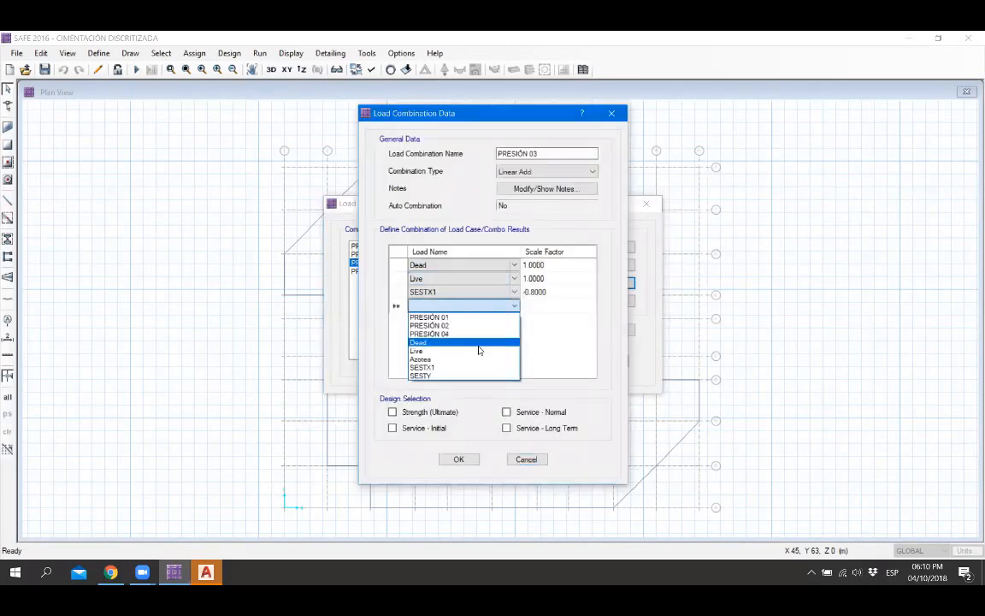
pyautogui.click(476, 359)
pyautogui.click(550, 306)
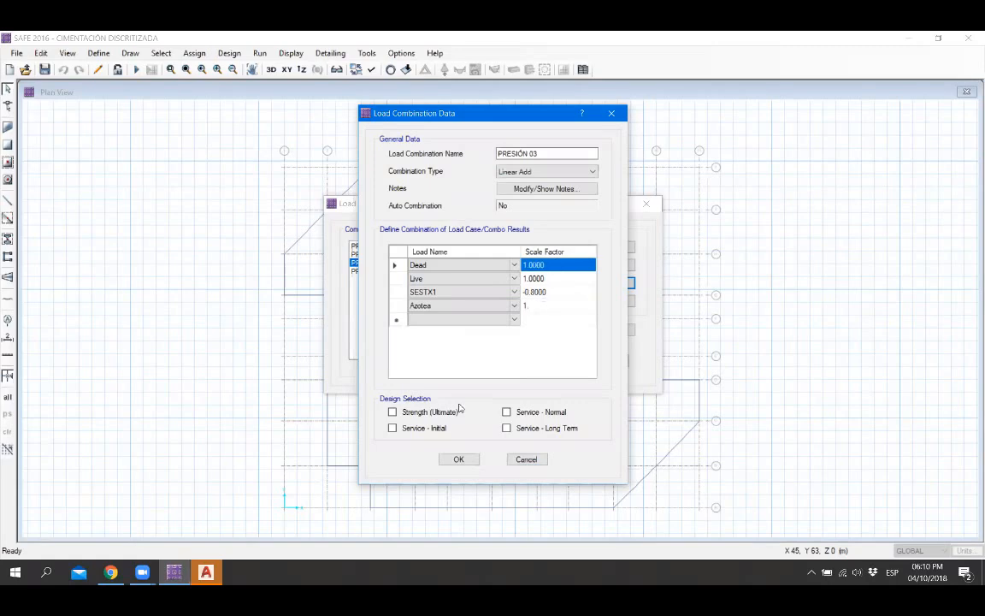
pyautogui.click(462, 461)
# Step: Add the Azotea load with a scale factor of 1 to the combination PRESIÓN 04
pyautogui.click(371, 271)
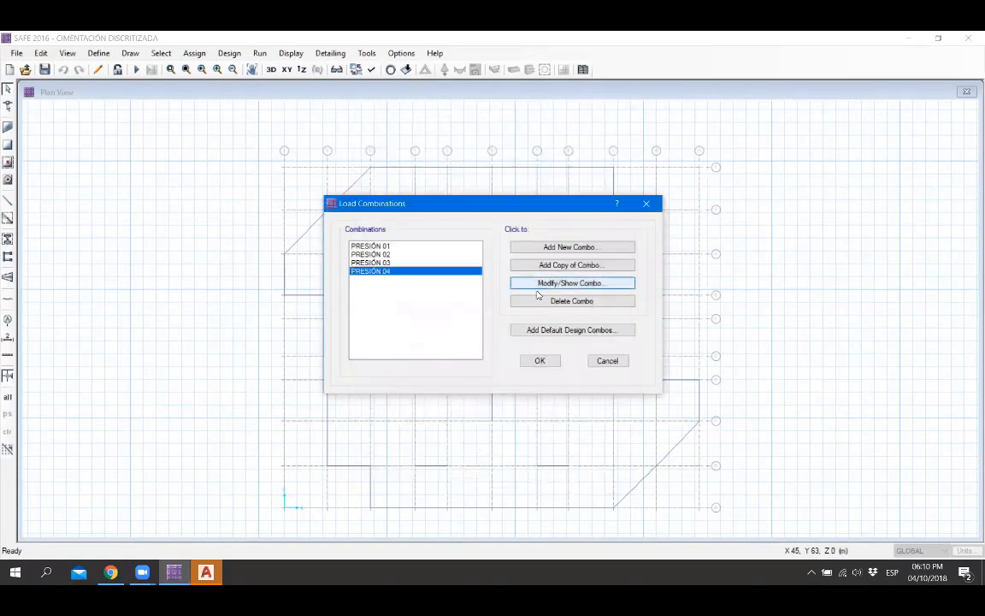
pyautogui.click(570, 284)
pyautogui.click(495, 306)
pyautogui.click(505, 306)
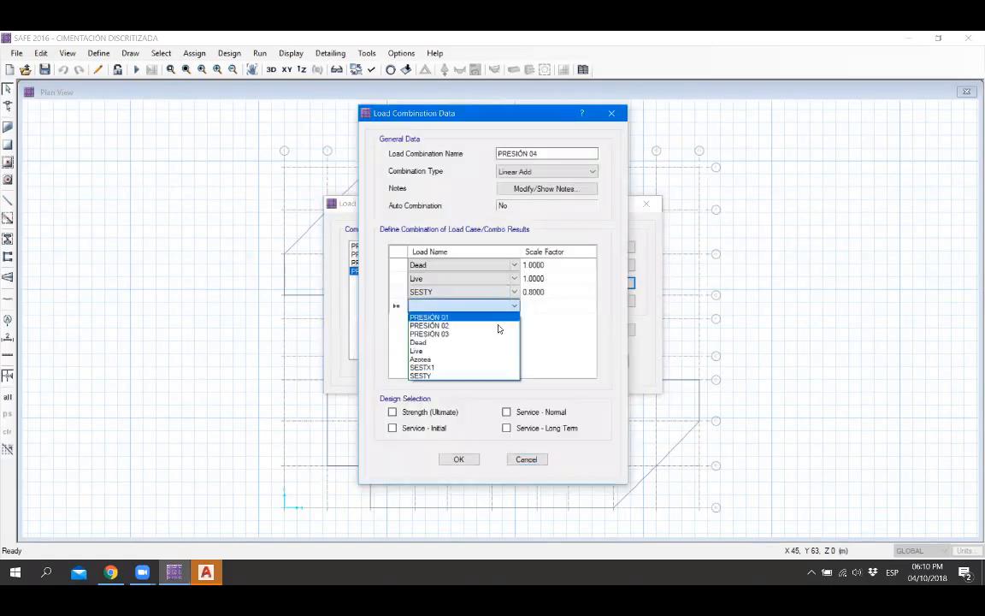
pyautogui.click(544, 313)
pyautogui.click(545, 307)
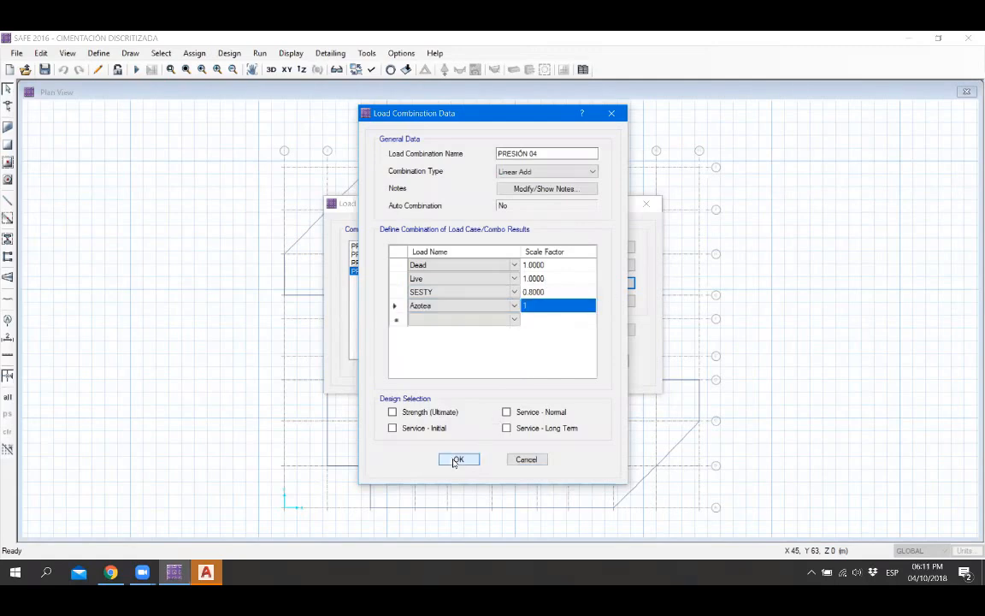
pyautogui.click(457, 460)
# Step: Create a copy of the combination PRESIÓN 04 with the SESTY scale factor set to -0.8
pyautogui.click(387, 272)
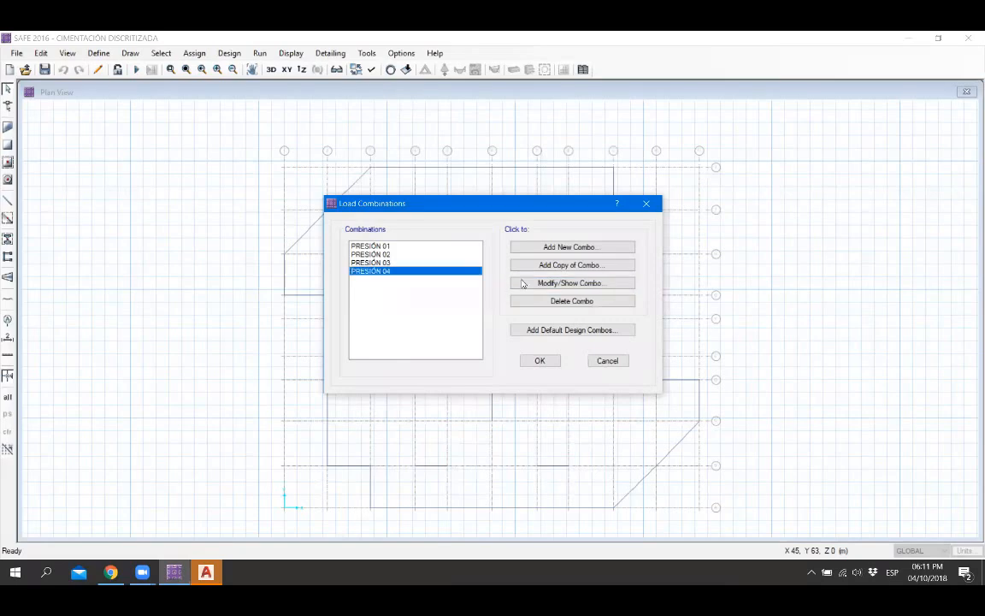
pyautogui.click(569, 265)
pyautogui.click(551, 293)
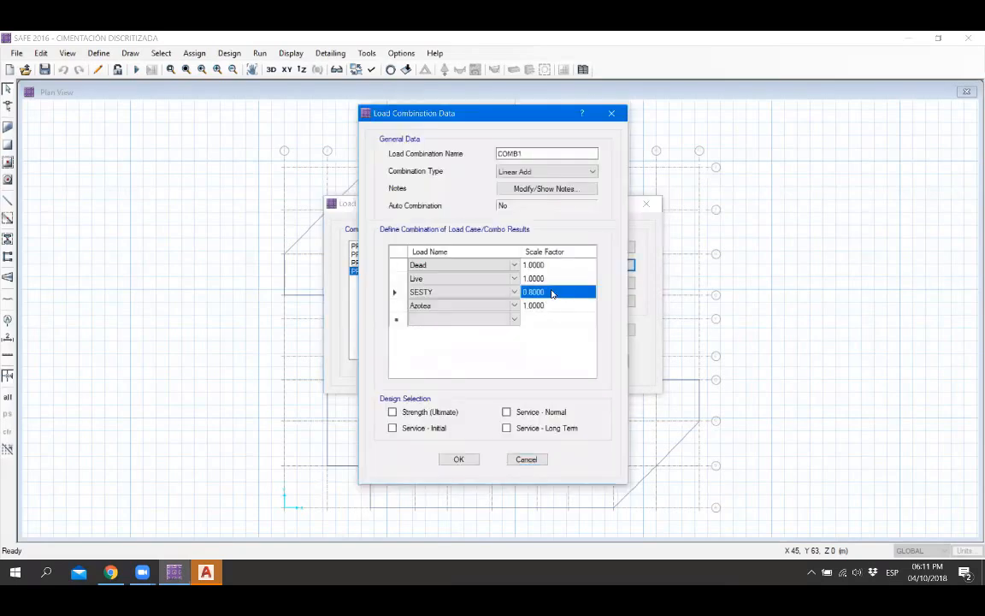
pyautogui.write('-')
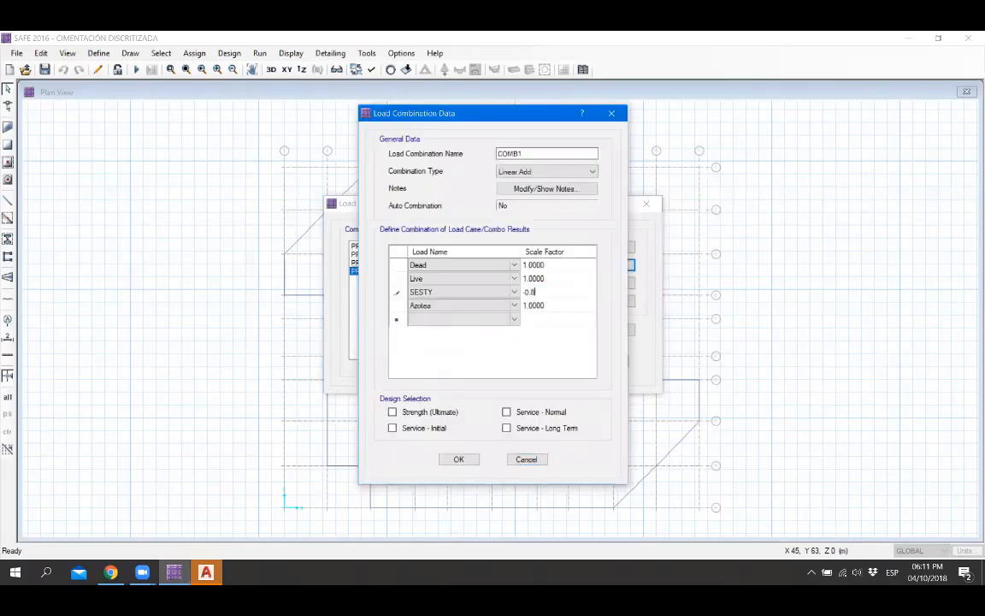
pyautogui.click(555, 281)
pyautogui.click(458, 459)
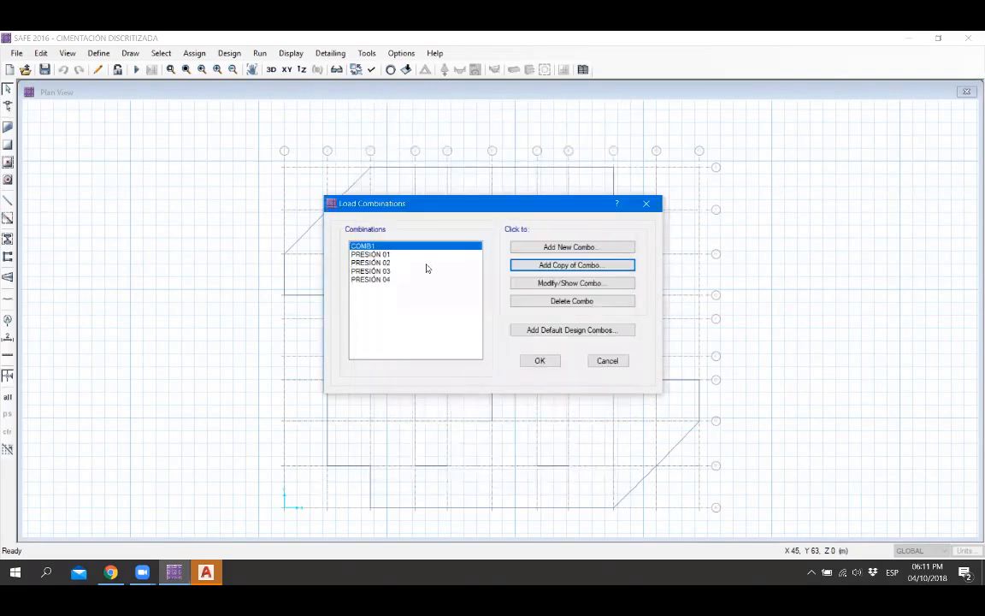
# Step: Rename the copied load combination as PRESIÓN 05
pyautogui.click(573, 282)
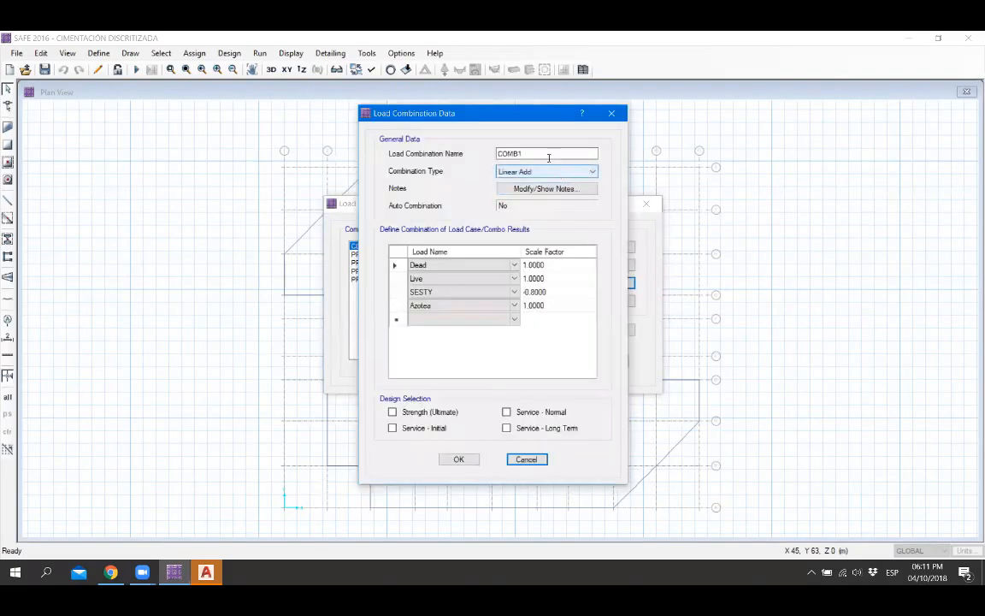
pyautogui.write('PRESIÓN 05')
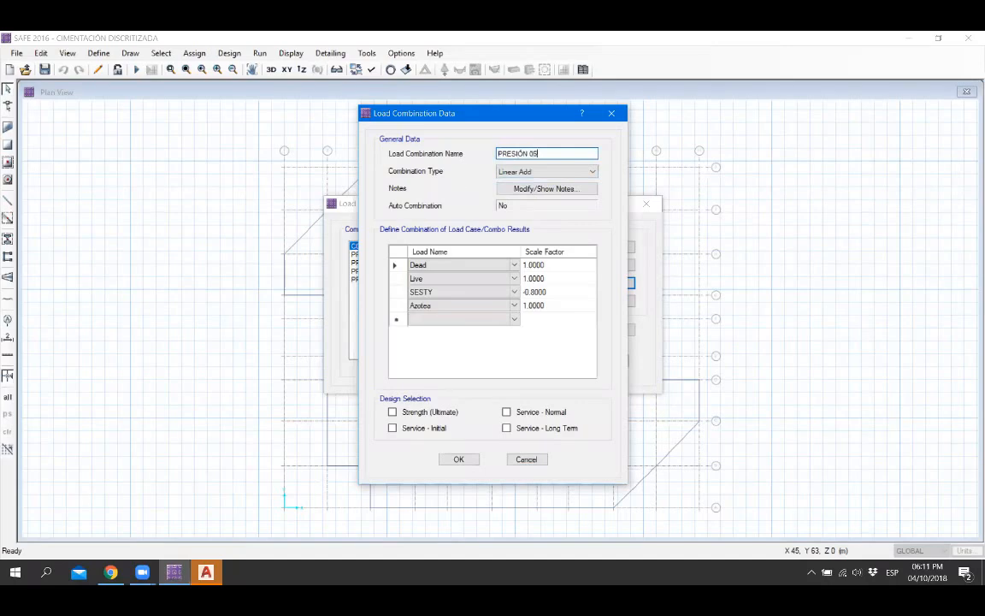
pyautogui.click(461, 458)
# Step: Review the loads and scale factors of the combinations PRESIÓN 05 and PRESIÓN 04
pyautogui.click(371, 281)
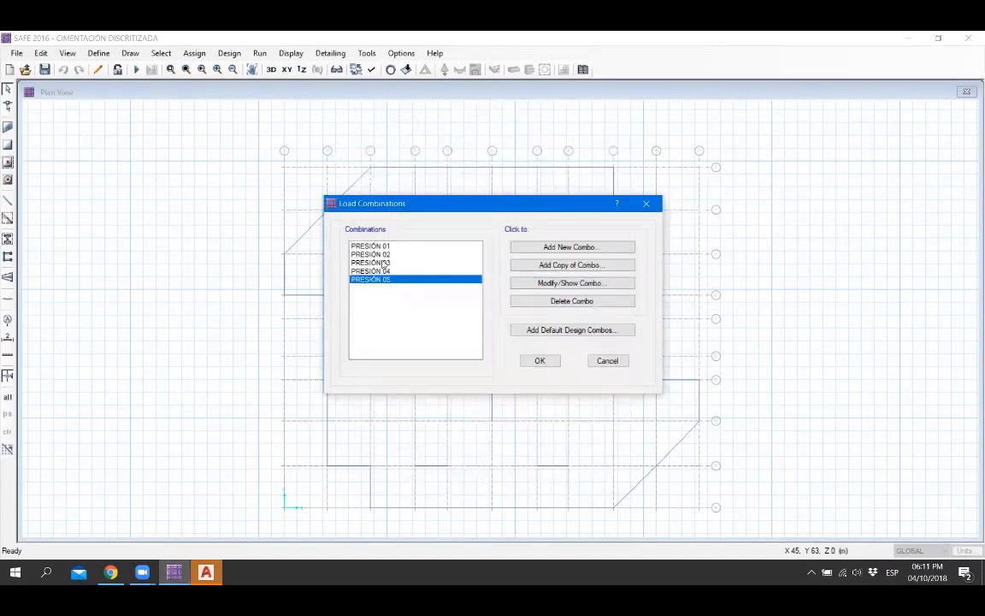
pyautogui.click(392, 270)
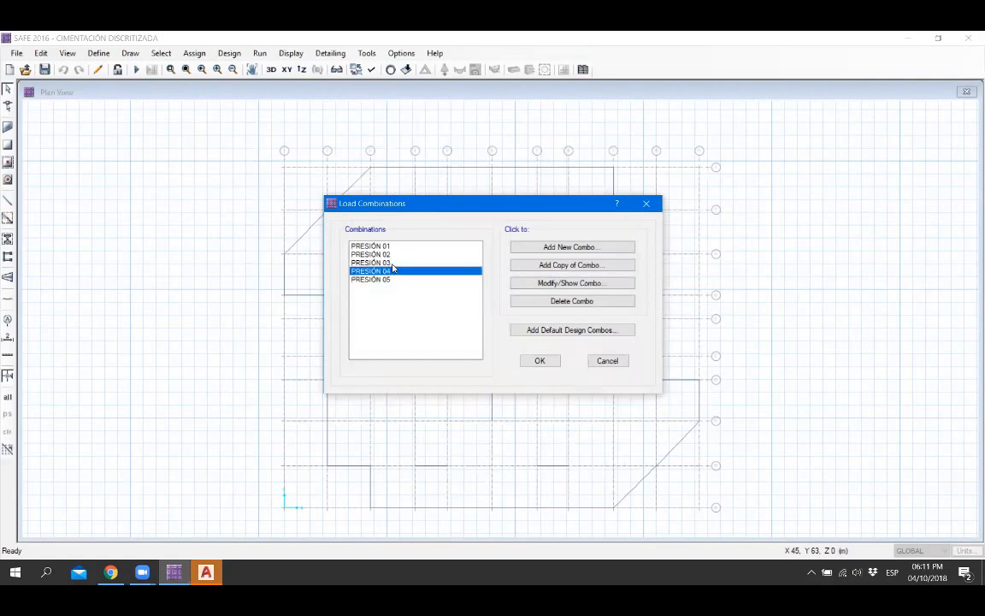
pyautogui.click(386, 280)
pyautogui.click(590, 284)
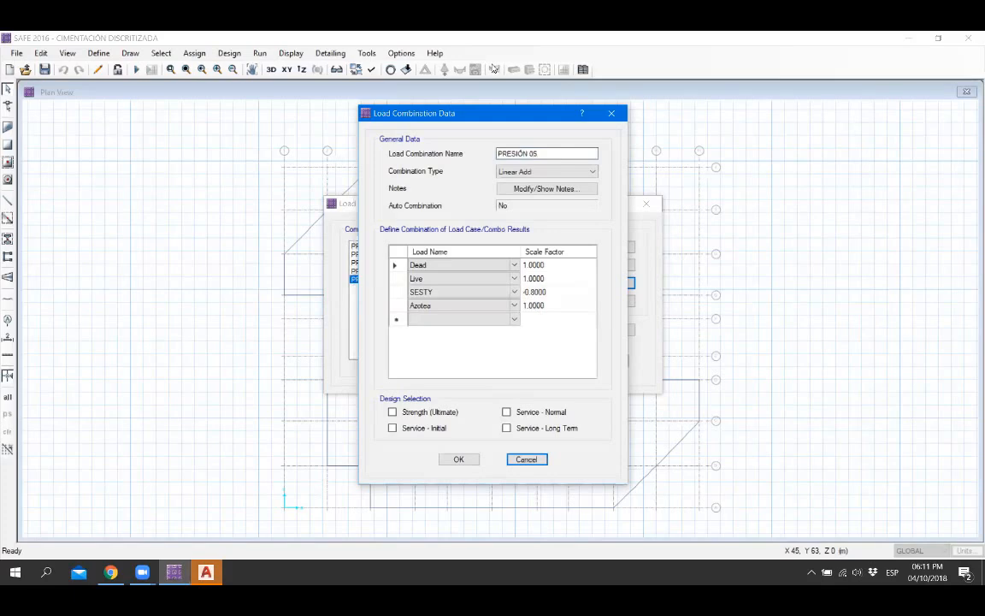
pyautogui.click(527, 459)
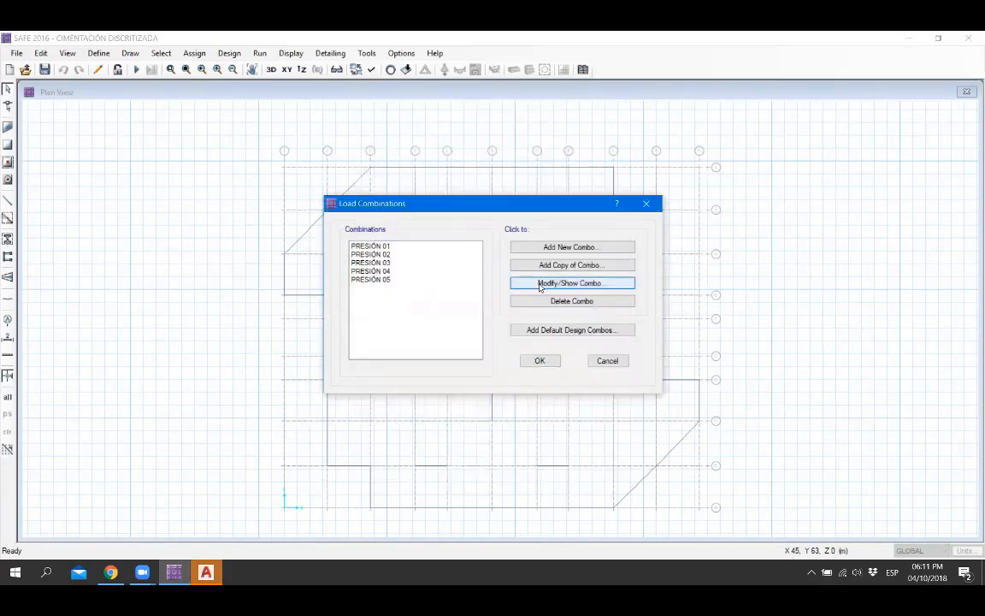
pyautogui.click(370, 271)
pyautogui.click(570, 283)
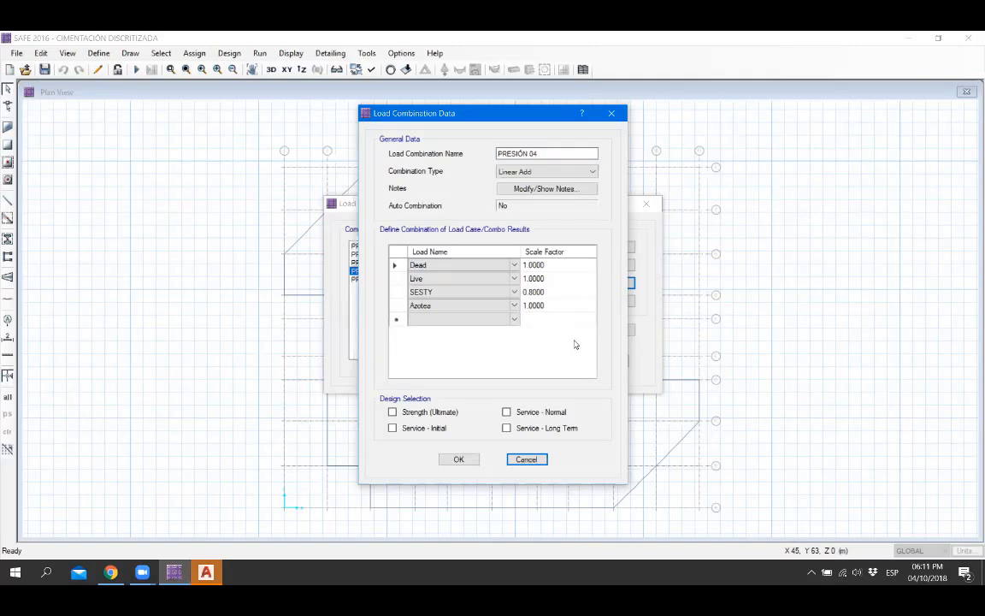
pyautogui.click(453, 459)
# Step: Accept the defined load combinations and save the foundation model
pyautogui.click(537, 358)
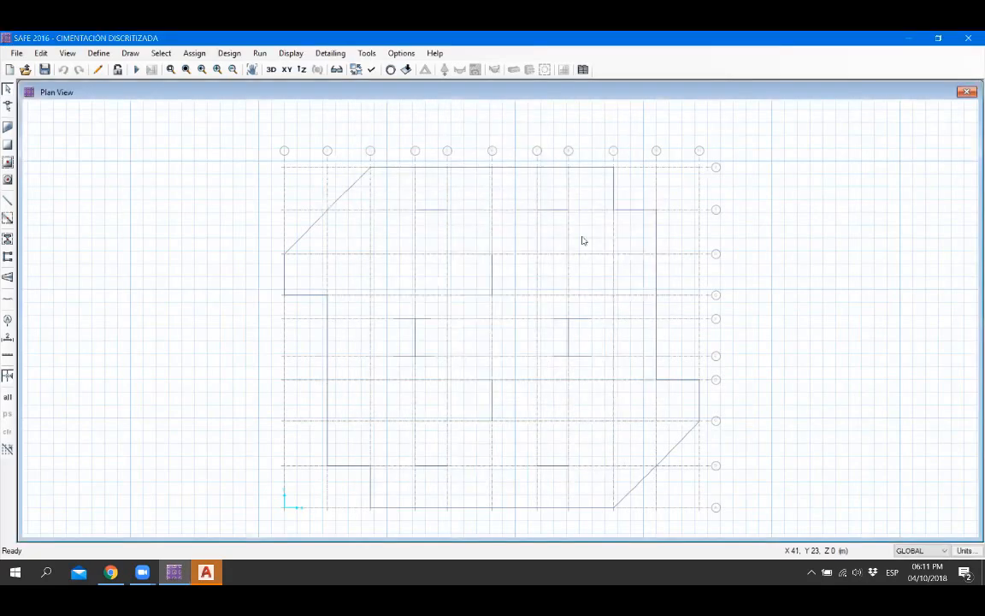
pyautogui.click(43, 69)
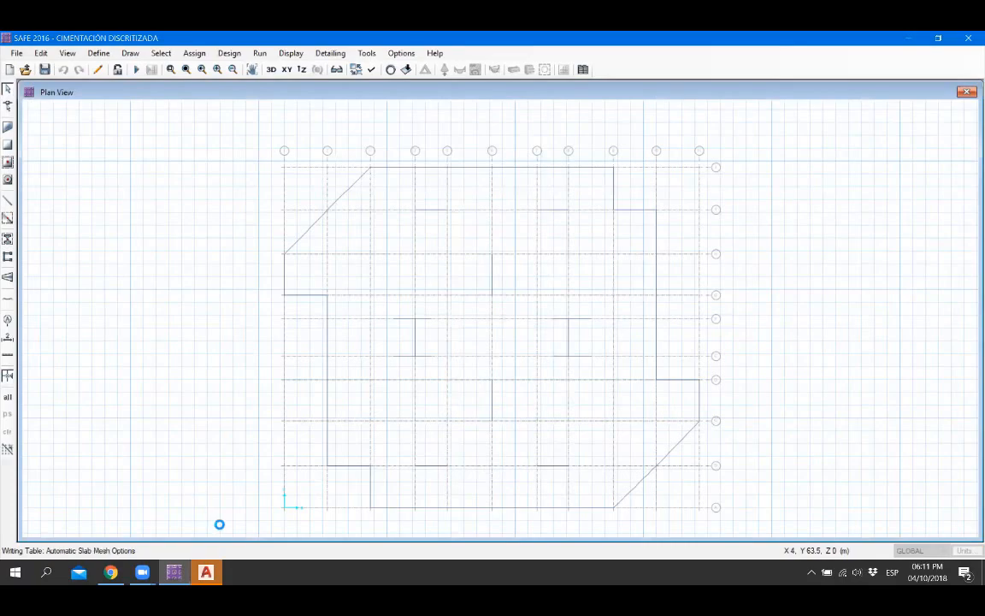
# Step: Switch to AutoCAD, then minimize the AutoCAD and SAFE windows to reach the desktop
pyautogui.click(206, 572)
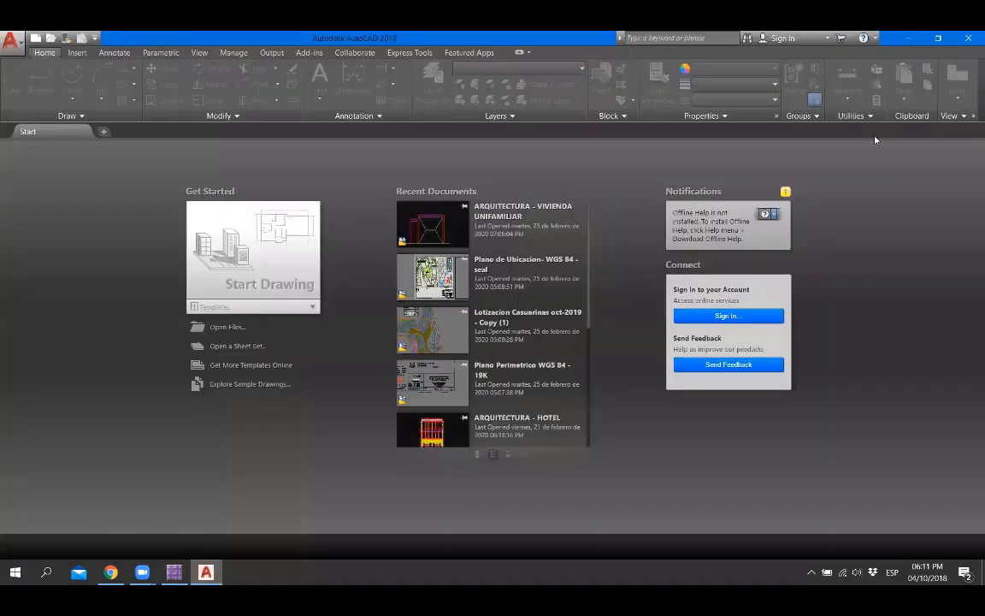
pyautogui.click(907, 38)
pyautogui.click(910, 40)
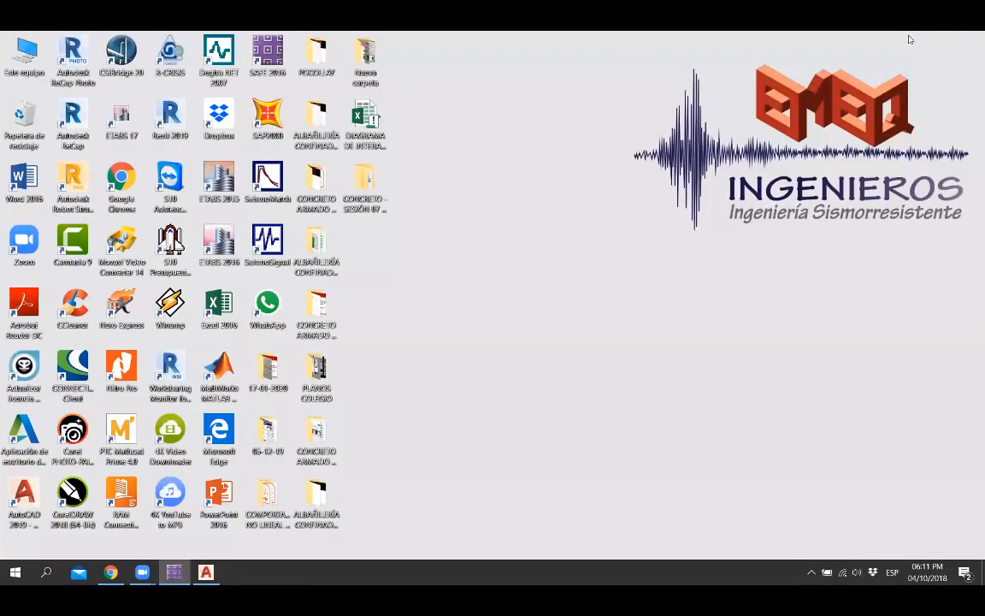
# Step: Open the EDIFICIO drawing in AutoCAD from the folder CONCRETO ARMADO 2020 - SESIÓN 01 Y 02 and dismiss the proxy information
pyautogui.click(323, 196)
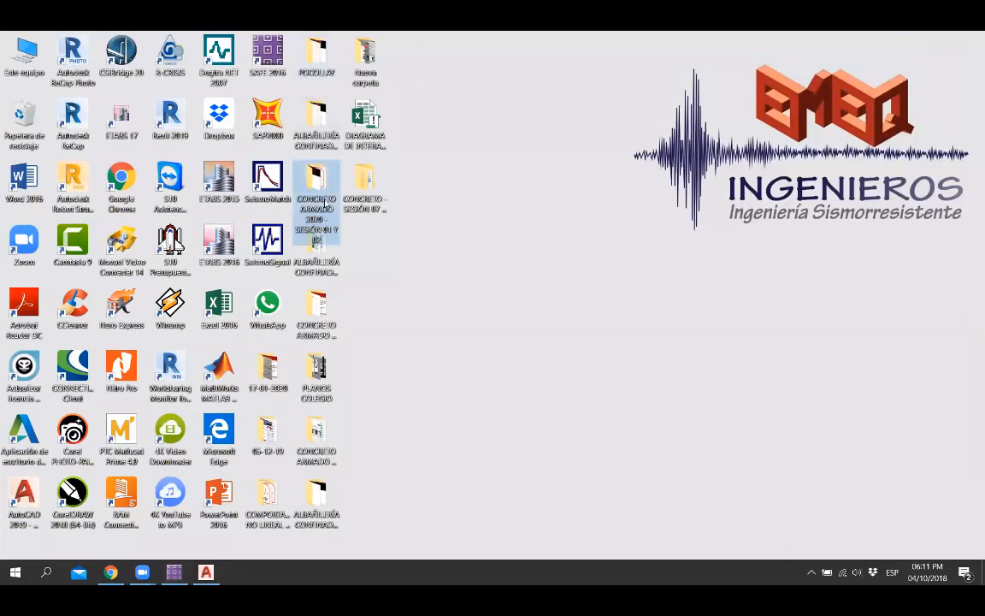
pyautogui.doubleClick(323, 182)
pyautogui.click(139, 282)
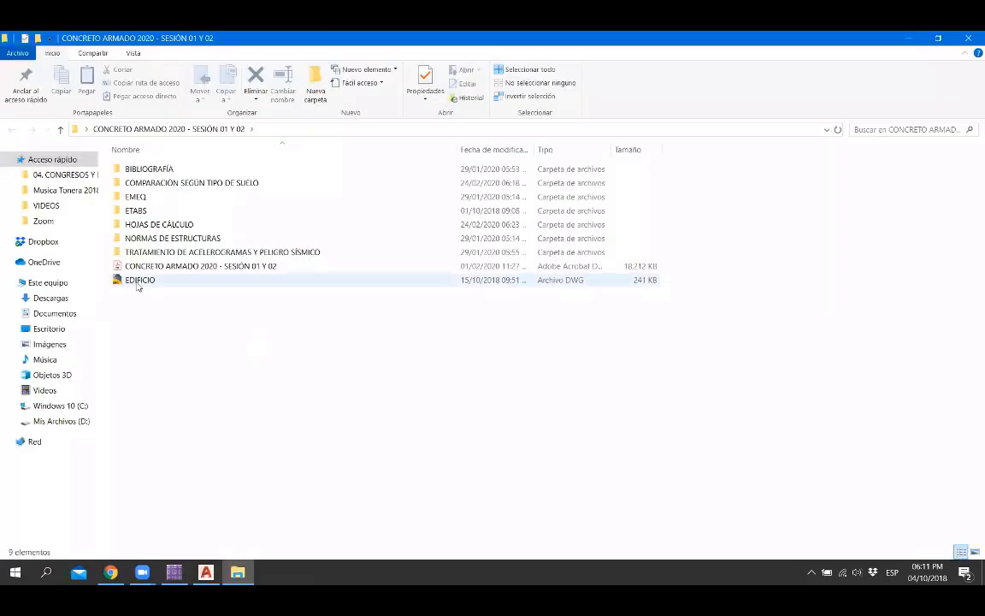
pyautogui.doubleClick(140, 281)
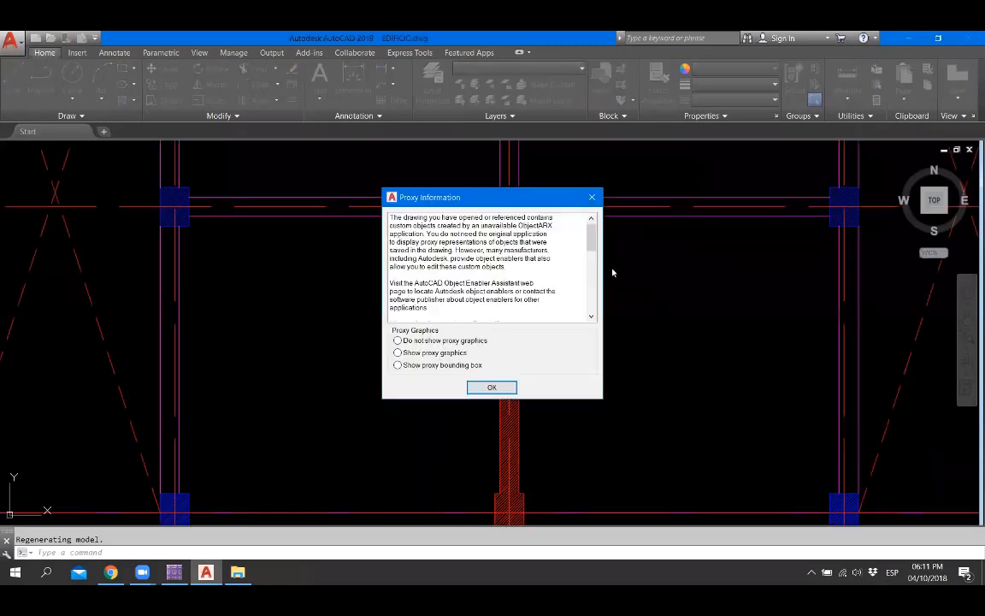
pyautogui.click(591, 198)
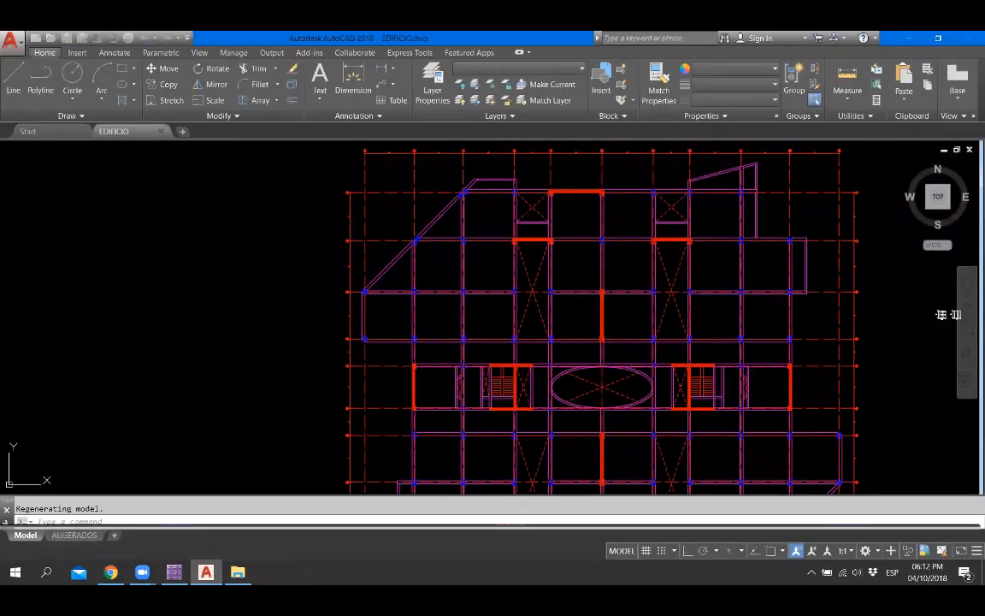
pyautogui.click(632, 198)
# Step: Examine the overall building plan in the EDIFICIO drawing, including its grid, columns, walls and outer edges
pyautogui.scroll(-2, 440, 275)
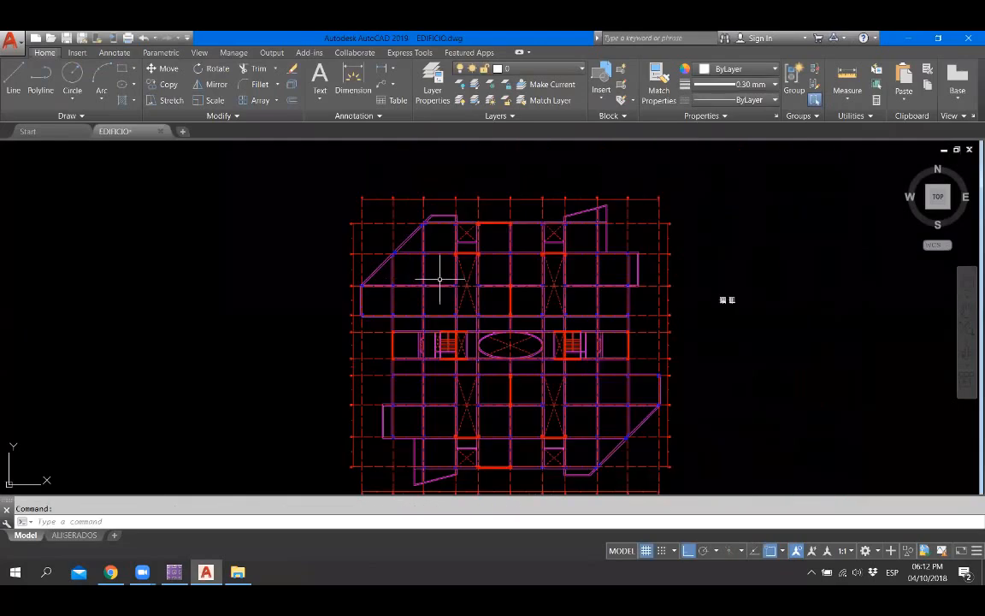
pyautogui.scroll(2, 517, 440)
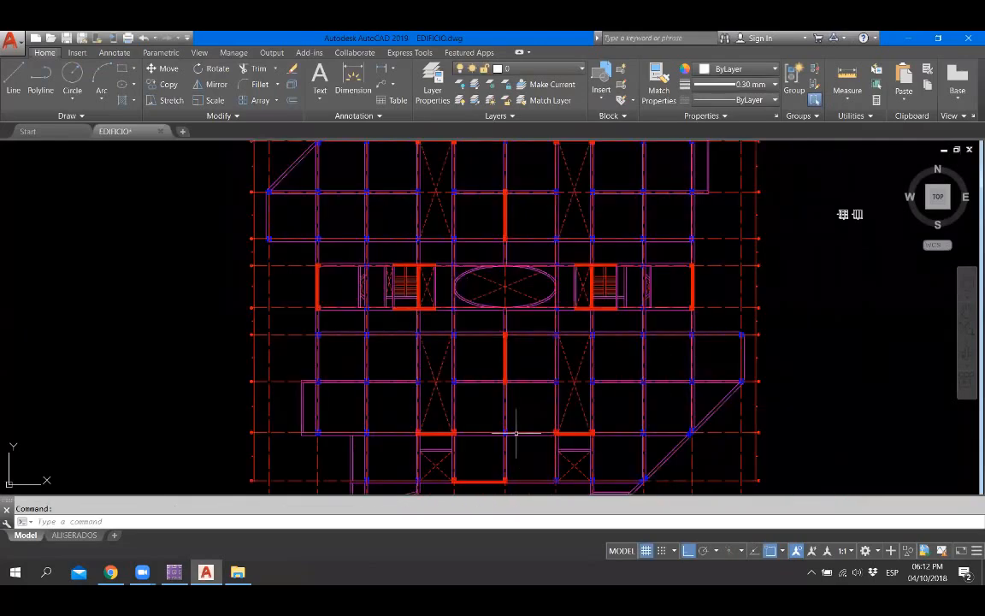
pyautogui.scroll(-2, 517, 434)
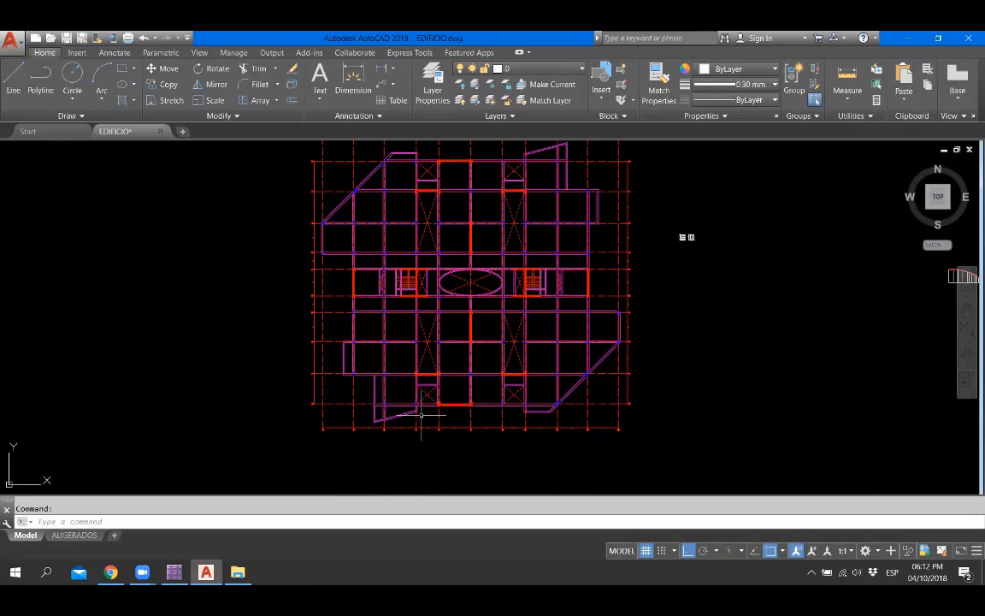
pyautogui.scroll(3, 445, 402)
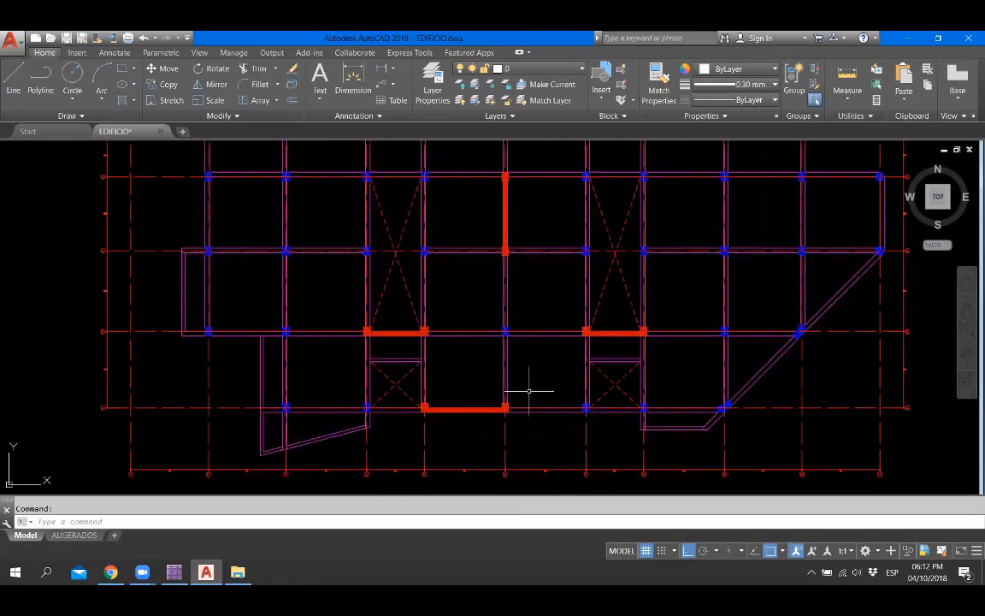
pyautogui.scroll(-5, 660, 262)
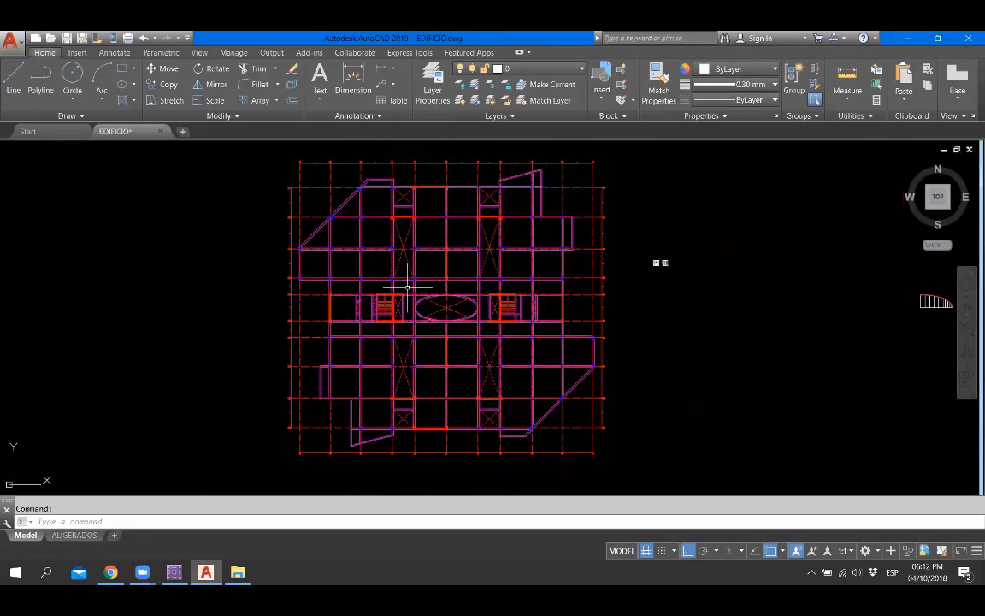
pyautogui.scroll(3, 827, 233)
pyautogui.scroll(-3, 658, 281)
pyautogui.scroll(2, 365, 219)
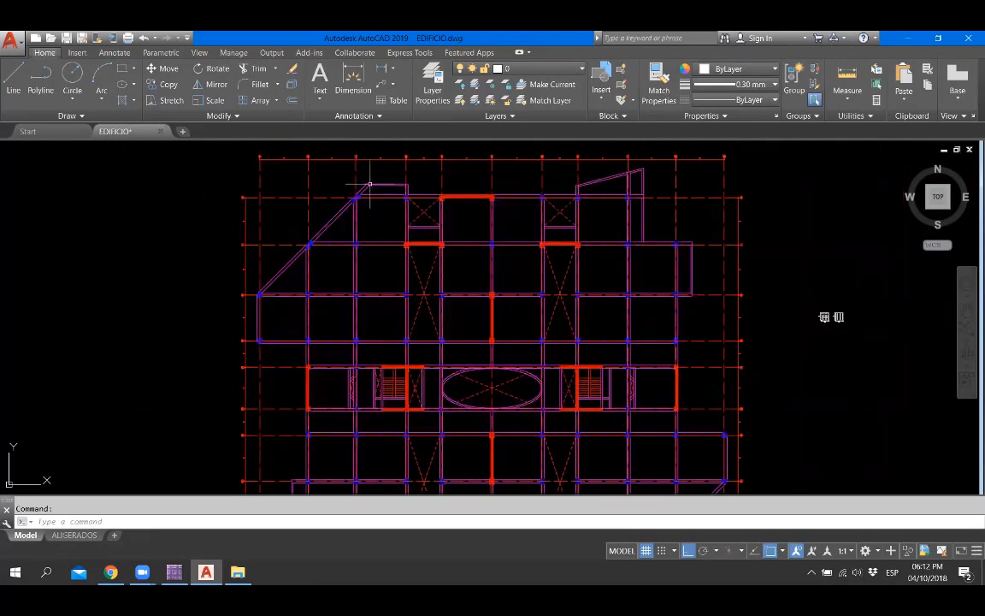
pyautogui.scroll(-2, 312, 282)
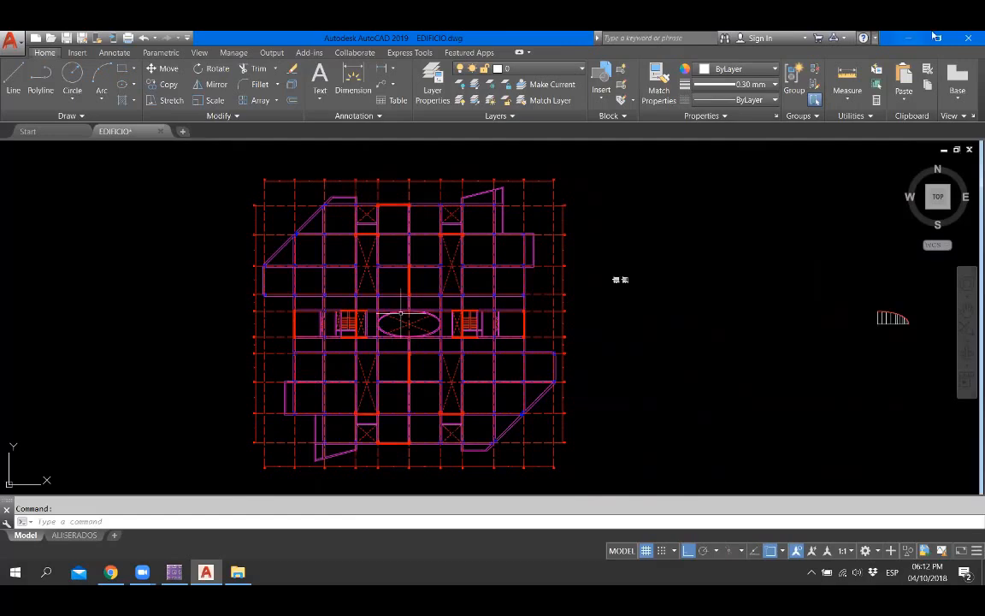
pyautogui.scroll(2, 319, 374)
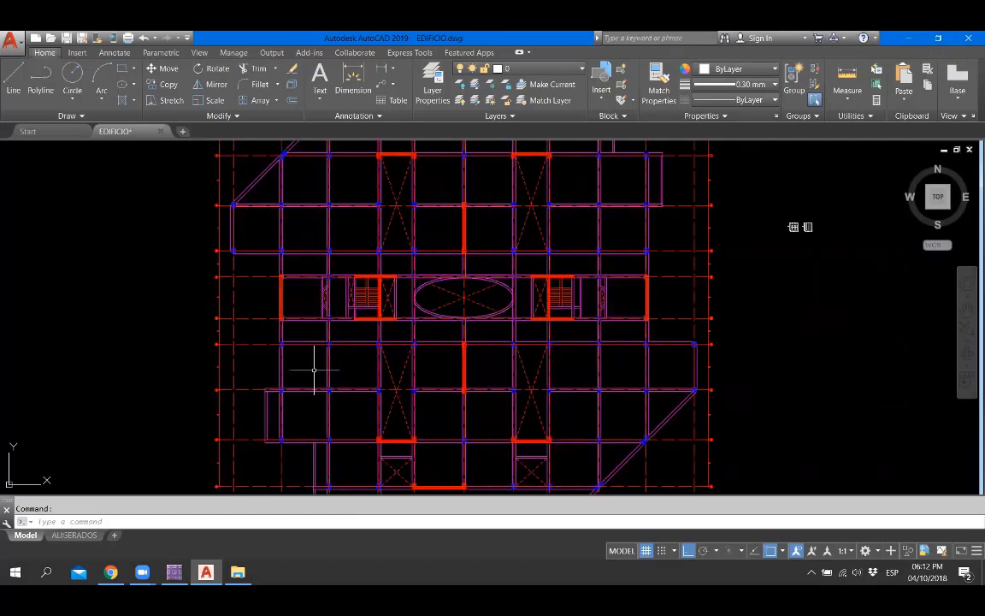
pyautogui.scroll(-3, 292, 265)
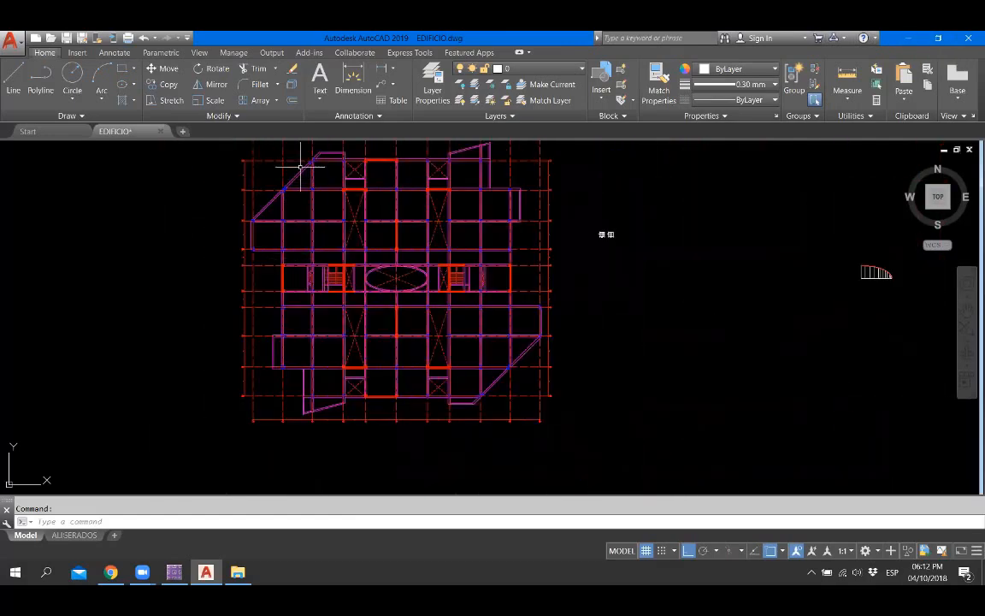
pyautogui.scroll(-2, 513, 325)
pyautogui.scroll(3, 518, 308)
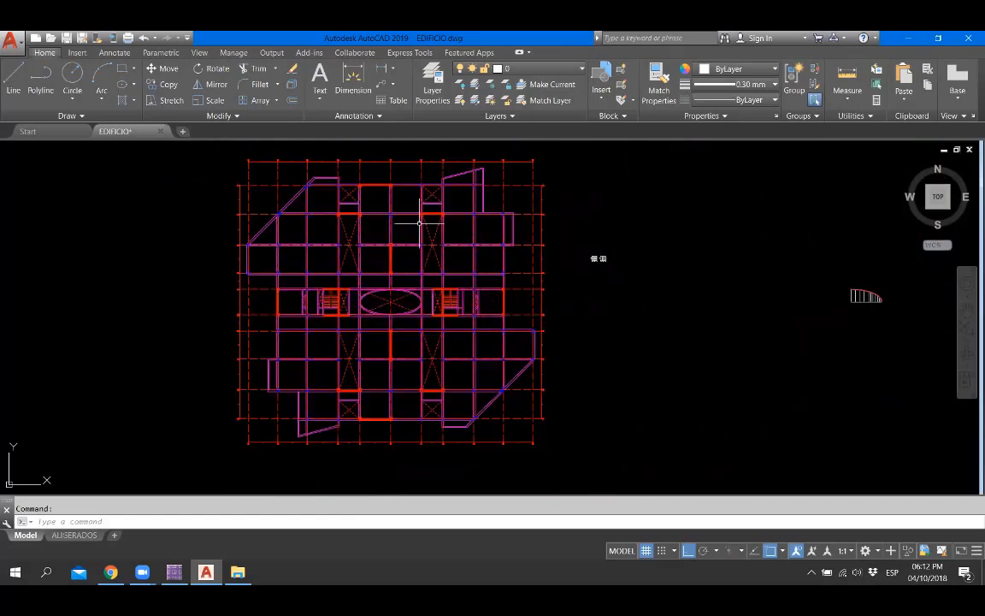
# Step: Inspect the plan's upper edge around the slanted corner, checking the projecting beams, columns and shear walls
pyautogui.scroll(6, 299, 176)
pyautogui.scroll(-6, 312, 186)
pyautogui.scroll(8, 359, 216)
pyautogui.scroll(4, 358, 217)
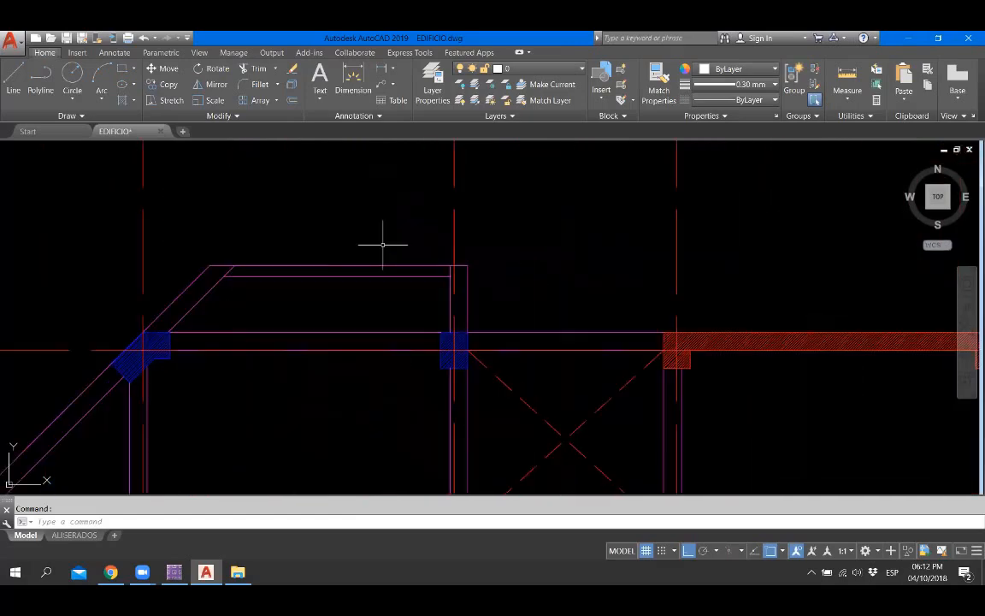
pyautogui.click(381, 246)
pyautogui.scroll(-8, 441, 224)
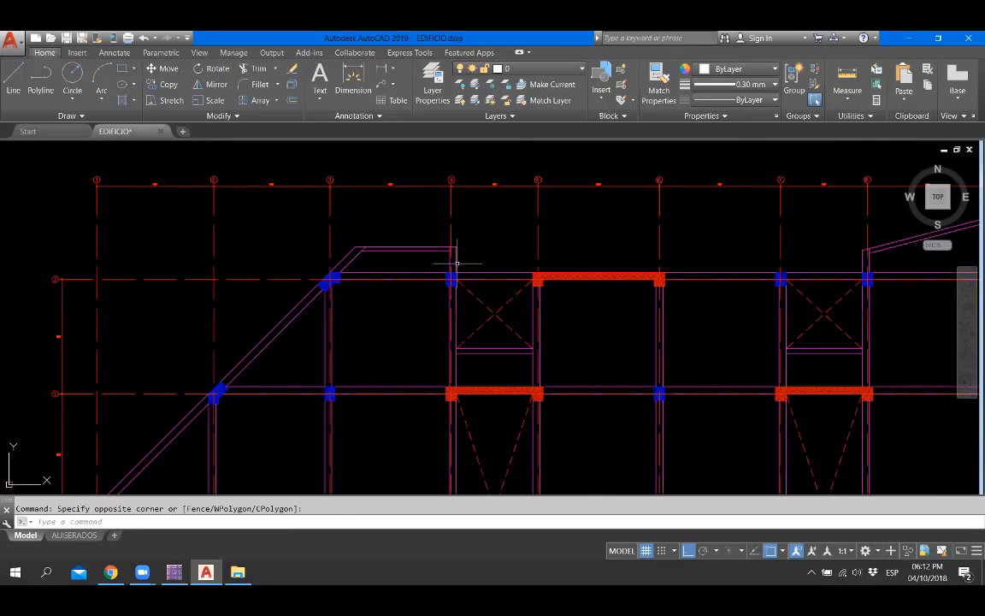
pyautogui.scroll(4, 347, 220)
pyautogui.scroll(1, 289, 256)
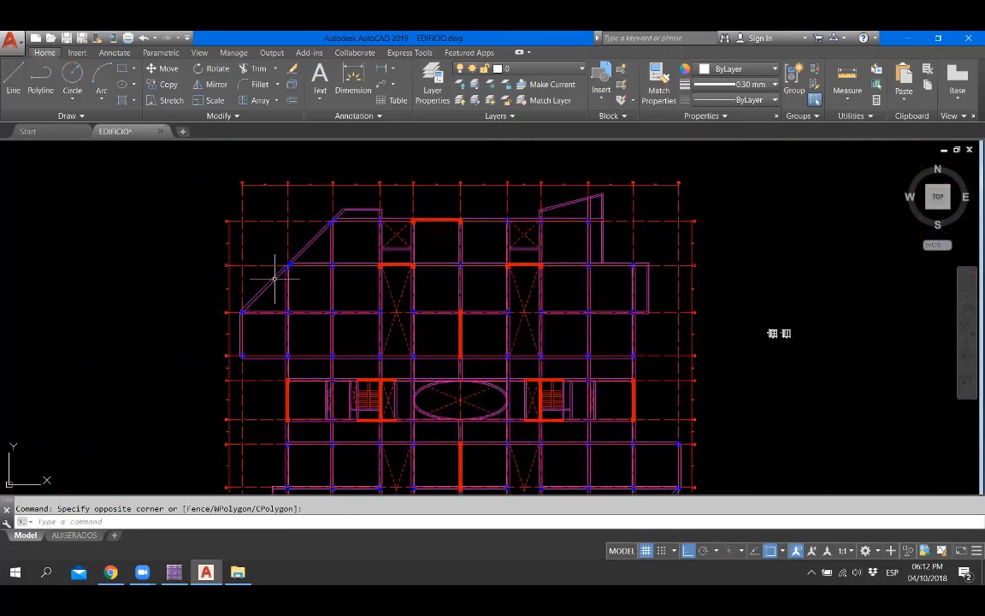
pyautogui.scroll(-3, 333, 239)
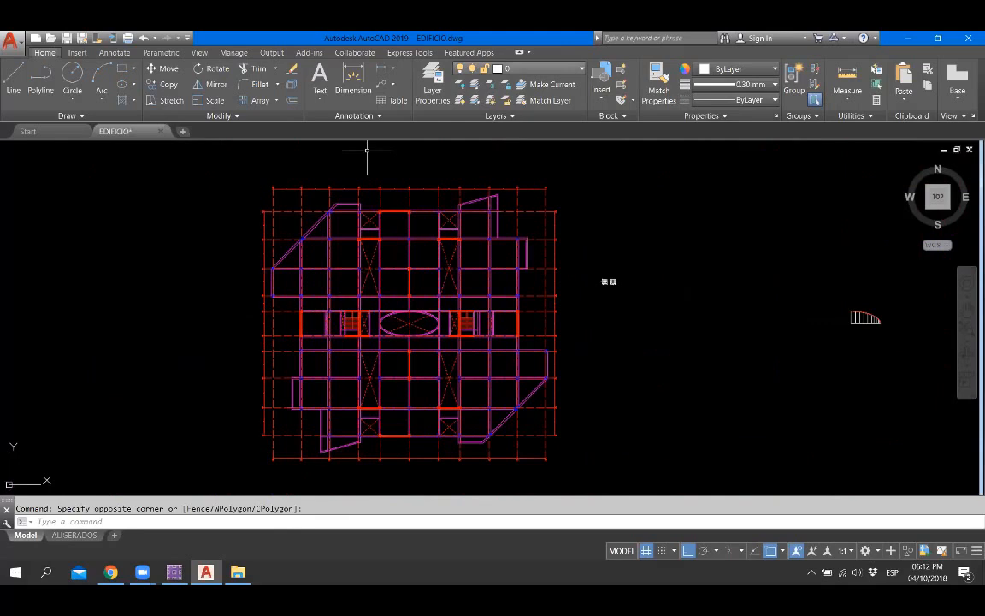
pyautogui.scroll(4, 338, 205)
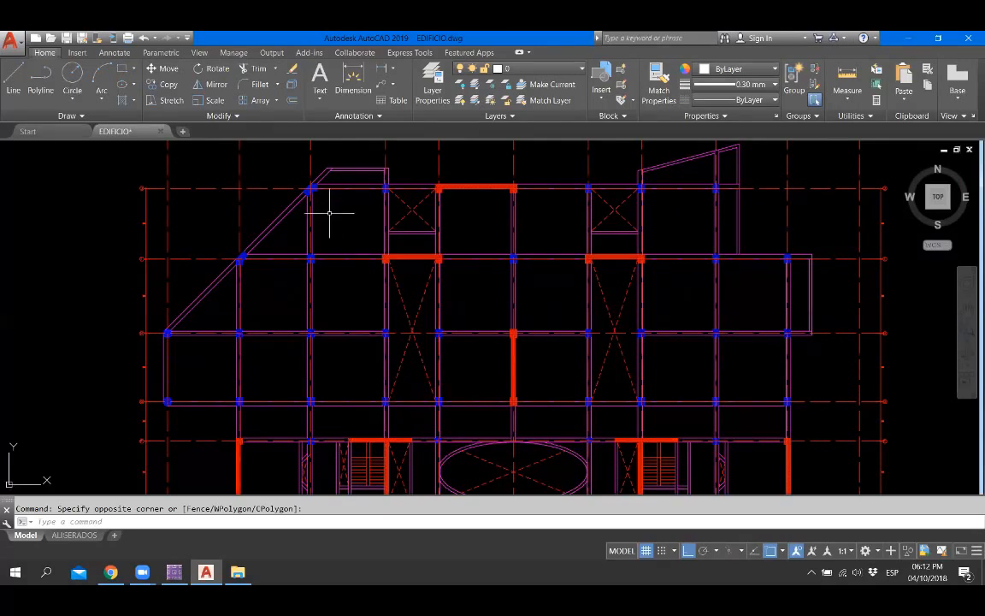
pyautogui.scroll(6, 484, 188)
pyautogui.scroll(-2, 583, 301)
pyautogui.scroll(2, 407, 259)
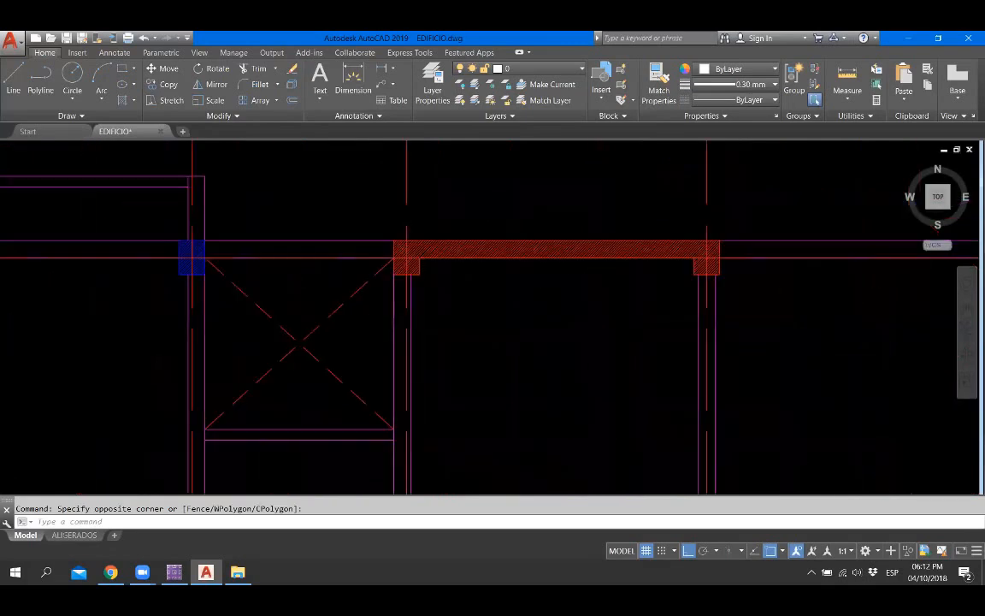
pyautogui.scroll(-3, 454, 232)
pyautogui.scroll(3, 663, 282)
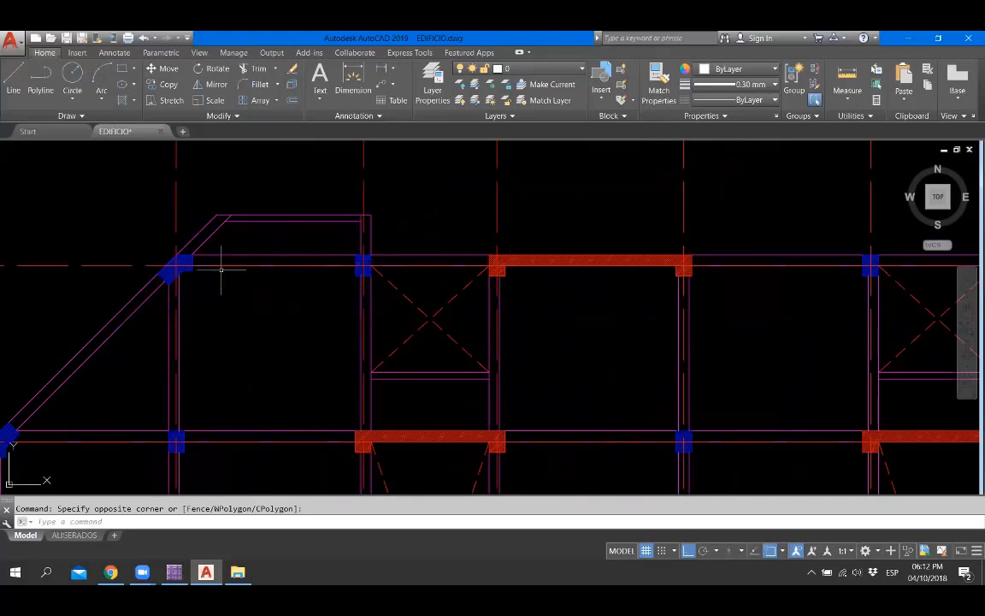
# Step: Switch to SAFE and examine the point loads of the Dead_ABOVE load pattern on the foundation plan
pyautogui.click(173, 571)
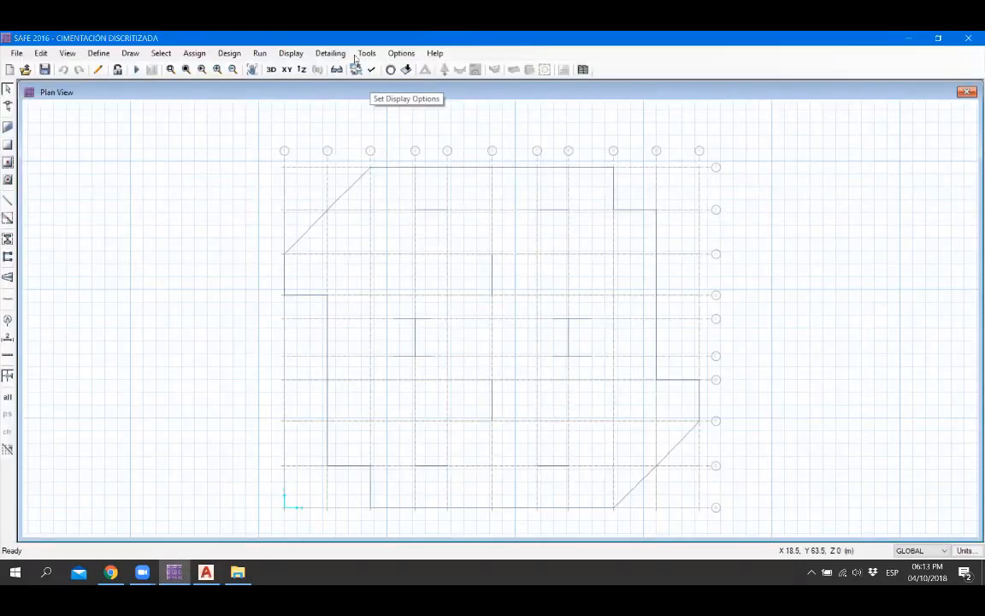
pyautogui.click(291, 54)
pyautogui.click(313, 89)
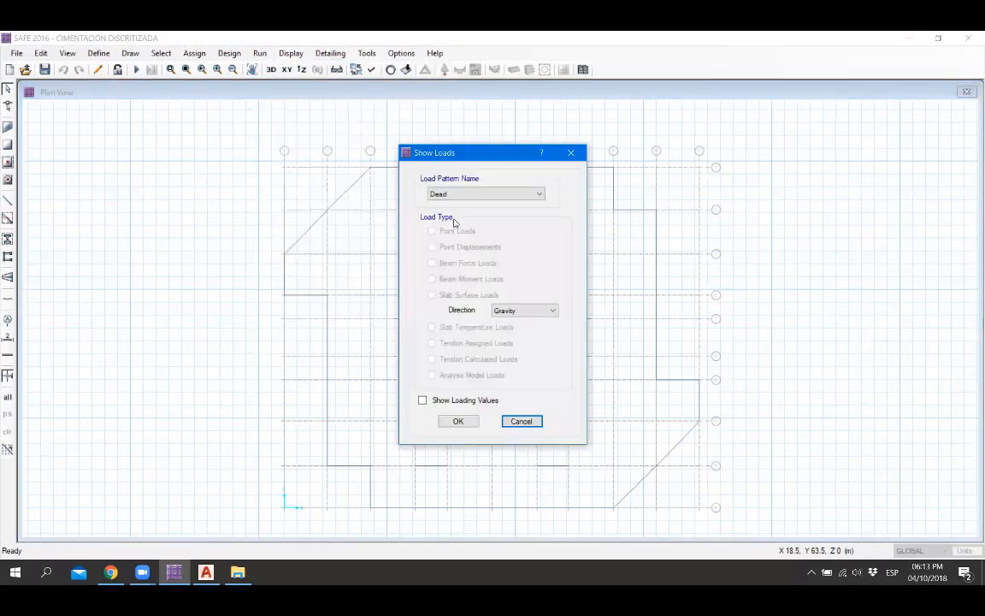
pyautogui.click(462, 194)
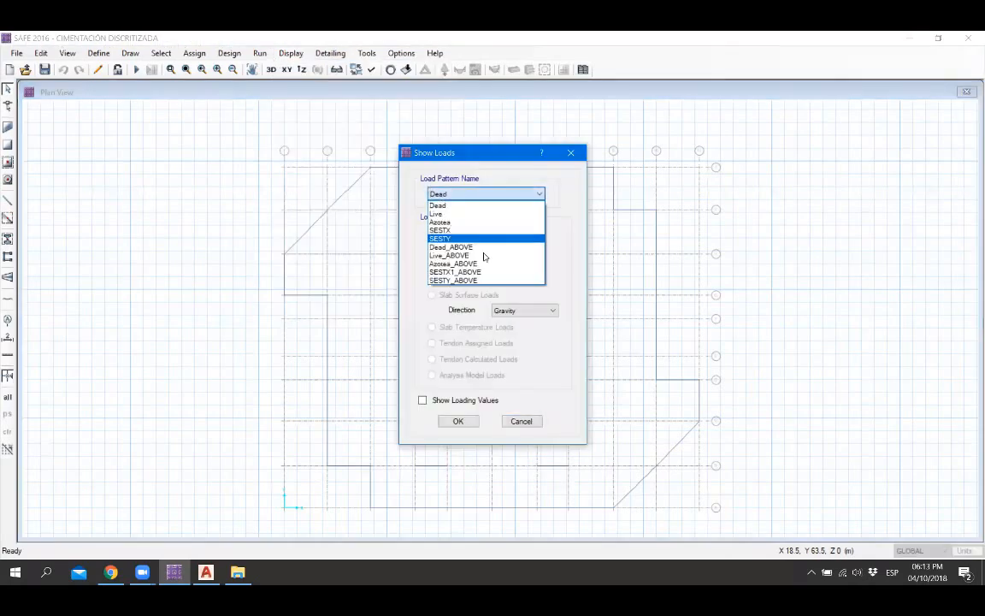
pyautogui.click(466, 248)
pyautogui.click(459, 421)
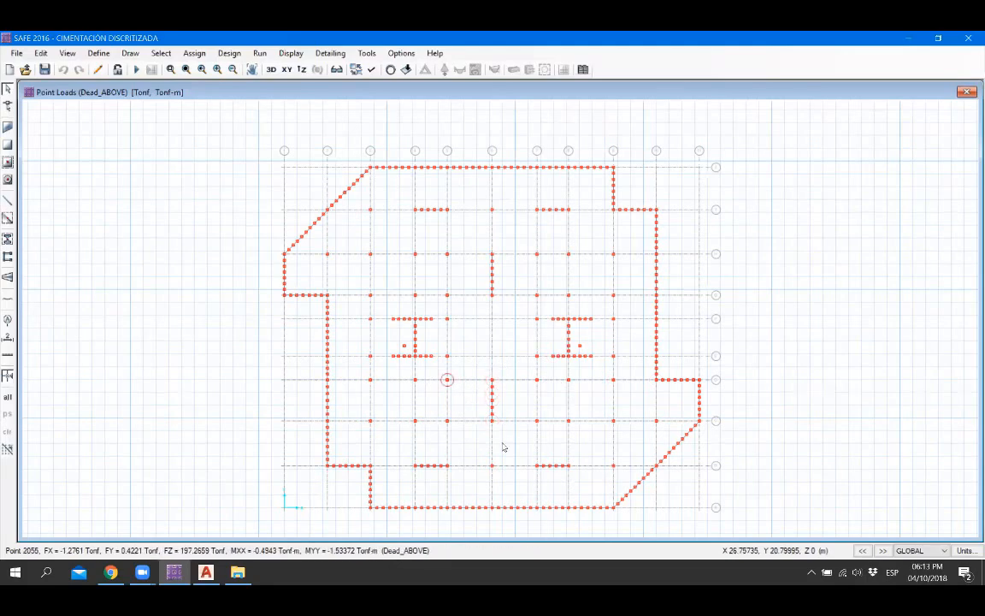
pyautogui.scroll(2, 523, 400)
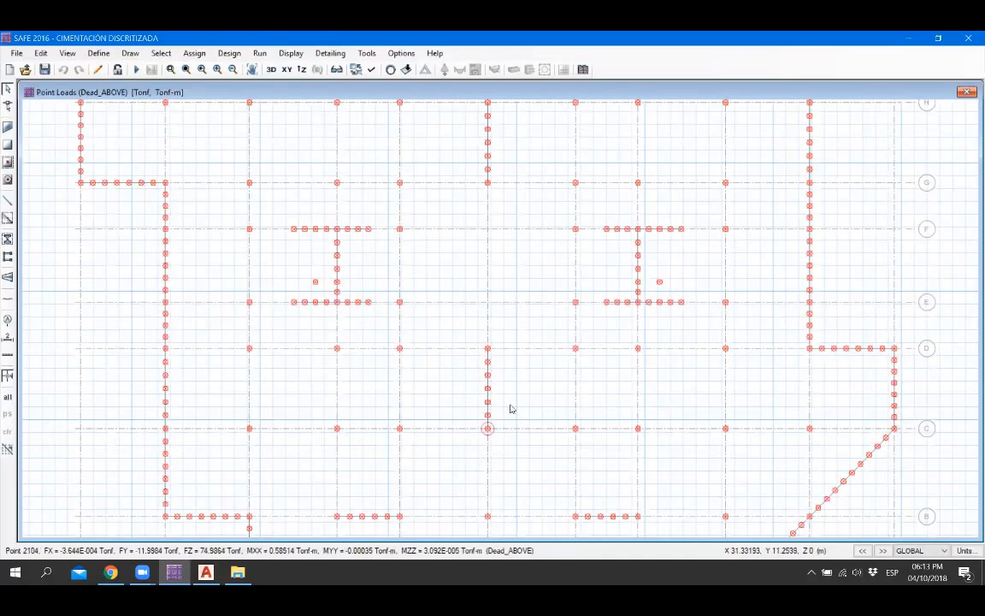
pyautogui.scroll(-1, 500, 351)
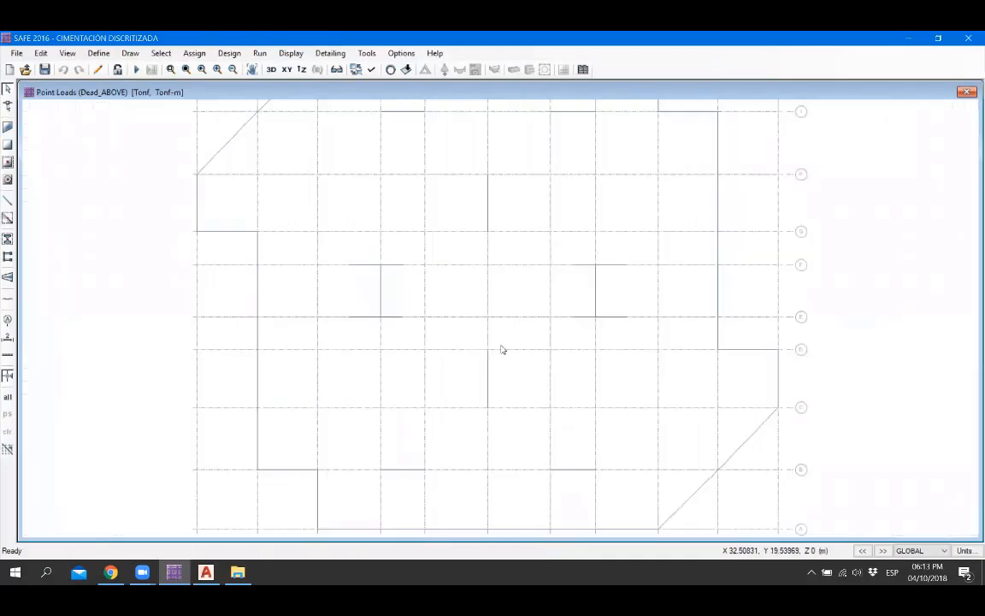
pyautogui.scroll(-1, 516, 368)
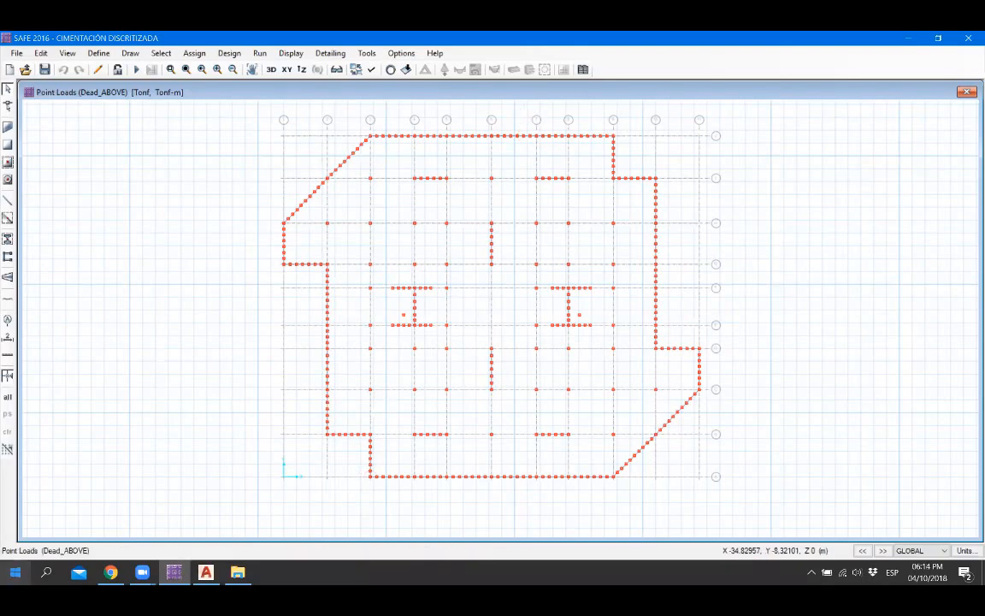
# Step: Switch to Paint with a blank canvas for an explanatory sketch
pyautogui.click(14, 572)
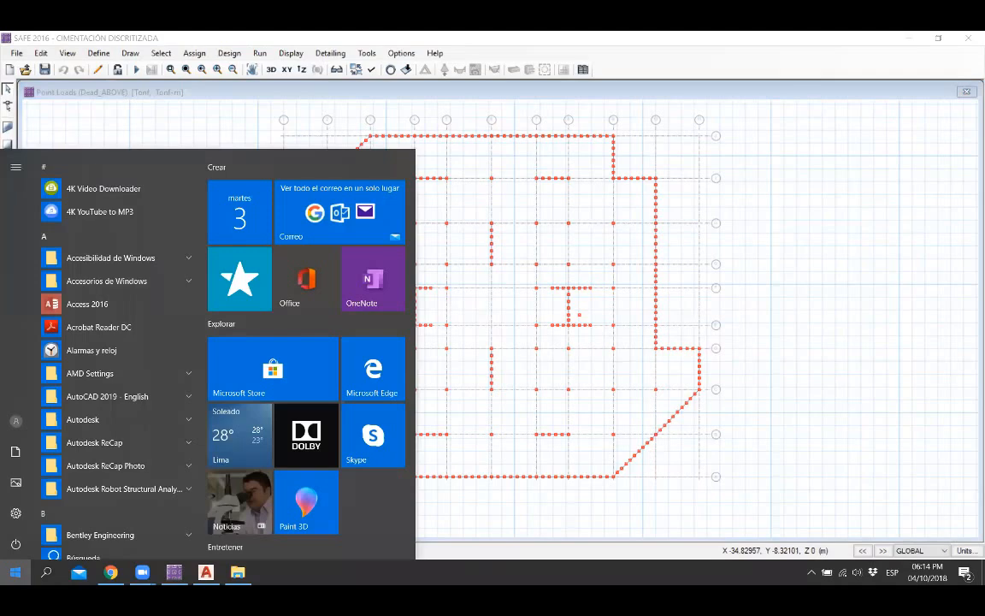
pyautogui.write('PAI')
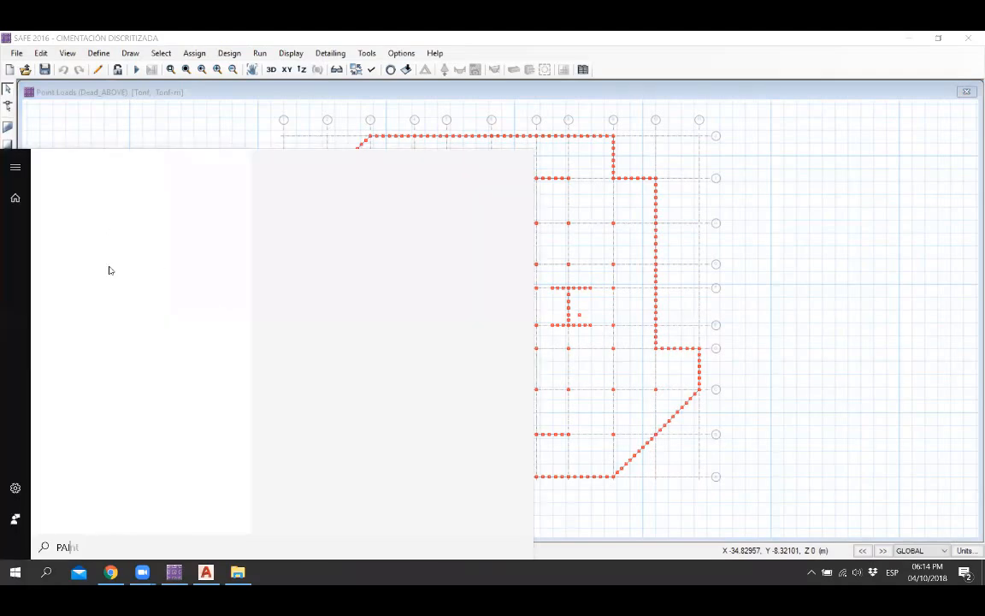
pyautogui.press('Escape')
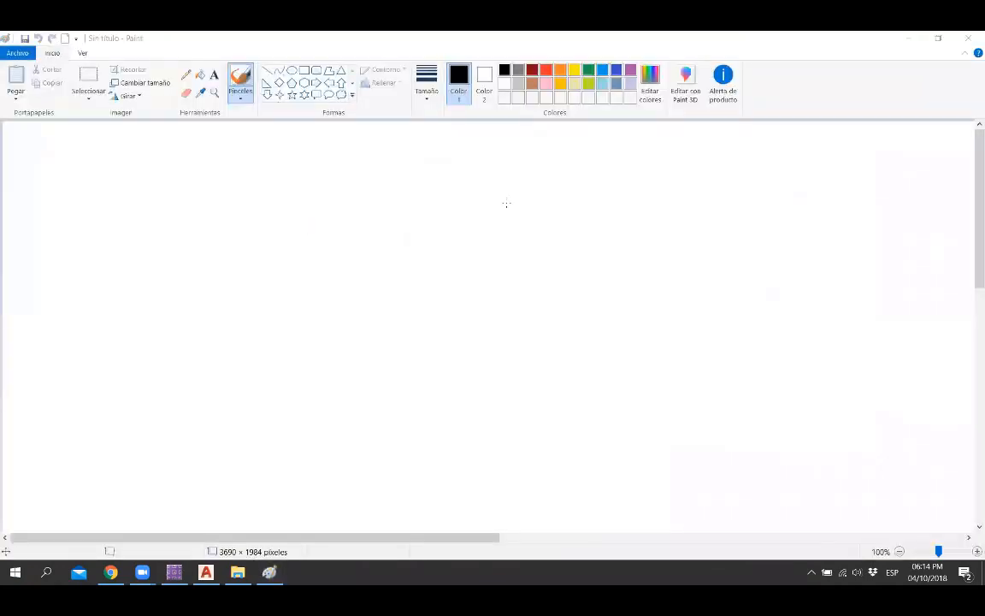
# Step: Draw a long horizontal black line with the brush in the canvas's upper part, and set the drawing colour to purple
pyautogui.click(257, 75)
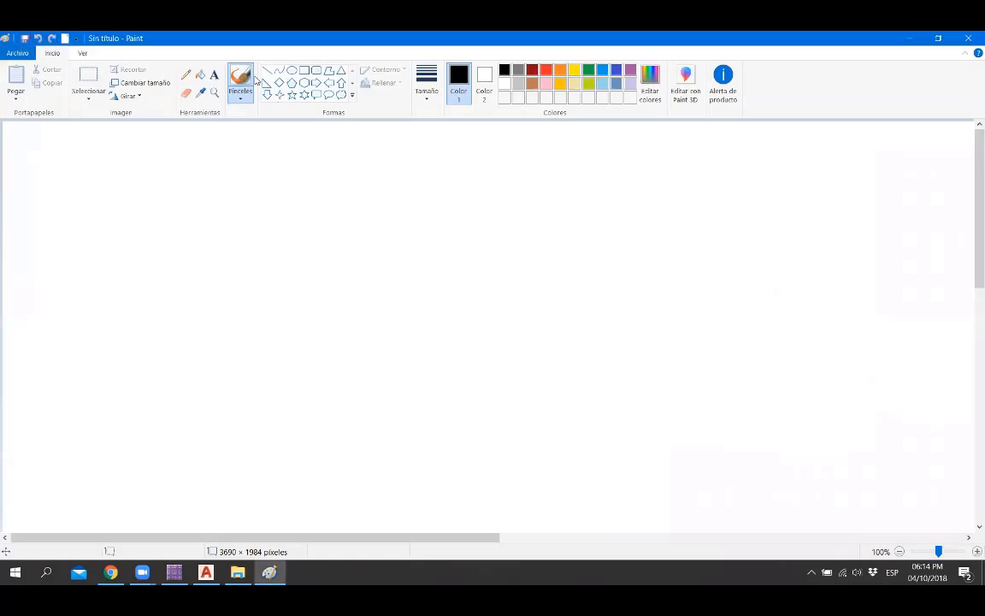
pyautogui.moveTo(198, 205); pyautogui.dragTo(207, 196)
pyautogui.click(305, 70)
pyautogui.click(244, 86)
pyautogui.moveTo(151, 233); pyautogui.dragTo(580, 232)
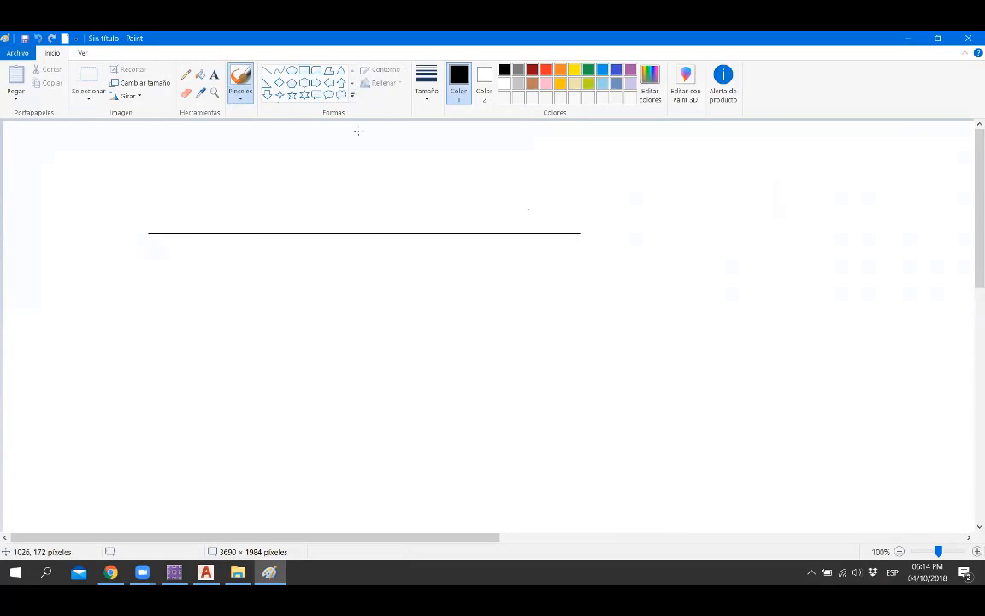
pyautogui.click(630, 70)
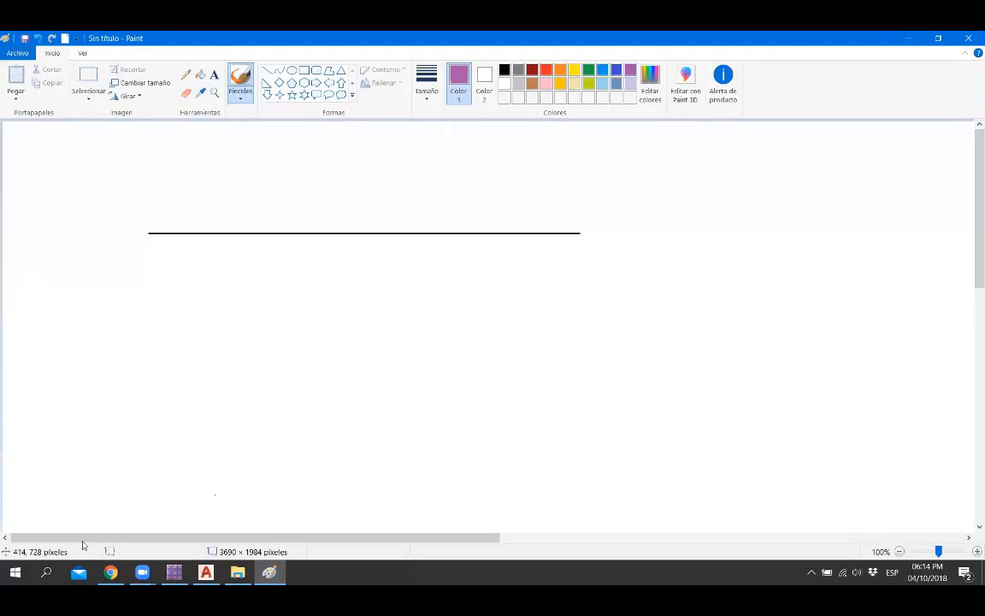
# Step: Open the Calculator app
pyautogui.click(16, 572)
pyautogui.write('CA')
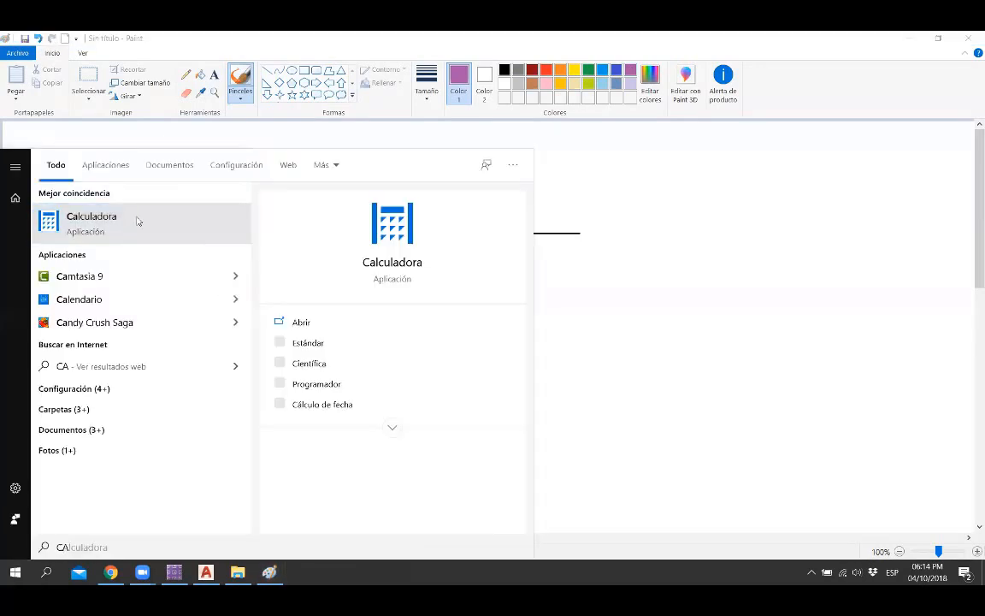
pyautogui.click(137, 220)
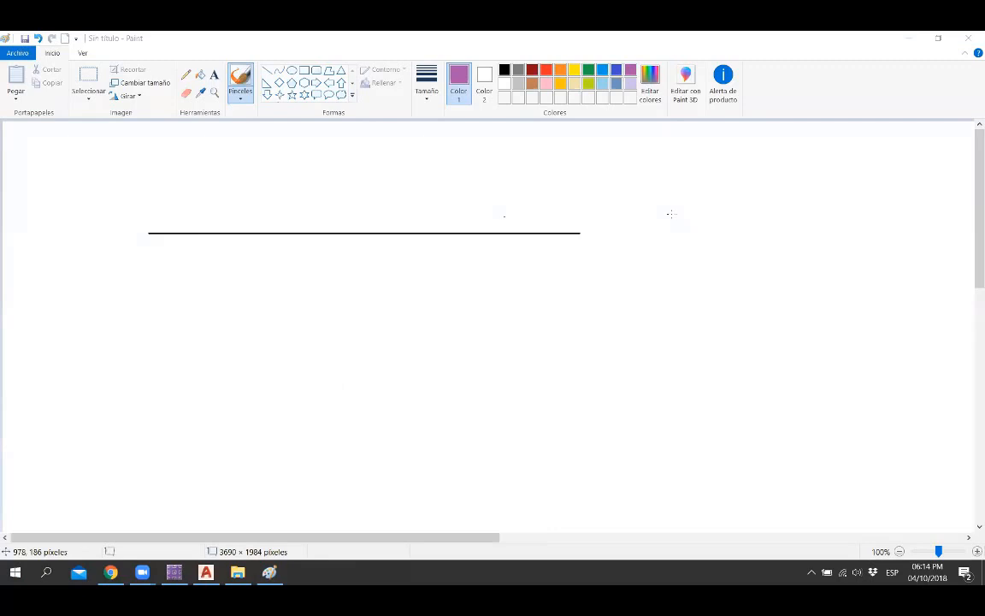
# Step: Sketch the purple excavation outline below the ground line and dimension its depth beside it as 7,6 m
pyautogui.moveTo(281, 232)
pyautogui.mouseDown()
pyautogui.moveTo(282, 346)
pyautogui.moveTo(291, 353)
pyautogui.moveTo(459, 350)
pyautogui.mouseUp()
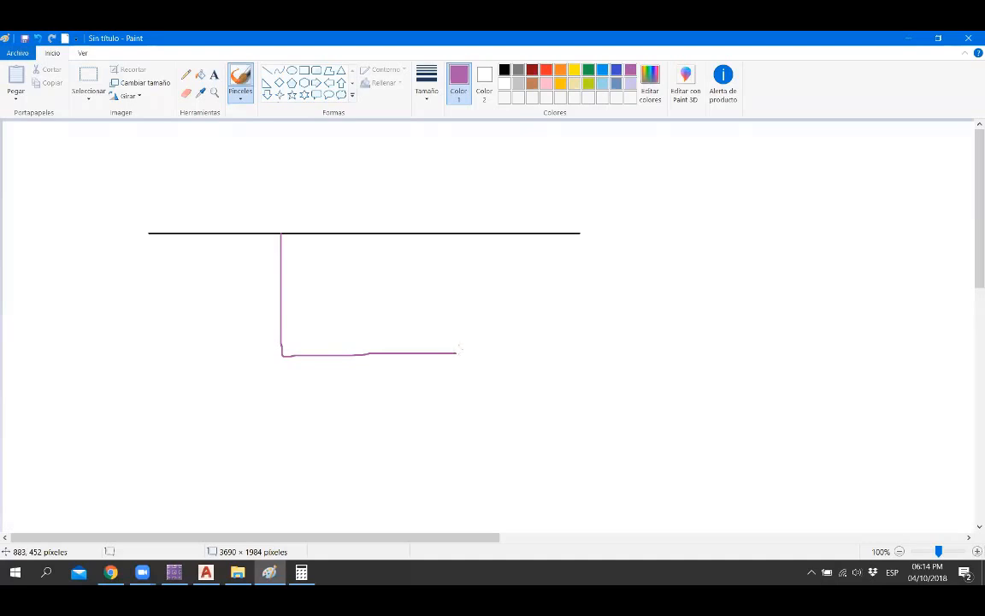
pyautogui.moveTo(462, 234); pyautogui.dragTo(462, 351)
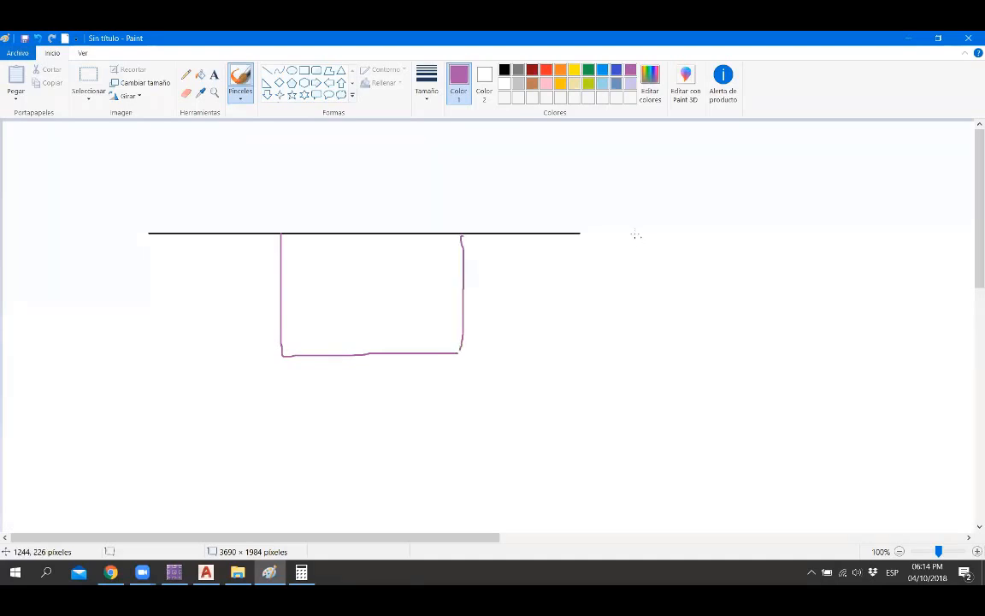
pyautogui.moveTo(625, 225)
pyautogui.mouseDown()
pyautogui.moveTo(626, 356)
pyautogui.moveTo(617, 358)
pyautogui.moveTo(614, 249)
pyautogui.moveTo(640, 260)
pyautogui.moveTo(641, 282)
pyautogui.moveTo(647, 274)
pyautogui.moveTo(651, 284)
pyautogui.mouseUp()
pyautogui.moveTo(663, 261)
pyautogui.mouseDown()
pyautogui.moveTo(656, 280)
pyautogui.moveTo(685, 273)
pyautogui.moveTo(690, 283)
pyautogui.mouseUp()
# Step: Draw a dashed purple level line from the excavation's bottom corner towards the 7,6 m dimension
pyautogui.click(462, 354)
pyautogui.moveTo(470, 354); pyautogui.dragTo(478, 354)
pyautogui.moveTo(484, 354); pyautogui.dragTo(527, 354)
pyautogui.moveTo(540, 354); pyautogui.dragTo(546, 354)
pyautogui.moveTo(551, 354); pyautogui.dragTo(581, 354)
pyautogui.moveTo(587, 355); pyautogui.dragTo(598, 355)
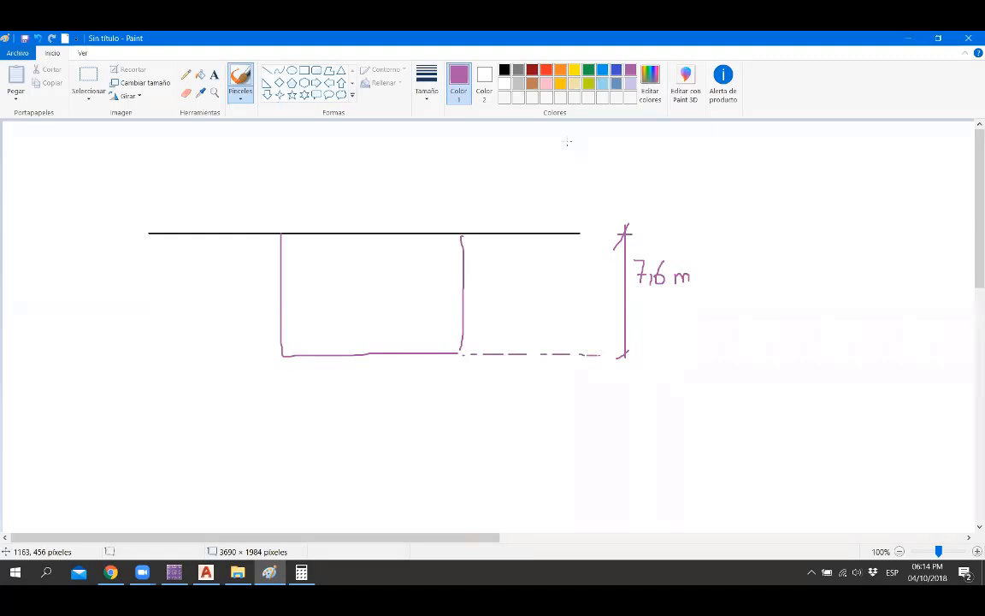
# Step: Draw a narrow grey pit below the excavation bottom, with a dashed level line running from the pit's side
pyautogui.click(518, 69)
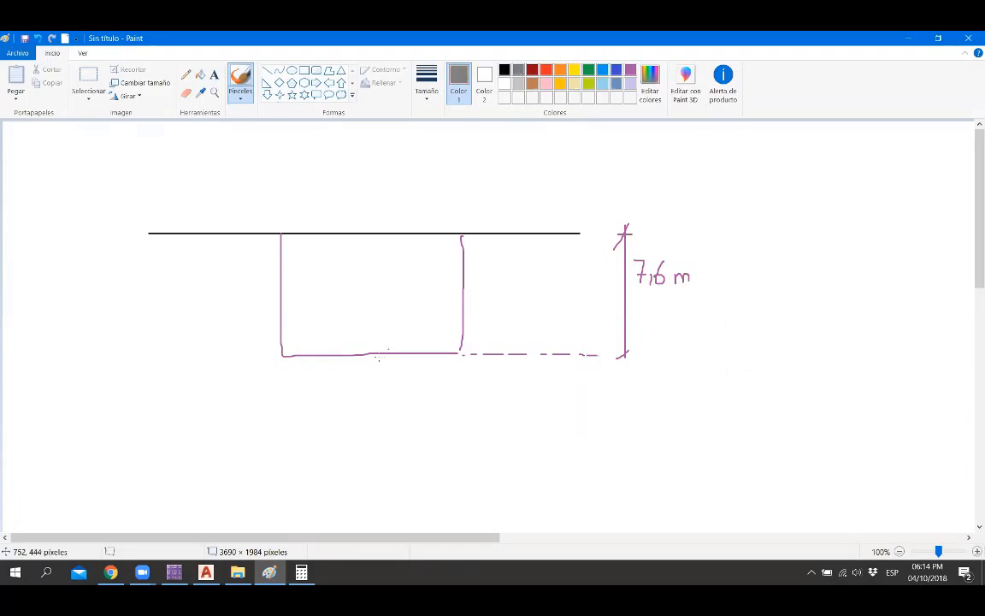
pyautogui.moveTo(384, 358)
pyautogui.mouseDown()
pyautogui.moveTo(383, 423)
pyautogui.moveTo(410, 427)
pyautogui.mouseUp()
pyautogui.moveTo(410, 358)
pyautogui.mouseDown()
pyautogui.moveTo(414, 433)
pyautogui.moveTo(468, 402)
pyautogui.moveTo(635, 402)
pyautogui.mouseUp()
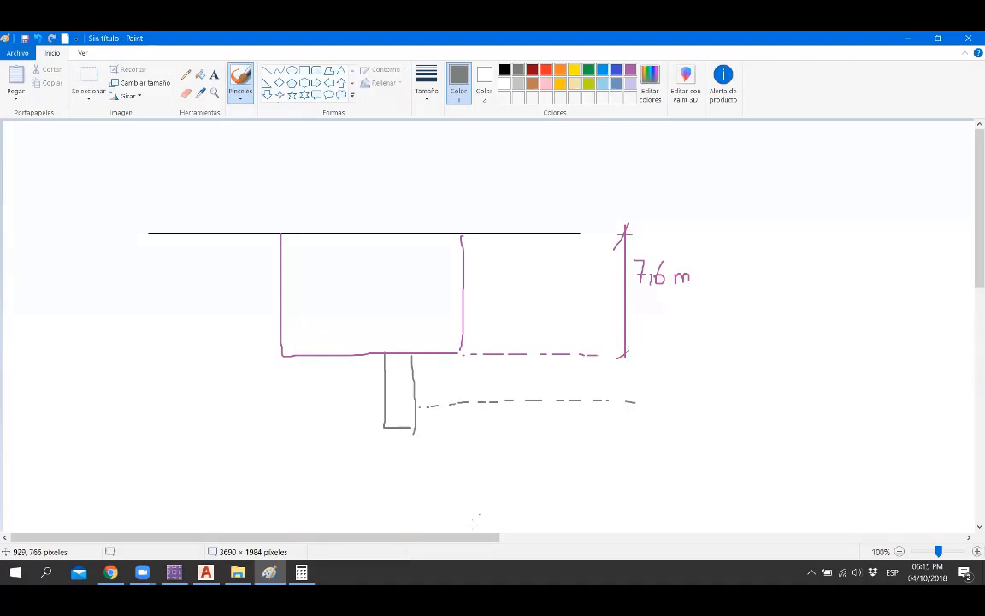
# Step: Dimension the dashed level as 1,5 m below the excavation bottom, extend the dashes and label the level σadm
pyautogui.moveTo(462, 537); pyautogui.dragTo(508, 538)
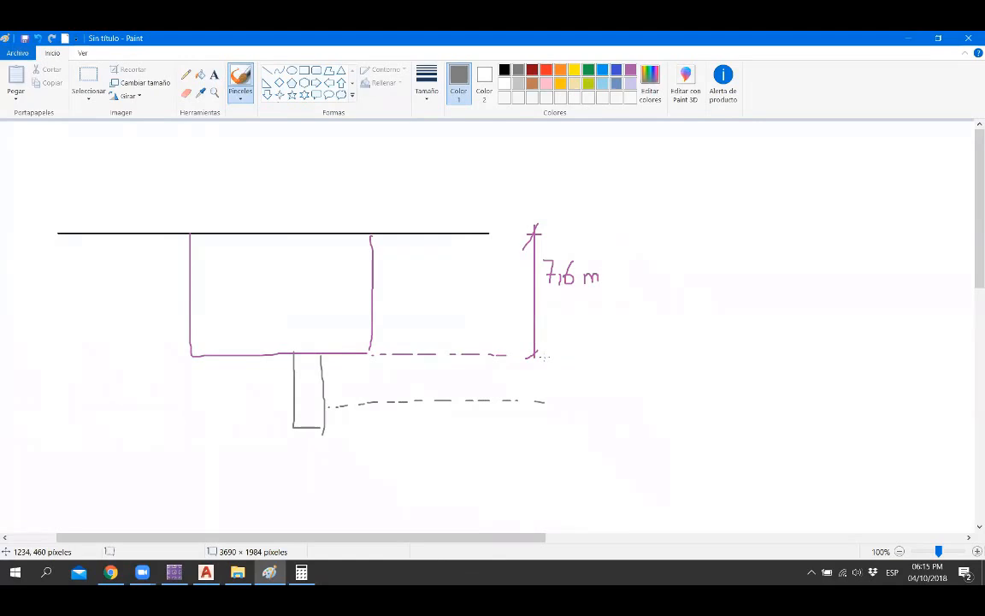
pyautogui.click(205, 572)
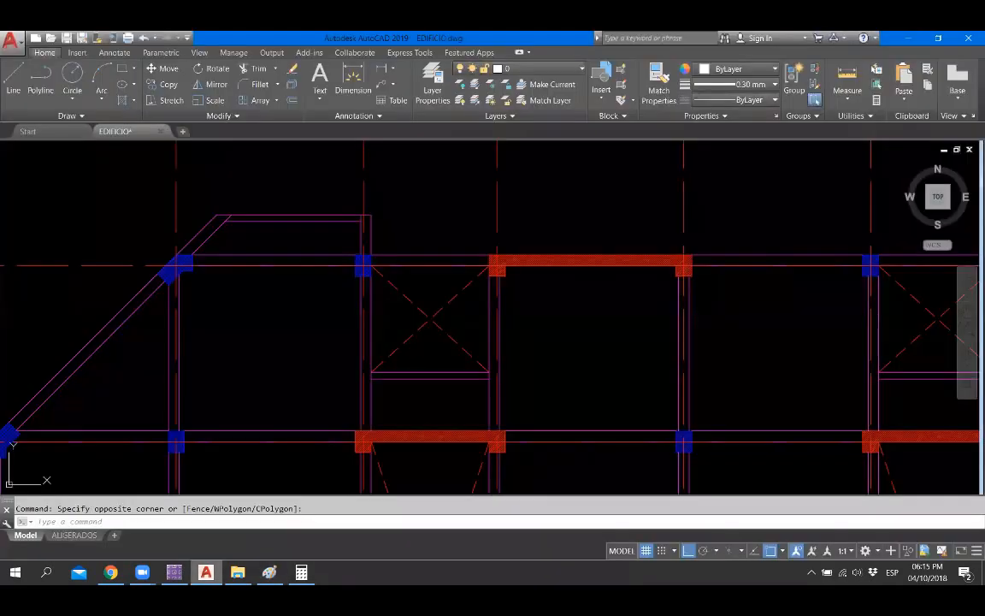
pyautogui.hotkey('alt', 'Tab')
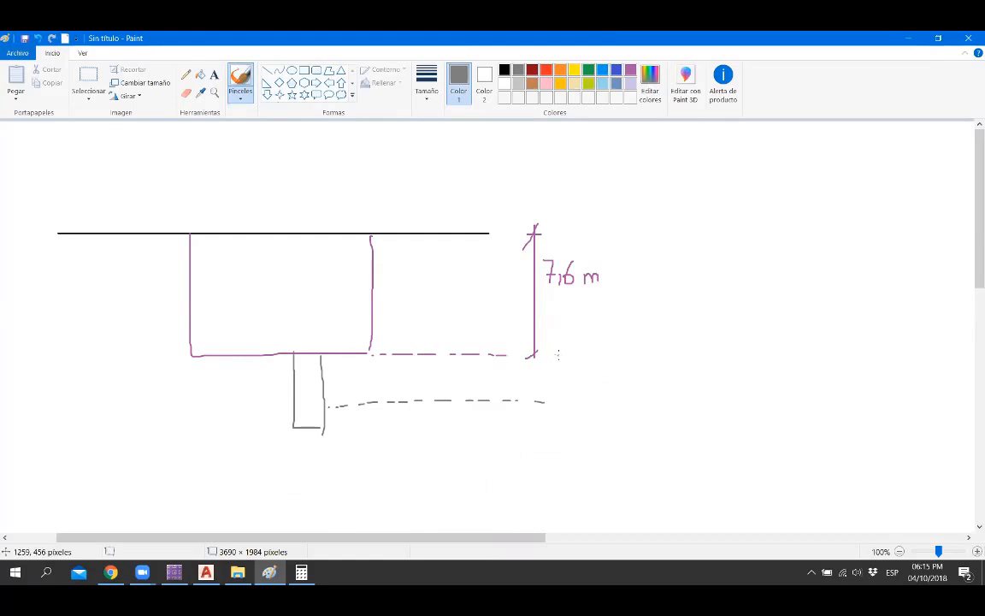
pyautogui.moveTo(558, 353)
pyautogui.mouseDown()
pyautogui.moveTo(580, 353)
pyautogui.moveTo(569, 359)
pyautogui.moveTo(569, 398)
pyautogui.moveTo(584, 382)
pyautogui.moveTo(628, 381)
pyautogui.mouseUp()
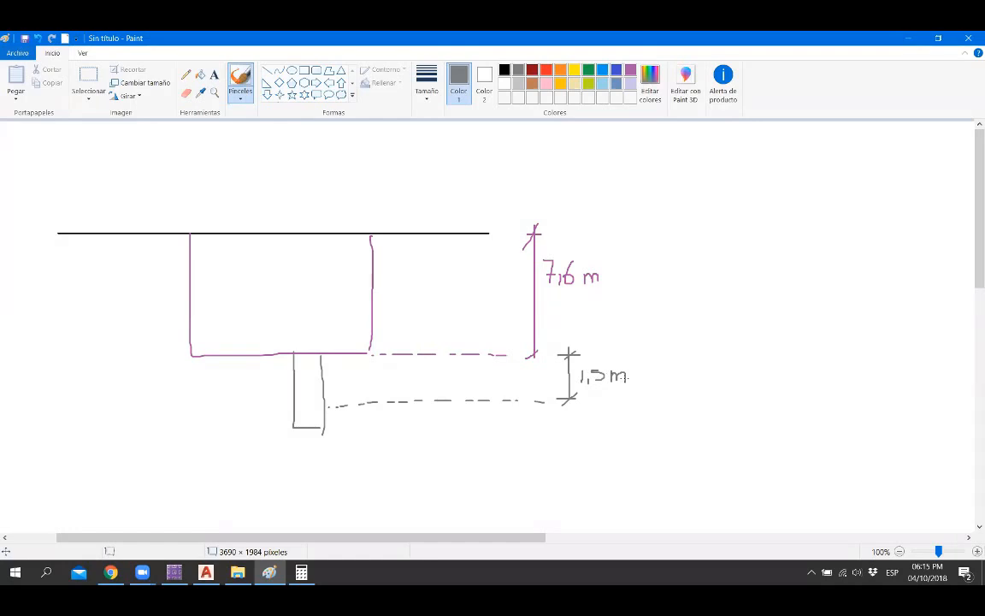
pyautogui.moveTo(597, 399)
pyautogui.mouseDown()
pyautogui.moveTo(674, 402)
pyautogui.moveTo(664, 409)
pyautogui.moveTo(691, 397)
pyautogui.moveTo(680, 415)
pyautogui.moveTo(706, 417)
pyautogui.mouseUp()
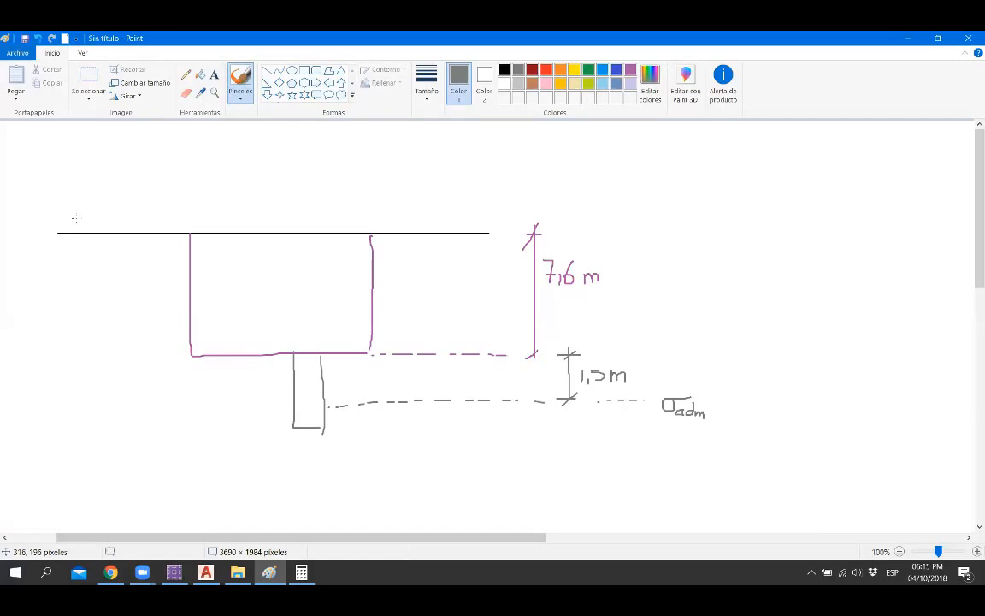
# Step: Label the ground line +0,00 and dimension the pit's depth beside it as 3 m
pyautogui.moveTo(77, 219)
pyautogui.mouseDown()
pyautogui.moveTo(111, 219)
pyautogui.moveTo(69, 223)
pyautogui.mouseUp()
pyautogui.moveTo(262, 355); pyautogui.dragTo(263, 434)
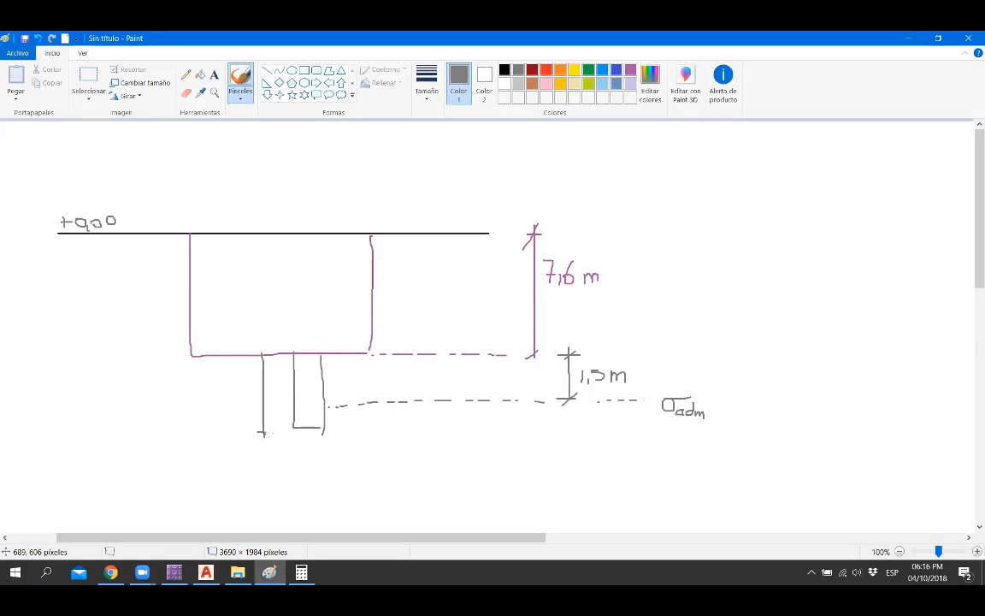
pyautogui.moveTo(259, 358); pyautogui.dragTo(266, 351)
pyautogui.moveTo(214, 392)
pyautogui.mouseDown()
pyautogui.moveTo(216, 405)
pyautogui.moveTo(235, 395)
pyautogui.moveTo(253, 402)
pyautogui.mouseUp()
# Step: Divide the pit with horizontal lines and annotate the sketch with Ø, C, γ and a check mark beside σadm
pyautogui.moveTo(294, 419)
pyautogui.mouseDown()
pyautogui.moveTo(323, 419)
pyautogui.moveTo(323, 405)
pyautogui.mouseUp()
pyautogui.moveTo(294, 399)
pyautogui.mouseDown()
pyautogui.moveTo(323, 399)
pyautogui.moveTo(315, 379)
pyautogui.moveTo(324, 362)
pyautogui.mouseUp()
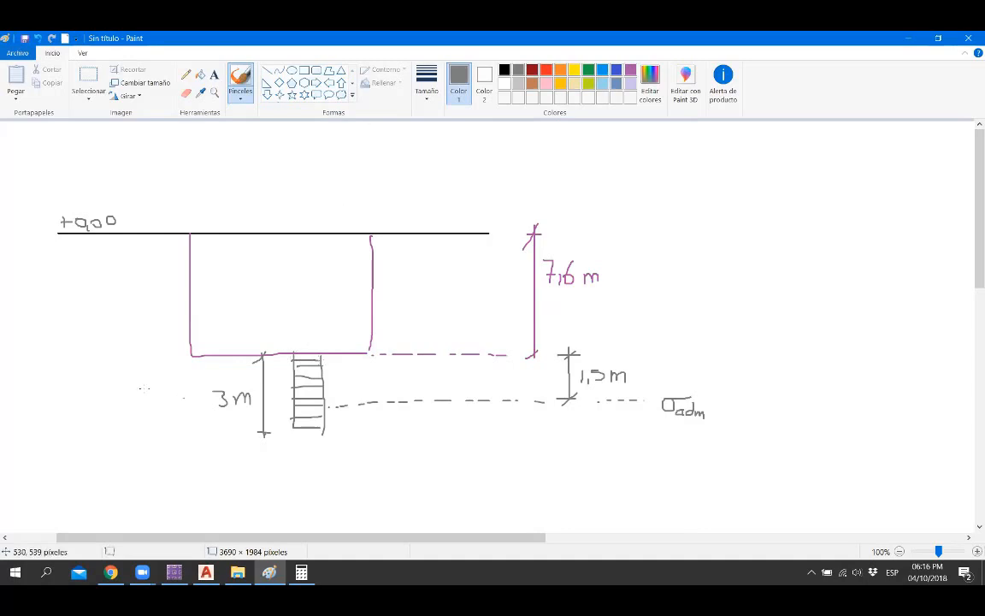
pyautogui.moveTo(122, 392)
pyautogui.mouseDown()
pyautogui.moveTo(111, 400)
pyautogui.moveTo(124, 404)
pyautogui.moveTo(122, 392)
pyautogui.moveTo(111, 407)
pyautogui.mouseUp()
pyautogui.moveTo(112, 425)
pyautogui.mouseDown()
pyautogui.moveTo(127, 435)
pyautogui.moveTo(123, 464)
pyautogui.moveTo(128, 443)
pyautogui.mouseUp()
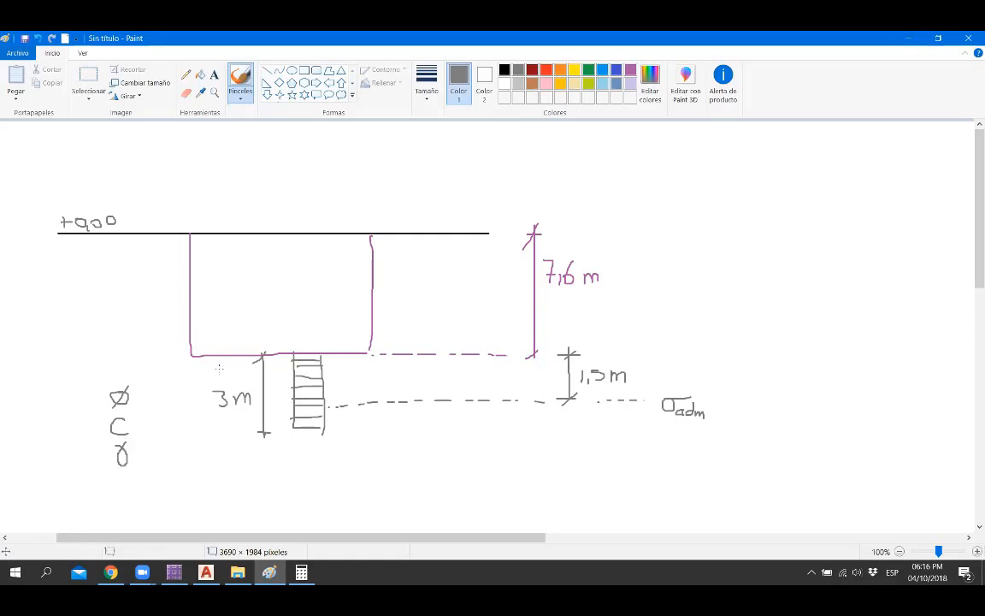
pyautogui.moveTo(716, 405)
pyautogui.mouseDown()
pyautogui.moveTo(721, 415)
pyautogui.moveTo(731, 395)
pyautogui.mouseUp()
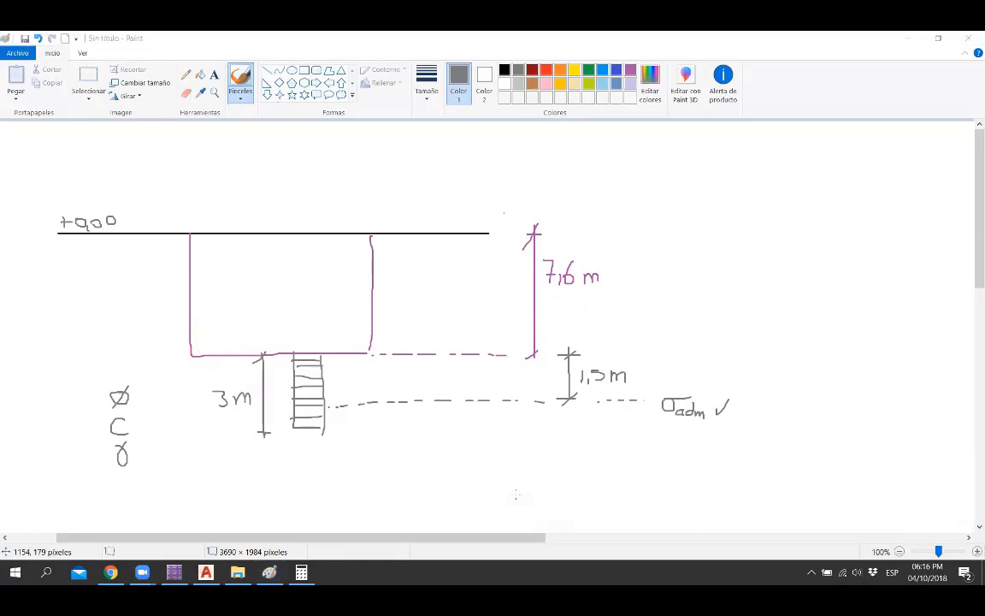
pyautogui.moveTo(523, 538); pyautogui.dragTo(550, 537)
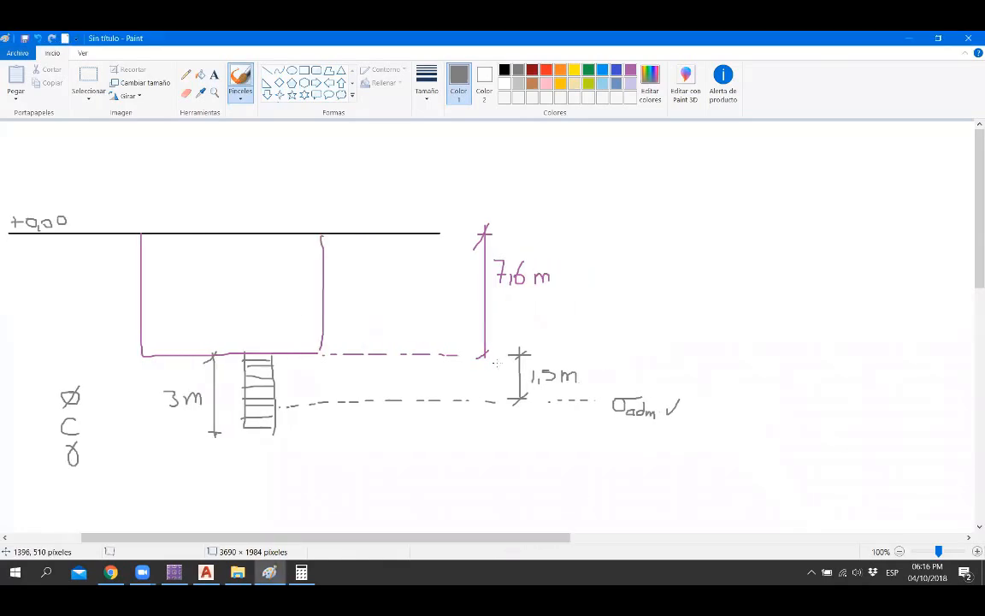
pyautogui.scroll(-3, 316, 314)
pyautogui.scroll(3, 320, 342)
pyautogui.hscroll(-3, 384, 544)
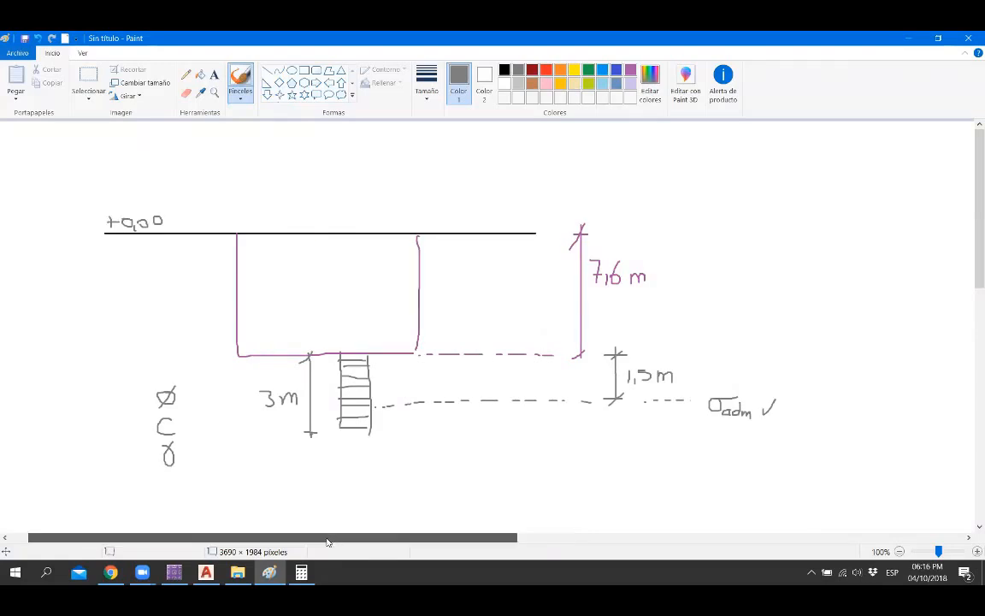
pyautogui.hscroll(2, 442, 541)
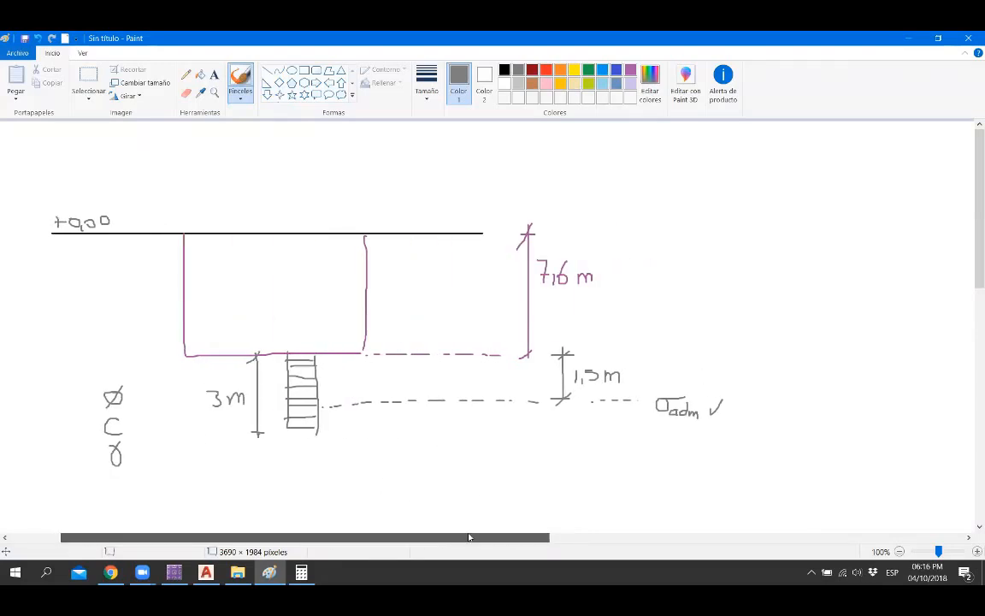
pyautogui.scroll(-2, 569, 346)
pyautogui.scroll(2, 569, 347)
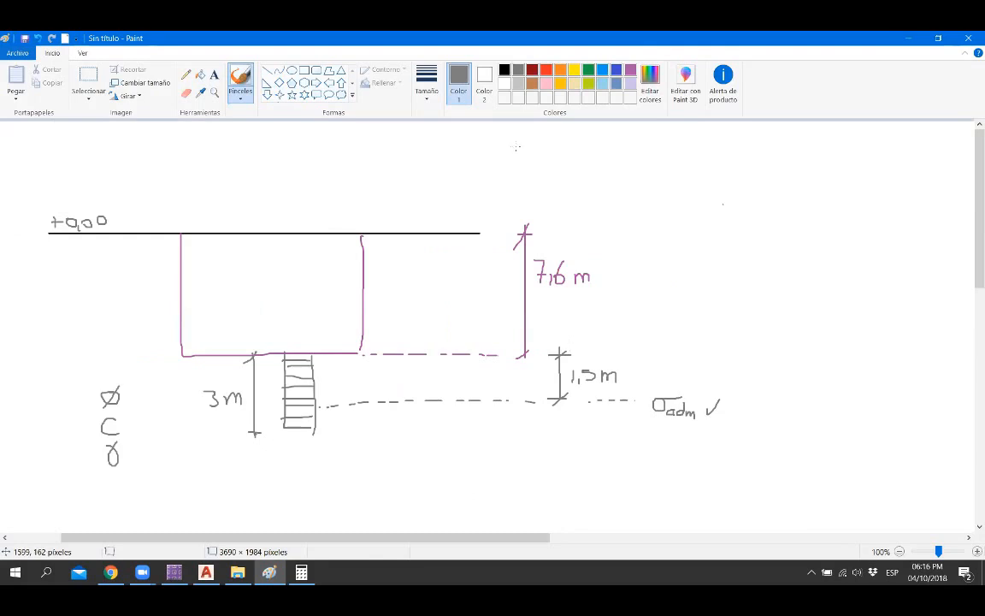
pyautogui.click(589, 235)
# Step: Write the label Df in the blank area below the sketch, undoing the first attempt at the lettering
pyautogui.scroll(-4, 385, 327)
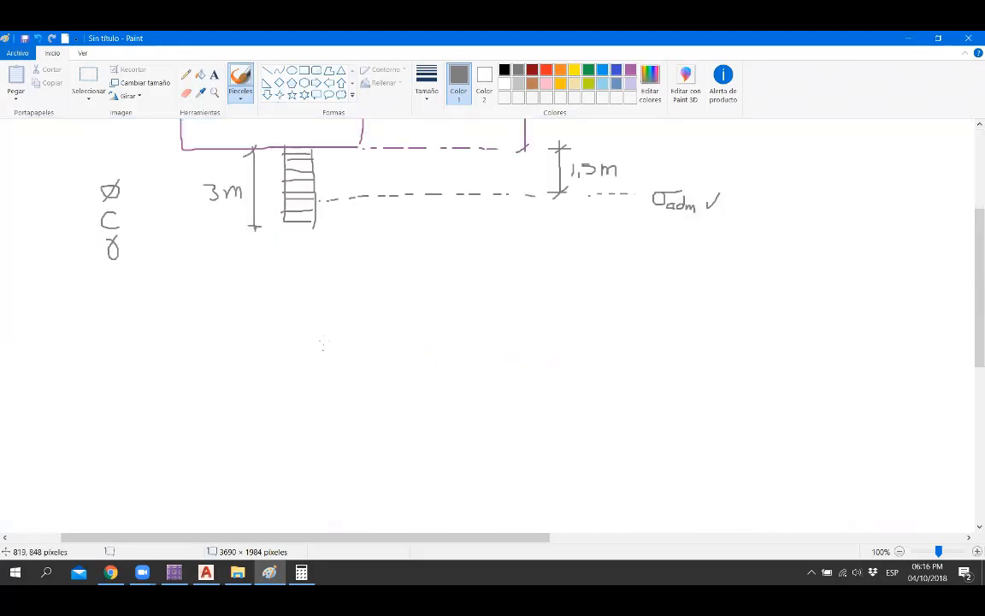
pyautogui.moveTo(295, 332)
pyautogui.mouseDown()
pyautogui.moveTo(296, 359)
pyautogui.moveTo(306, 359)
pyautogui.mouseUp()
pyautogui.hotkey('ctrl', 'z')
pyautogui.hotkey('ctrl', 'z')
pyautogui.moveTo(311, 324)
pyautogui.mouseDown()
pyautogui.moveTo(312, 349)
pyautogui.moveTo(327, 330)
pyautogui.moveTo(313, 348)
pyautogui.moveTo(336, 349)
pyautogui.mouseUp()
# Step: Write the foundation depths 1, 1,5, 2, 2,5 and 3 in a row after Df
pyautogui.moveTo(406, 337)
pyautogui.mouseDown()
pyautogui.moveTo(412, 331)
pyautogui.moveTo(414, 343)
pyautogui.moveTo(449, 355)
pyautogui.moveTo(495, 330)
pyautogui.mouseUp()
pyautogui.moveTo(495, 330); pyautogui.dragTo(499, 347)
pyautogui.moveTo(510, 337)
pyautogui.mouseDown()
pyautogui.moveTo(518, 330)
pyautogui.moveTo(511, 345)
pyautogui.mouseUp()
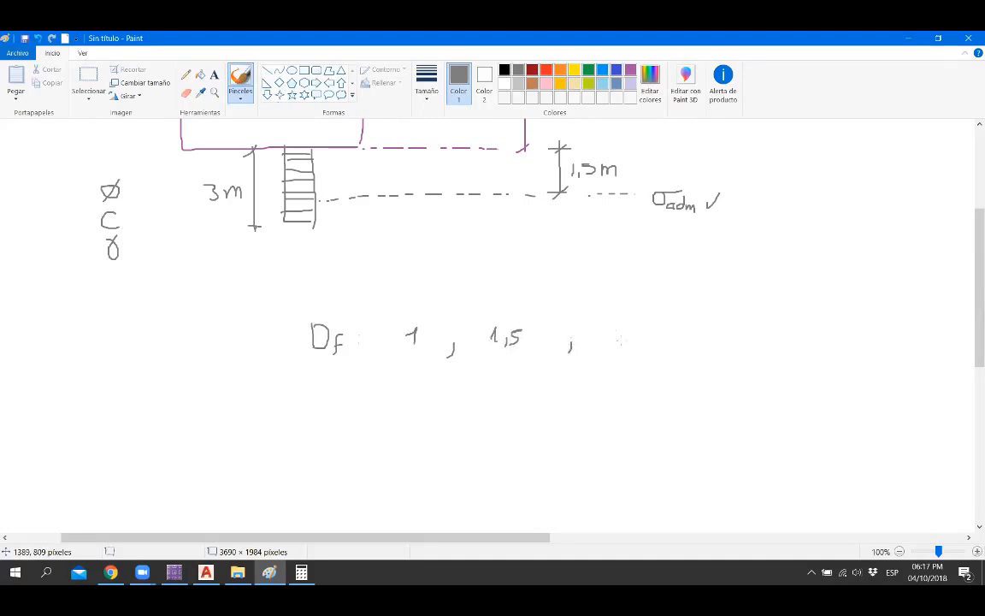
pyautogui.moveTo(614, 334)
pyautogui.mouseDown()
pyautogui.moveTo(676, 349)
pyautogui.moveTo(742, 347)
pyautogui.moveTo(761, 335)
pyautogui.mouseUp()
pyautogui.click(679, 337)
pyautogui.moveTo(762, 323)
pyautogui.mouseDown()
pyautogui.moveTo(802, 352)
pyautogui.moveTo(842, 325)
pyautogui.moveTo(843, 341)
pyautogui.mouseUp()
pyautogui.click(803, 331)
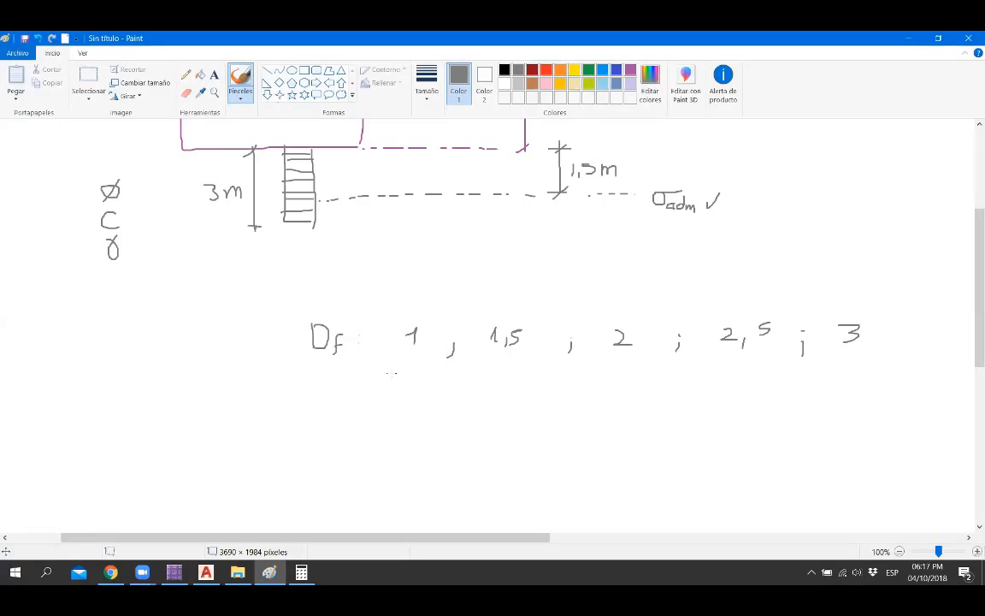
# Step: List the footing sizes 1 x 1, 1,5 x 1,5, 2 x 2 and 2,5 x 2,5 in a column below the depth 1
pyautogui.moveTo(387, 384)
pyautogui.mouseDown()
pyautogui.moveTo(392, 394)
pyautogui.moveTo(428, 392)
pyautogui.moveTo(427, 384)
pyautogui.mouseUp()
pyautogui.click(431, 391)
pyautogui.moveTo(380, 411)
pyautogui.mouseDown()
pyautogui.moveTo(418, 417)
pyautogui.moveTo(410, 417)
pyautogui.mouseUp()
pyautogui.moveTo(427, 409); pyautogui.dragTo(425, 412)
pyautogui.moveTo(433, 415); pyautogui.dragTo(446, 409)
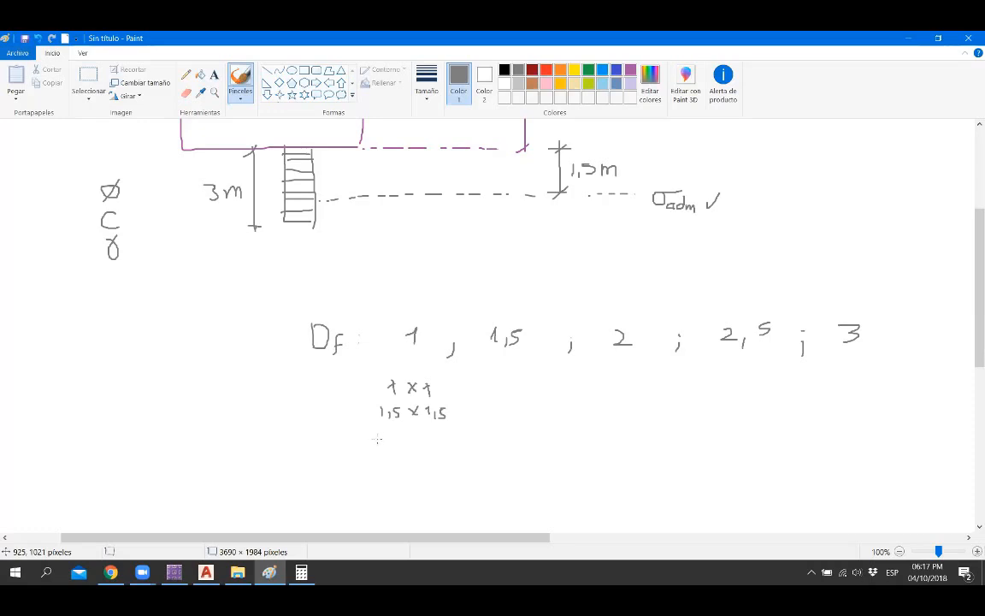
pyautogui.moveTo(379, 434); pyautogui.dragTo(411, 446)
pyautogui.moveTo(412, 437)
pyautogui.mouseDown()
pyautogui.moveTo(401, 448)
pyautogui.moveTo(436, 445)
pyautogui.mouseUp()
pyautogui.moveTo(364, 465); pyautogui.dragTo(381, 475)
pyautogui.moveTo(387, 466); pyautogui.dragTo(389, 476)
pyautogui.moveTo(387, 466); pyautogui.dragTo(416, 476)
pyautogui.moveTo(416, 466)
pyautogui.mouseDown()
pyautogui.moveTo(404, 476)
pyautogui.moveTo(456, 476)
pyautogui.mouseUp()
pyautogui.moveTo(452, 467); pyautogui.dragTo(461, 467)
# Step: Shift the final 5 of 2,5 x 2,5 closer to its comma and add the size 3 x 3 to the column
pyautogui.scroll(-3, 481, 320)
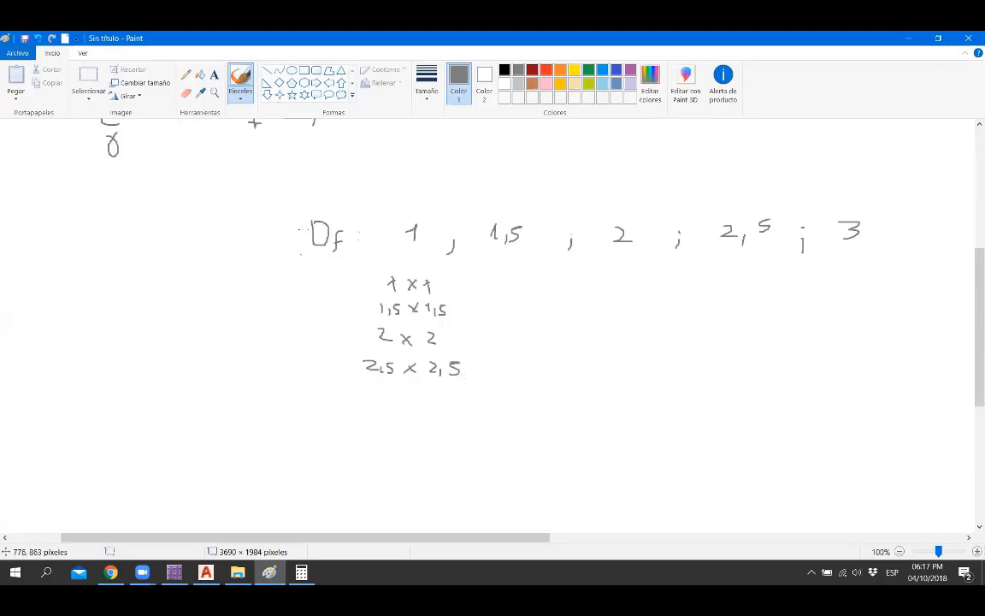
pyautogui.click(89, 75)
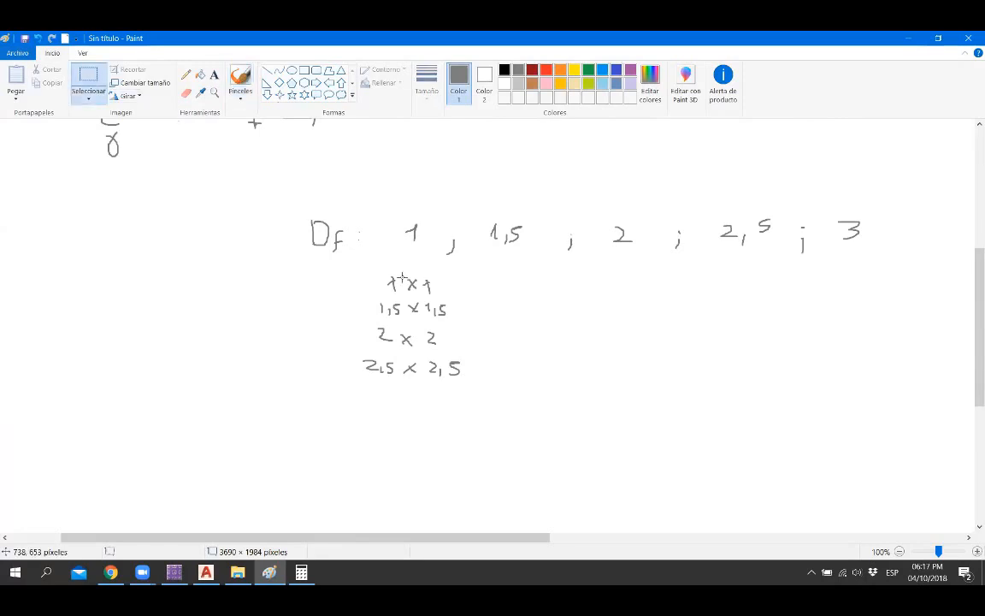
pyautogui.moveTo(355, 268); pyautogui.dragTo(355, 380)
pyautogui.click(342, 279)
pyautogui.moveTo(345, 271)
pyautogui.mouseDown()
pyautogui.moveTo(402, 319)
pyautogui.moveTo(451, 385)
pyautogui.moveTo(442, 363)
pyautogui.moveTo(439, 373)
pyautogui.mouseUp()
pyautogui.click(241, 80)
pyautogui.moveTo(385, 391)
pyautogui.mouseDown()
pyautogui.moveTo(386, 404)
pyautogui.moveTo(439, 403)
pyautogui.moveTo(431, 409)
pyautogui.mouseUp()
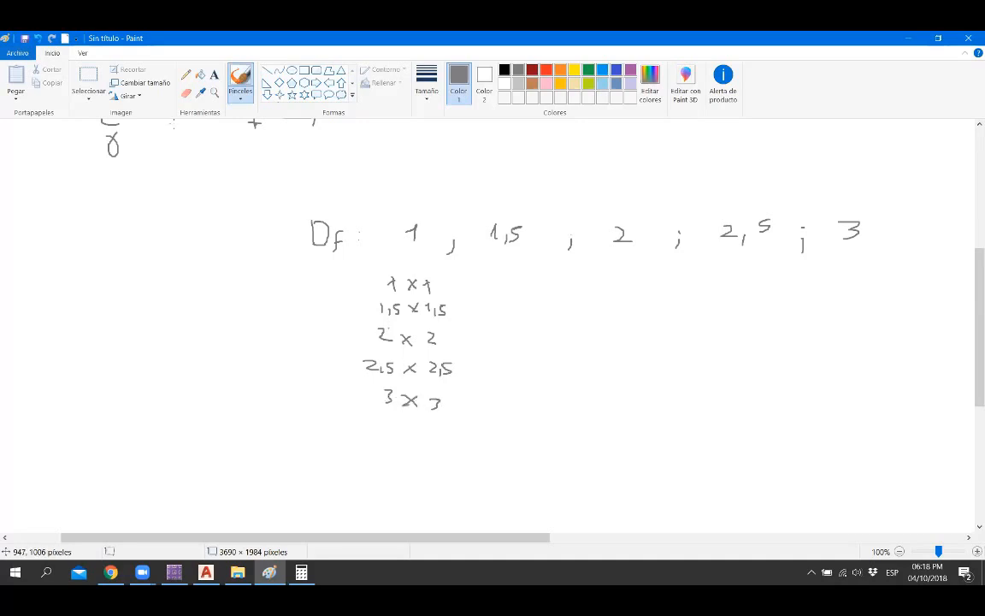
# Step: Move the whole column of footing sizes so that it sits below the Df label
pyautogui.click(88, 83)
pyautogui.moveTo(333, 268); pyautogui.dragTo(458, 418)
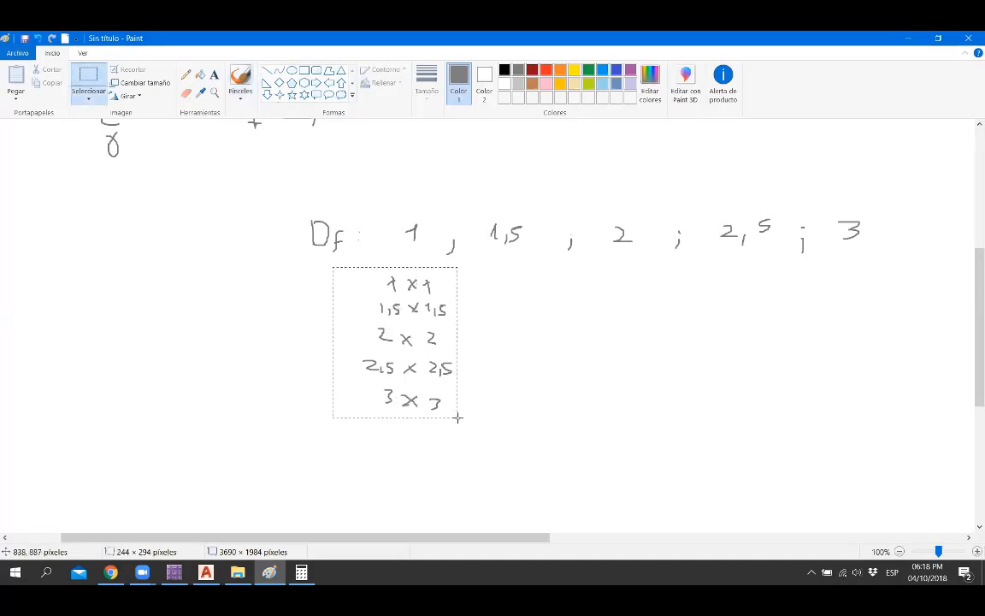
pyautogui.moveTo(433, 367)
pyautogui.mouseDown()
pyautogui.moveTo(318, 366)
pyautogui.moveTo(355, 388)
pyautogui.mouseUp()
pyautogui.click(347, 247)
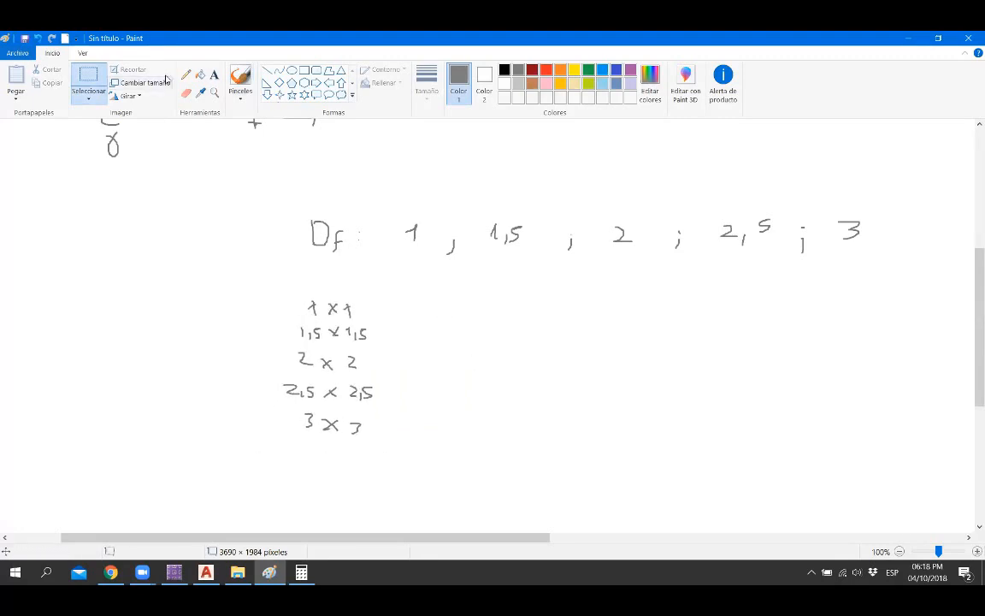
# Step: Write the heading B above the footing sizes and shift it diagonally up, clear of the column
pyautogui.click(248, 77)
pyautogui.moveTo(325, 272)
pyautogui.mouseDown()
pyautogui.moveTo(325, 292)
pyautogui.moveTo(335, 274)
pyautogui.moveTo(325, 292)
pyautogui.mouseUp()
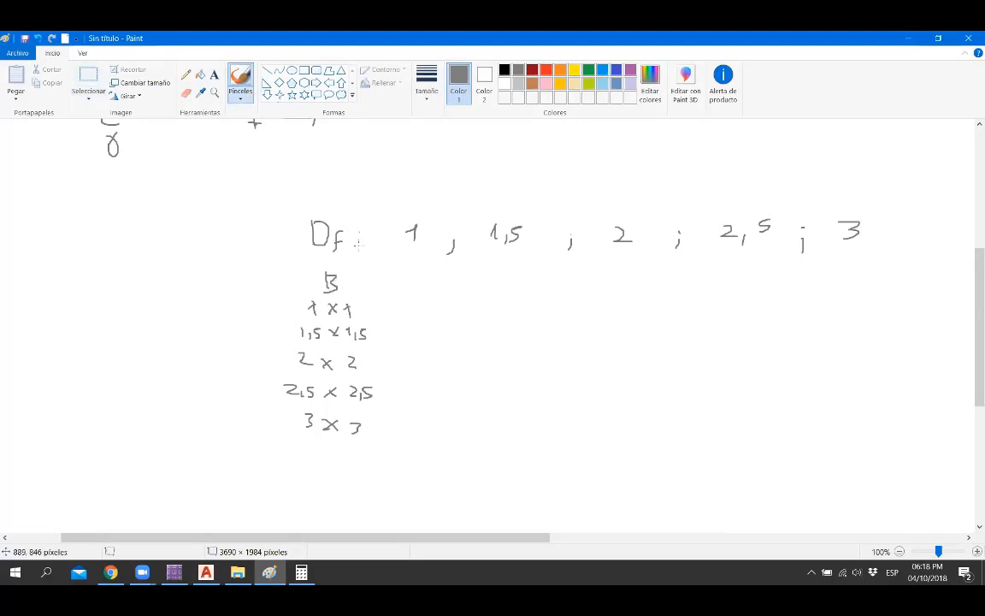
pyautogui.click(89, 81)
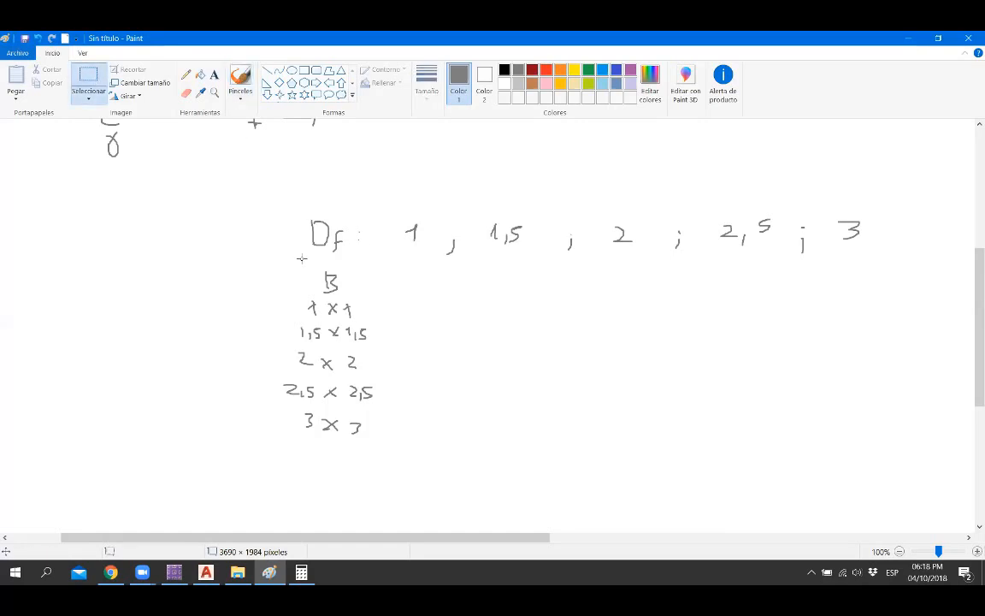
pyautogui.moveTo(302, 261)
pyautogui.mouseDown()
pyautogui.moveTo(342, 293)
pyautogui.moveTo(294, 269)
pyautogui.mouseUp()
pyautogui.click(324, 208)
# Step: Draw the table's diagonal divider between Df and B, its horizontal header line and the vertical line beside the footing sizes
pyautogui.click(240, 81)
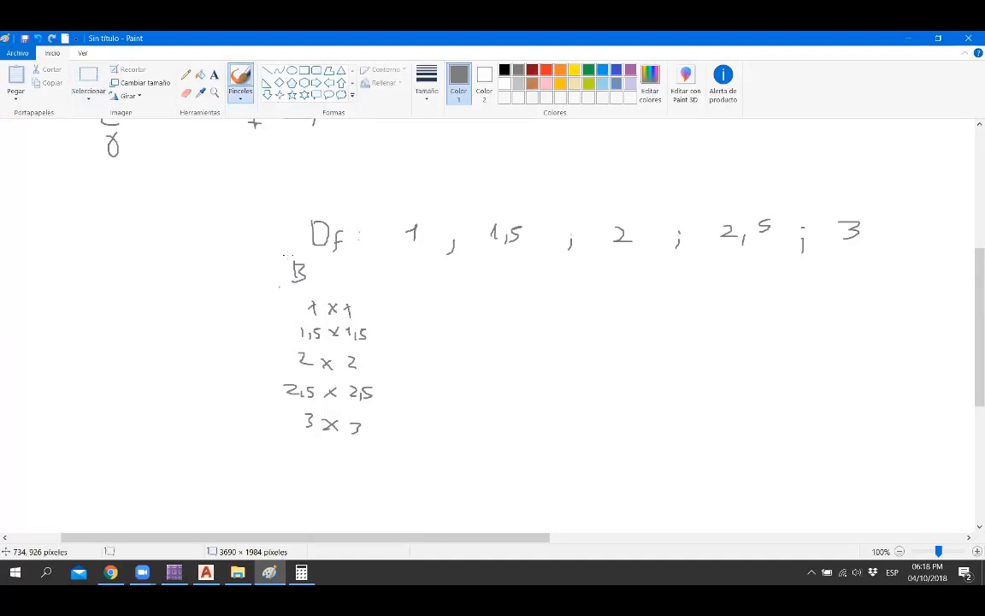
pyautogui.moveTo(287, 230); pyautogui.dragTo(367, 295)
pyautogui.moveTo(268, 296); pyautogui.dragTo(881, 288)
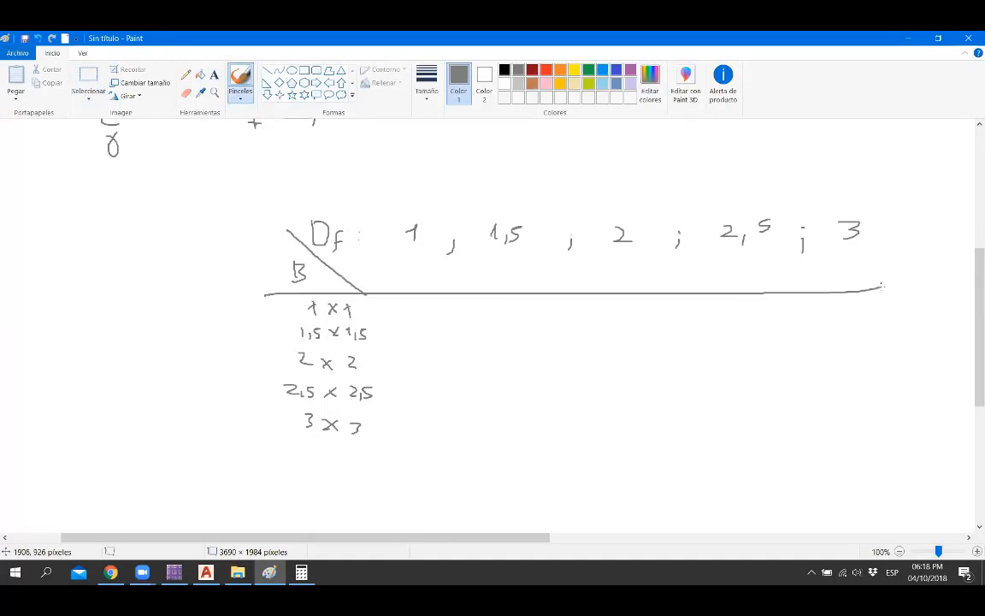
pyautogui.moveTo(385, 216)
pyautogui.mouseDown()
pyautogui.moveTo(395, 275)
pyautogui.moveTo(387, 440)
pyautogui.mouseUp()
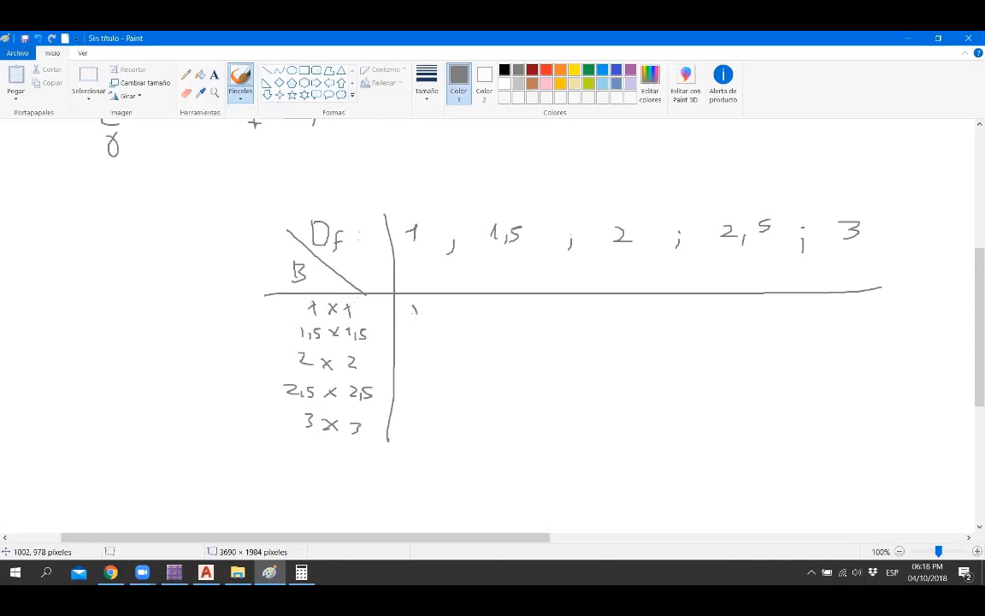
# Step: Write σ1 and σ2 under depth 1 in the rows for 1 x 1 and 1,5 x 1,5
pyautogui.moveTo(412, 305); pyautogui.dragTo(425, 306)
pyautogui.moveTo(417, 328)
pyautogui.mouseDown()
pyautogui.moveTo(410, 336)
pyautogui.moveTo(427, 329)
pyautogui.moveTo(436, 339)
pyautogui.mouseUp()
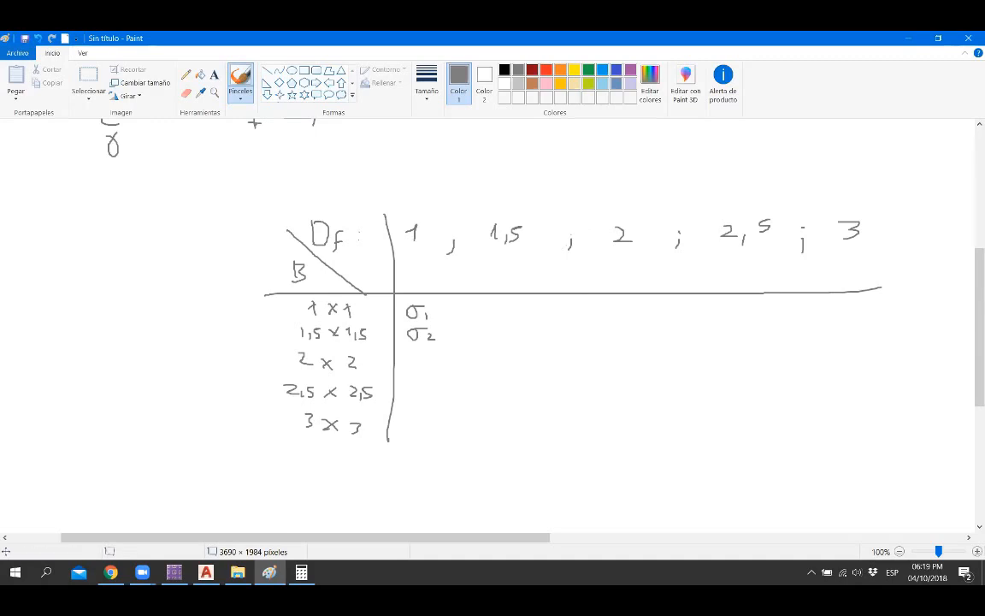
# Step: Encircle the 1,5 depth column, write σ3 to σ6 down it, and encircle the list of footing sizes
pyautogui.click(174, 572)
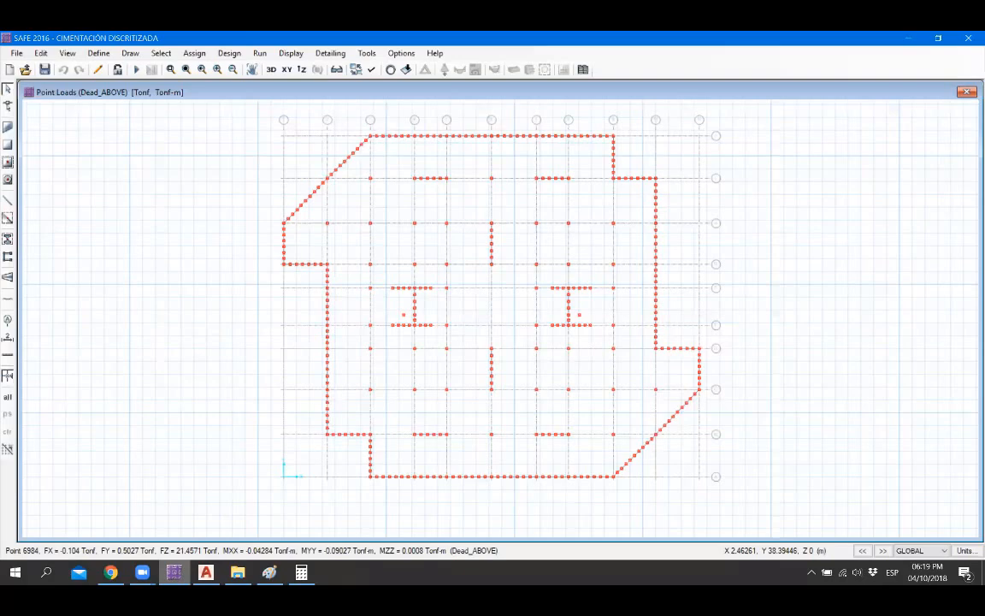
pyautogui.click(270, 572)
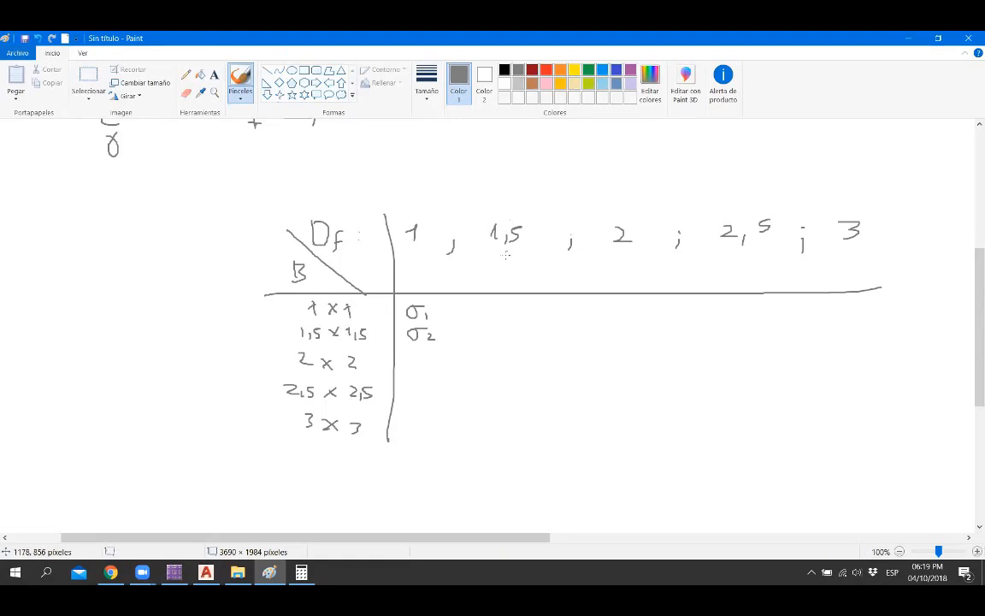
pyautogui.moveTo(494, 205)
pyautogui.mouseDown()
pyautogui.moveTo(476, 298)
pyautogui.moveTo(476, 380)
pyautogui.moveTo(495, 438)
pyautogui.moveTo(539, 389)
pyautogui.moveTo(557, 282)
pyautogui.moveTo(522, 207)
pyautogui.moveTo(496, 206)
pyautogui.mouseUp()
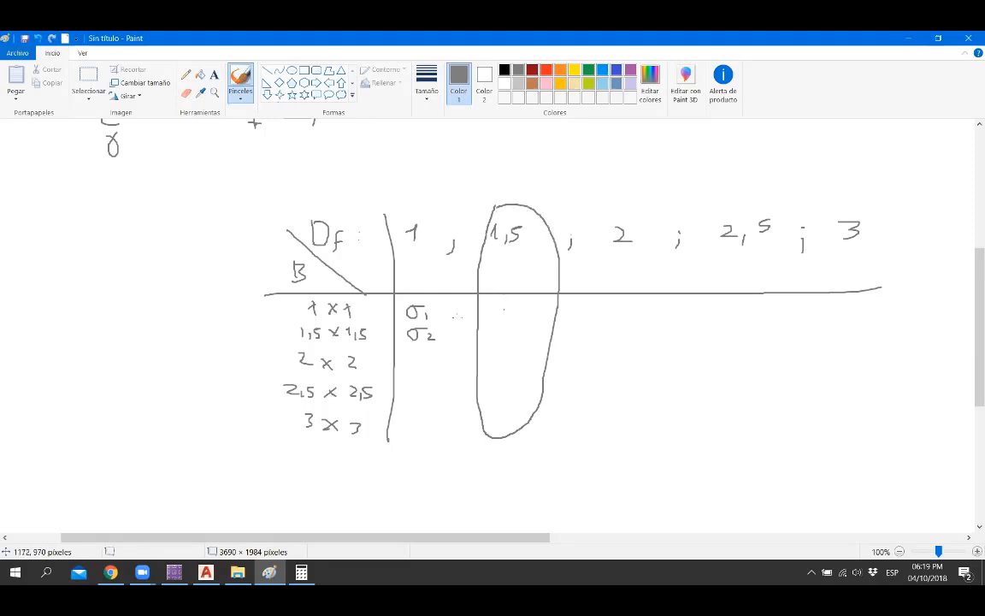
pyautogui.moveTo(502, 306)
pyautogui.mouseDown()
pyautogui.moveTo(519, 304)
pyautogui.moveTo(517, 322)
pyautogui.moveTo(498, 336)
pyautogui.moveTo(512, 331)
pyautogui.moveTo(517, 347)
pyautogui.moveTo(505, 360)
pyautogui.moveTo(516, 356)
pyautogui.moveTo(509, 381)
pyautogui.mouseUp()
pyautogui.moveTo(517, 386); pyautogui.dragTo(508, 428)
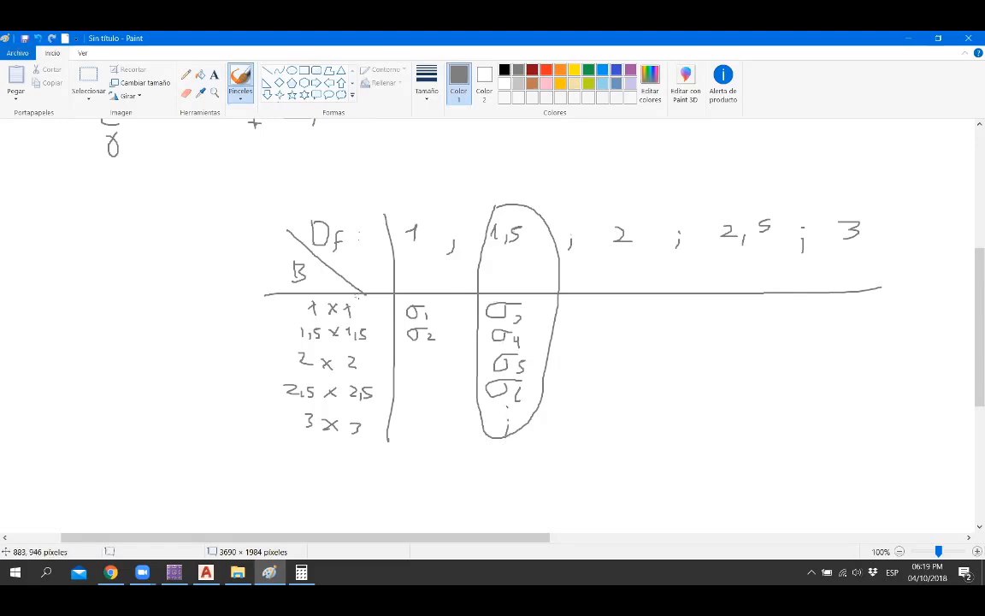
pyautogui.moveTo(322, 298)
pyautogui.mouseDown()
pyautogui.moveTo(266, 318)
pyautogui.moveTo(272, 420)
pyautogui.moveTo(363, 428)
pyautogui.moveTo(383, 317)
pyautogui.moveTo(364, 298)
pyautogui.mouseUp()
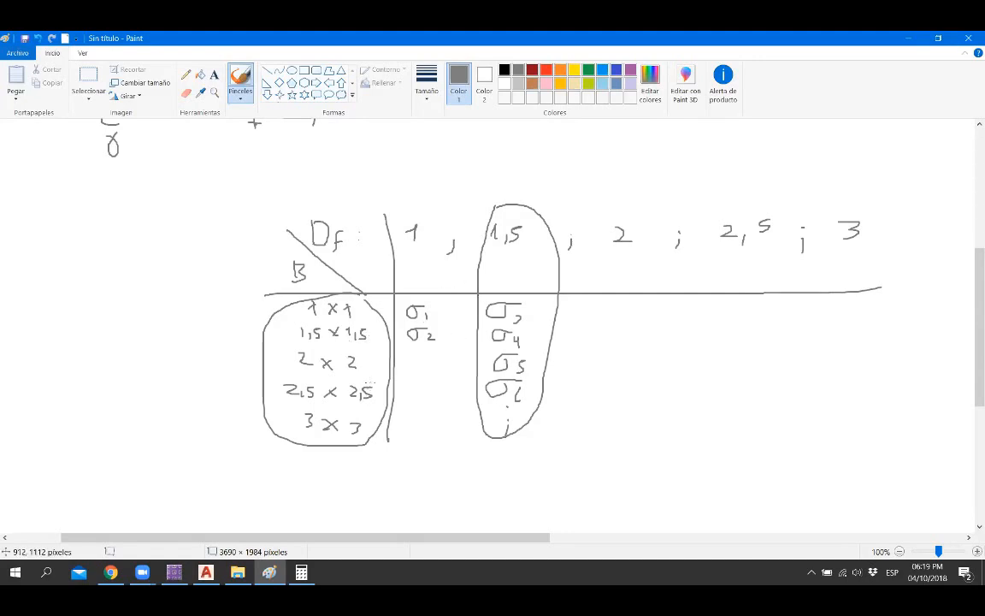
pyautogui.moveTo(370, 383)
pyautogui.mouseDown()
pyautogui.moveTo(279, 377)
pyautogui.moveTo(277, 396)
pyautogui.moveTo(349, 399)
pyautogui.moveTo(377, 387)
pyautogui.moveTo(301, 409)
pyautogui.moveTo(338, 432)
pyautogui.moveTo(363, 424)
pyautogui.mouseUp()
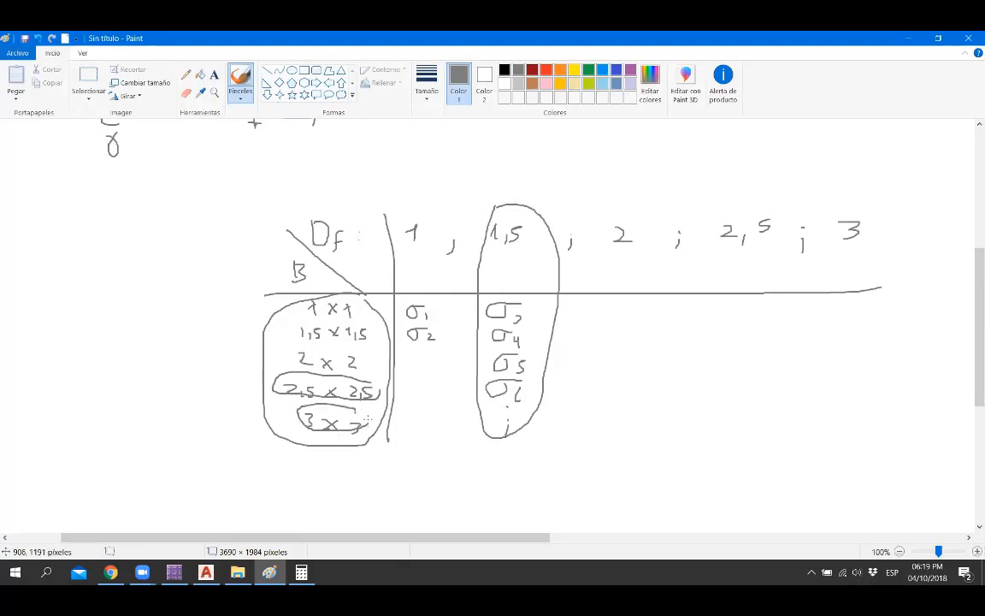
pyautogui.hotkey('ctrl', 'z')
pyautogui.hotkey('ctrl', 'z')
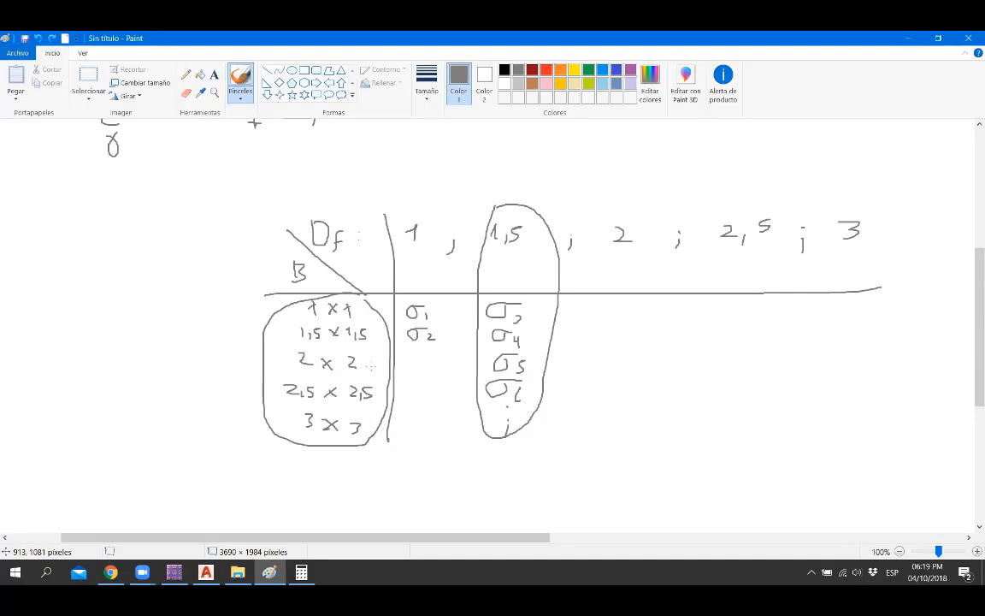
# Step: Circle footing size 2 x 2, link it with a line to a circled σ5, and add a check mark beside it
pyautogui.moveTo(360, 349)
pyautogui.mouseDown()
pyautogui.moveTo(291, 345)
pyautogui.moveTo(287, 363)
pyautogui.moveTo(308, 377)
pyautogui.moveTo(351, 377)
pyautogui.moveTo(369, 363)
pyautogui.moveTo(467, 363)
pyautogui.mouseUp()
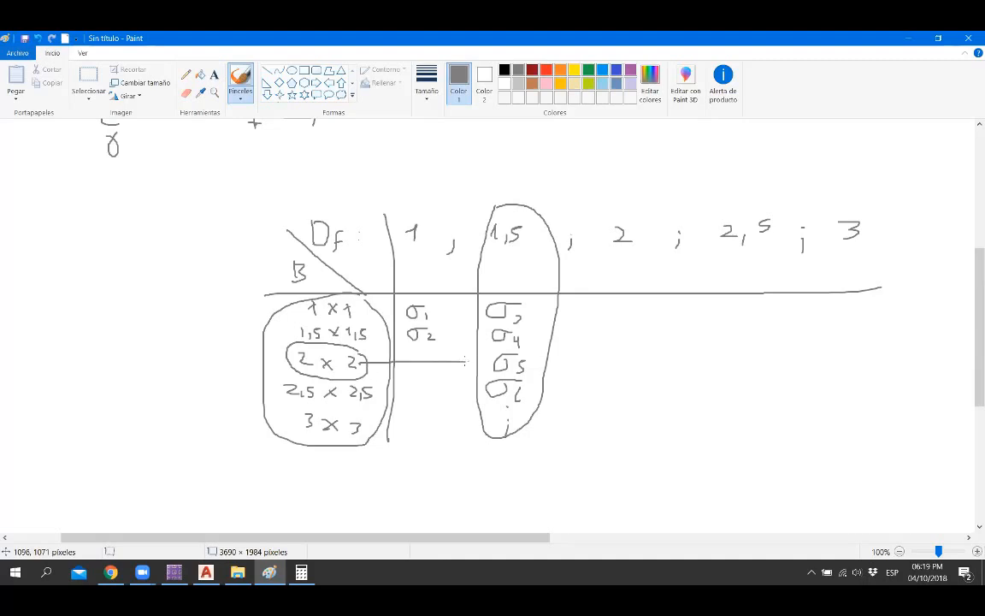
pyautogui.moveTo(529, 349)
pyautogui.mouseDown()
pyautogui.moveTo(472, 356)
pyautogui.moveTo(476, 371)
pyautogui.moveTo(537, 374)
pyautogui.moveTo(544, 354)
pyautogui.moveTo(562, 369)
pyautogui.moveTo(622, 337)
pyautogui.mouseUp()
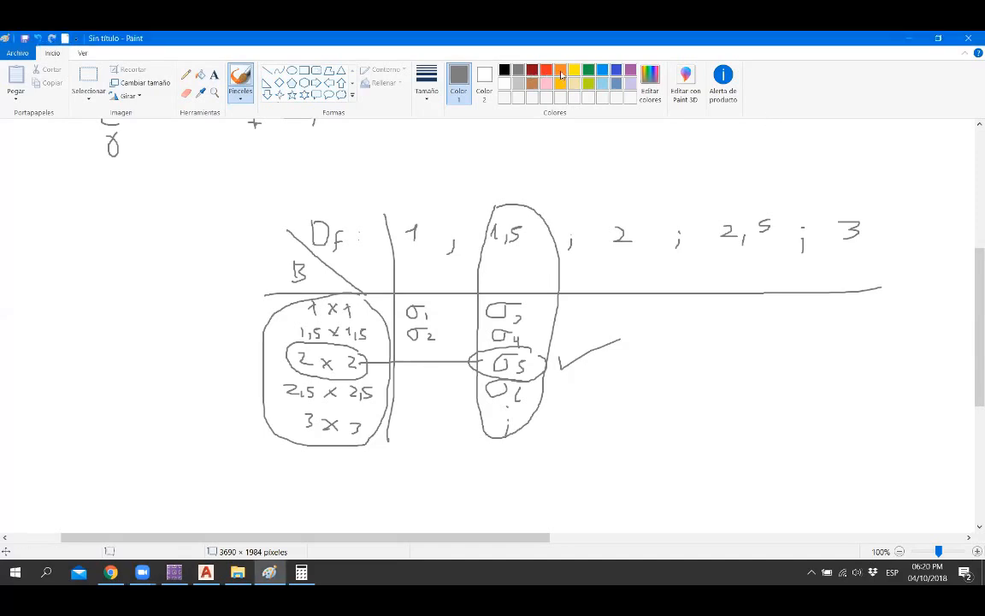
# Step: Draw a dark red frame around the whole table and circle the depth 1,5 in the same colour
pyautogui.click(532, 69)
pyautogui.moveTo(247, 193)
pyautogui.mouseDown()
pyautogui.moveTo(242, 451)
pyautogui.moveTo(354, 190)
pyautogui.moveTo(853, 190)
pyautogui.moveTo(863, 272)
pyautogui.mouseUp()
pyautogui.hotkey('ctrl', 'z')
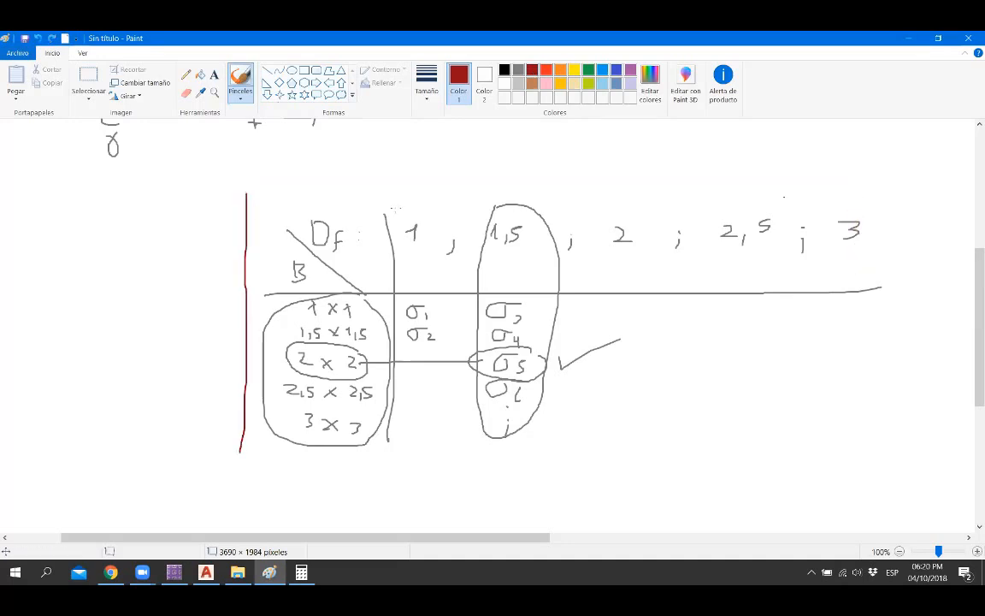
pyautogui.moveTo(247, 191)
pyautogui.mouseDown()
pyautogui.moveTo(912, 328)
pyautogui.moveTo(641, 464)
pyautogui.moveTo(250, 456)
pyautogui.moveTo(291, 457)
pyautogui.mouseUp()
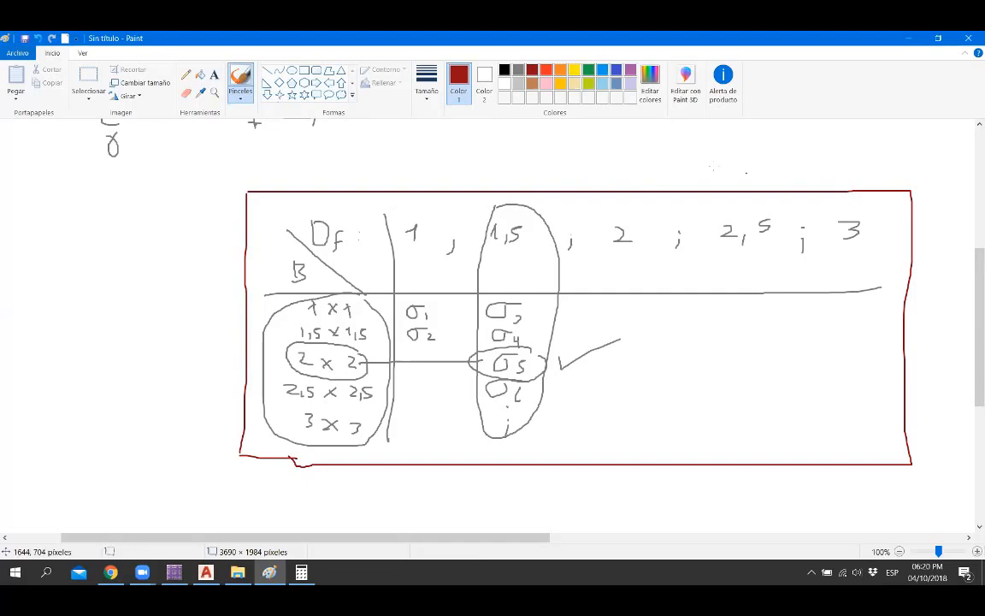
pyautogui.moveTo(524, 226)
pyautogui.mouseDown()
pyautogui.moveTo(486, 220)
pyautogui.moveTo(492, 243)
pyautogui.moveTo(519, 240)
pyautogui.moveTo(525, 224)
pyautogui.mouseUp()
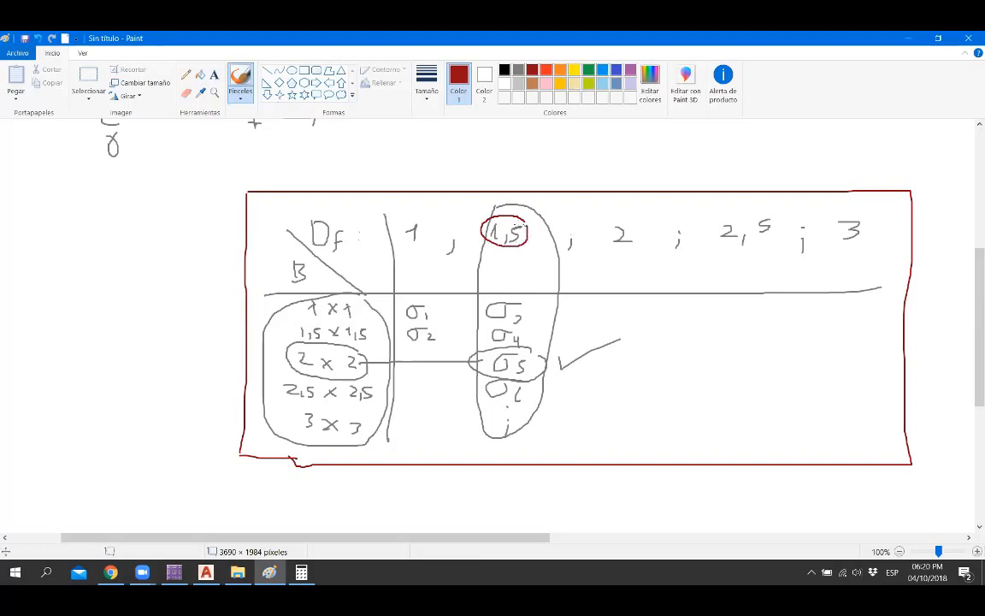
pyautogui.moveTo(68, 346)
pyautogui.mouseDown()
pyautogui.moveTo(65, 382)
pyautogui.moveTo(150, 346)
pyautogui.moveTo(175, 348)
pyautogui.moveTo(64, 382)
pyautogui.mouseUp()
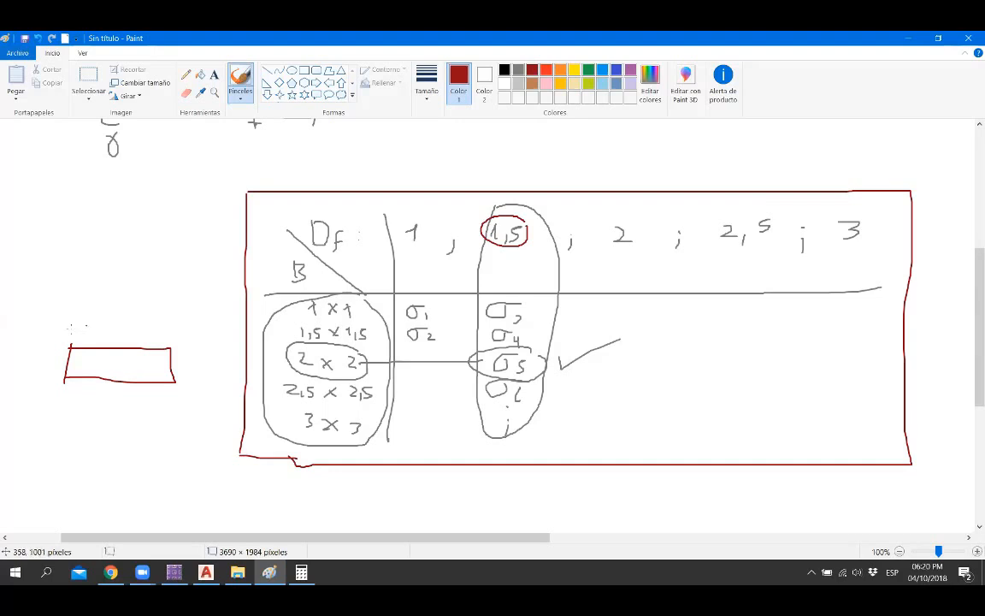
pyautogui.moveTo(62, 326)
pyautogui.mouseDown()
pyautogui.moveTo(133, 326)
pyautogui.moveTo(81, 349)
pyautogui.mouseUp()
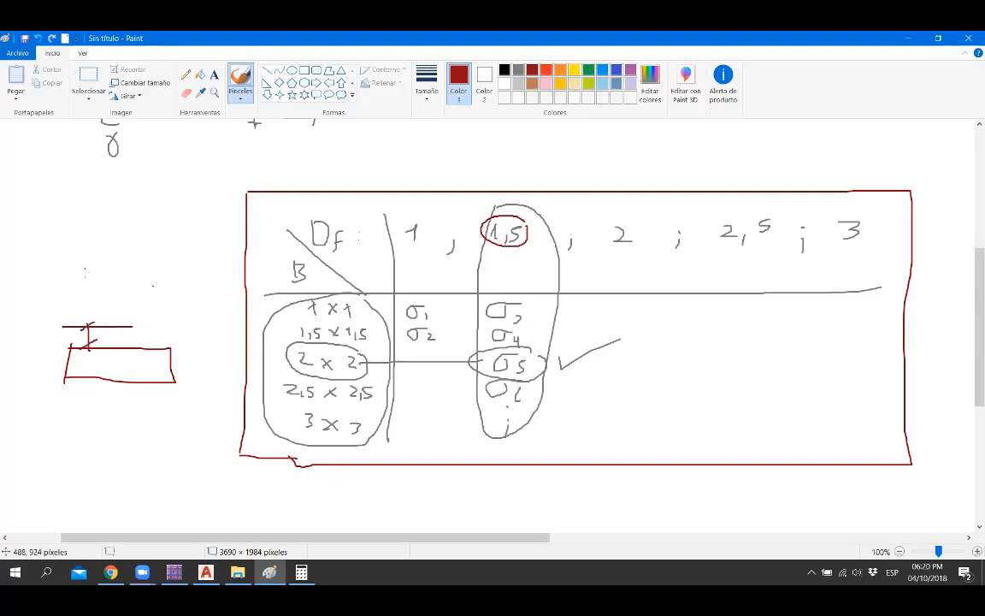
pyautogui.click(88, 79)
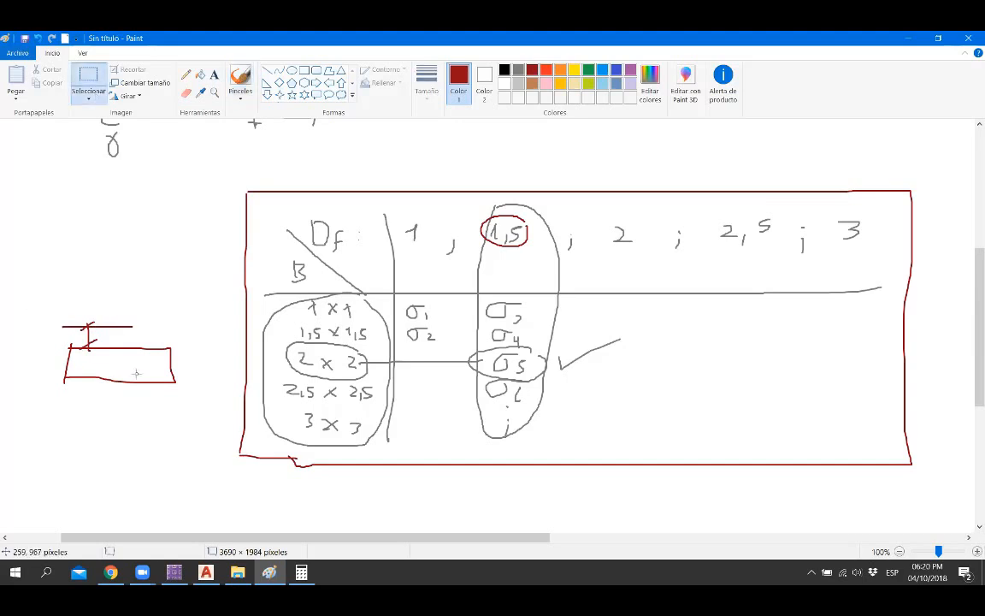
pyautogui.moveTo(35, 308); pyautogui.dragTo(190, 398)
pyautogui.press('Delete')
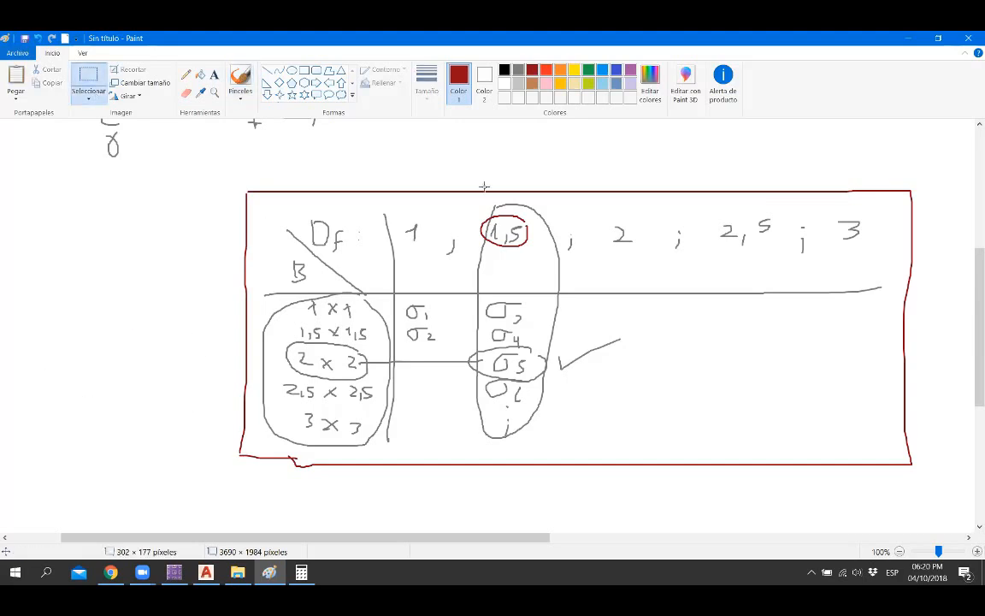
pyautogui.click(455, 77)
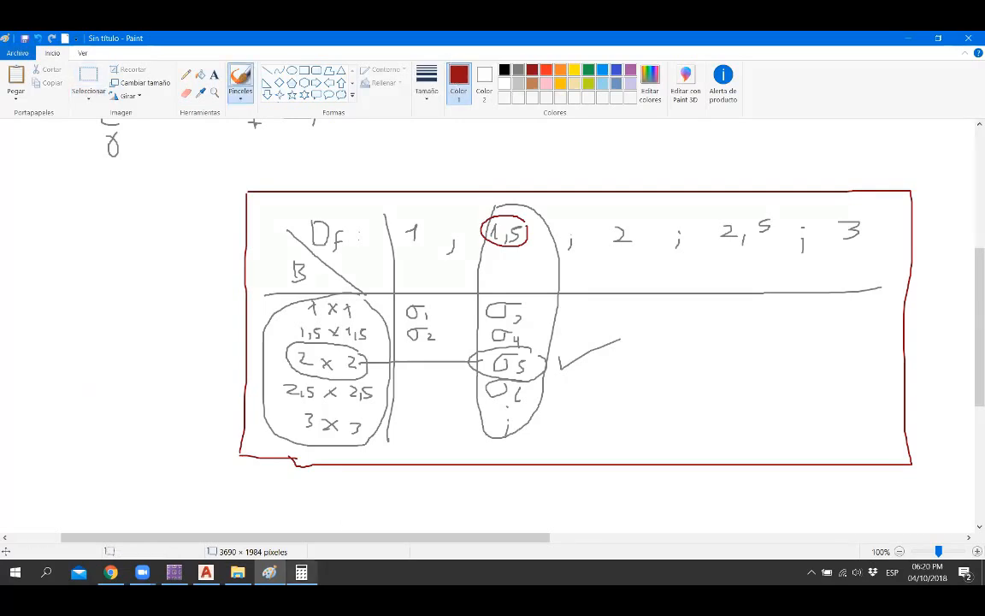
pyautogui.click(238, 573)
pyautogui.click(269, 572)
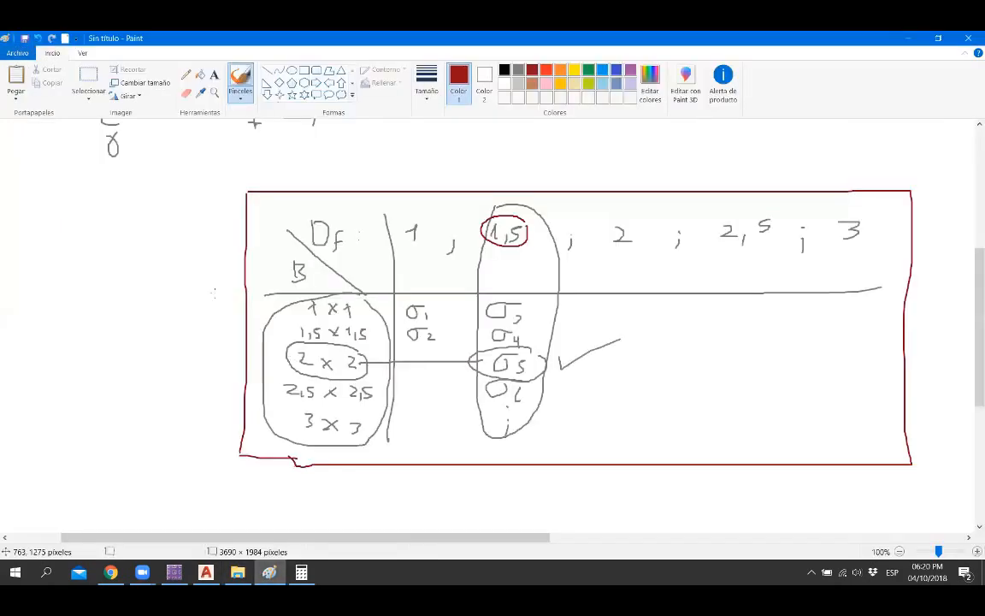
# Step: Mark the excavation bottom directly above the 3 m test pit with a dark red line
pyautogui.scroll(8, 296, 301)
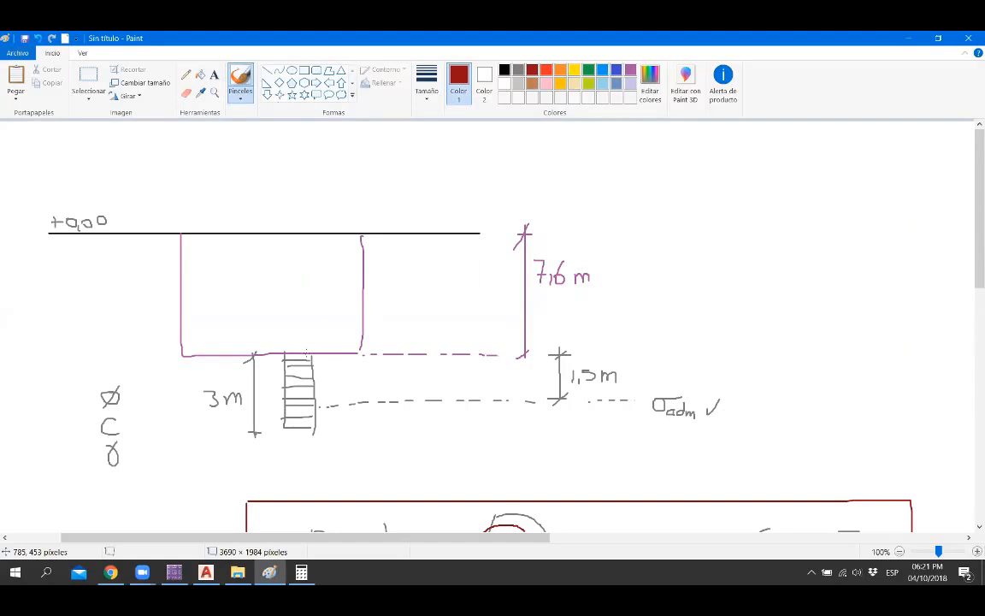
pyautogui.scroll(-3, 416, 360)
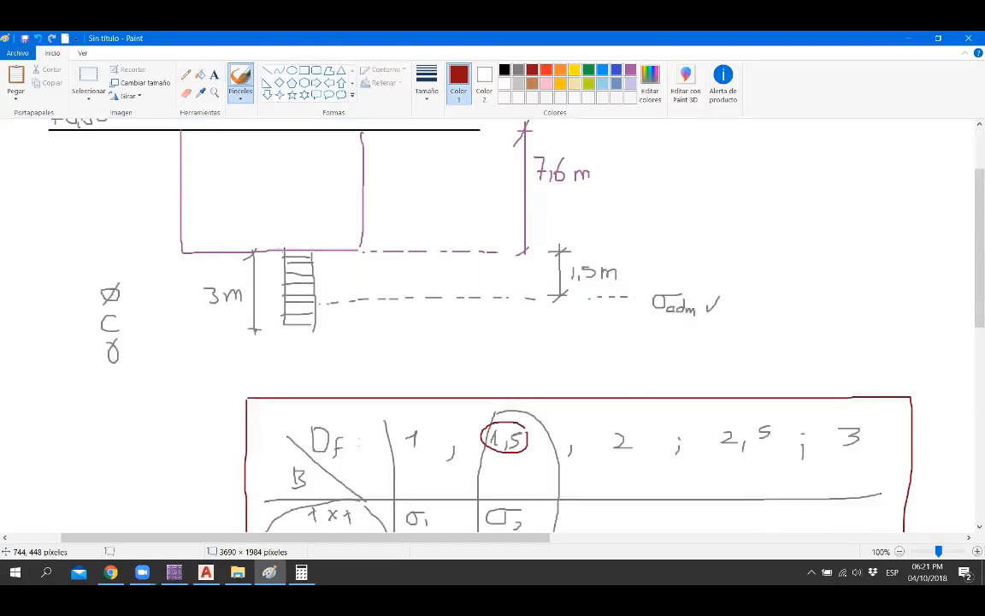
pyautogui.moveTo(275, 251); pyautogui.dragTo(336, 251)
pyautogui.scroll(3, 142, 245)
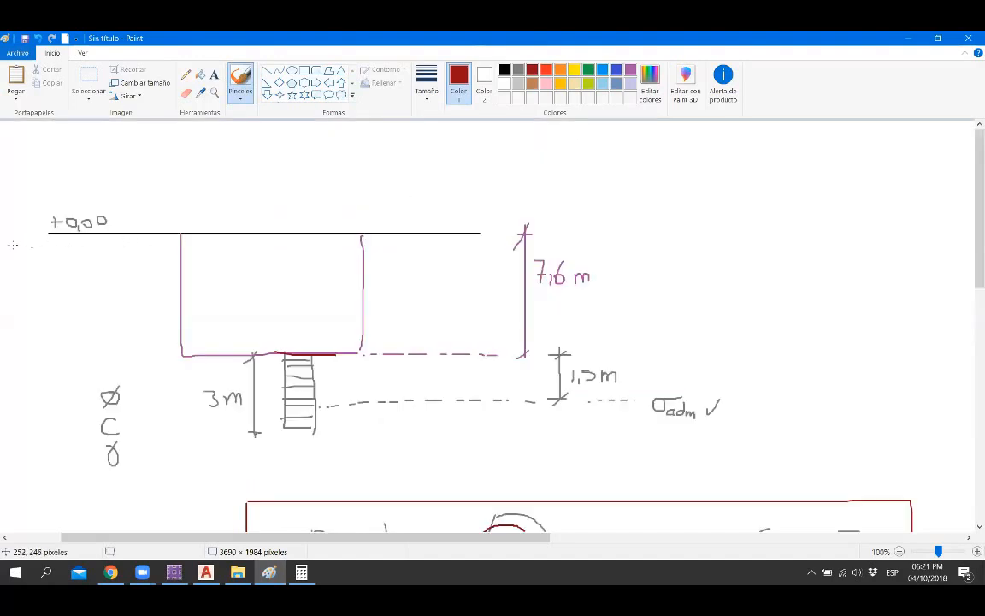
# Step: Draw three dark red soil slip curves beside the excavation's left wall and outline the 3 m test pit
pyautogui.moveTo(21, 242); pyautogui.dragTo(176, 345)
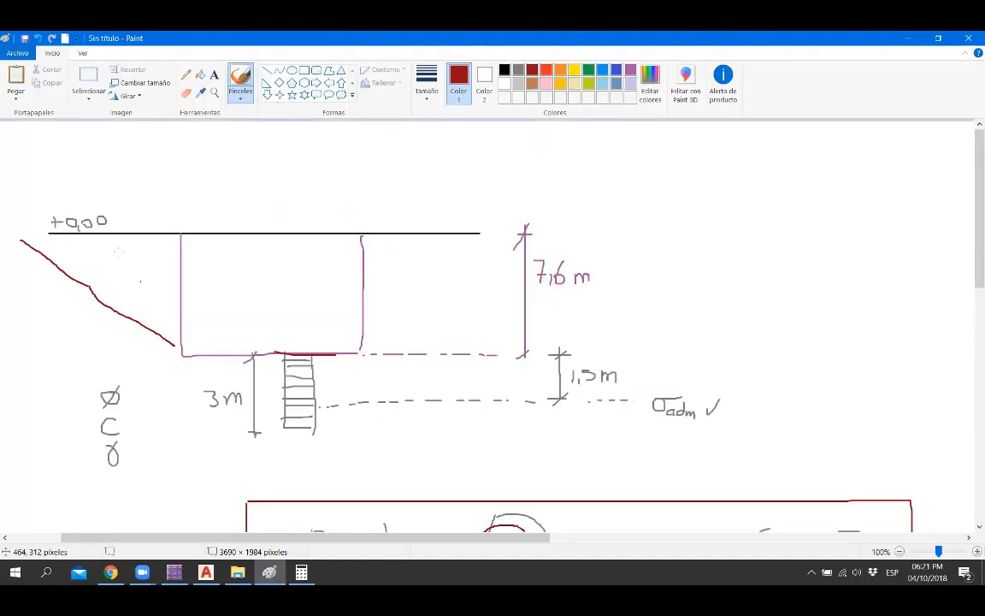
pyautogui.moveTo(93, 236)
pyautogui.mouseDown()
pyautogui.moveTo(163, 272)
pyautogui.moveTo(186, 323)
pyautogui.mouseUp()
pyautogui.moveTo(154, 233)
pyautogui.mouseDown()
pyautogui.moveTo(190, 286)
pyautogui.moveTo(174, 343)
pyautogui.mouseUp()
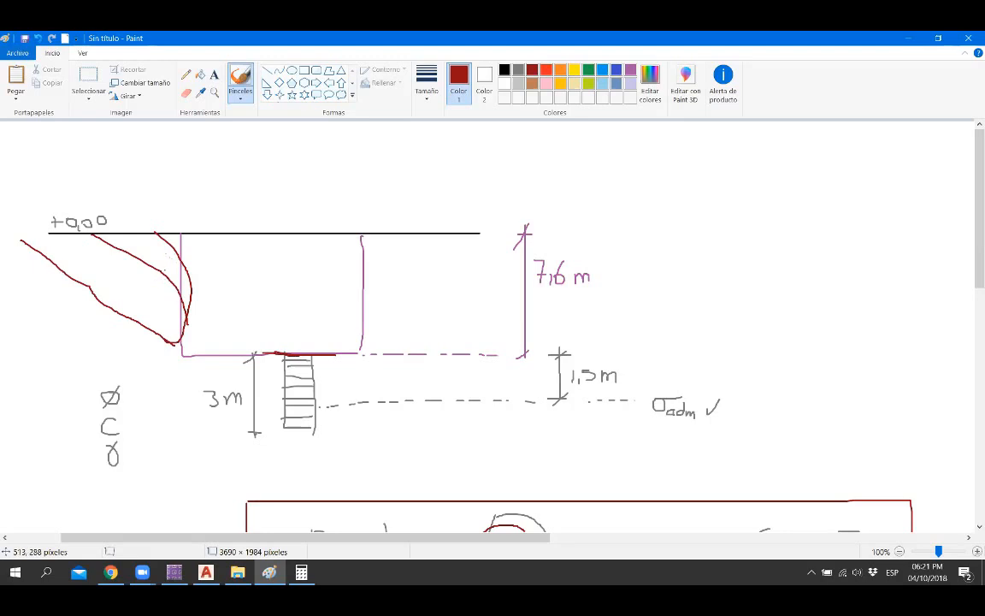
pyautogui.moveTo(248, 354)
pyautogui.mouseDown()
pyautogui.moveTo(340, 351)
pyautogui.moveTo(283, 414)
pyautogui.moveTo(297, 428)
pyautogui.moveTo(322, 397)
pyautogui.moveTo(322, 360)
pyautogui.mouseUp()
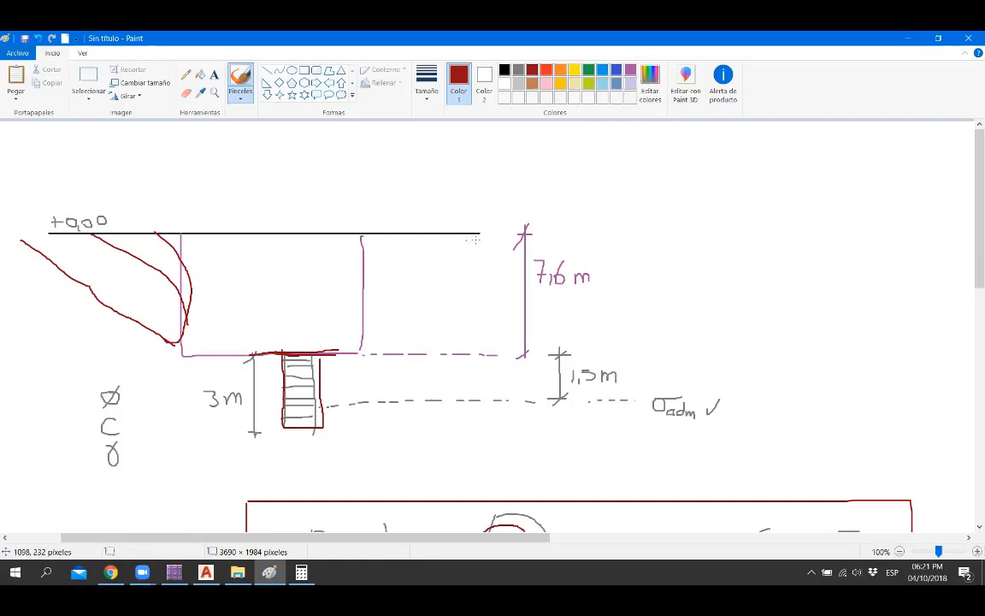
# Step: Retrace the circles around depth 1,5, size 2 x 2 and σ5, and the line linking size to stress, in dark red
pyautogui.scroll(-6, 563, 343)
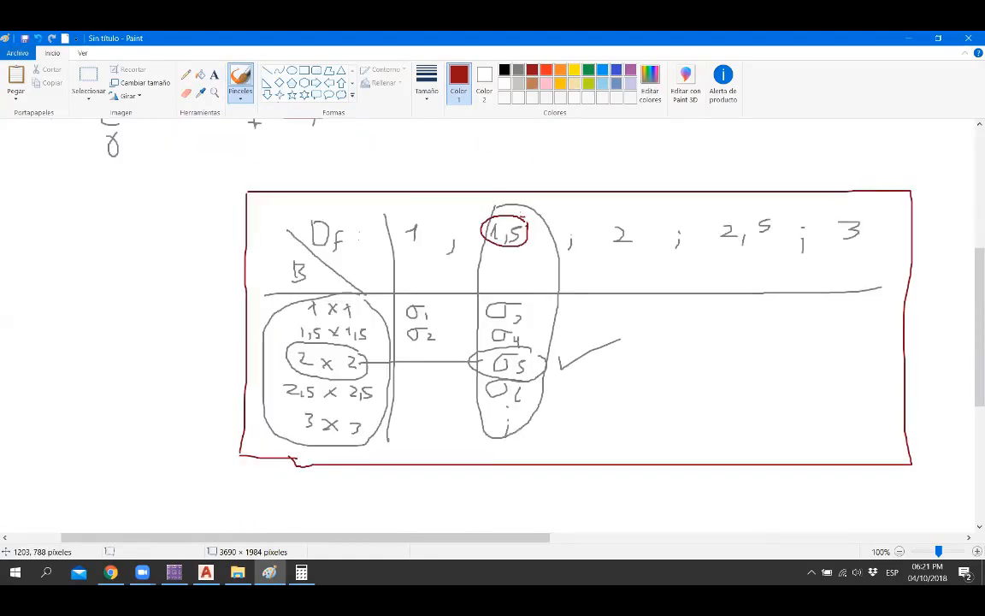
pyautogui.moveTo(519, 216)
pyautogui.mouseDown()
pyautogui.moveTo(490, 230)
pyautogui.moveTo(505, 252)
pyautogui.moveTo(531, 240)
pyautogui.mouseUp()
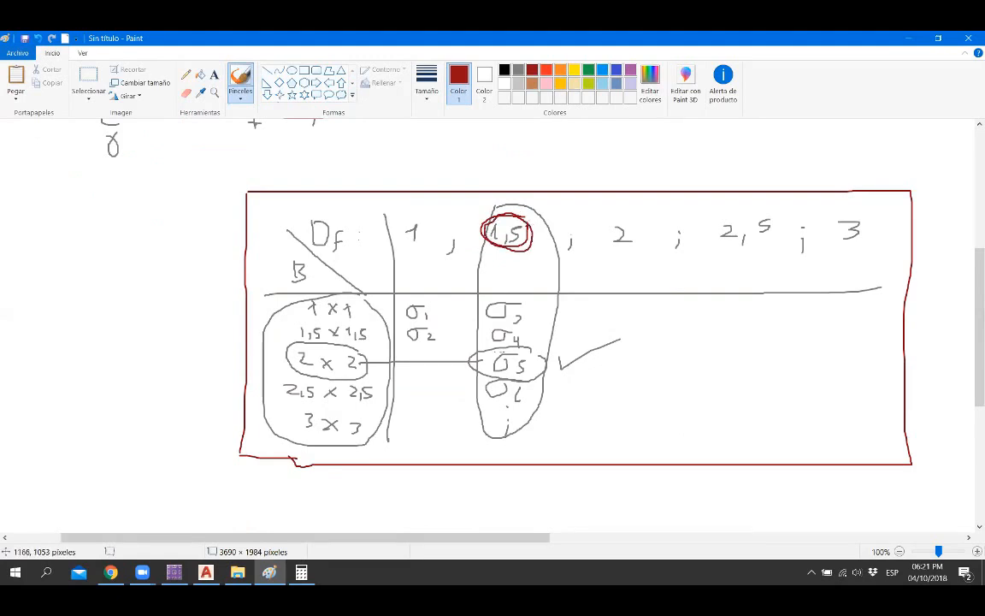
pyautogui.moveTo(357, 350)
pyautogui.mouseDown()
pyautogui.moveTo(309, 343)
pyautogui.moveTo(289, 363)
pyautogui.moveTo(333, 378)
pyautogui.moveTo(367, 369)
pyautogui.moveTo(360, 351)
pyautogui.moveTo(478, 361)
pyautogui.mouseUp()
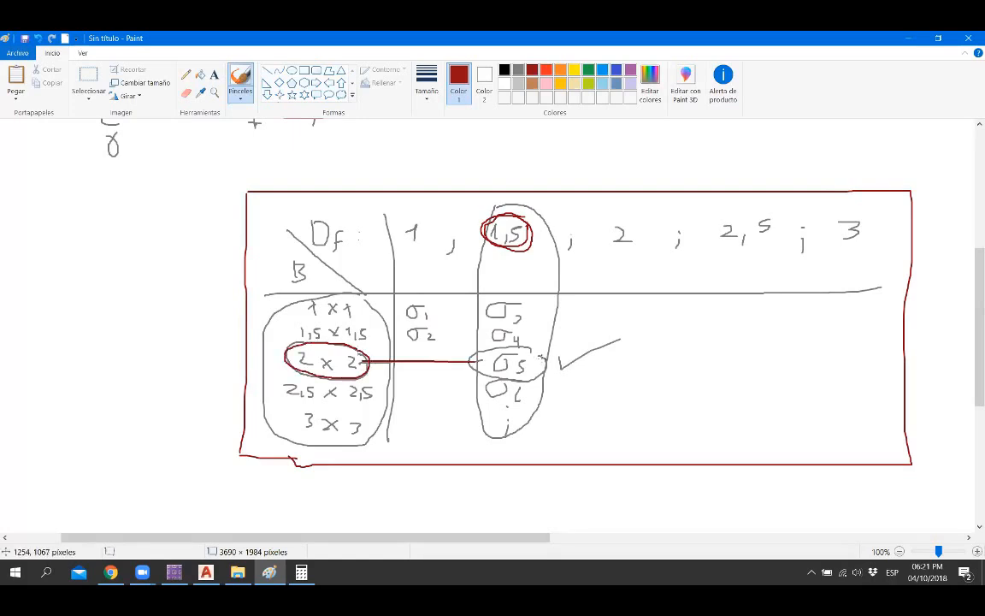
pyautogui.moveTo(540, 347)
pyautogui.mouseDown()
pyautogui.moveTo(481, 369)
pyautogui.moveTo(537, 380)
pyautogui.moveTo(543, 351)
pyautogui.mouseUp()
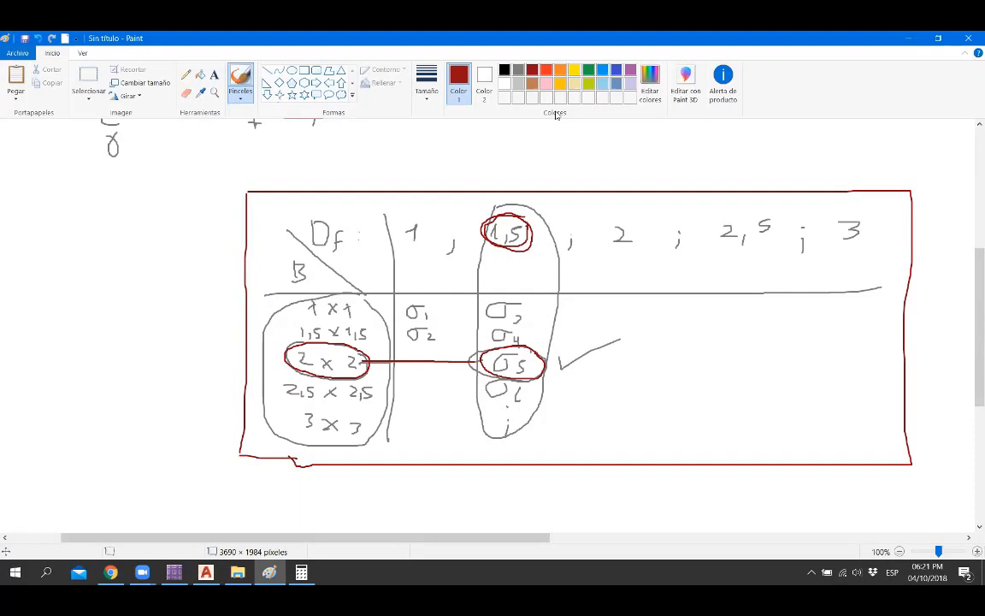
pyautogui.scroll(2, 538, 292)
pyautogui.scroll(-2, 538, 292)
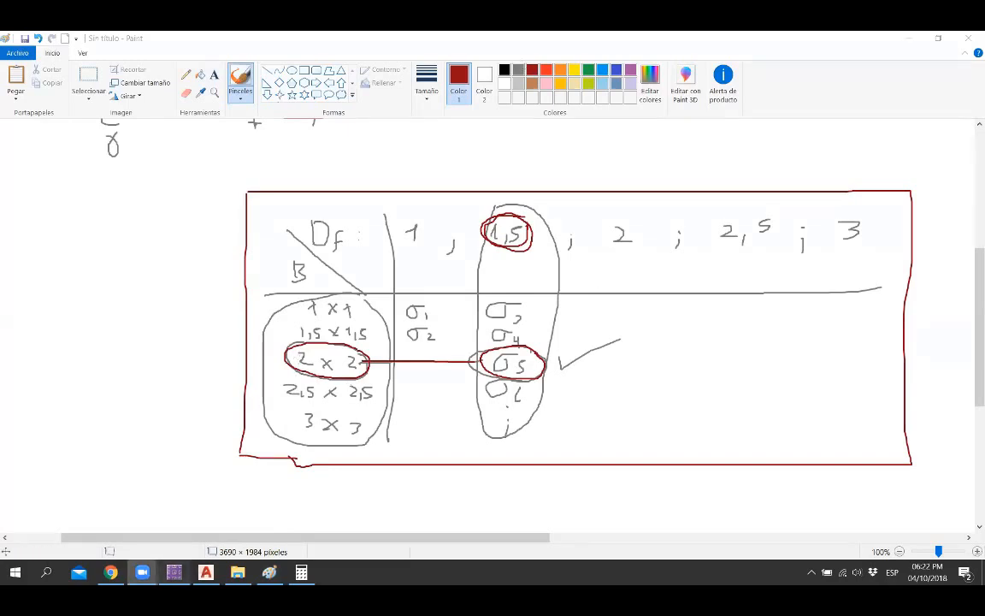
# Step: Switch to the SAFE foundation model and set up quick-drawn rectangular slabs around points with X and Y dimensions of 2 m
pyautogui.click(176, 572)
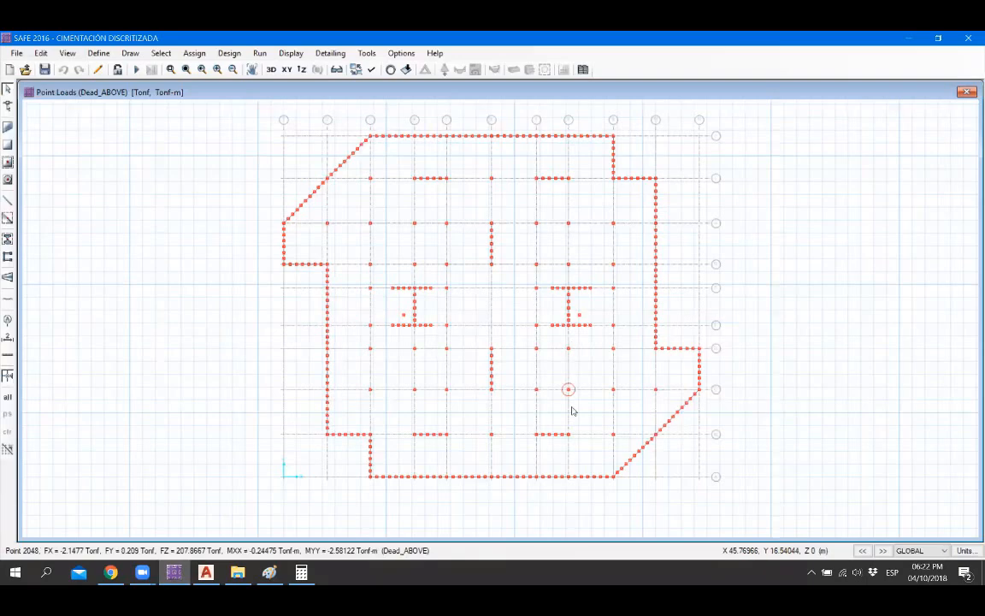
pyautogui.scroll(2, 552, 392)
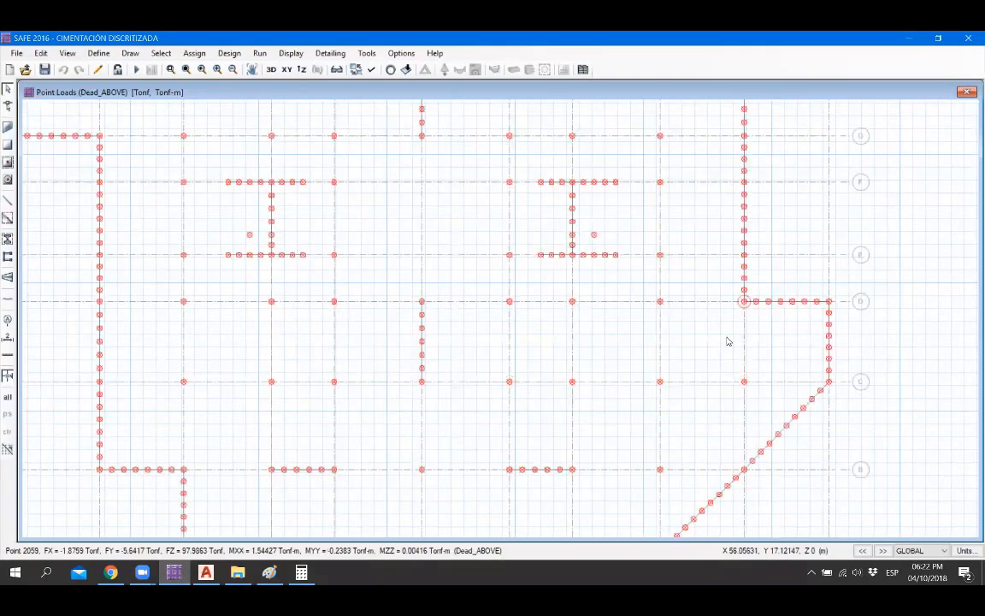
pyautogui.click(7, 163)
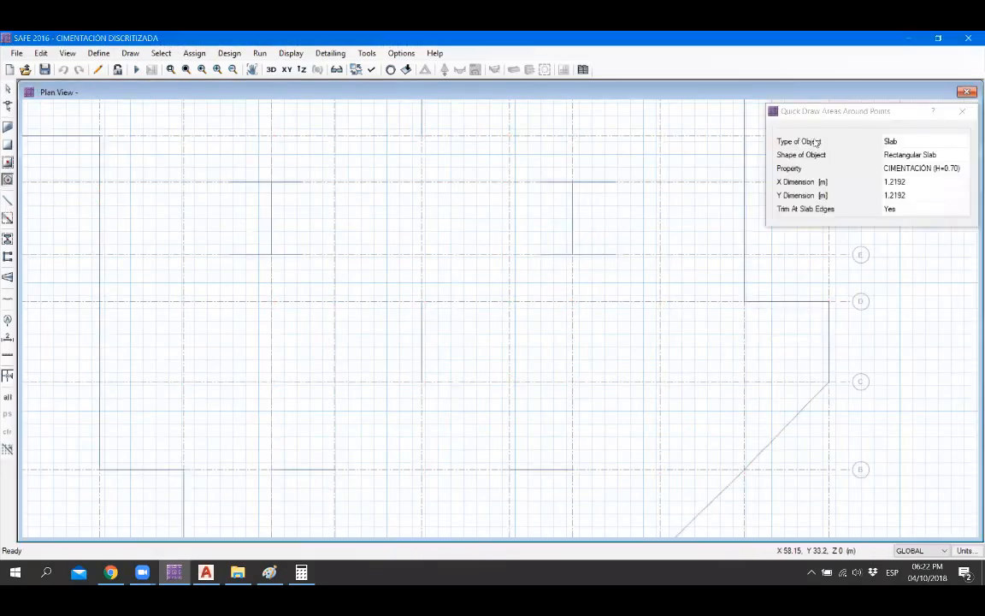
pyautogui.click(918, 184)
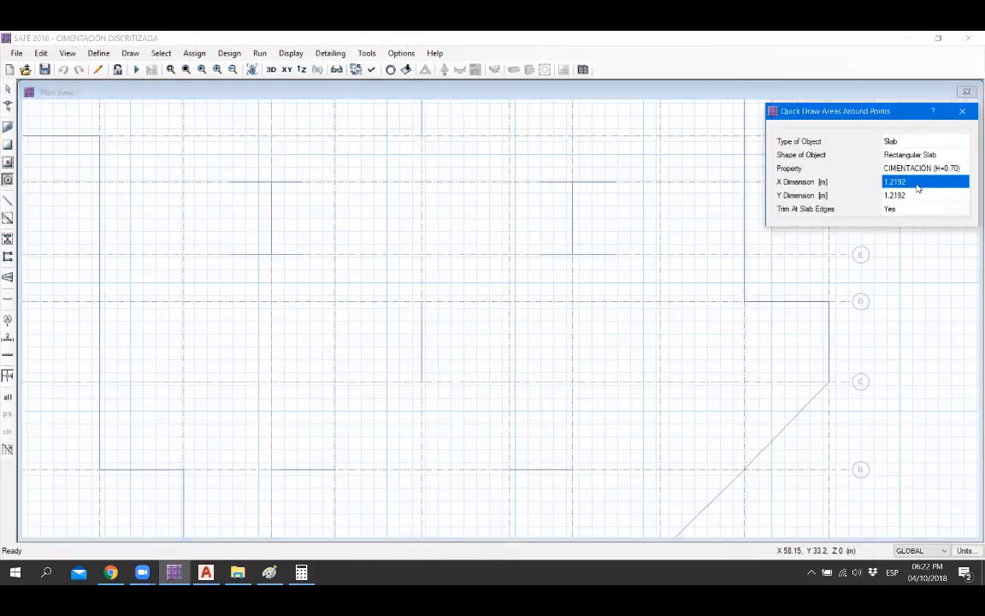
pyautogui.write('2')
pyautogui.click(920, 199)
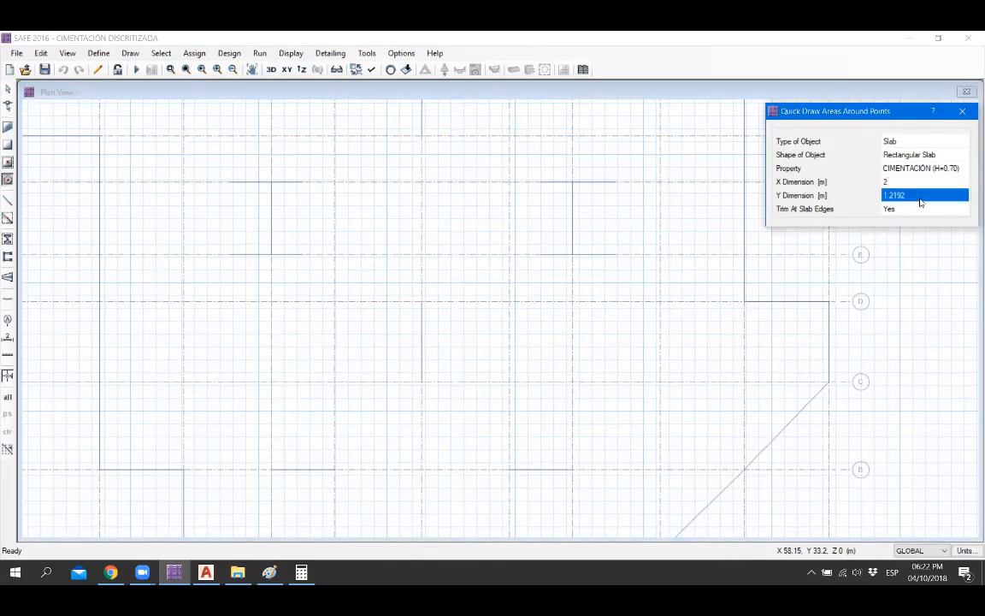
pyautogui.write('2')
pyautogui.click(930, 169)
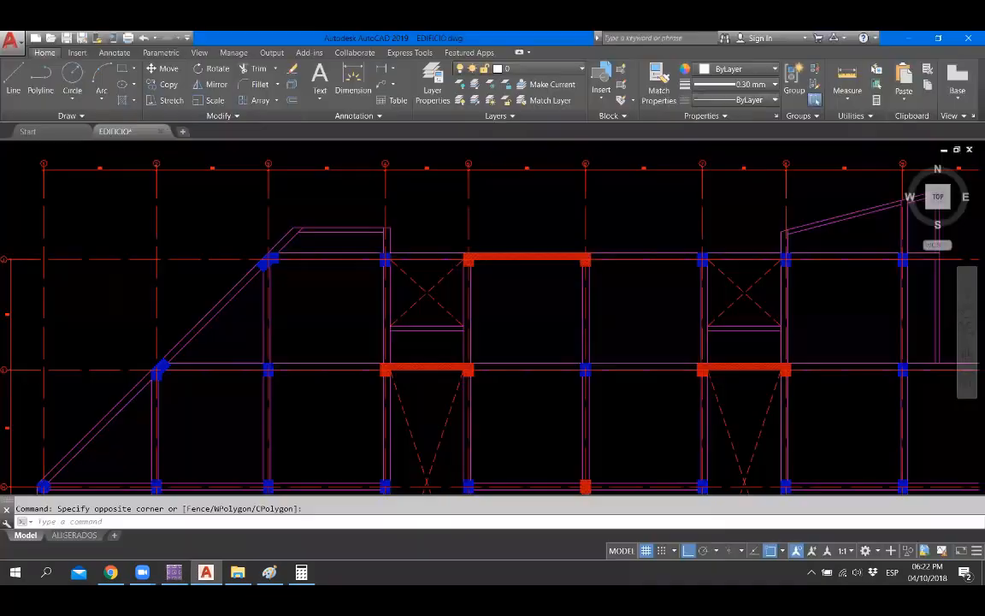
# Step: Place 2 x 2 m footings at grid points 9-C and 10-C, checking the column positions in the AutoCAD plan EDIFICIO
pyautogui.scroll(-5, 655, 324)
pyautogui.scroll(6, 479, 387)
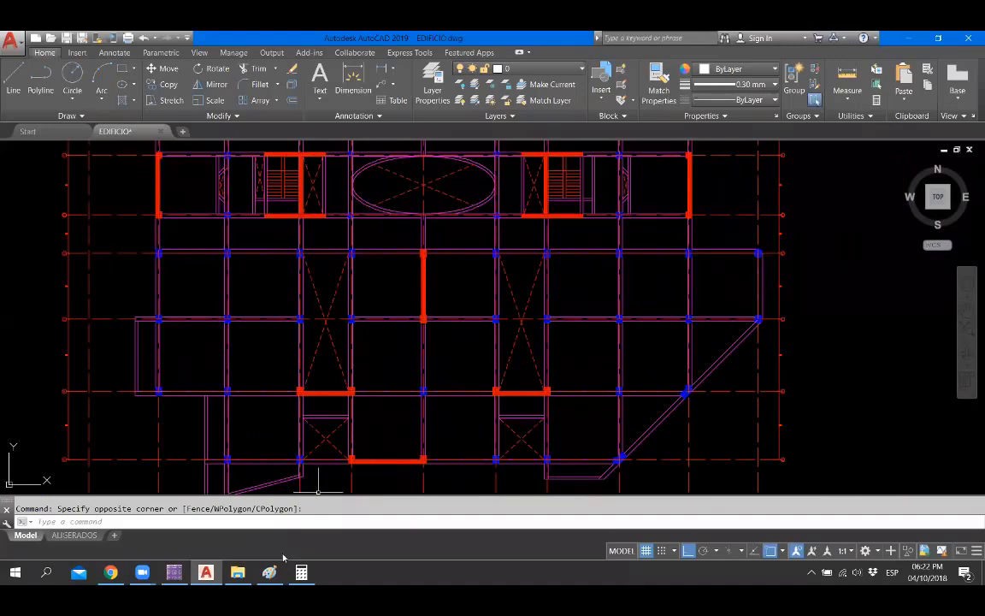
pyautogui.click(174, 572)
pyautogui.click(206, 572)
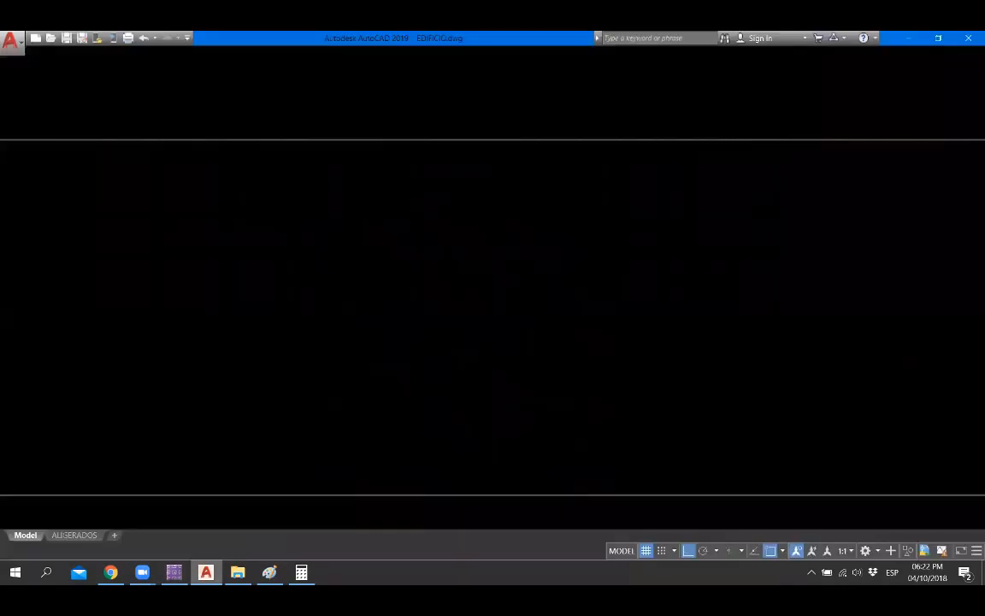
pyautogui.click(175, 572)
pyautogui.click(666, 385)
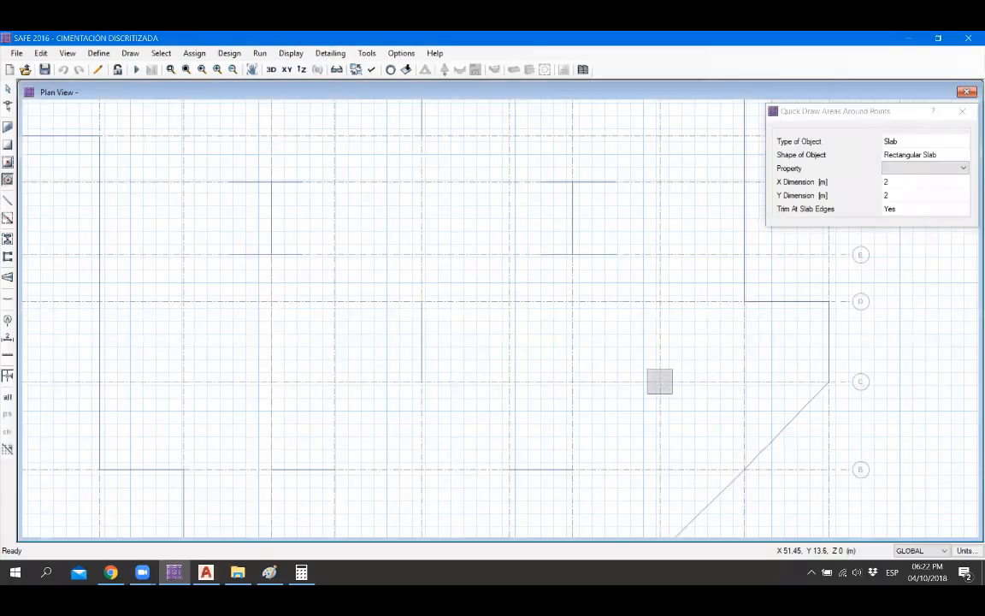
pyautogui.click(206, 573)
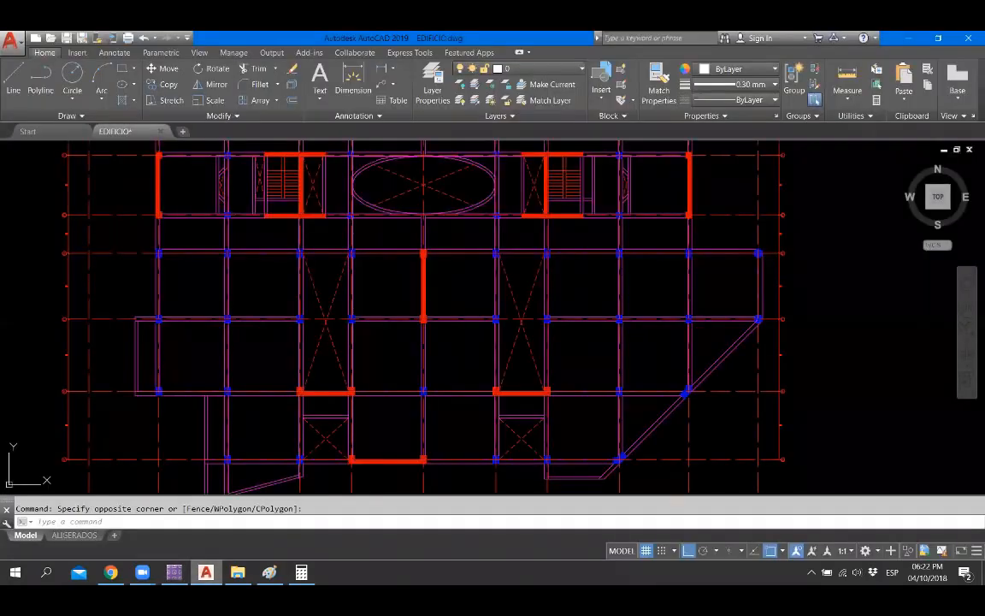
pyautogui.hotkey('alt', 'Tab')
pyautogui.click(741, 384)
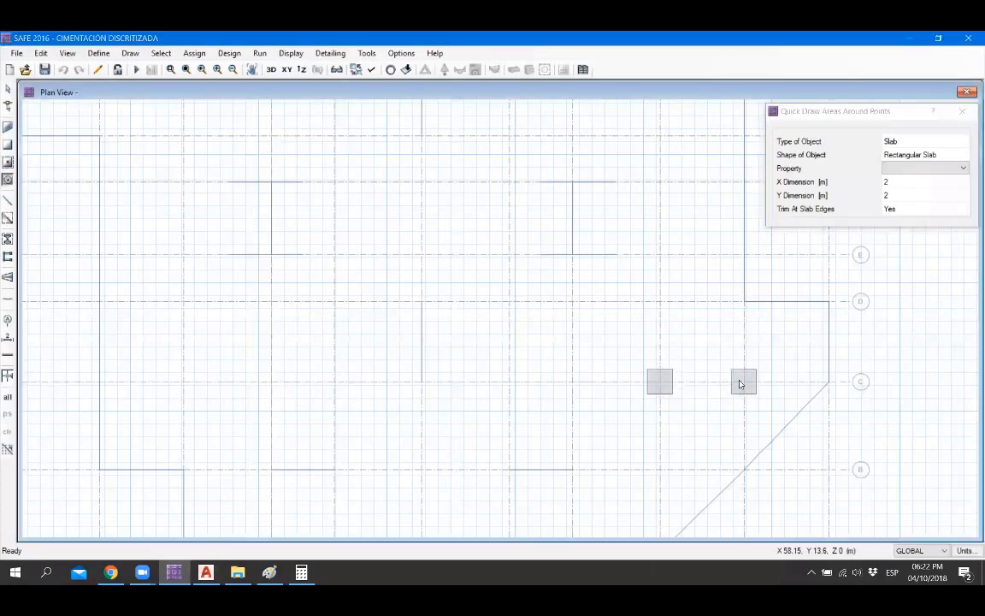
# Step: Add a 2 x 2 m footing at grid point 9-B, following the AutoCAD column plan
pyautogui.click(269, 572)
pyautogui.click(175, 573)
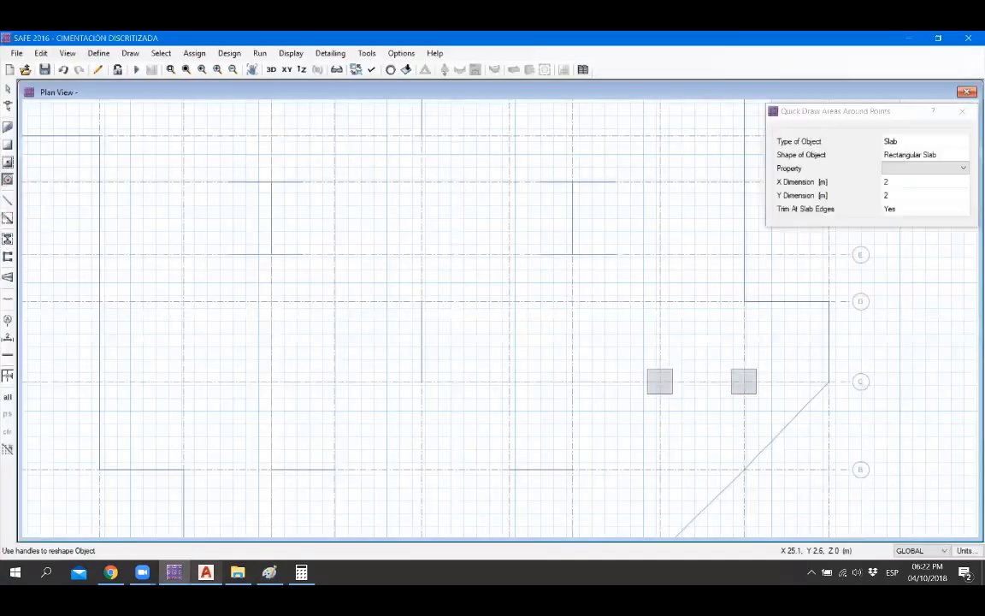
pyautogui.click(206, 573)
pyautogui.click(206, 572)
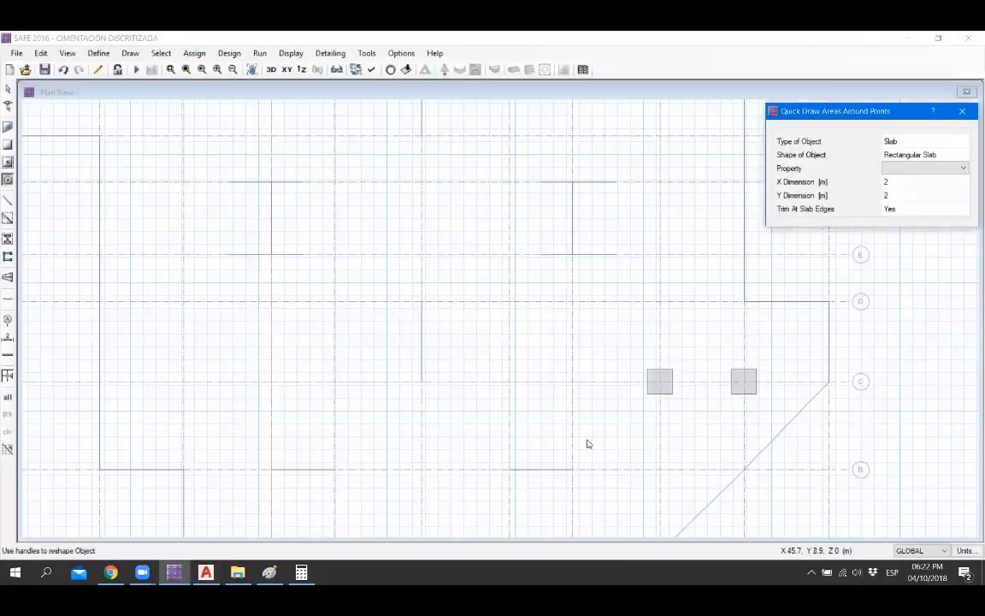
pyautogui.click(662, 470)
# Step: Check the AutoCAD plan and place 2 x 2 m footings at grid points 8-C and 7-C in SAFE
pyautogui.click(206, 572)
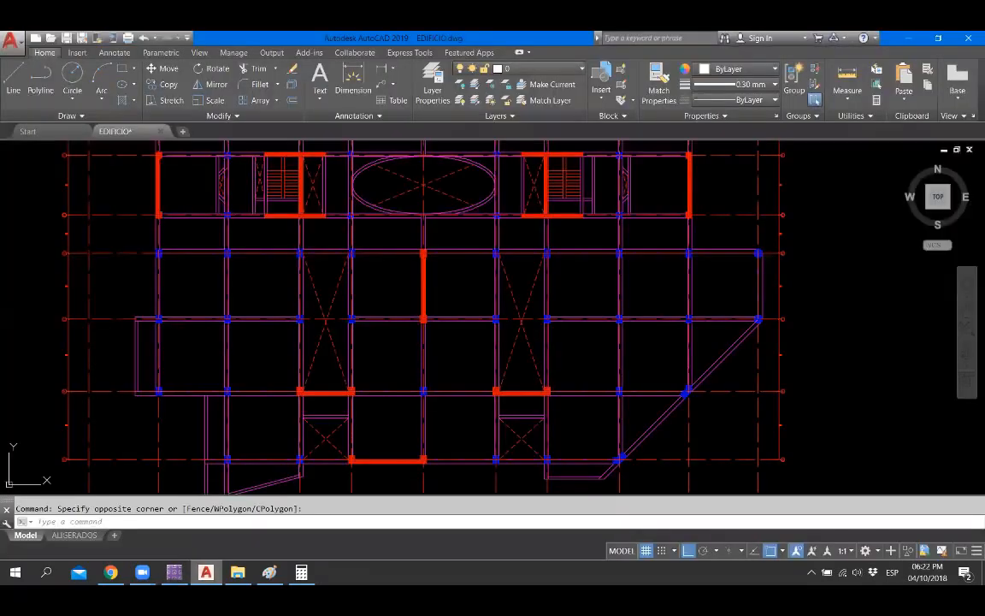
pyautogui.hotkey('alt', 'Tab')
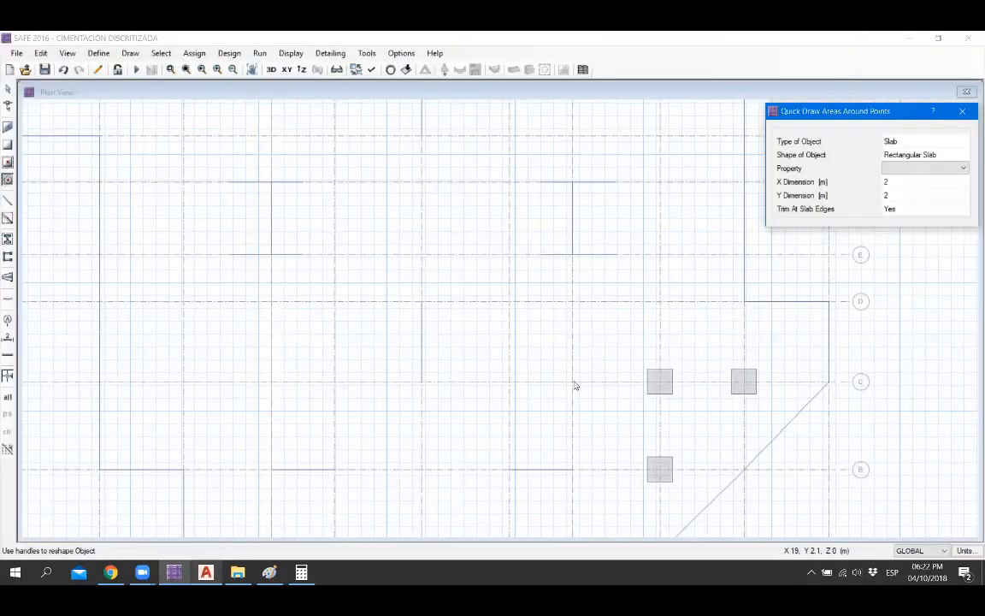
pyautogui.click(574, 382)
pyautogui.click(508, 384)
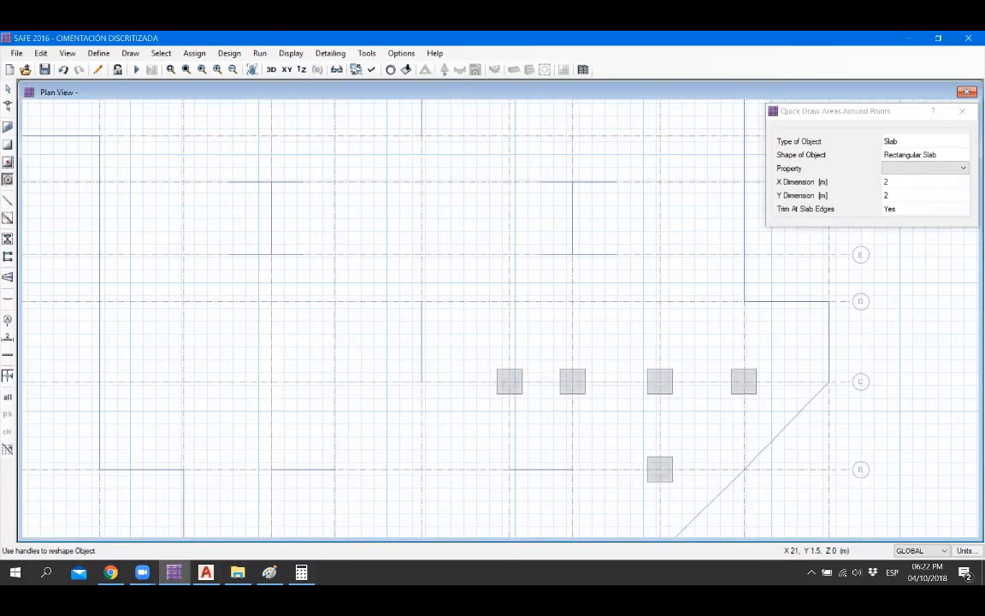
# Step: Place 2 x 2 m footings along axis D at grid points 7, 8 and 9, comparing with the AutoCAD columns
pyautogui.hotkey('alt', 'Tab')
pyautogui.hotkey('alt', 'Tab')
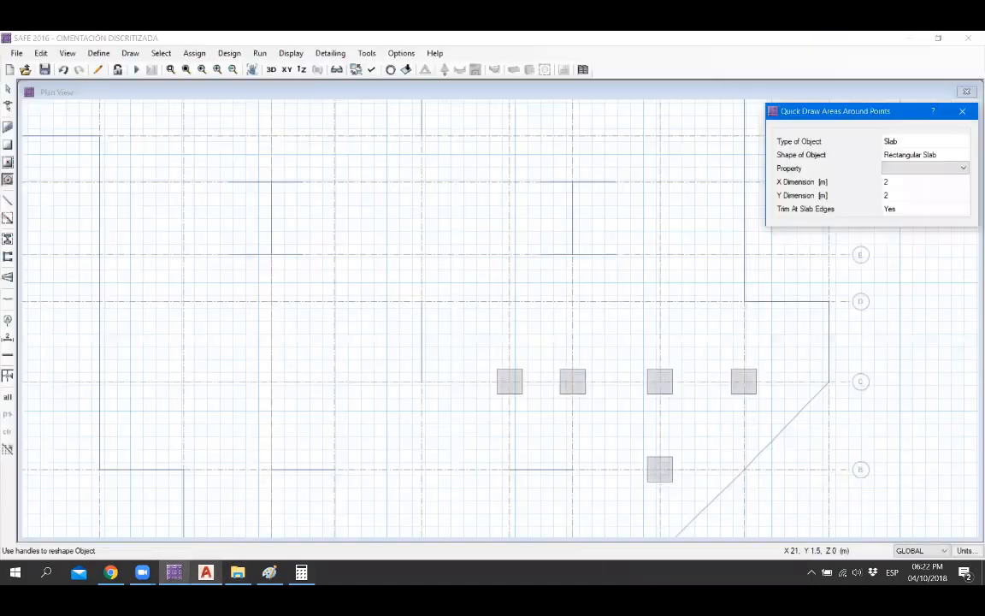
pyautogui.hotkey('alt', 'Tab')
pyautogui.hotkey('alt', 'Tab')
pyautogui.click(510, 301)
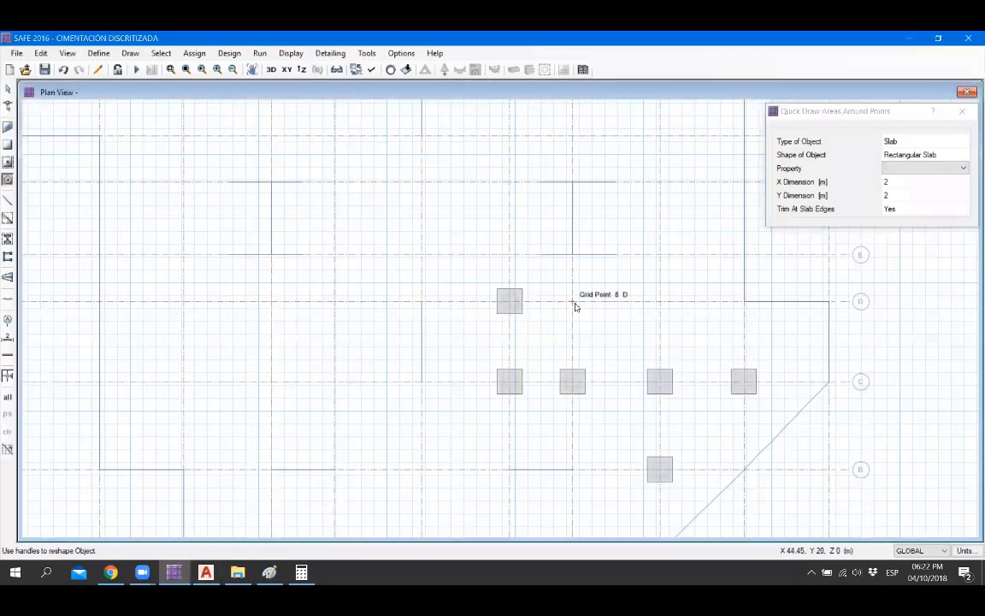
pyautogui.click(574, 302)
pyautogui.hotkey('alt', 'Tab')
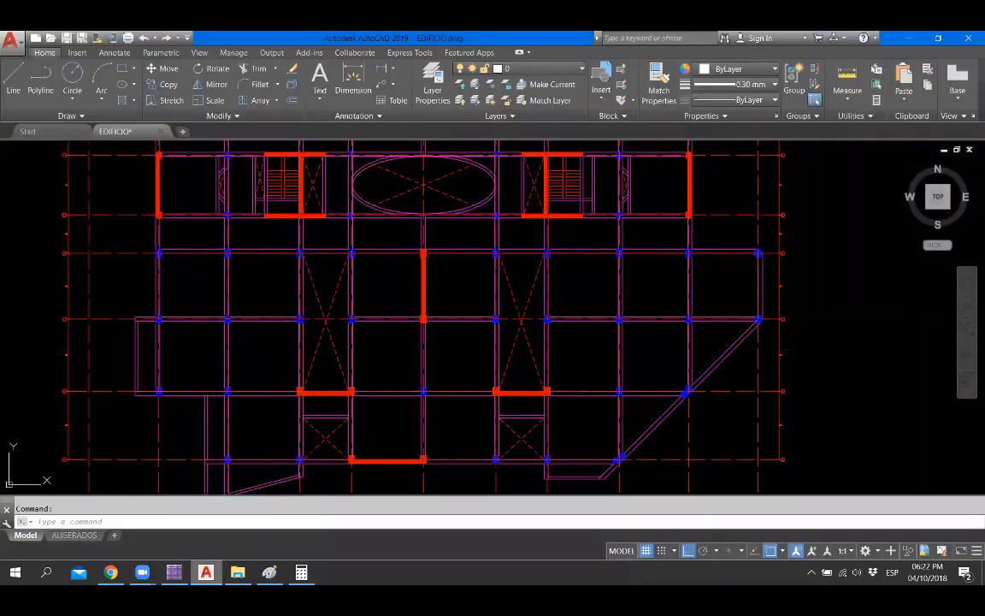
pyautogui.hotkey('alt', 'Tab')
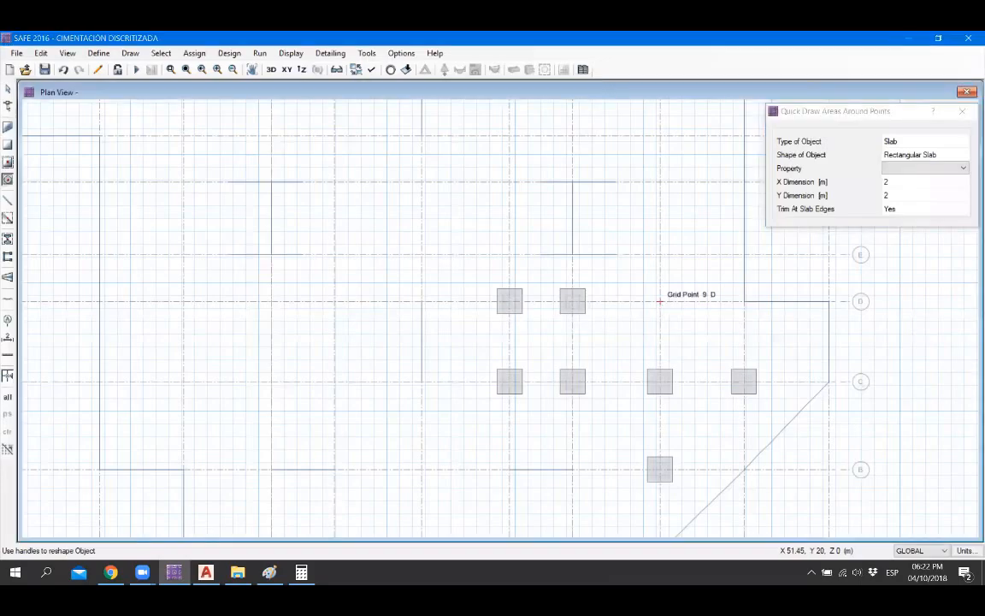
pyautogui.hotkey('alt', 'Tab')
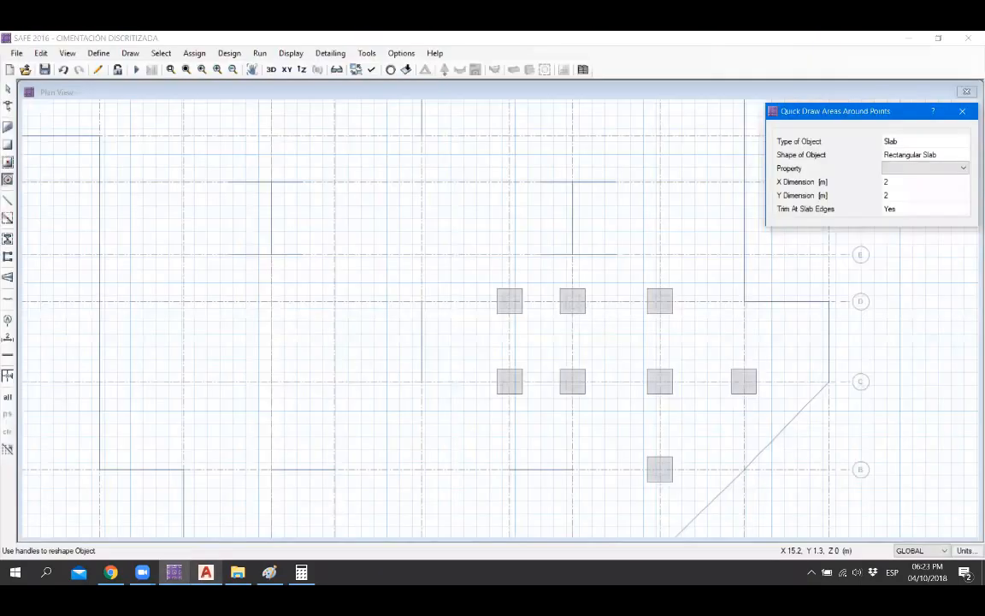
# Step: Add 2 x 2 m footings at grid points 6-B, 5-C and 5-D, using the AutoCAD plan as reference
pyautogui.hotkey('alt', 'Tab')
pyautogui.hotkey('alt', 'Tab')
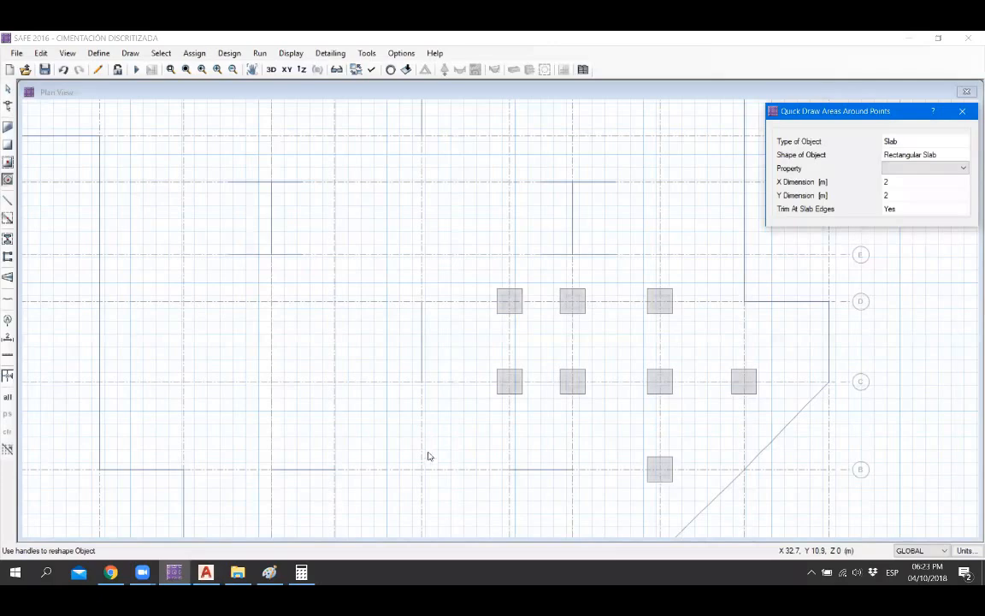
pyautogui.hotkey('alt', 'Tab')
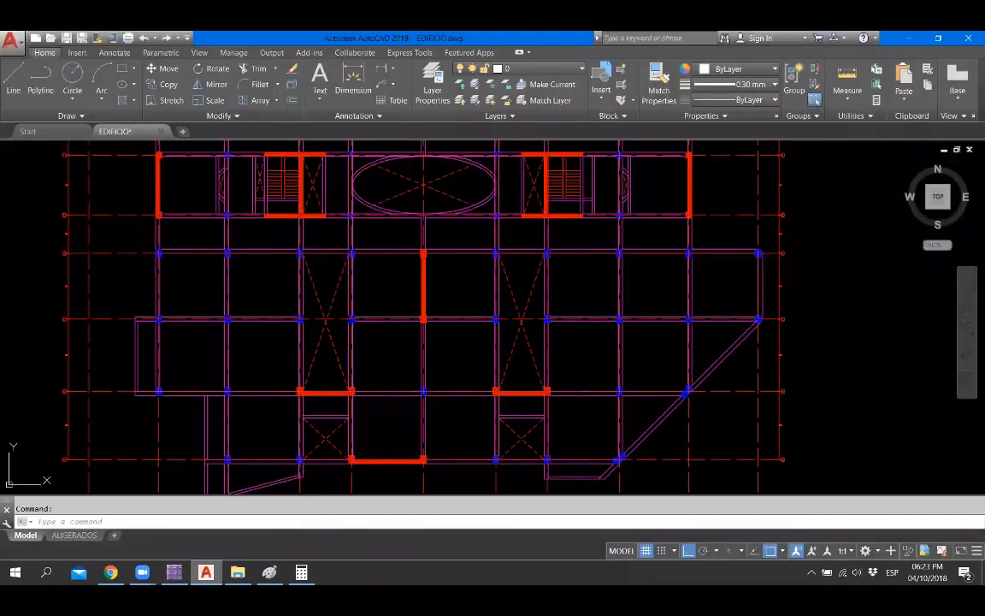
pyautogui.hotkey('alt', 'Tab')
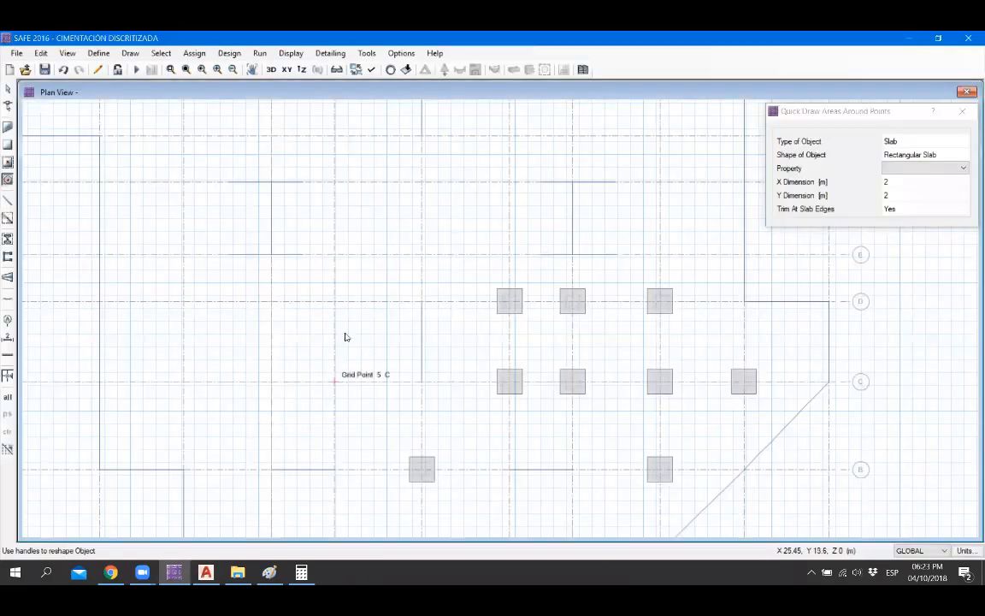
# Step: Place 2 x 2 m footings on axes C and D at grid lines 4 and 3, matching the AutoCAD columns
pyautogui.hotkey('alt', 'Tab')
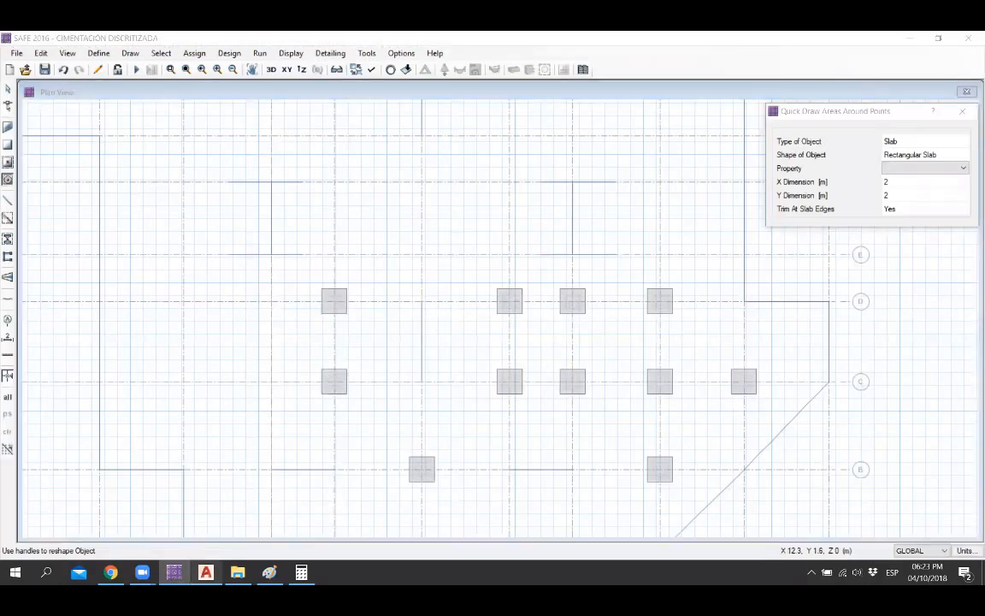
pyautogui.hotkey('alt', 'Tab')
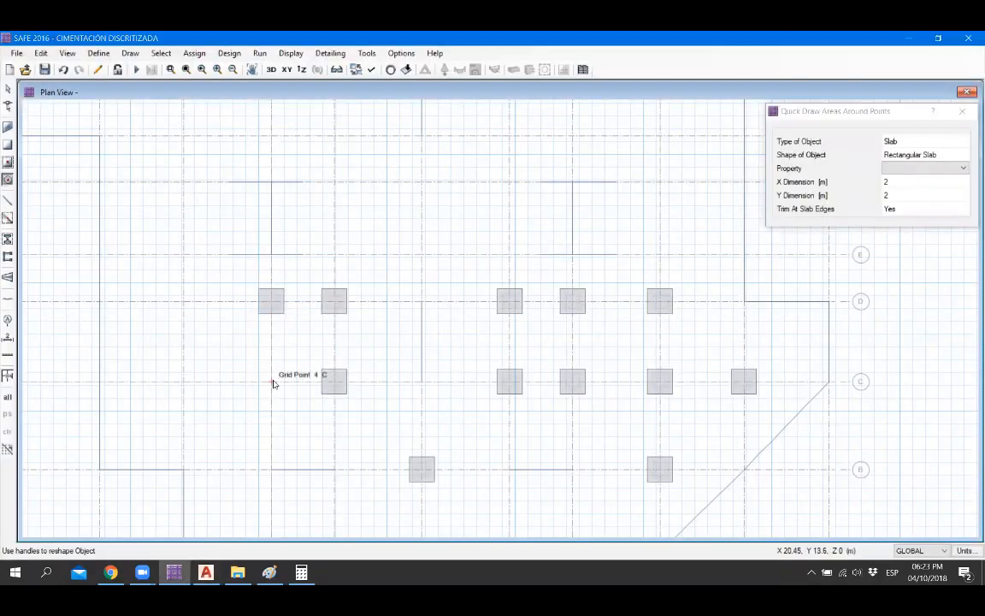
pyautogui.hotkey('alt', 'Tab')
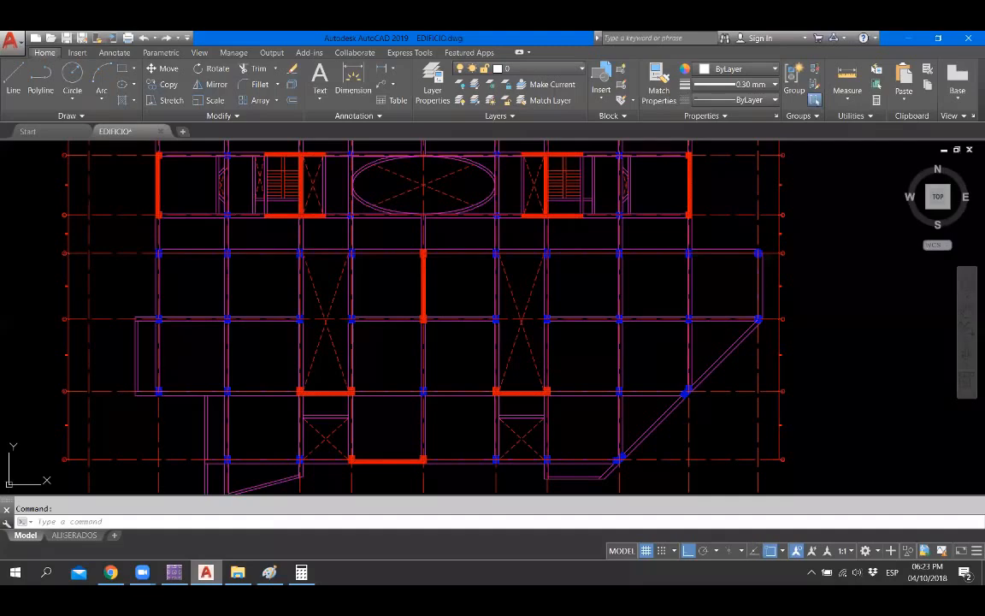
pyautogui.hotkey('alt', 'Tab')
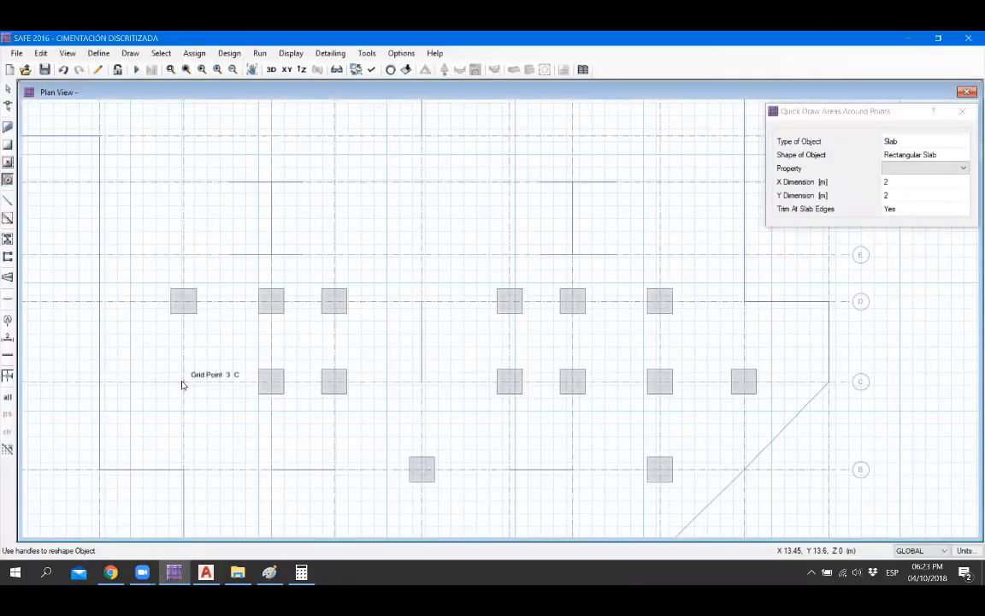
# Step: Compare the footings placed in SAFE with the column and wall layout in the AutoCAD plan EDIFICIO
pyautogui.hotkey('alt', 'Tab')
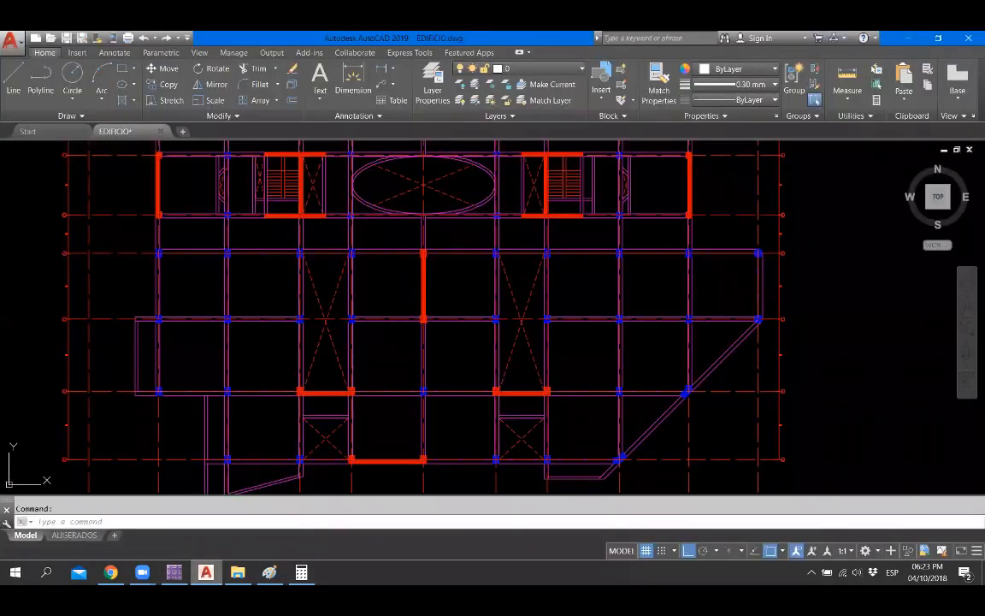
pyautogui.hotkey('alt', 'Tab')
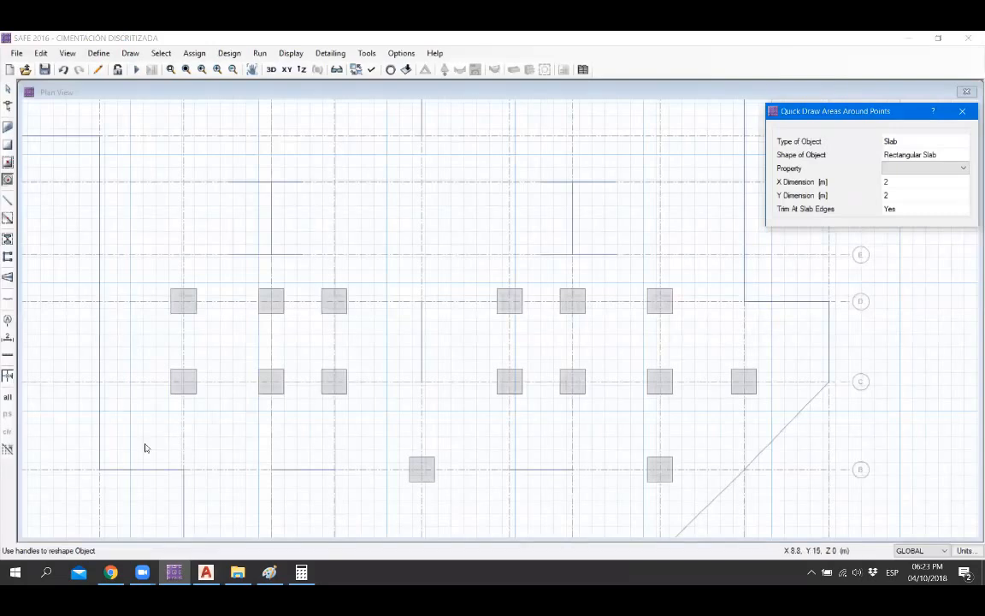
pyautogui.hotkey('alt', 'Tab')
pyautogui.hotkey('alt', 'Tab')
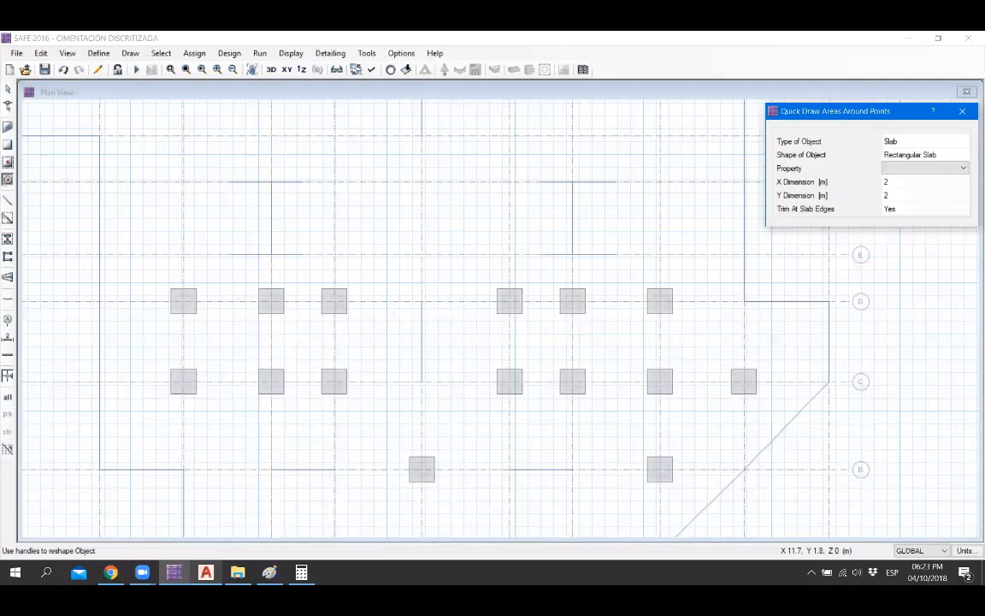
pyautogui.hotkey('alt', 'Tab')
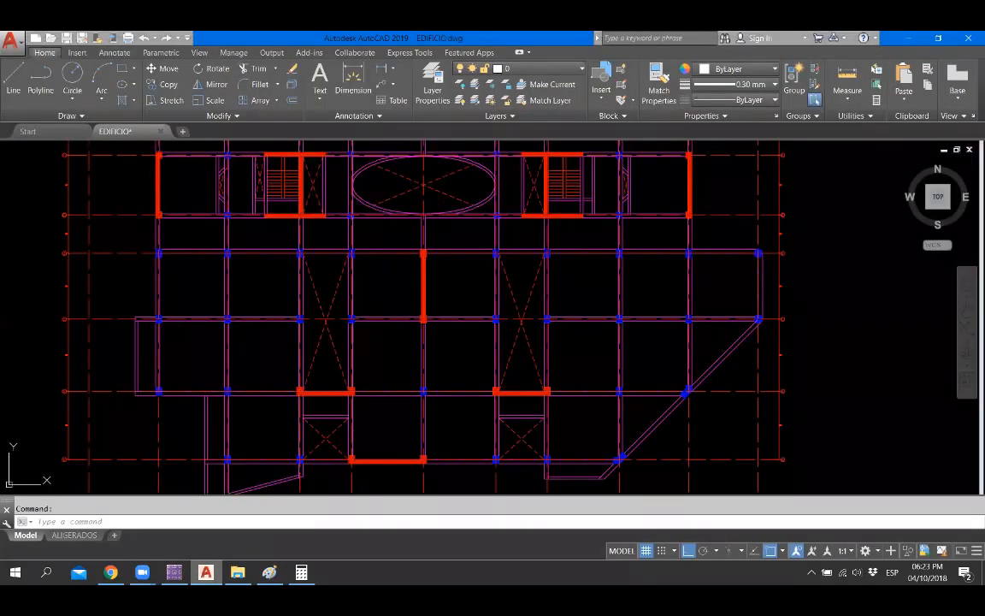
pyautogui.hotkey('alt', 'Tab')
pyautogui.hotkey('alt', 'Tab')
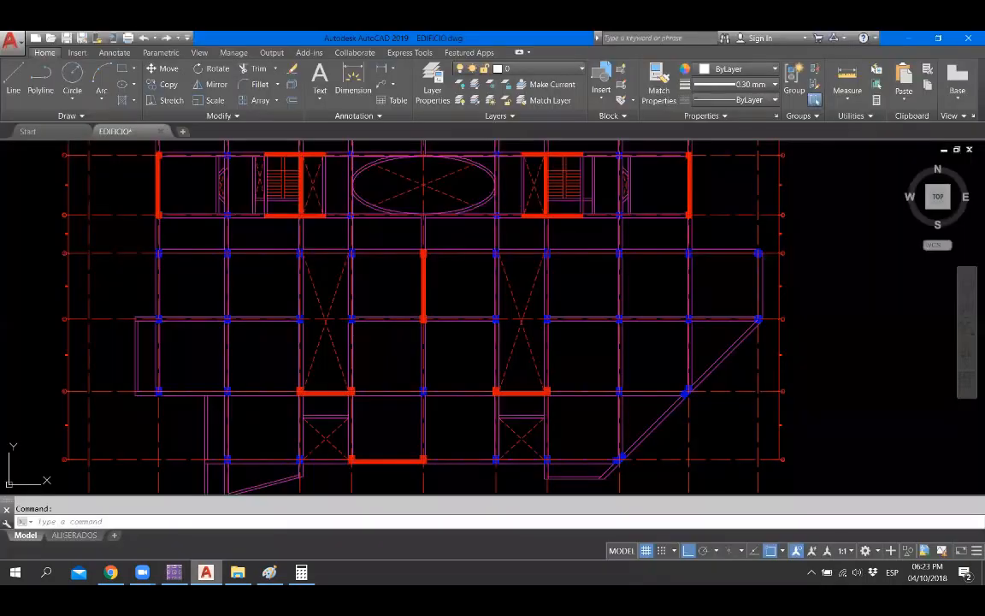
pyautogui.hotkey('alt', 'Tab')
pyautogui.hotkey('alt', 'Tab')
pyautogui.hotkey('alt', 'Tab')
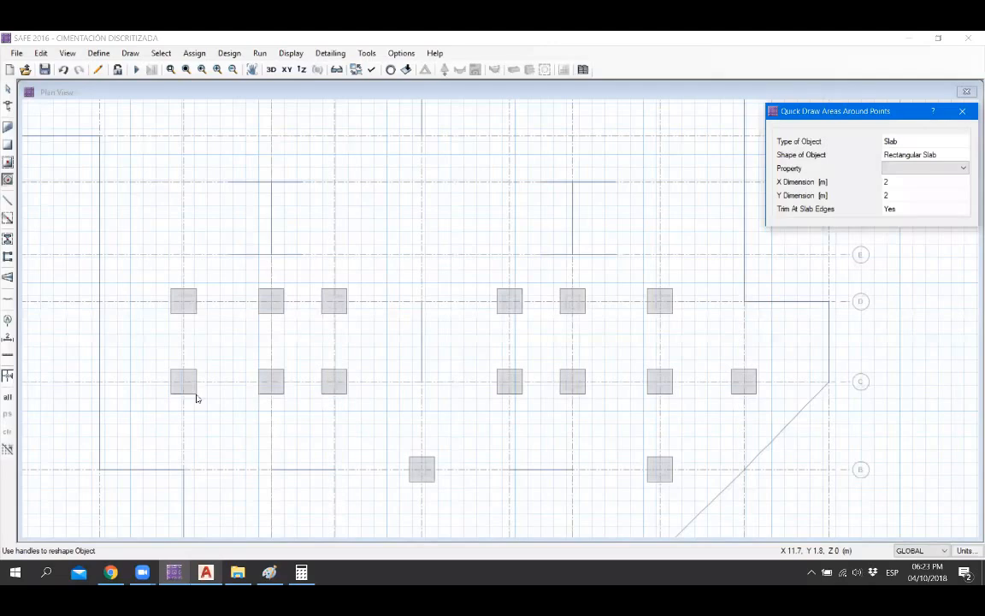
pyautogui.scroll(-1, 210, 402)
pyautogui.scroll(1, 265, 493)
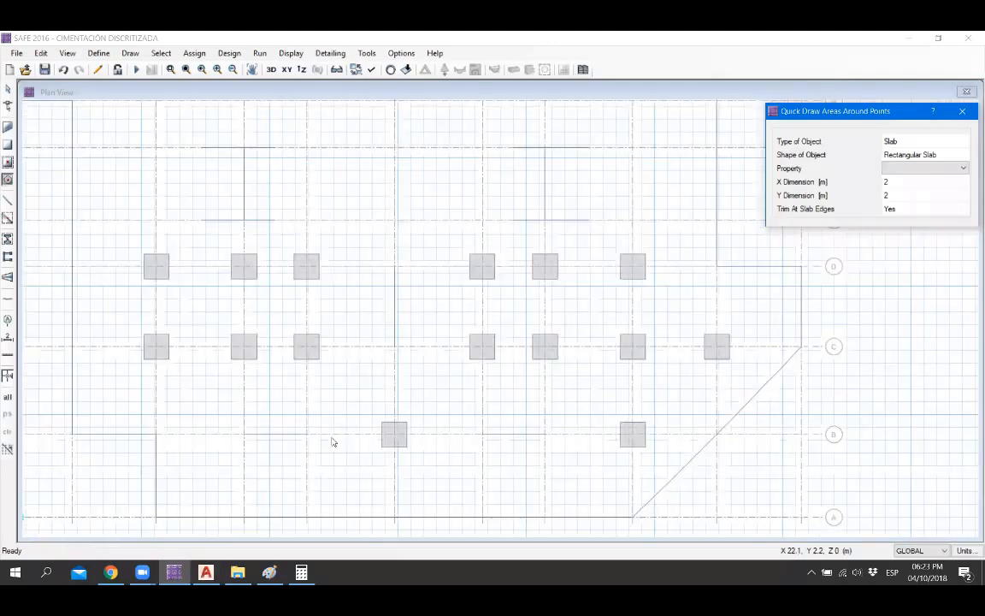
# Step: Close the footing drawing settings and undo the stray footing overlapping the one at grid point 3-D
pyautogui.click(963, 110)
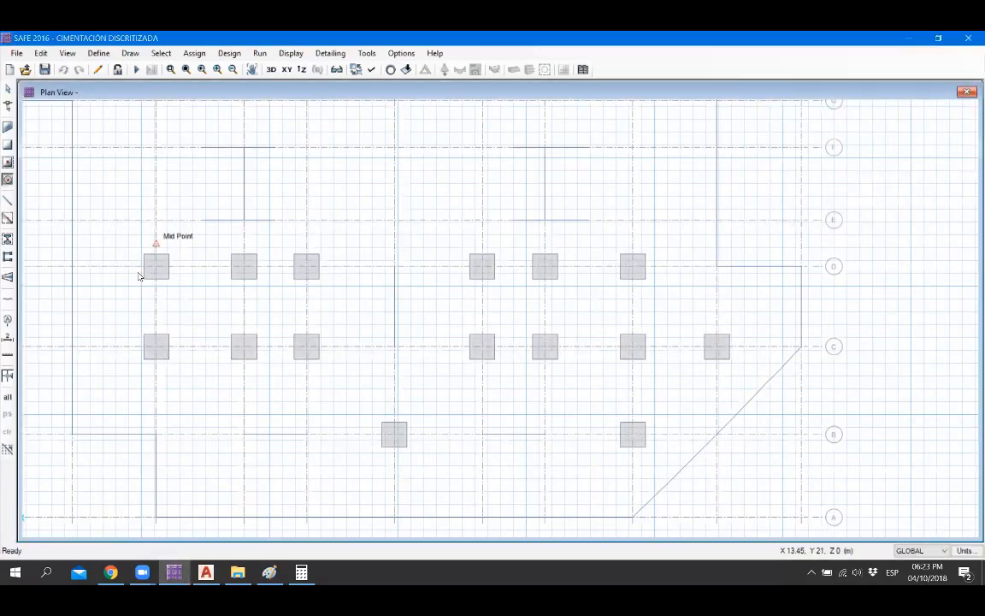
pyautogui.scroll(2, 139, 276)
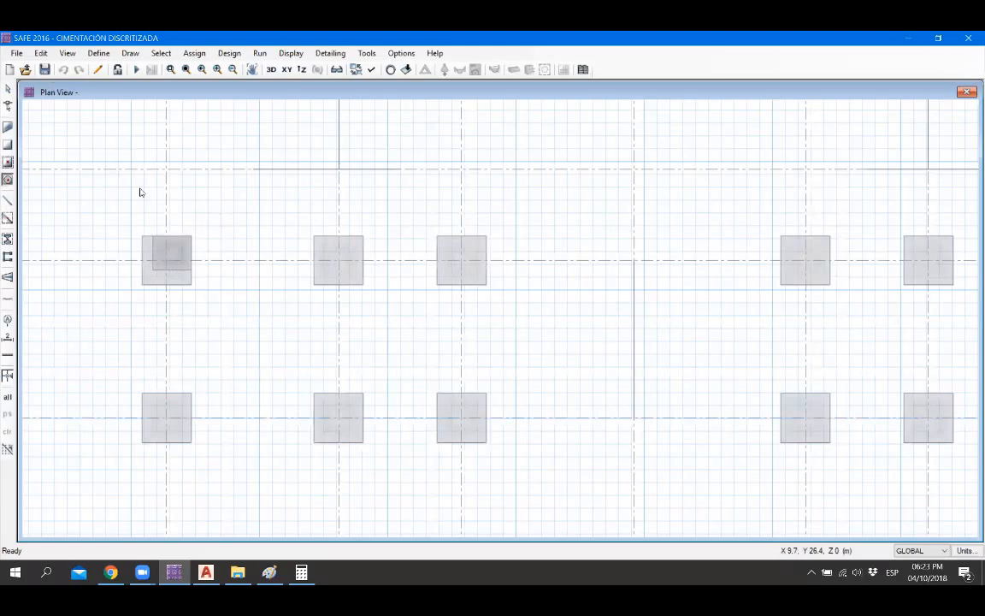
pyautogui.click(62, 72)
pyautogui.click(172, 399)
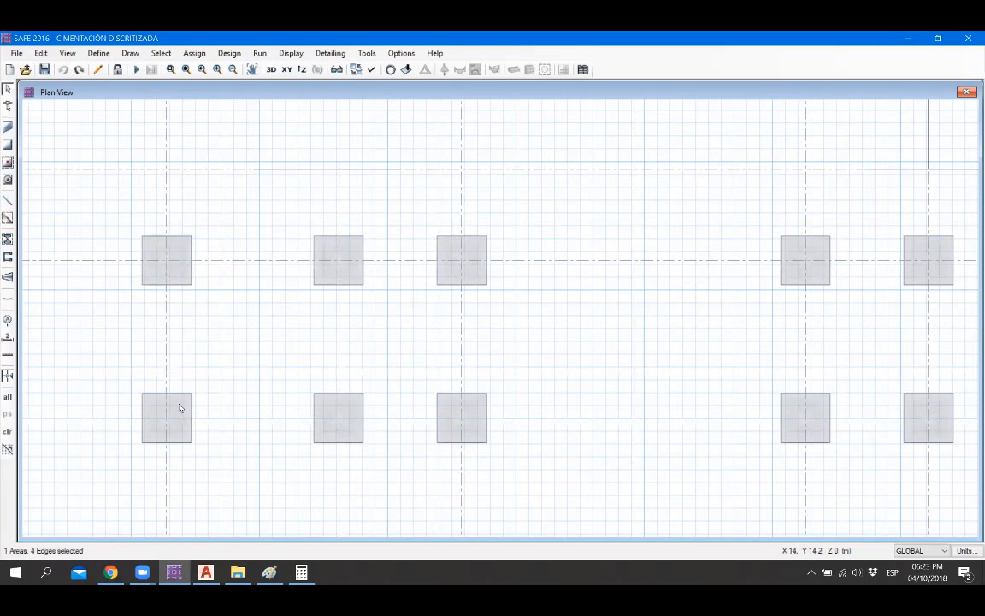
pyautogui.click(179, 405)
pyautogui.click(334, 396)
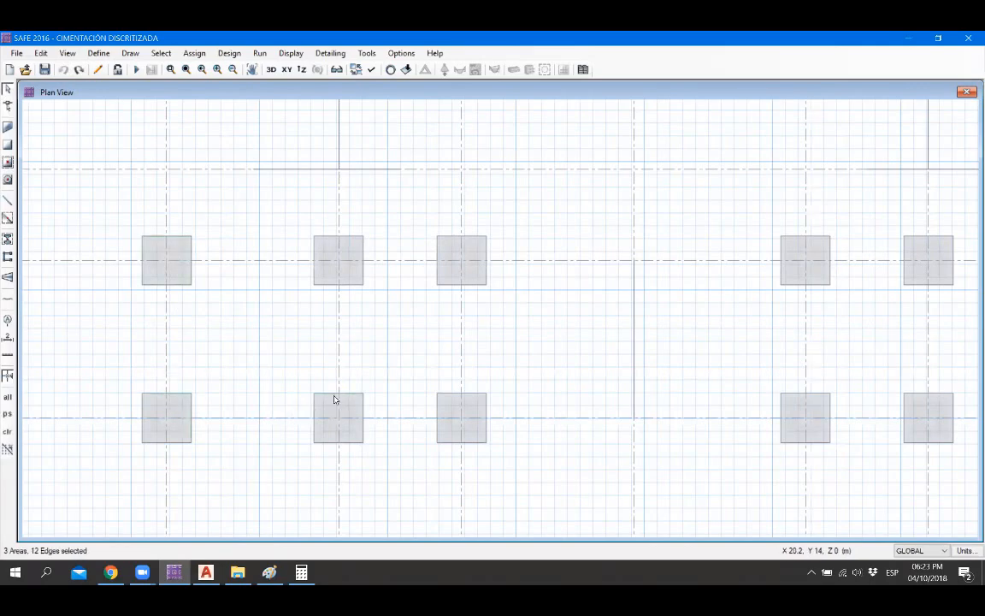
pyautogui.click(7, 430)
# Step: Select all footings that use the slab property CIMENTACIÓN (H=0.70)
pyautogui.click(161, 53)
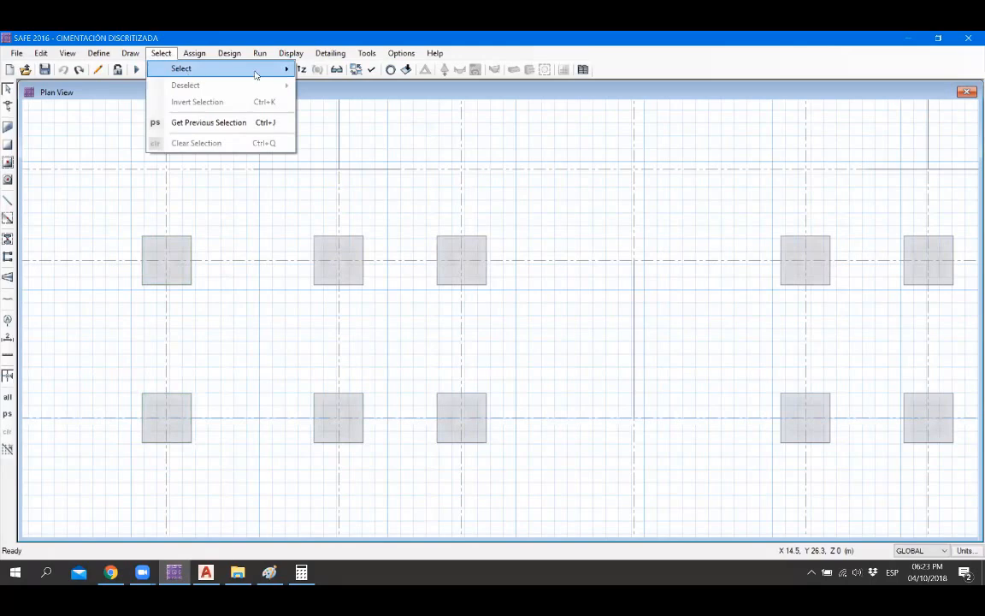
pyautogui.moveTo(255, 74)
pyautogui.moveTo(428, 141)
pyautogui.click(496, 158)
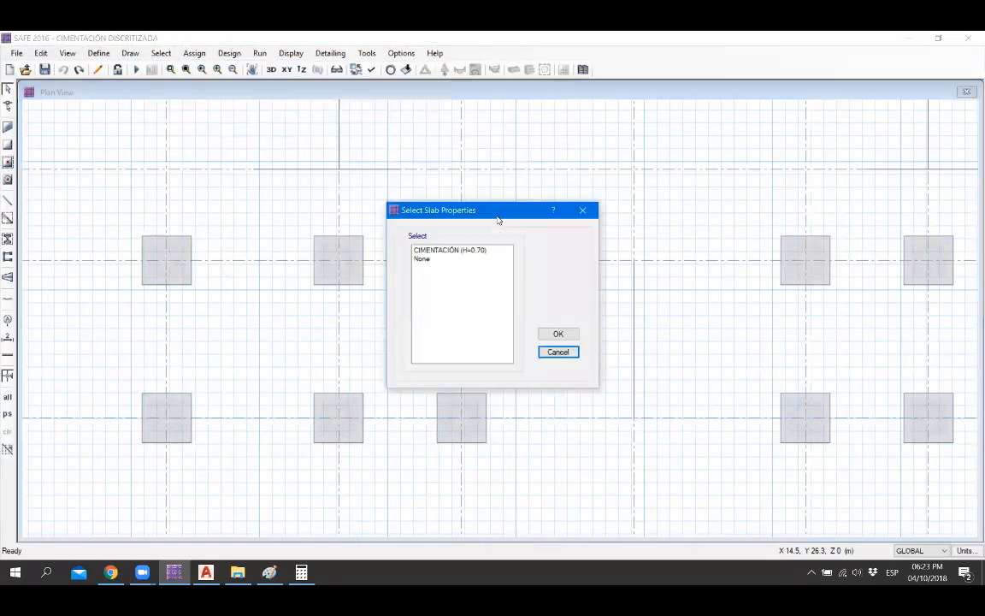
pyautogui.click(449, 250)
pyautogui.click(558, 333)
pyautogui.scroll(-1, 364, 282)
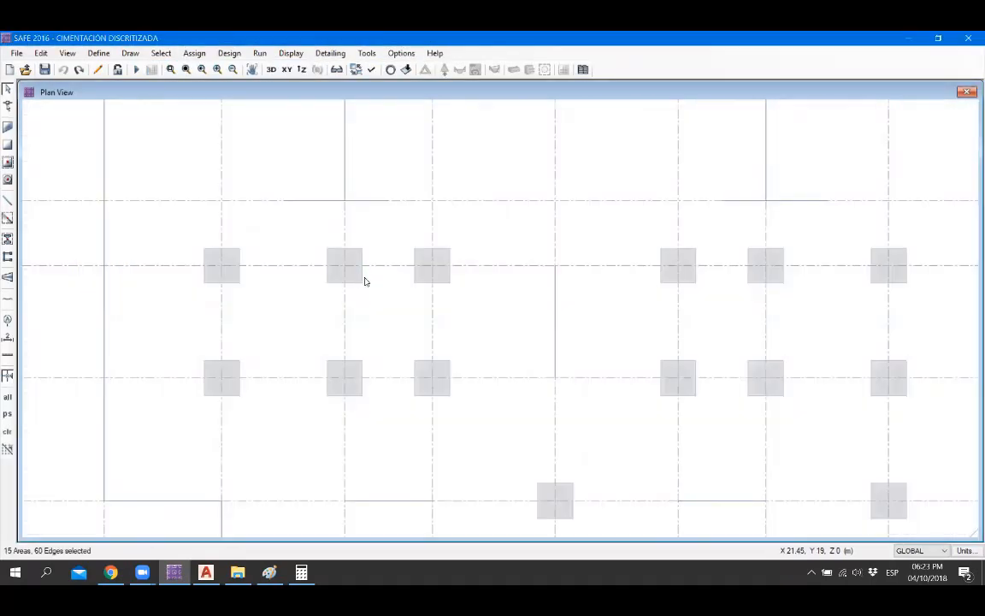
pyautogui.scroll(-1, 365, 281)
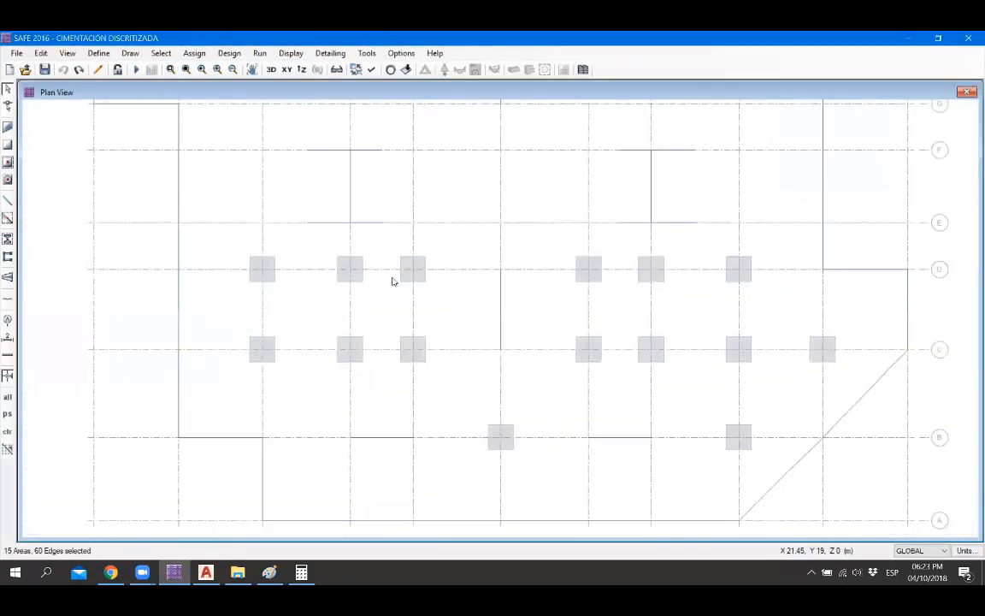
# Step: Assign the soil subgrade property SOIL1 to the selected footings
pyautogui.click(193, 53)
pyautogui.moveTo(240, 157)
pyautogui.click(402, 156)
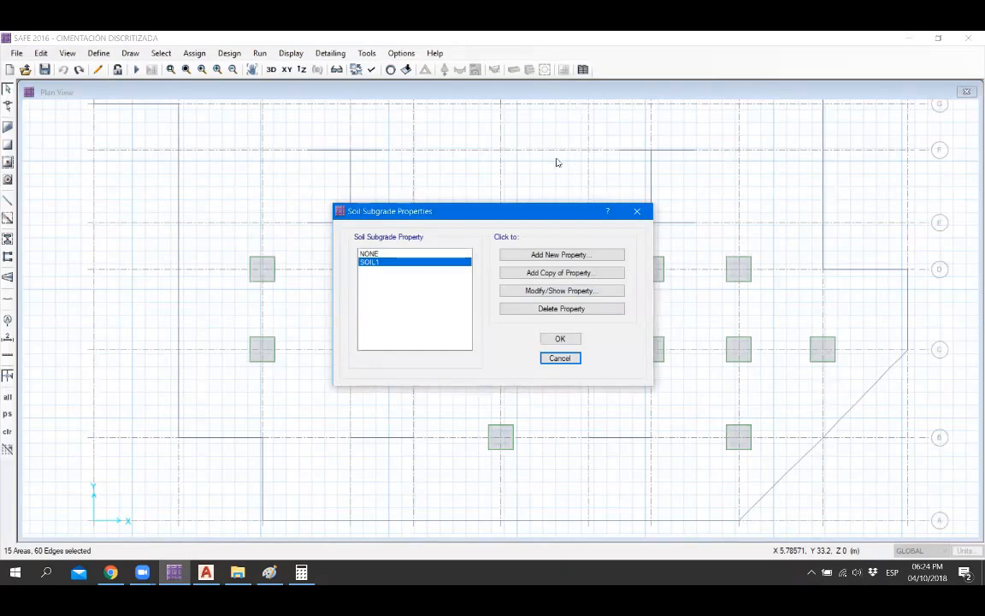
pyautogui.click(559, 338)
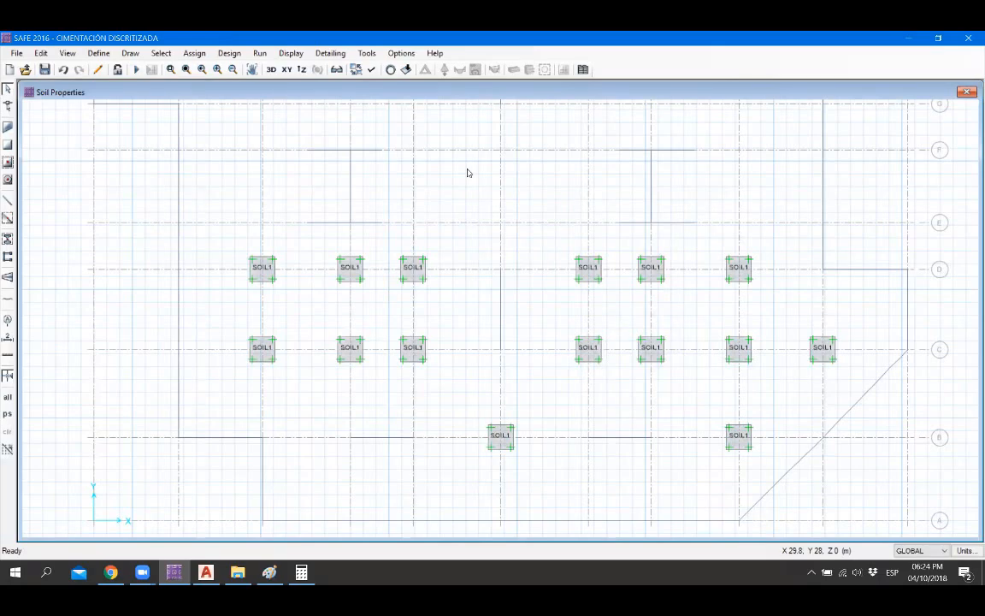
# Step: Run the analysis and return from the deformed shape to the plain plan view of the footings
pyautogui.click(137, 71)
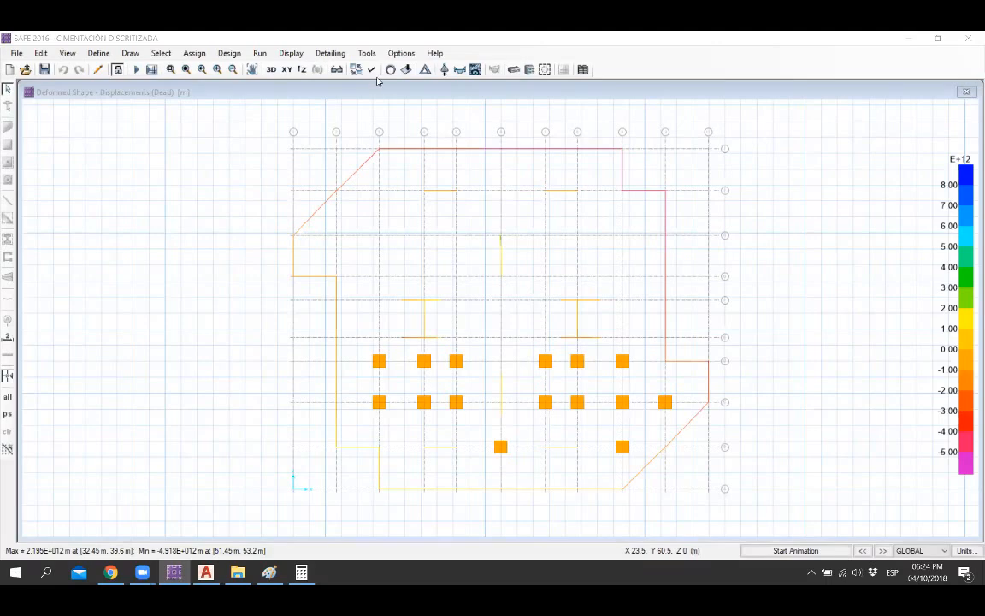
pyautogui.click(425, 77)
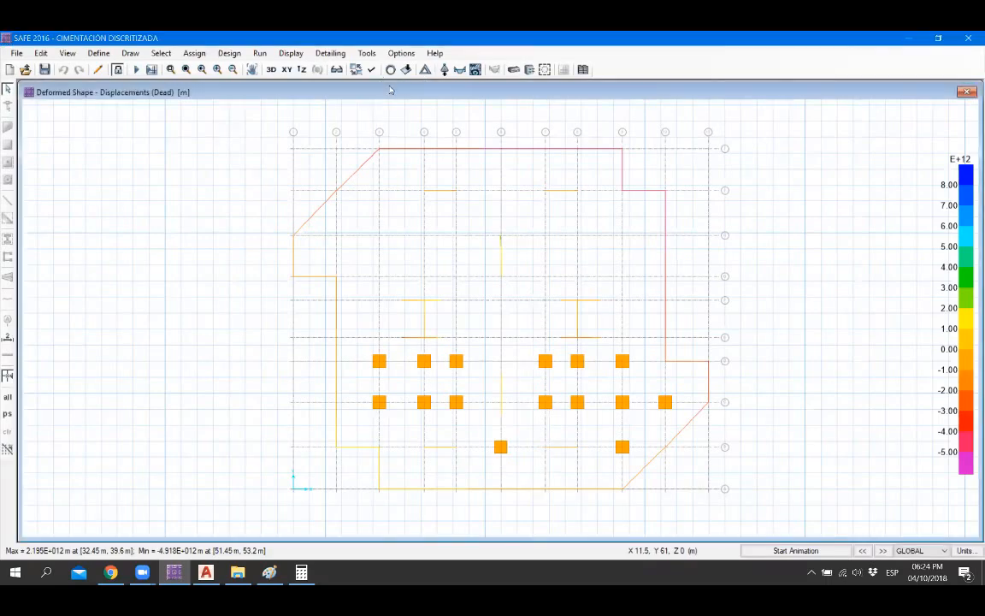
pyautogui.press('F4')
pyautogui.scroll(2, 480, 429)
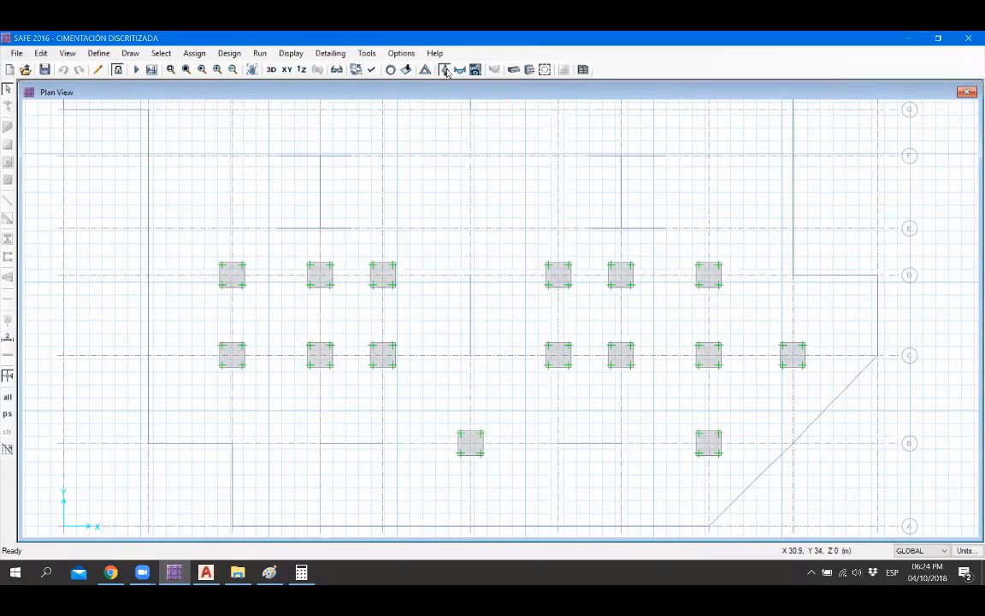
# Step: Display the soil pressure contours for load combination PRESIÓN 01 on the undeformed shape
pyautogui.click(445, 70)
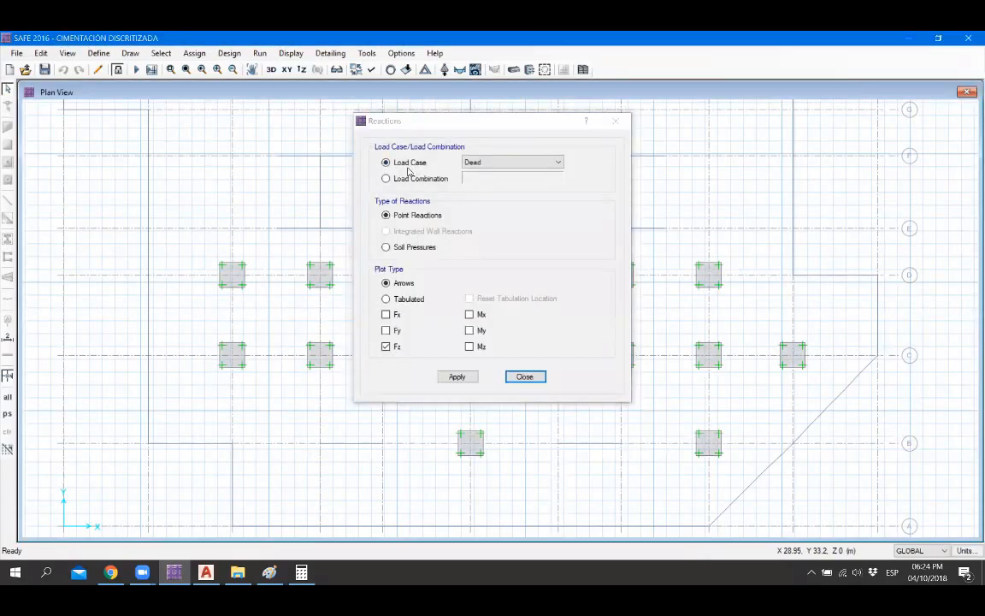
pyautogui.click(421, 179)
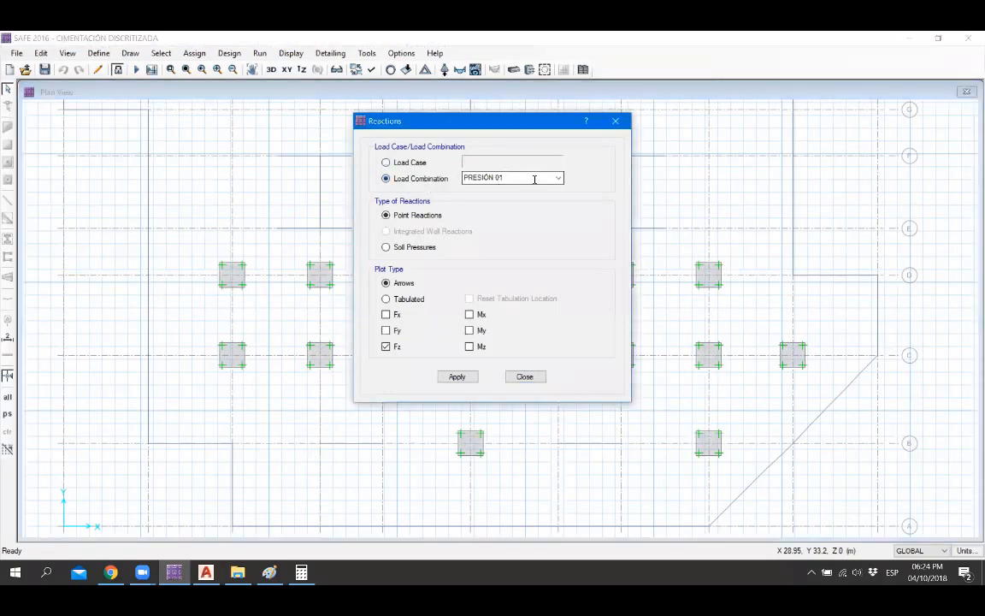
pyautogui.click(397, 248)
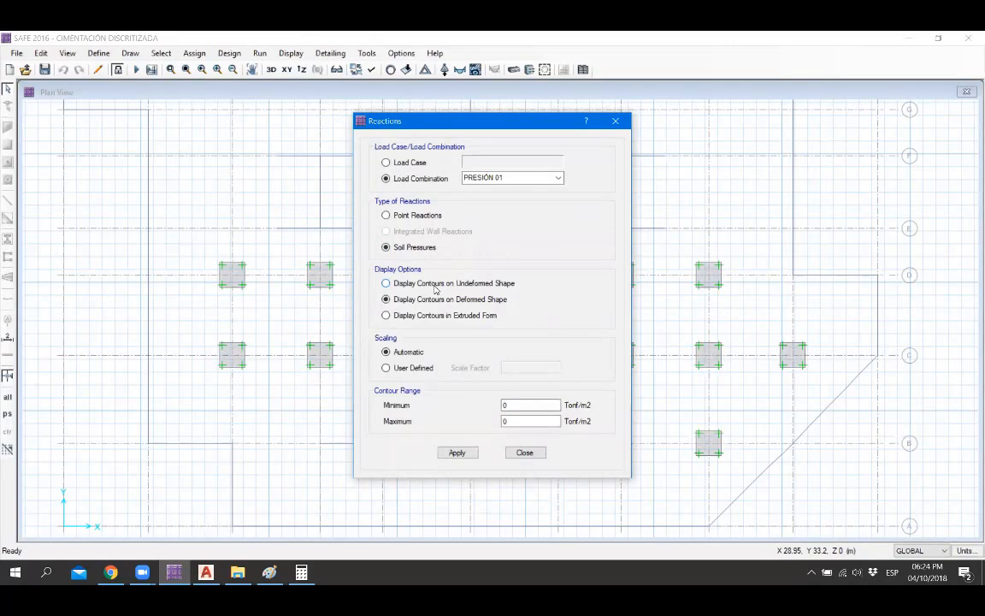
pyautogui.click(435, 284)
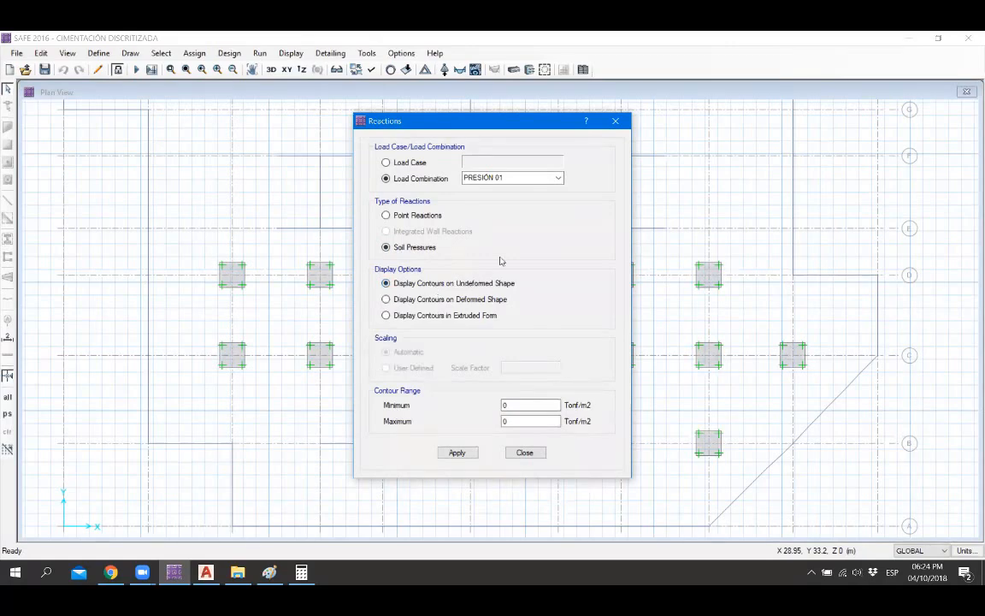
pyautogui.click(458, 453)
pyautogui.click(528, 453)
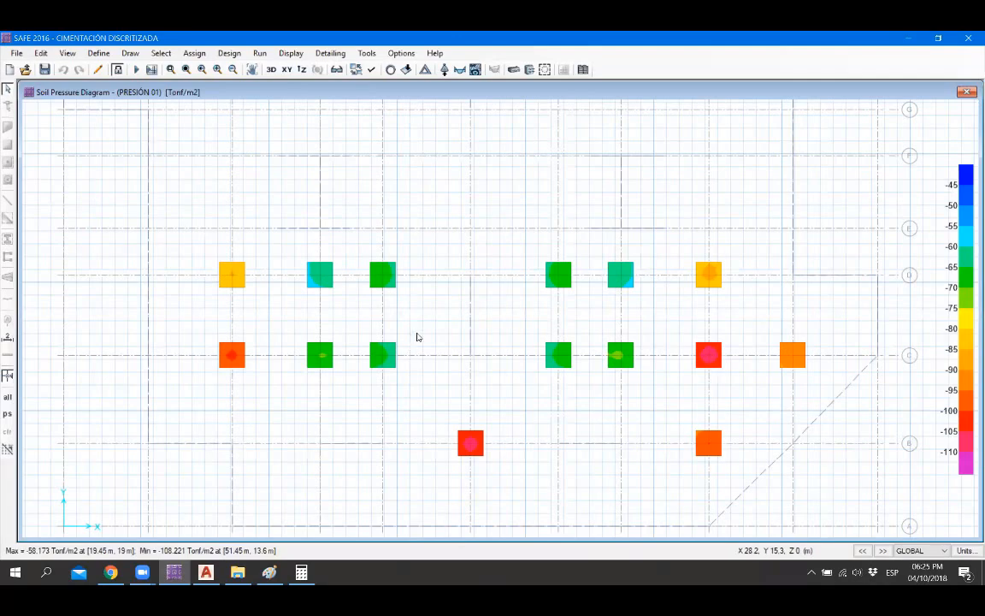
pyautogui.moveTo(535, 171); pyautogui.dragTo(523, 161, button='middle')
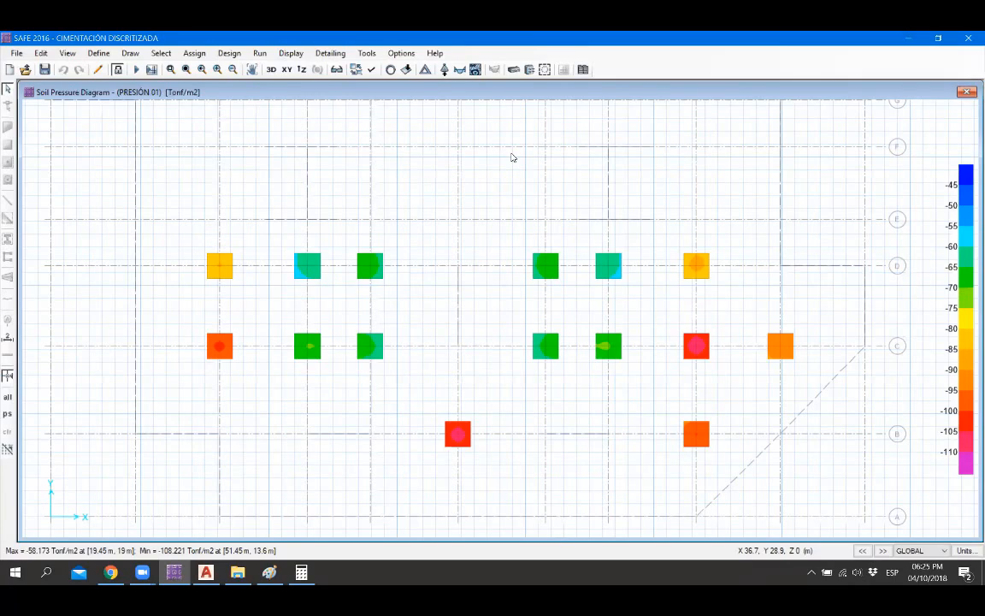
# Step: Switch to Paint and start a blank canvas without saving the previous soil stress table
pyautogui.click(270, 572)
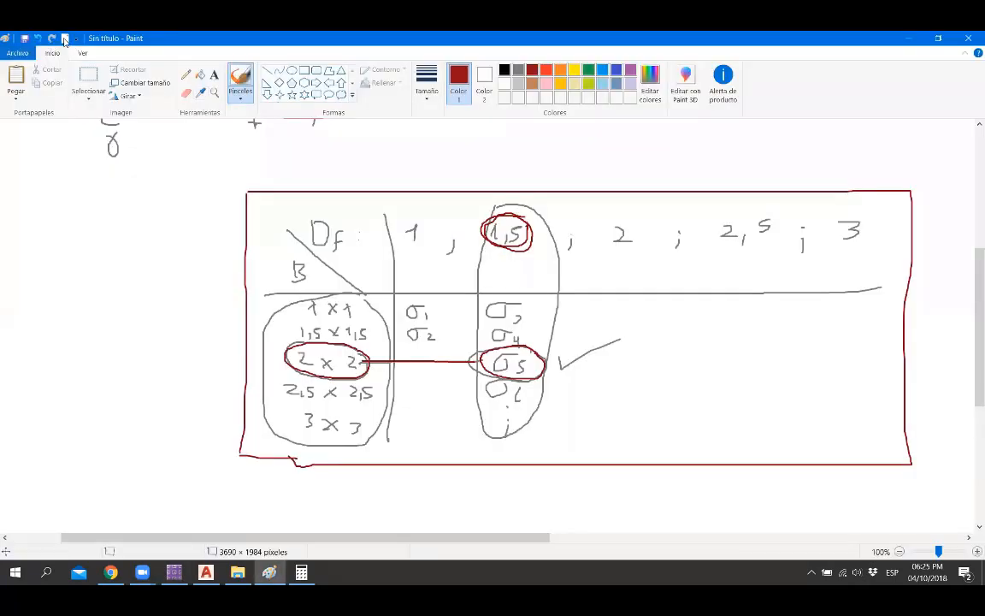
pyautogui.click(64, 39)
pyautogui.click(466, 281)
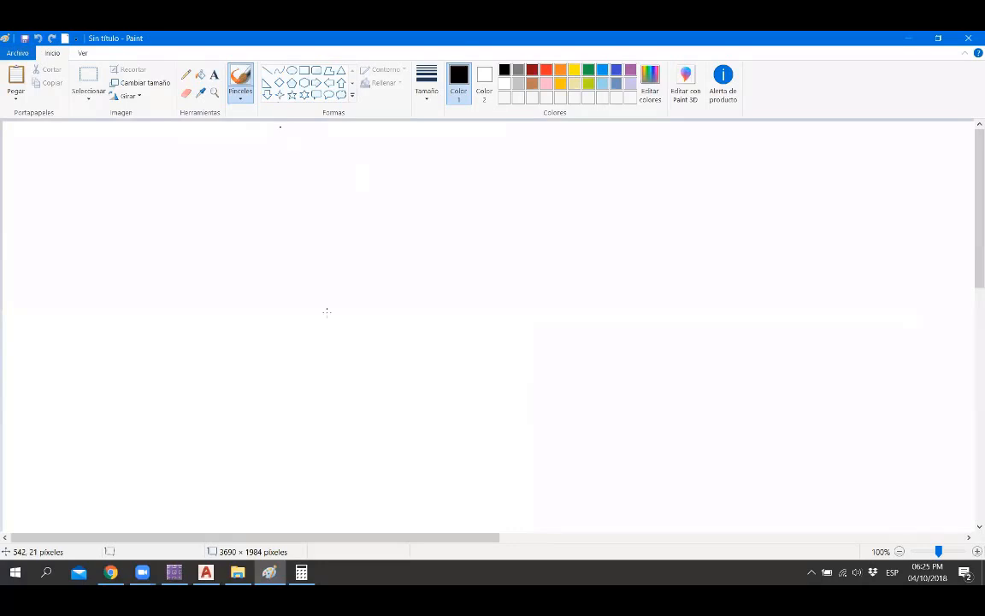
# Step: Sketch a column on a triangular support and, beside it, a tilted slab with a rotation arrow and an irregular outline around it
pyautogui.moveTo(325, 340)
pyautogui.mouseDown()
pyautogui.moveTo(346, 314)
pyautogui.moveTo(370, 342)
pyautogui.moveTo(321, 343)
pyautogui.mouseUp()
pyautogui.moveTo(345, 160); pyautogui.dragTo(347, 306)
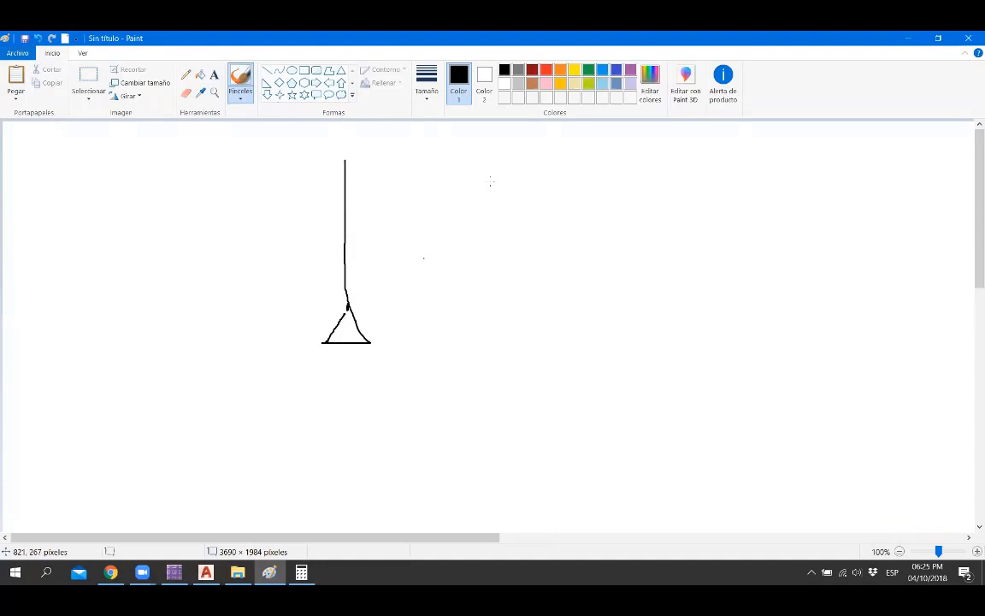
pyautogui.moveTo(505, 318)
pyautogui.mouseDown()
pyautogui.moveTo(512, 316)
pyautogui.moveTo(500, 322)
pyautogui.mouseUp()
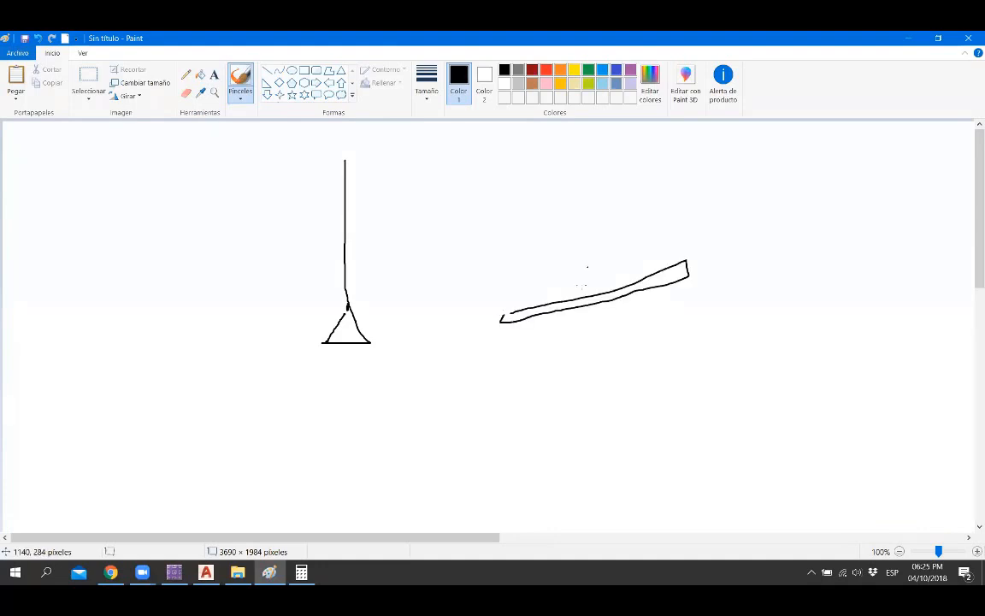
pyautogui.moveTo(582, 285)
pyautogui.mouseDown()
pyautogui.moveTo(599, 258)
pyautogui.moveTo(625, 272)
pyautogui.moveTo(631, 263)
pyautogui.mouseUp()
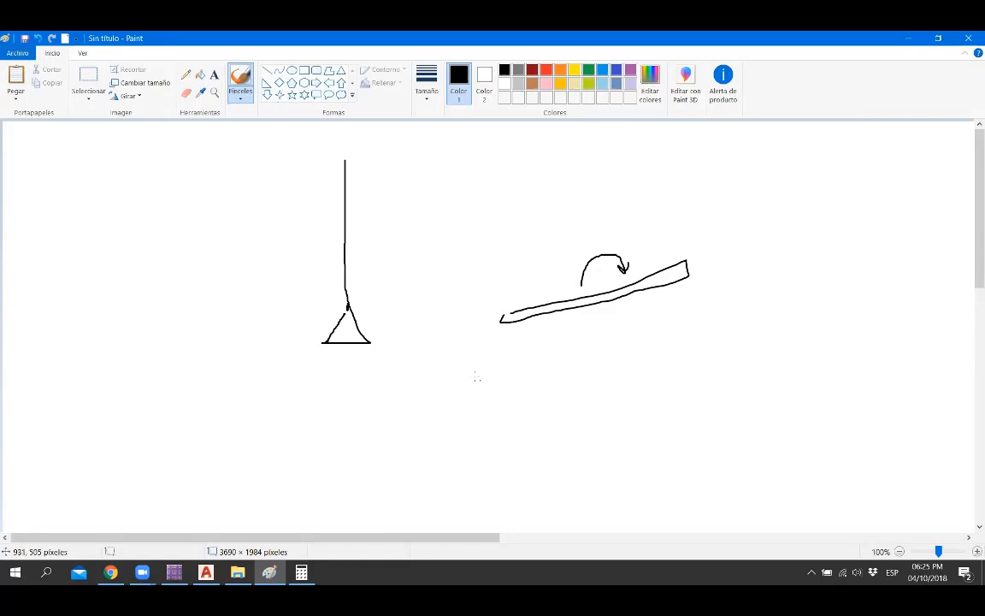
pyautogui.moveTo(486, 342)
pyautogui.mouseDown()
pyautogui.moveTo(469, 292)
pyautogui.moveTo(560, 275)
pyautogui.moveTo(576, 232)
pyautogui.moveTo(784, 271)
pyautogui.moveTo(494, 339)
pyautogui.mouseUp()
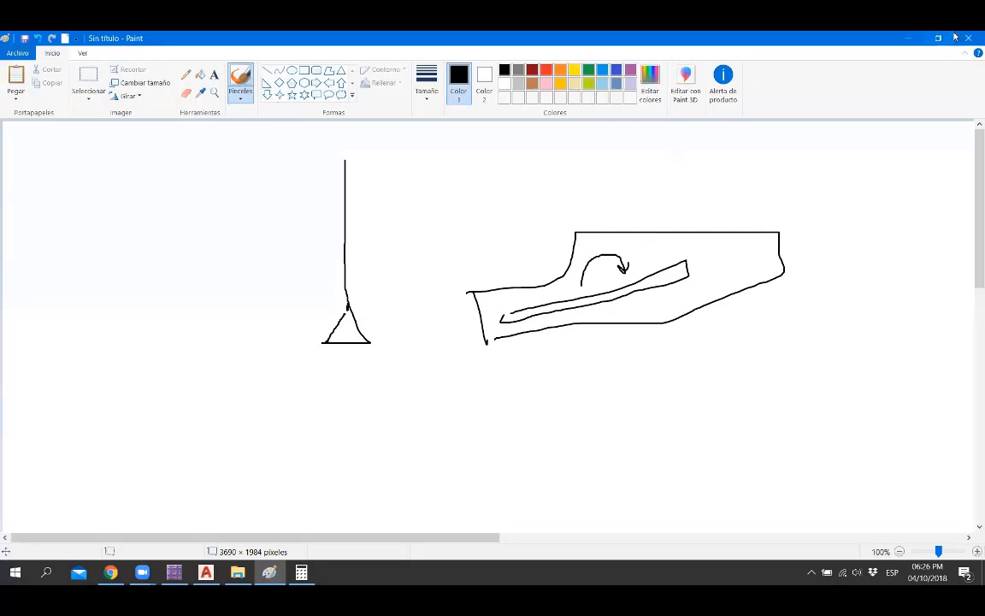
# Step: Discard the sketch without saving and return to the SAFE soil pressure diagram
pyautogui.hotkey('ctrl', 'n')
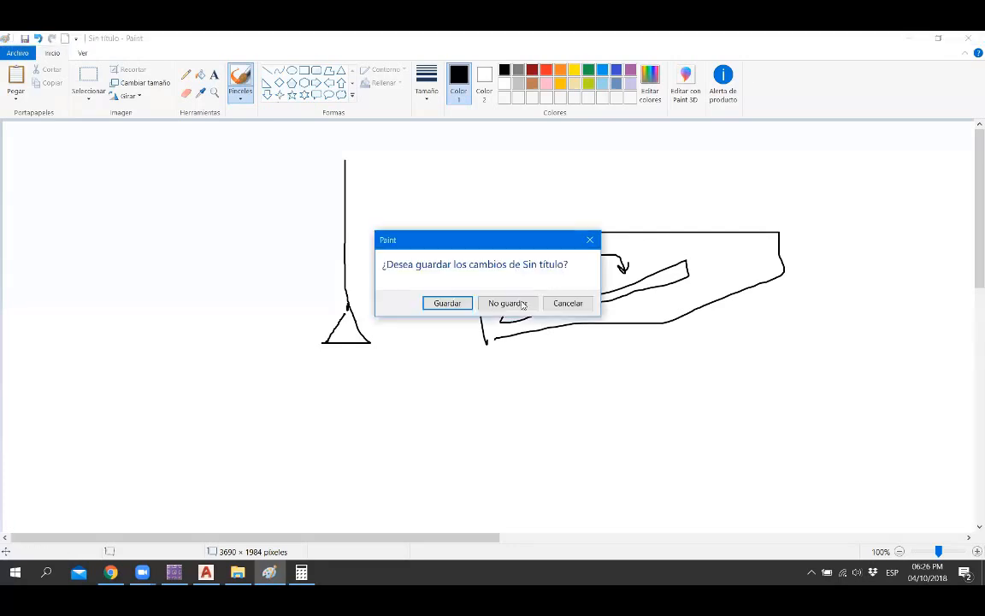
pyautogui.click(522, 303)
pyautogui.click(911, 37)
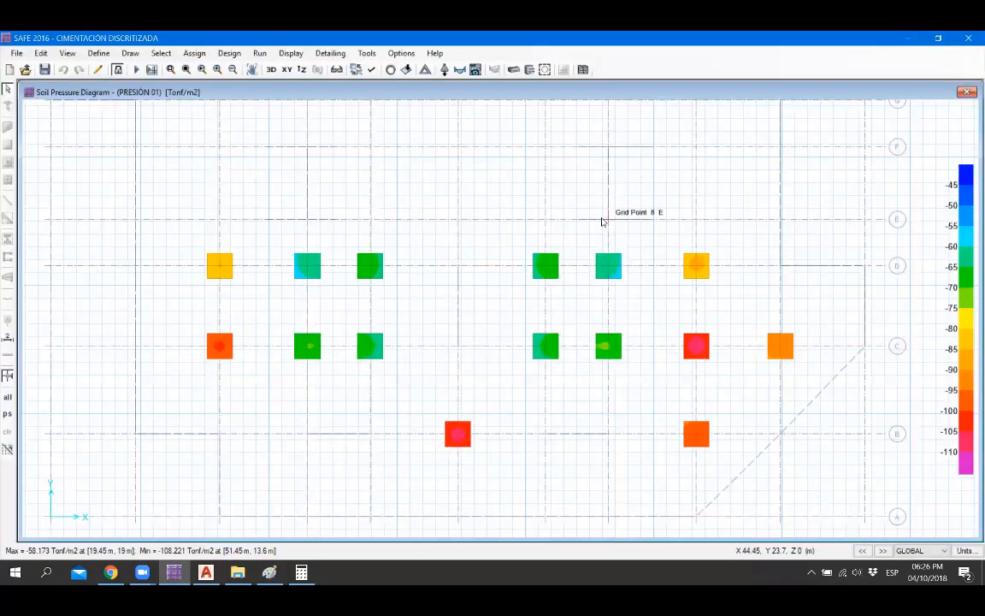
# Step: Examine the soil pressure values under the footings on axes B, C and D
pyautogui.moveTo(697, 344)
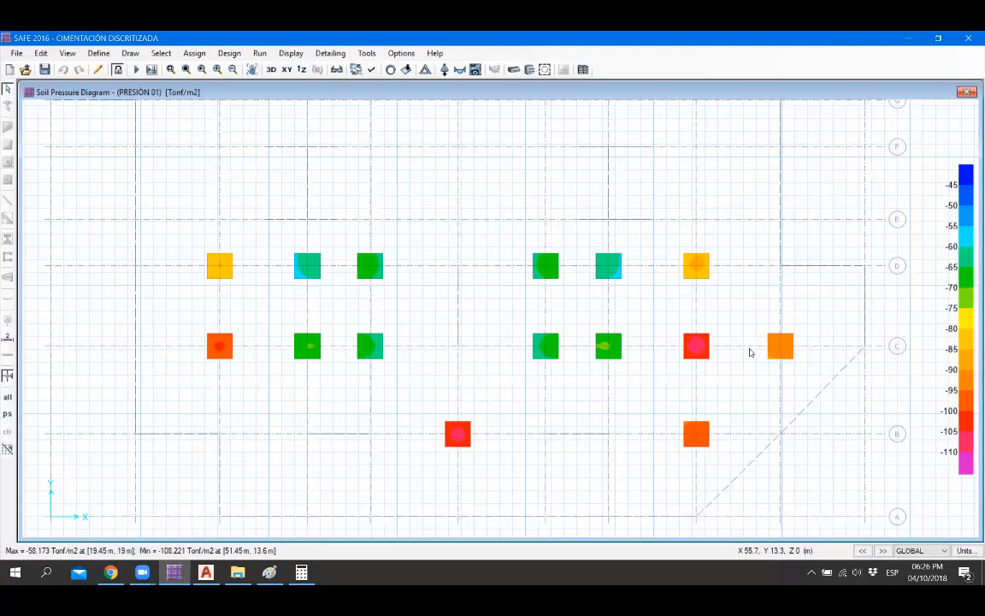
pyautogui.scroll(2, 750, 352)
pyautogui.scroll(-1, 727, 309)
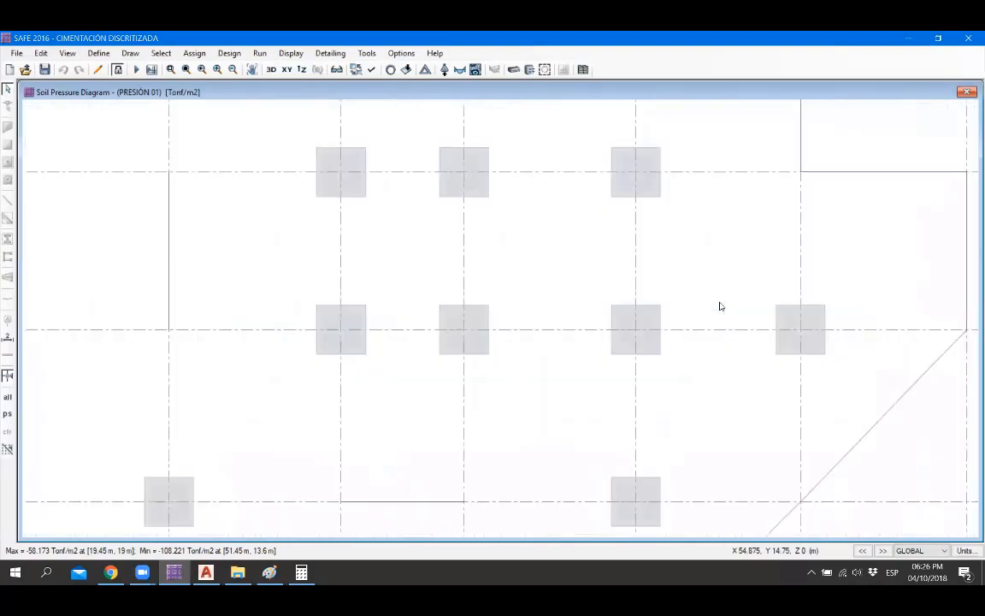
pyautogui.moveTo(670, 316)
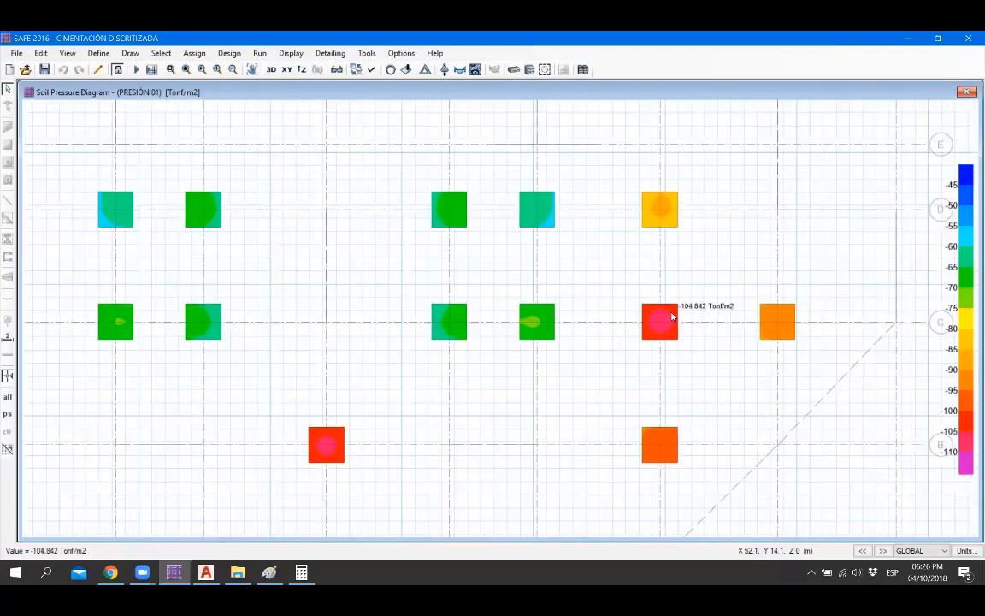
pyautogui.moveTo(540, 218)
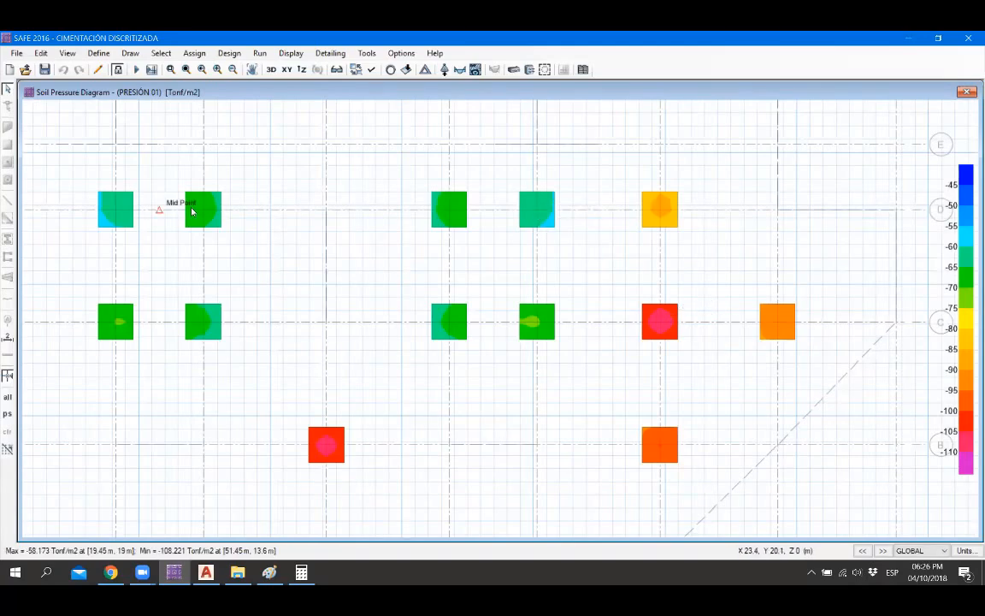
pyautogui.moveTo(322, 438)
pyautogui.scroll(-1, 539, 357)
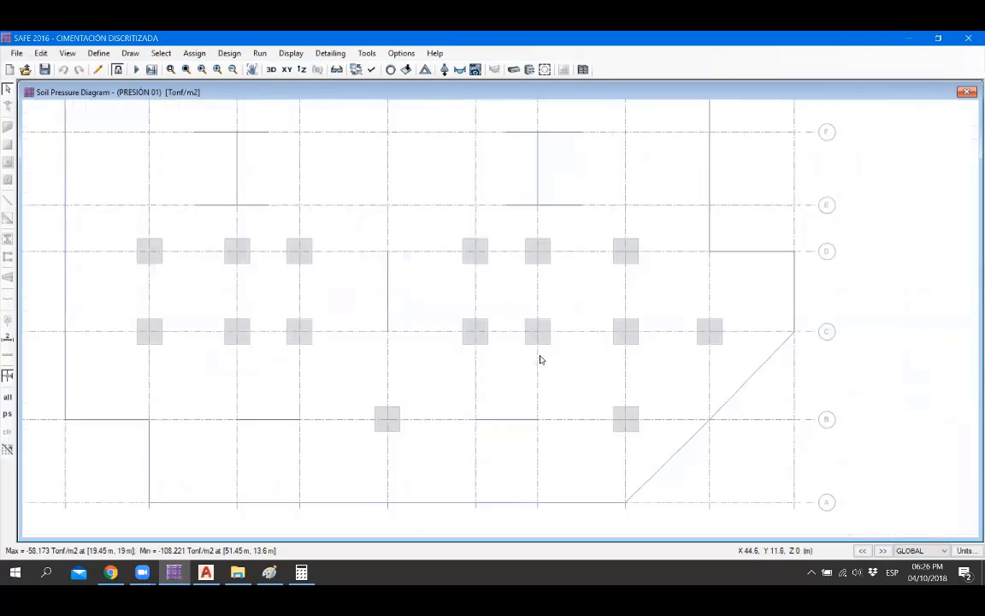
pyautogui.scroll(1, 253, 387)
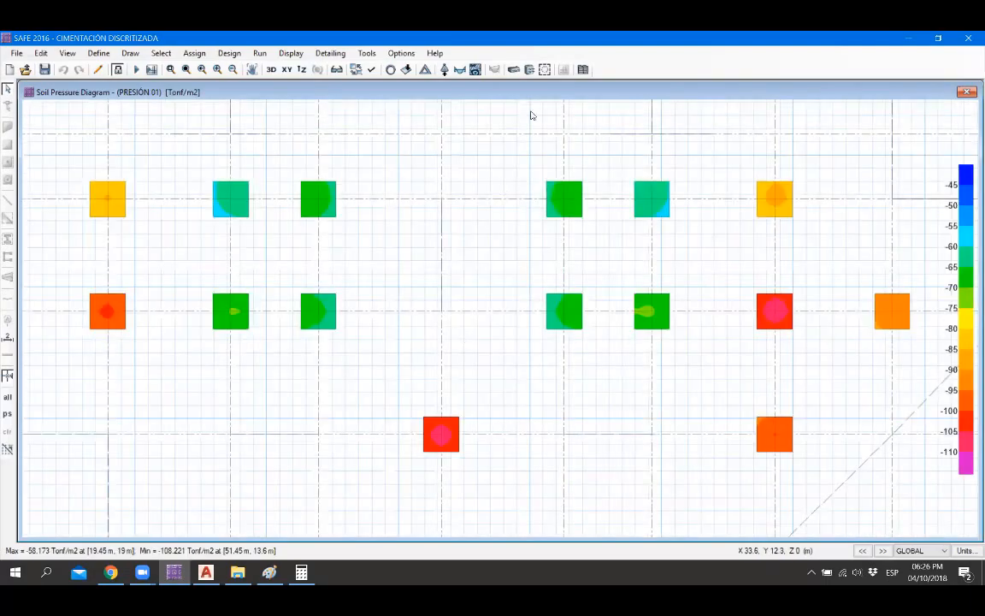
pyautogui.moveTo(558, 196)
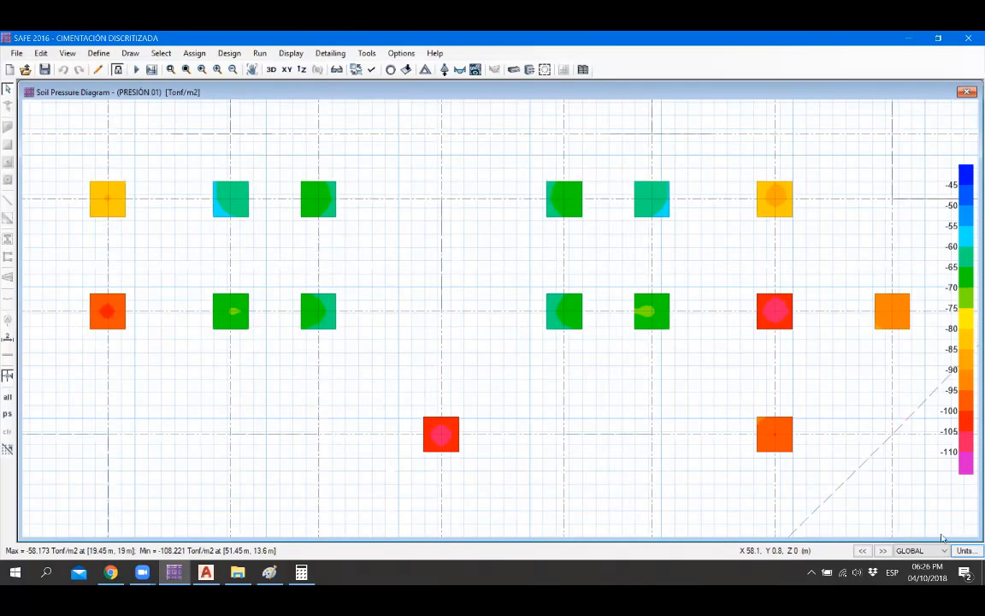
# Step: Change the model's consistent units to Kgf, cm, C
pyautogui.click(966, 550)
pyautogui.click(547, 141)
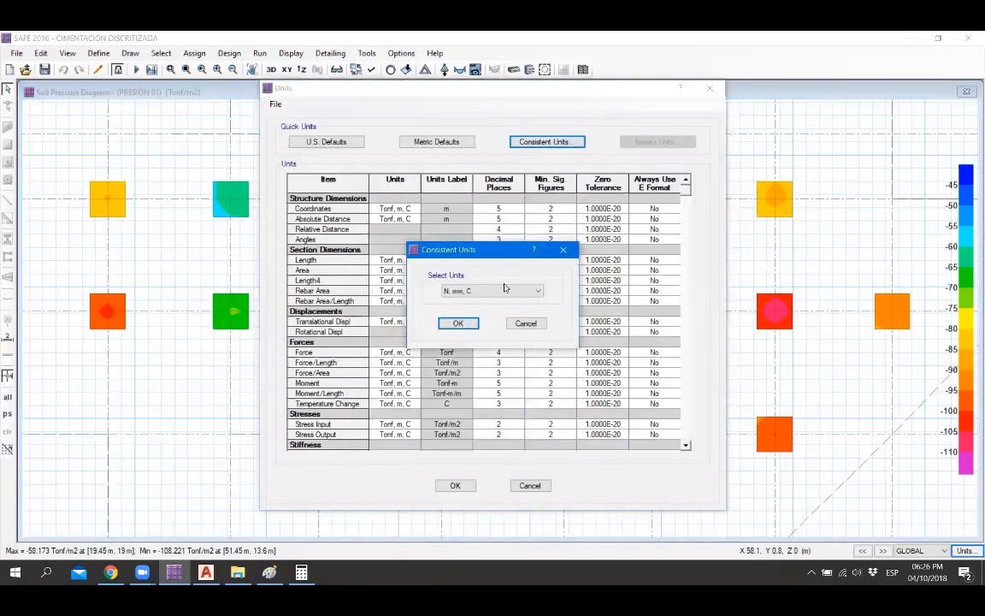
pyautogui.click(492, 292)
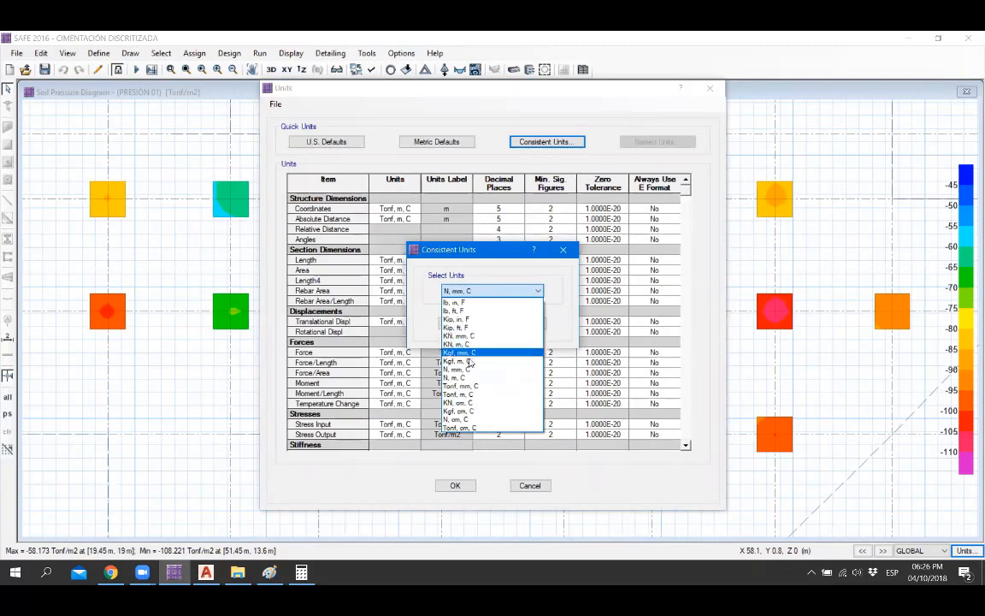
pyautogui.click(468, 411)
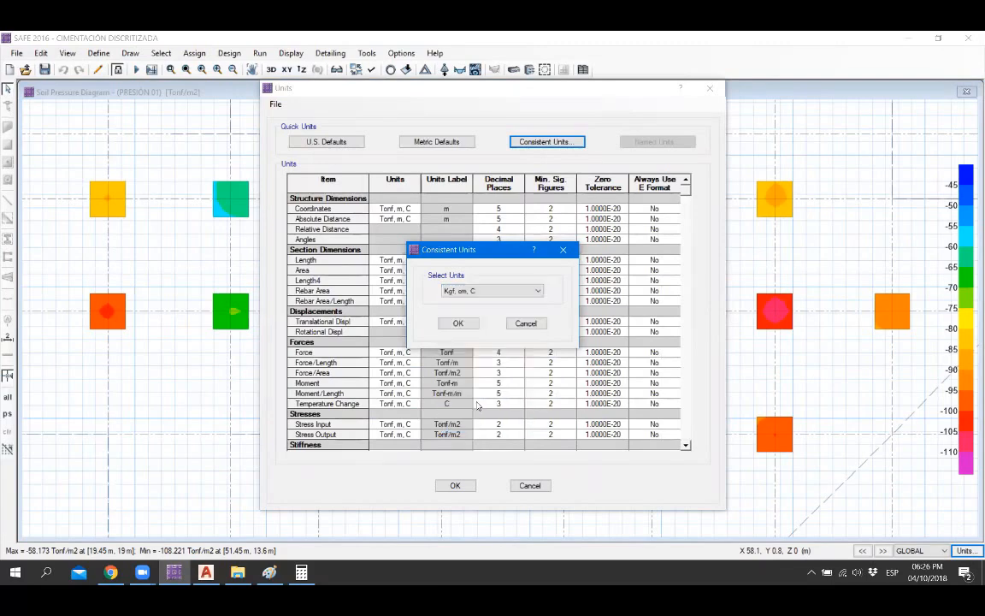
pyautogui.click(456, 322)
pyautogui.click(454, 484)
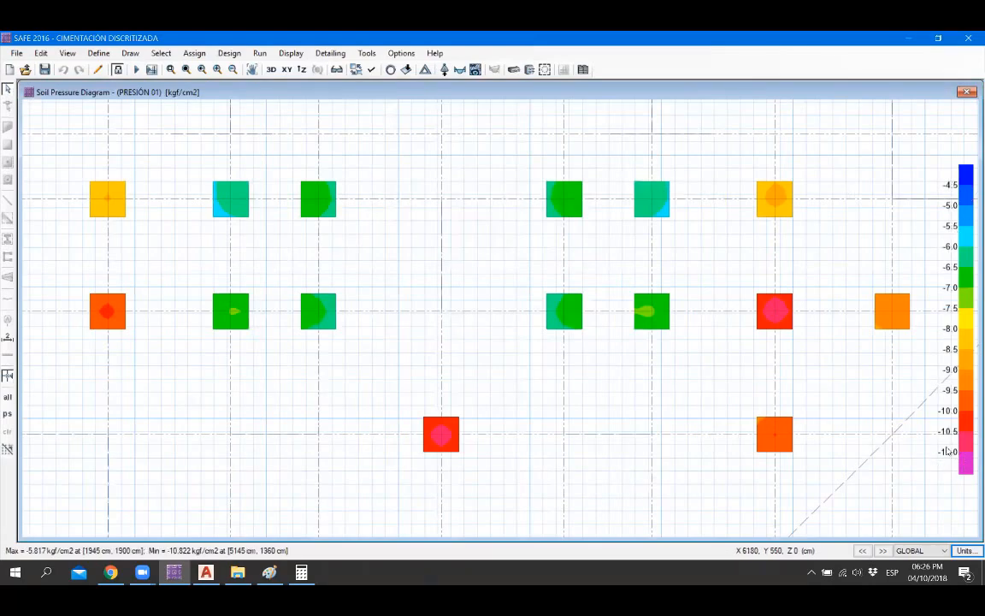
# Step: Examine the soil pressures in kgf/cm2 under the footings, comparing the most loaded one with the interior ones
pyautogui.moveTo(777, 315)
pyautogui.hotkey('alt', 'Tab')
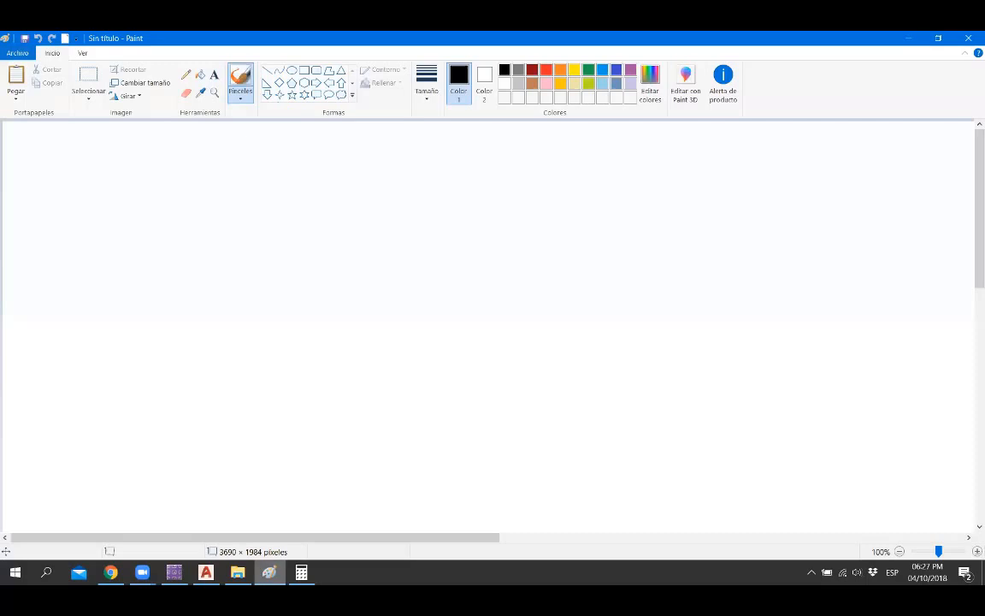
pyautogui.hotkey('alt', 'Tab')
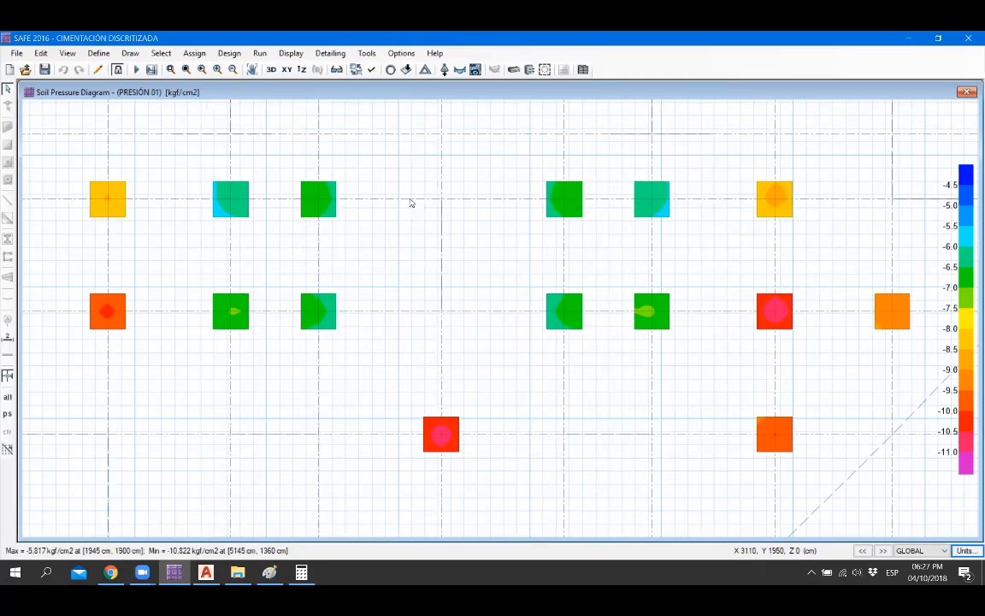
pyautogui.moveTo(321, 206)
pyautogui.moveTo(313, 315)
pyautogui.moveTo(577, 310)
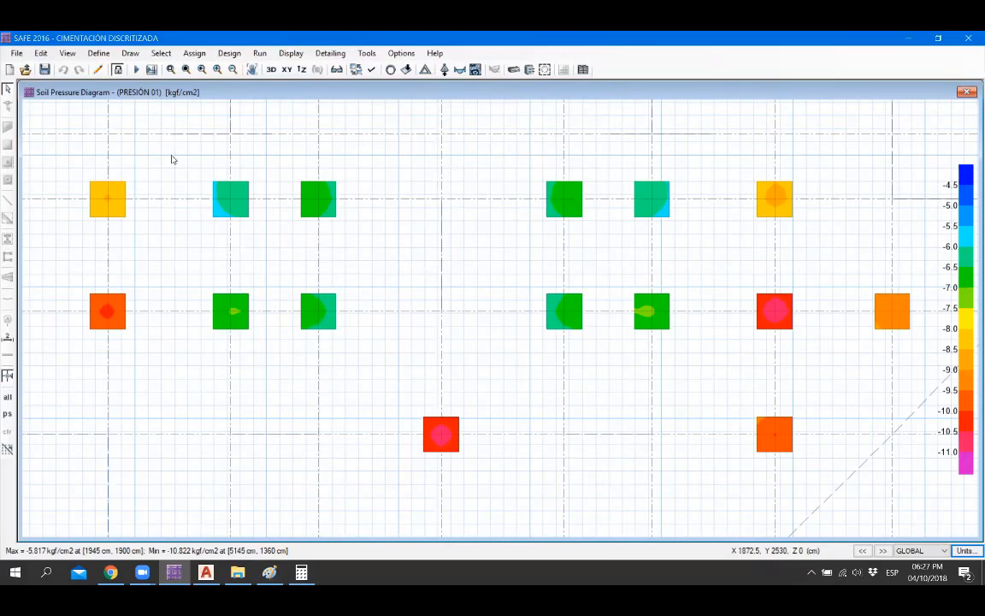
# Step: Switch to Paint and handwrite the net stress formula σn = σadm − γs × hr near the top of the canvas
pyautogui.click(269, 572)
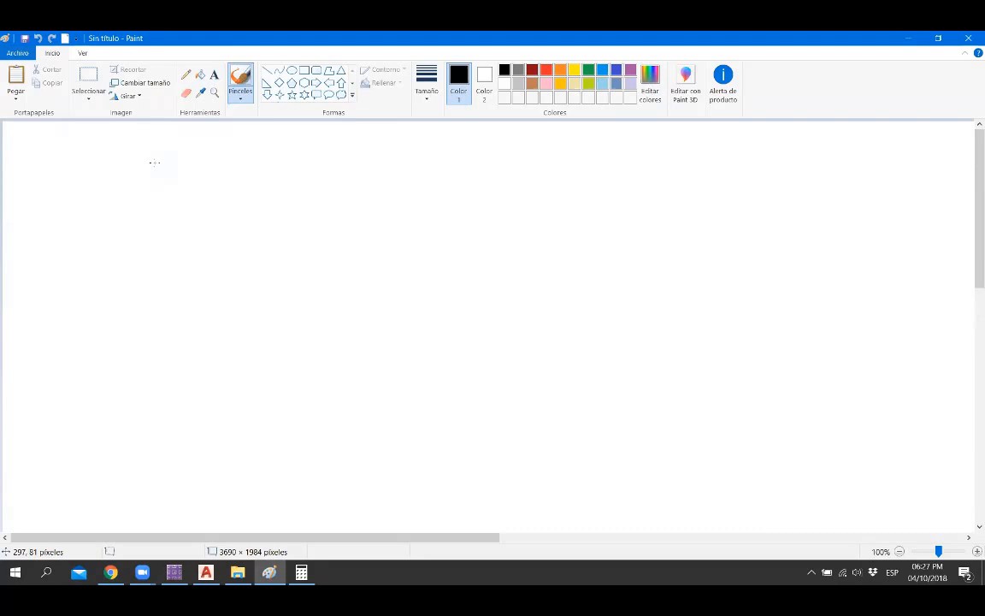
pyautogui.moveTo(142, 182)
pyautogui.mouseDown()
pyautogui.moveTo(122, 167)
pyautogui.moveTo(164, 159)
pyautogui.moveTo(161, 194)
pyautogui.moveTo(205, 172)
pyautogui.moveTo(270, 165)
pyautogui.moveTo(285, 164)
pyautogui.moveTo(274, 188)
pyautogui.moveTo(306, 181)
pyautogui.moveTo(312, 193)
pyautogui.moveTo(366, 178)
pyautogui.mouseUp()
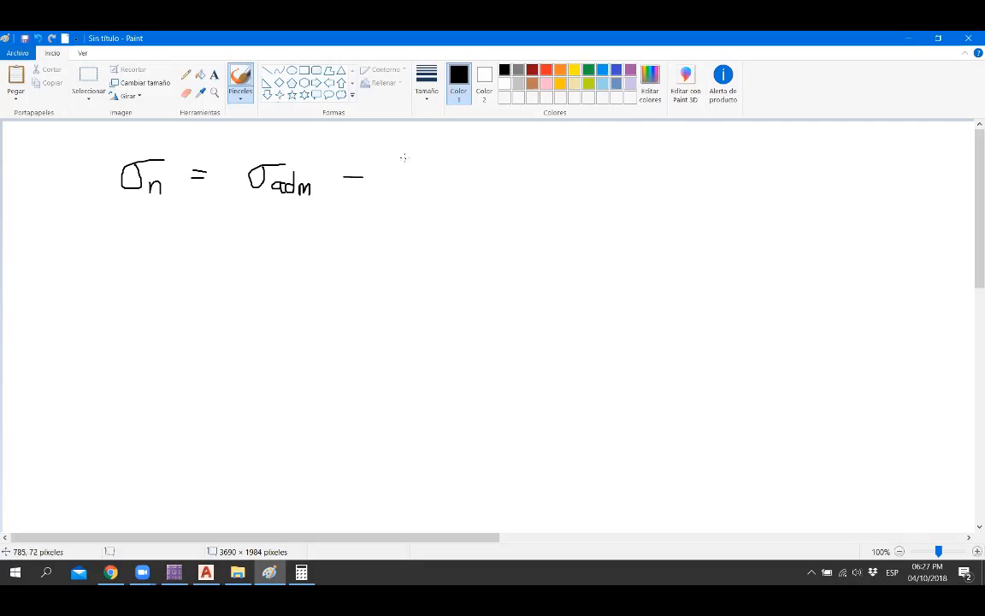
pyautogui.moveTo(401, 159)
pyautogui.mouseDown()
pyautogui.moveTo(414, 182)
pyautogui.moveTo(433, 157)
pyautogui.moveTo(428, 186)
pyautogui.moveTo(491, 186)
pyautogui.mouseUp()
pyautogui.moveTo(496, 173)
pyautogui.mouseDown()
pyautogui.moveTo(496, 186)
pyautogui.moveTo(508, 178)
pyautogui.mouseUp()
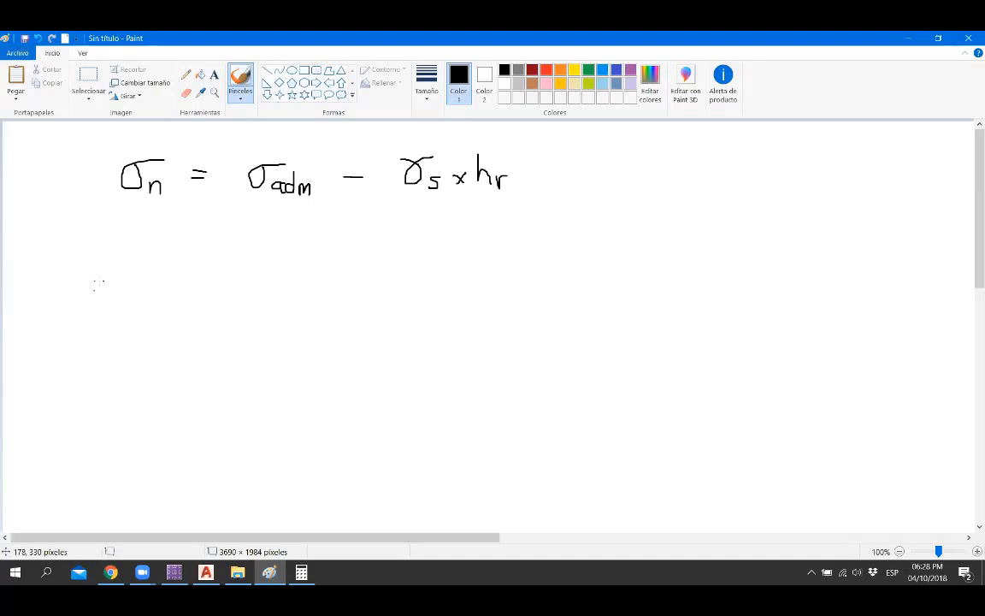
# Step: Sketch a footing with its column and ground line below the formula, dimensioning the total depth 1,5 and the fill height 0,8
pyautogui.moveTo(42, 296); pyautogui.dragTo(180, 293)
pyautogui.moveTo(91, 283)
pyautogui.mouseDown()
pyautogui.moveTo(91, 319)
pyautogui.moveTo(57, 339)
pyautogui.moveTo(54, 360)
pyautogui.moveTo(105, 366)
pyautogui.moveTo(150, 338)
pyautogui.moveTo(120, 335)
pyautogui.moveTo(121, 272)
pyautogui.mouseUp()
pyautogui.moveTo(204, 294)
pyautogui.mouseDown()
pyautogui.moveTo(224, 294)
pyautogui.moveTo(217, 359)
pyautogui.mouseUp()
pyautogui.moveTo(218, 286)
pyautogui.mouseDown()
pyautogui.moveTo(208, 299)
pyautogui.moveTo(242, 332)
pyautogui.mouseUp()
pyautogui.moveTo(248, 315)
pyautogui.mouseDown()
pyautogui.moveTo(259, 315)
pyautogui.moveTo(245, 330)
pyautogui.mouseUp()
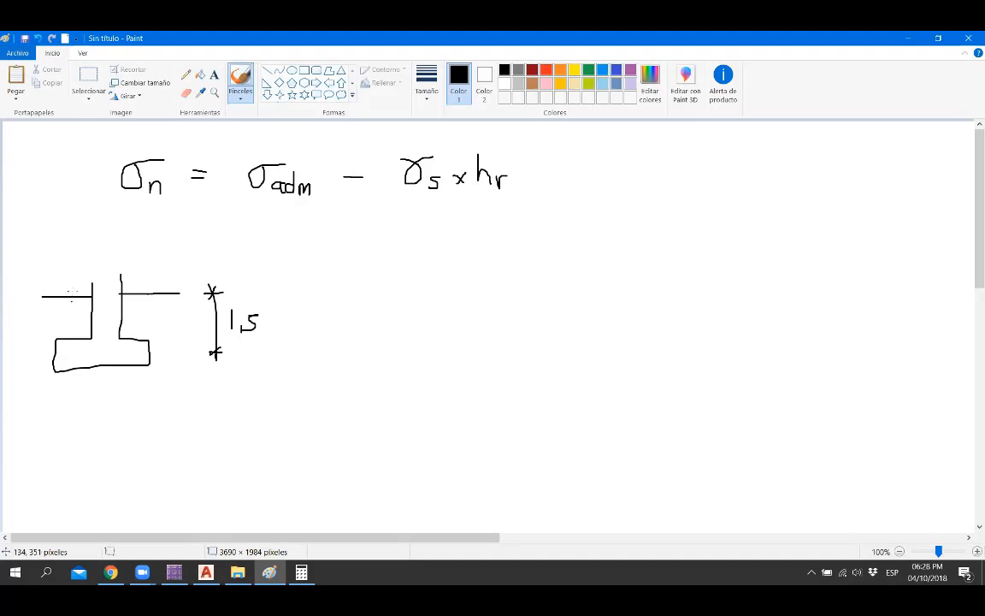
pyautogui.moveTo(73, 291)
pyautogui.mouseDown()
pyautogui.moveTo(74, 340)
pyautogui.moveTo(69, 299)
pyautogui.moveTo(36, 313)
pyautogui.moveTo(40, 330)
pyautogui.moveTo(58, 313)
pyautogui.mouseUp()
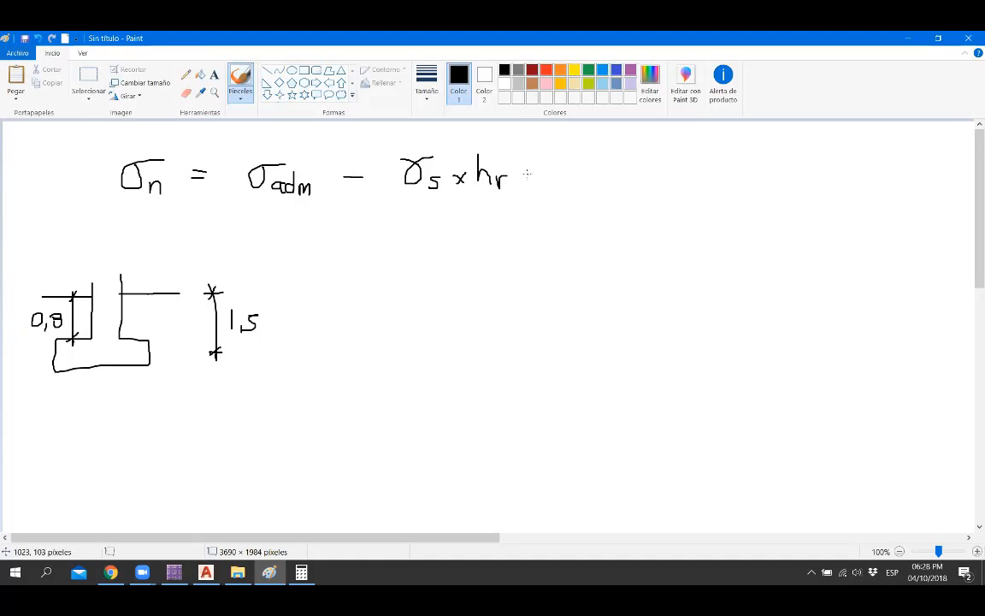
# Step: Extend the formula with − γc × hpp and draw the floor slab line above the ground on the footing sketch
pyautogui.moveTo(528, 174); pyautogui.dragTo(548, 174)
pyautogui.moveTo(34, 283); pyautogui.dragTo(169, 281)
pyautogui.moveTo(563, 163)
pyautogui.mouseDown()
pyautogui.moveTo(582, 183)
pyautogui.moveTo(596, 153)
pyautogui.moveTo(586, 184)
pyautogui.moveTo(618, 179)
pyautogui.mouseUp()
pyautogui.moveTo(618, 169)
pyautogui.mouseDown()
pyautogui.moveTo(608, 179)
pyautogui.moveTo(647, 189)
pyautogui.moveTo(660, 181)
pyautogui.mouseUp()
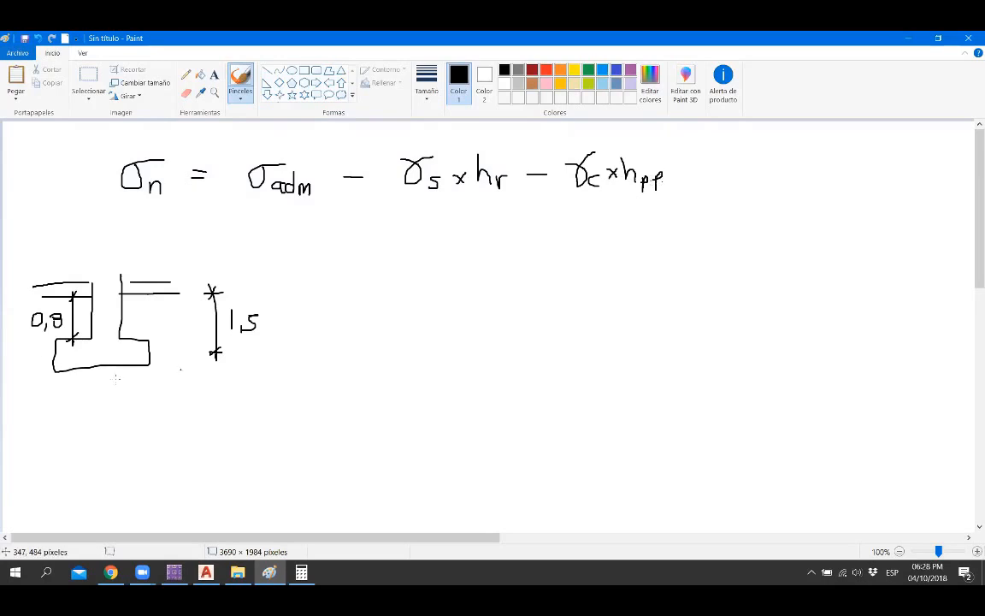
# Step: Draw a row of downward load arrows above the floor in the footing sketch and label them "Archivo"
pyautogui.moveTo(52, 261)
pyautogui.mouseDown()
pyautogui.moveTo(57, 274)
pyautogui.moveTo(174, 271)
pyautogui.mouseUp()
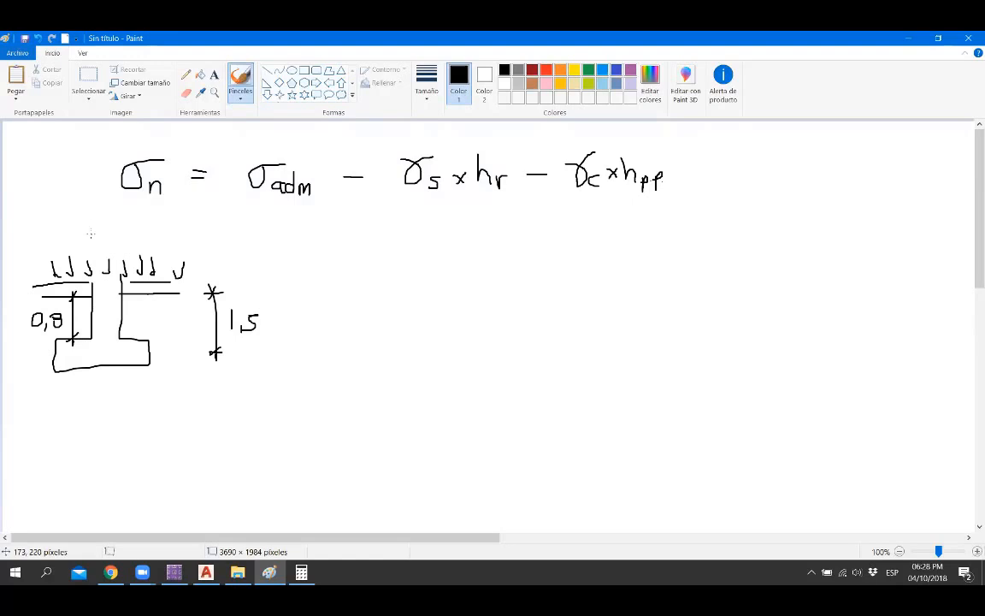
pyautogui.moveTo(85, 246)
pyautogui.mouseDown()
pyautogui.moveTo(93, 224)
pyautogui.moveTo(103, 245)
pyautogui.mouseUp()
pyautogui.moveTo(88, 238); pyautogui.dragTo(140, 246)
pyautogui.moveTo(141, 240); pyautogui.dragTo(173, 236)
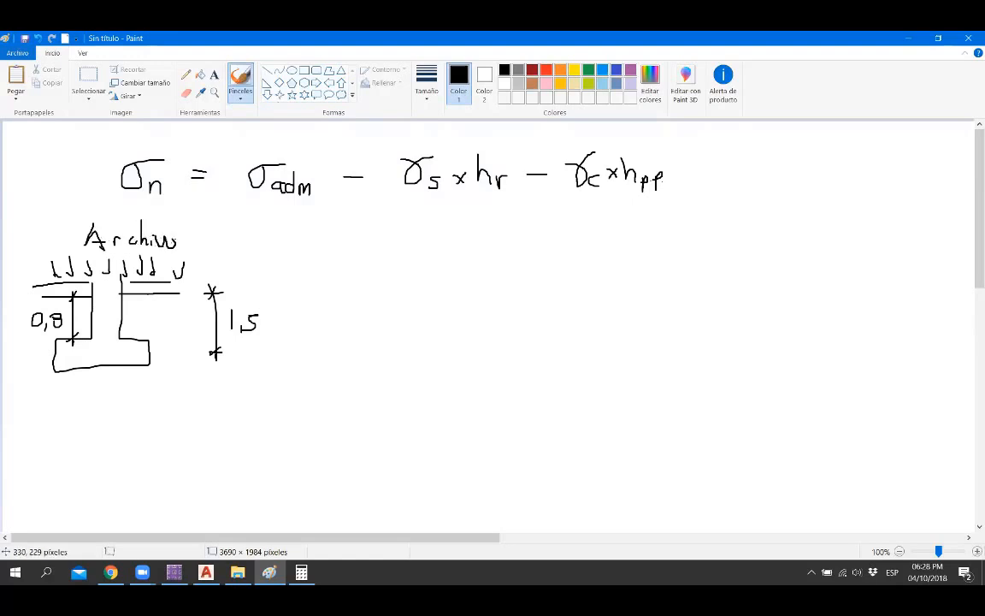
# Step: Complete the net stress formula with − s/c and draw a frame around it
pyautogui.moveTo(680, 174); pyautogui.dragTo(741, 182)
pyautogui.moveTo(107, 150)
pyautogui.mouseDown()
pyautogui.moveTo(109, 197)
pyautogui.moveTo(124, 147)
pyautogui.moveTo(785, 135)
pyautogui.moveTo(682, 198)
pyautogui.moveTo(402, 226)
pyautogui.moveTo(123, 210)
pyautogui.moveTo(111, 199)
pyautogui.mouseUp()
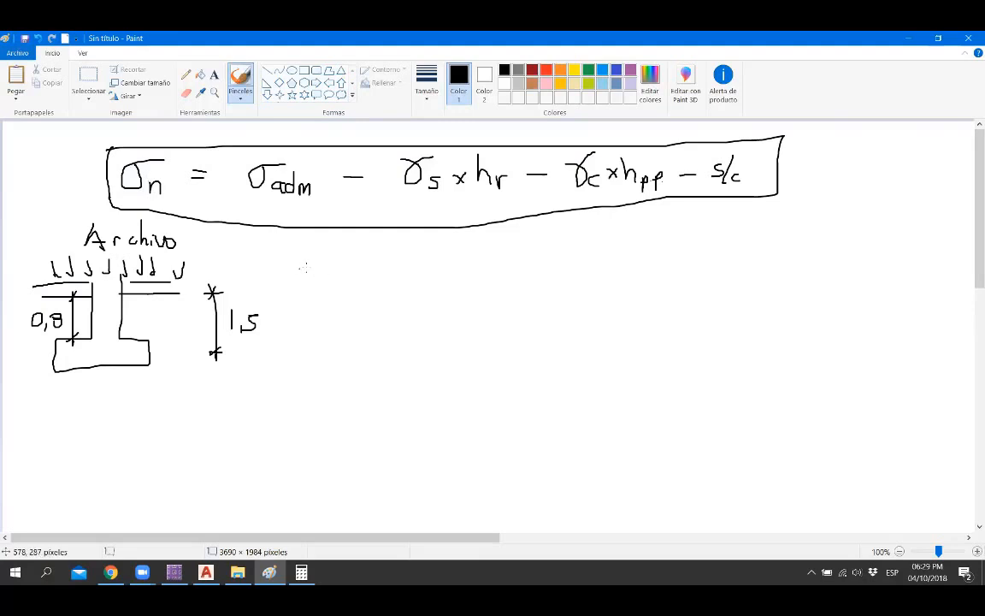
# Step: Write the formula with its values beneath the frame: σn = 50 − 1,8 × 0,8 − 2,3 × 0,1 − 0,5
pyautogui.moveTo(302, 268)
pyautogui.mouseDown()
pyautogui.moveTo(308, 278)
pyautogui.moveTo(328, 259)
pyautogui.moveTo(331, 289)
pyautogui.moveTo(350, 270)
pyautogui.mouseUp()
pyautogui.moveTo(341, 276)
pyautogui.mouseDown()
pyautogui.moveTo(380, 264)
pyautogui.moveTo(395, 269)
pyautogui.moveTo(382, 274)
pyautogui.moveTo(489, 267)
pyautogui.mouseUp()
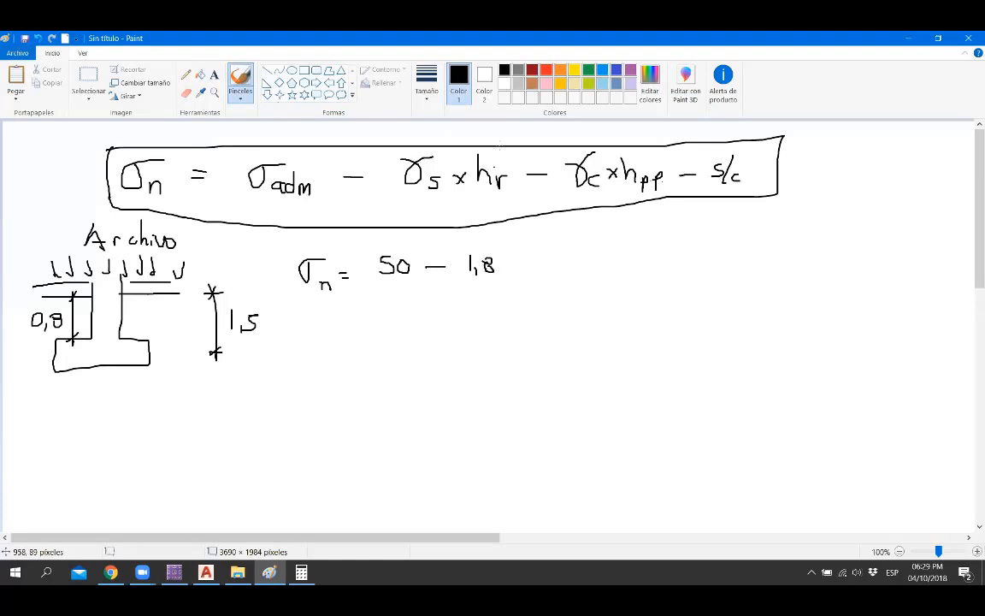
pyautogui.moveTo(503, 259)
pyautogui.mouseDown()
pyautogui.moveTo(511, 270)
pyautogui.moveTo(502, 271)
pyautogui.moveTo(525, 260)
pyautogui.moveTo(532, 272)
pyautogui.moveTo(578, 265)
pyautogui.mouseUp()
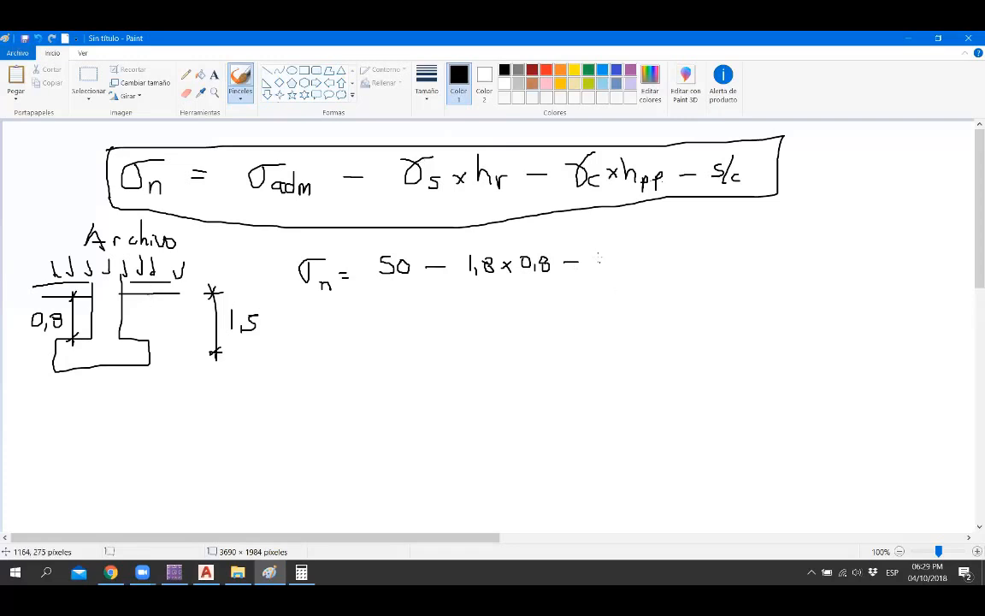
pyautogui.moveTo(595, 257)
pyautogui.mouseDown()
pyautogui.moveTo(609, 273)
pyautogui.moveTo(621, 263)
pyautogui.moveTo(616, 271)
pyautogui.moveTo(662, 268)
pyautogui.moveTo(674, 255)
pyautogui.moveTo(675, 269)
pyautogui.mouseUp()
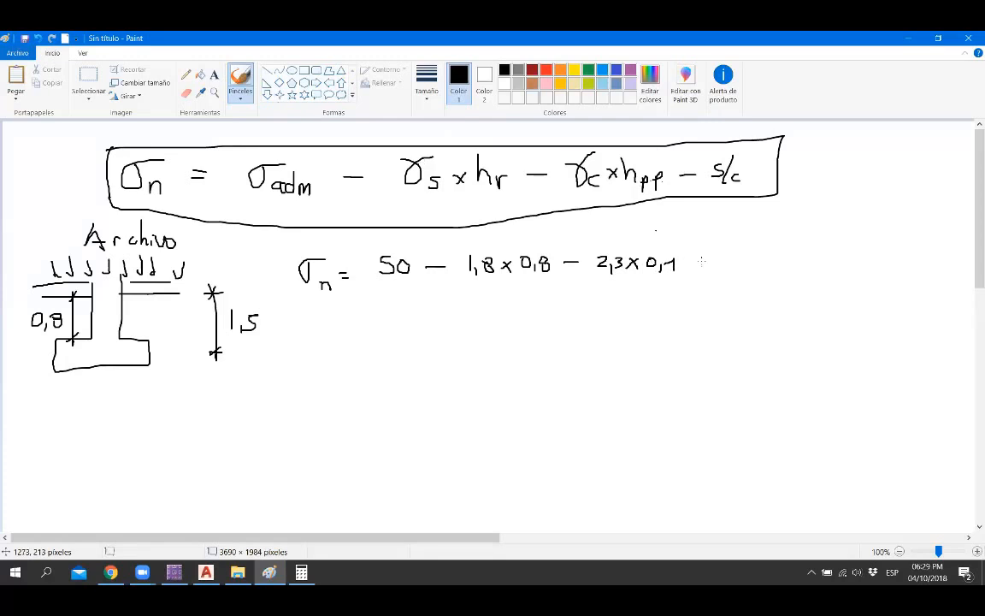
pyautogui.moveTo(688, 264); pyautogui.dragTo(703, 263)
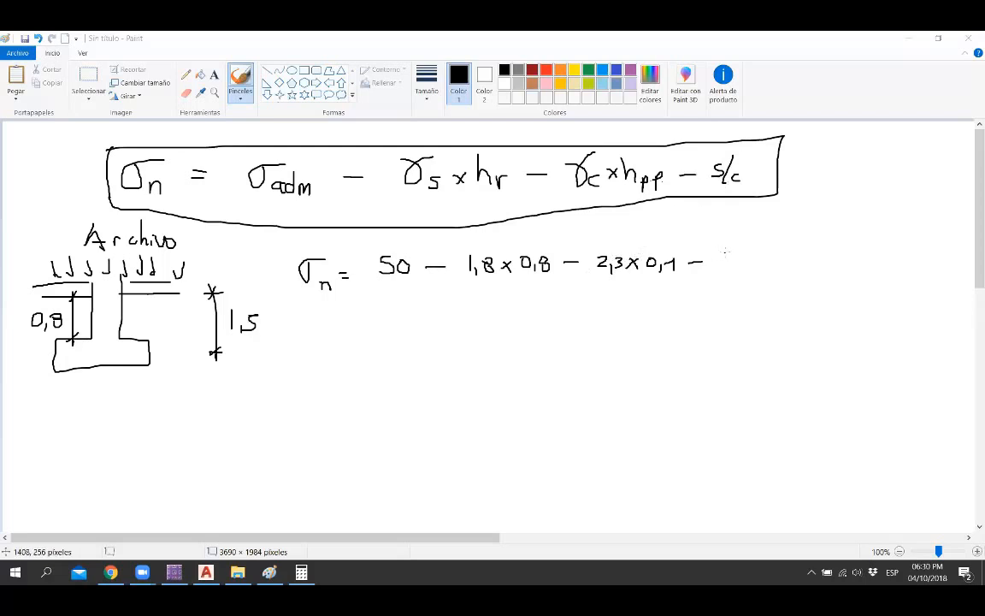
pyautogui.moveTo(725, 253)
pyautogui.mouseDown()
pyautogui.moveTo(721, 260)
pyautogui.moveTo(756, 255)
pyautogui.moveTo(745, 271)
pyautogui.mouseUp()
pyautogui.click(745, 268)
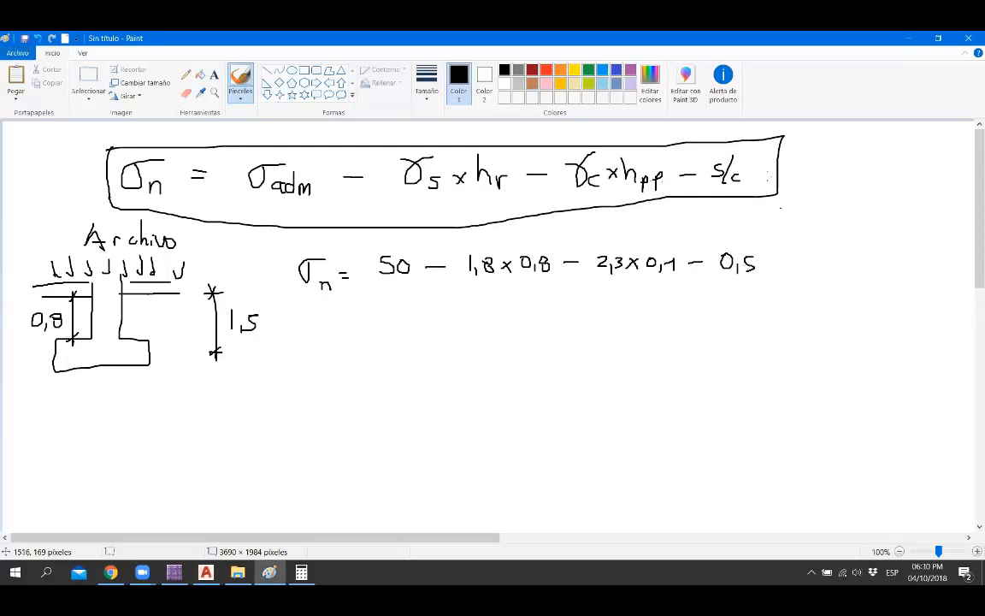
# Step: Calculate 1.8 × 0.8 in Calculator and start the simplified line in Paint with 50 − 1,44
pyautogui.click(301, 573)
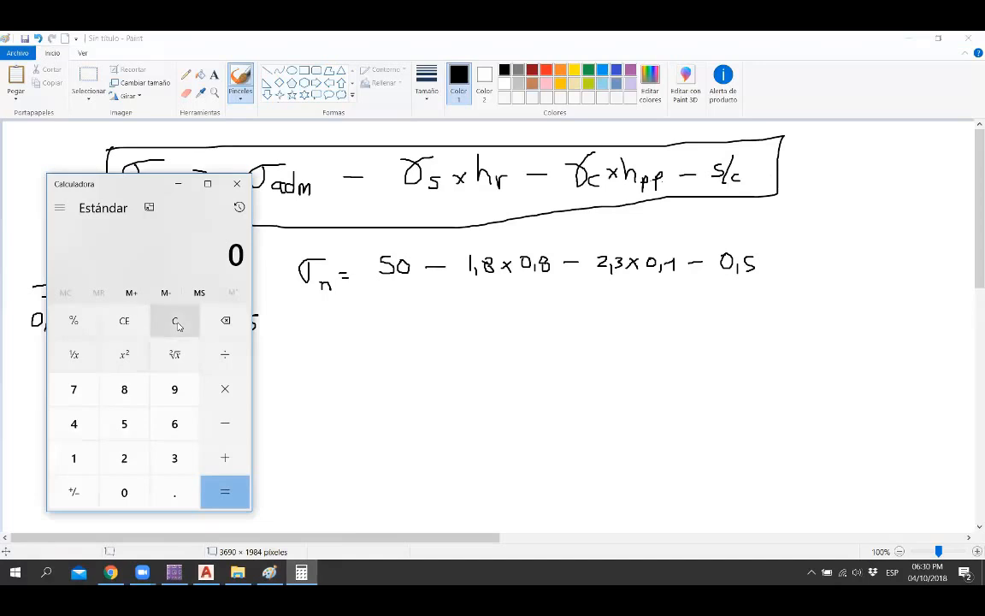
pyautogui.write('1.8*')
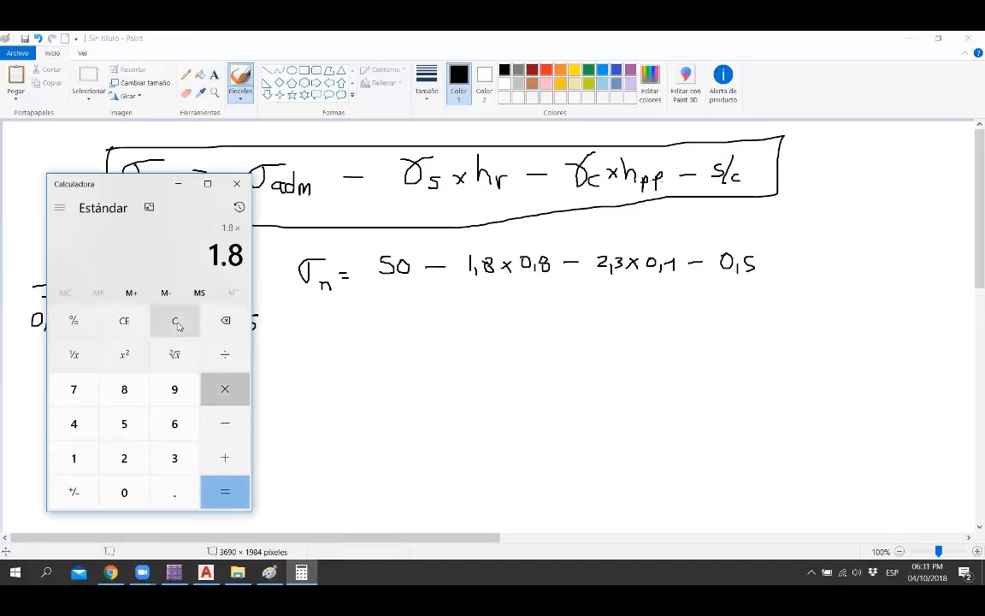
pyautogui.write('0.8')
pyautogui.press('Return')
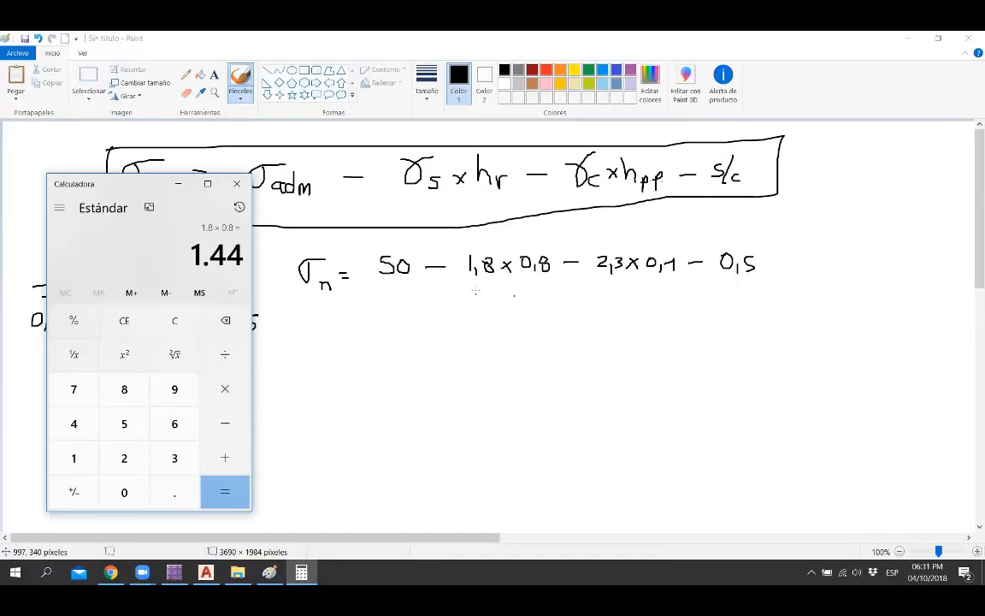
pyautogui.click(402, 292)
pyautogui.moveTo(391, 305)
pyautogui.mouseDown()
pyautogui.moveTo(378, 322)
pyautogui.moveTo(405, 309)
pyautogui.moveTo(526, 309)
pyautogui.mouseUp()
pyautogui.moveTo(522, 301)
pyautogui.mouseDown()
pyautogui.moveTo(522, 316)
pyautogui.moveTo(541, 311)
pyautogui.moveTo(540, 318)
pyautogui.mouseUp()
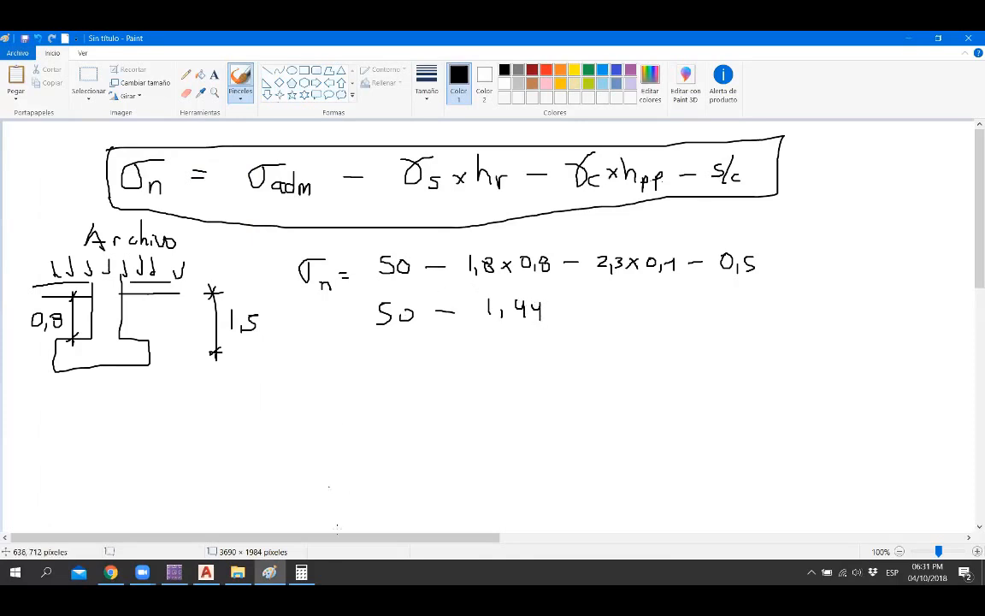
# Step: Clear the previous result in Calculator and calculate 2.3 × 0.1
pyautogui.click(301, 573)
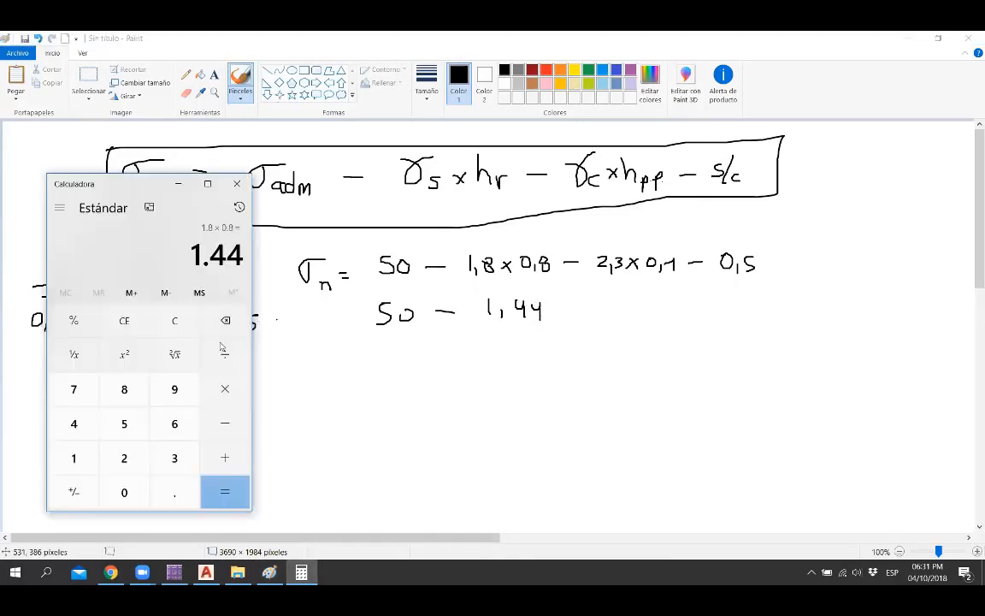
pyautogui.click(177, 332)
pyautogui.write('2.')
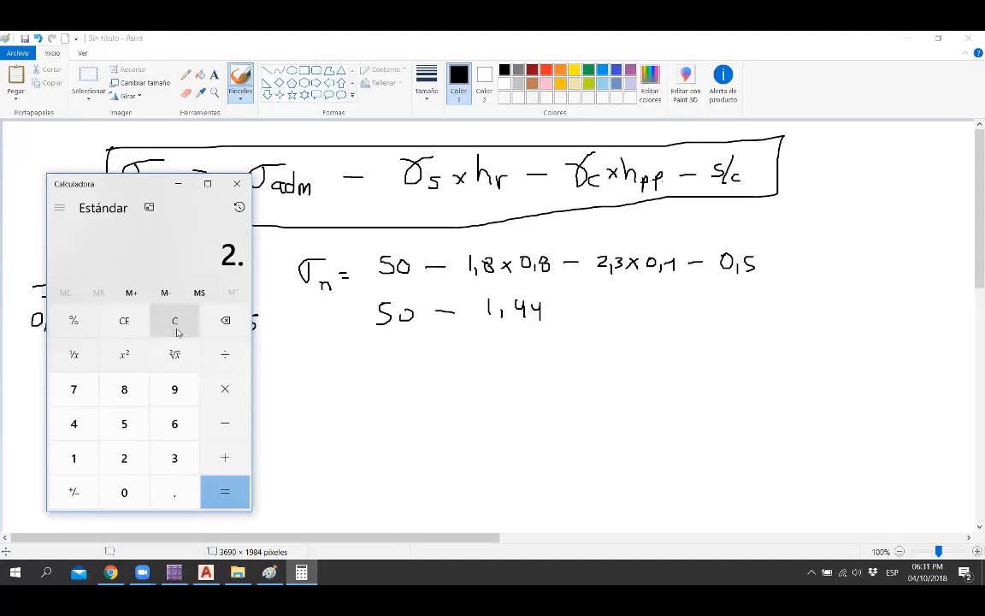
pyautogui.write('3*0.1')
pyautogui.press('Return')
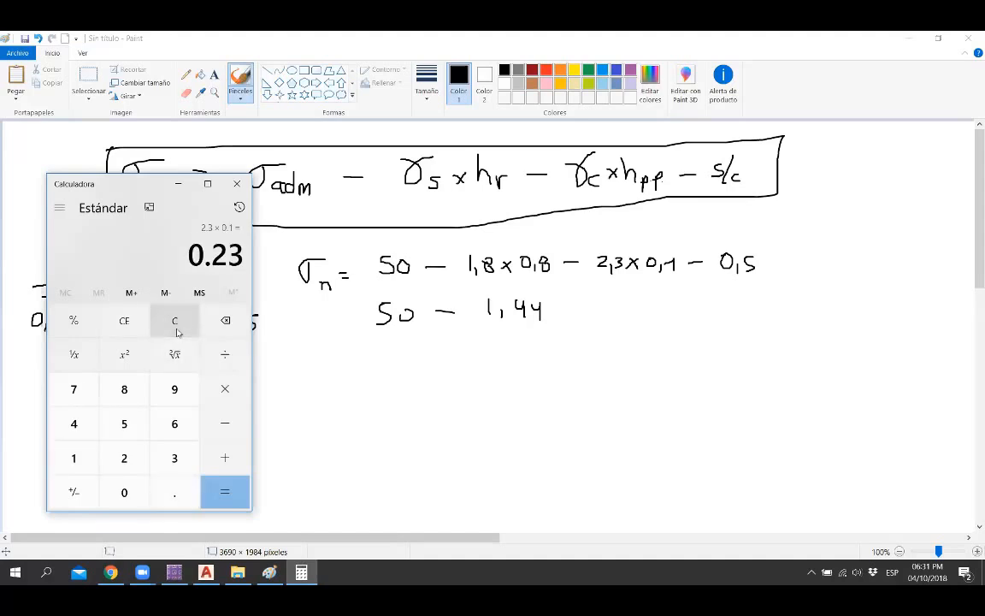
# Step: Complete the simplified line in Paint with − 0,23 − 0,5
pyautogui.click(178, 183)
pyautogui.moveTo(618, 306)
pyautogui.mouseDown()
pyautogui.moveTo(614, 315)
pyautogui.moveTo(623, 305)
pyautogui.moveTo(661, 323)
pyautogui.moveTo(679, 315)
pyautogui.moveTo(668, 323)
pyautogui.mouseUp()
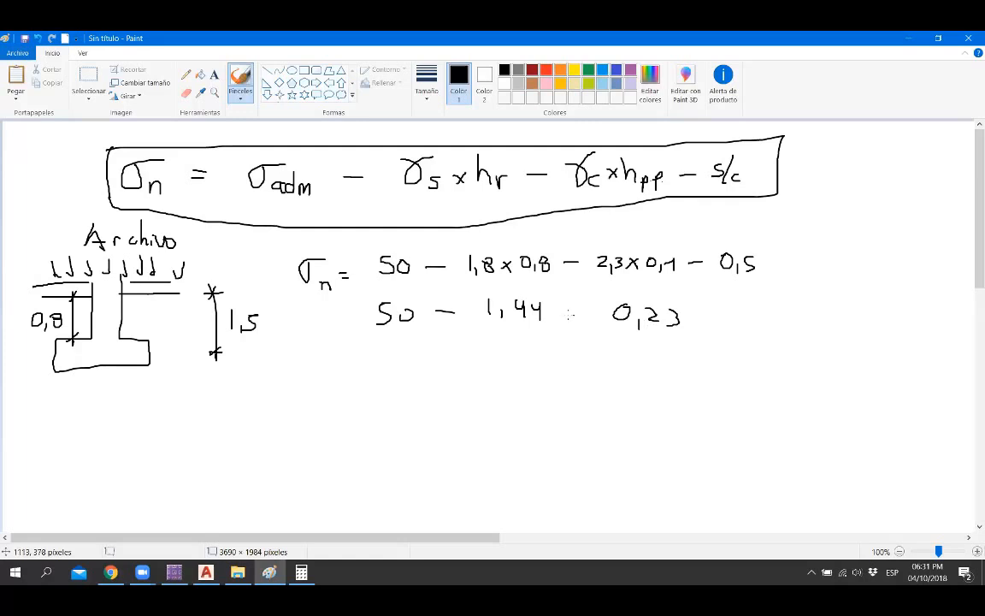
pyautogui.moveTo(567, 315)
pyautogui.mouseDown()
pyautogui.moveTo(613, 315)
pyautogui.moveTo(601, 313)
pyautogui.mouseUp()
pyautogui.hotkey('ctrl', 'z')
pyautogui.moveTo(693, 313)
pyautogui.mouseDown()
pyautogui.moveTo(740, 307)
pyautogui.moveTo(746, 326)
pyautogui.moveTo(767, 322)
pyautogui.mouseUp()
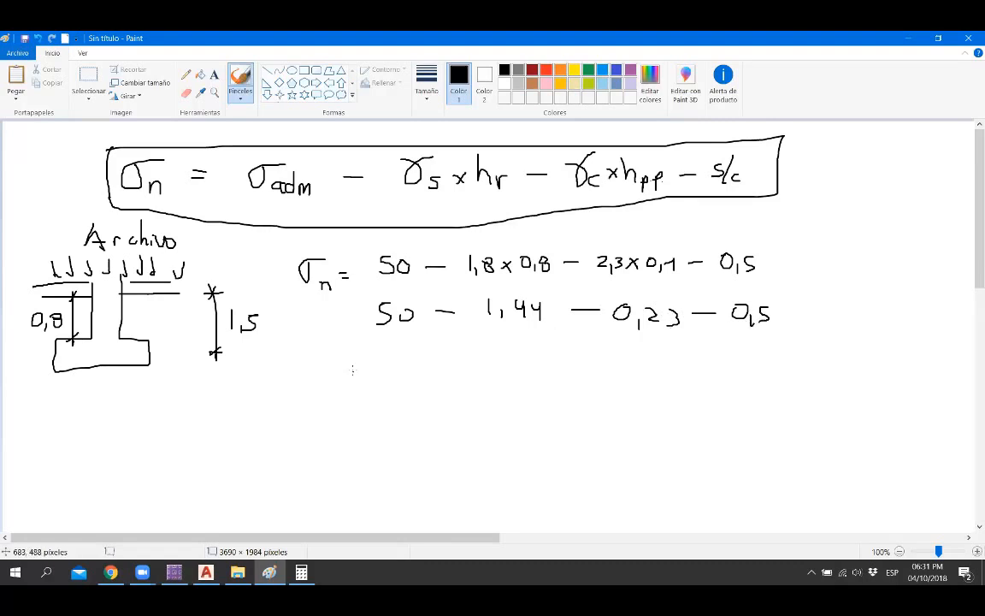
# Step: Start the result line with σn = in Paint and calculate 50 − 1.44 − 0.23 − 0.5 in Calculator
pyautogui.moveTo(323, 362); pyautogui.dragTo(344, 360)
pyautogui.moveTo(346, 368)
pyautogui.mouseDown()
pyautogui.moveTo(354, 376)
pyautogui.moveTo(408, 370)
pyautogui.mouseUp()
pyautogui.hotkey('alt', 'Tab')
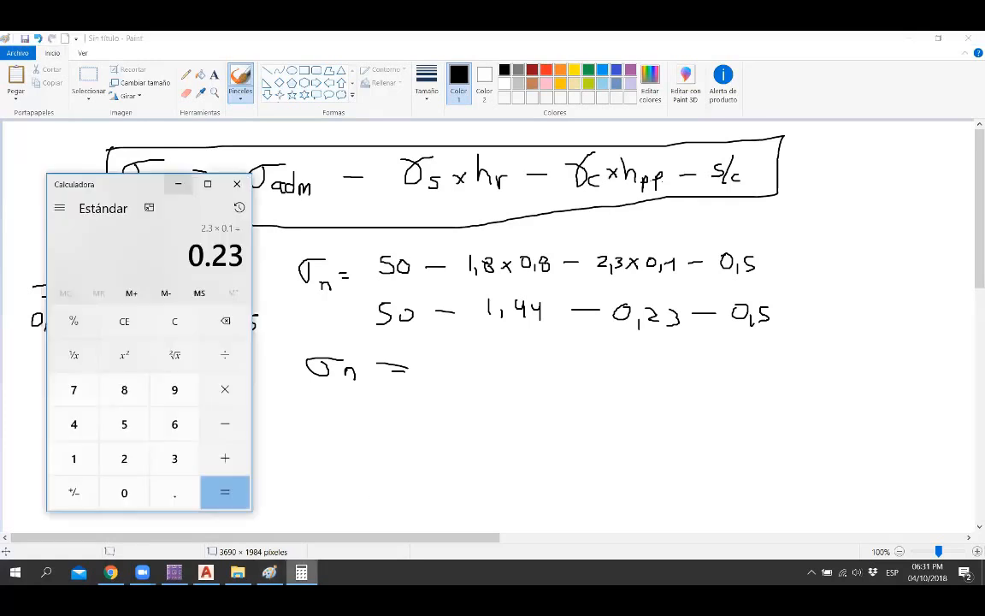
pyautogui.click(176, 321)
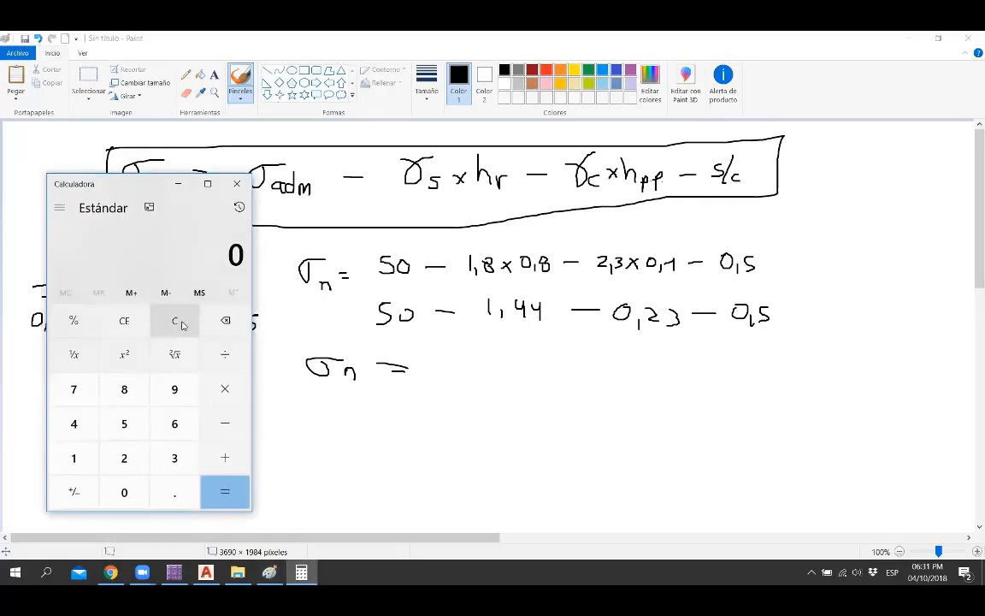
pyautogui.write('50')
pyautogui.press('-')
pyautogui.write('1.44')
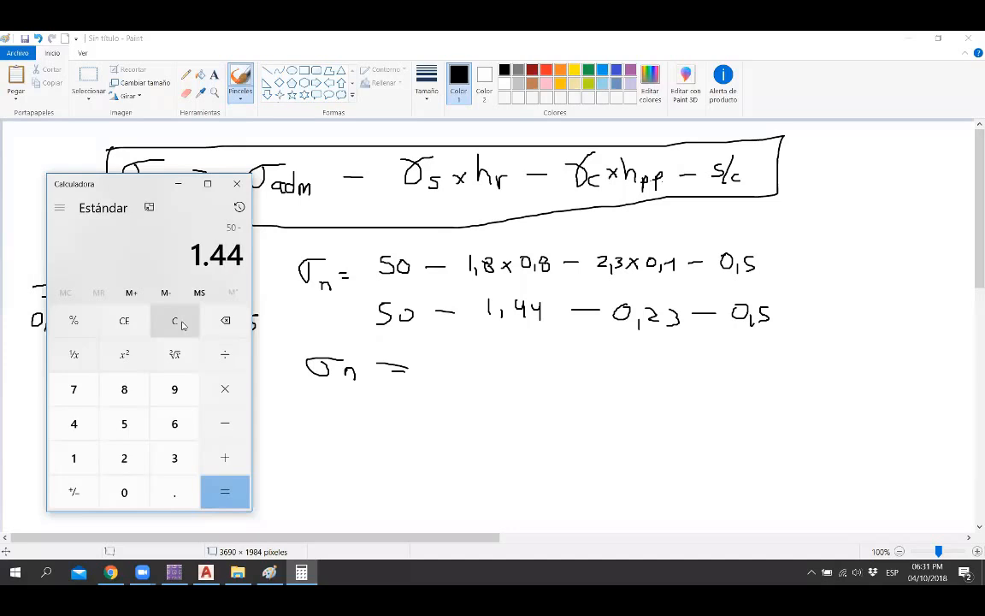
pyautogui.press('-')
pyautogui.write('0.23')
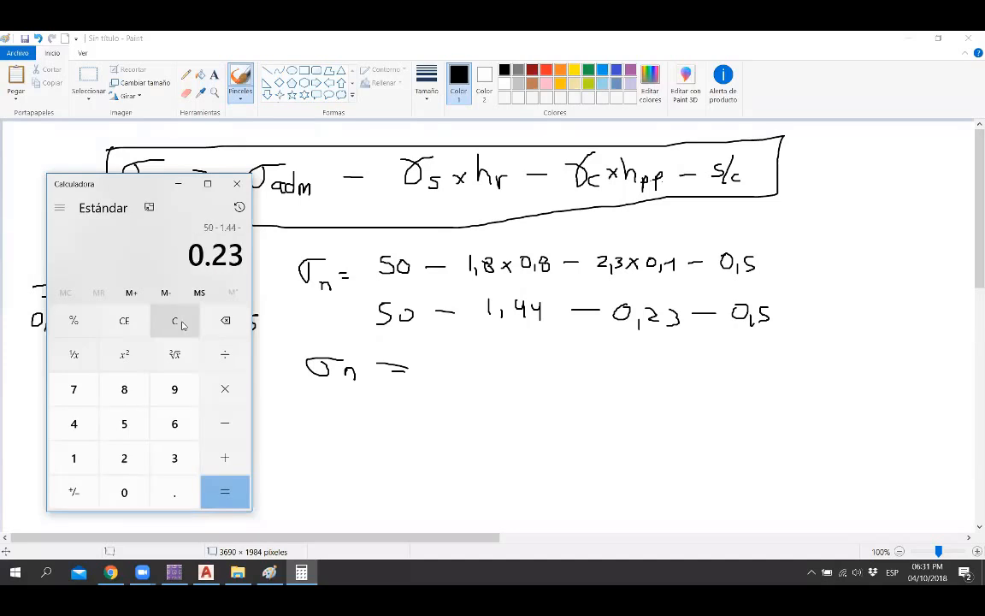
pyautogui.press('-')
pyautogui.write('0.5')
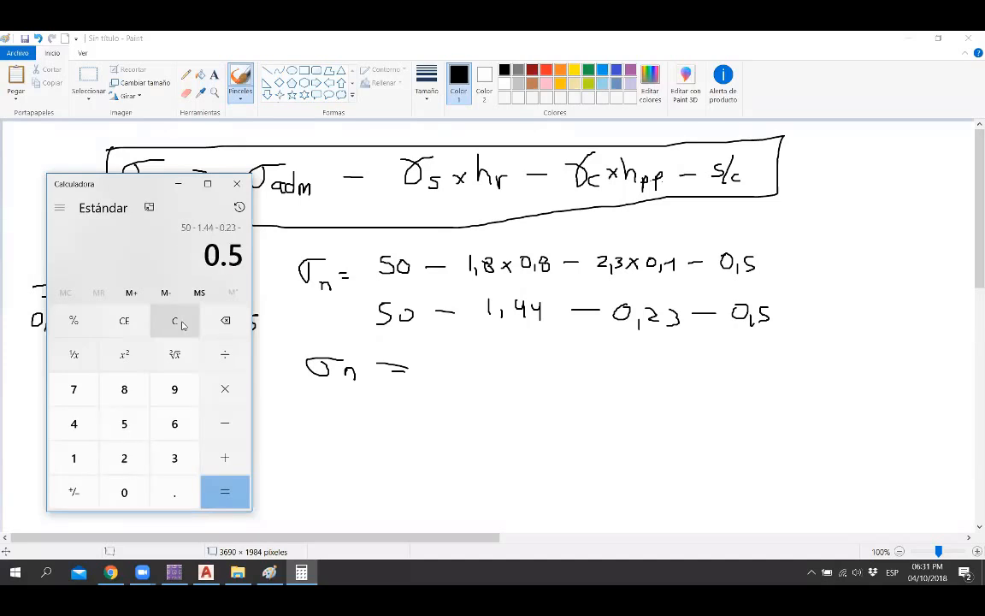
pyautogui.press('Return')
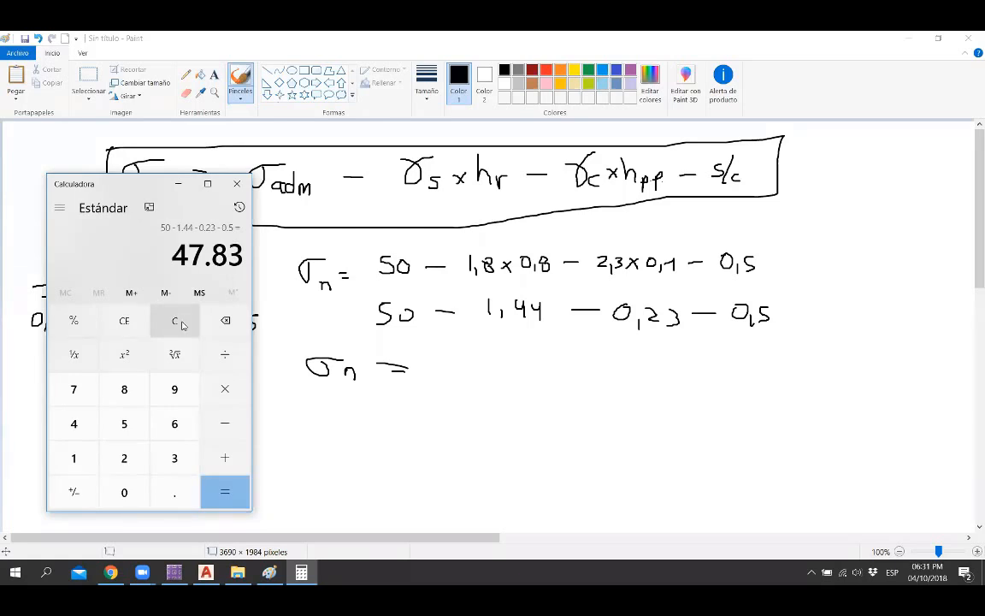
# Step: Complete the Paint result as 47,83 tn/m² and write its conversion below as σn = 4,78 kg/cm²
pyautogui.click(159, 170)
pyautogui.moveTo(430, 363)
pyautogui.mouseDown()
pyautogui.moveTo(441, 384)
pyautogui.moveTo(480, 388)
pyautogui.moveTo(495, 365)
pyautogui.moveTo(504, 385)
pyautogui.moveTo(543, 384)
pyautogui.moveTo(548, 372)
pyautogui.moveTo(596, 387)
pyautogui.moveTo(613, 374)
pyautogui.mouseUp()
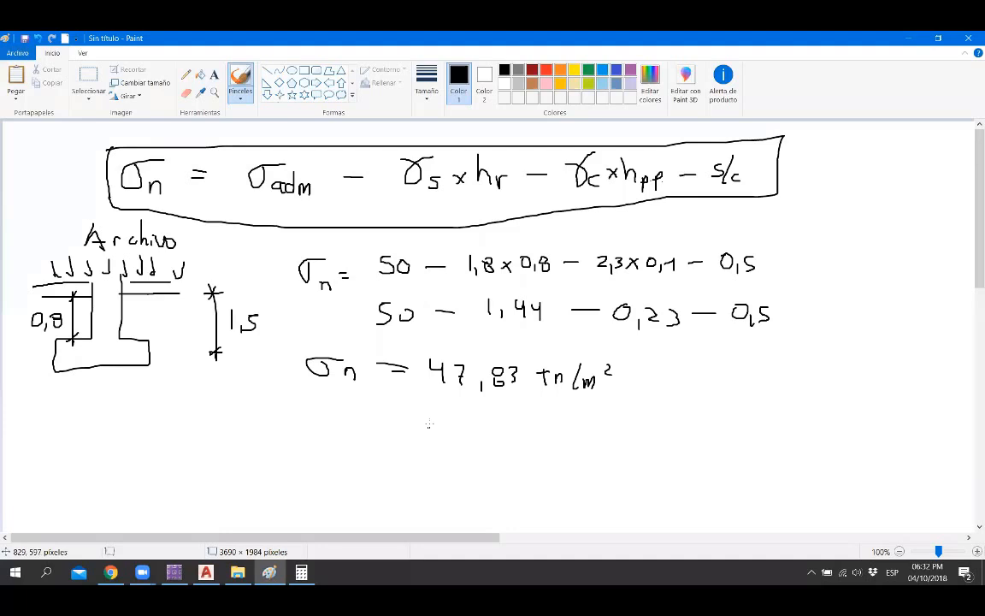
pyautogui.moveTo(439, 410)
pyautogui.mouseDown()
pyautogui.moveTo(452, 432)
pyautogui.moveTo(477, 433)
pyautogui.mouseUp()
pyautogui.moveTo(473, 421)
pyautogui.mouseDown()
pyautogui.moveTo(502, 422)
pyautogui.moveTo(501, 415)
pyautogui.moveTo(523, 432)
pyautogui.moveTo(536, 425)
pyautogui.moveTo(539, 437)
pyautogui.moveTo(586, 435)
pyautogui.moveTo(597, 420)
pyautogui.mouseUp()
pyautogui.moveTo(375, 418)
pyautogui.mouseDown()
pyautogui.moveTo(363, 429)
pyautogui.moveTo(395, 435)
pyautogui.mouseUp()
pyautogui.moveTo(402, 418); pyautogui.dragTo(413, 425)
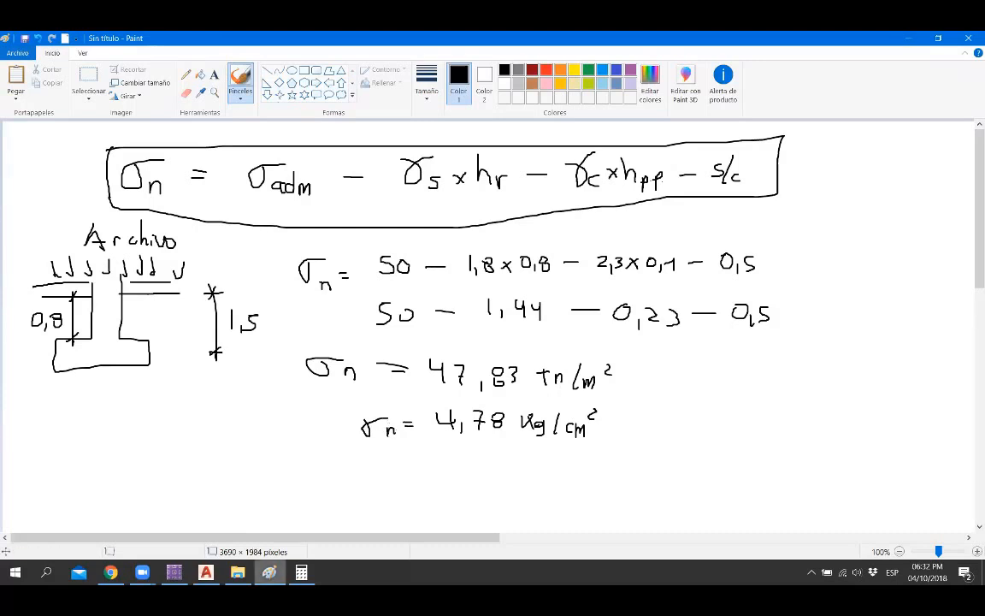
# Step: Recheck the product 1.8 × 0.8 in Calculator, clear it and minimise the window
pyautogui.click(301, 573)
pyautogui.click(180, 322)
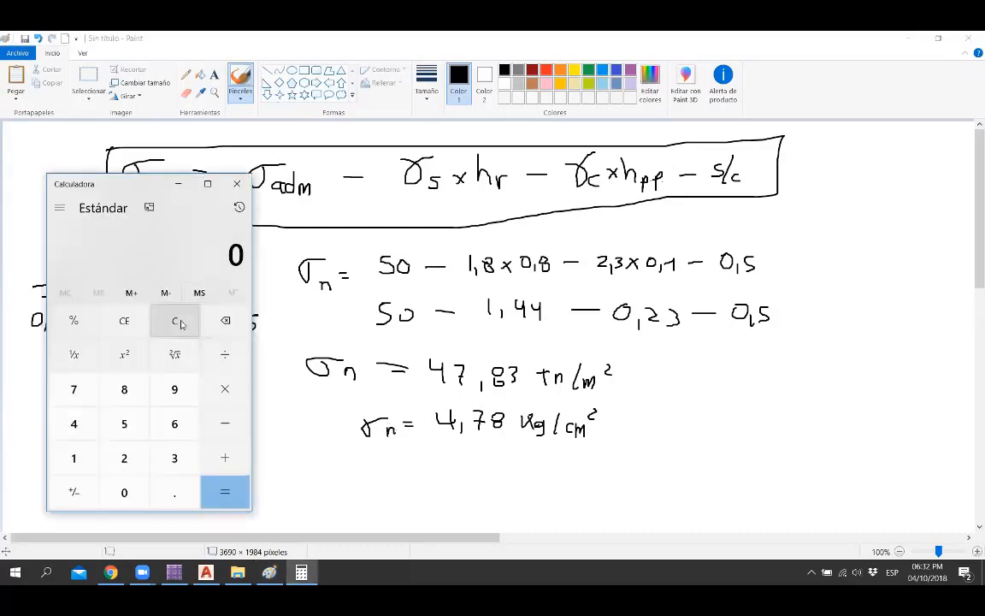
pyautogui.write('1.8*0.8')
pyautogui.press('Return')
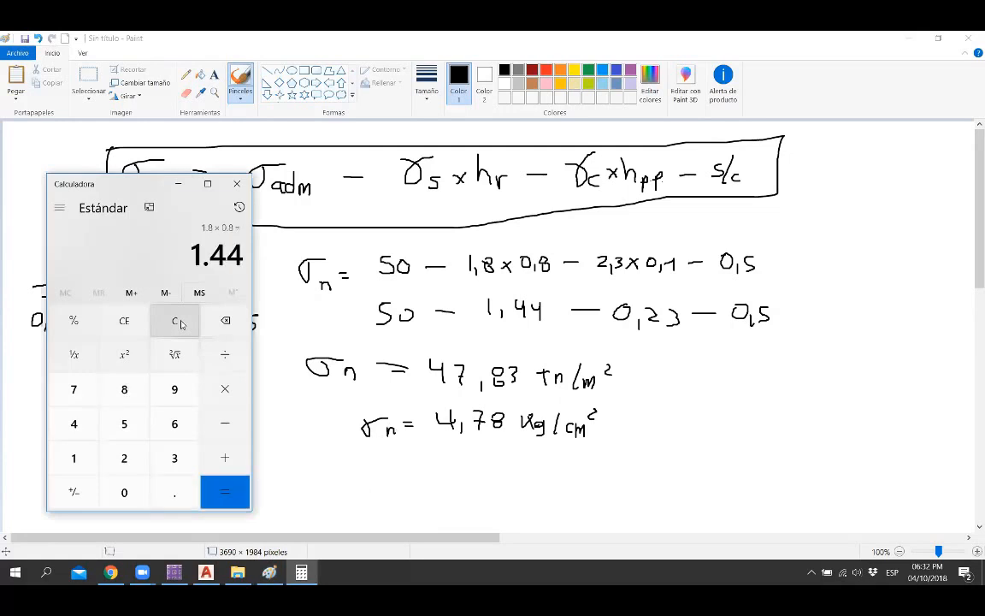
pyautogui.click(175, 313)
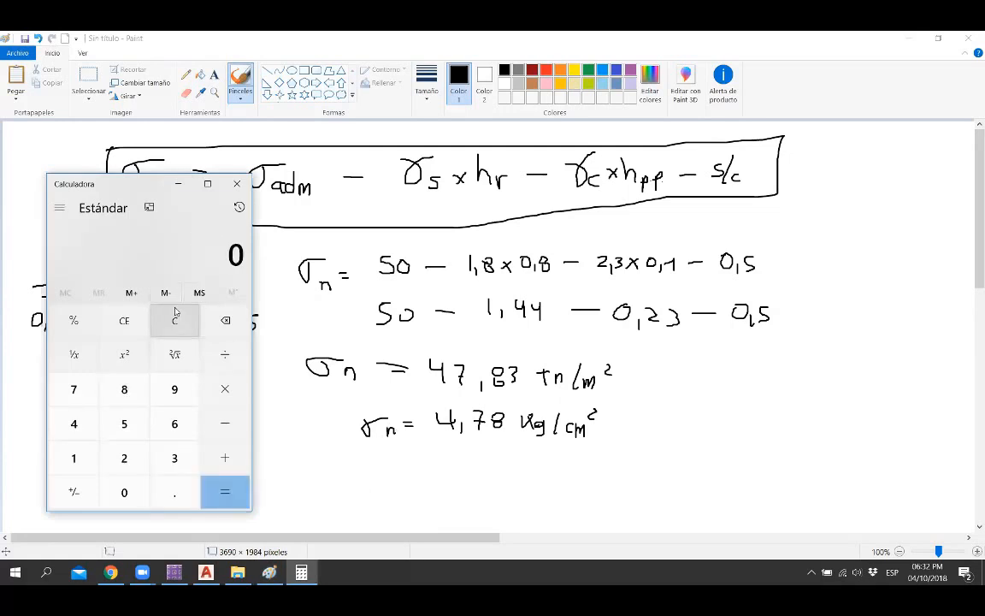
pyautogui.click(179, 183)
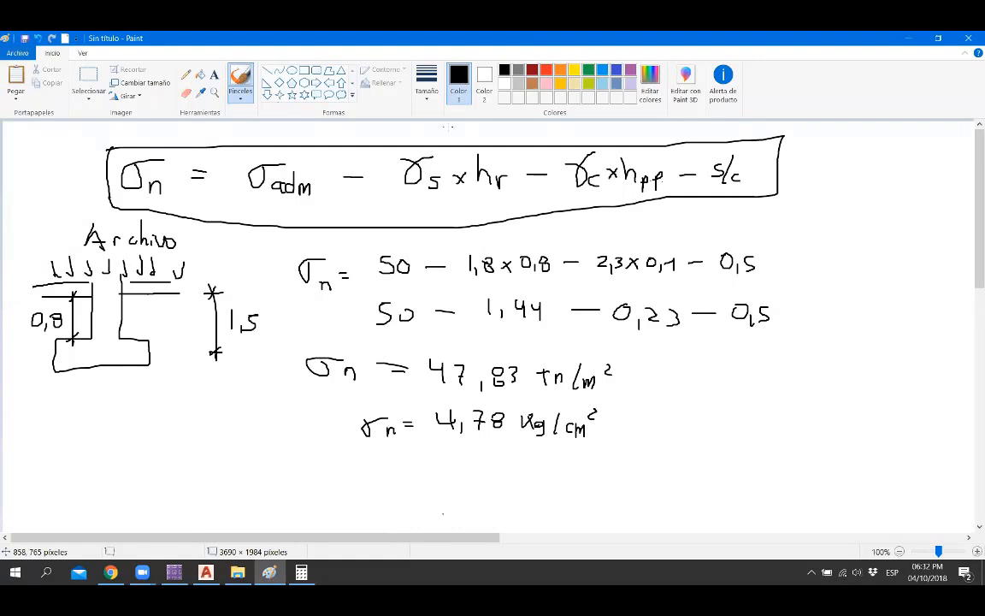
# Step: Frame the σn = 4,78 kg/cm² result and begin the seismic line beneath it with Sism and σns =
pyautogui.moveTo(345, 461)
pyautogui.mouseDown()
pyautogui.moveTo(346, 408)
pyautogui.moveTo(643, 409)
pyautogui.moveTo(475, 454)
pyautogui.moveTo(356, 454)
pyautogui.mouseUp()
pyautogui.scroll(-4, 412, 353)
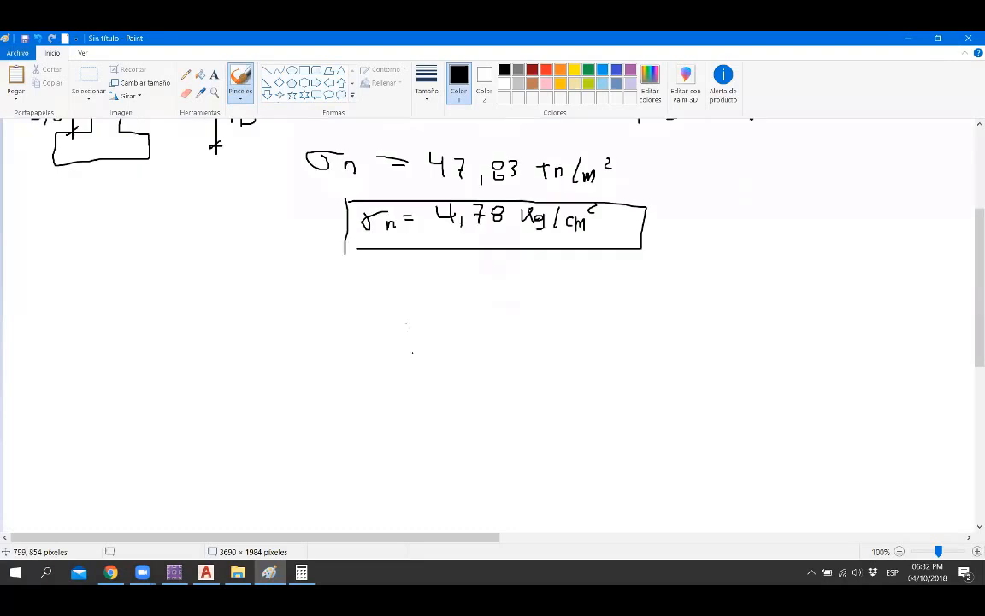
pyautogui.scroll(2, 368, 387)
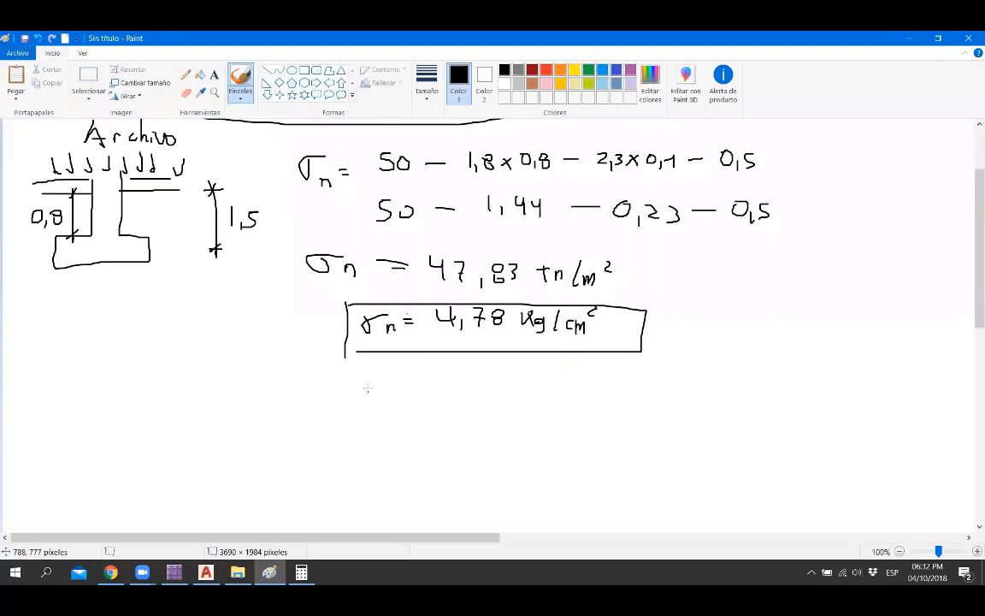
pyautogui.moveTo(254, 381)
pyautogui.mouseDown()
pyautogui.moveTo(236, 400)
pyautogui.moveTo(291, 395)
pyautogui.moveTo(297, 404)
pyautogui.mouseUp()
pyautogui.click(260, 380)
pyautogui.moveTo(375, 383)
pyautogui.mouseDown()
pyautogui.moveTo(405, 384)
pyautogui.moveTo(397, 408)
pyautogui.moveTo(453, 390)
pyautogui.mouseUp()
pyautogui.moveTo(438, 397); pyautogui.dragTo(455, 396)
# Step: Calculate the seismic net stress in Calculator as 4.78 × 1.3
pyautogui.click(274, 572)
pyautogui.click(275, 572)
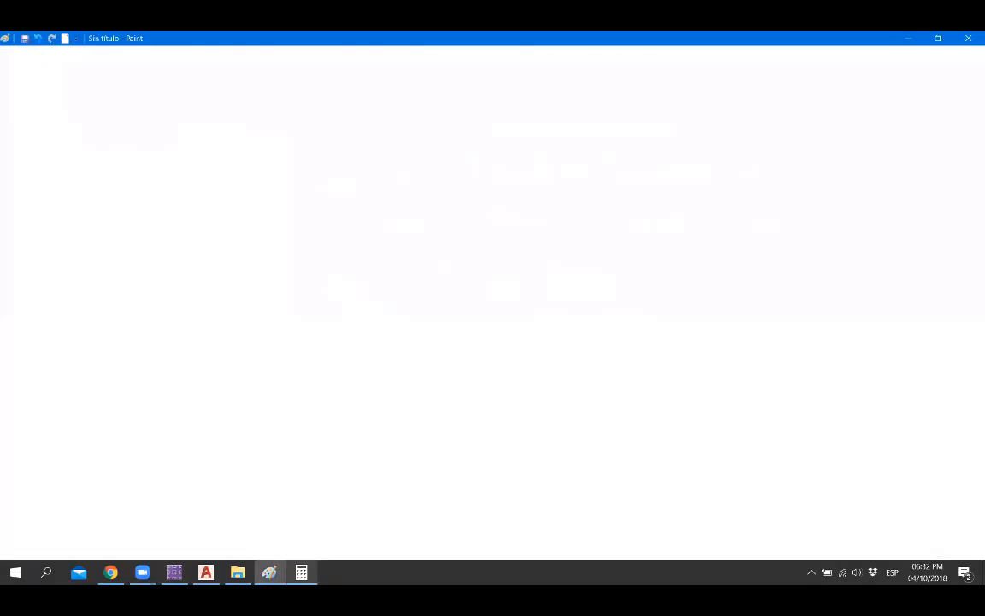
pyautogui.write('4.')
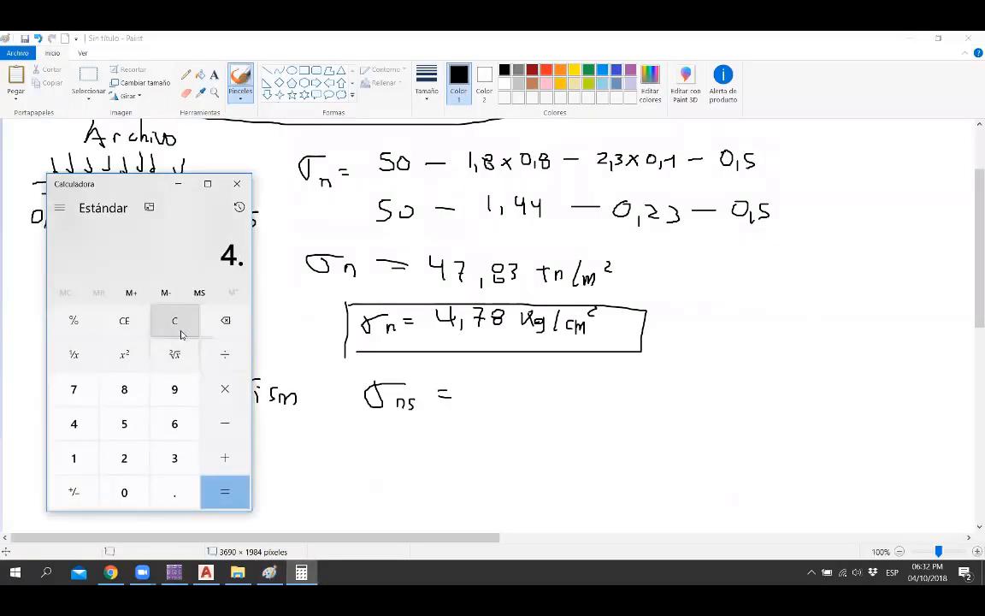
pyautogui.write('78*1.')
pyautogui.write('3')
pyautogui.press('Return')
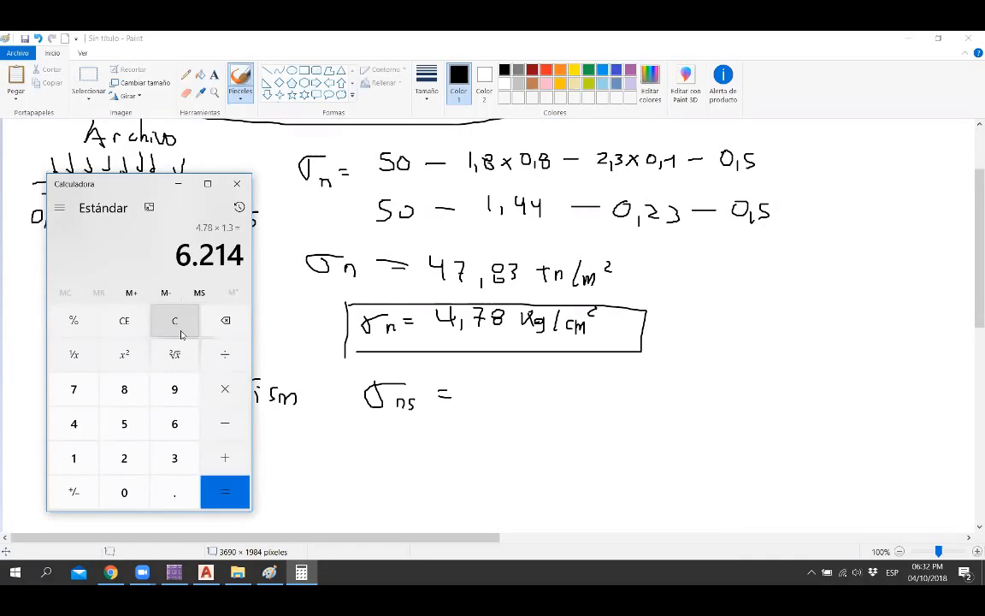
# Step: Complete the seismic line in Paint with 6,21 kg/m² and draw a frame around it
pyautogui.click(178, 184)
pyautogui.moveTo(475, 382)
pyautogui.mouseDown()
pyautogui.moveTo(468, 399)
pyautogui.moveTo(484, 404)
pyautogui.moveTo(500, 393)
pyautogui.moveTo(584, 397)
pyautogui.moveTo(590, 386)
pyautogui.mouseUp()
pyautogui.moveTo(346, 365); pyautogui.dragTo(347, 414)
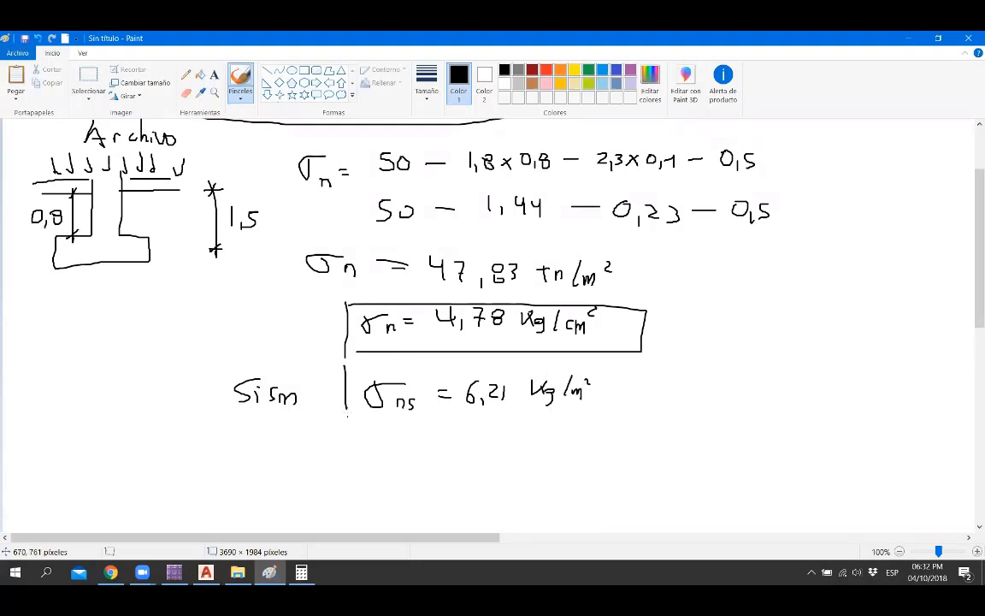
pyautogui.moveTo(344, 366)
pyautogui.mouseDown()
pyautogui.moveTo(604, 369)
pyautogui.moveTo(612, 411)
pyautogui.moveTo(322, 421)
pyautogui.mouseUp()
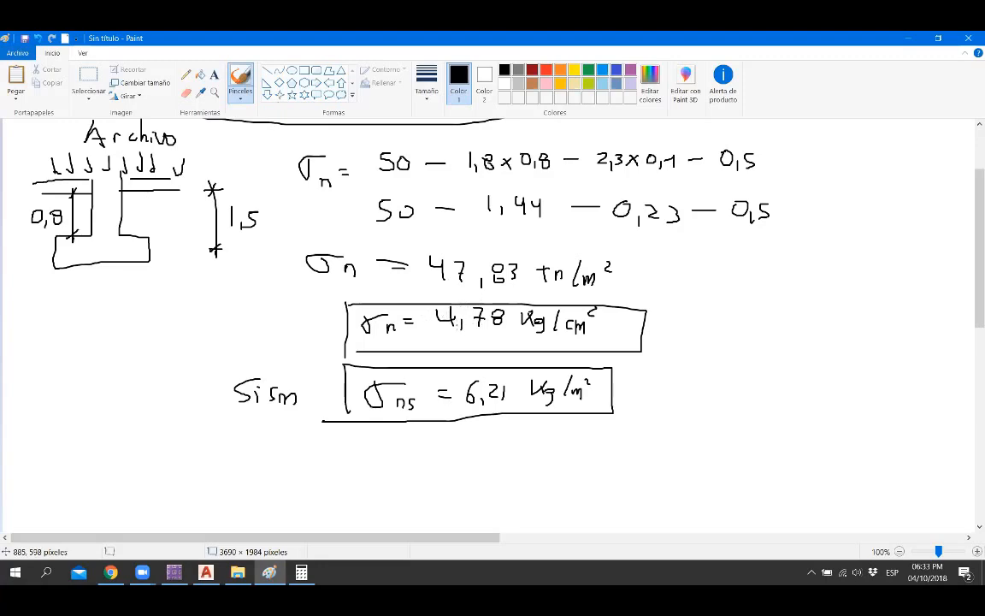
# Step: Switch to SAFE and unlock the analysed foundation model for editing
pyautogui.click(174, 572)
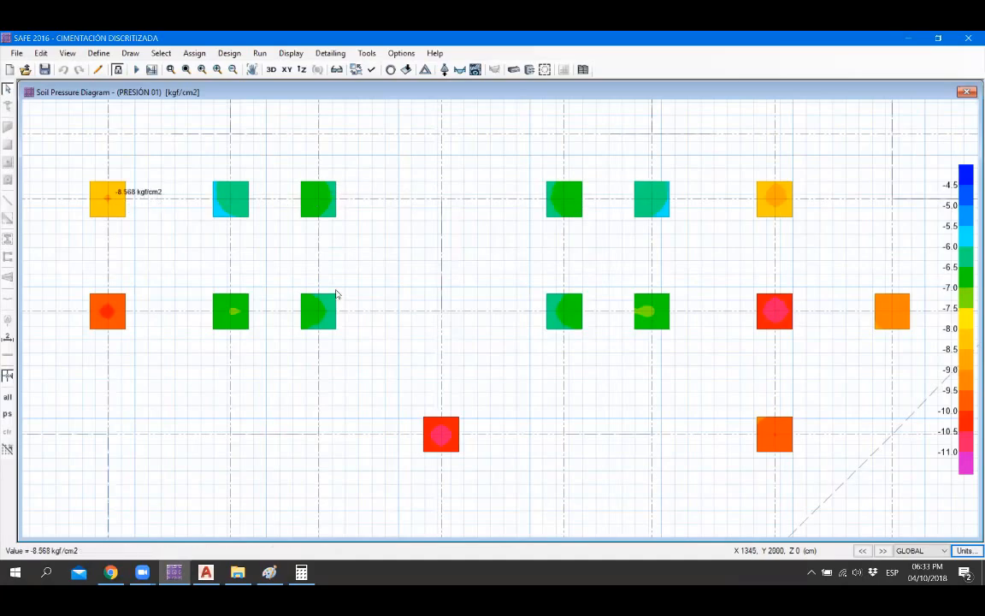
pyautogui.scroll(-1, 334, 297)
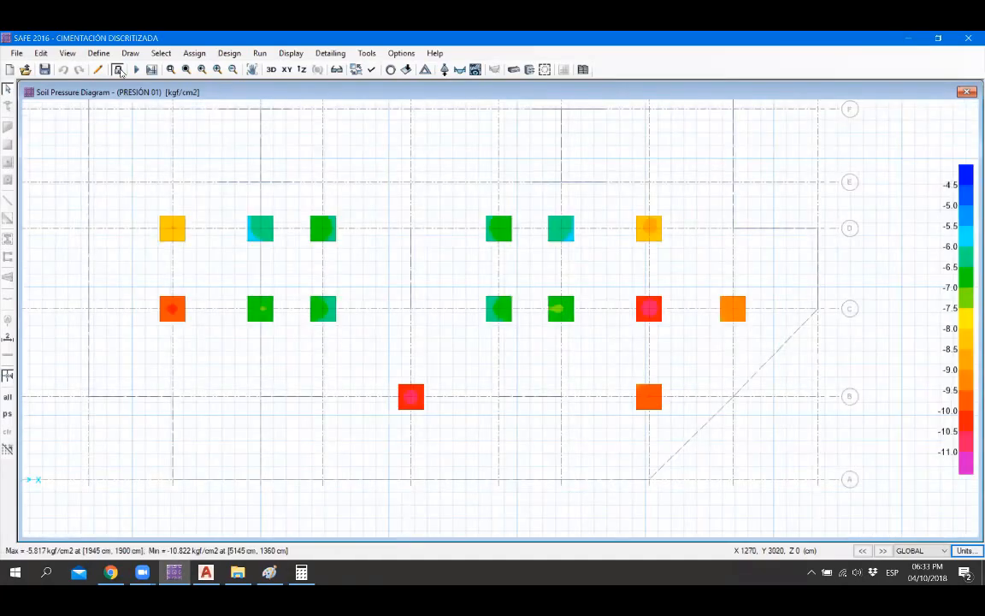
pyautogui.click(117, 69)
pyautogui.click(520, 345)
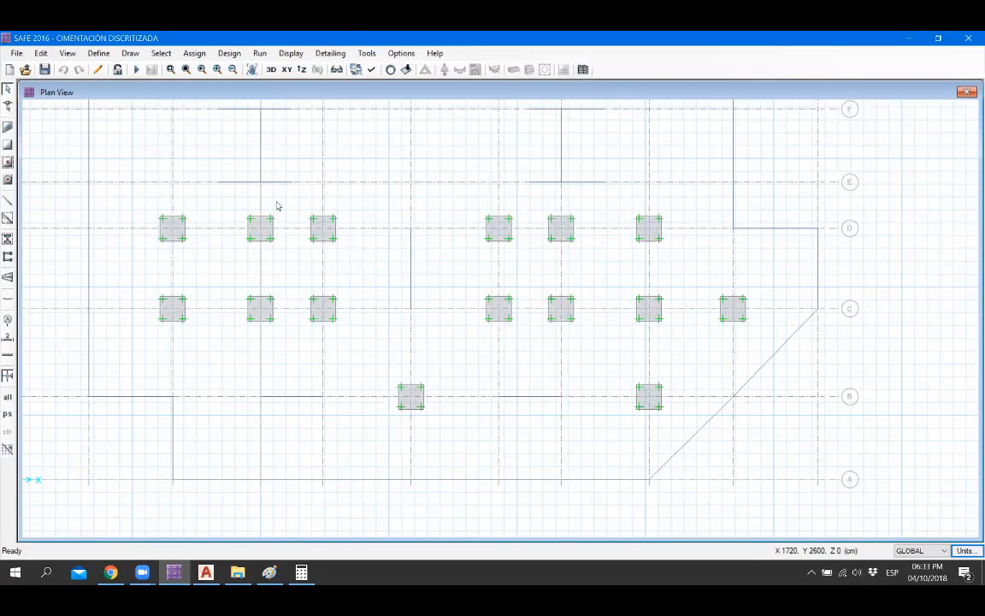
# Step: Try to expand the eight inner footings on axes C and D together by a 25 cm offset, and undo it
pyautogui.scroll(1, 261, 212)
pyautogui.click(262, 236)
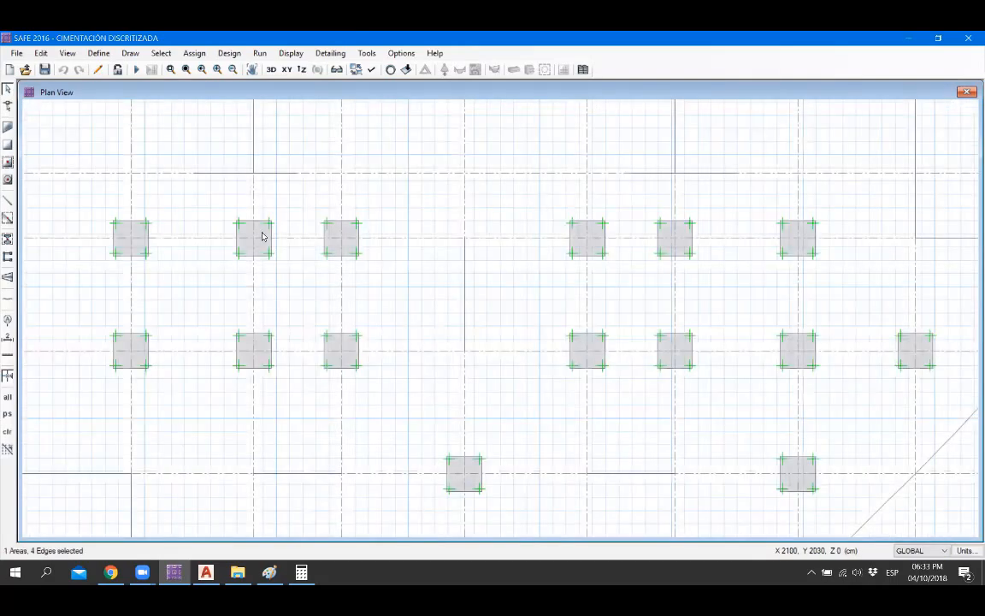
pyautogui.click(323, 237)
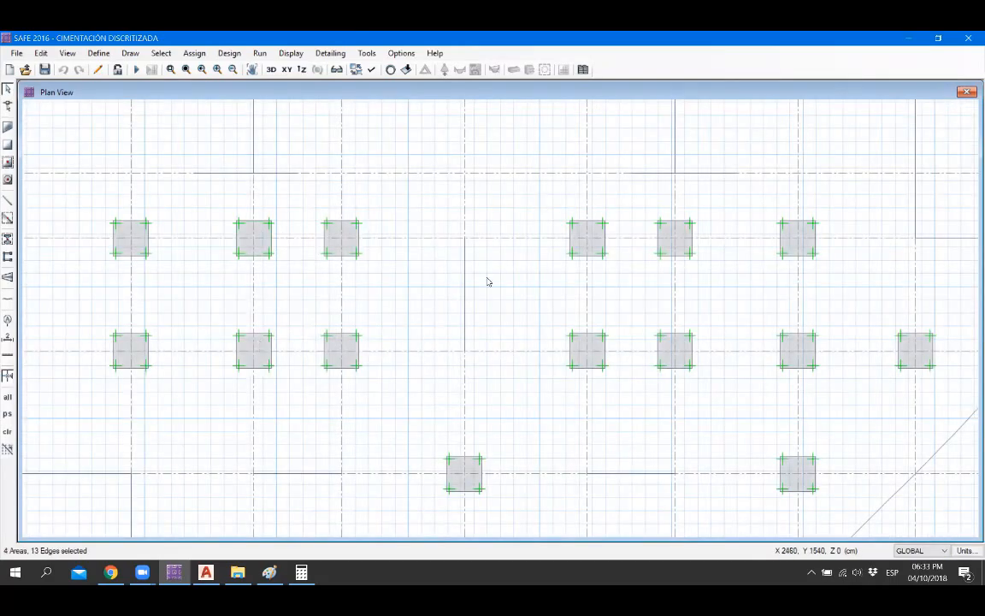
pyautogui.click(579, 229)
pyautogui.click(668, 232)
pyautogui.click(661, 334)
pyautogui.click(604, 347)
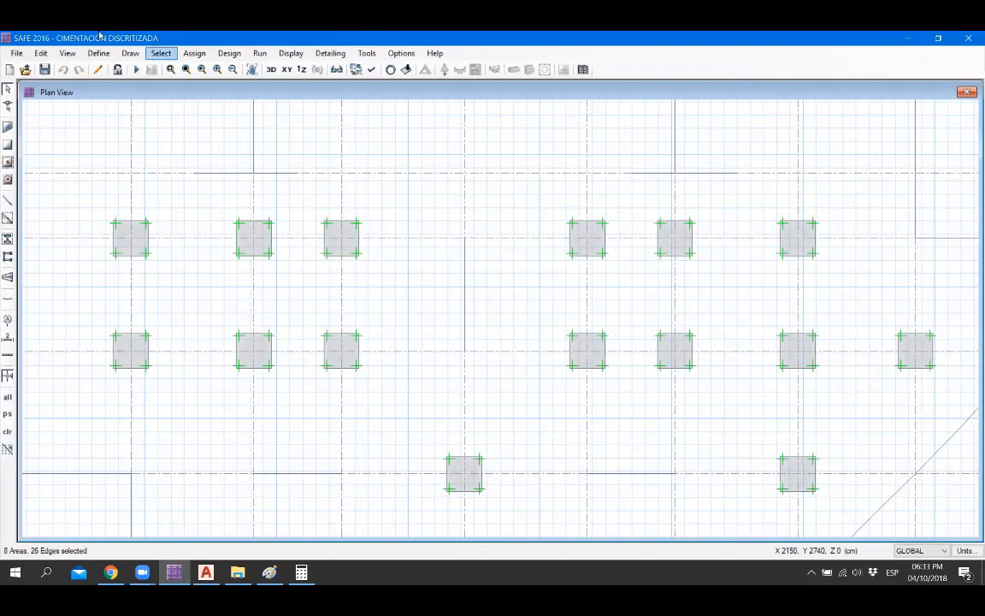
pyautogui.click(42, 53)
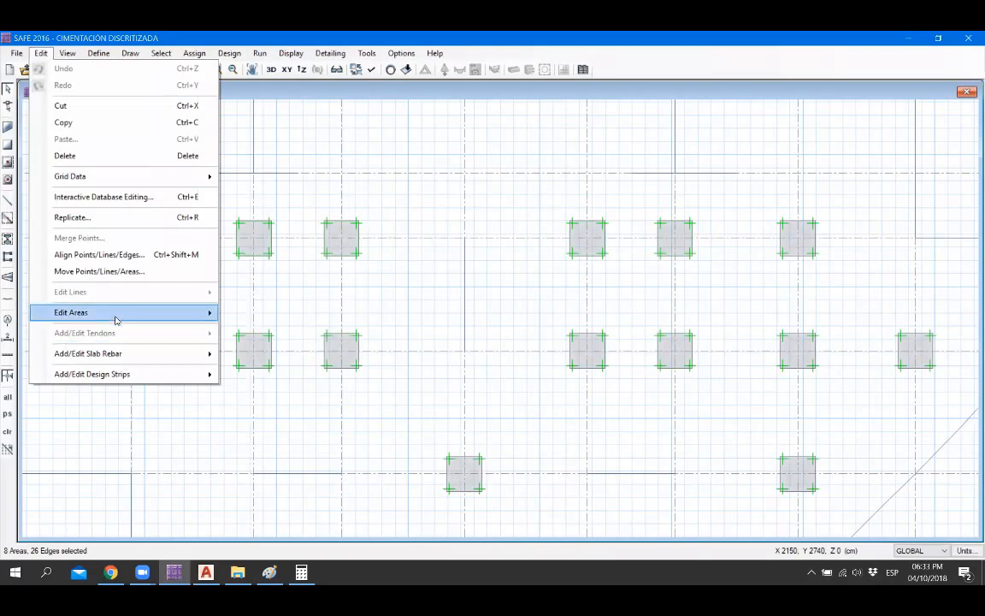
pyautogui.moveTo(128, 312)
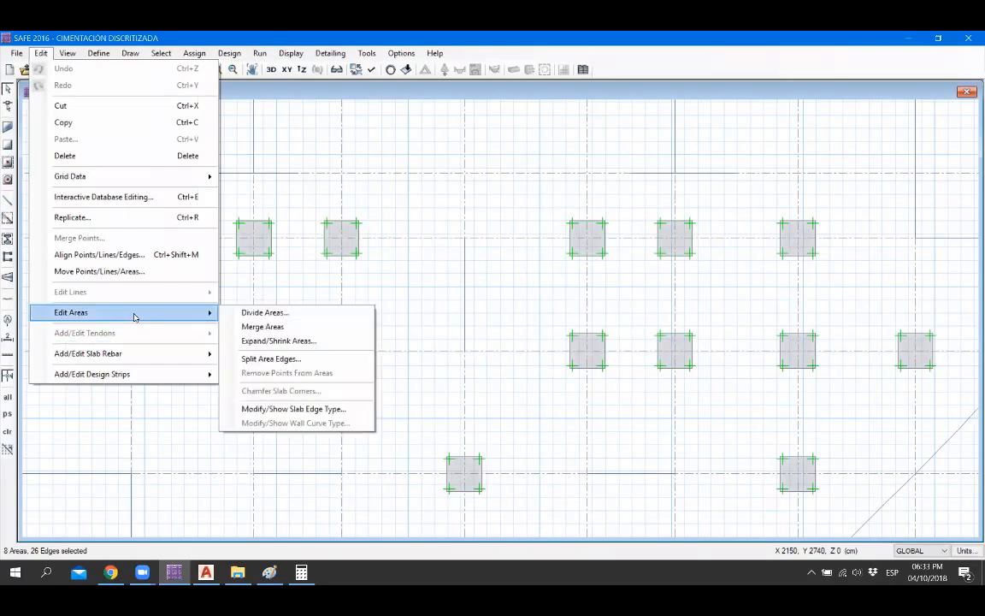
pyautogui.click(278, 341)
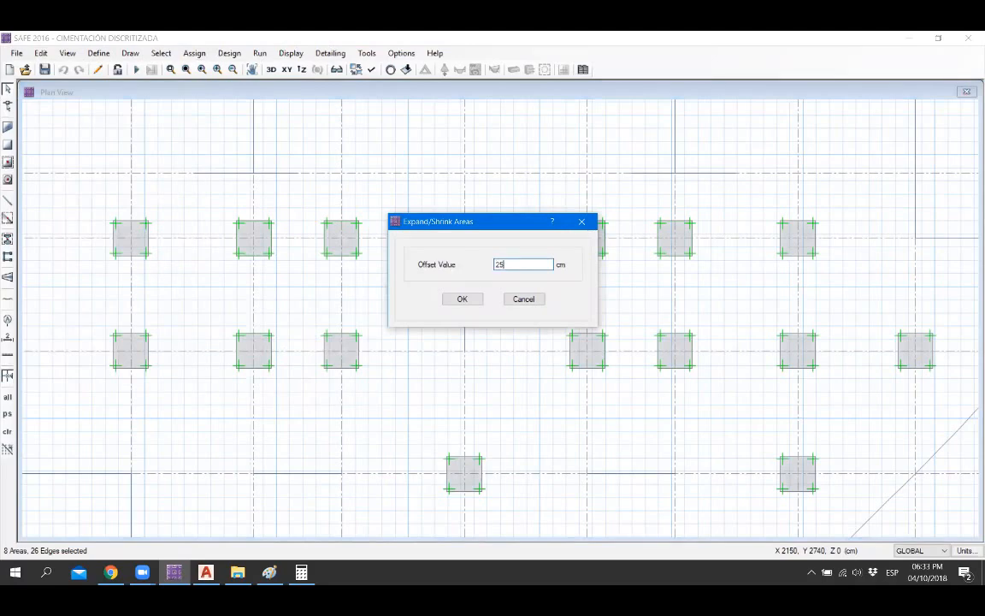
pyautogui.click(462, 299)
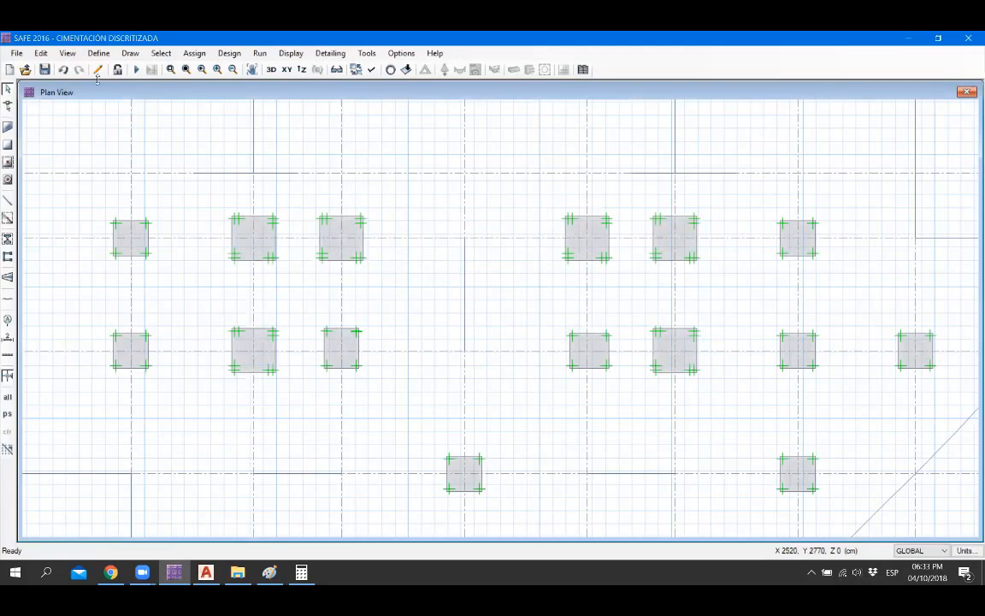
pyautogui.click(62, 70)
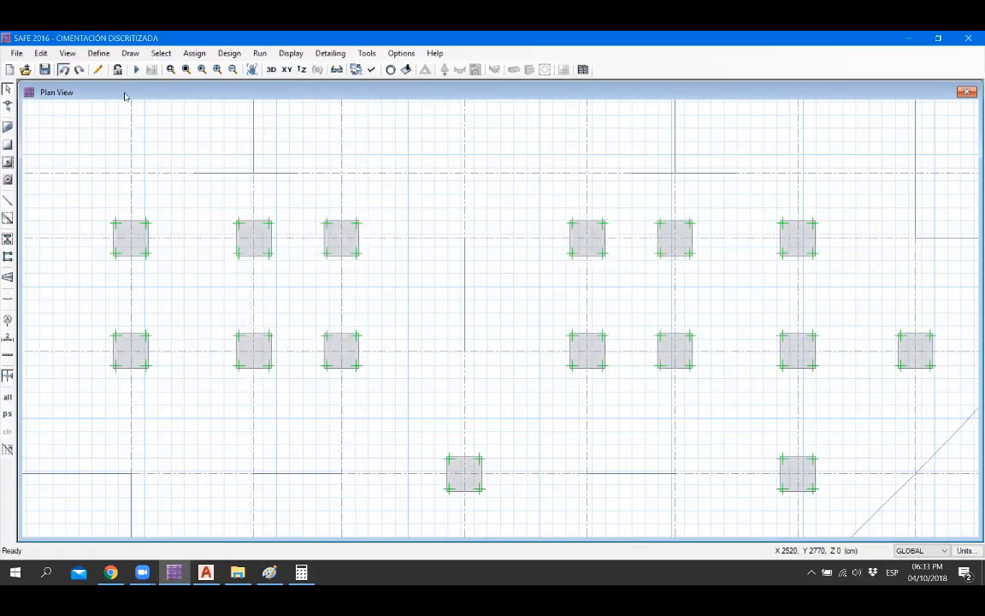
# Step: Expand only the four inner footings in the left half of axes C and D by a 25 cm offset
pyautogui.click(270, 231)
pyautogui.click(331, 229)
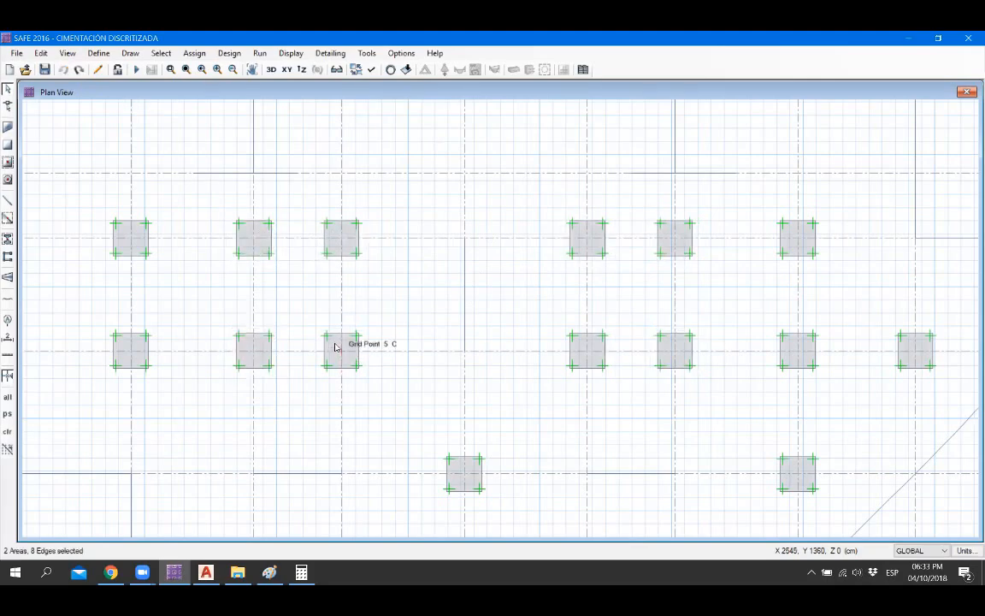
pyautogui.click(336, 346)
pyautogui.click(259, 347)
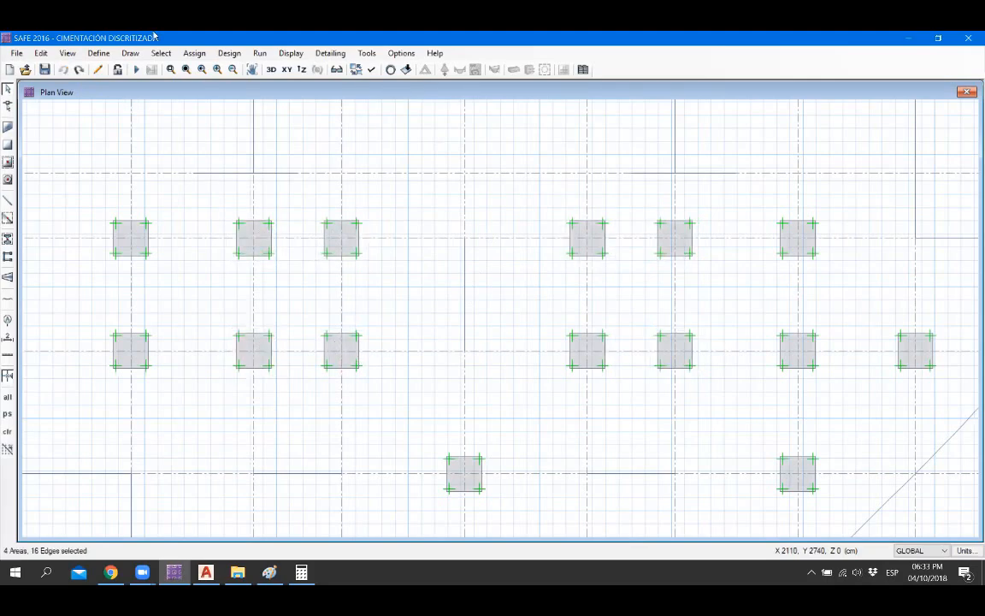
pyautogui.click(40, 53)
pyautogui.moveTo(86, 312)
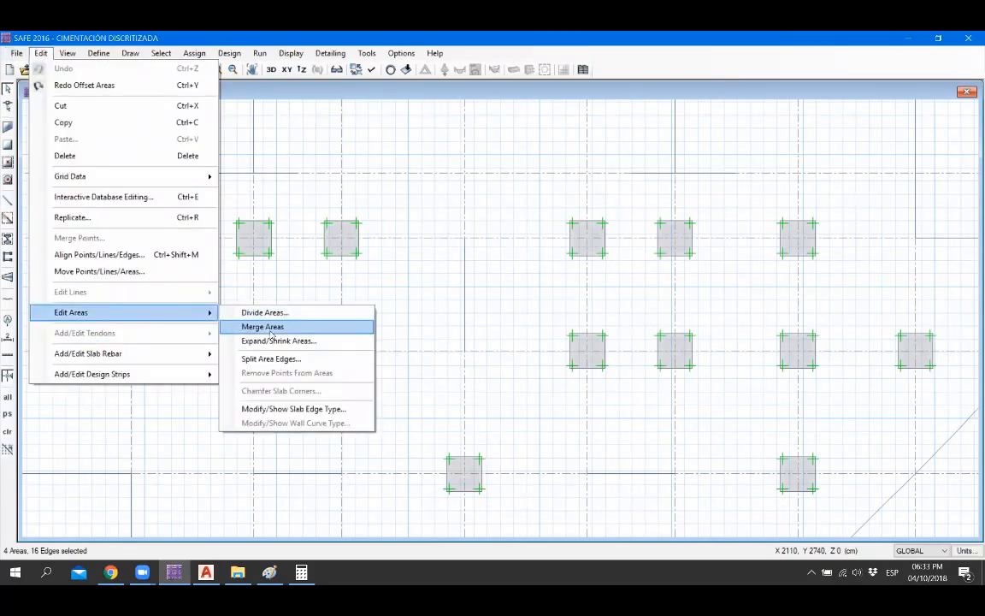
pyautogui.click(283, 341)
pyautogui.click(462, 300)
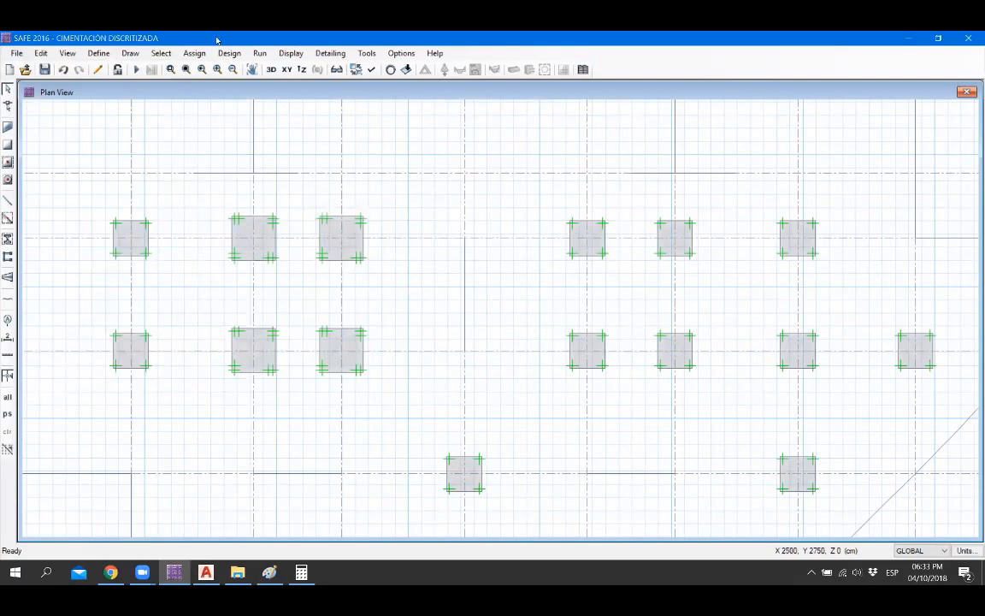
# Step: Measure the width of an expanded footing on axis D with a dimension line, without placing it
pyautogui.click(130, 53)
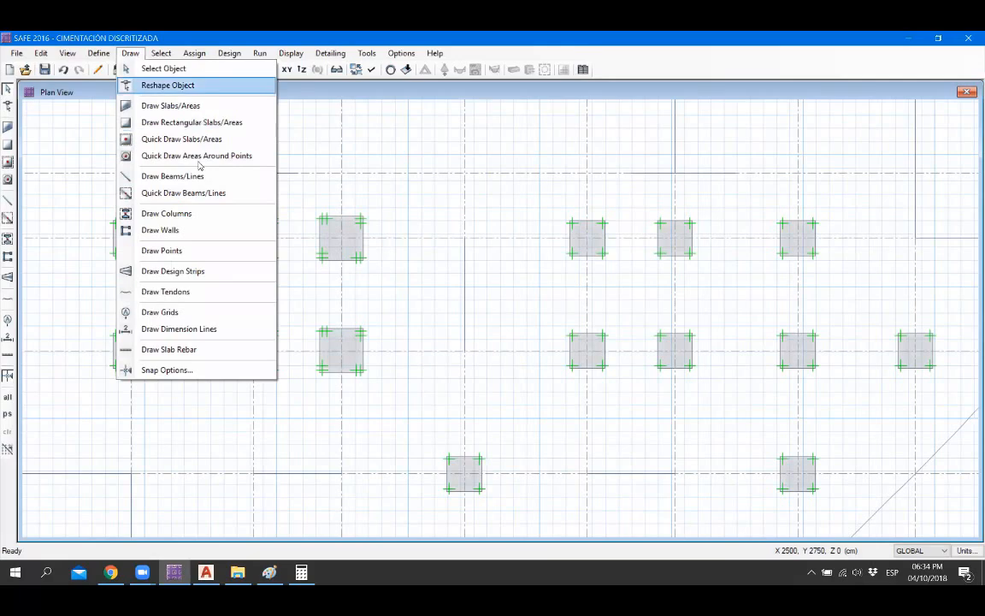
pyautogui.click(228, 34)
pyautogui.click(8, 353)
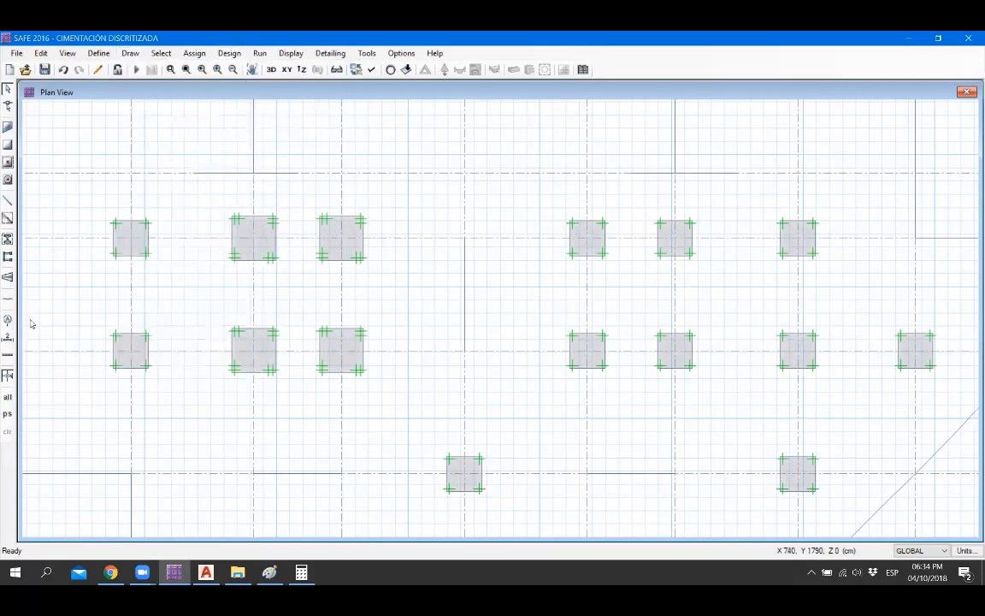
pyautogui.click(231, 217)
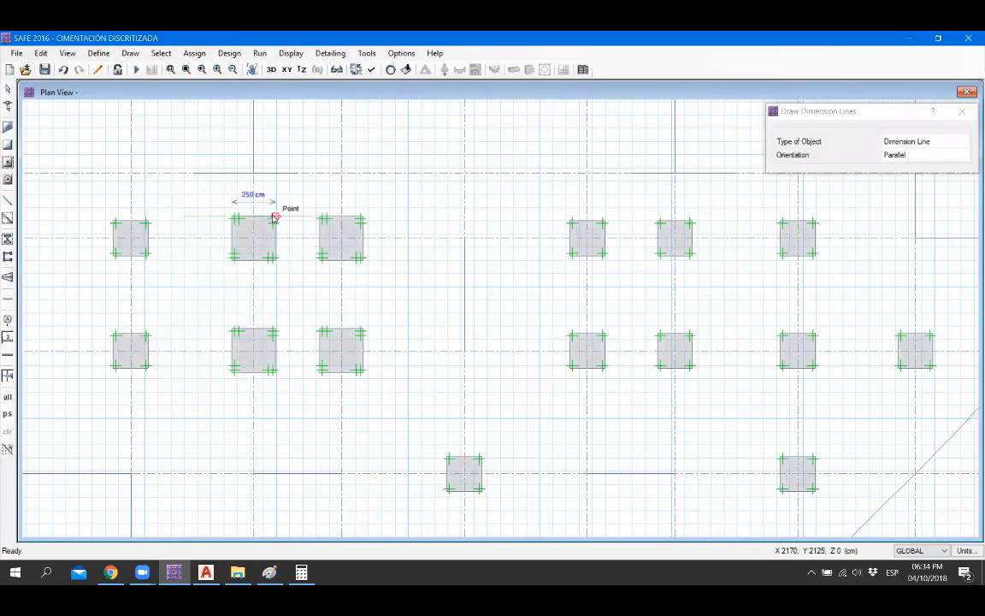
pyautogui.click(962, 111)
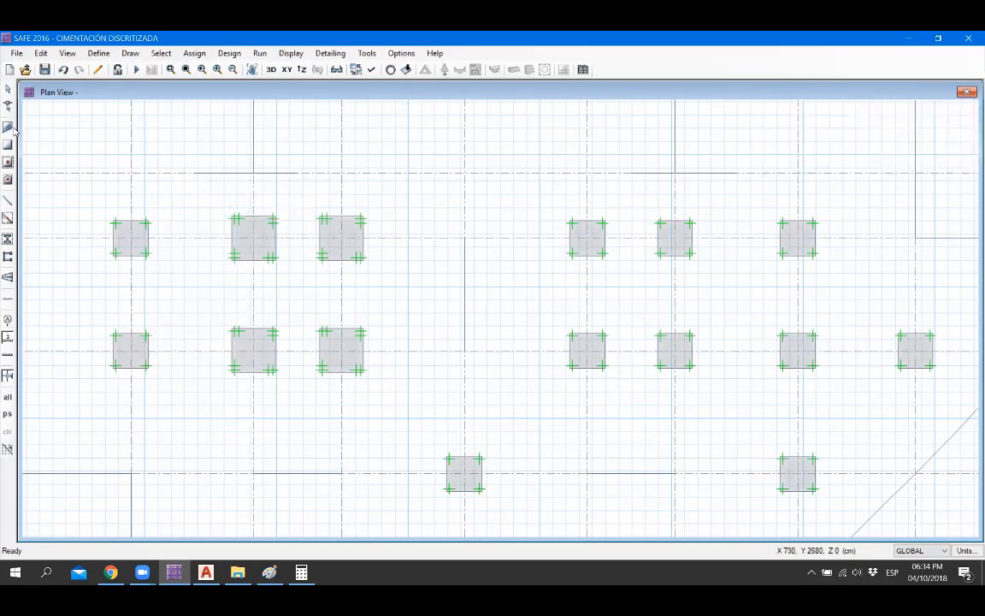
pyautogui.click(7, 91)
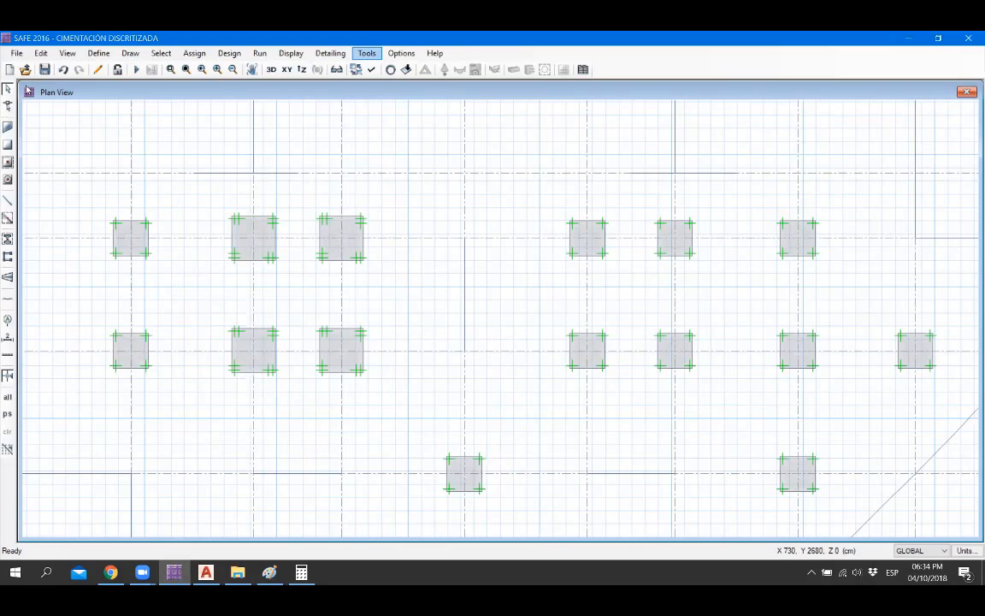
# Step: Try to expand the footings on rows C and D around grid line 8, and undo the change
pyautogui.click(637, 231)
pyautogui.click(668, 233)
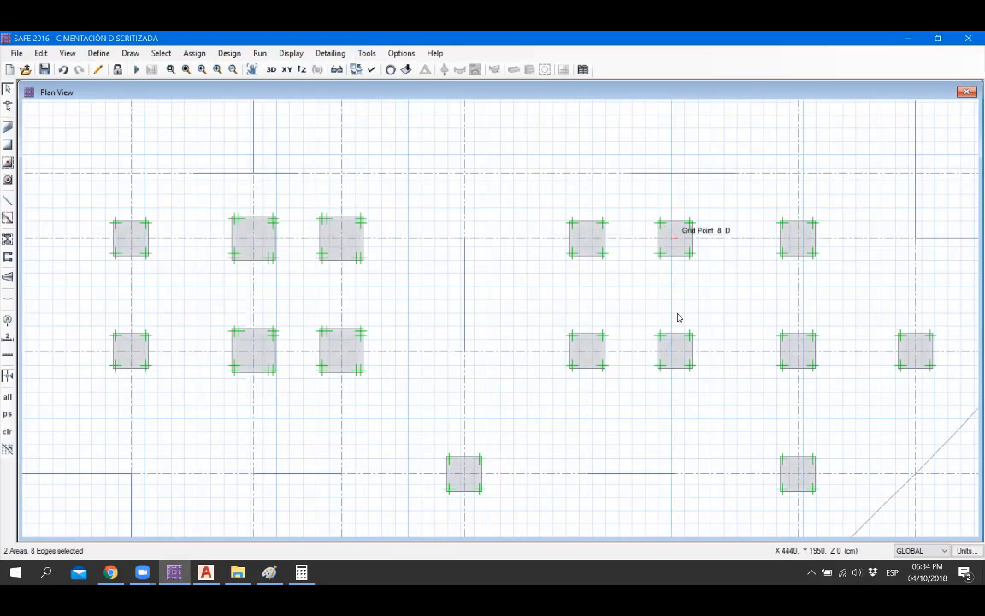
pyautogui.click(673, 342)
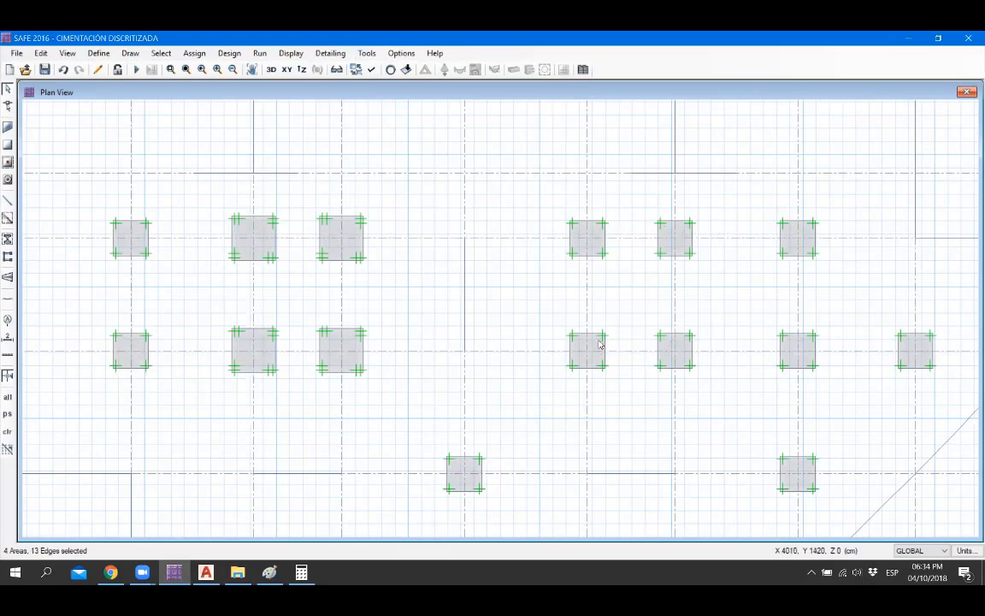
pyautogui.click(41, 54)
pyautogui.click(223, 333)
pyautogui.click(469, 300)
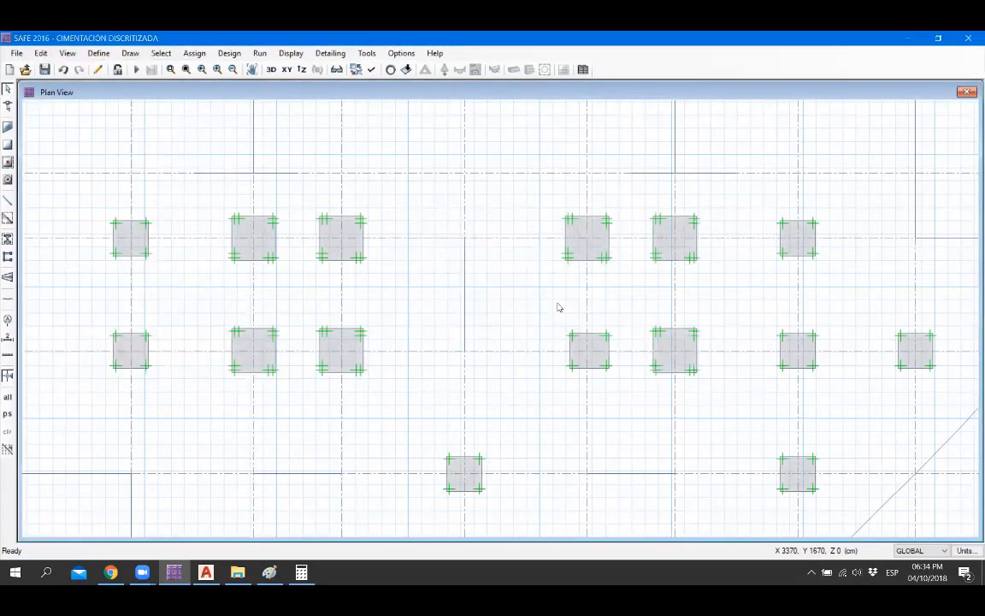
pyautogui.click(63, 71)
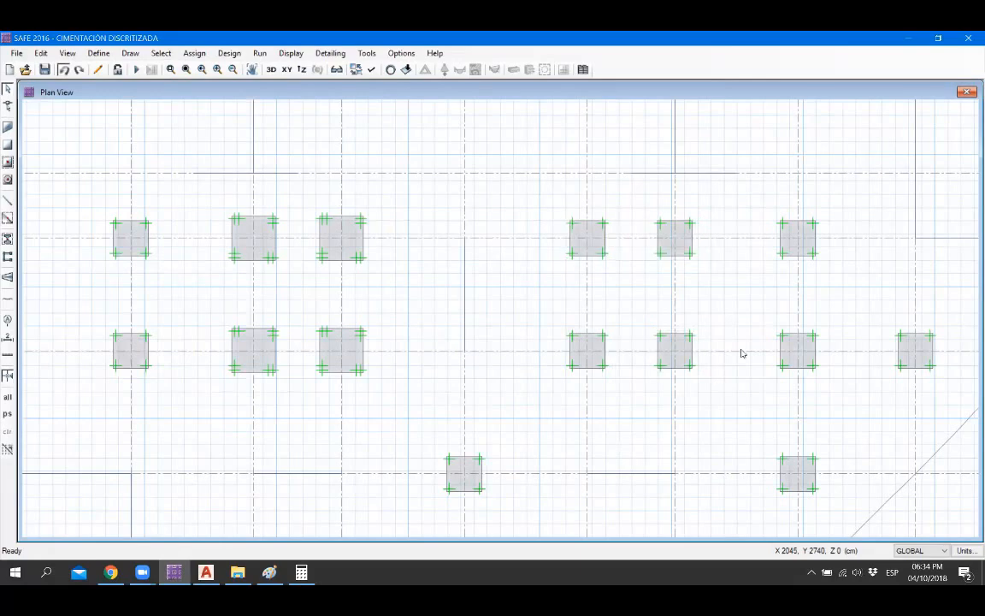
# Step: Expand the four inner footings on the eastern side of rows C and D with a 25 cm offset
pyautogui.scroll(2, 649, 336)
pyautogui.click(660, 341)
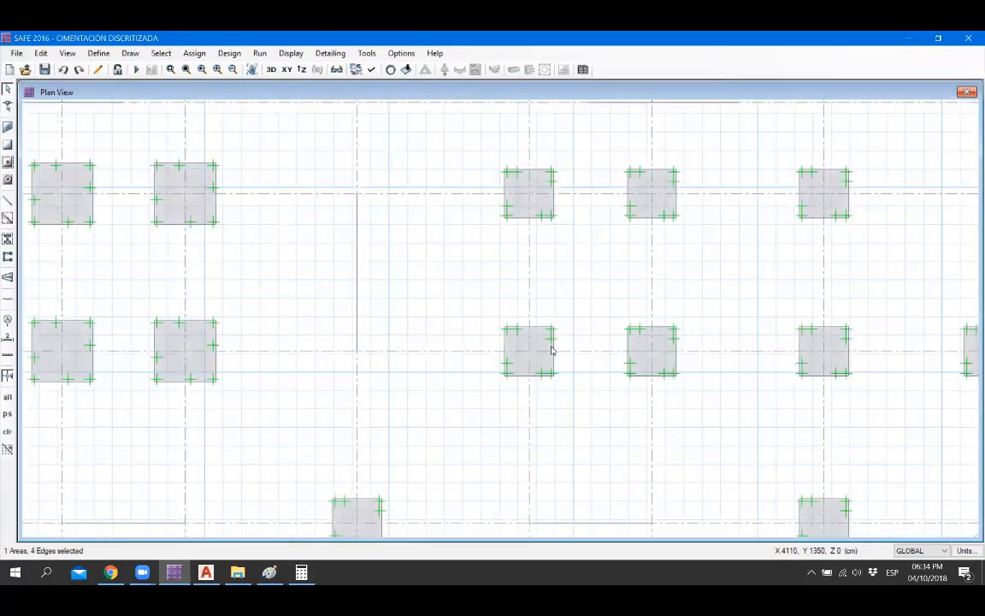
pyautogui.click(541, 209)
pyautogui.click(653, 217)
pyautogui.click(40, 53)
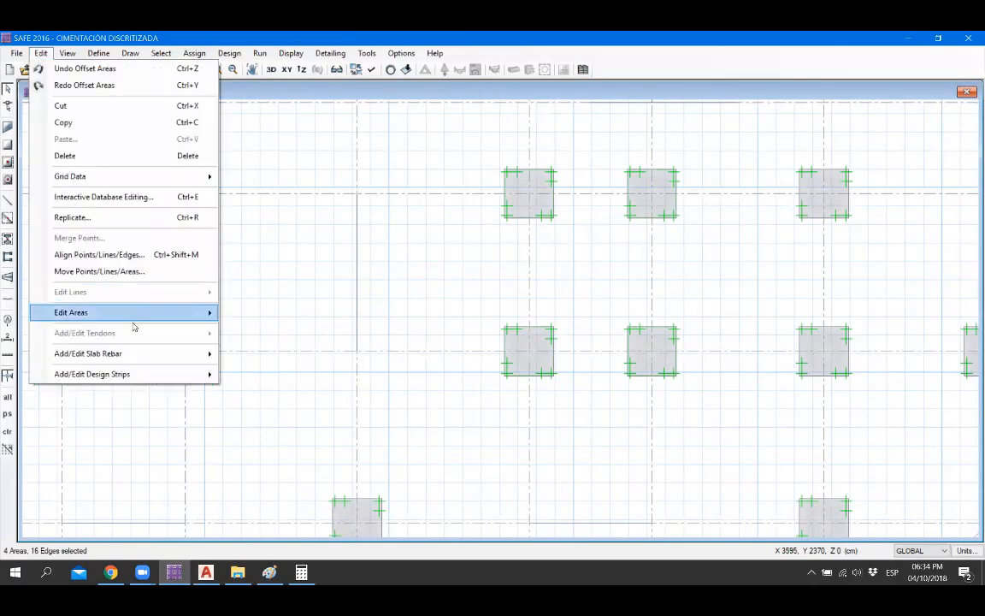
pyautogui.moveTo(137, 319)
pyautogui.click(256, 340)
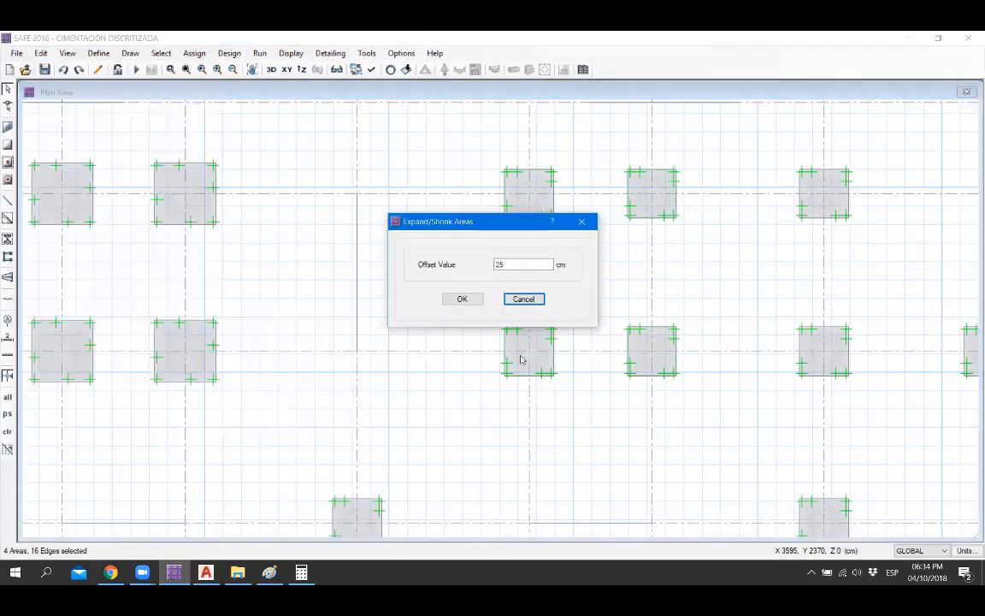
pyautogui.click(462, 299)
pyautogui.scroll(-1, 663, 324)
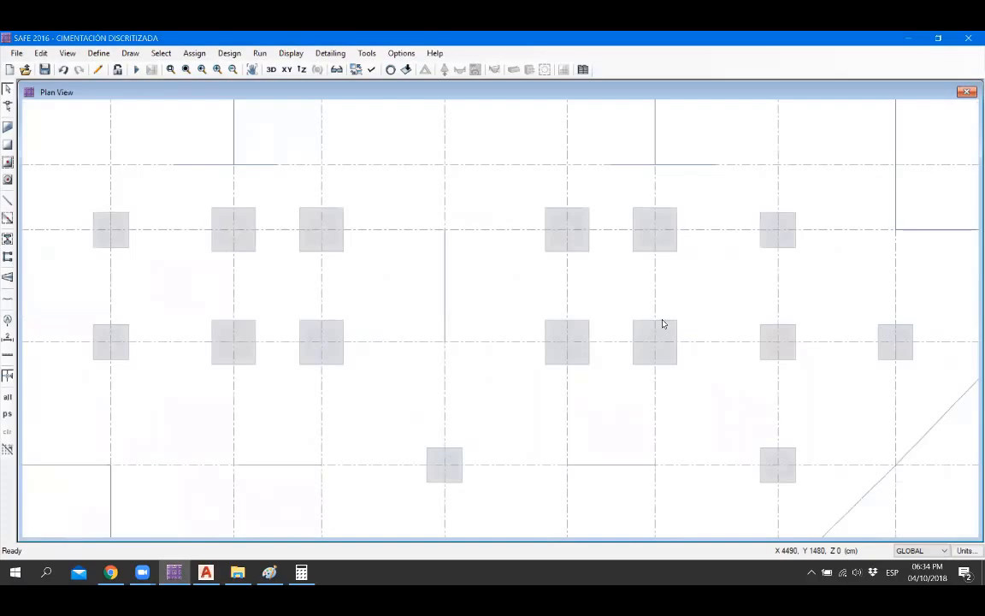
pyautogui.scroll(-1, 663, 323)
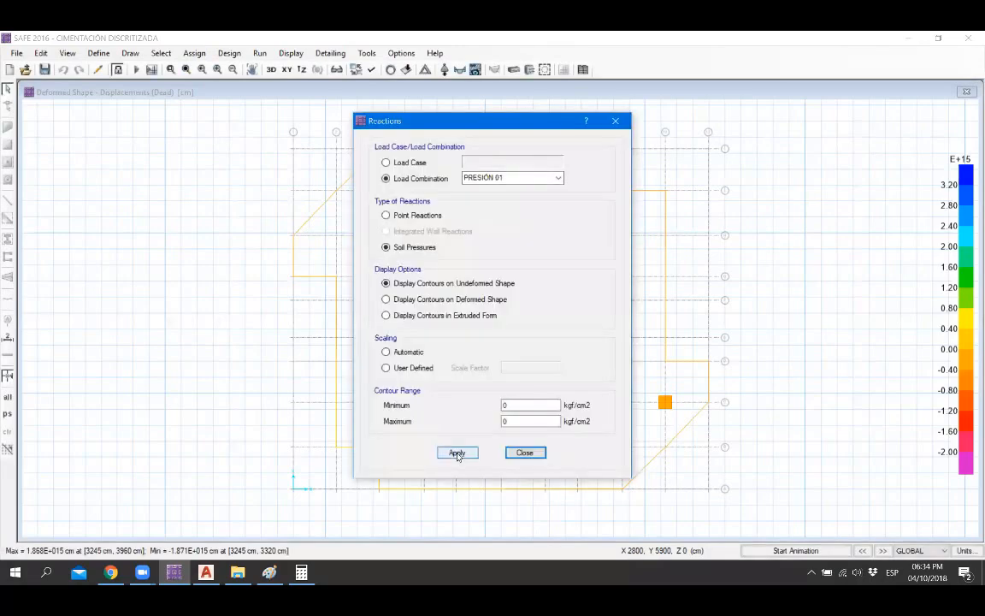
# Step: Display the soil pressure contours for load combination PRESIÓN 01 on the undeformed shape
pyautogui.click(459, 453)
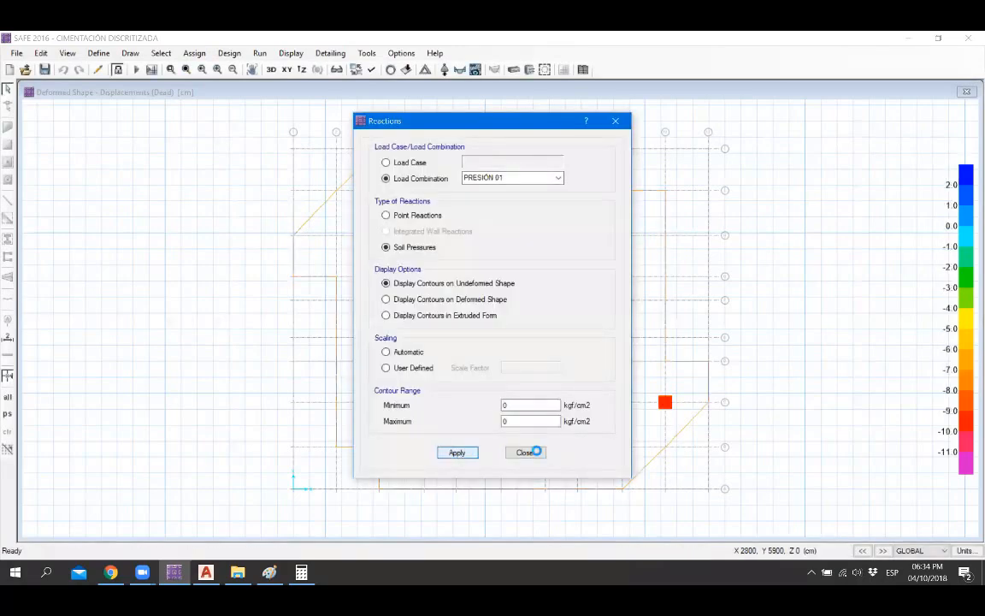
pyautogui.click(538, 451)
pyautogui.scroll(2, 497, 381)
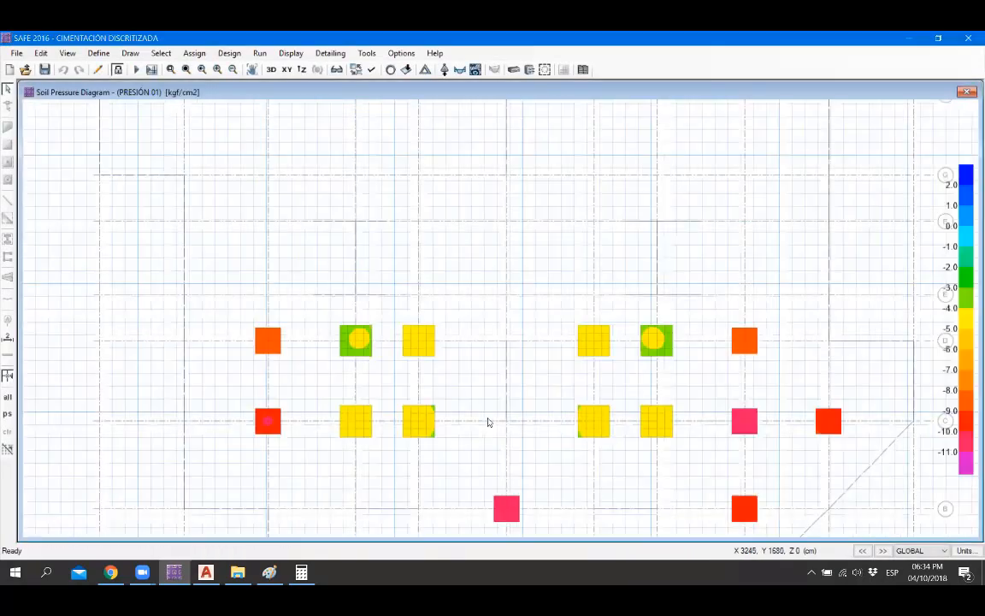
pyautogui.scroll(1, 491, 391)
# Step: Read the PRESIÓN 01 soil pressures on the western enlarged footings and compare them with the allowable stress in Paint
pyautogui.moveTo(352, 285)
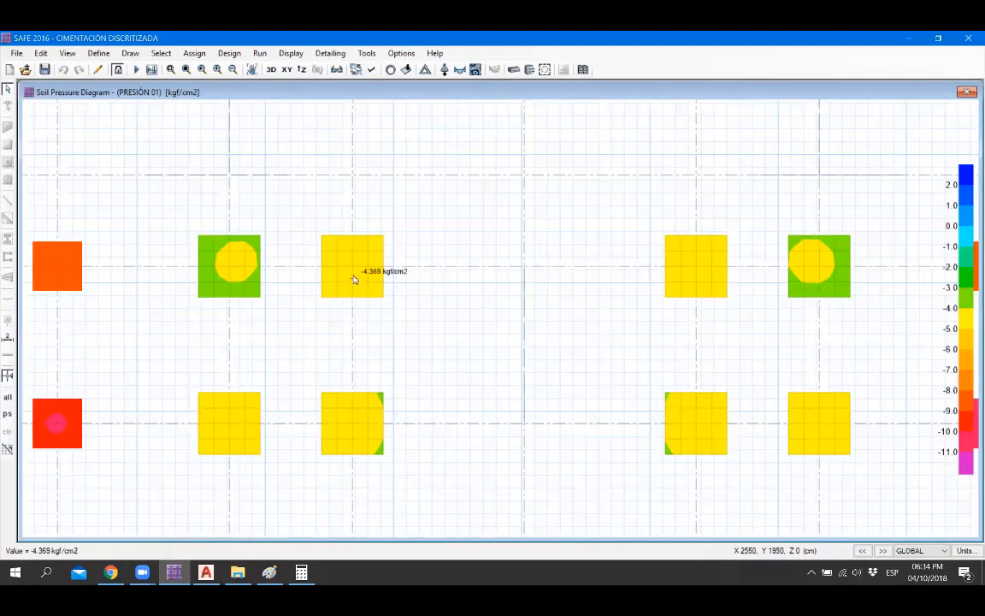
pyautogui.moveTo(227, 267)
pyautogui.moveTo(233, 425)
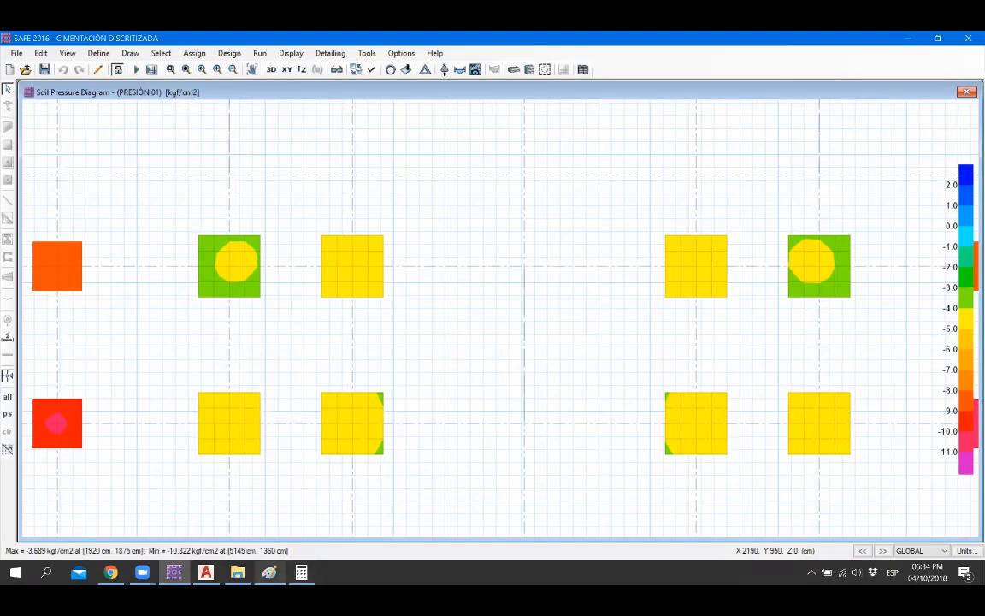
pyautogui.click(270, 573)
pyautogui.hotkey('alt', 'Tab')
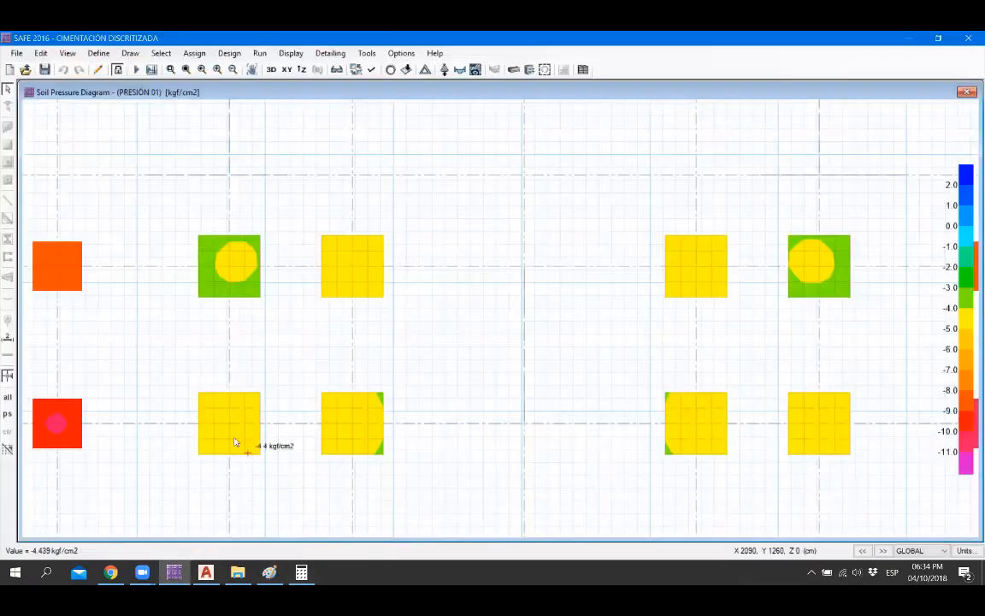
# Step: Read the PRESIÓN 01 soil pressures on the eastern enlarged footings, checking them against the Paint notes
pyautogui.moveTo(693, 429)
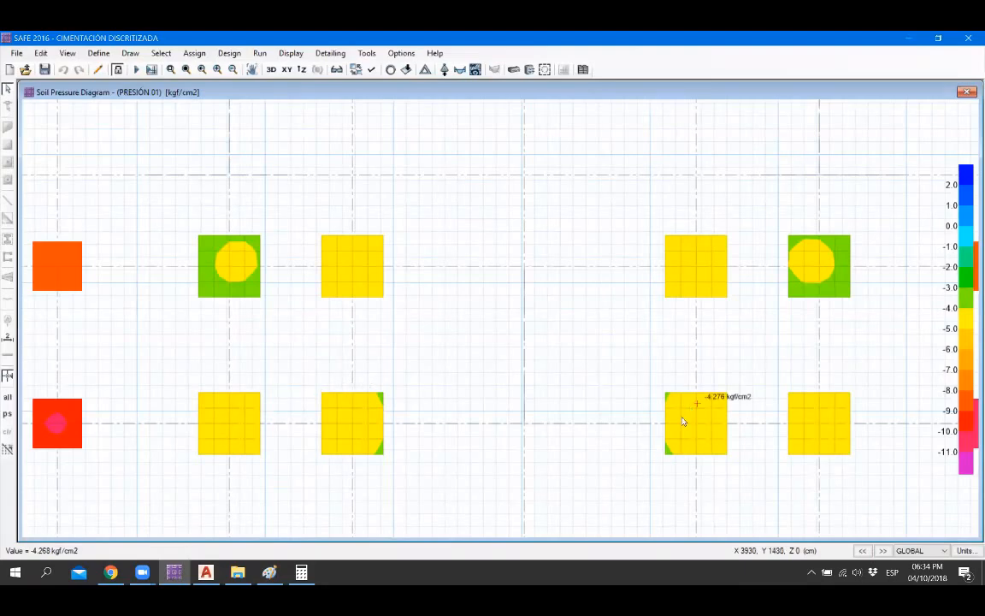
pyautogui.moveTo(814, 419)
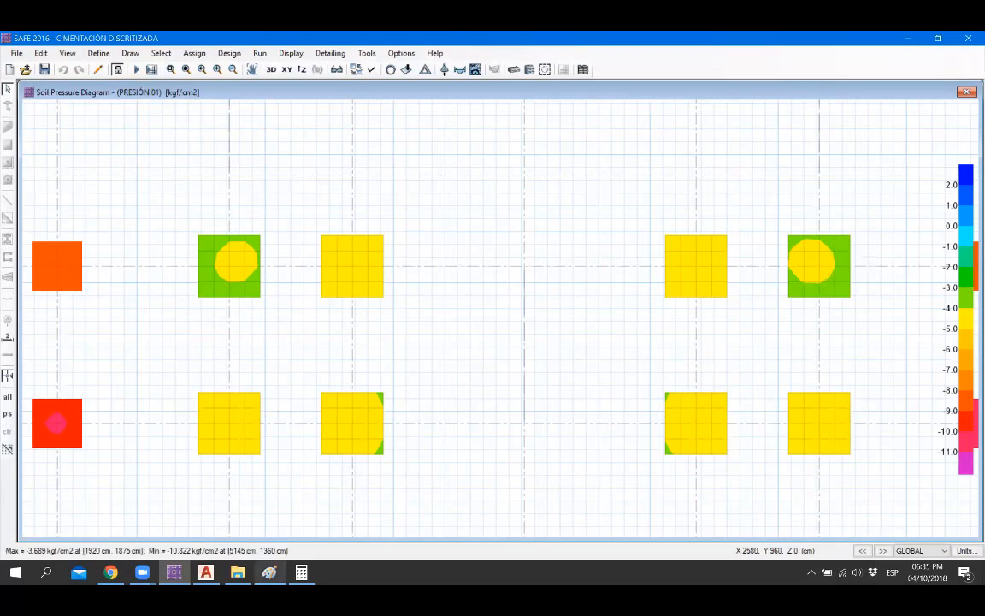
pyautogui.hotkey('alt', 'Tab')
pyautogui.hotkey('alt', 'Tab')
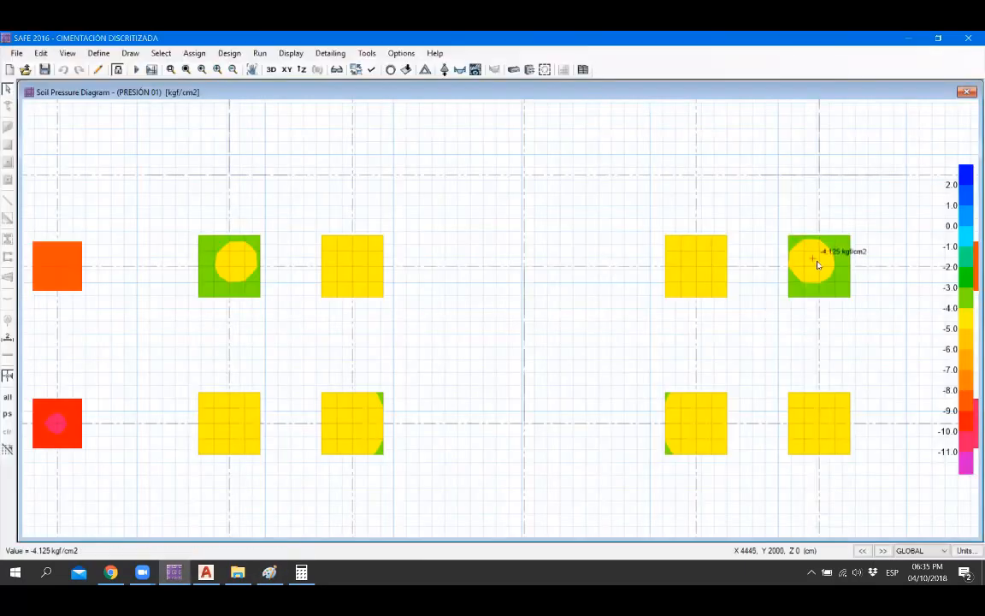
pyautogui.moveTo(698, 268)
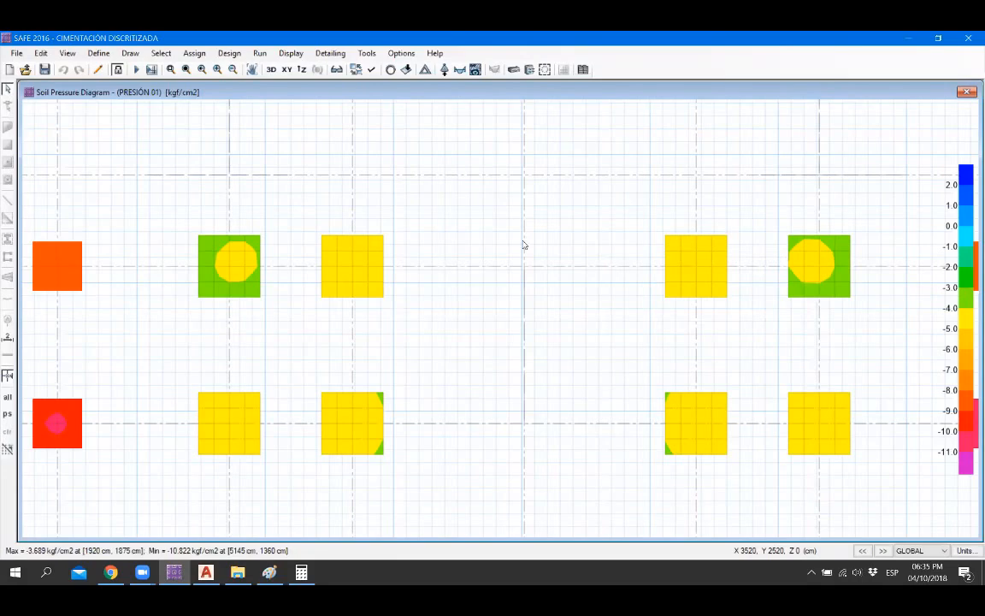
pyautogui.scroll(-2, 744, 324)
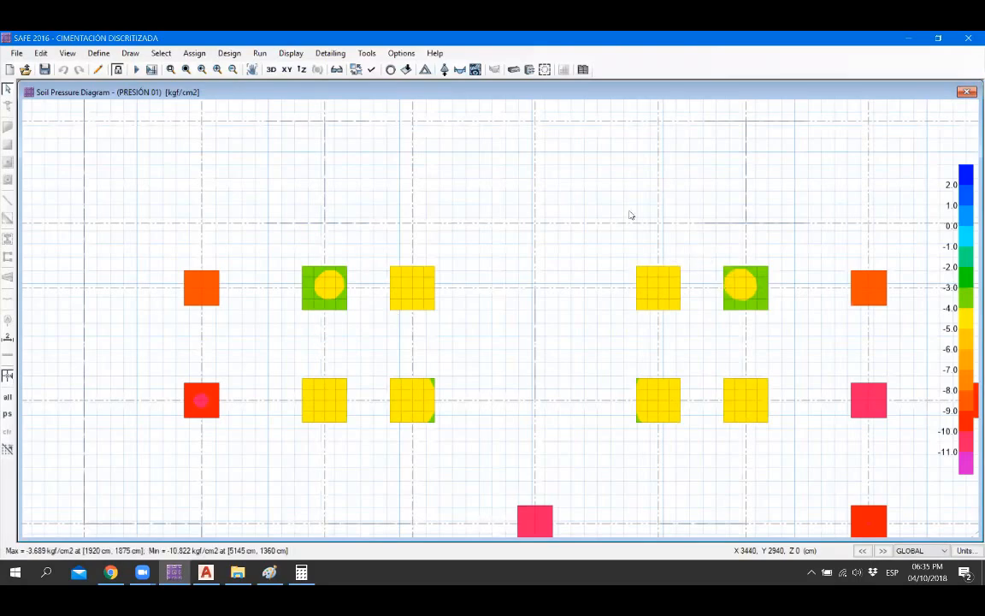
pyautogui.scroll(-1, 582, 352)
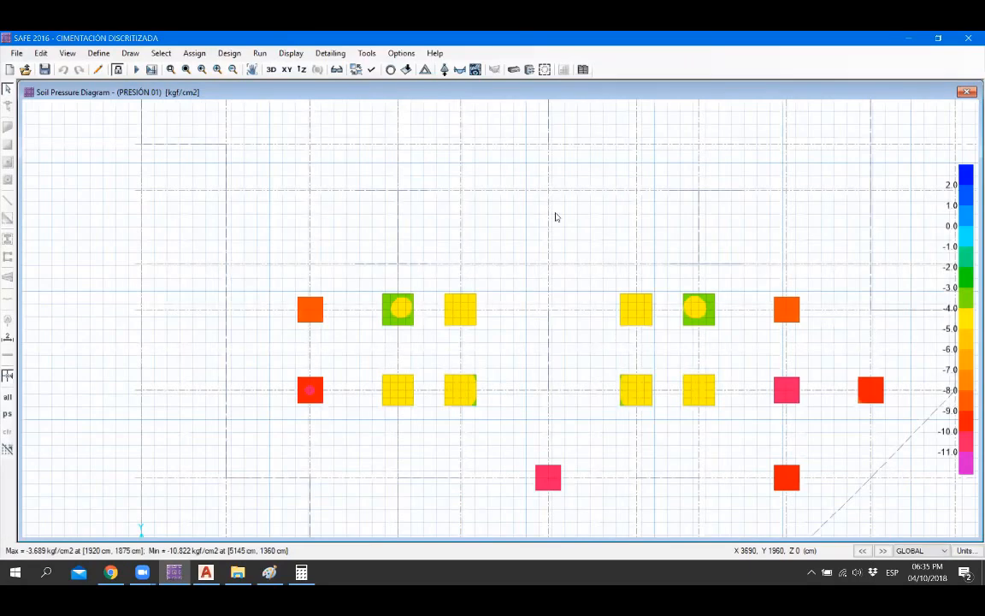
pyautogui.scroll(1, 597, 344)
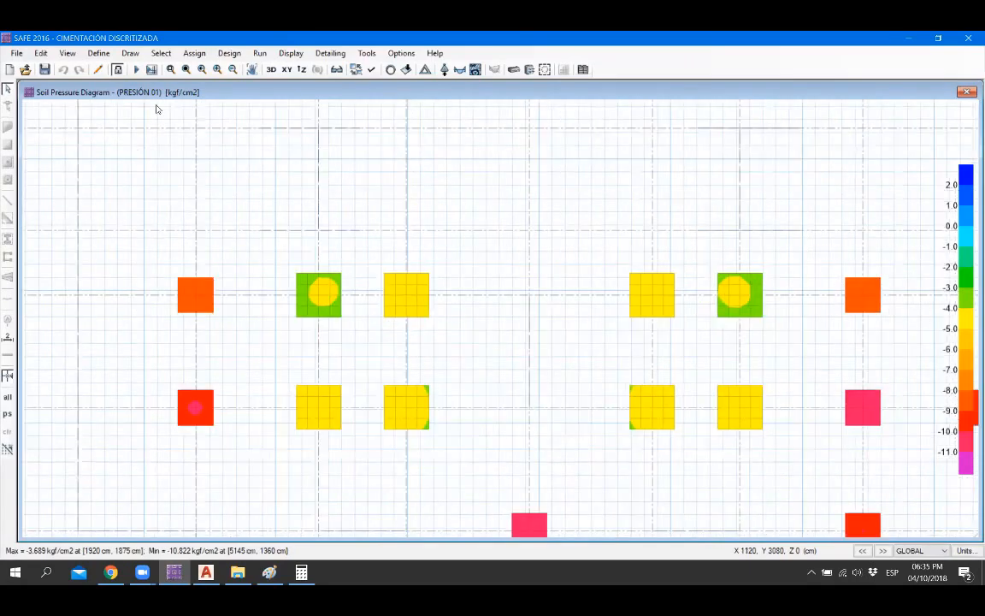
# Step: Show the PRESIÓN 02 soil pressures and check the western enlarged footings against the seismic allowable stress in Paint
pyautogui.click(885, 551)
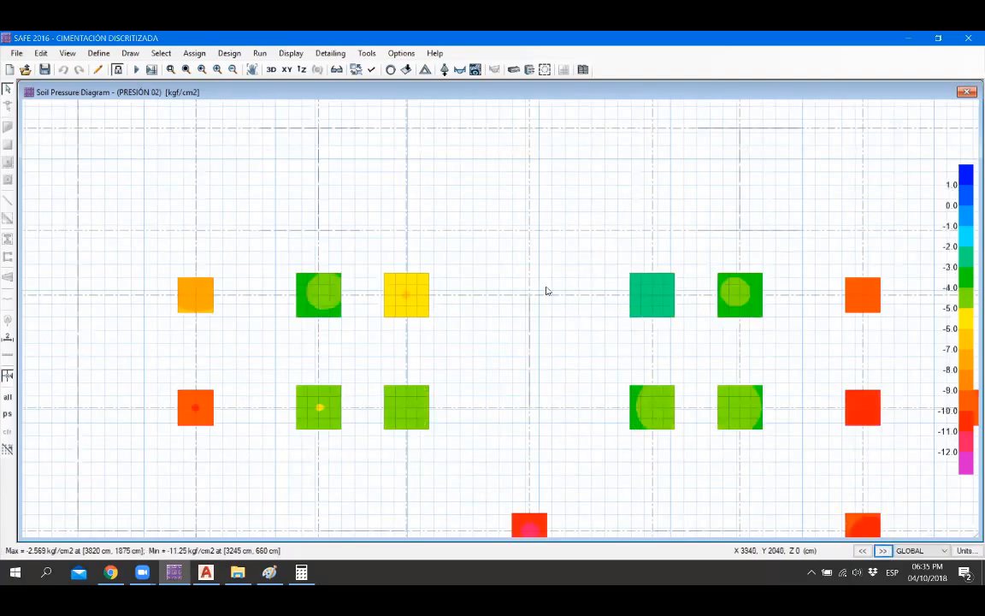
pyautogui.moveTo(396, 298)
pyautogui.hotkey('alt', 'Tab')
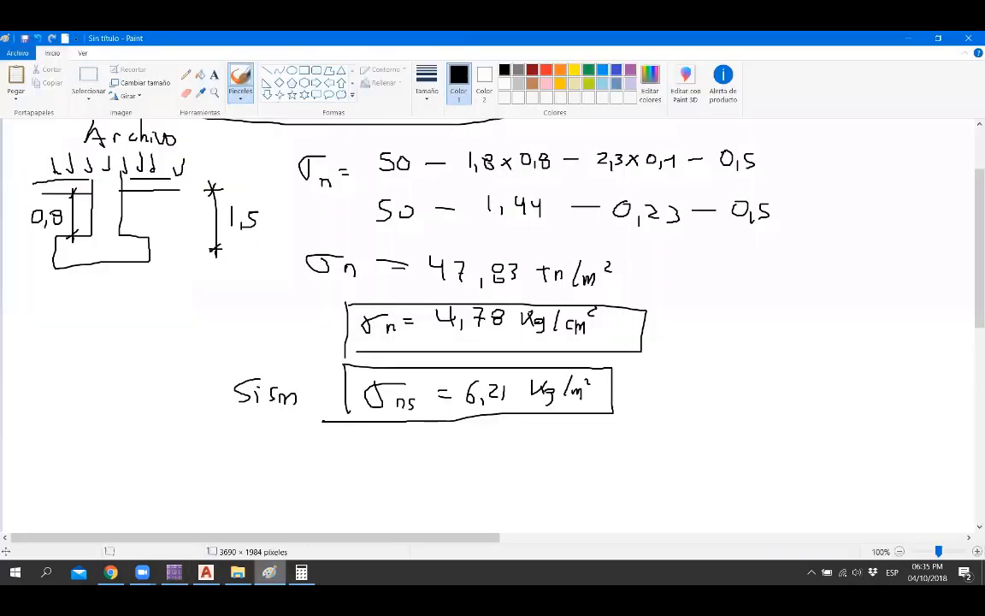
pyautogui.hotkey('alt', 'Tab')
pyautogui.moveTo(318, 298)
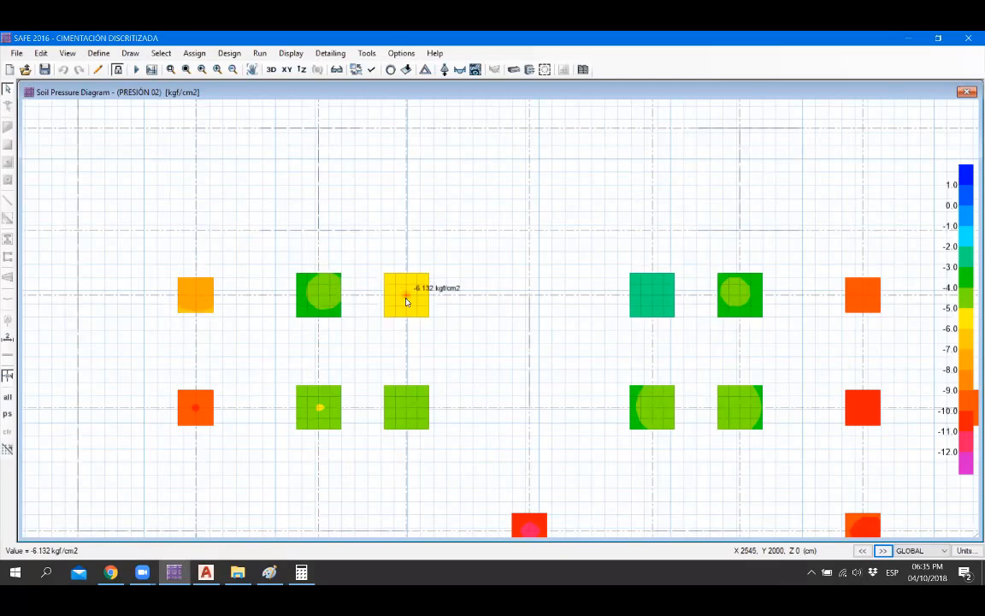
pyautogui.moveTo(319, 410)
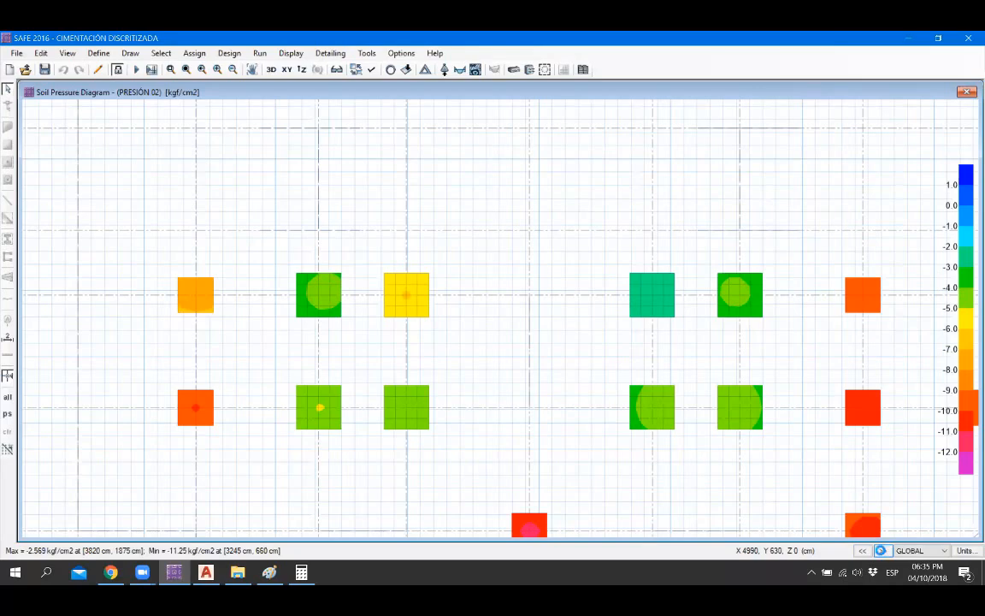
# Step: Show the PRESIÓN 03 soil pressures and read the values on the eastern enlarged footings
pyautogui.click(882, 550)
pyautogui.moveTo(673, 294)
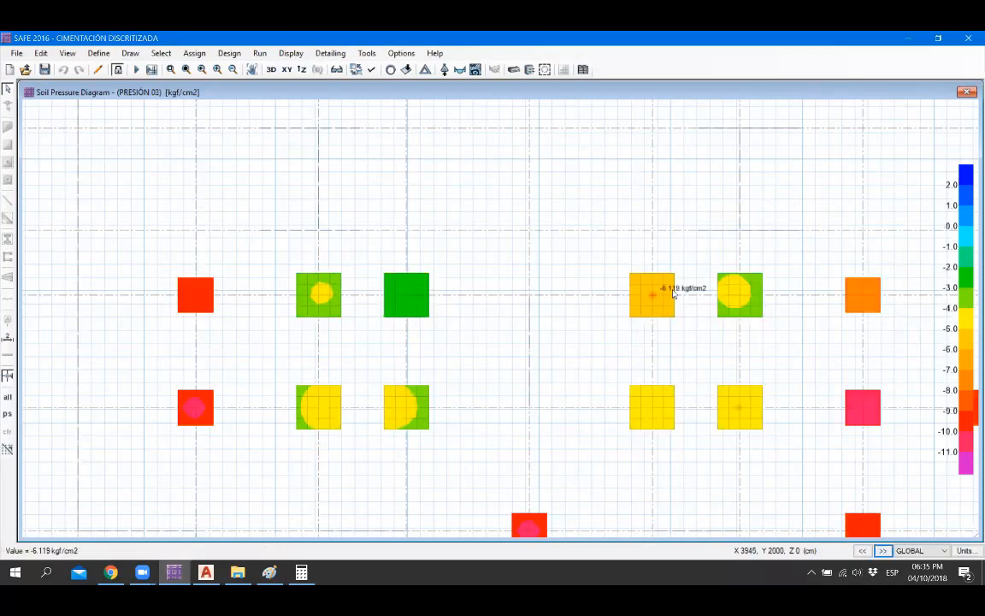
pyautogui.moveTo(756, 399)
pyautogui.scroll(-2, 605, 340)
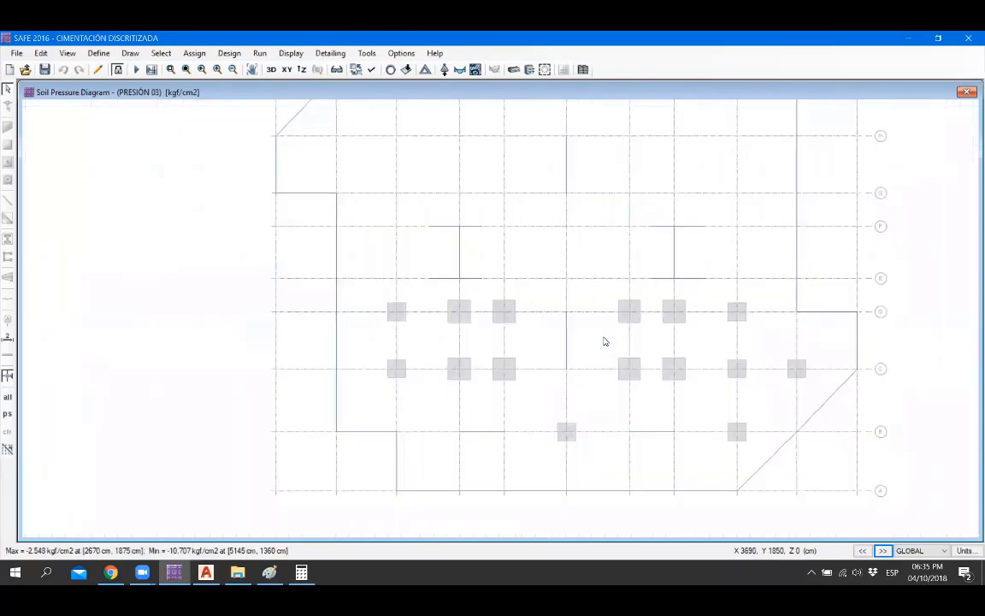
pyautogui.scroll(1, 701, 304)
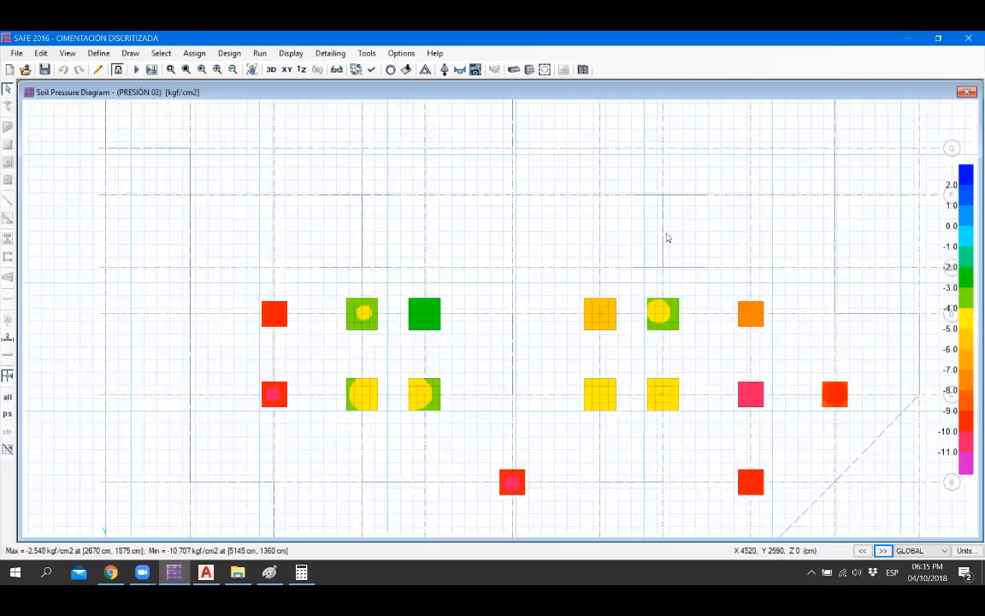
# Step: Review the load cases and scale factors in load combination PRESIÓN 01 without changing them
pyautogui.click(98, 53)
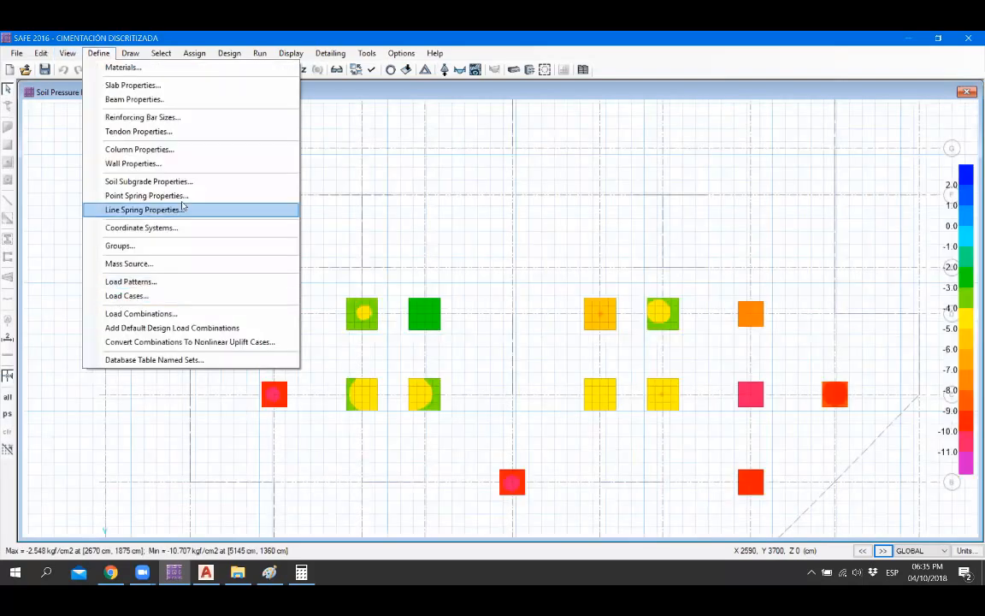
pyautogui.click(174, 314)
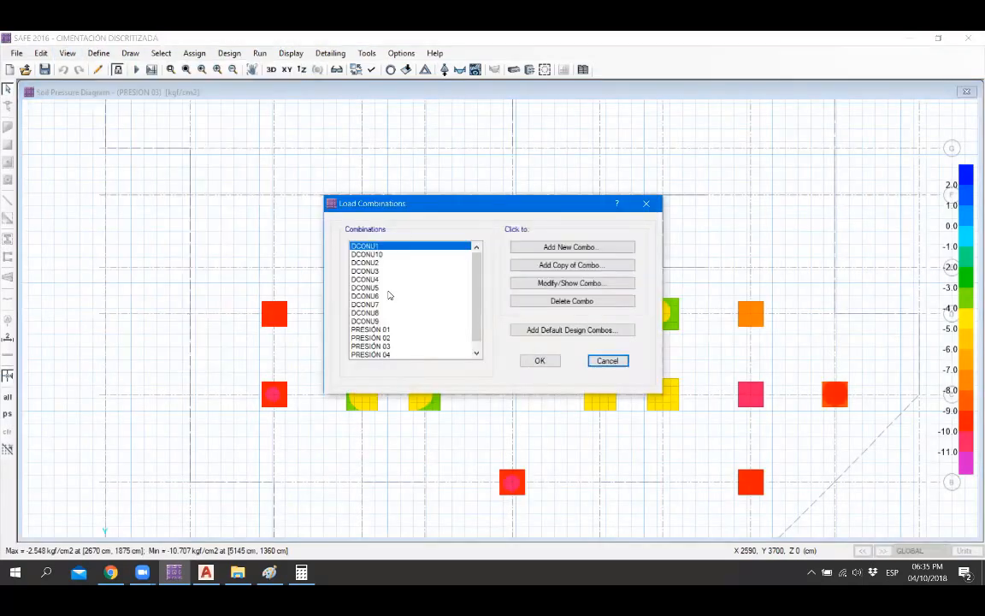
pyautogui.click(399, 329)
pyautogui.scroll(-1, 407, 320)
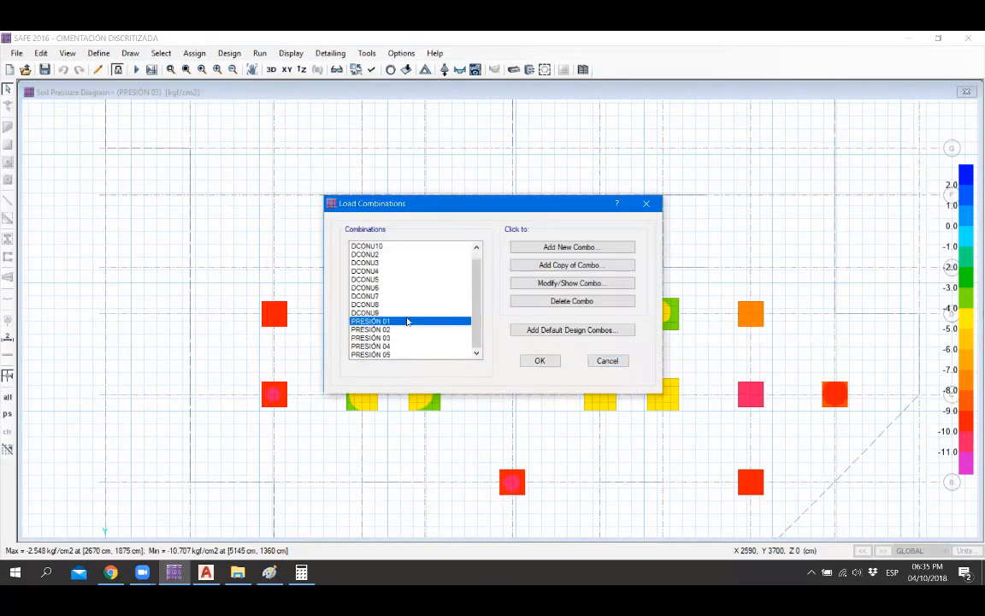
pyautogui.click(565, 282)
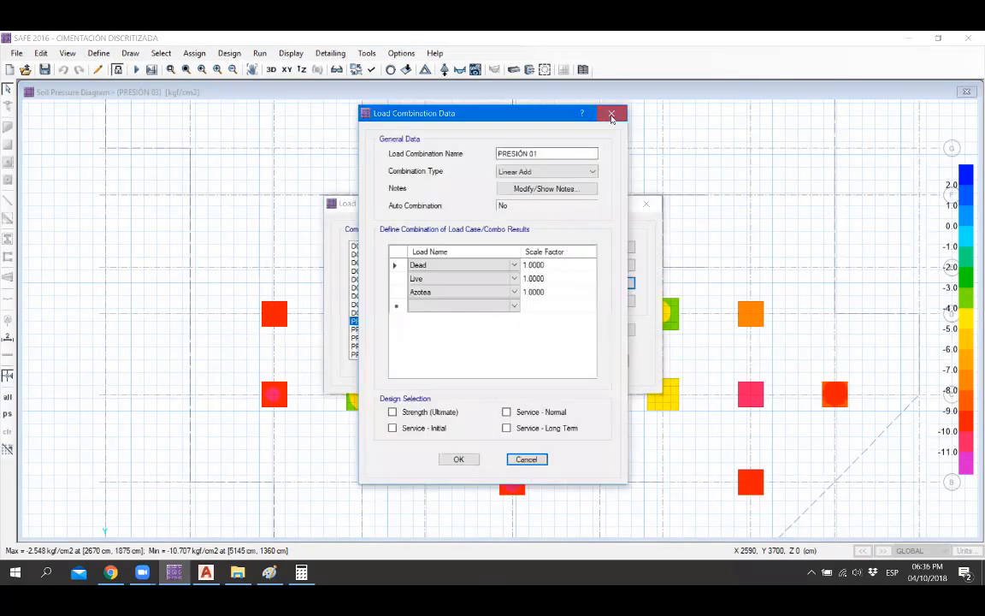
pyautogui.click(609, 111)
# Step: Review the load cases and scale factors in load combinations PRESIÓN 02 and PRESIÓN 03
pyautogui.click(402, 330)
pyautogui.click(550, 283)
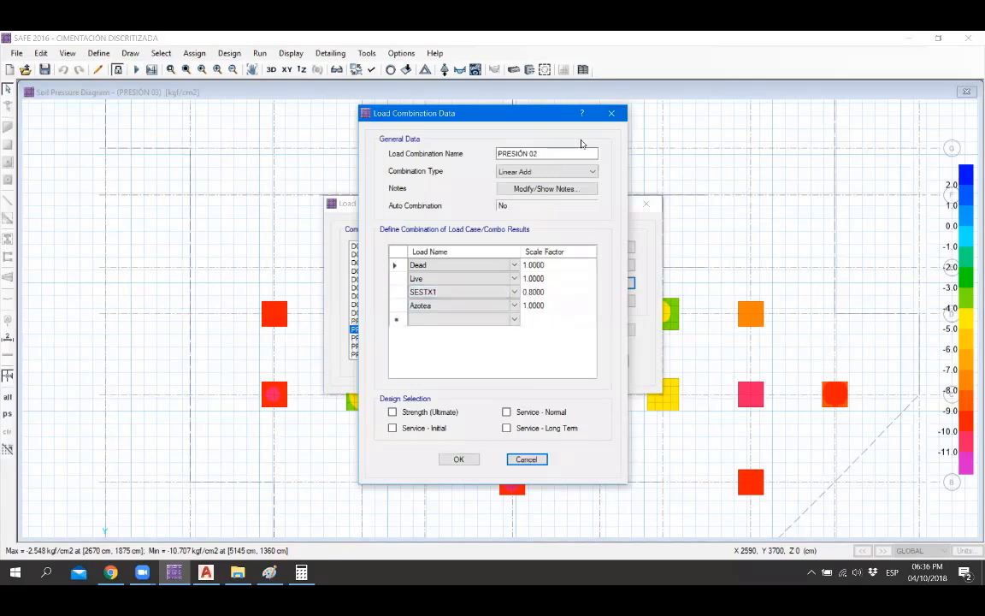
pyautogui.click(611, 113)
pyautogui.click(402, 338)
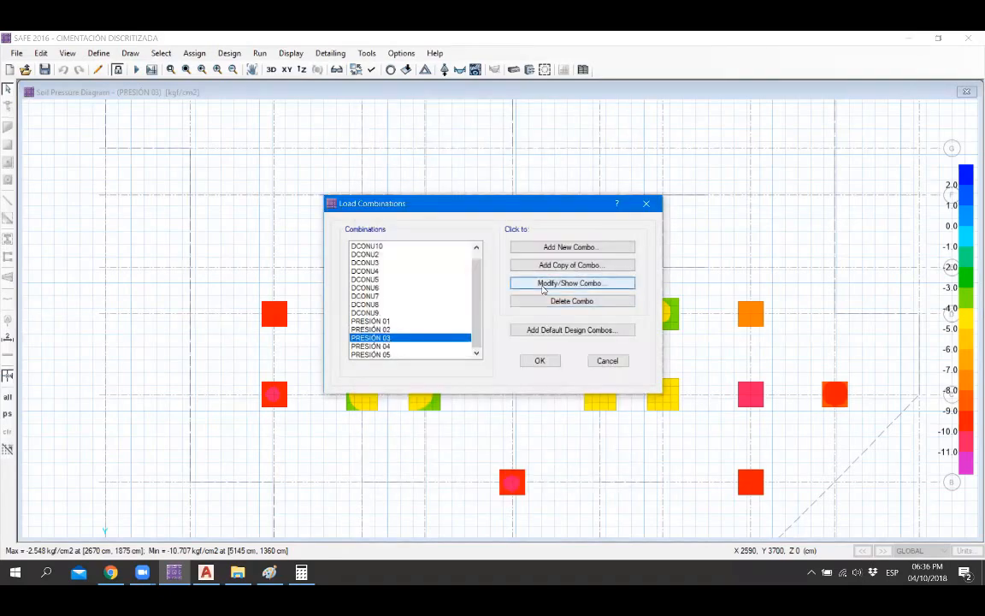
pyautogui.click(550, 283)
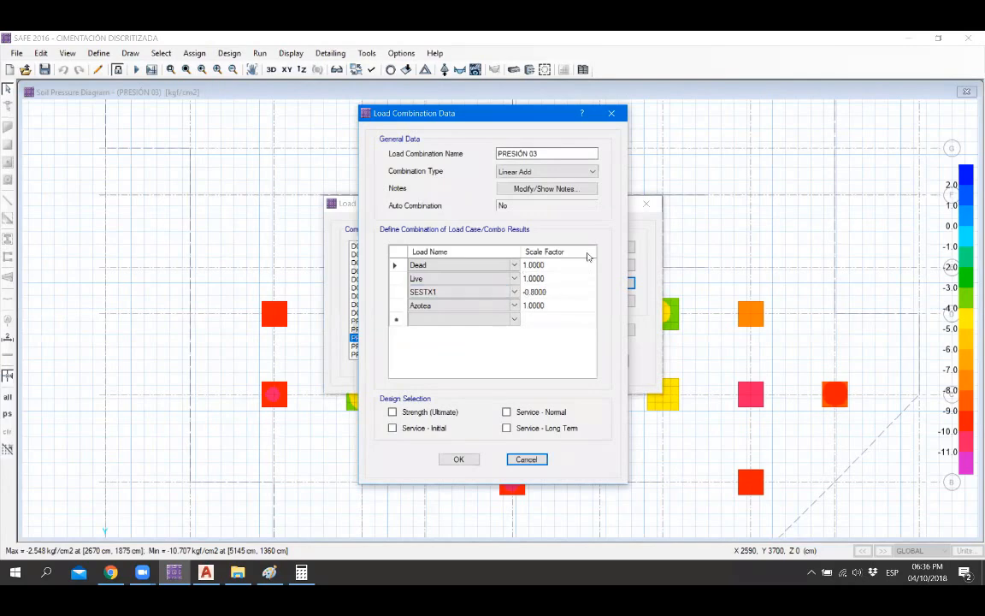
# Step: Close the load combination definitions, show the PRESIÓN 04 soil pressures and read the values on the enlarged footings
pyautogui.click(611, 113)
pyautogui.click(644, 204)
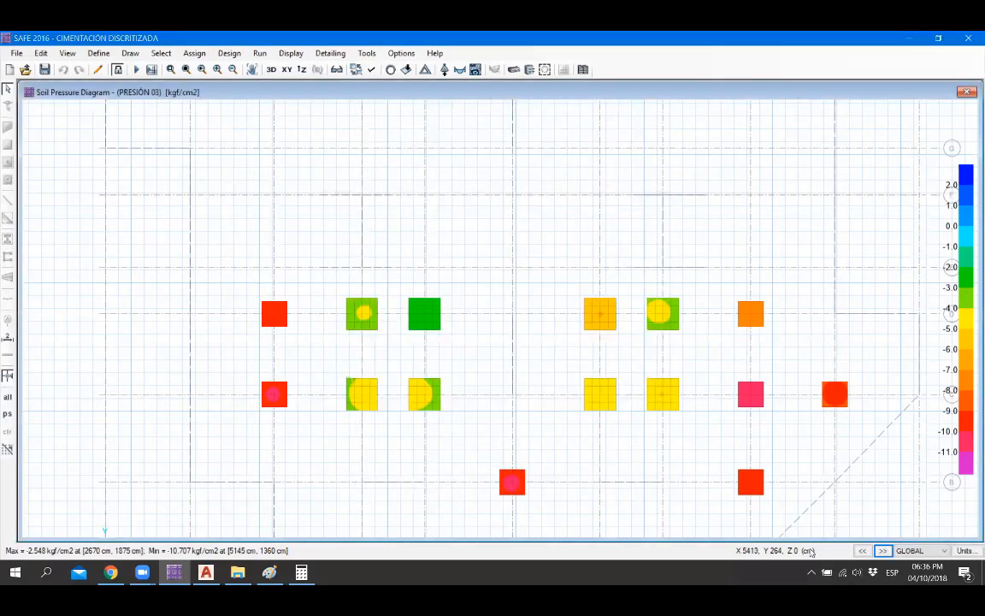
pyautogui.click(890, 551)
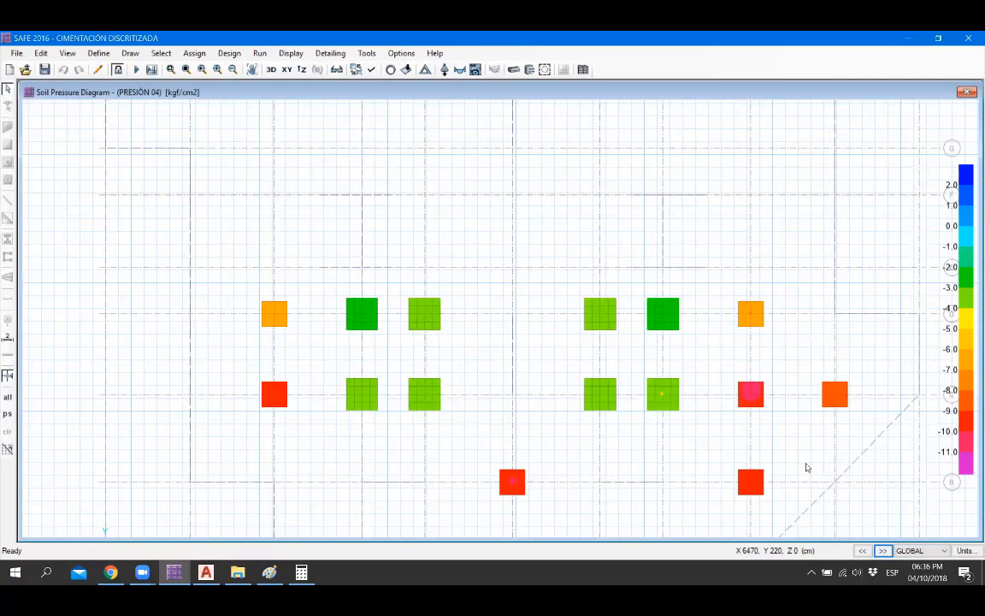
pyautogui.moveTo(663, 398)
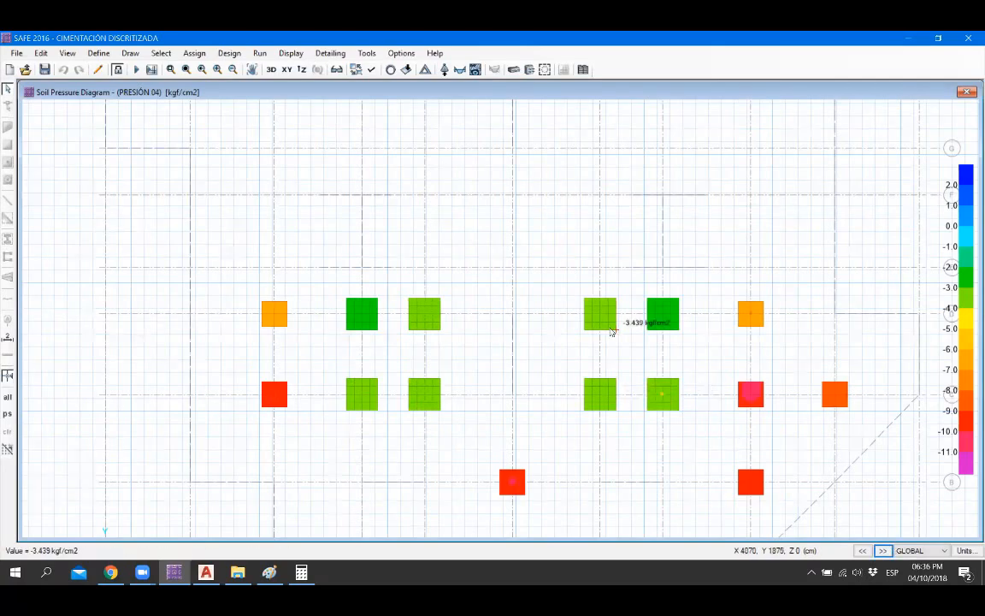
pyautogui.moveTo(366, 312)
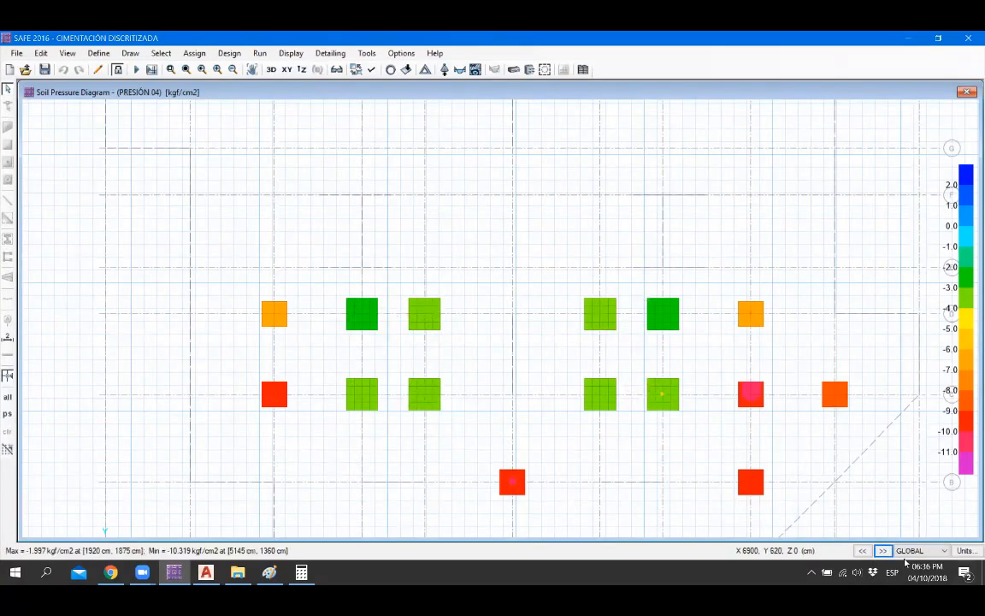
# Step: Show the PRESIÓN 05 soil pressures and check the eight enlarged footings against the seismic allowable stress in Paint
pyautogui.click(883, 551)
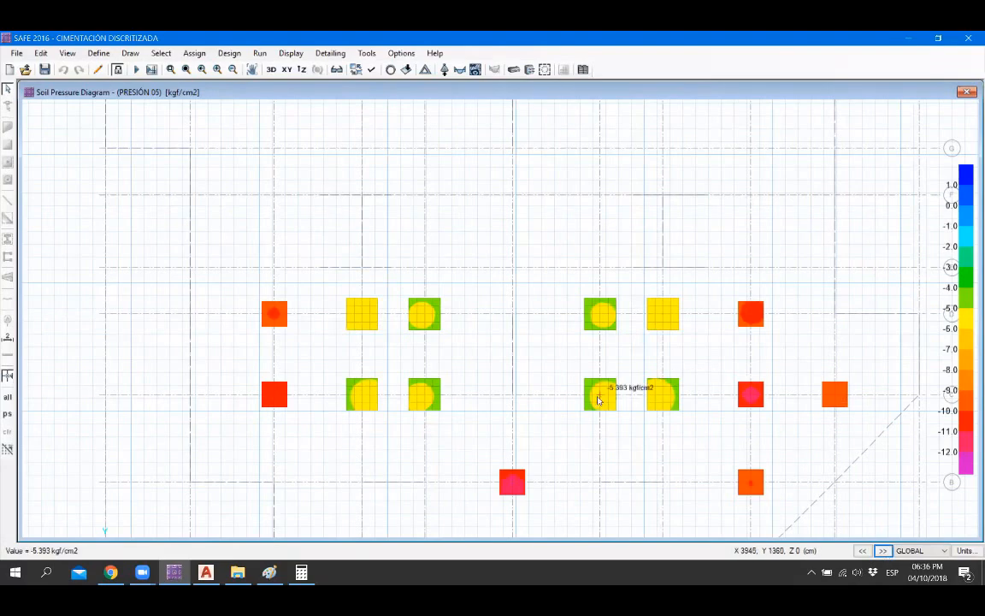
pyautogui.moveTo(662, 397)
pyautogui.moveTo(361, 320)
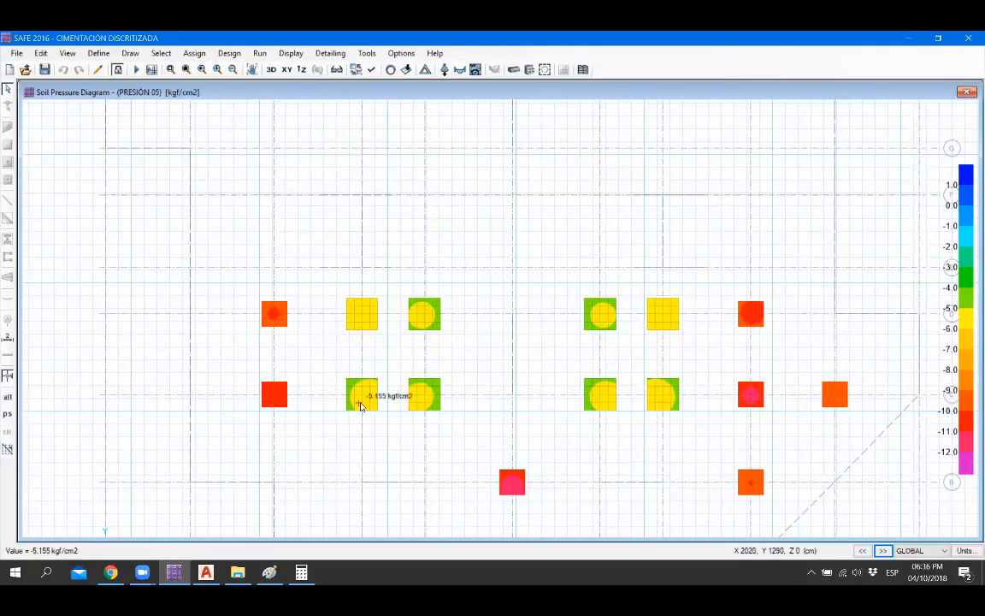
pyautogui.scroll(1, 584, 326)
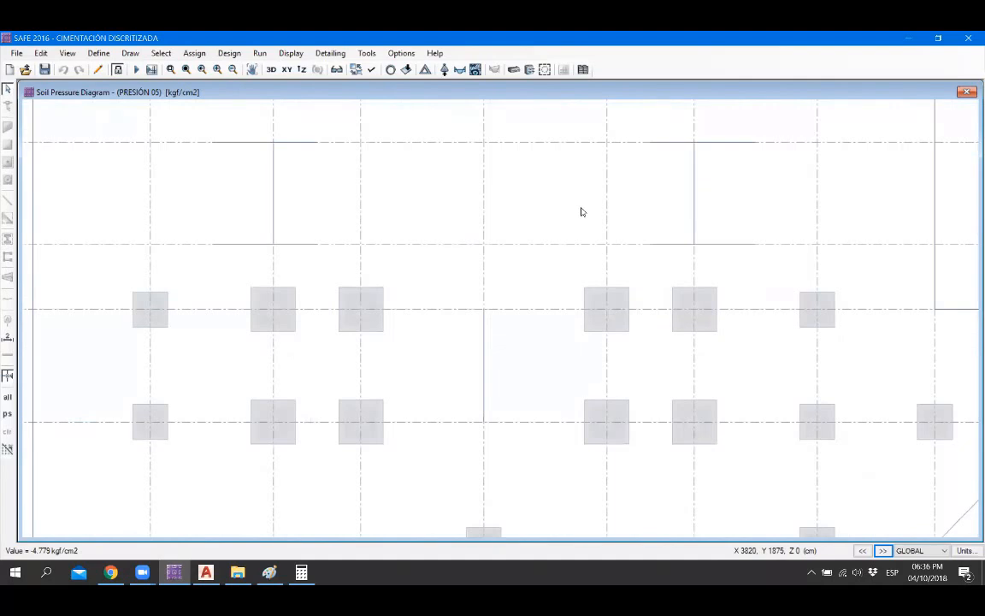
pyautogui.moveTo(274, 313)
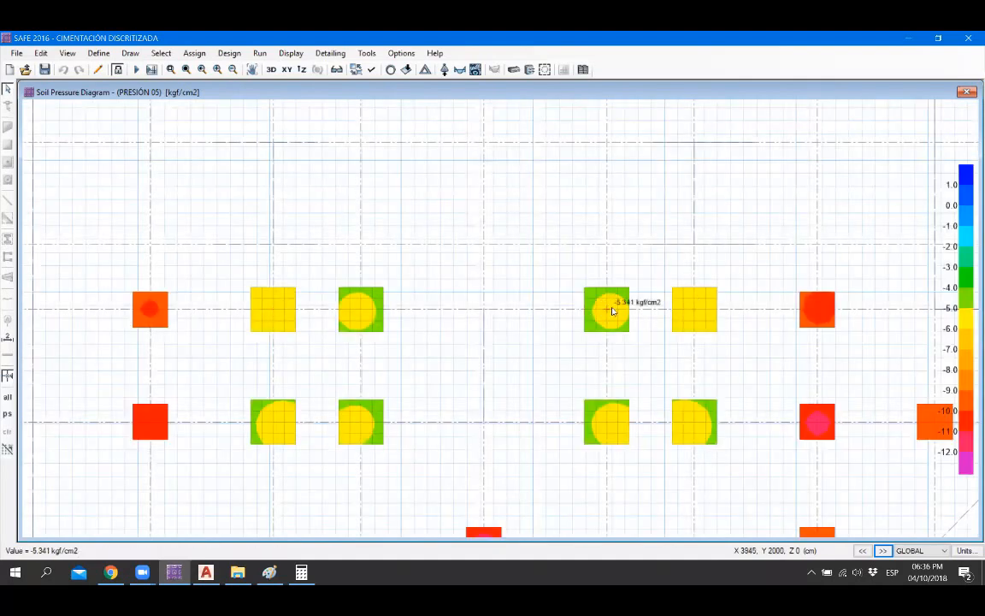
pyautogui.moveTo(695, 310)
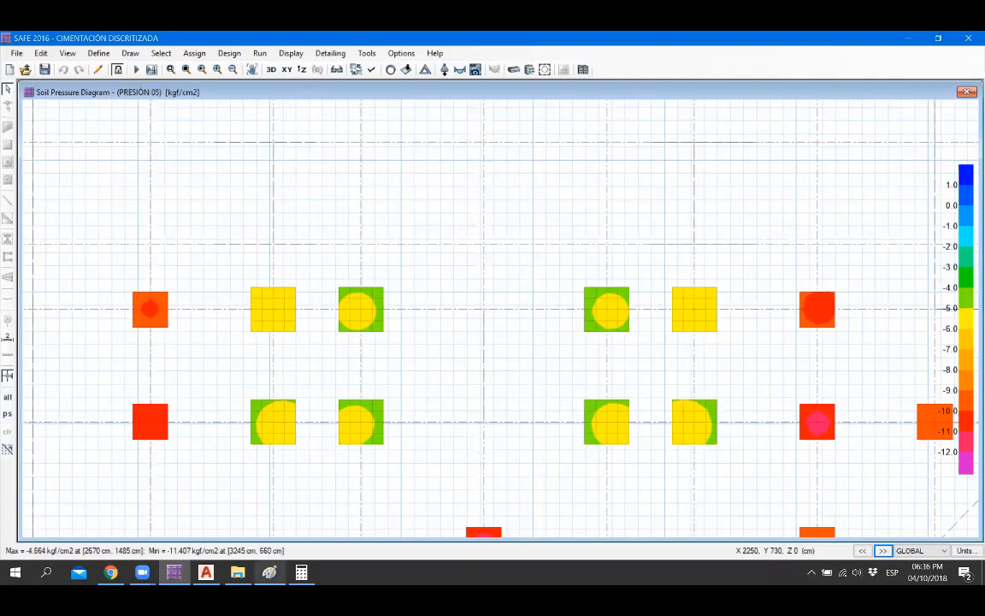
pyautogui.click(269, 572)
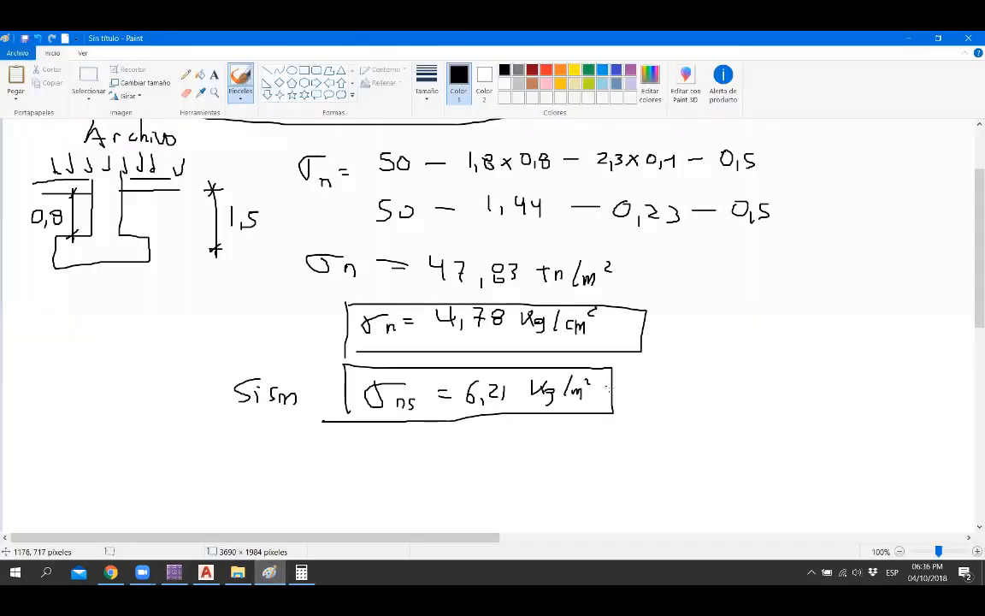
pyautogui.click(908, 39)
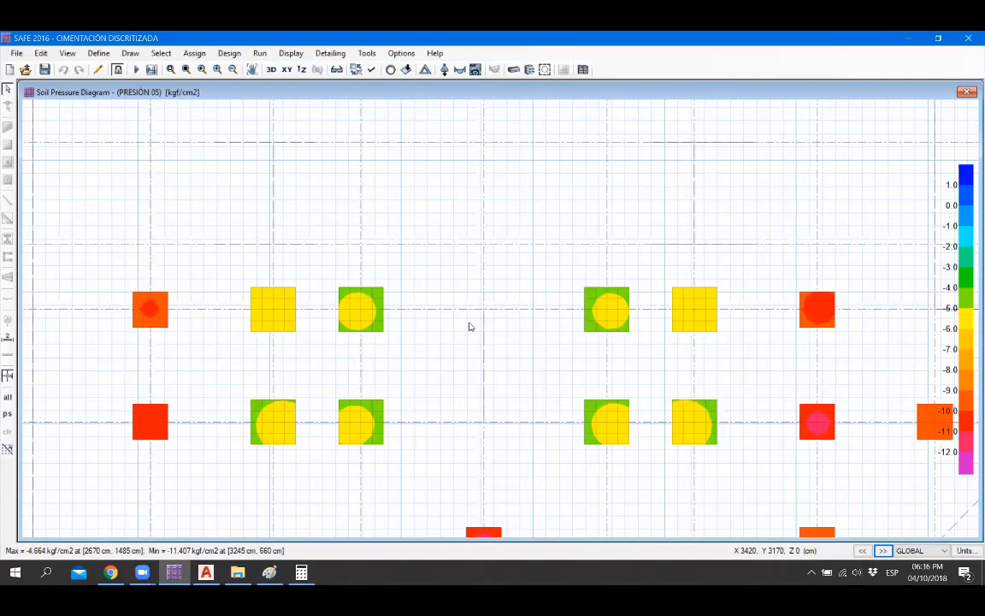
# Step: Read the PRESIÓN 05 soil pressures on the smaller footings along grid lines B and C
pyautogui.scroll(1, 743, 262)
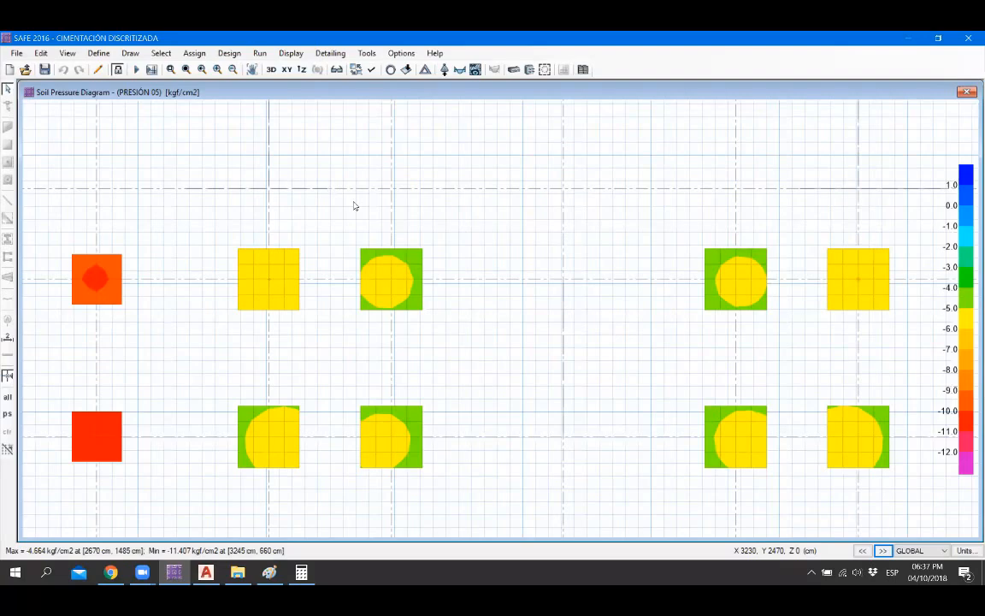
pyautogui.scroll(-2, 476, 258)
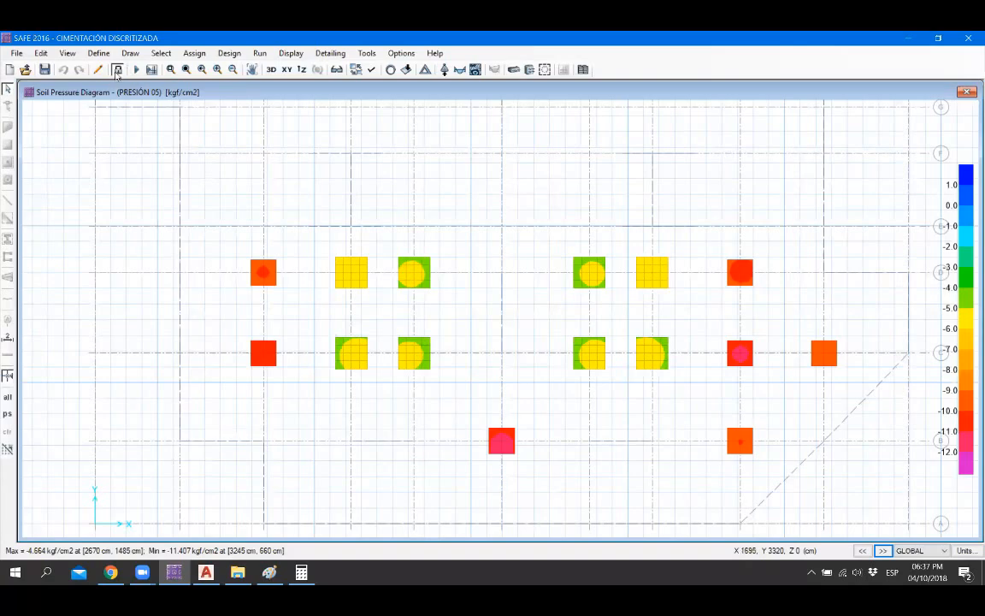
pyautogui.moveTo(745, 349)
pyautogui.moveTo(503, 445)
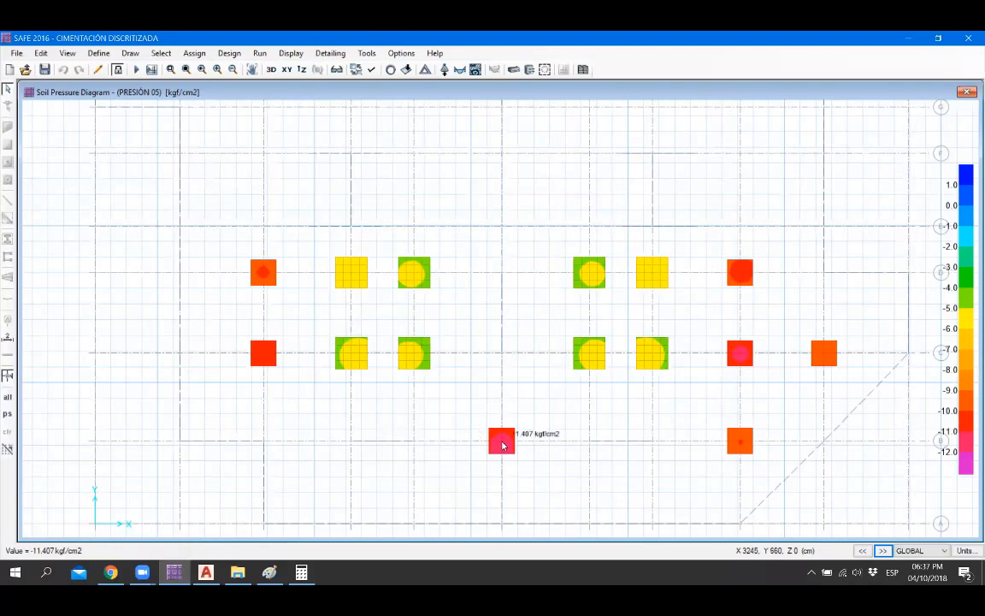
pyautogui.moveTo(824, 355)
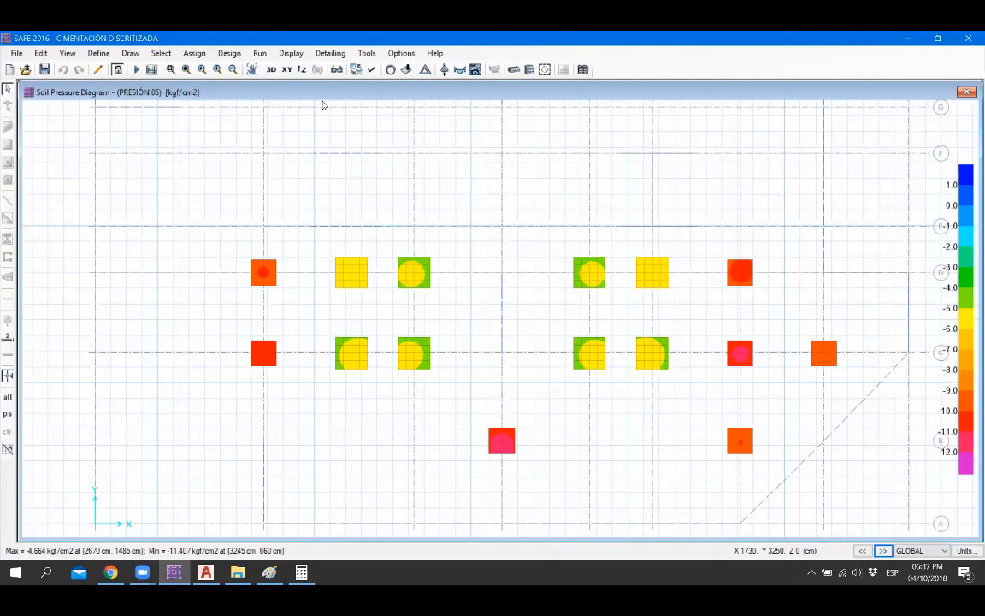
# Step: Unlock the model and expand the seven smaller outer footings on grid lines B, C and D with a 50 cm offset
pyautogui.click(117, 70)
pyautogui.click(528, 346)
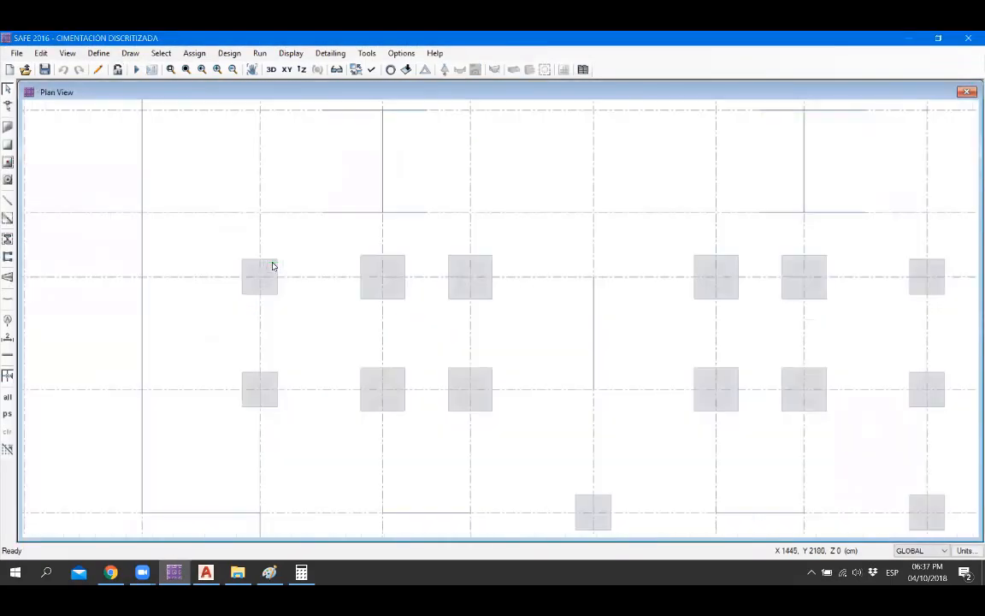
pyautogui.scroll(1, 272, 266)
pyautogui.click(269, 274)
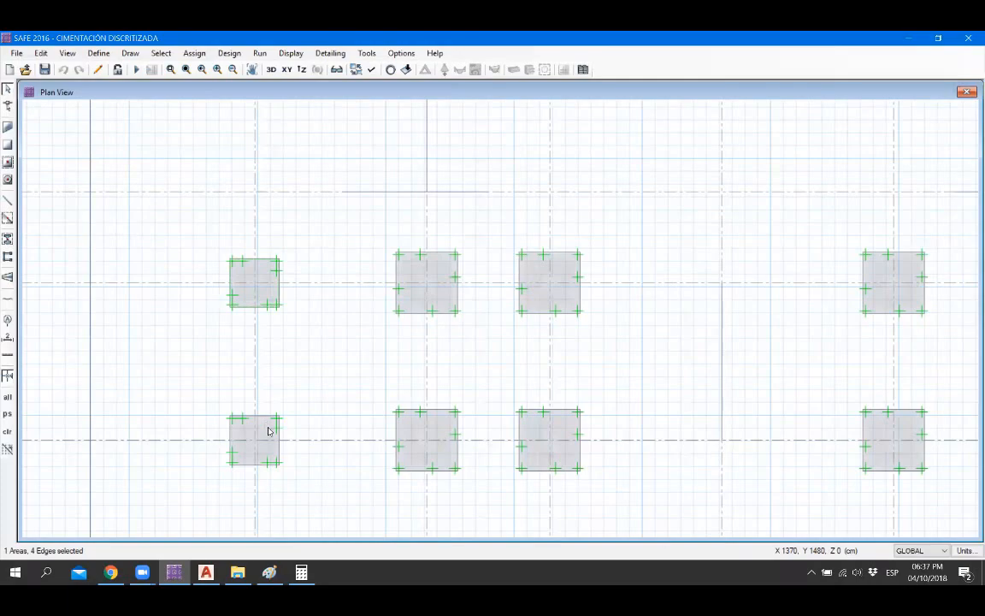
pyautogui.scroll(-2, 436, 402)
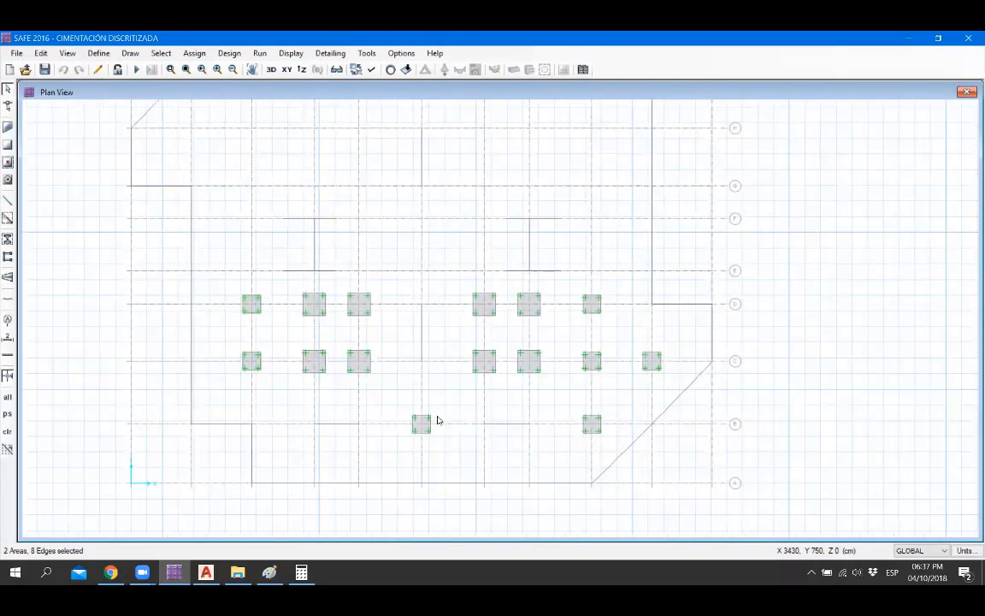
pyautogui.scroll(1, 423, 423)
pyautogui.click(412, 430)
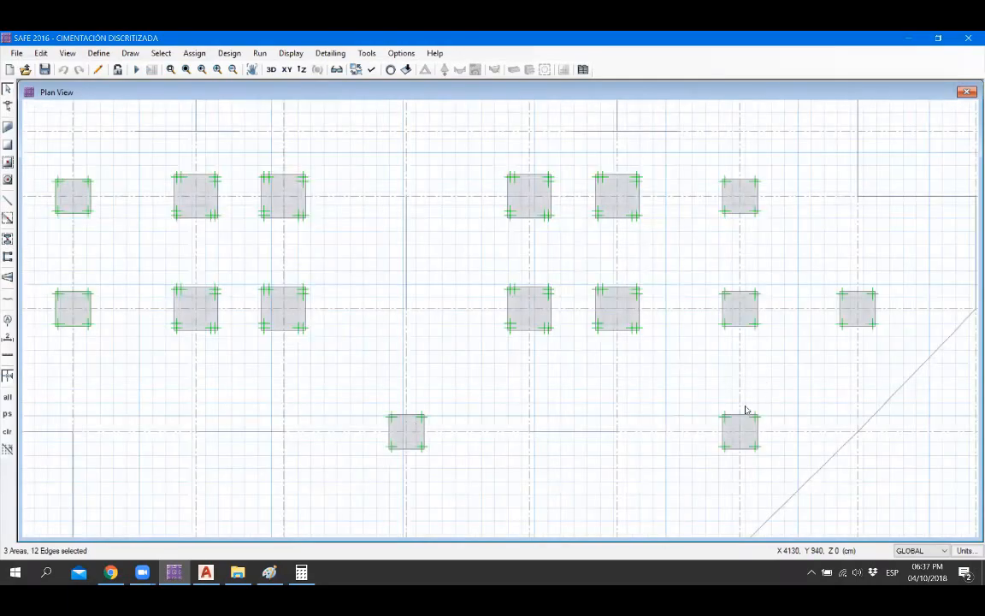
pyautogui.click(867, 306)
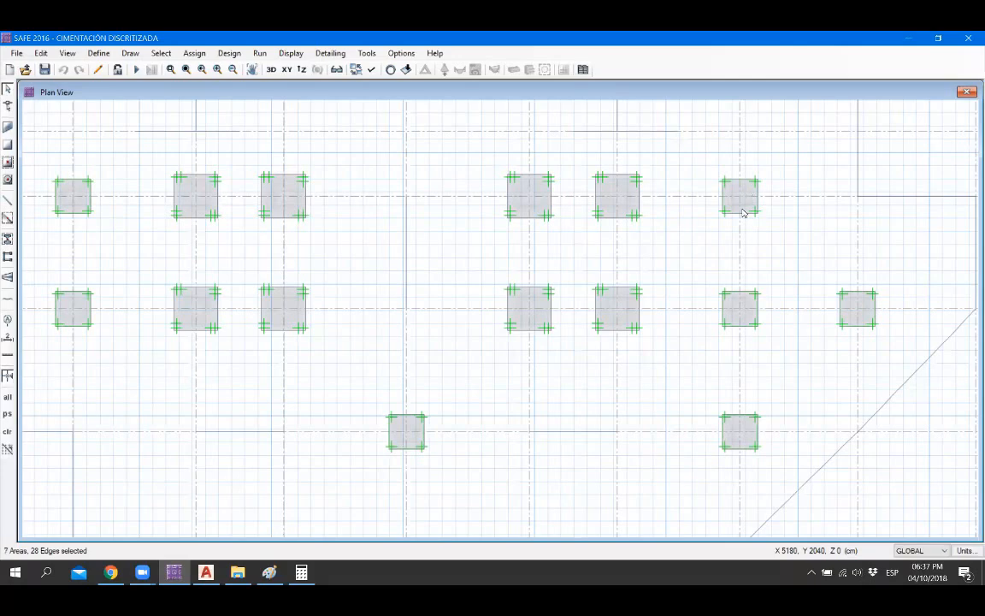
pyautogui.scroll(-1, 693, 421)
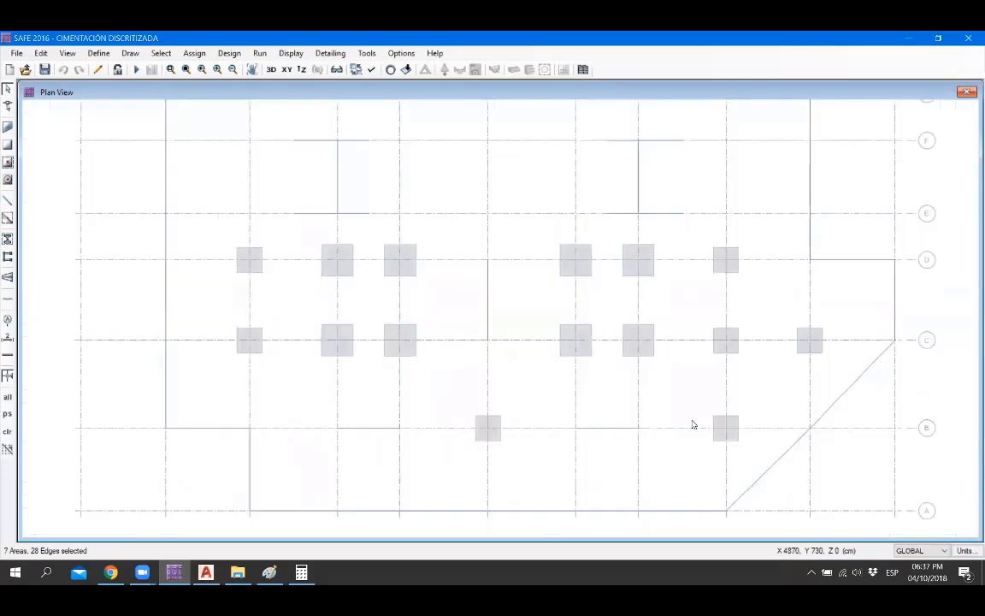
pyautogui.click(50, 56)
pyautogui.moveTo(129, 312)
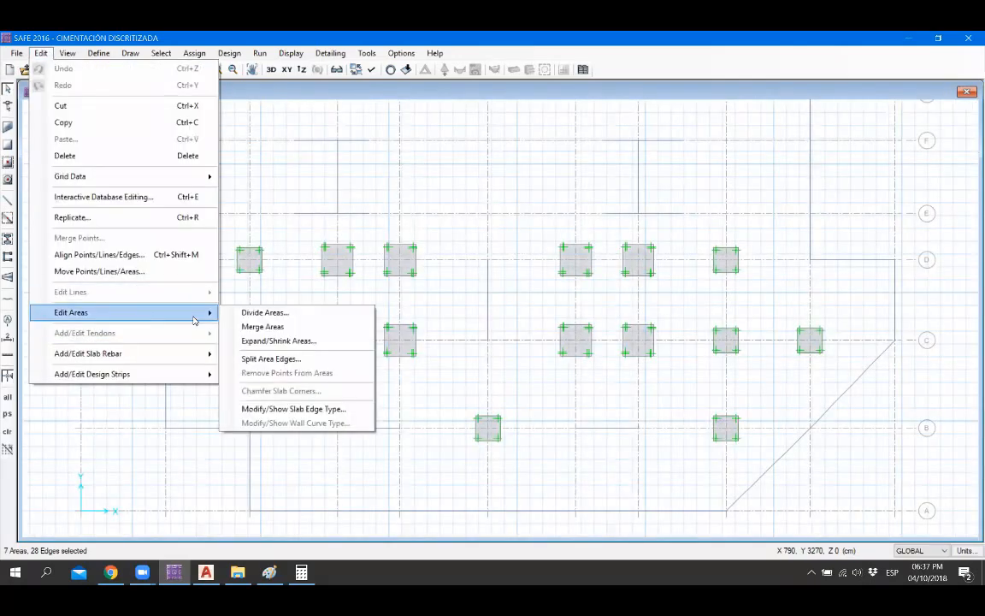
pyautogui.click(274, 341)
pyautogui.doubleClick(521, 267)
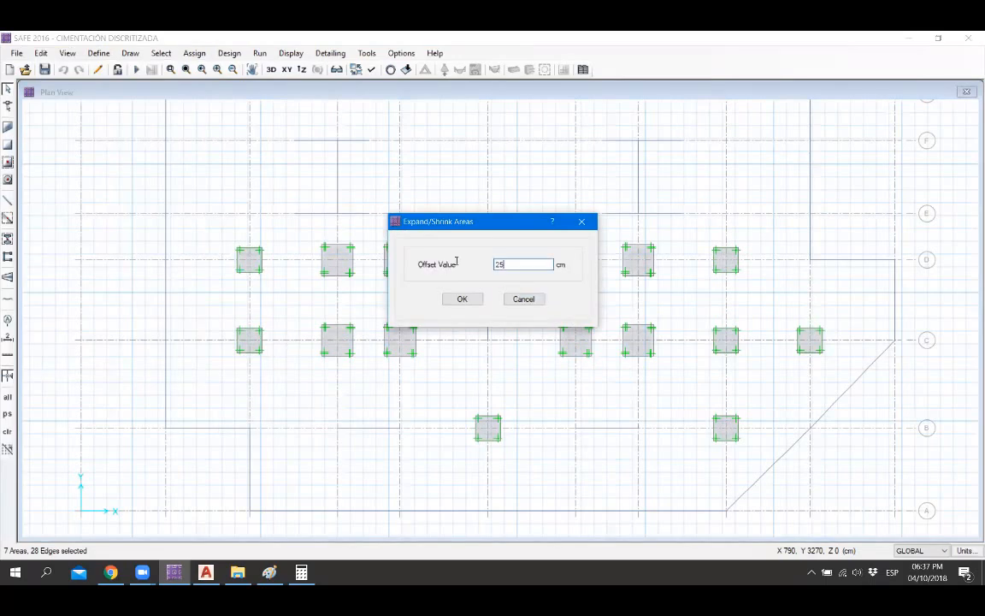
pyautogui.write('50')
pyautogui.click(460, 299)
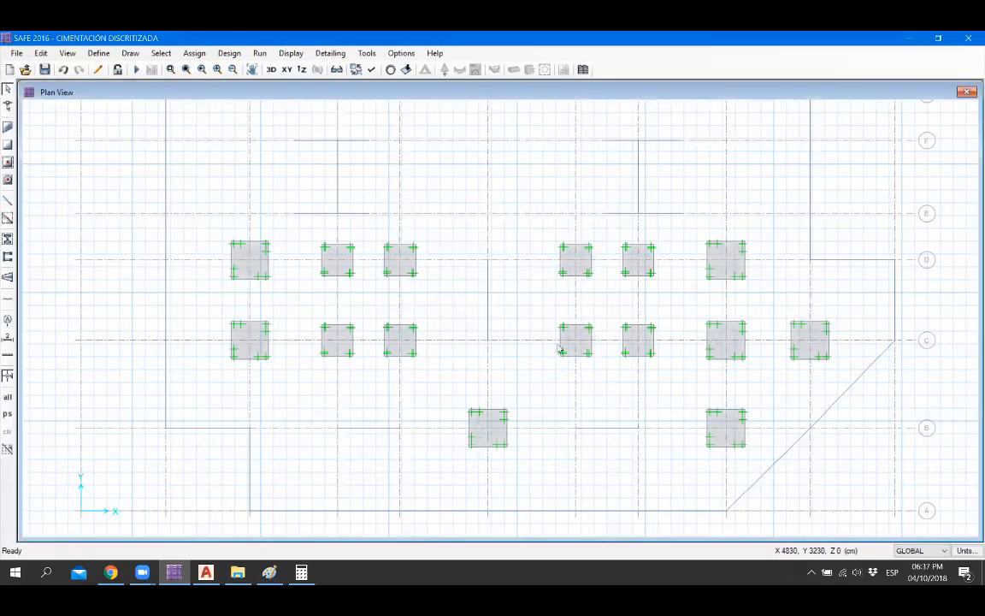
# Step: Run the analysis and display the soil pressures for load combination PRESIÓN 01 on the undeformed shape
pyautogui.moveTo(566, 335); pyautogui.dragTo(567, 333, button='middle')
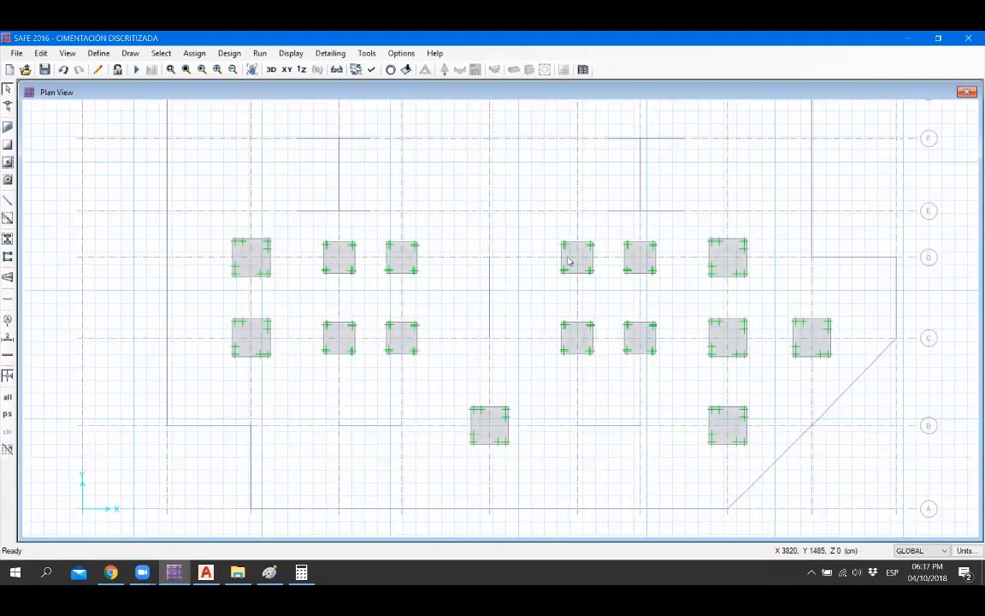
pyautogui.click(136, 69)
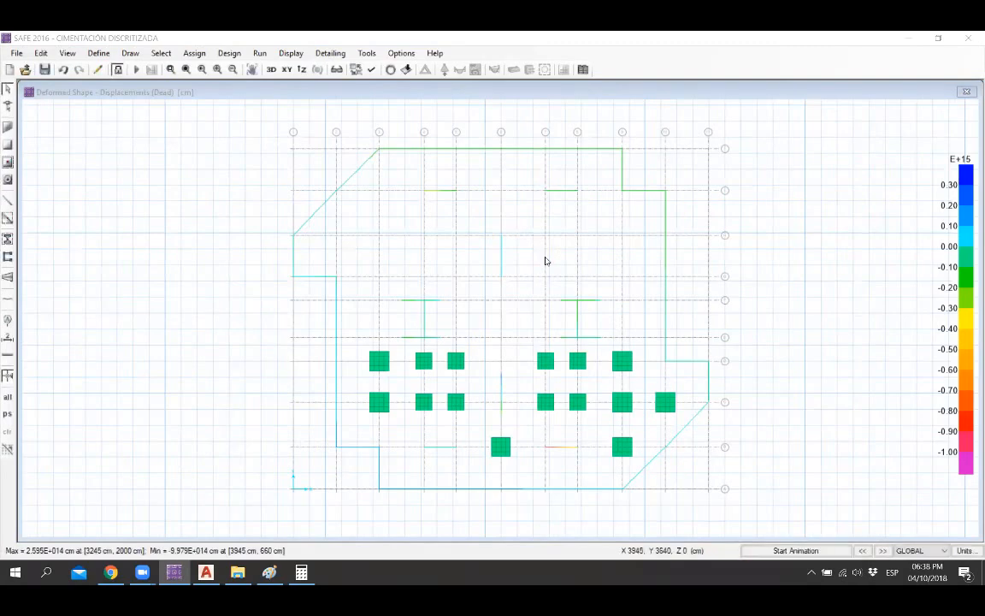
pyautogui.click(445, 70)
pyautogui.click(559, 179)
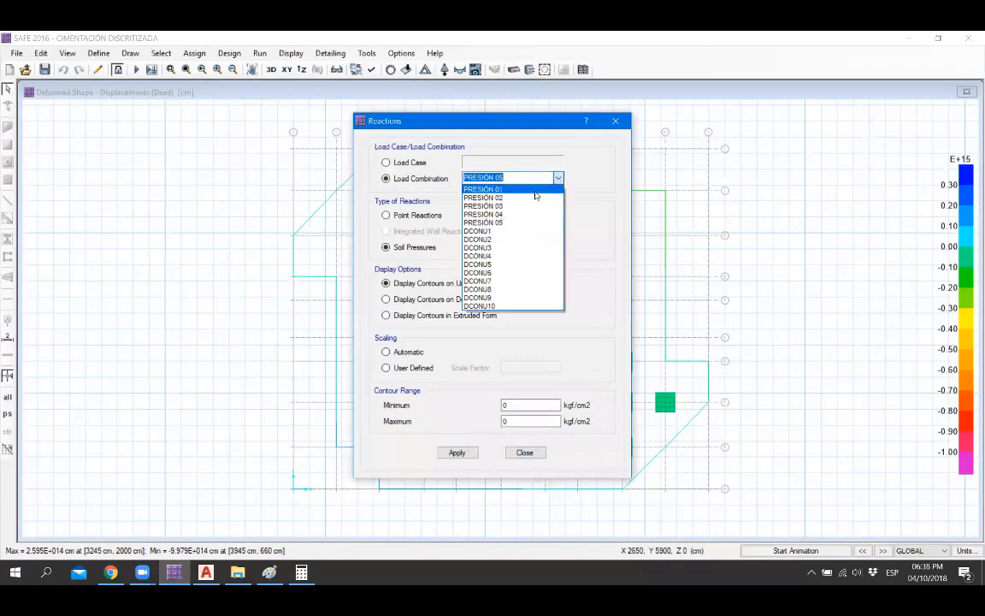
pyautogui.click(535, 190)
pyautogui.click(458, 454)
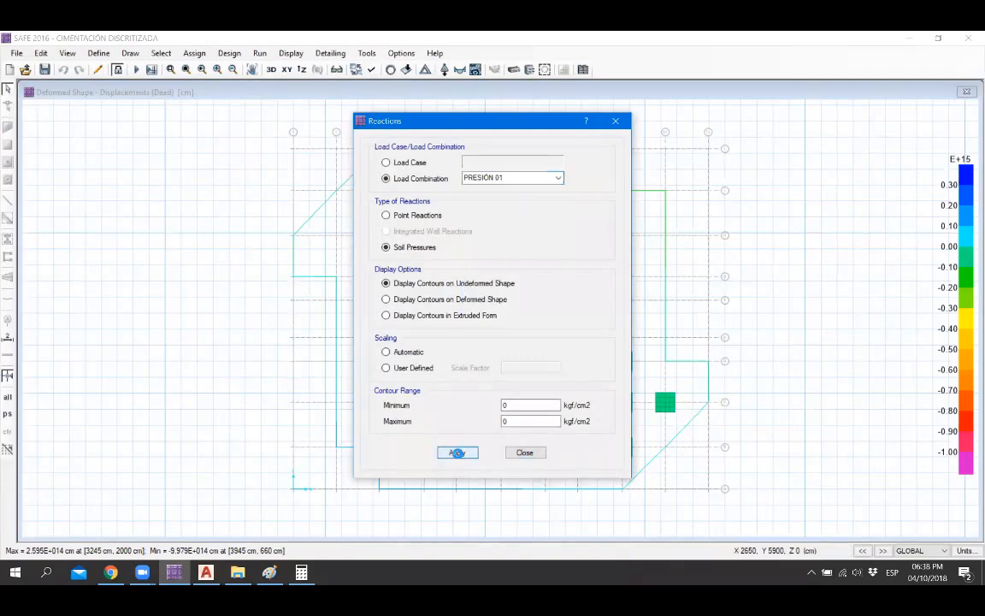
pyautogui.click(525, 453)
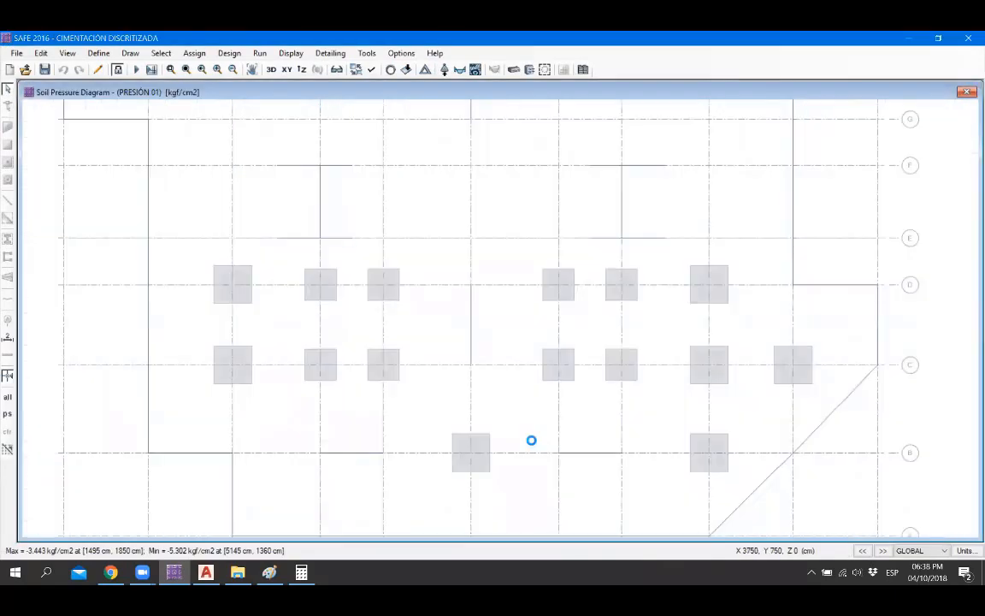
# Step: Examine the PRESIÓN 01 soil pressures at the centres of the newly expanded outer footings and the inner footings
pyautogui.moveTo(471, 454)
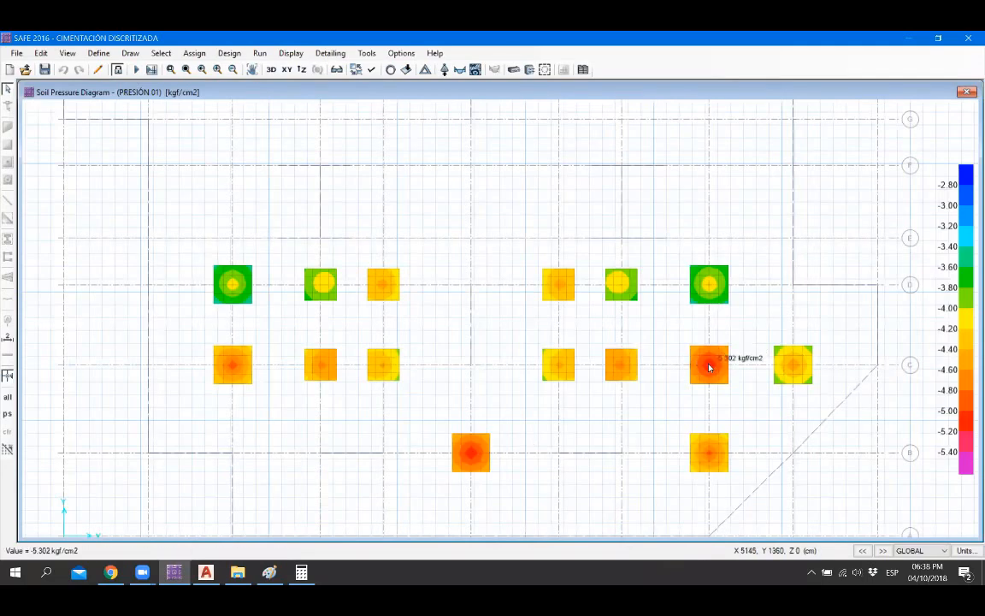
pyautogui.moveTo(232, 368)
pyautogui.moveTo(323, 370)
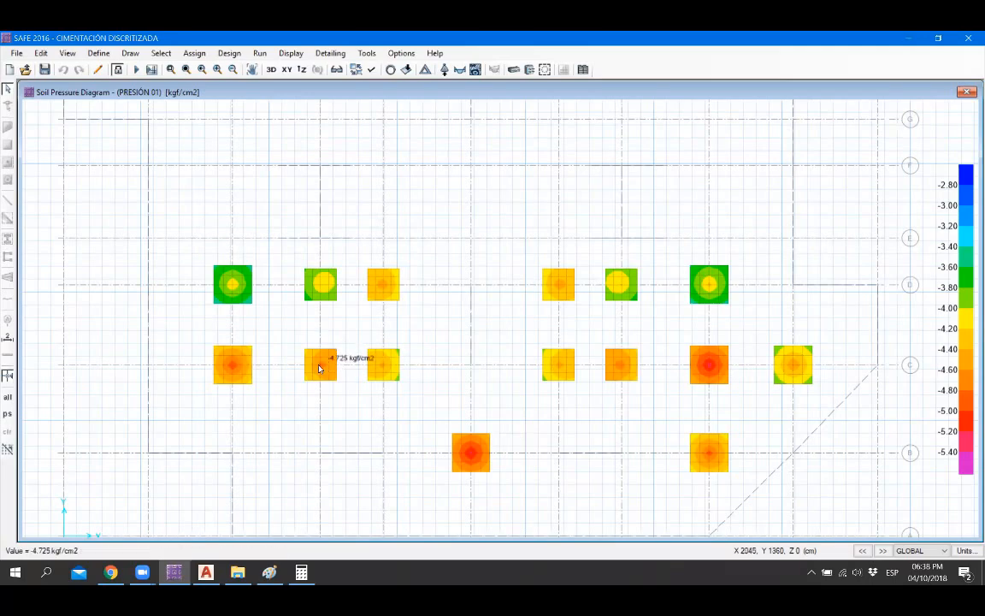
pyautogui.moveTo(378, 369)
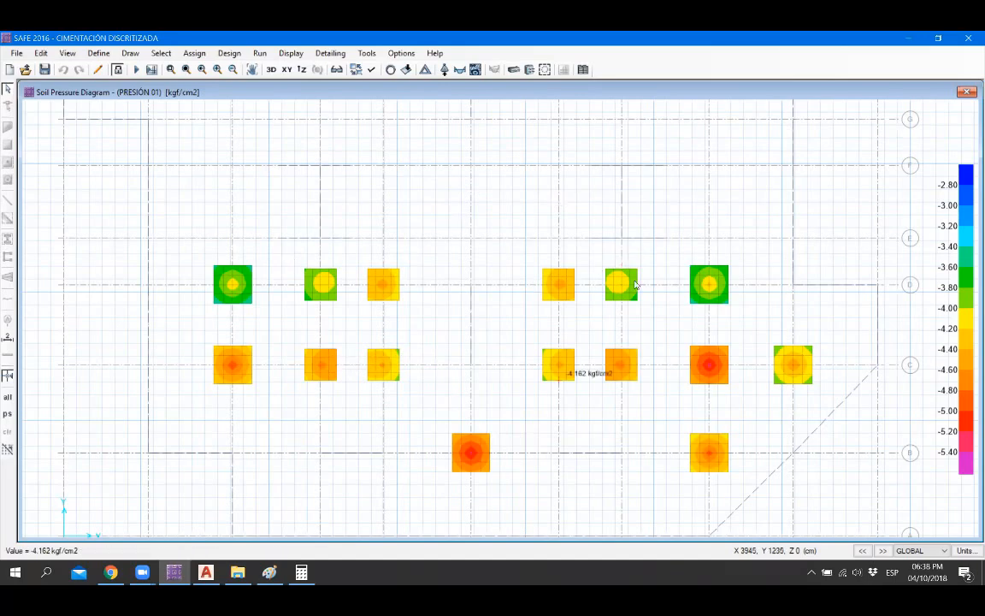
pyautogui.moveTo(795, 372)
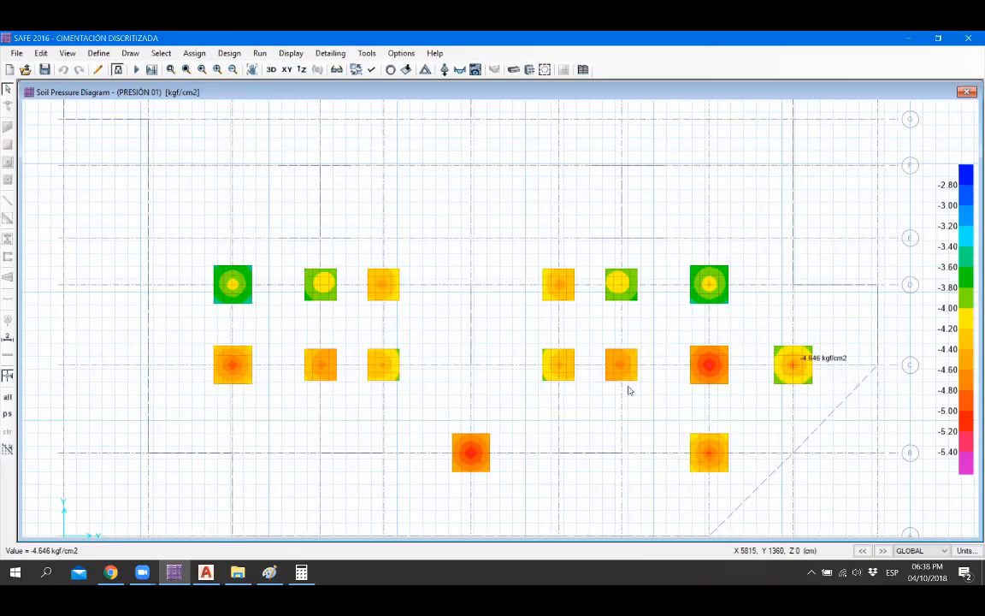
pyautogui.hotkey('alt', 'Tab')
pyautogui.hotkey('alt', 'Tab')
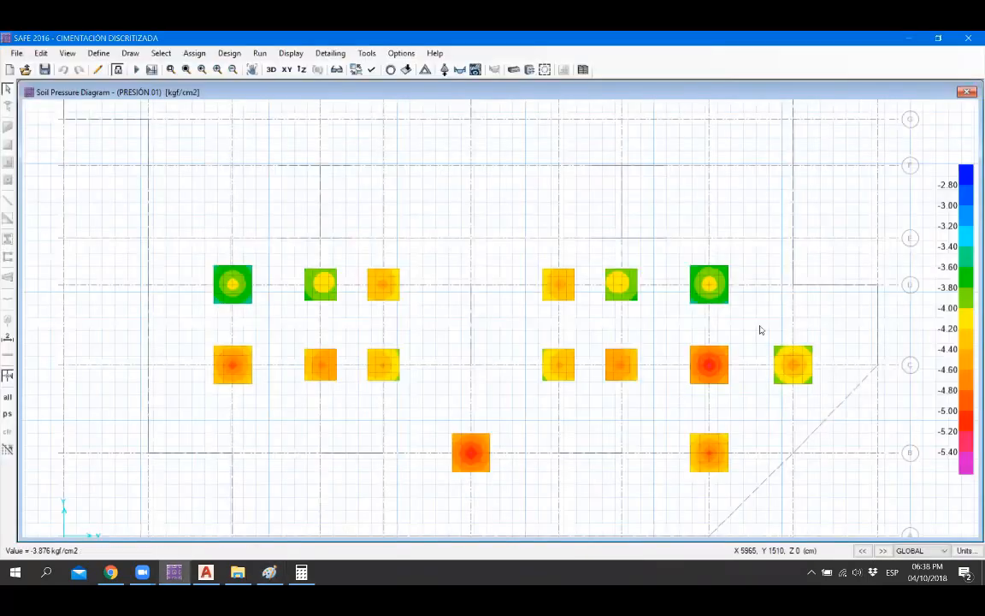
pyautogui.moveTo(707, 287)
pyautogui.moveTo(709, 457)
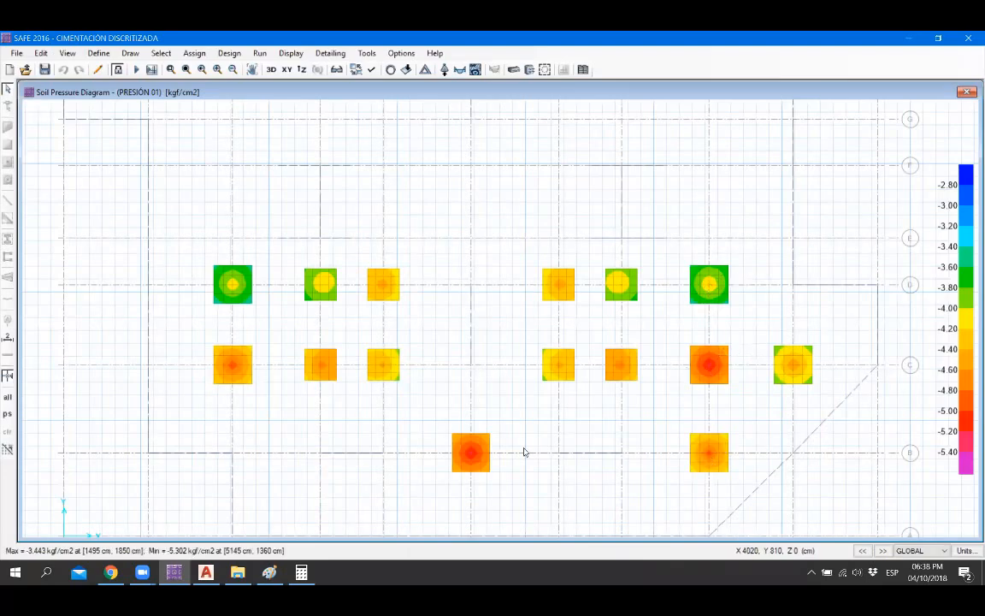
# Step: Review the footing soil pressures for load combinations PRESIÓN 02, PRESIÓN 03, PRESIÓN 04 and PRESIÓN 05 in turn
pyautogui.moveTo(235, 291)
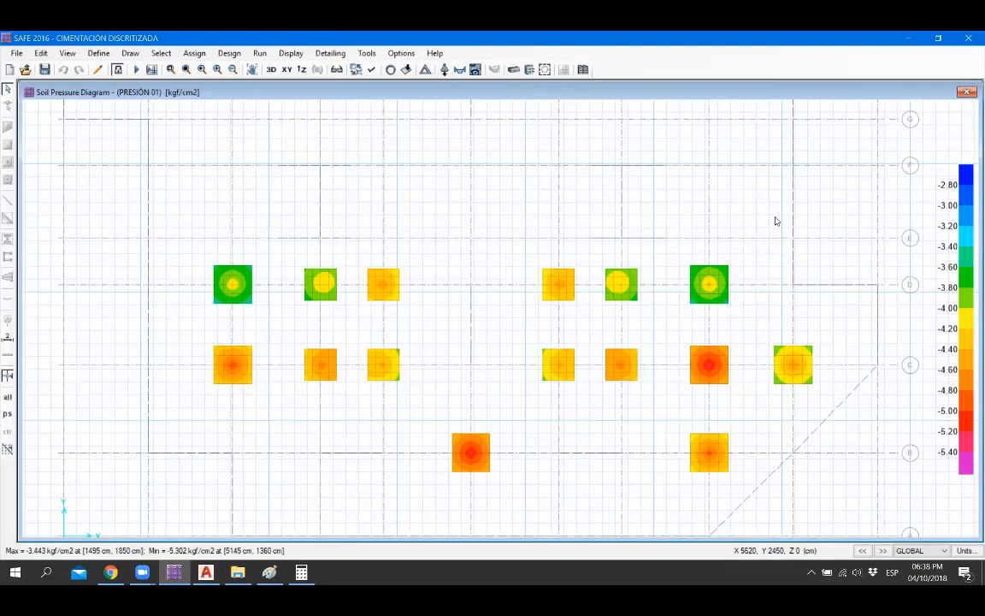
pyautogui.click(884, 550)
pyautogui.moveTo(706, 284)
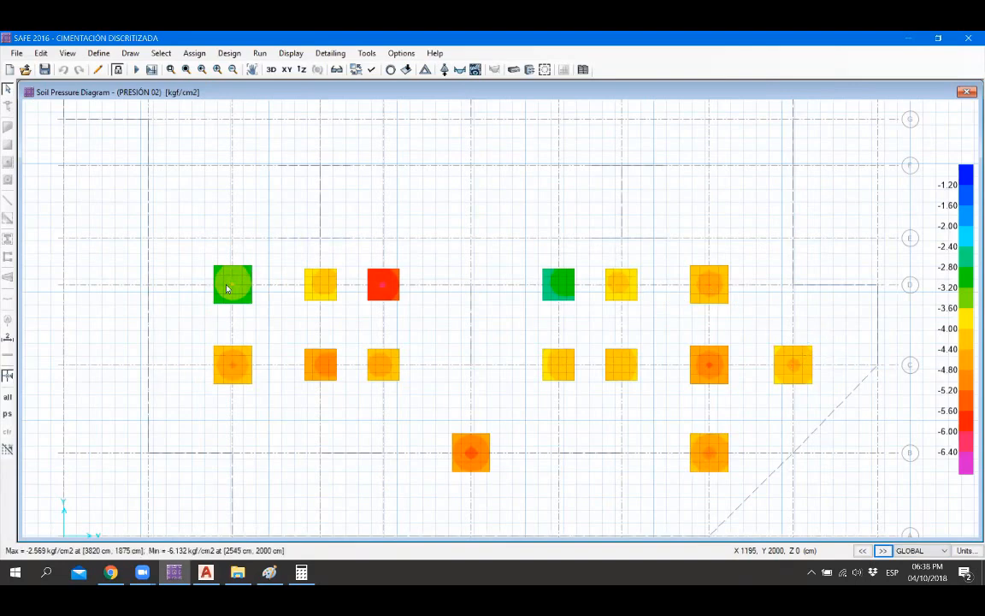
pyautogui.click(885, 550)
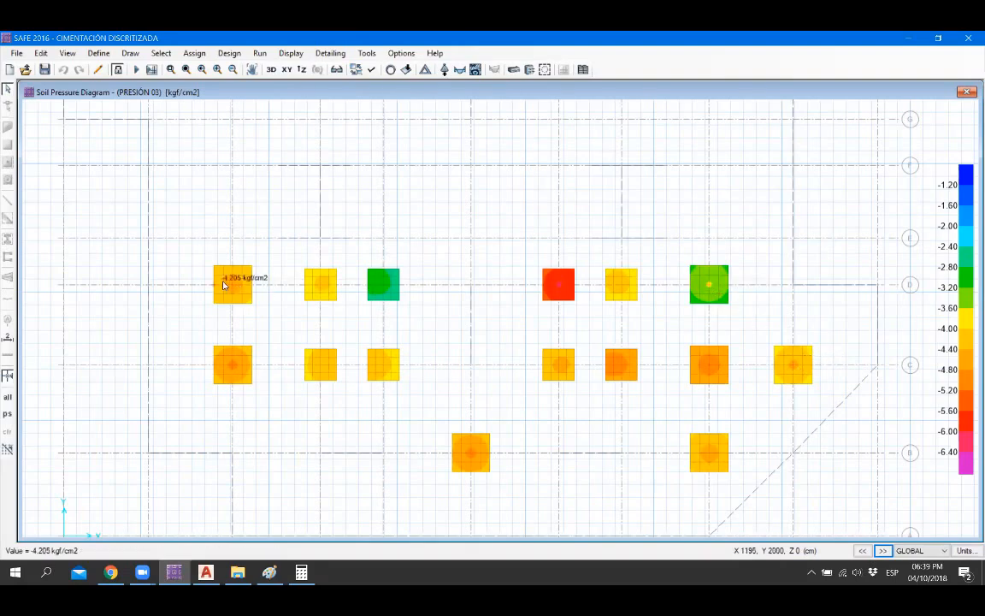
pyautogui.click(885, 551)
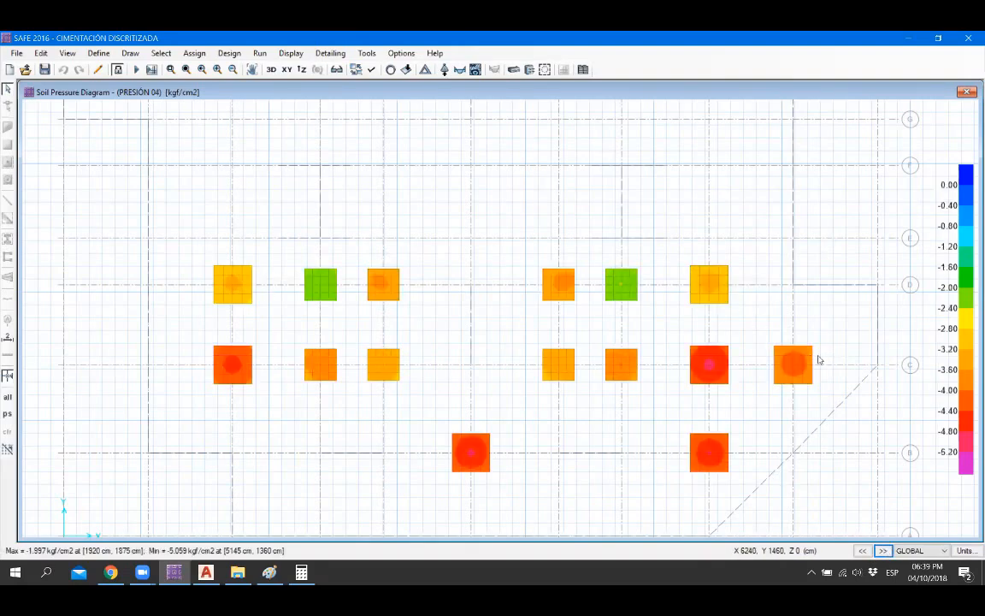
pyautogui.moveTo(231, 291)
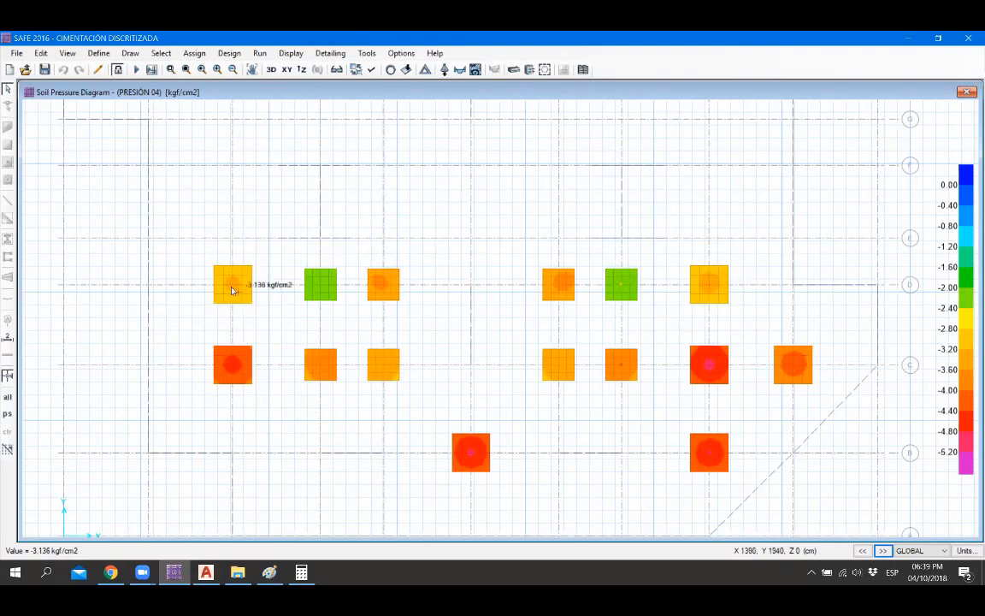
pyautogui.click(884, 551)
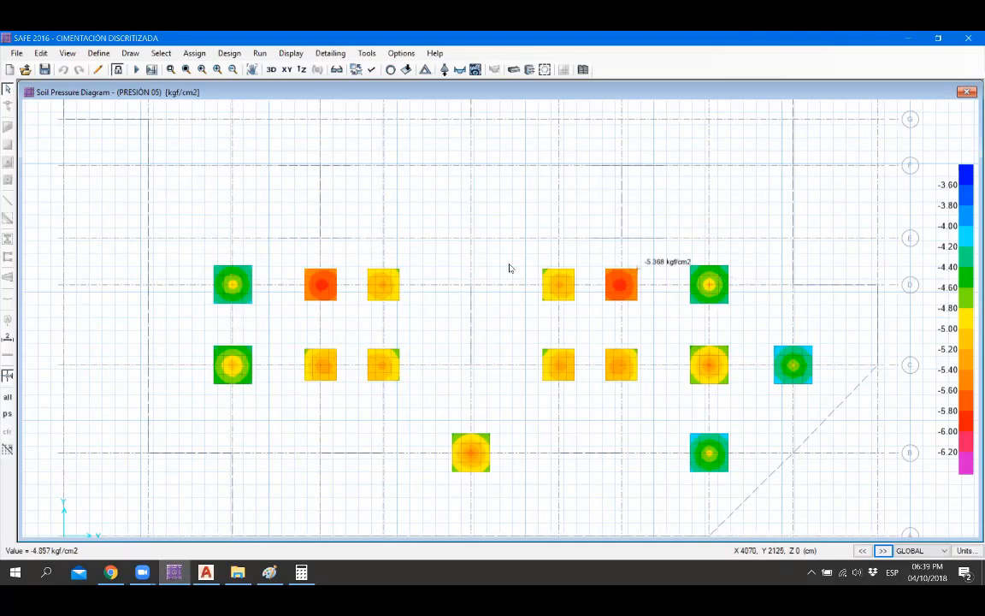
pyautogui.moveTo(234, 291)
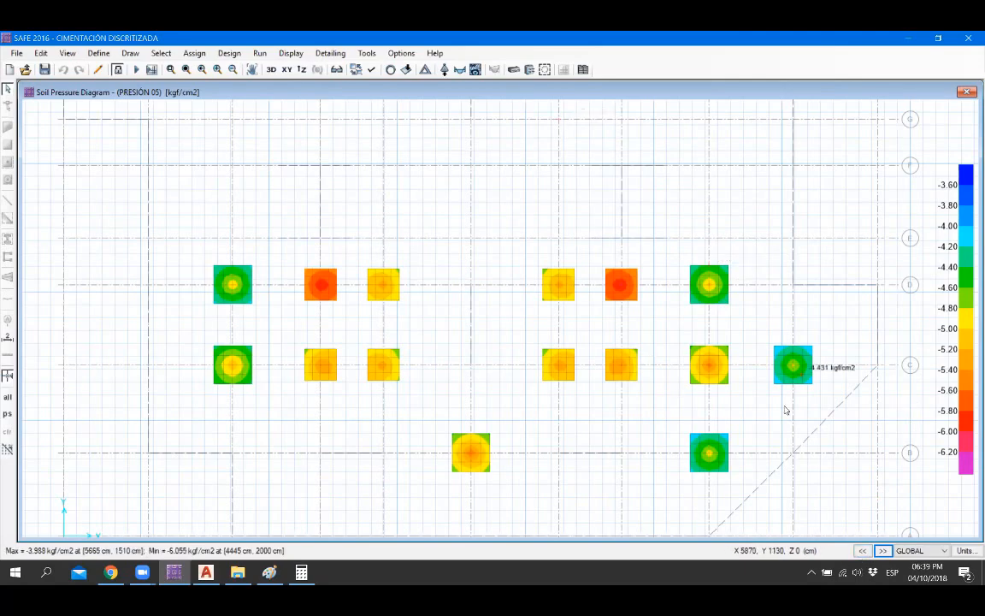
# Step: Return to load combination PRESIÓN 01 and read the pressures at the centres of the large footings on grid lines B and C
pyautogui.click(862, 550)
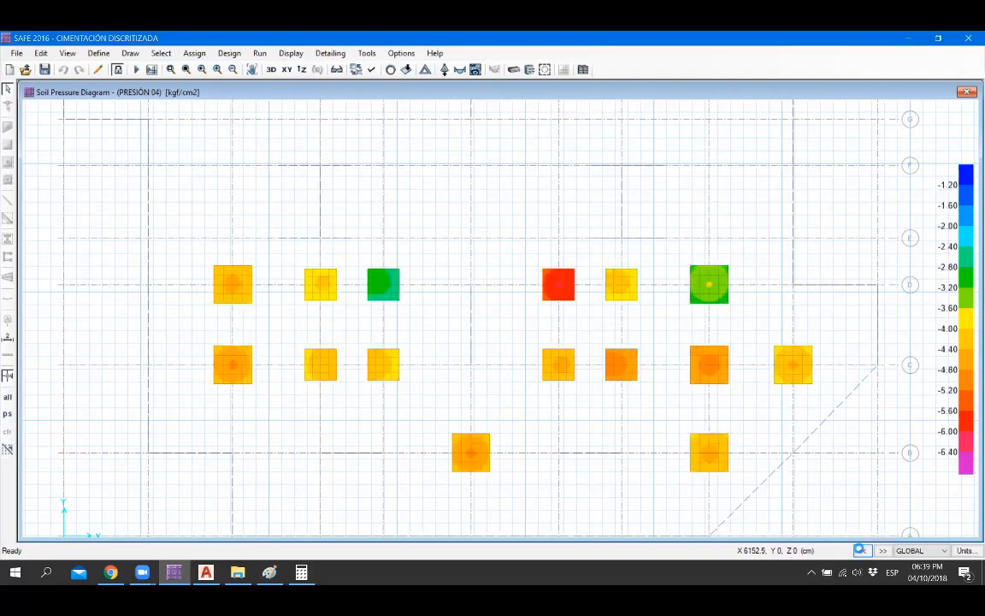
pyautogui.click(860, 550)
pyautogui.click(860, 550)
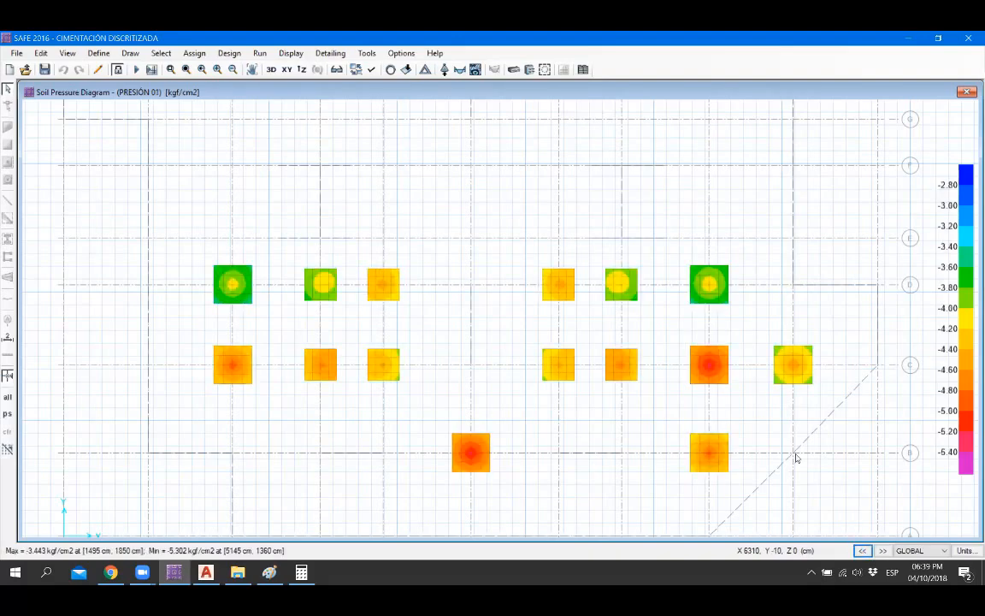
pyautogui.moveTo(711, 369)
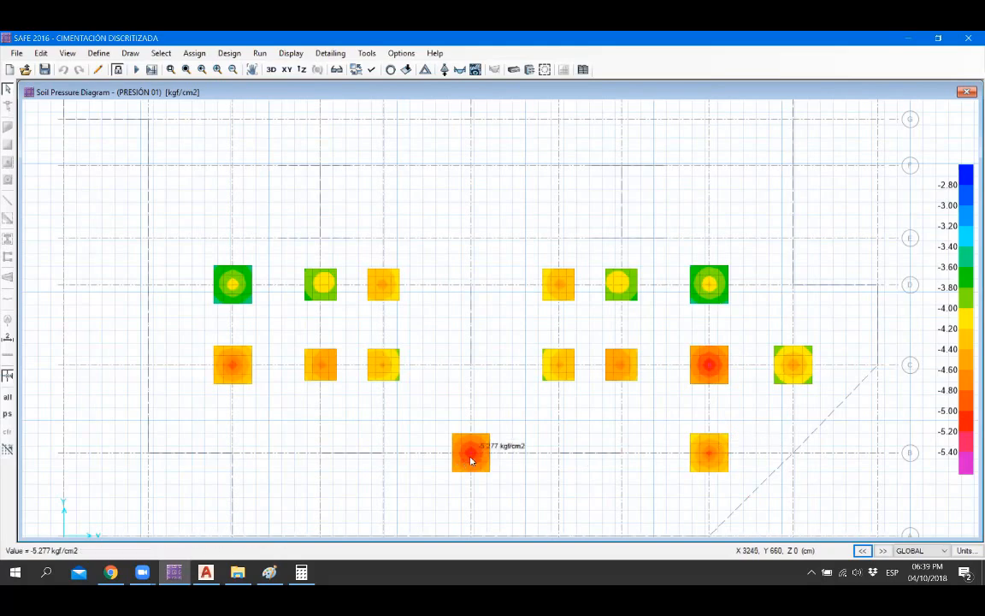
pyautogui.moveTo(229, 369)
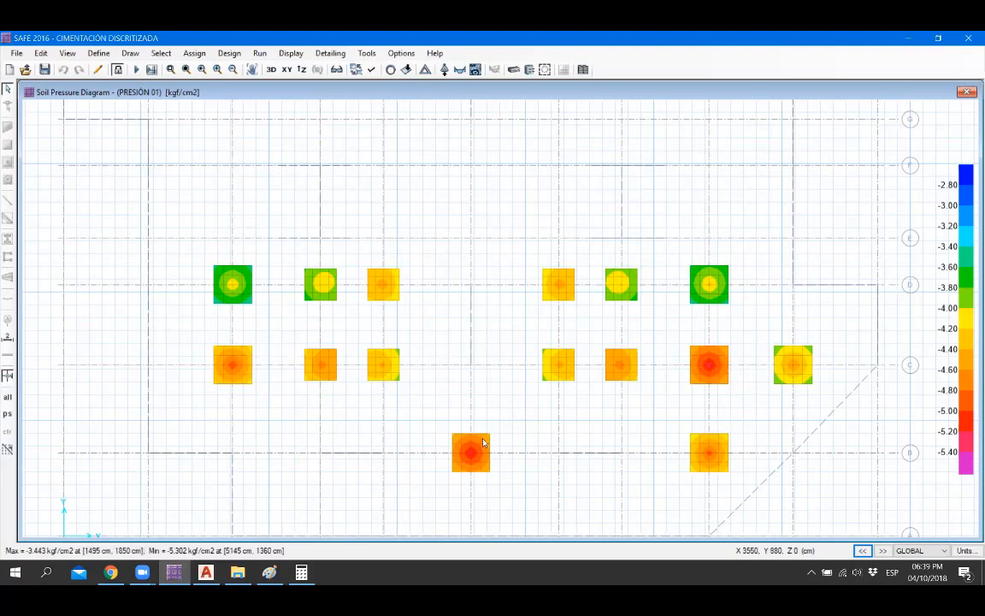
pyautogui.moveTo(475, 457)
pyautogui.moveTo(706, 373)
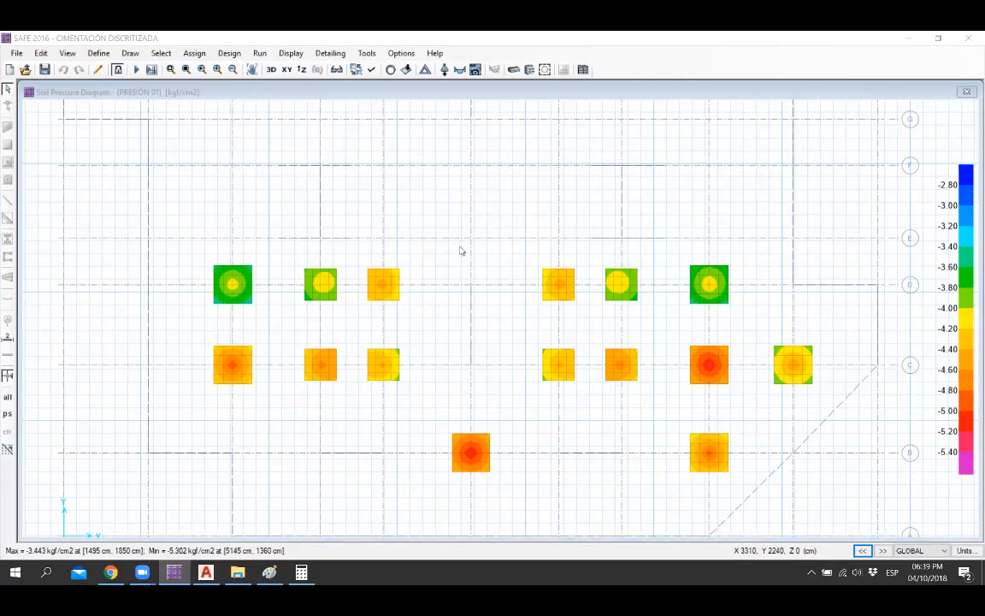
# Step: Unlock the model for editing and save it
pyautogui.click(117, 69)
pyautogui.click(537, 349)
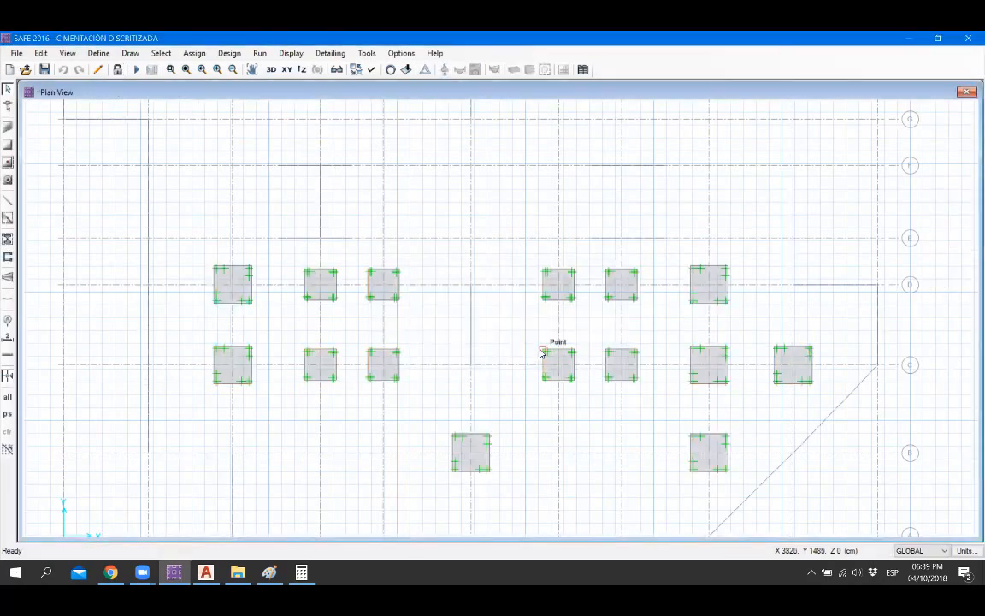
pyautogui.click(43, 69)
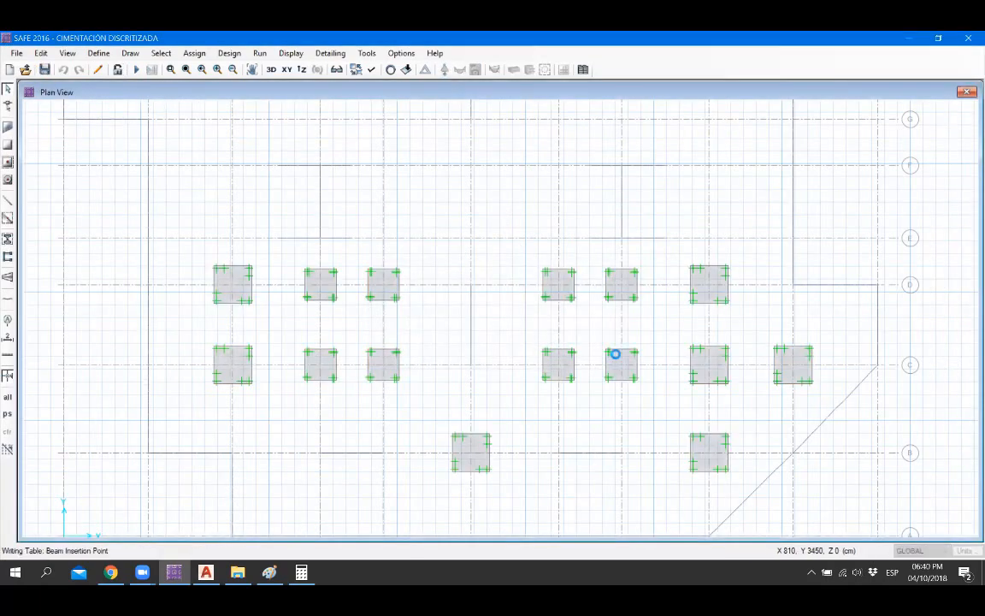
pyautogui.scroll(1, 700, 387)
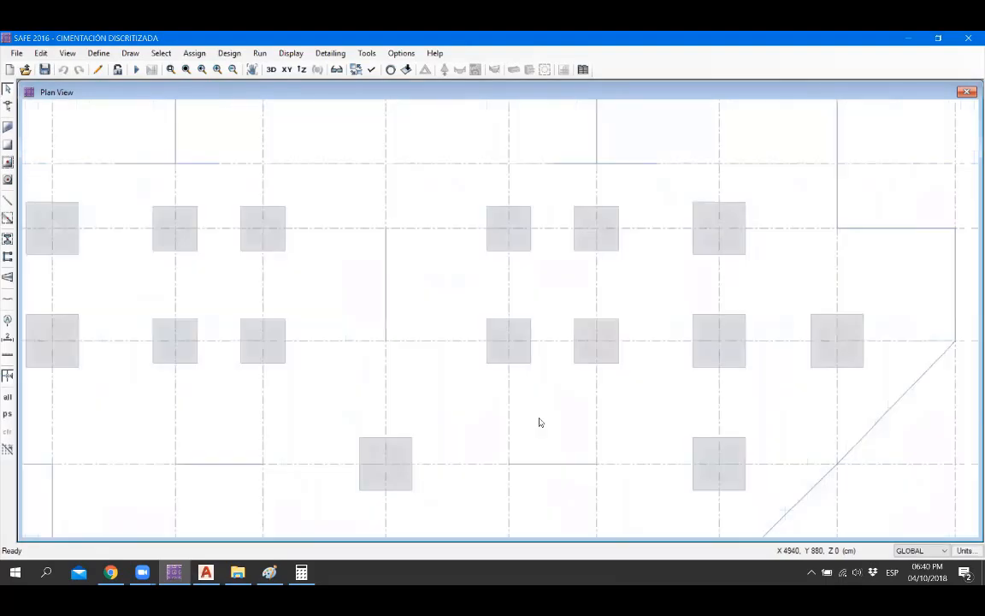
pyautogui.click(736, 356)
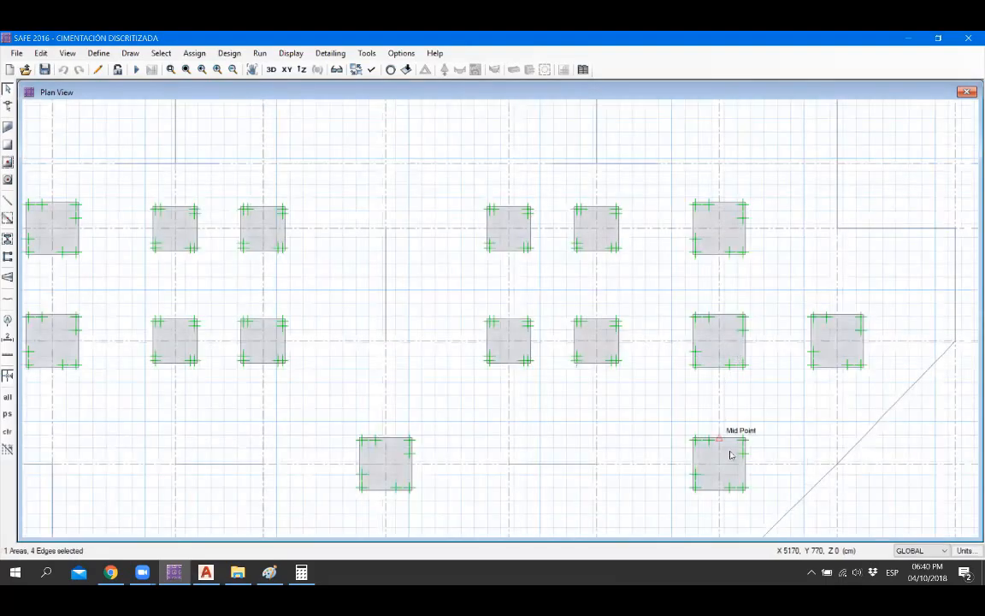
pyautogui.click(732, 455)
pyautogui.scroll(-1, 747, 431)
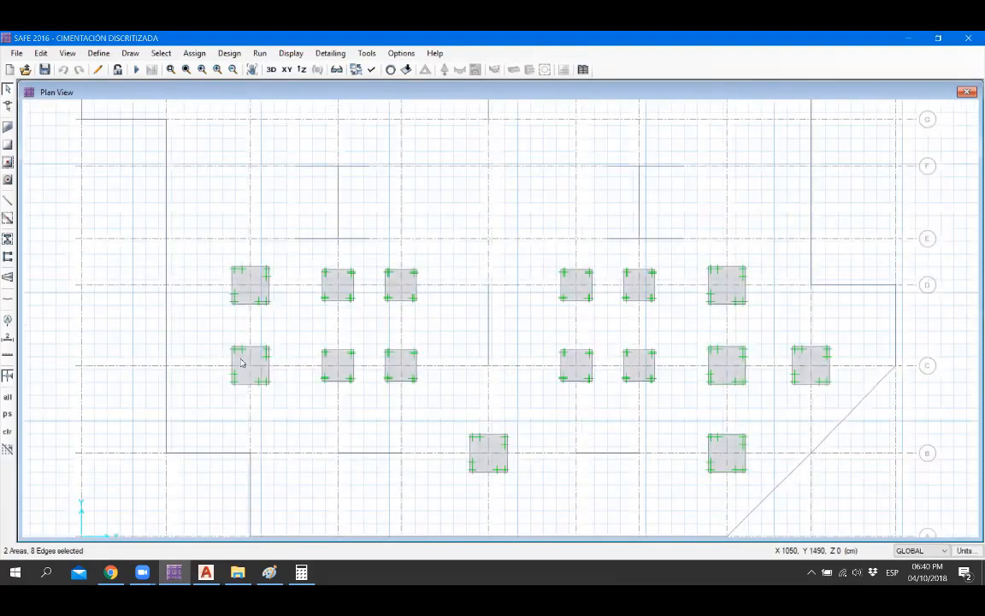
pyautogui.scroll(1, 243, 361)
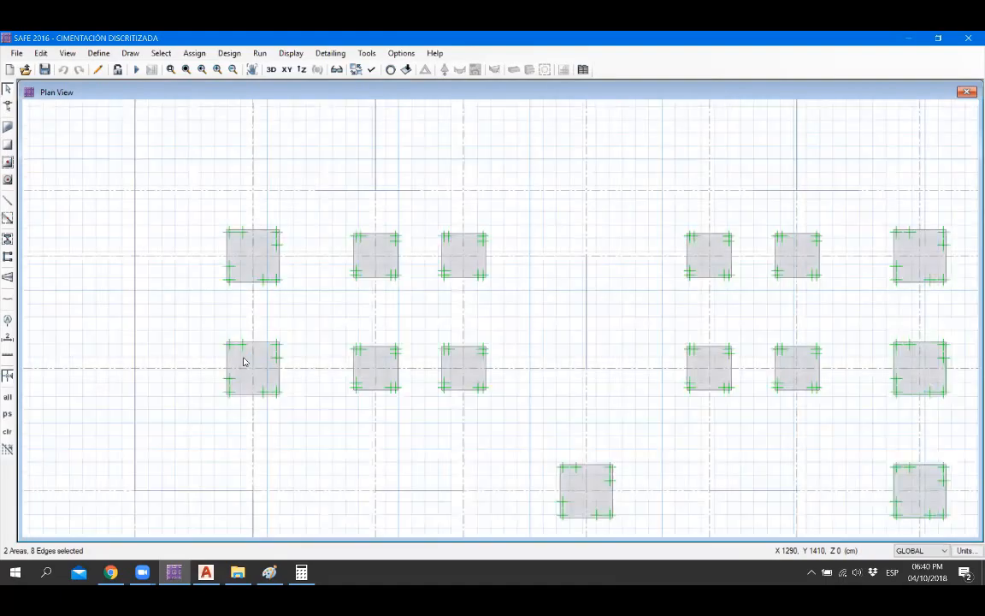
pyautogui.scroll(-1, 247, 366)
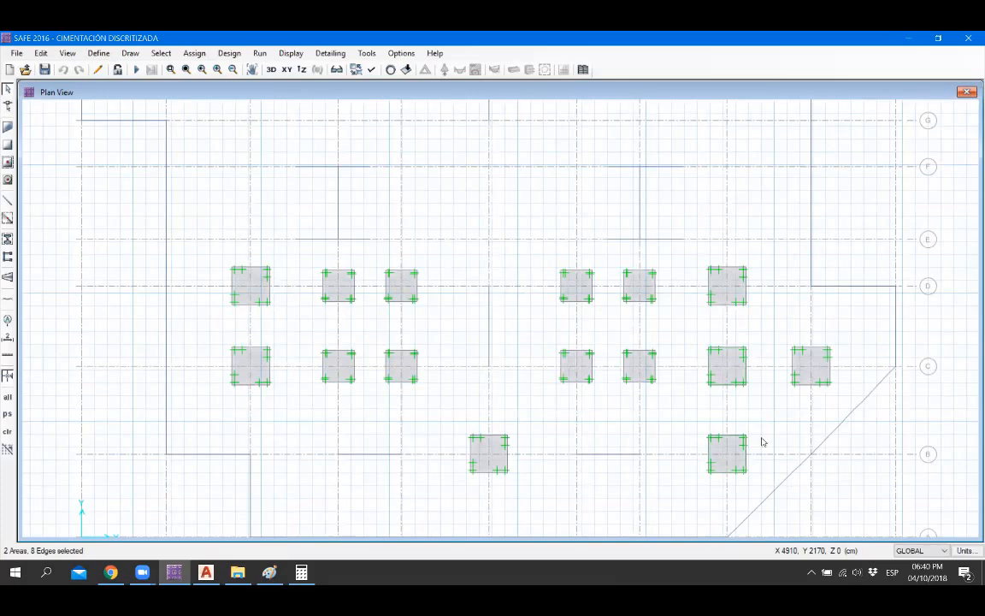
pyautogui.scroll(1, 764, 442)
pyautogui.click(770, 349)
pyautogui.click(755, 449)
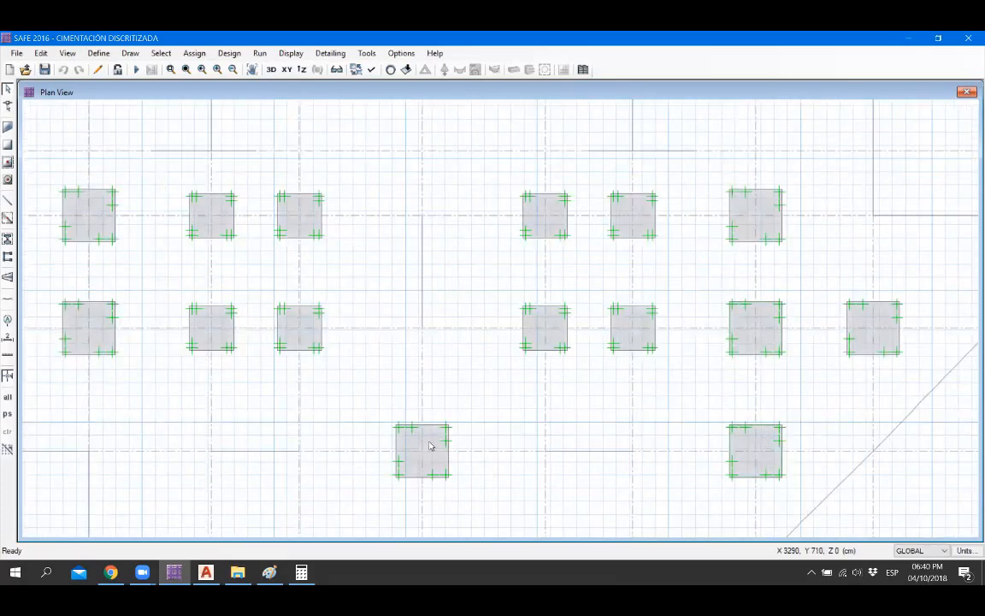
pyautogui.click(430, 446)
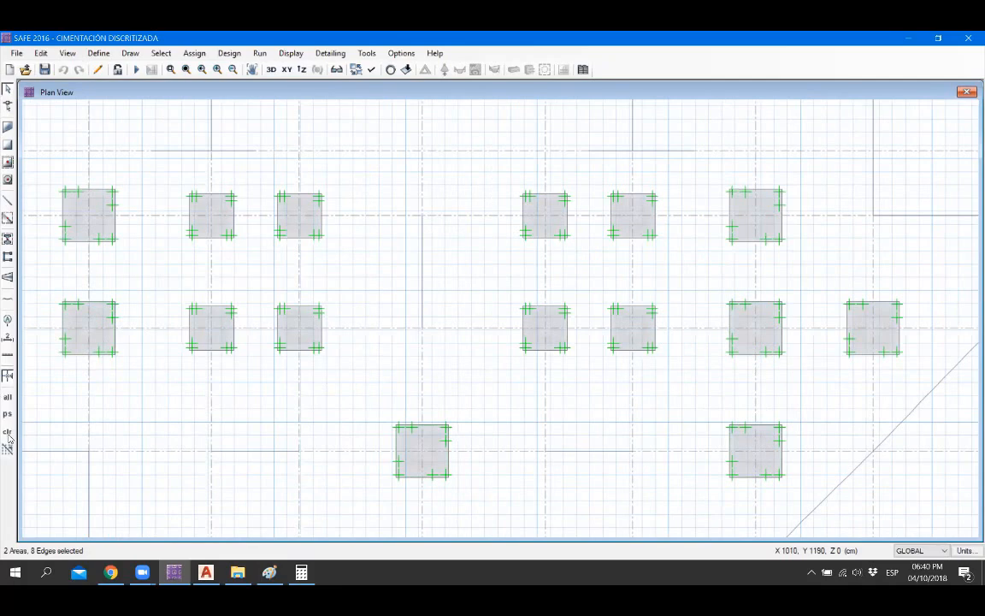
# Step: Expand both footings on grid line B and the leftmost and second-from-right footings on grid line C with a 25 cm offset
pyautogui.click(101, 310)
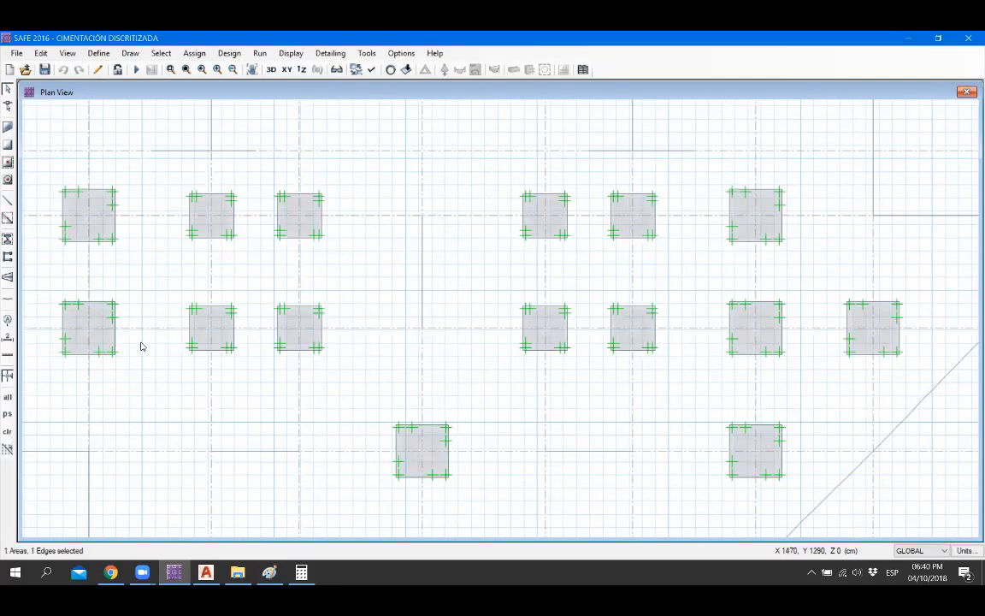
pyautogui.click(433, 442)
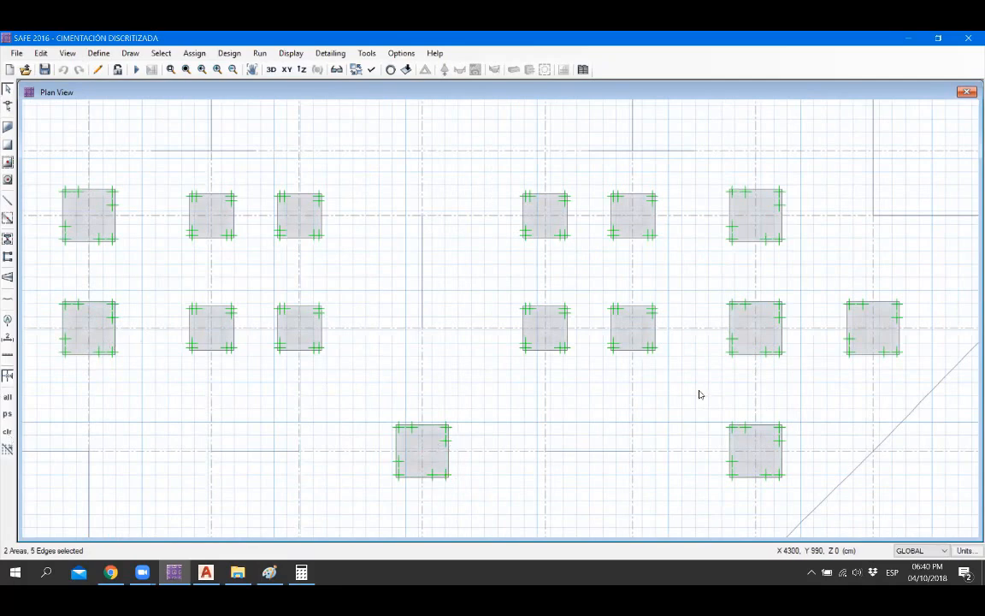
pyautogui.click(889, 343)
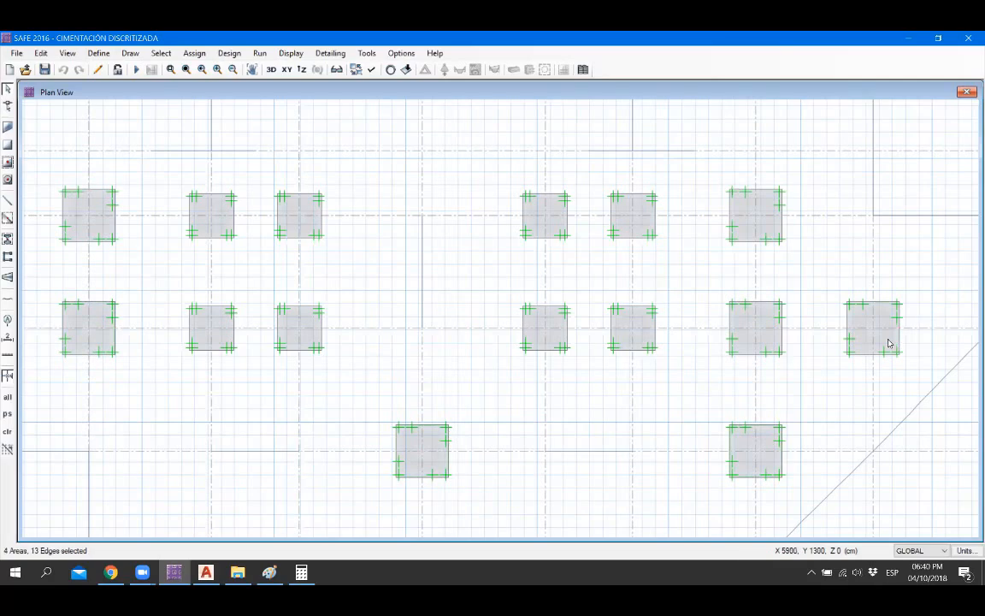
pyautogui.click(888, 343)
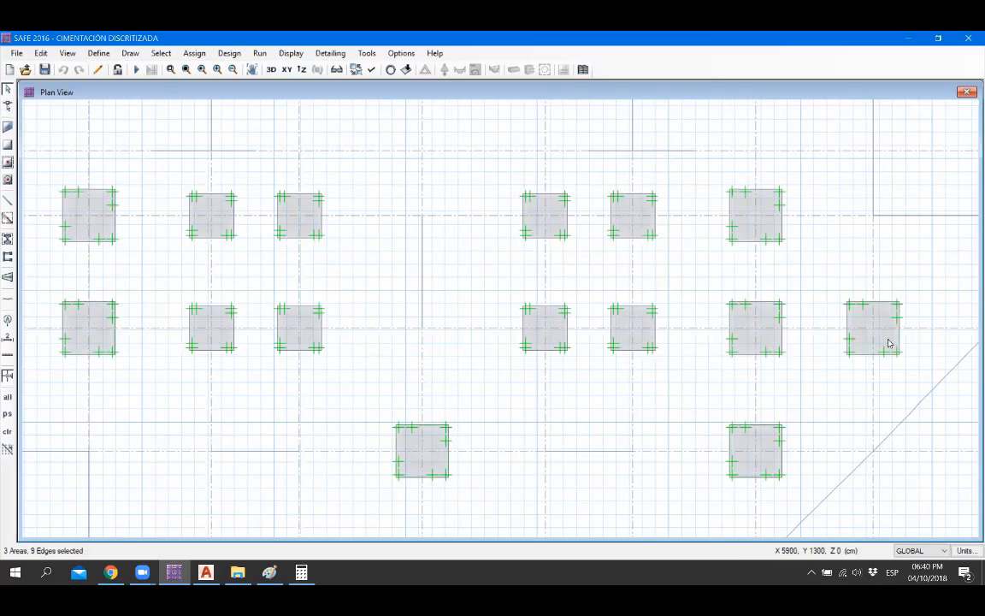
pyautogui.click(770, 343)
pyautogui.click(769, 343)
pyautogui.click(769, 344)
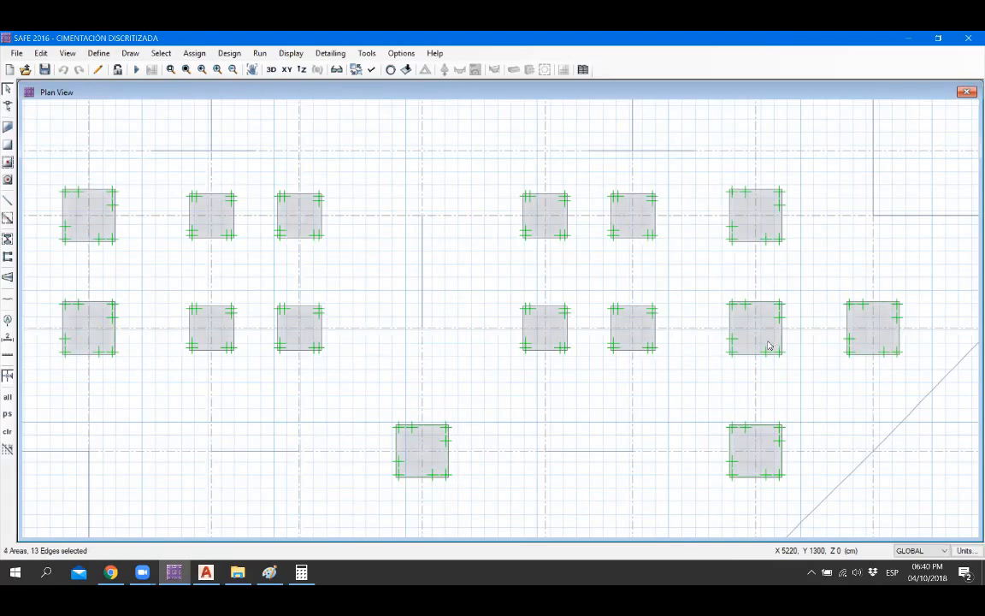
pyautogui.click(763, 448)
pyautogui.click(762, 443)
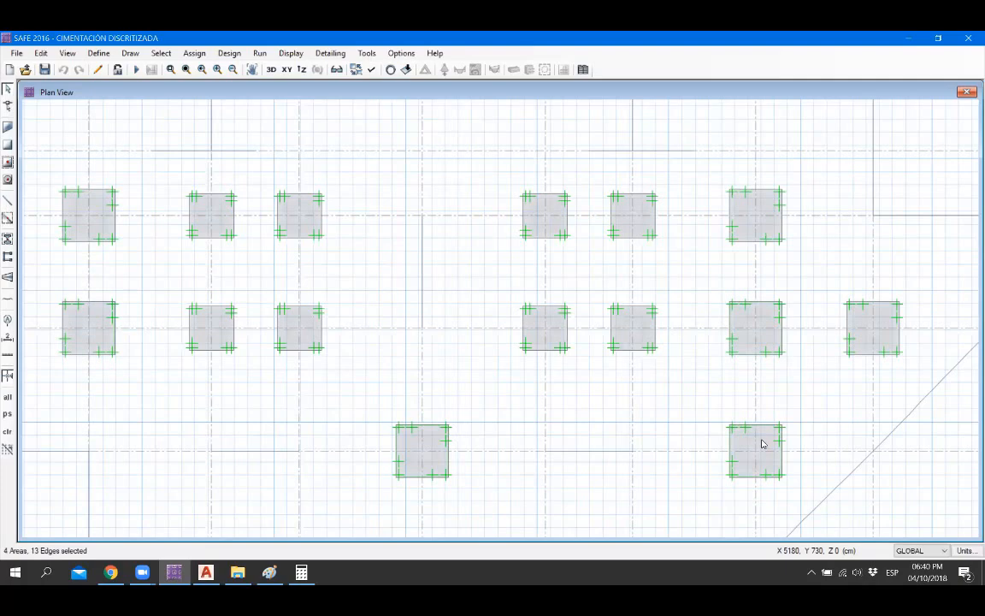
pyautogui.click(432, 443)
pyautogui.click(432, 442)
pyautogui.click(41, 53)
pyautogui.moveTo(147, 323)
pyautogui.click(264, 339)
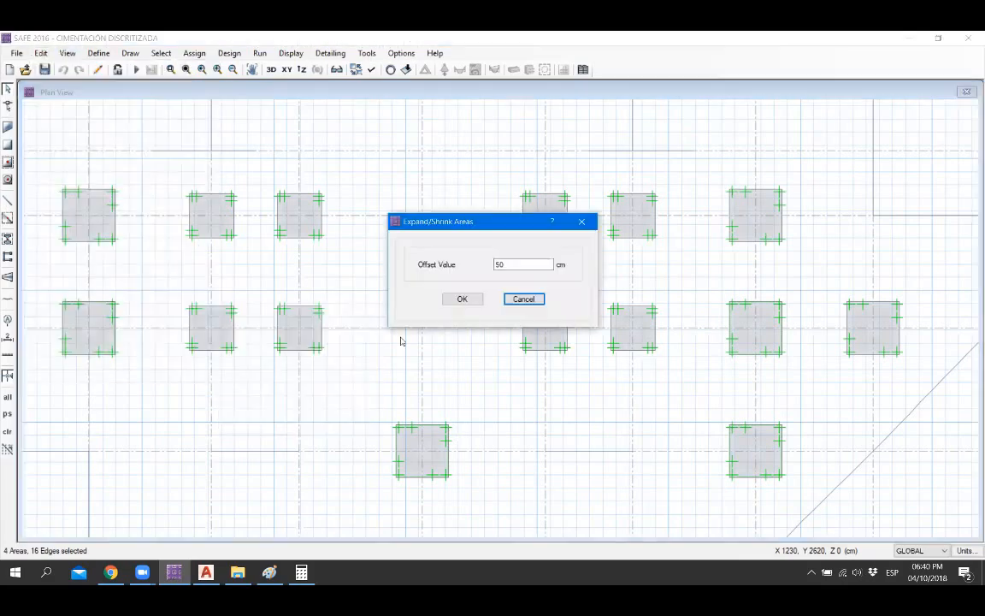
pyautogui.doubleClick(529, 263)
pyautogui.write('25')
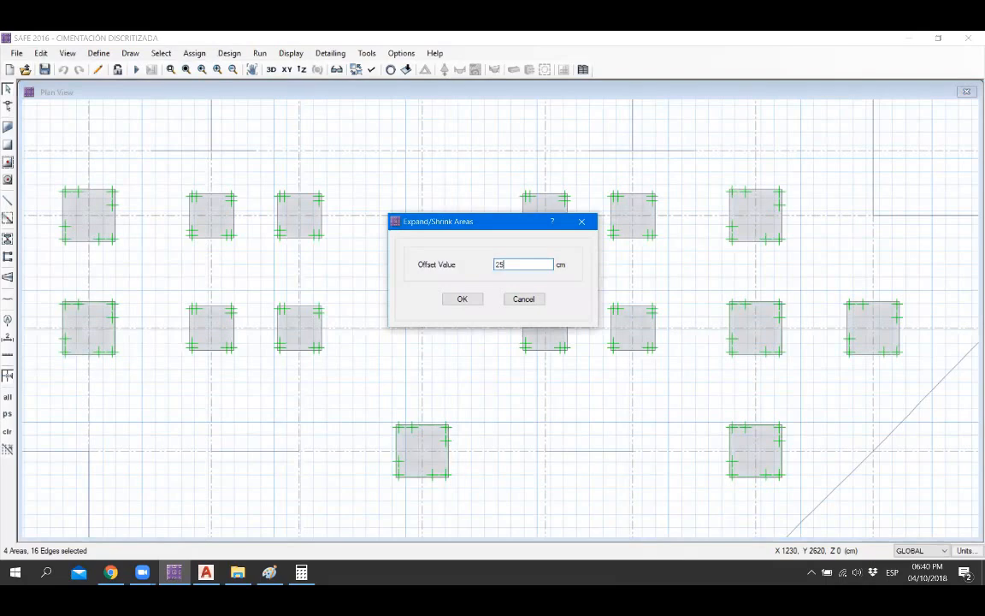
pyautogui.click(462, 300)
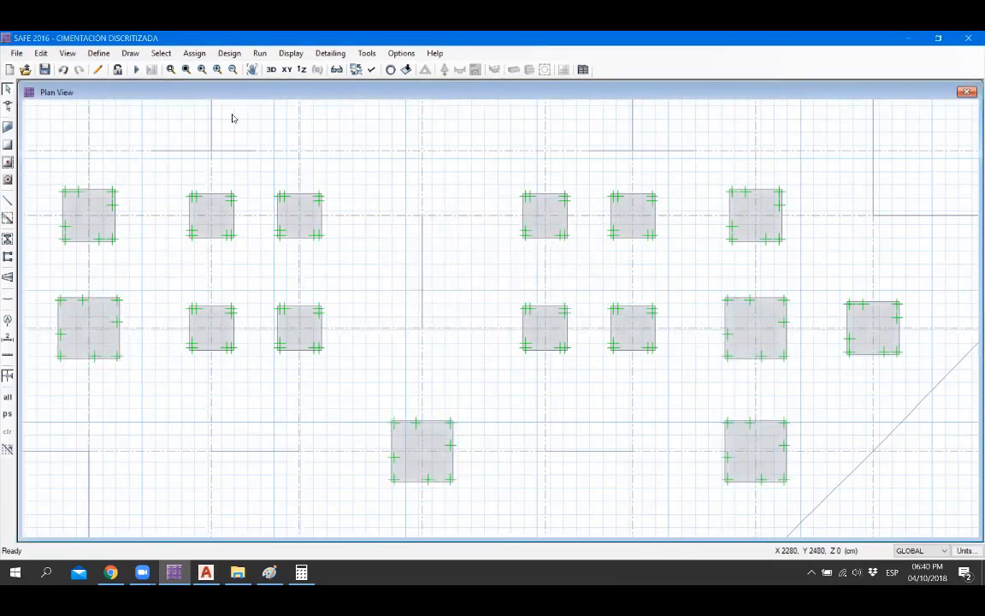
# Step: Run the analysis again and display the PRESIÓN 01 soil pressure contours on the undeformed shape for the resized footings
pyautogui.click(136, 70)
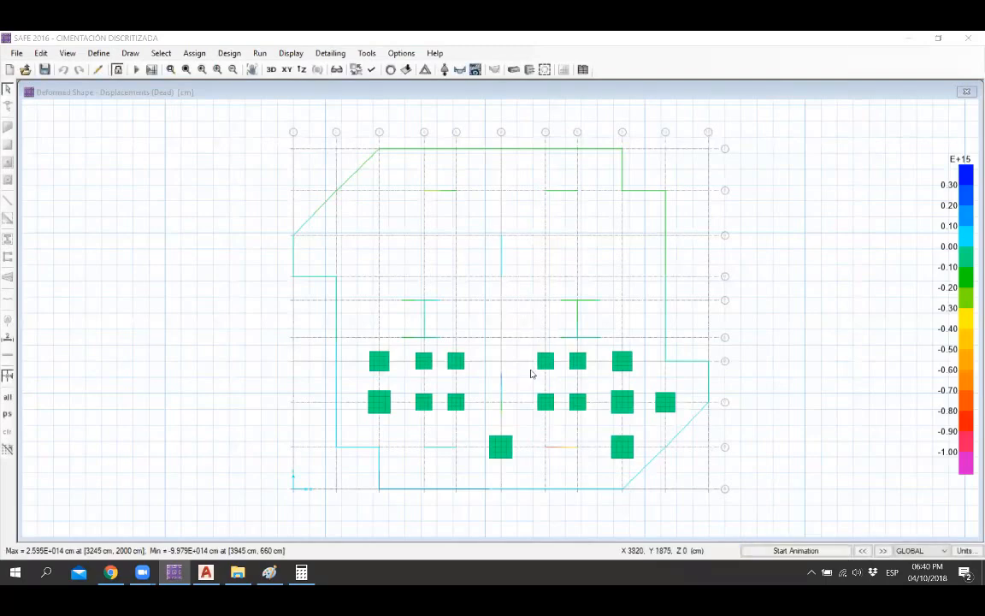
pyautogui.scroll(2, 518, 412)
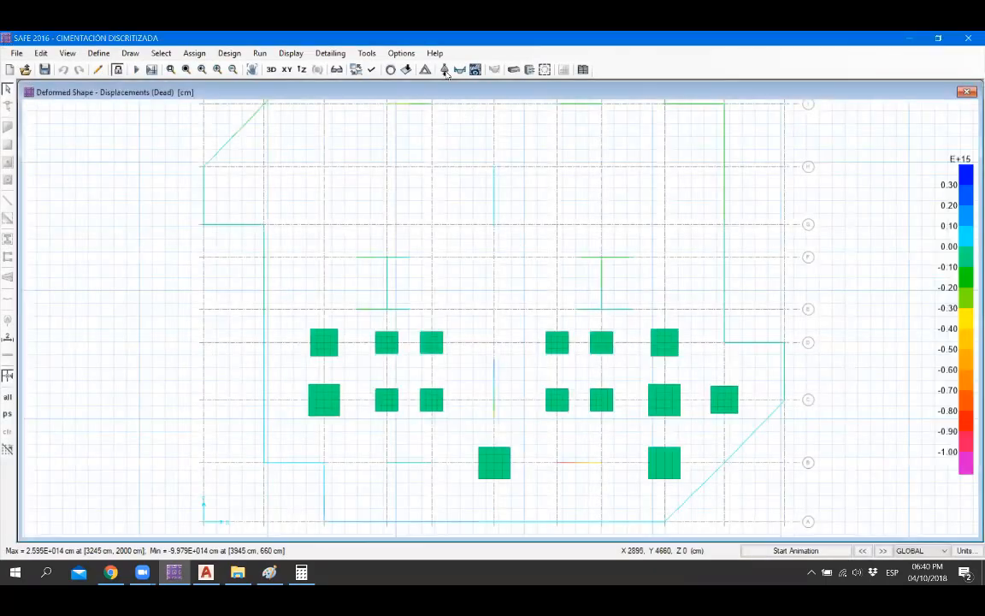
pyautogui.click(404, 69)
pyautogui.click(458, 452)
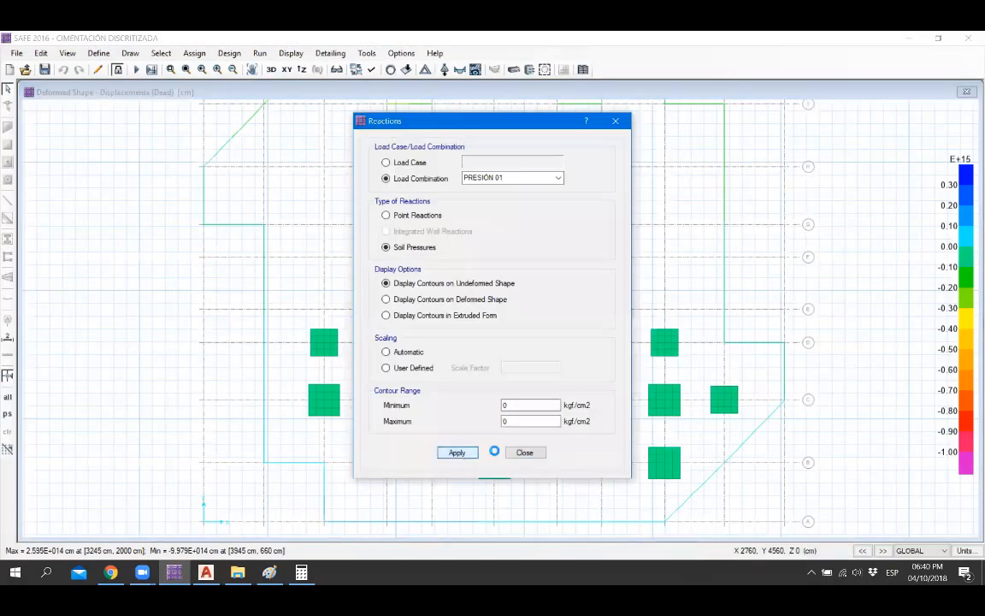
pyautogui.click(525, 453)
pyautogui.scroll(2, 525, 474)
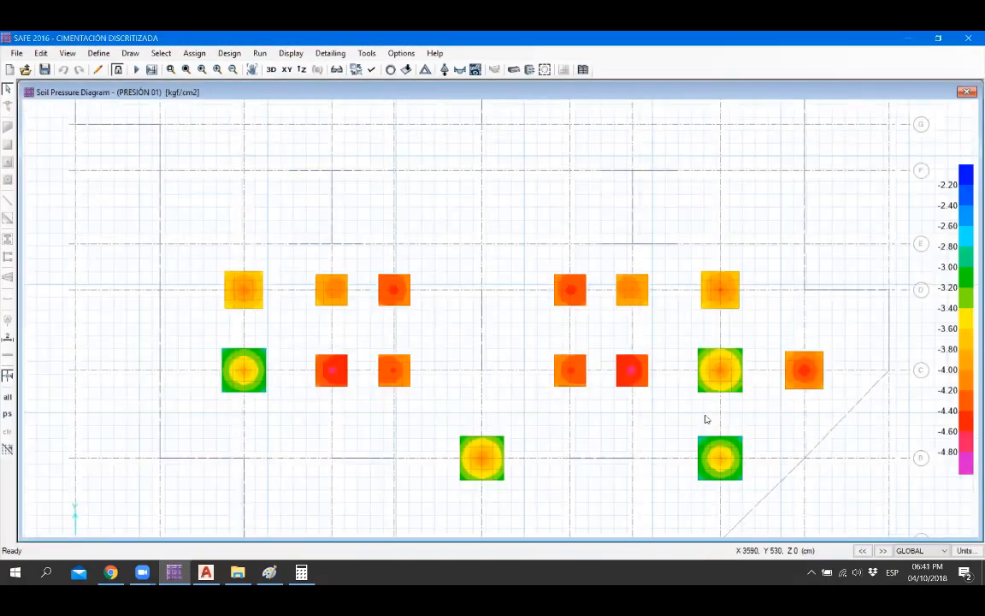
pyautogui.moveTo(720, 379)
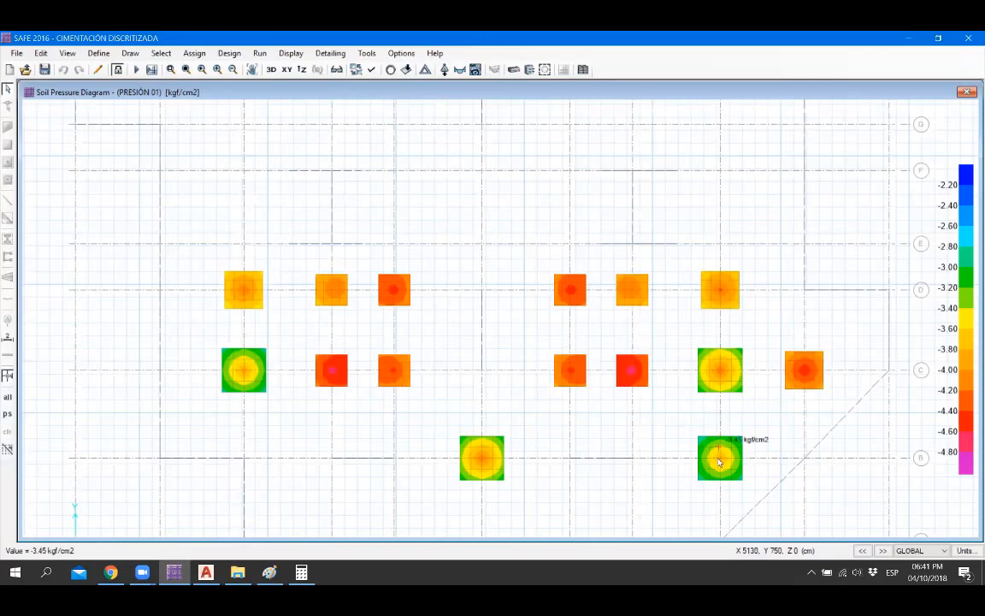
# Step: Read the PRESIÓN 01 soil pressures at the centres of the resized footings on grid lines B and C
pyautogui.moveTo(480, 460)
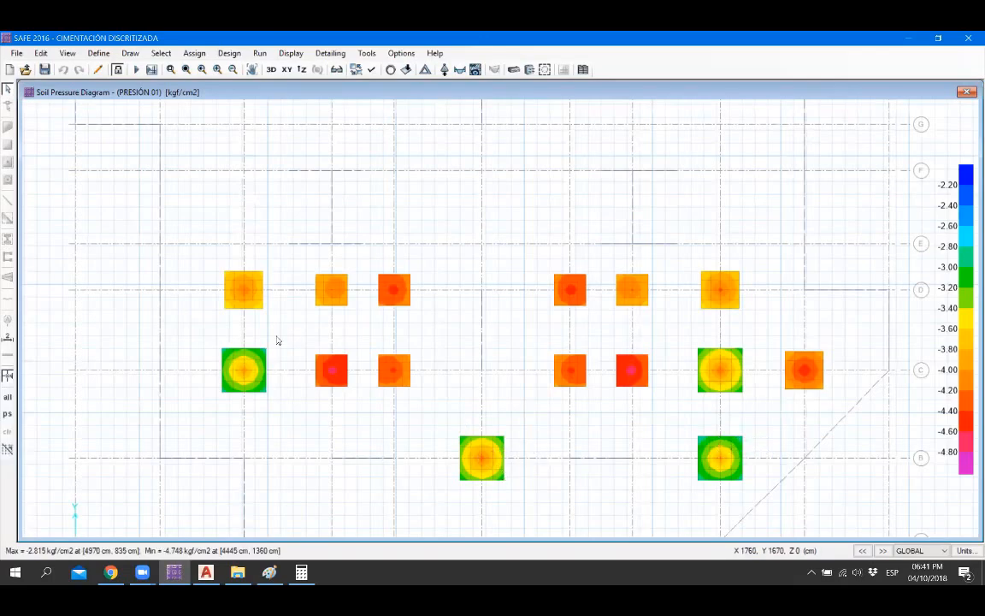
pyautogui.moveTo(241, 374)
pyautogui.scroll(3, 479, 438)
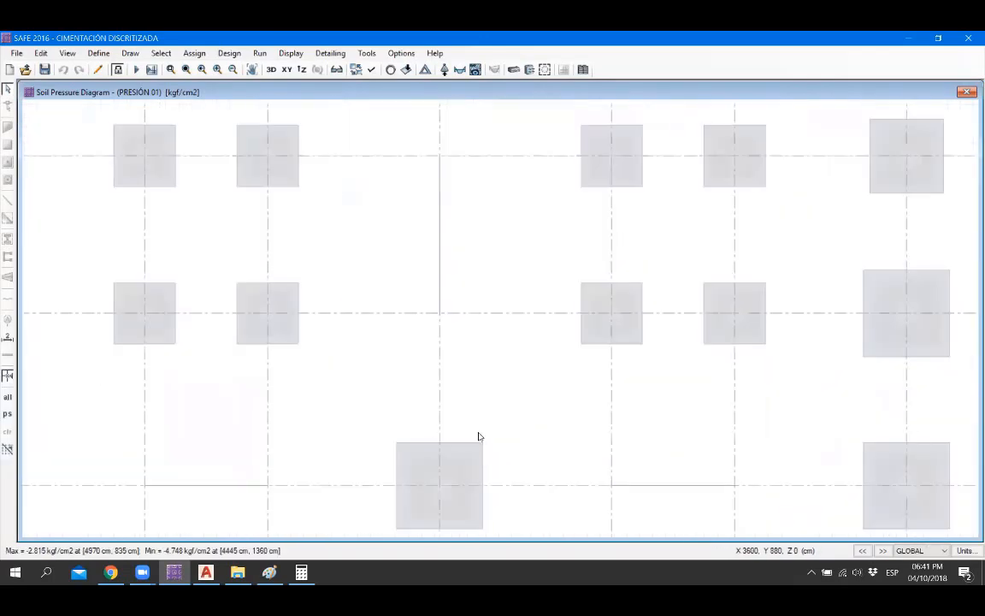
pyautogui.scroll(-1, 470, 442)
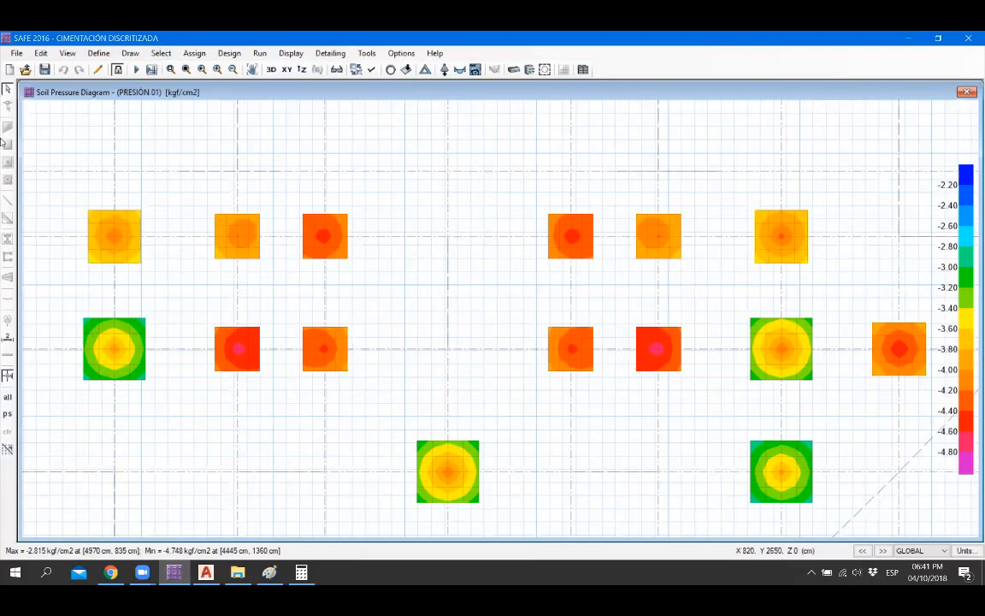
# Step: Check the footing soil pressure contours for load combinations PRESIÓN 02, 03, 04 and 05 in turn
pyautogui.click(886, 551)
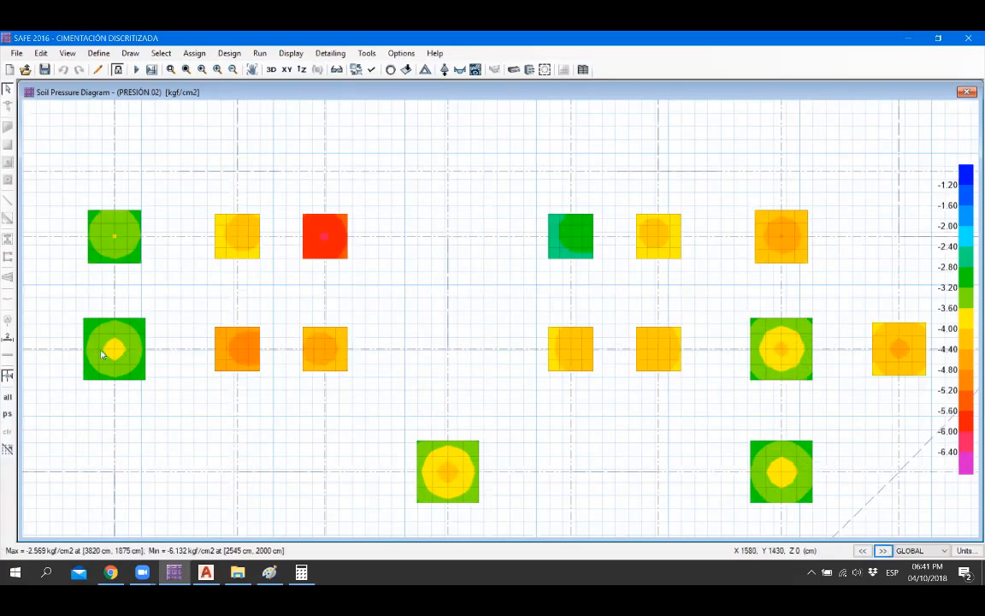
pyautogui.click(885, 552)
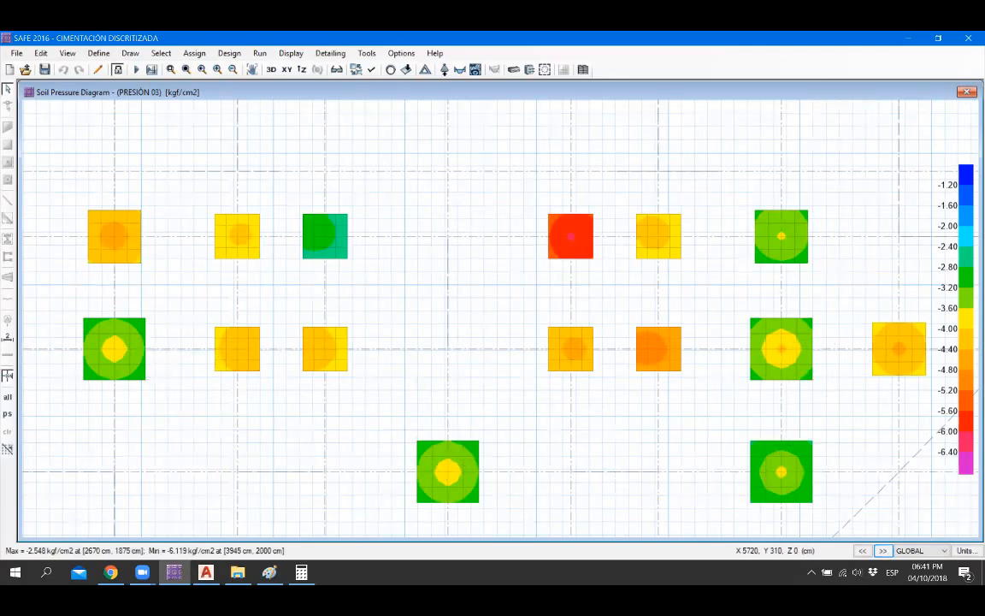
pyautogui.click(884, 551)
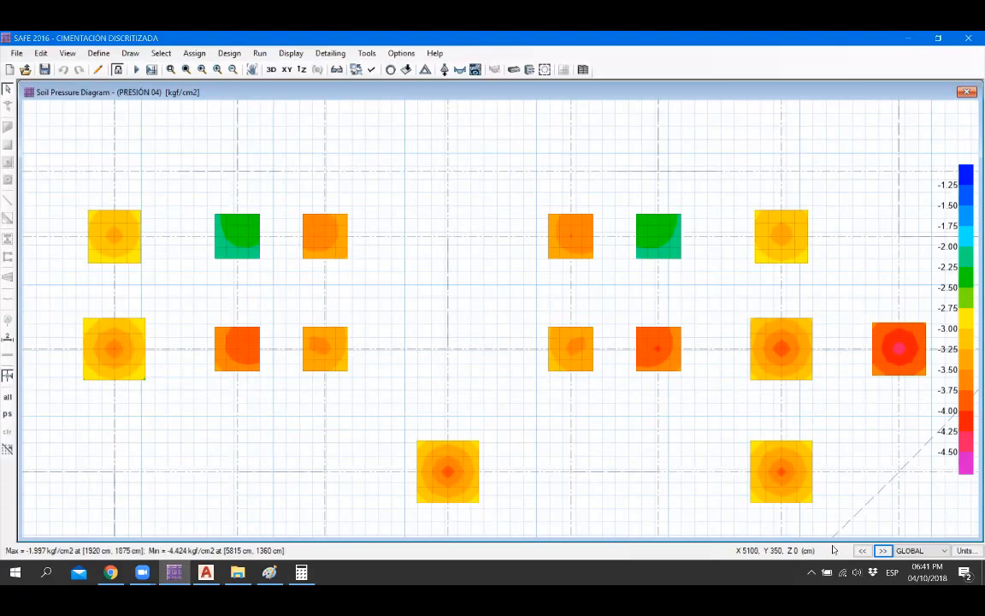
pyautogui.click(883, 551)
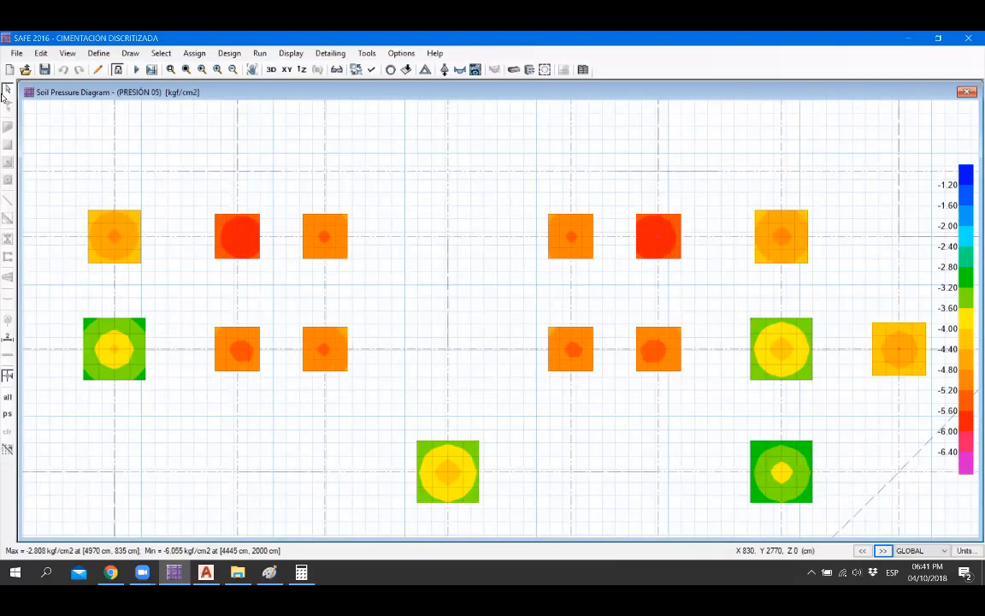
# Step: Return to the undeformed plan and measure the widths of the large footings on grid lines B and C with dimension lines
pyautogui.click(363, 77)
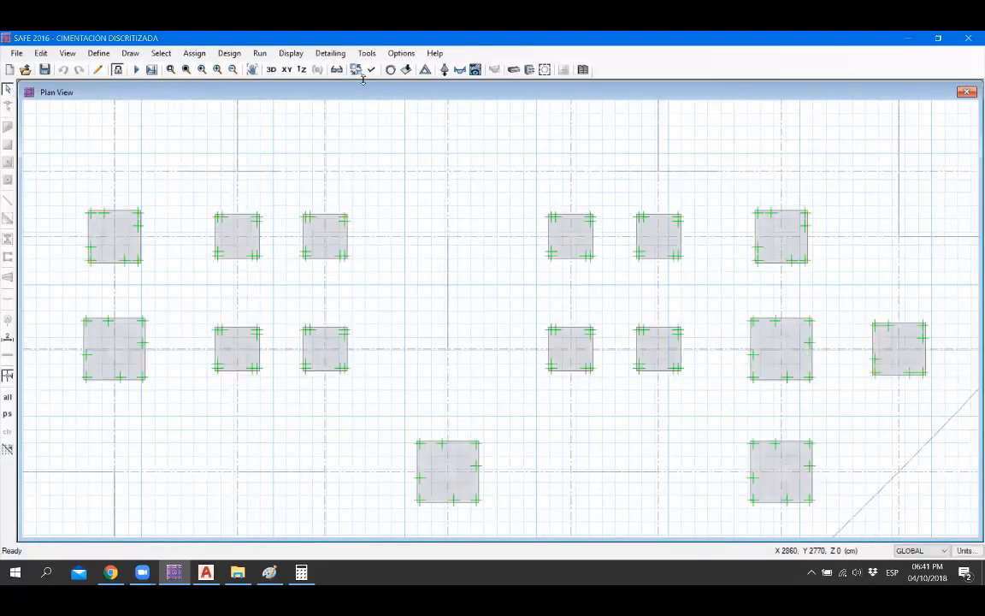
pyautogui.click(228, 53)
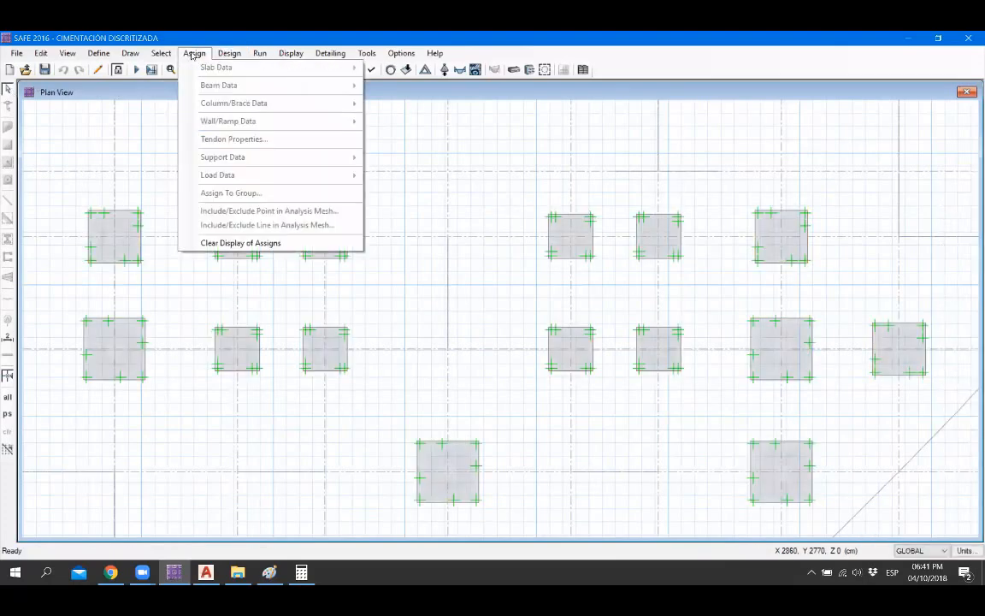
pyautogui.click(156, 38)
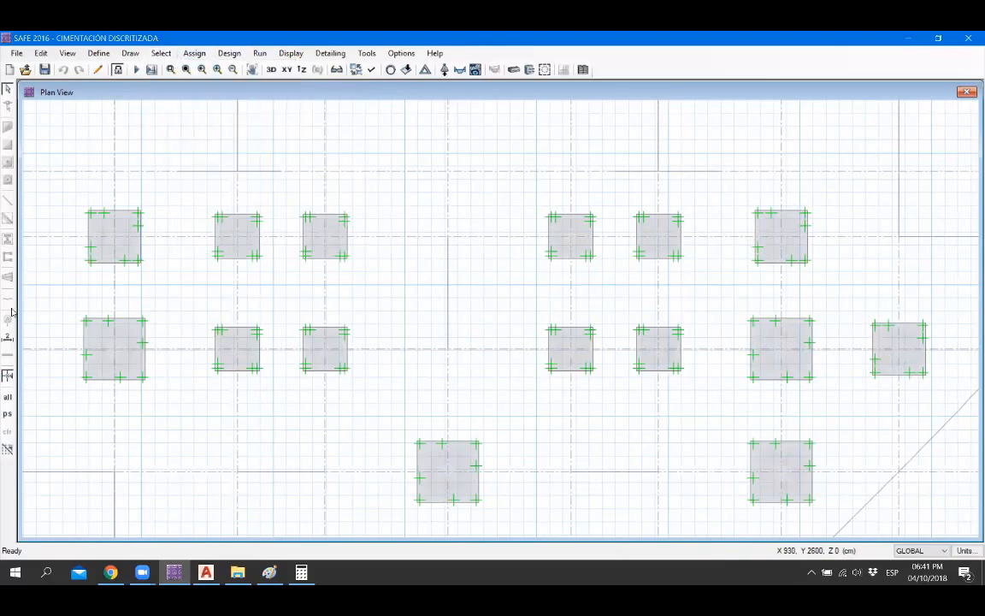
pyautogui.click(7, 340)
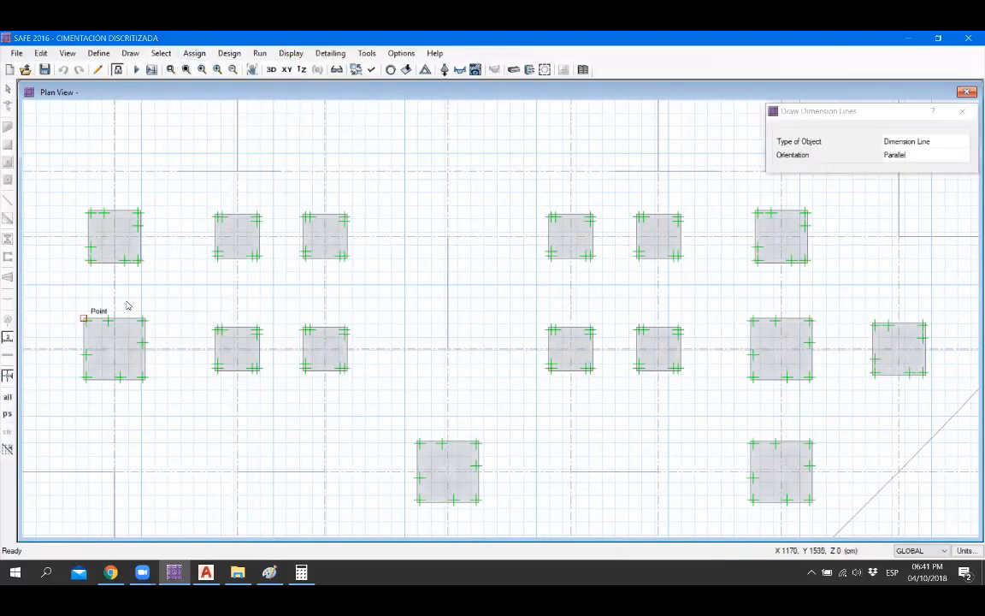
pyautogui.click(85, 319)
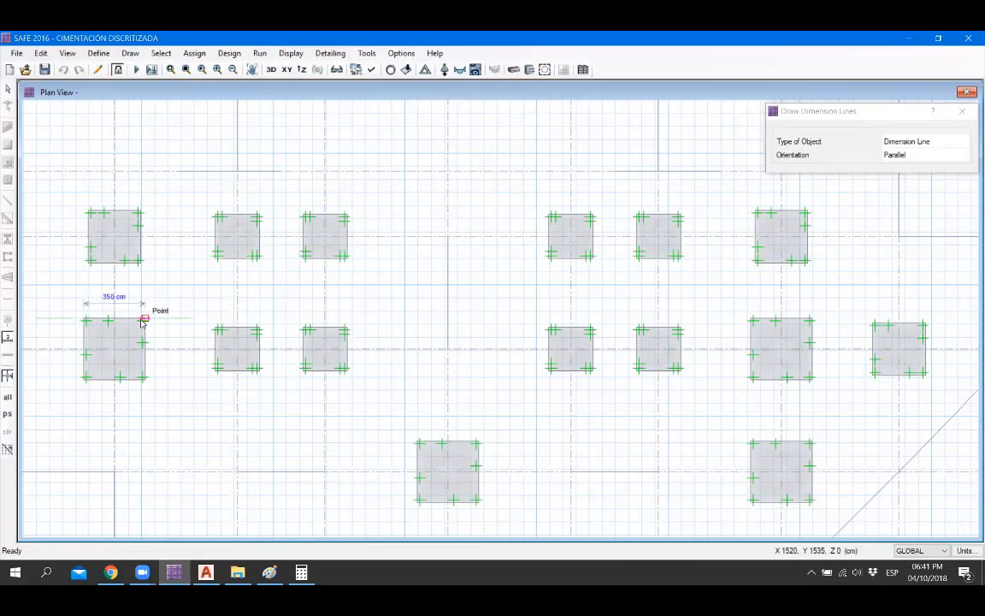
pyautogui.press('Escape')
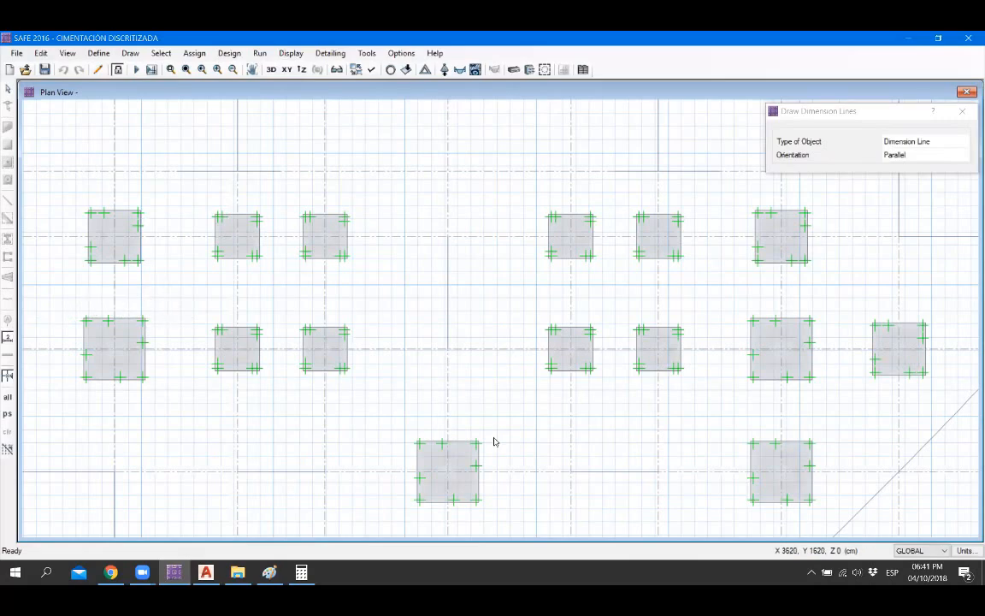
pyautogui.click(419, 440)
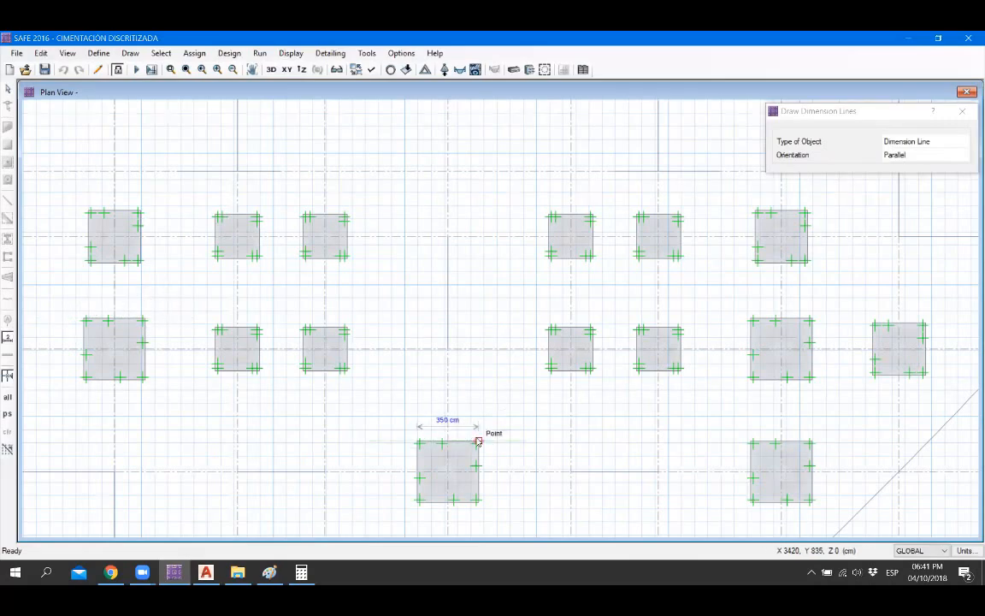
pyautogui.press('Escape')
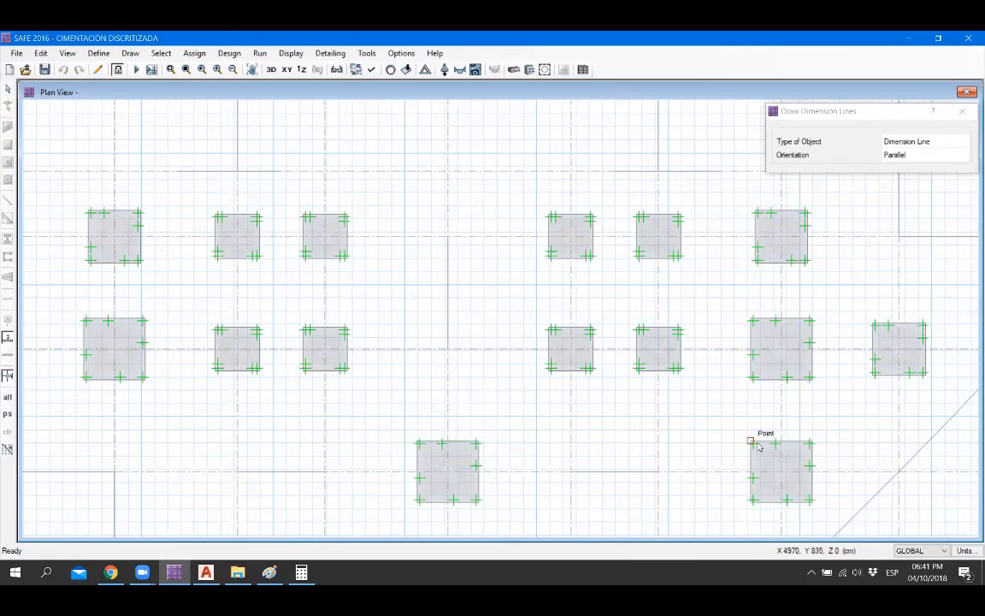
pyautogui.click(751, 441)
pyautogui.click(812, 444)
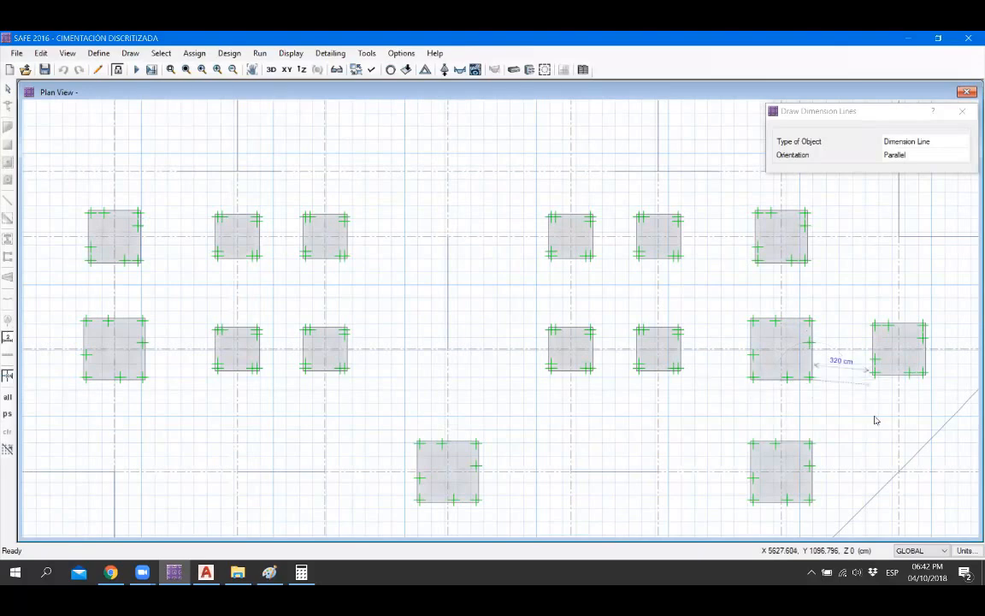
pyautogui.press('Escape')
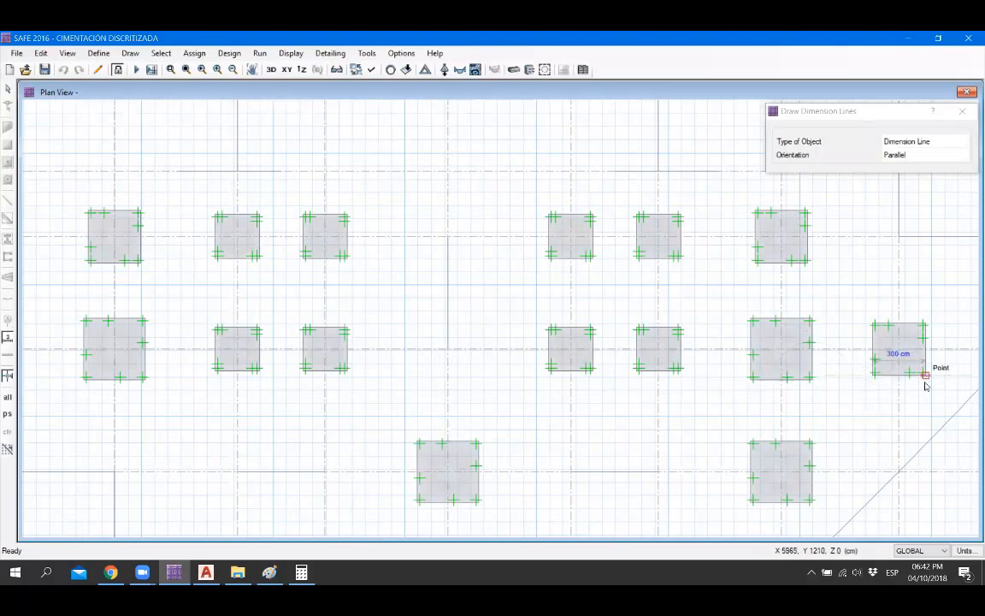
# Step: Measure the rightmost footing on grid line C and the outer footings on grid line D, and leave the dimension tool
pyautogui.click(813, 266)
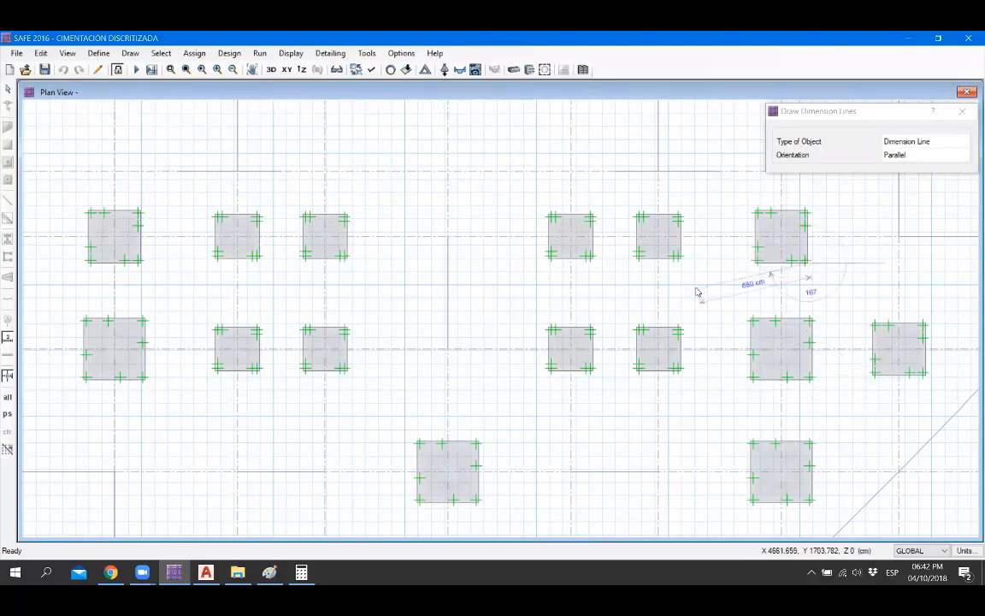
pyautogui.press('Escape')
pyautogui.click(142, 261)
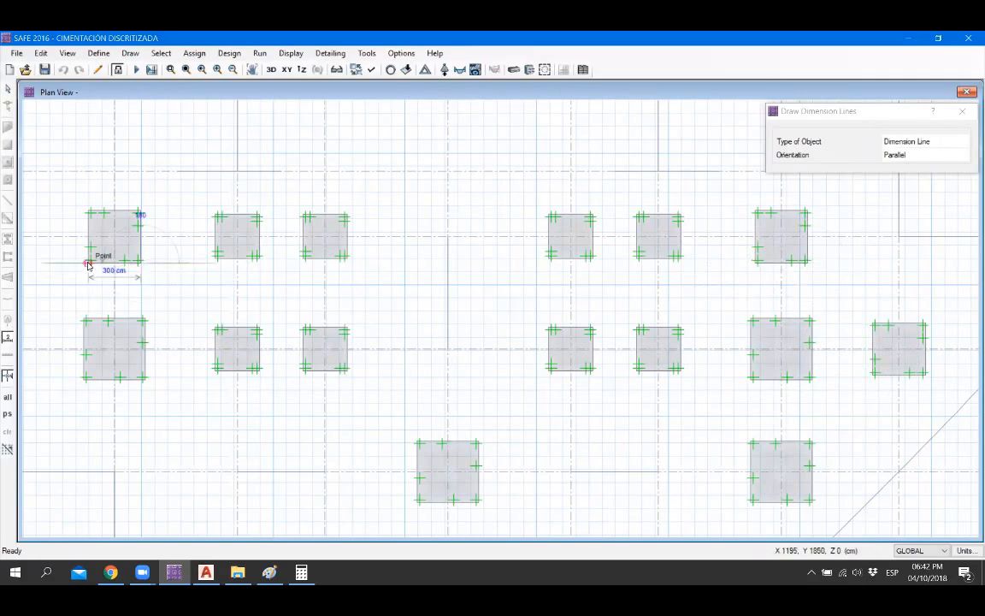
pyautogui.press('Escape')
pyautogui.click(962, 111)
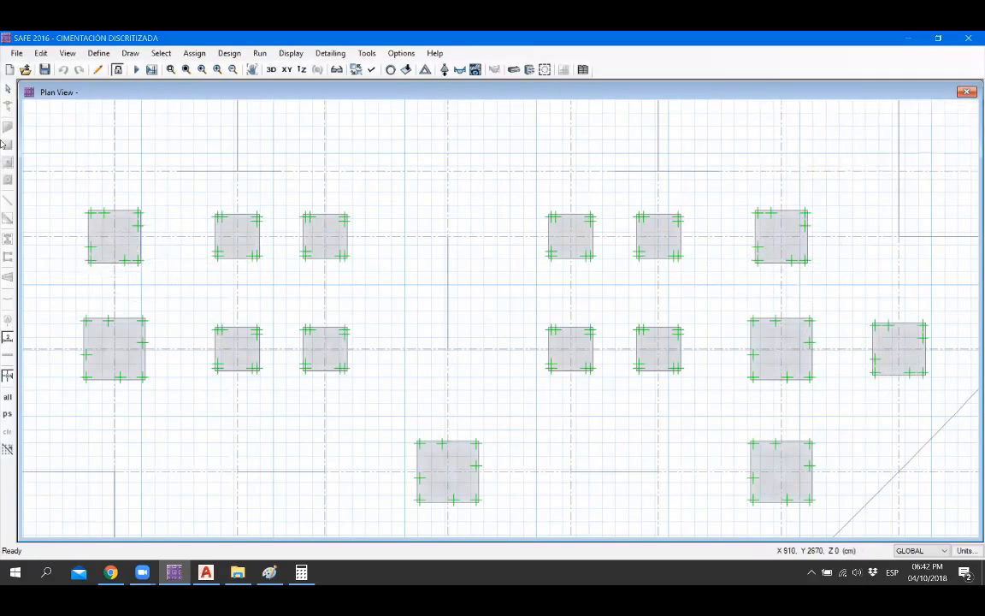
pyautogui.click(8, 90)
pyautogui.scroll(-2, 517, 360)
pyautogui.scroll(1, 431, 368)
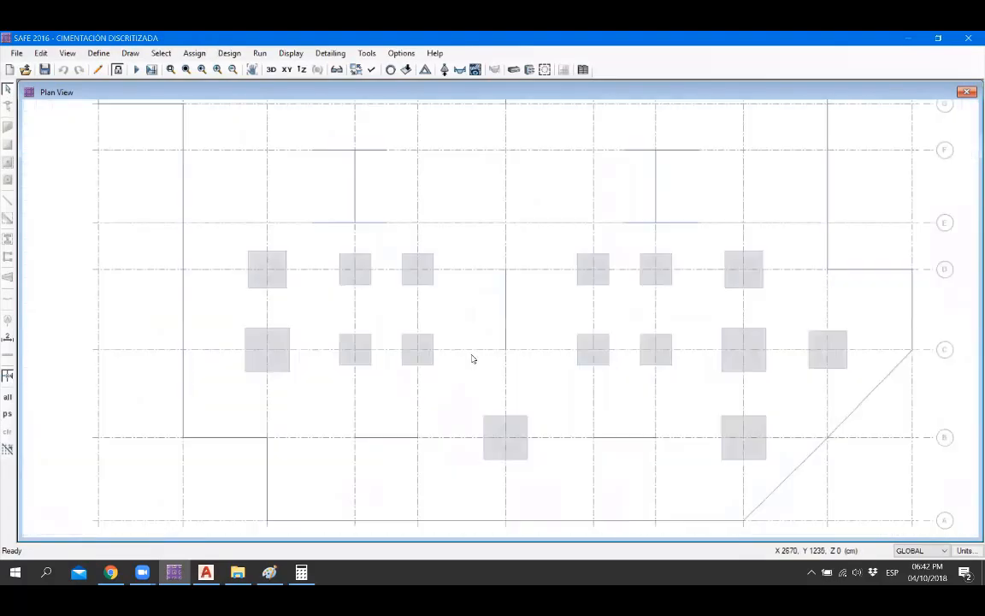
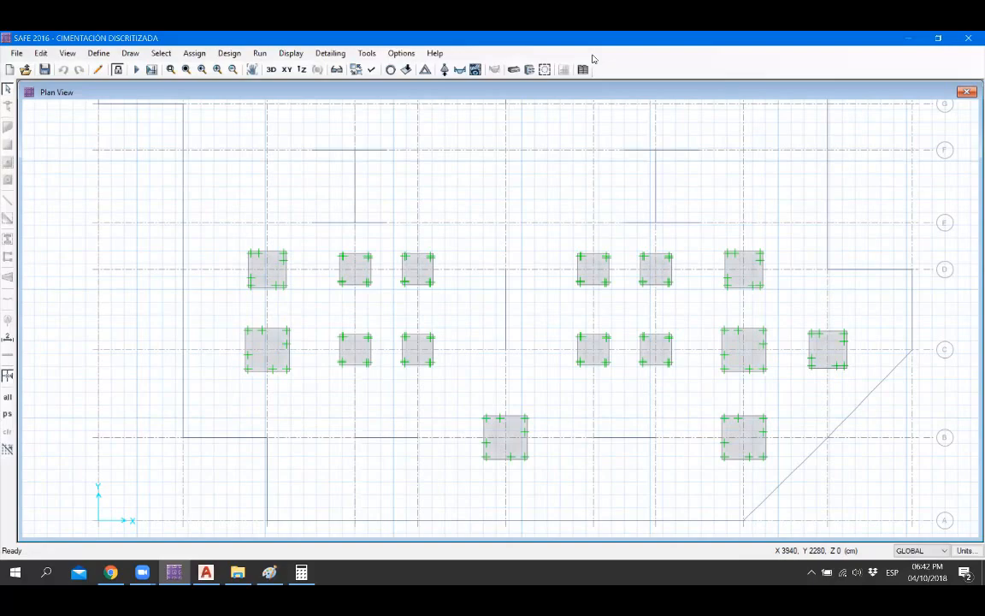
pyautogui.click(594, 59)
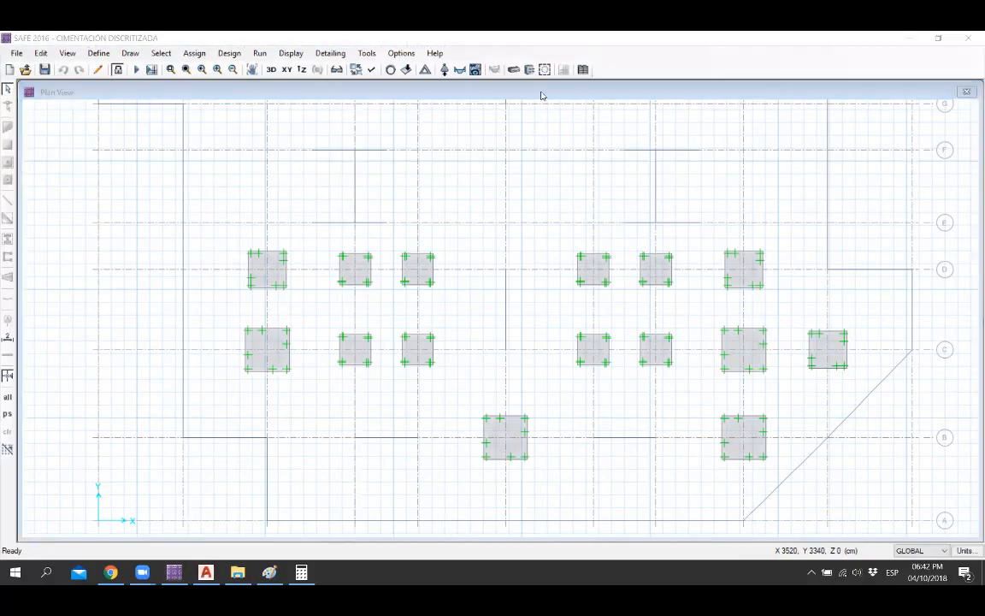
pyautogui.scroll(-3, 513, 368)
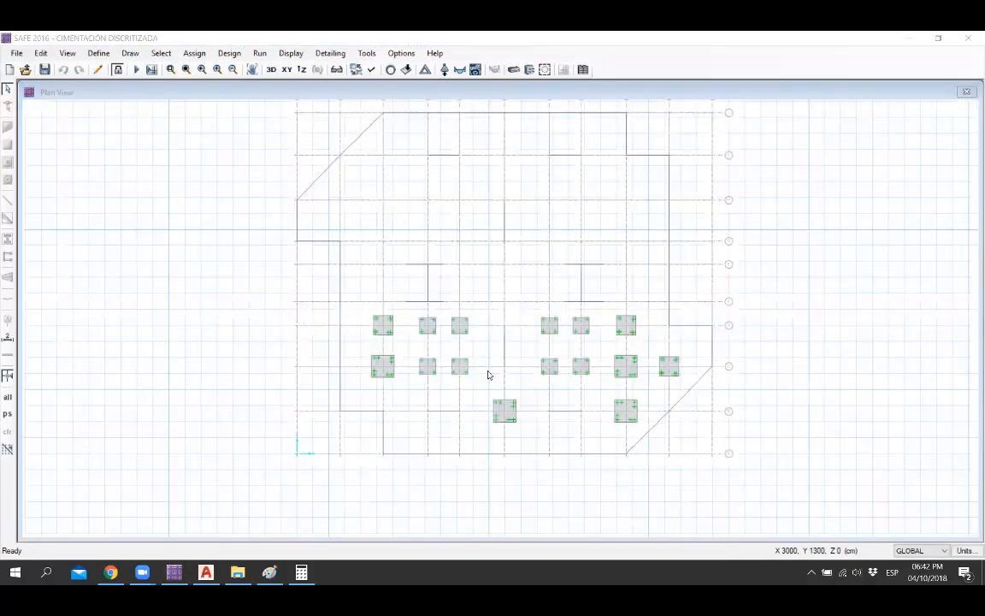
pyautogui.scroll(3, 513, 342)
pyautogui.click(521, 334)
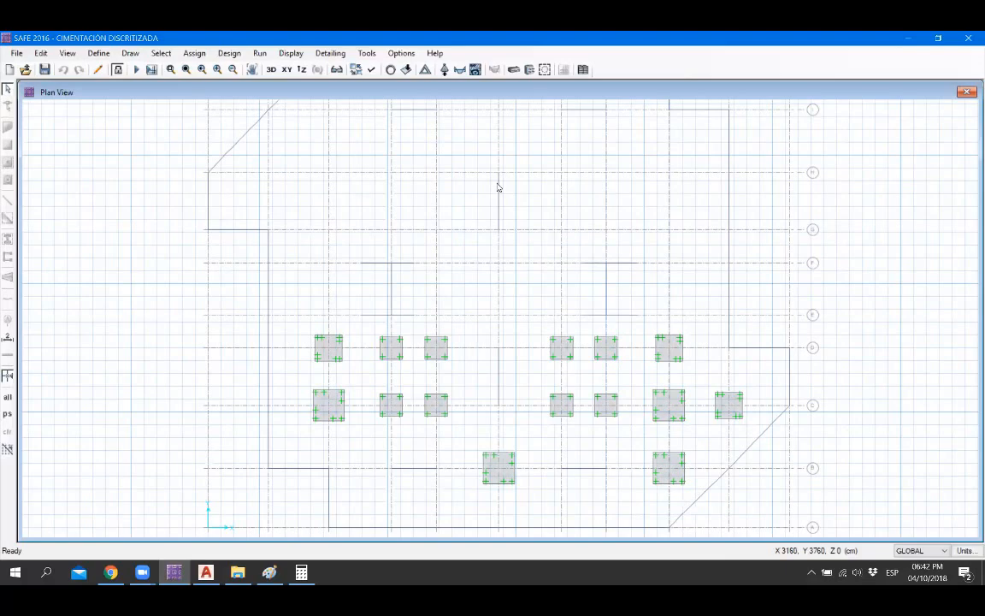
pyautogui.click(521, 332)
pyautogui.scroll(2, 508, 356)
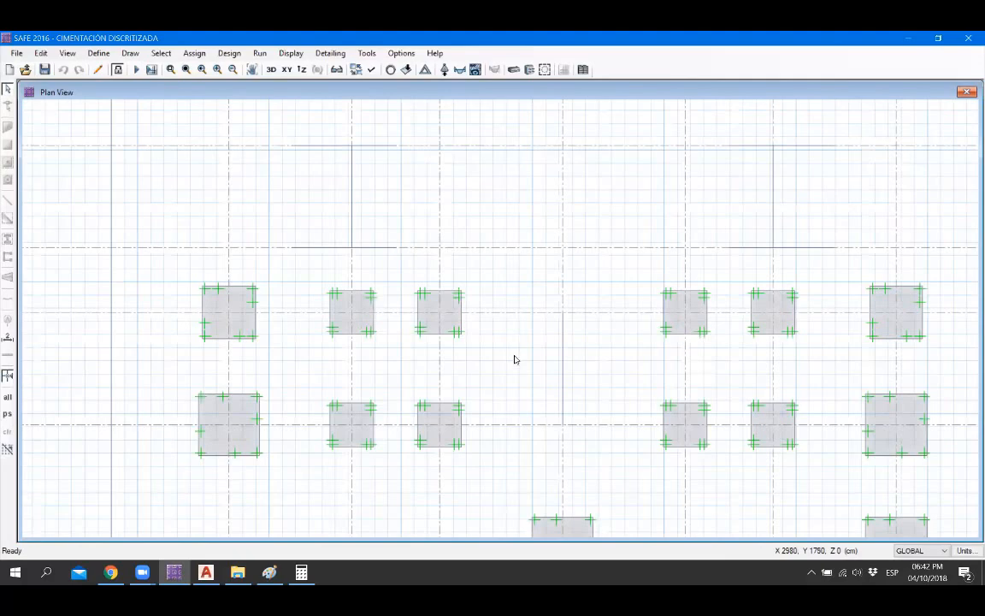
pyautogui.scroll(1, 391, 396)
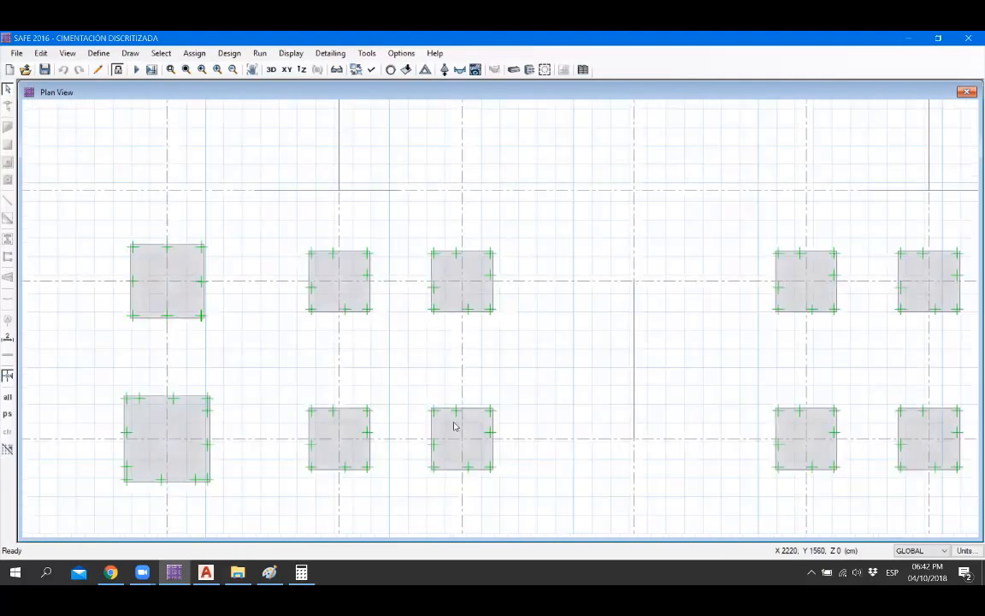
pyautogui.scroll(1, 460, 418)
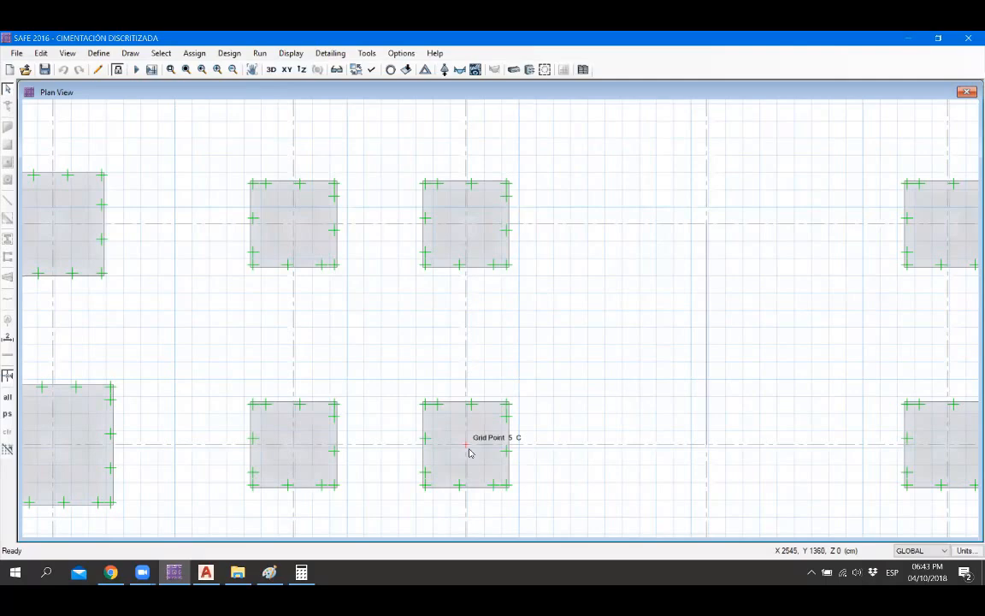
pyautogui.scroll(-1, 521, 332)
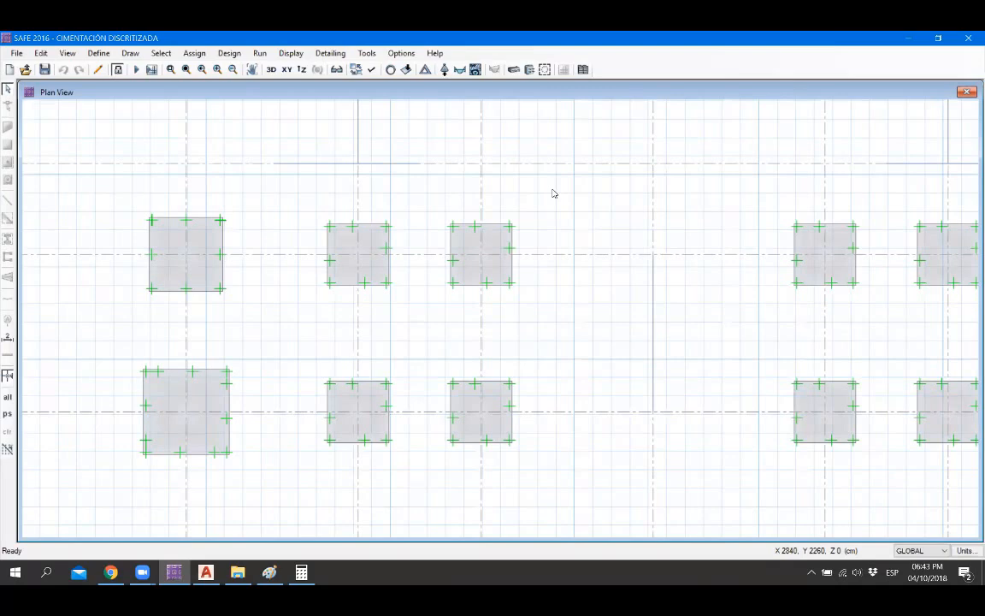
pyautogui.scroll(-4, 532, 385)
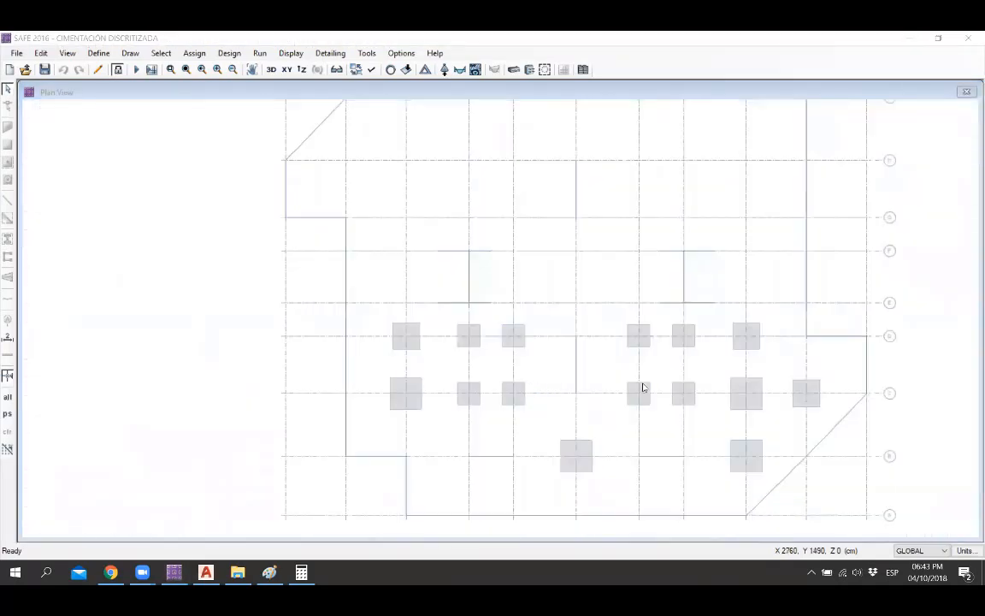
pyautogui.moveTo(747, 392); pyautogui.dragTo(640, 409, button='middle')
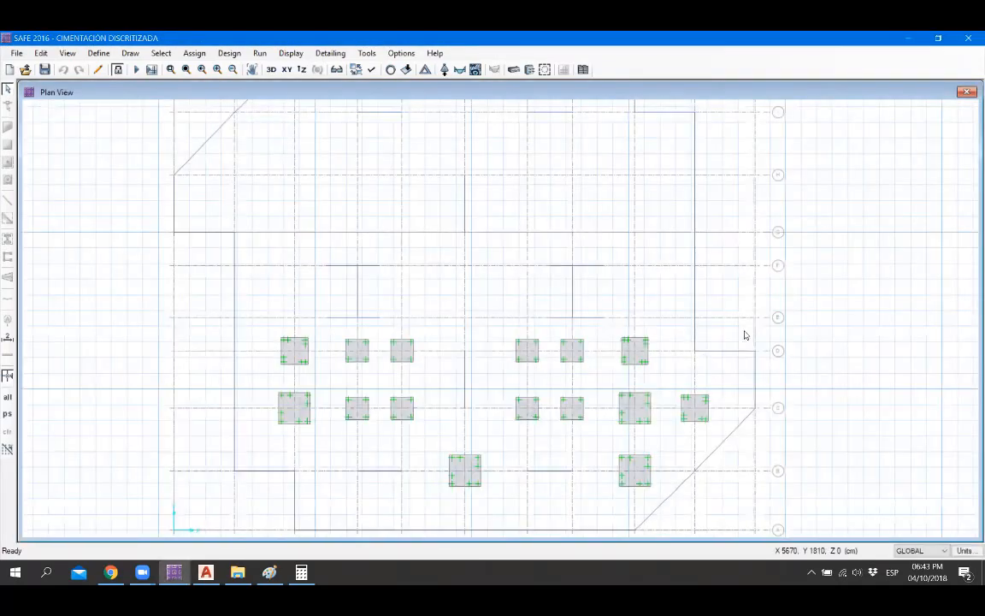
pyautogui.moveTo(808, 336); pyautogui.dragTo(805, 308, button='middle')
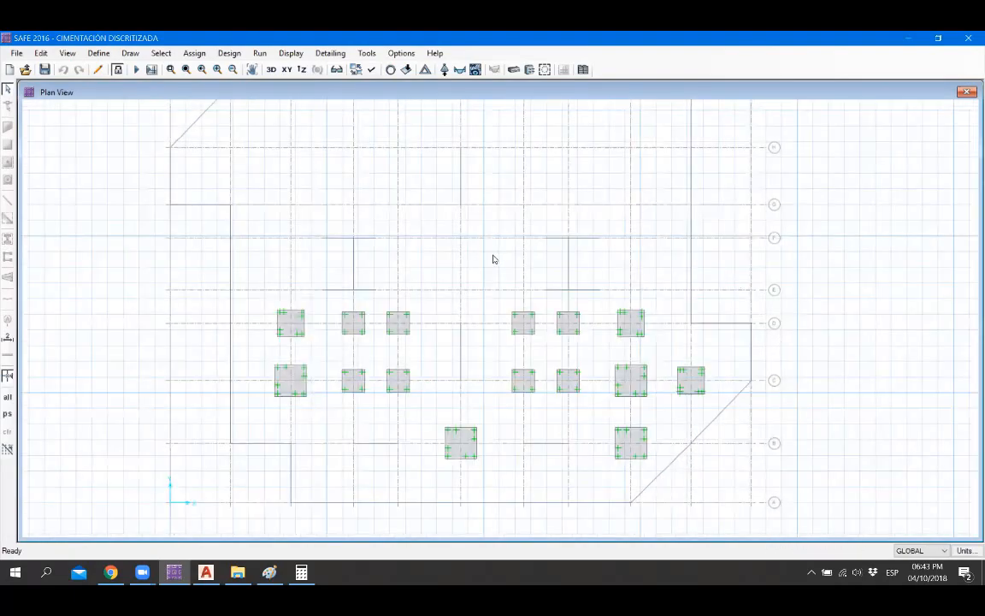
pyautogui.scroll(-3, 508, 288)
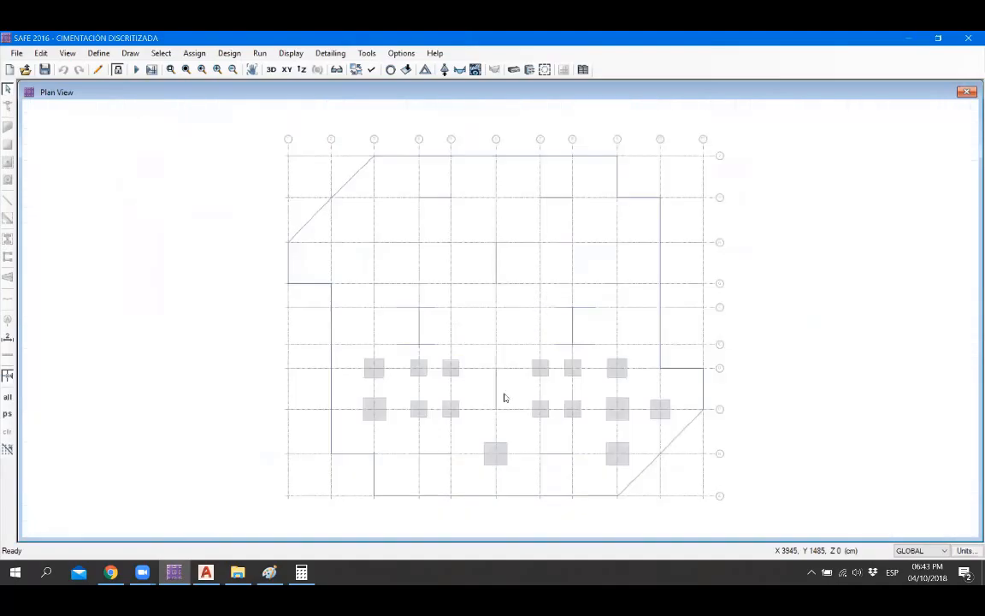
pyautogui.scroll(1, 485, 431)
pyautogui.scroll(1, 496, 455)
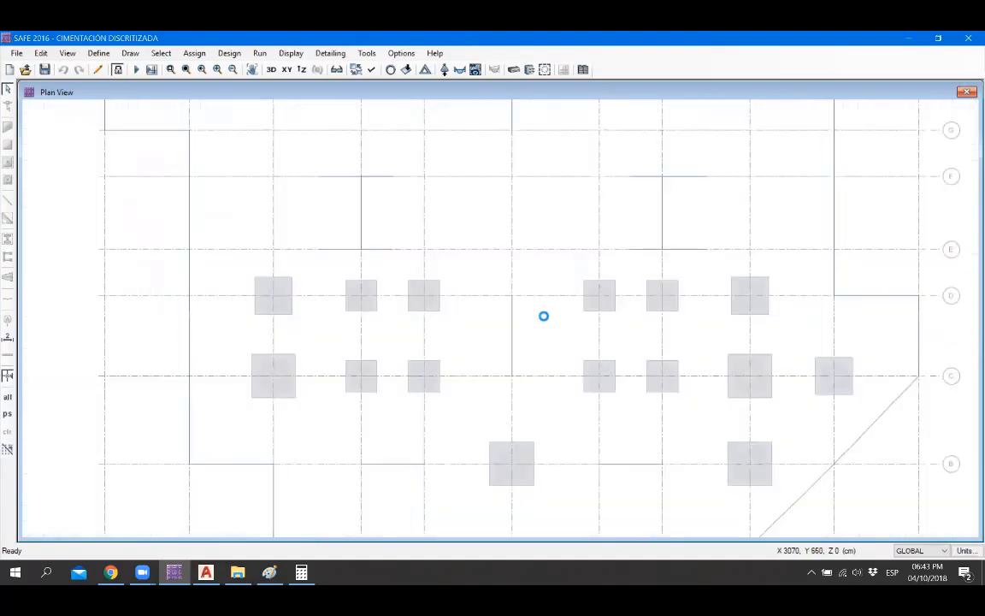
pyautogui.scroll(-1, 524, 376)
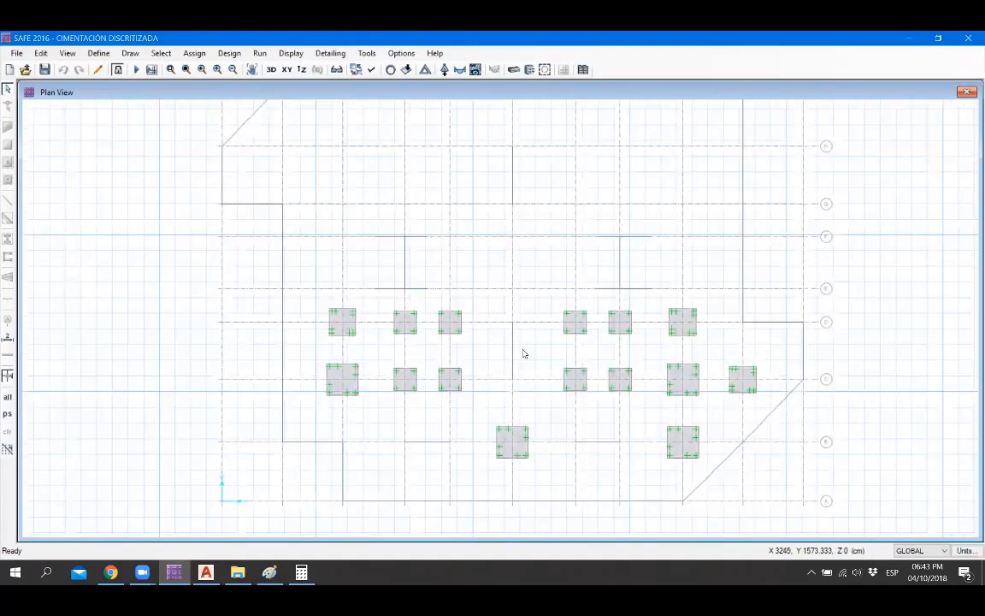
pyautogui.moveTo(524, 350); pyautogui.dragTo(521, 366, button='middle')
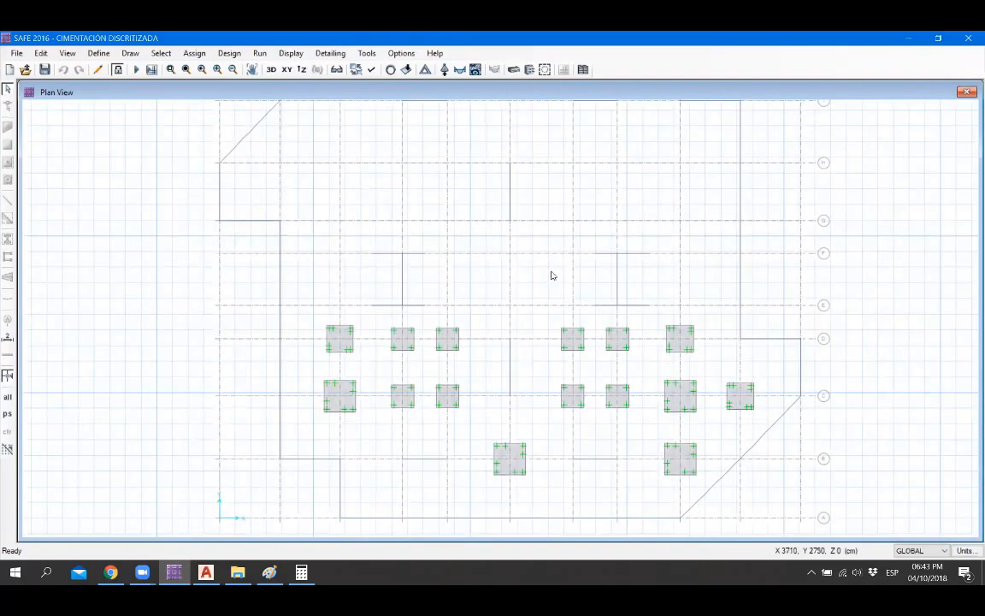
pyautogui.scroll(1, 495, 466)
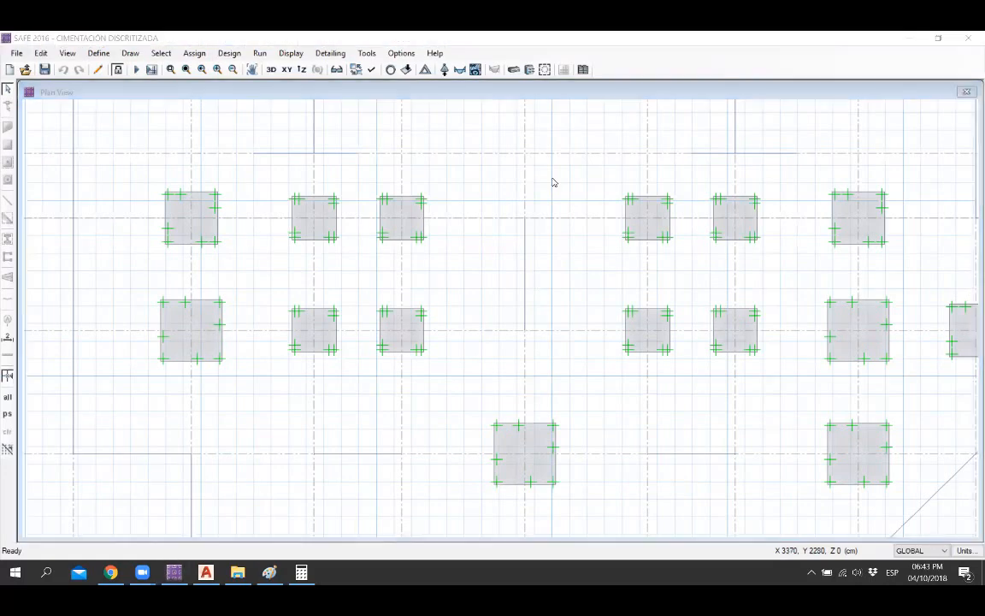
pyautogui.scroll(-2, 556, 395)
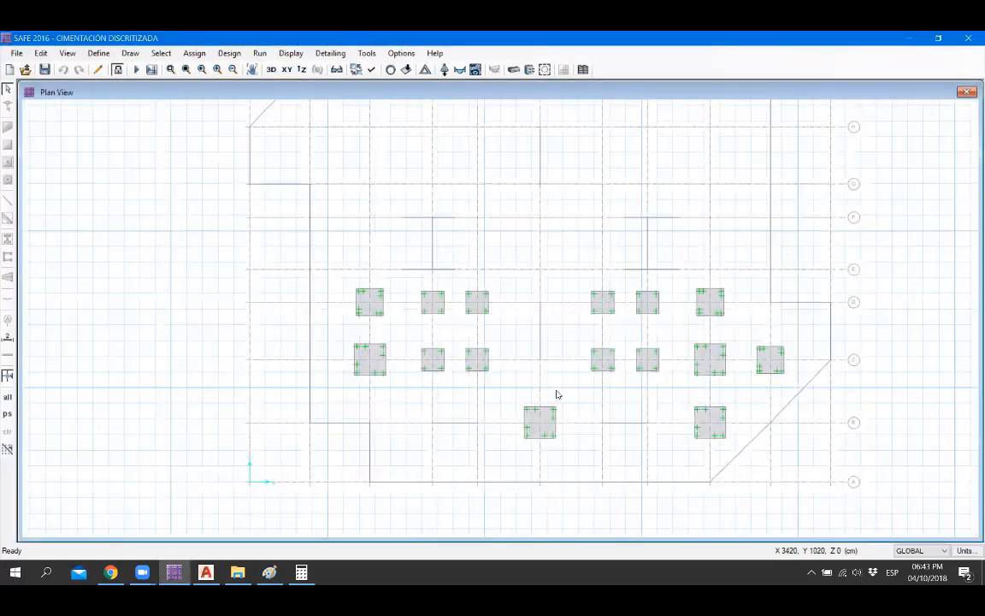
pyautogui.scroll(1, 556, 395)
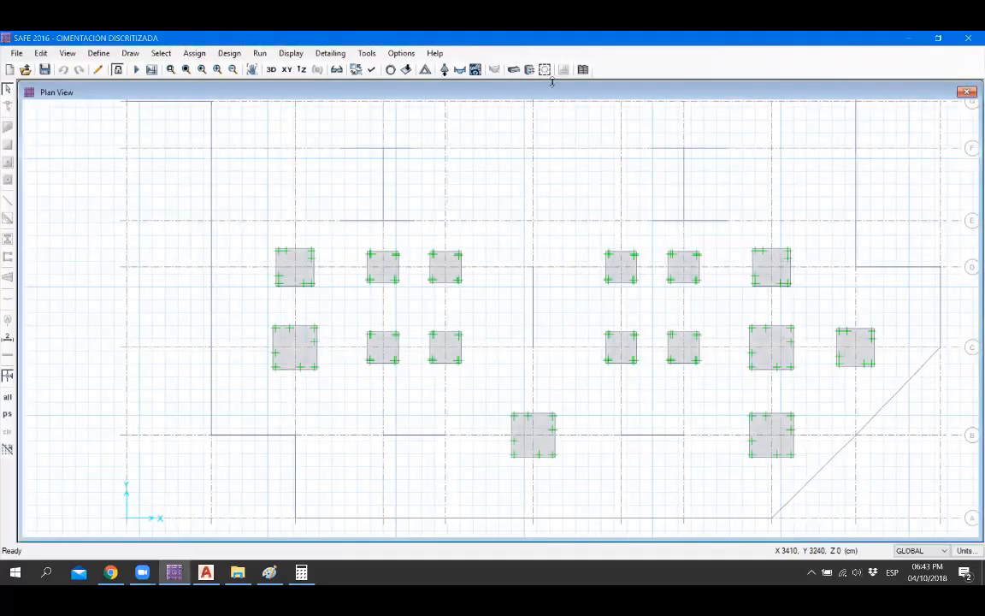
pyautogui.scroll(-2, 551, 328)
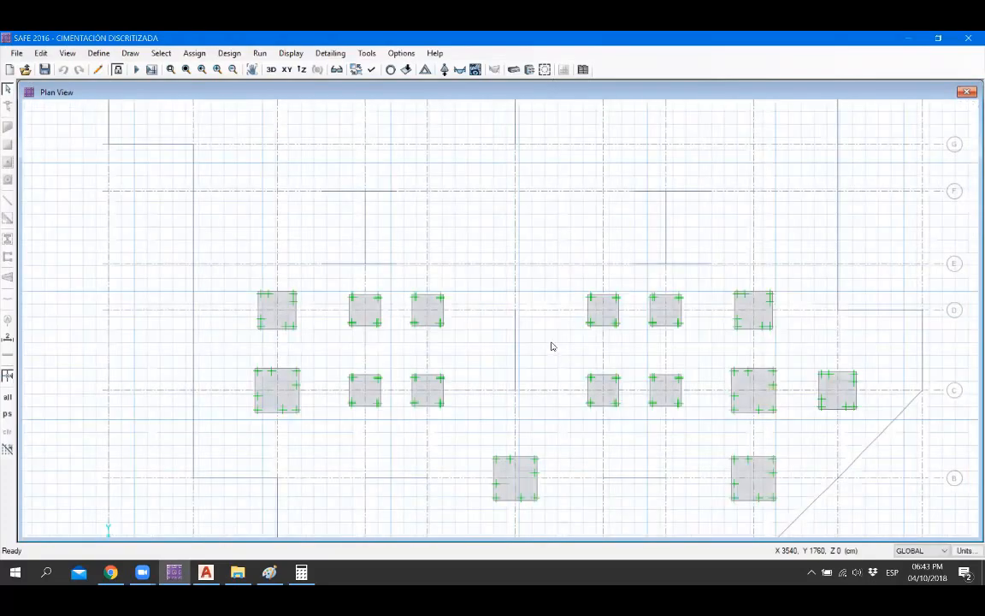
pyautogui.moveTo(558, 303); pyautogui.dragTo(556, 334, button='middle')
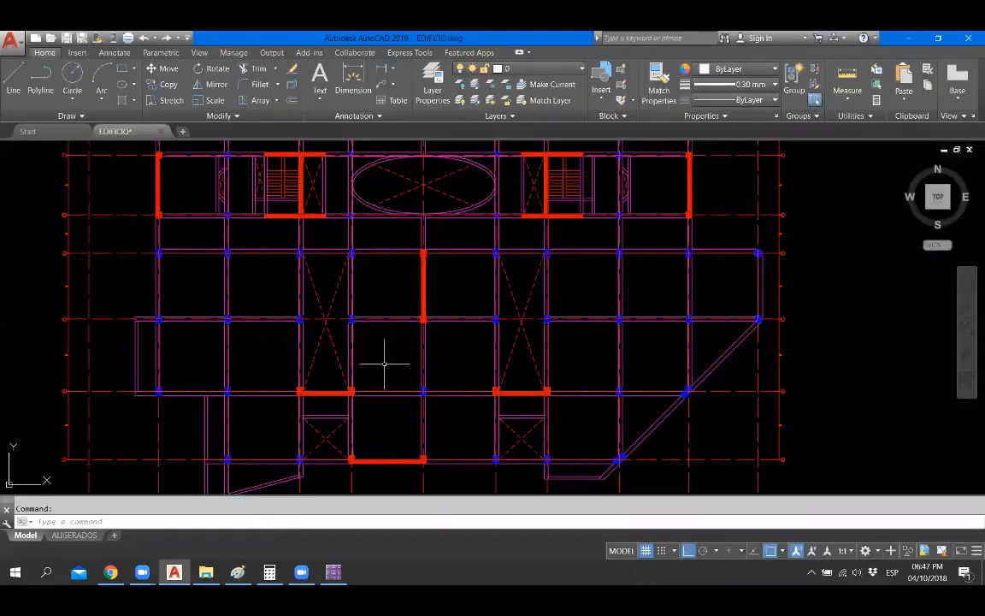
# Step: Draw a long rectangle, about 41.5 by 2.3 units, enclosing the columns and wall along grid line A of the plan
pyautogui.scroll(4, 384, 363)
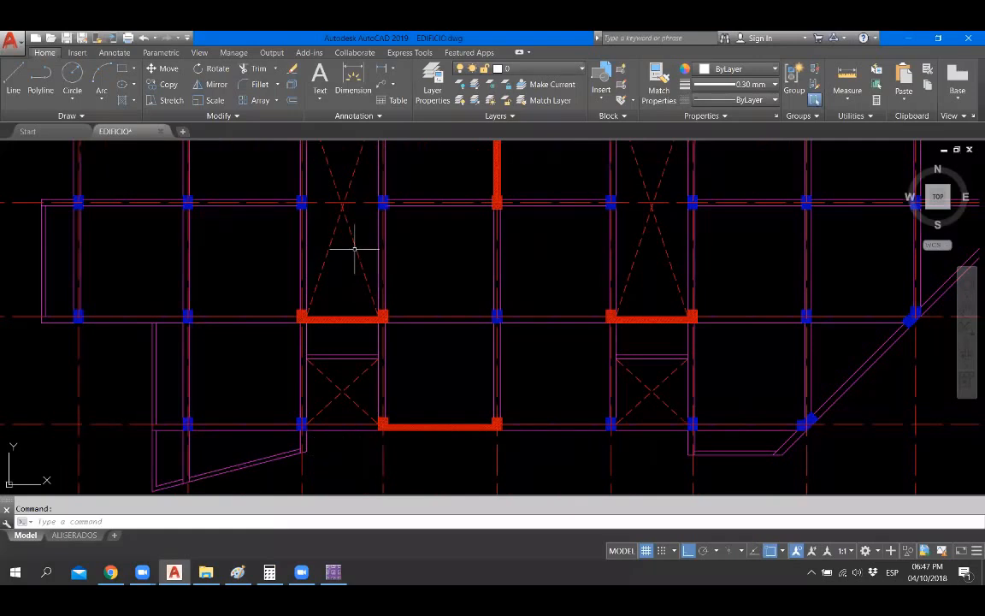
pyautogui.write('REC')
pyautogui.press('Return')
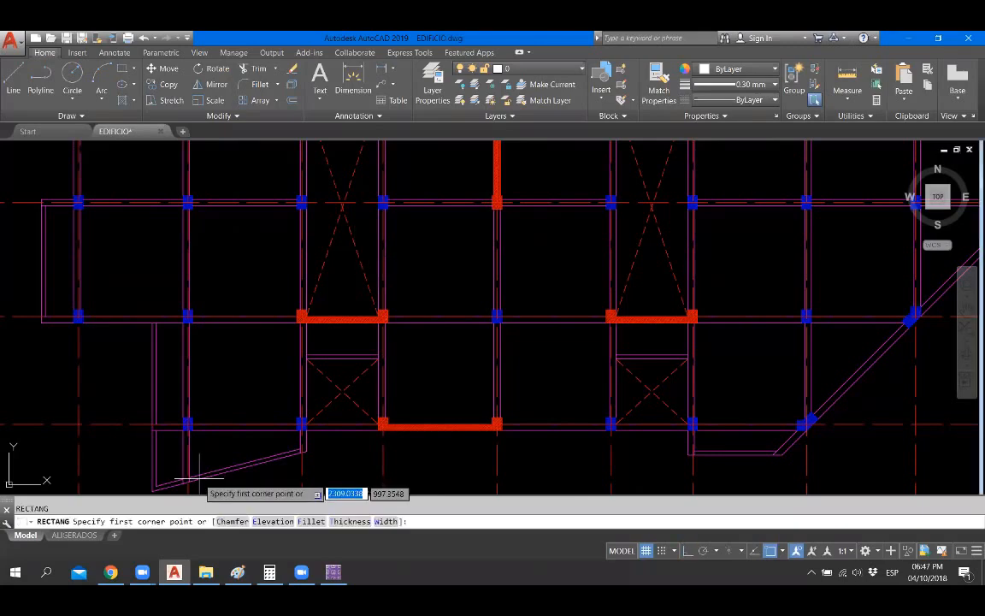
pyautogui.click(176, 401)
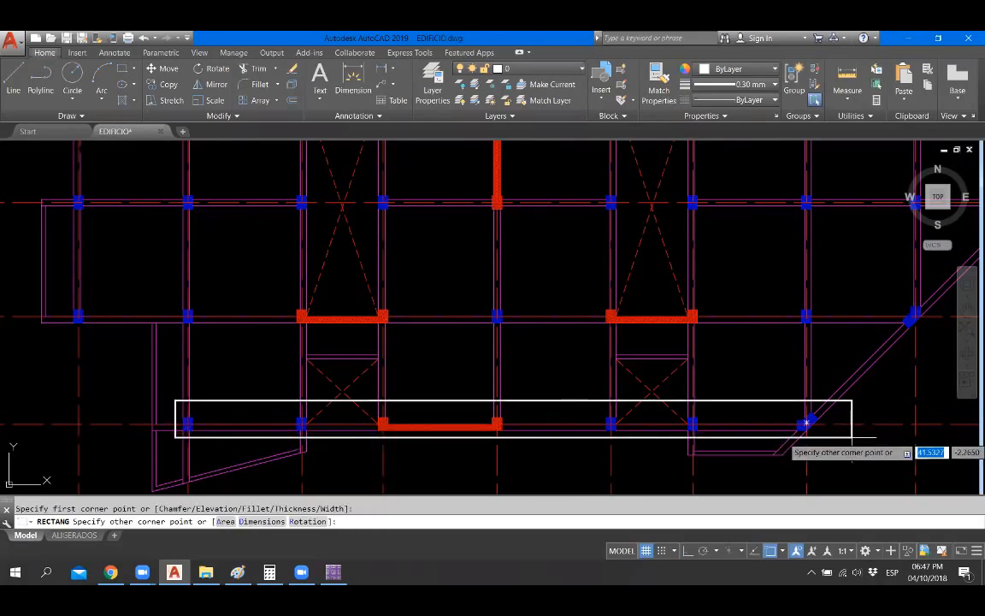
pyautogui.click(858, 443)
pyautogui.scroll(-4, 434, 414)
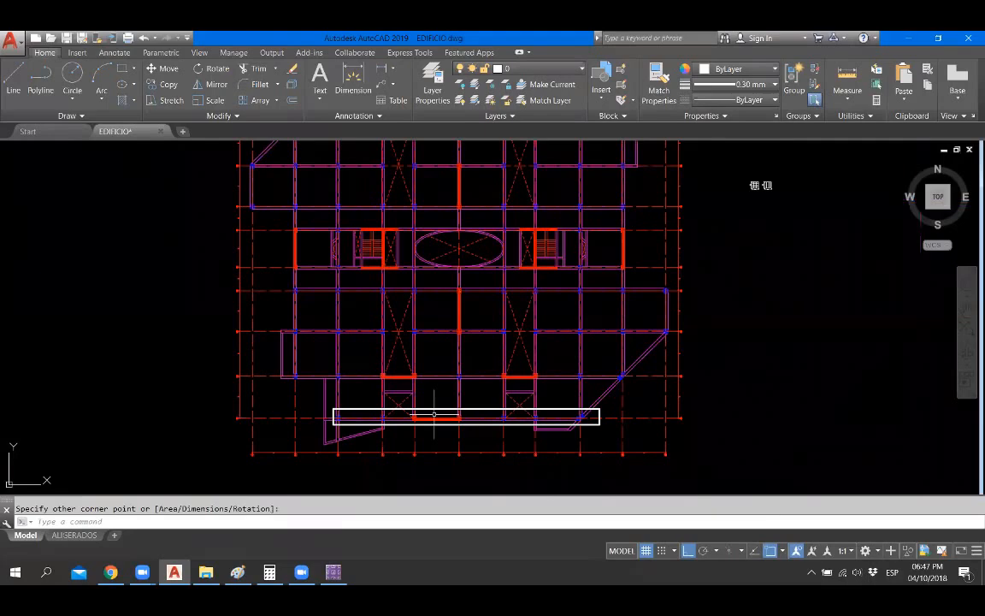
# Step: Draw a wider rectangle around the red wall between grid lines 5 and 6 on grid line A
pyautogui.scroll(2, 365, 391)
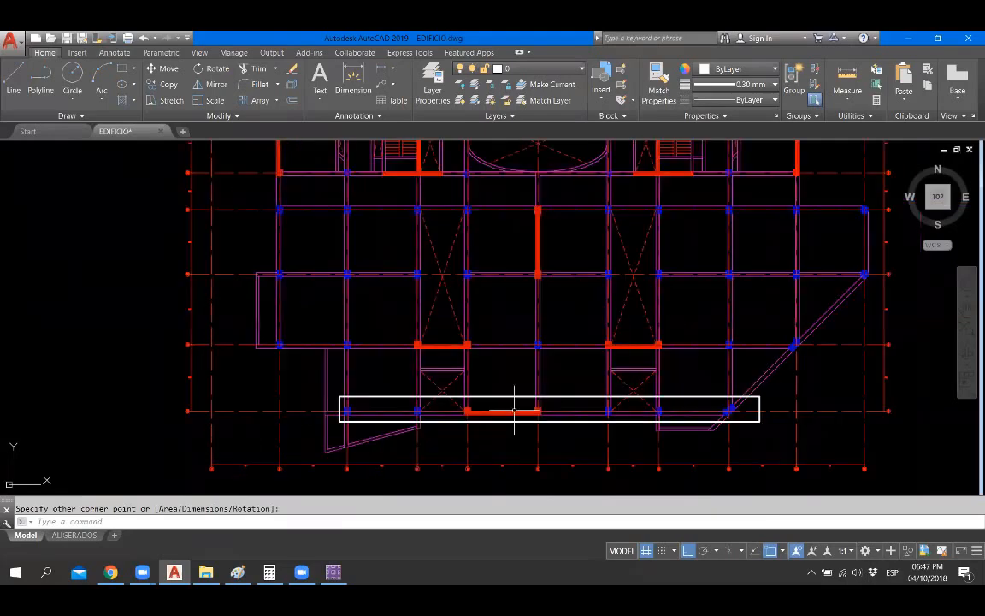
pyautogui.scroll(4, 514, 411)
pyautogui.write('REC')
pyautogui.press('Return')
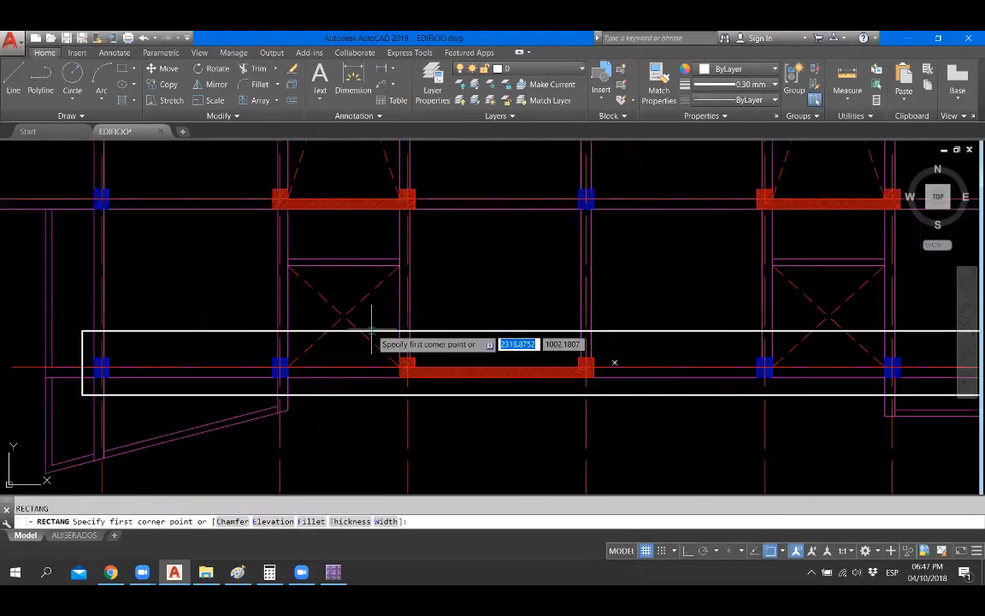
pyautogui.click(374, 321)
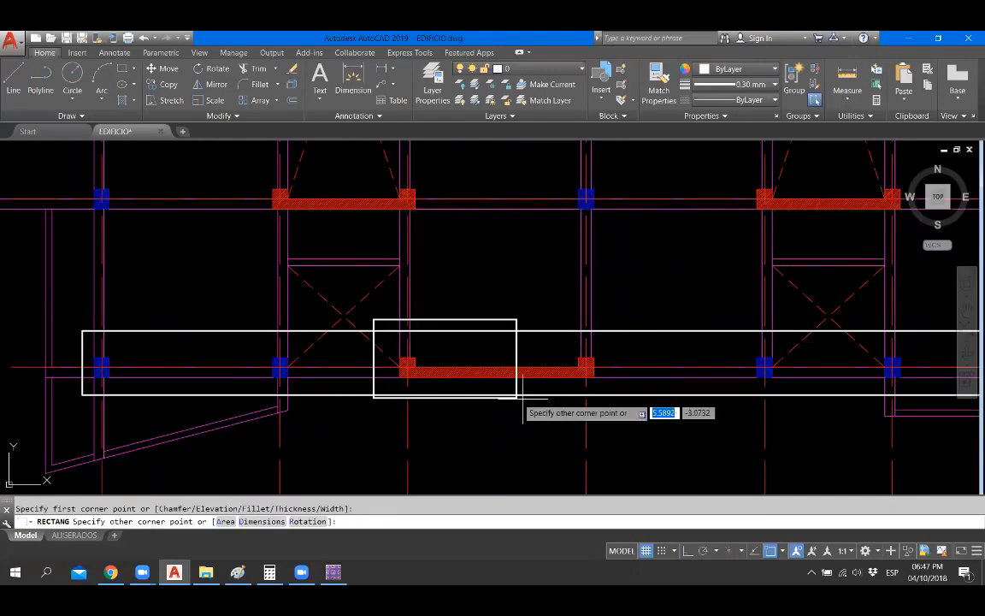
pyautogui.click(614, 411)
pyautogui.press('F8')
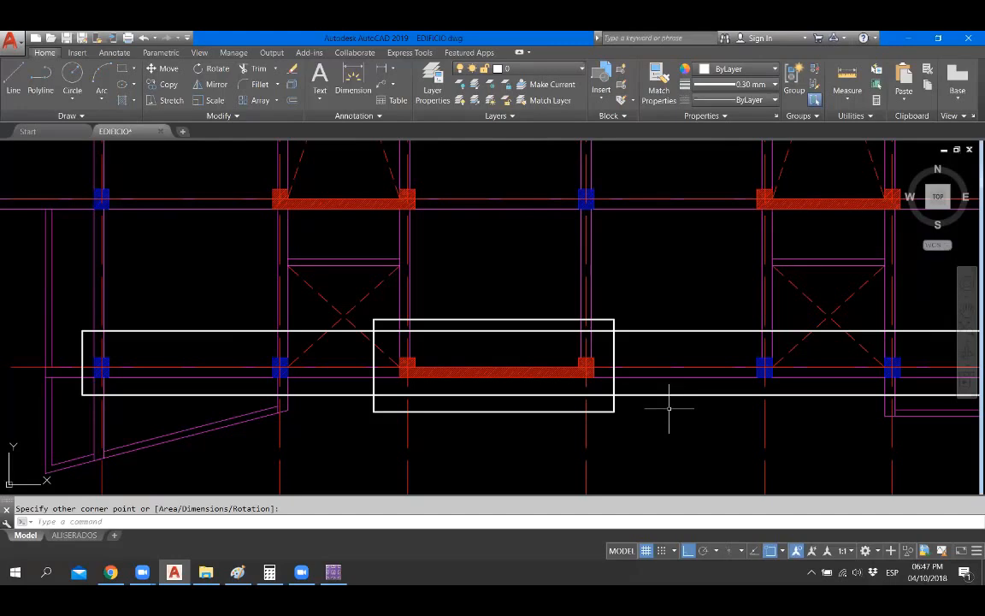
# Step: Examine the grid line A wall between grid lines 5 and 6, its enclosing rectangle and the surrounding plan
pyautogui.scroll(4, 669, 408)
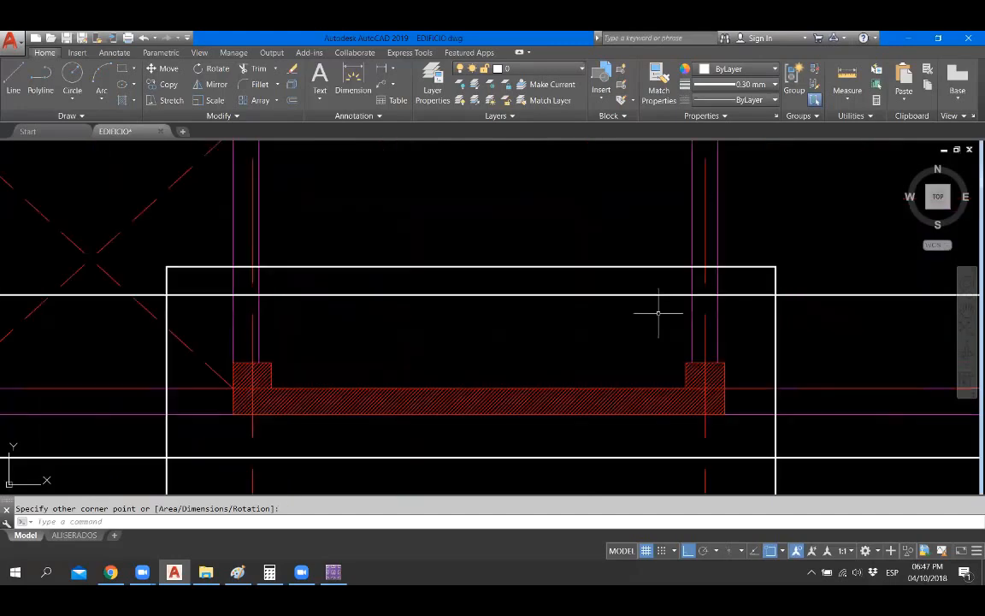
pyautogui.scroll(-3, 428, 282)
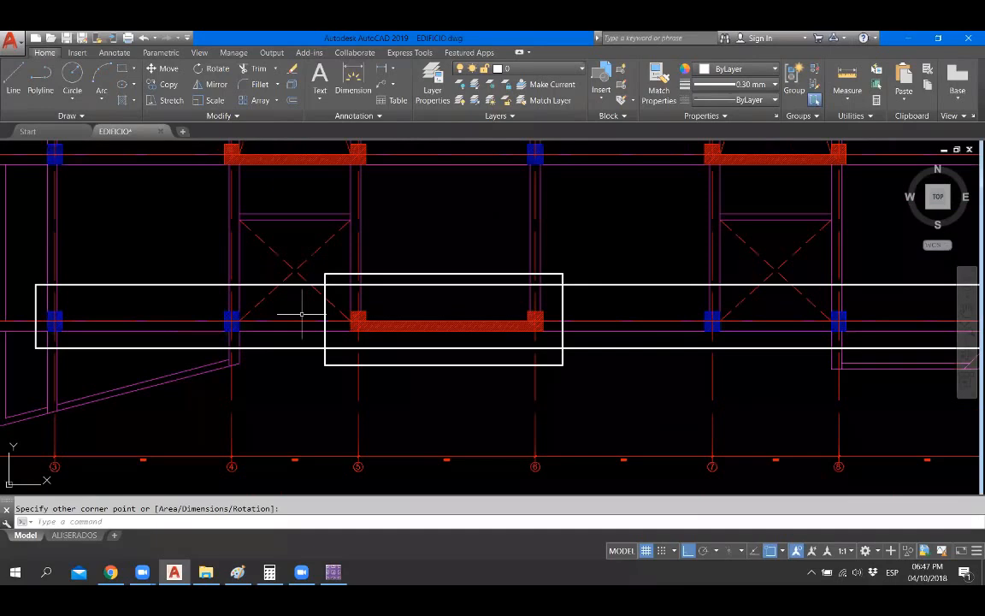
pyautogui.scroll(4, 367, 313)
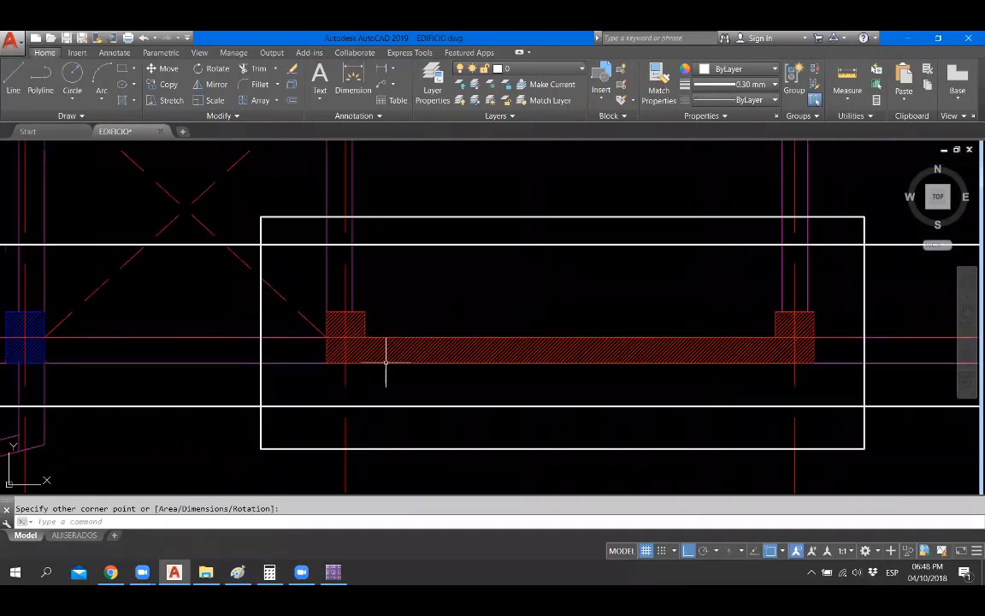
pyautogui.scroll(-2, 386, 361)
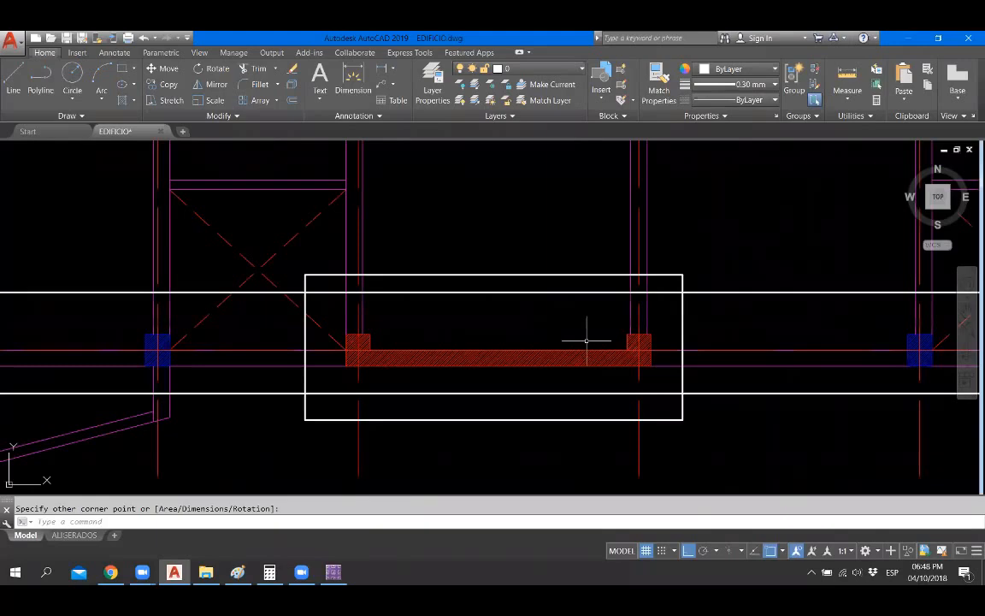
pyautogui.scroll(-6, 446, 402)
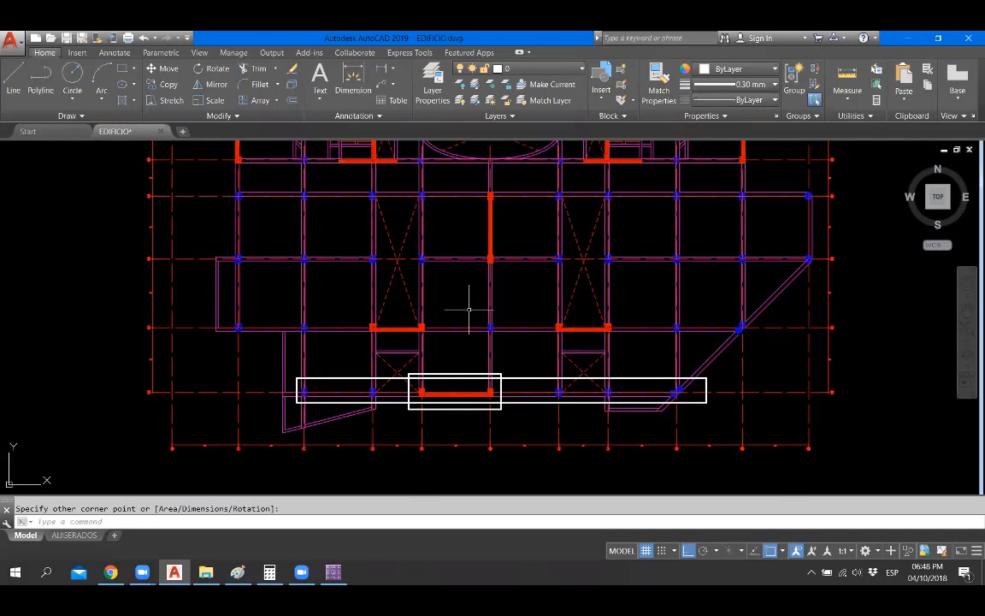
pyautogui.scroll(2, 457, 357)
pyautogui.scroll(-2, 456, 357)
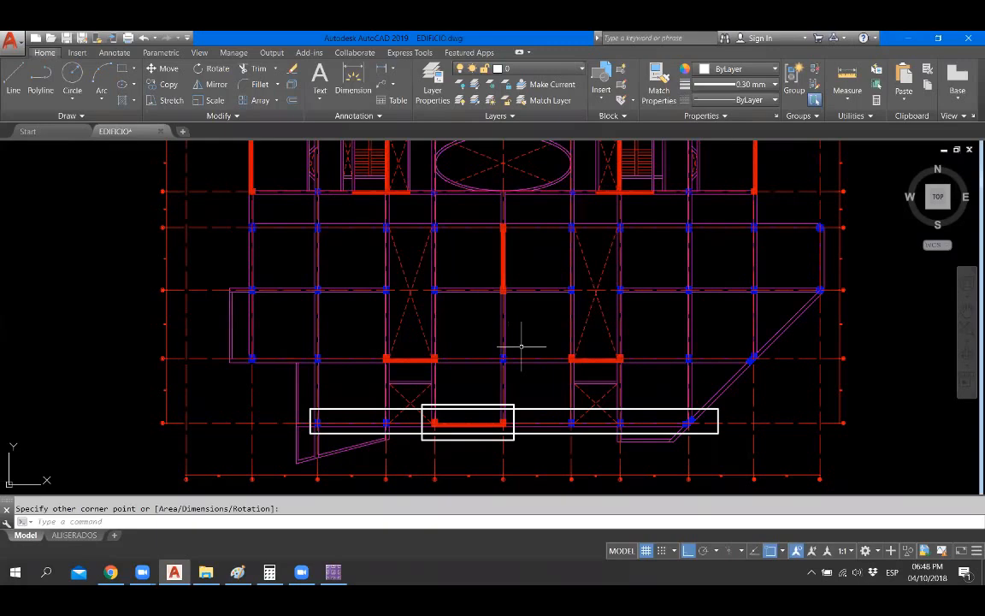
pyautogui.scroll(2, 507, 437)
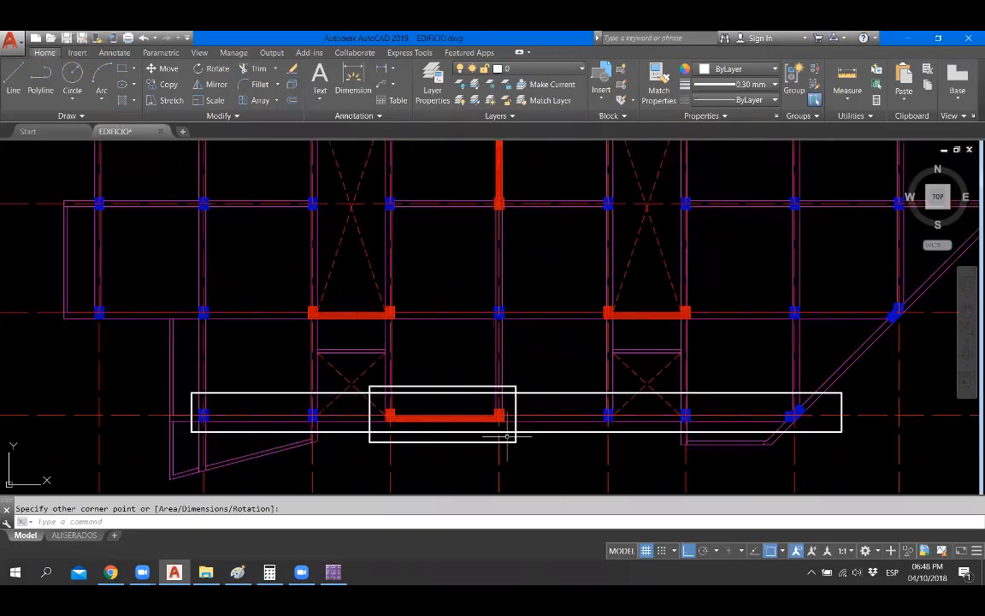
# Step: Delete the rectangle enclosing the red wall on grid line A, keeping the long strip
pyautogui.click(514, 441)
pyautogui.scroll(2, 488, 385)
pyautogui.doubleClick(470, 389)
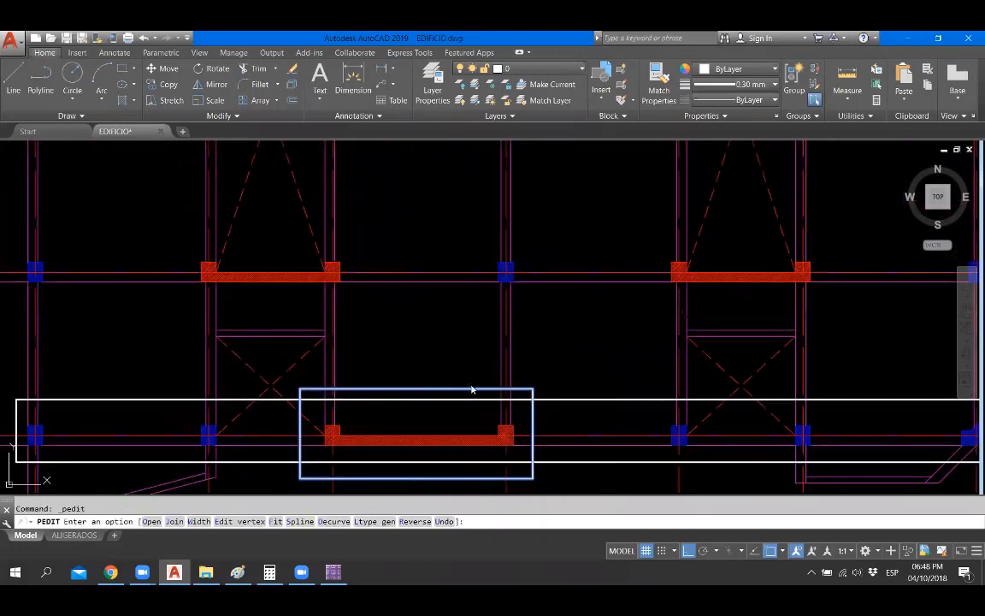
pyautogui.press('Escape')
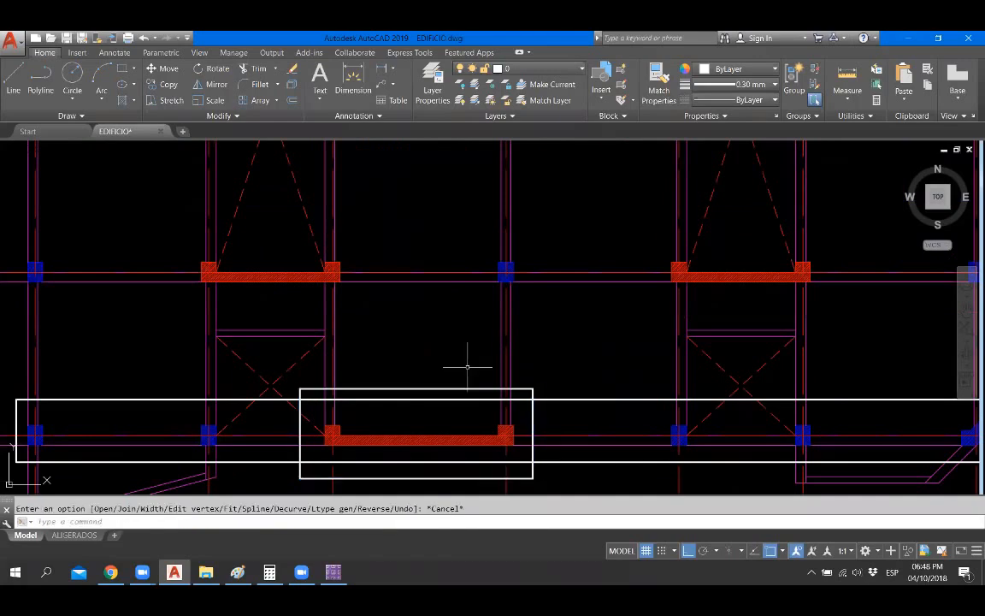
pyautogui.click(469, 389)
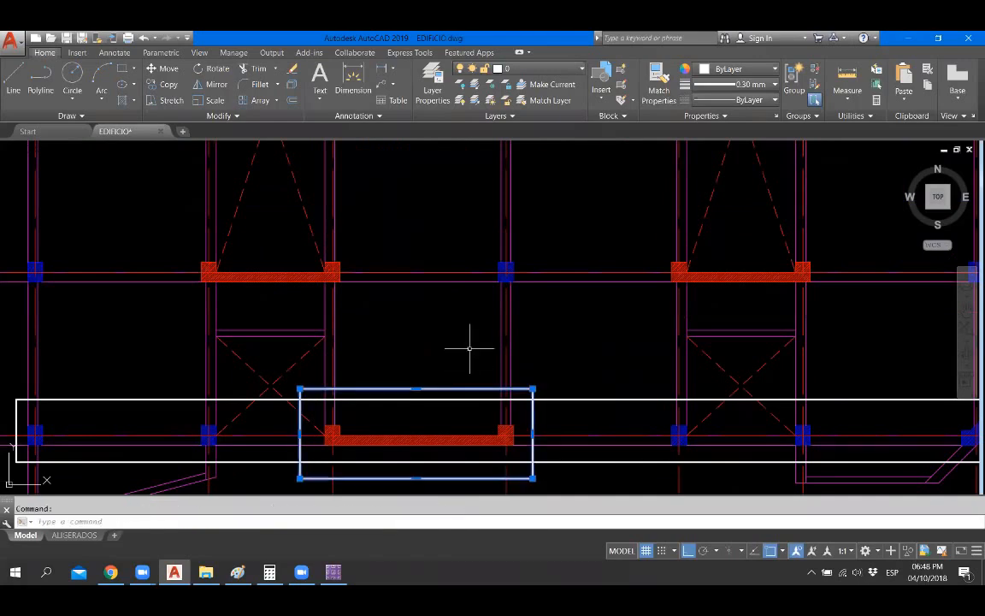
pyautogui.press('Delete')
# Step: Draw a vertical rectangle, about 2.1 by 8.9 units, enclosing the grid line 3 columns from grid line B down to A
pyautogui.scroll(-5, 439, 406)
pyautogui.scroll(2, 439, 405)
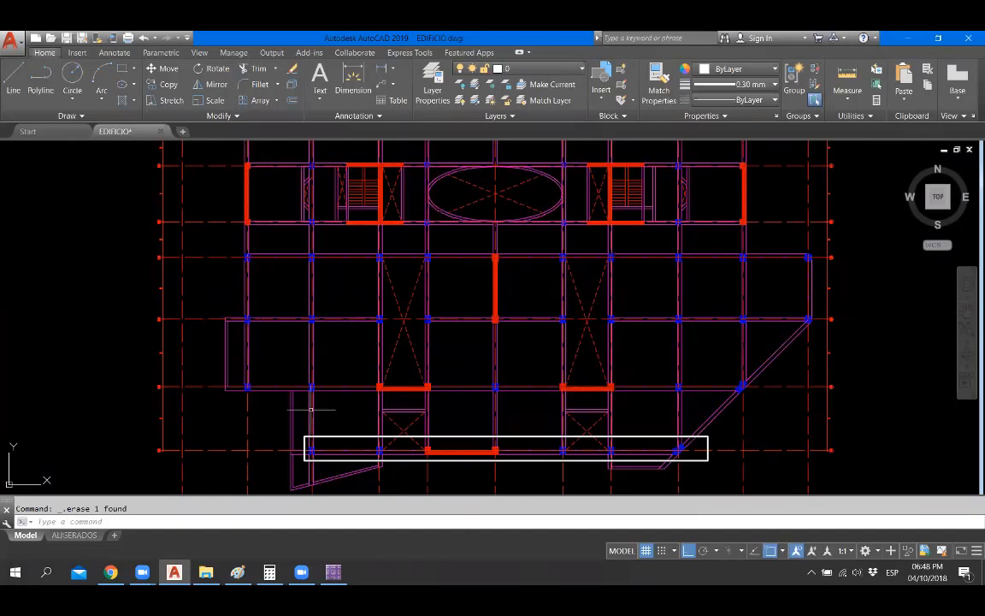
pyautogui.moveTo(346, 368); pyautogui.dragTo(336, 348, button='middle')
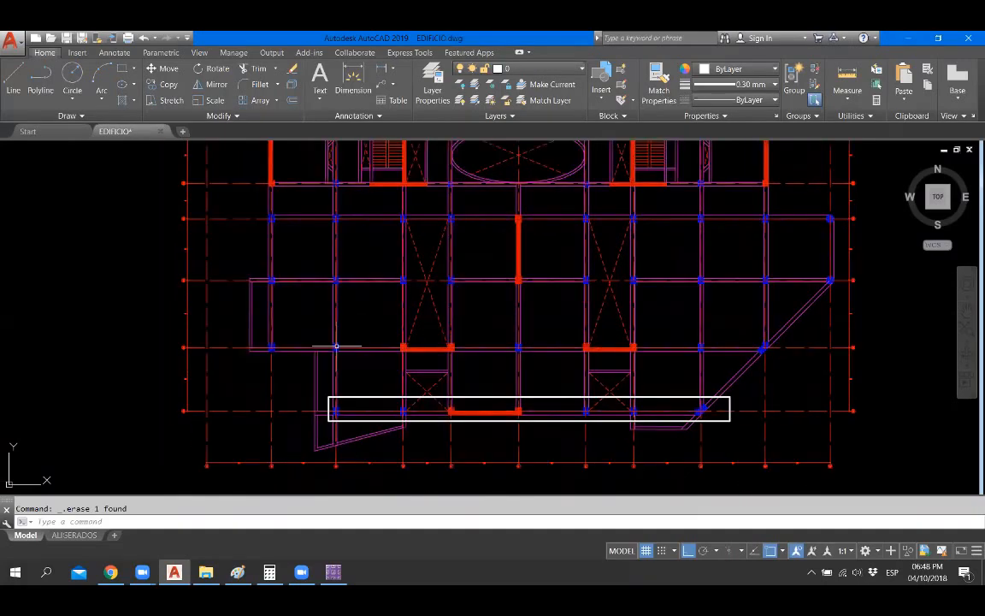
pyautogui.write('rec')
pyautogui.press('Return')
pyautogui.click(335, 411)
pyautogui.scroll(2, 325, 390)
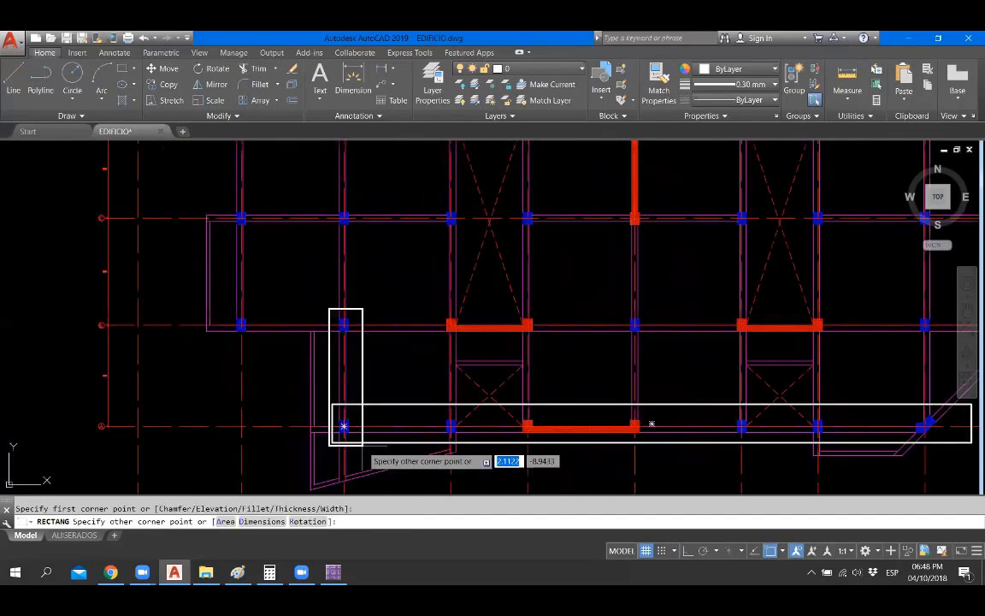
pyautogui.click(363, 445)
# Step: Draw a tall rectangle along grid line 2 from grid line G to B, and a short horizontal one along B to grid line 3
pyautogui.scroll(-4, 363, 436)
pyautogui.moveTo(351, 332); pyautogui.dragTo(356, 371, button='middle')
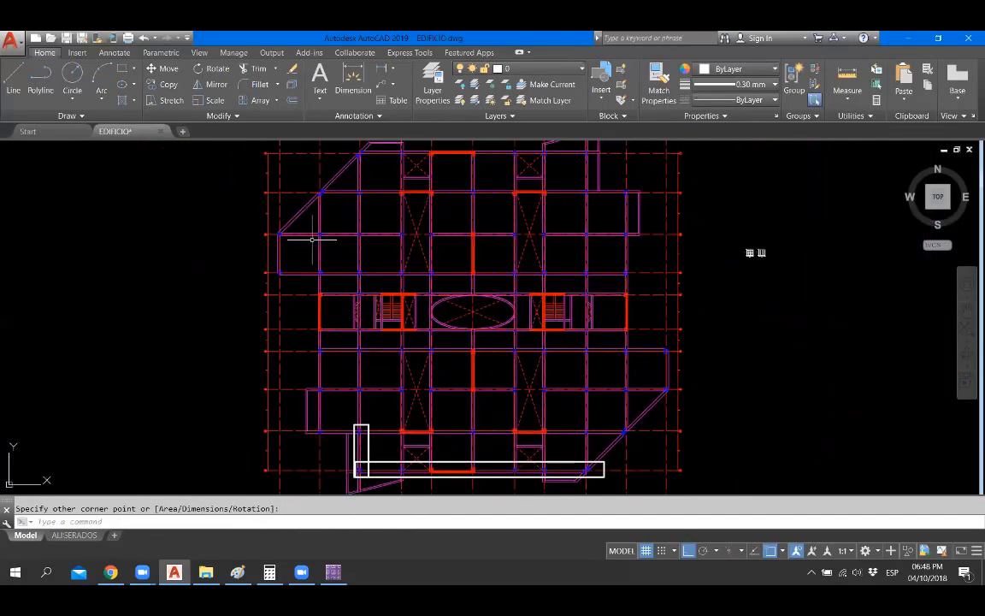
pyautogui.press('Return')
pyautogui.click(319, 273)
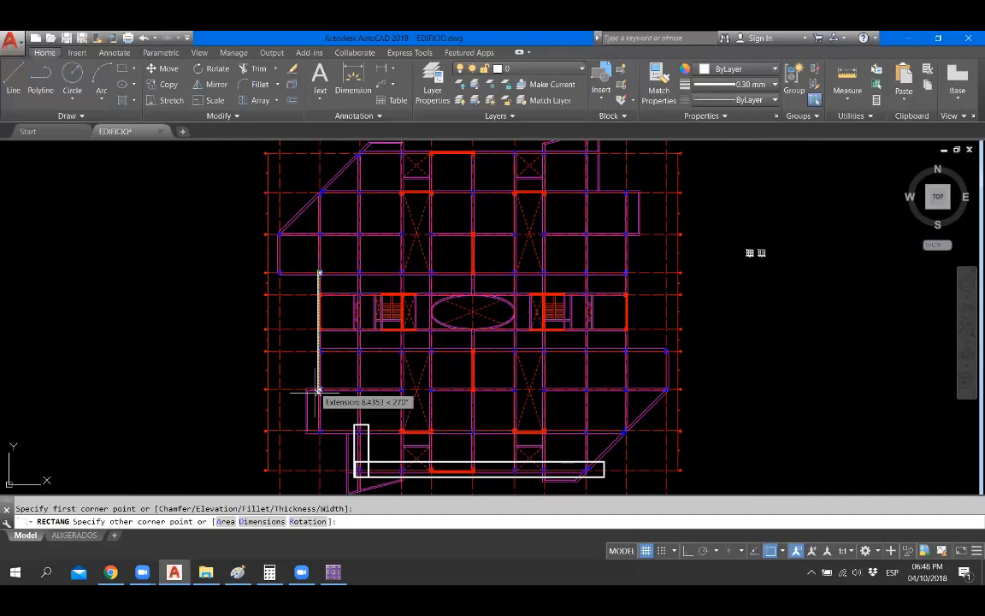
pyautogui.click(331, 438)
pyautogui.scroll(5, 340, 443)
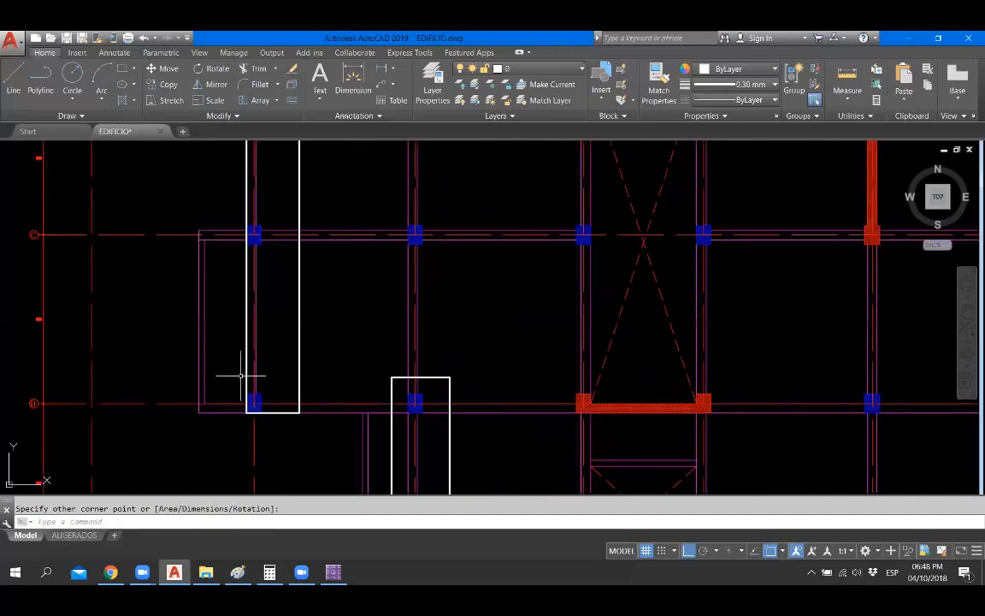
pyautogui.scroll(-3, 501, 442)
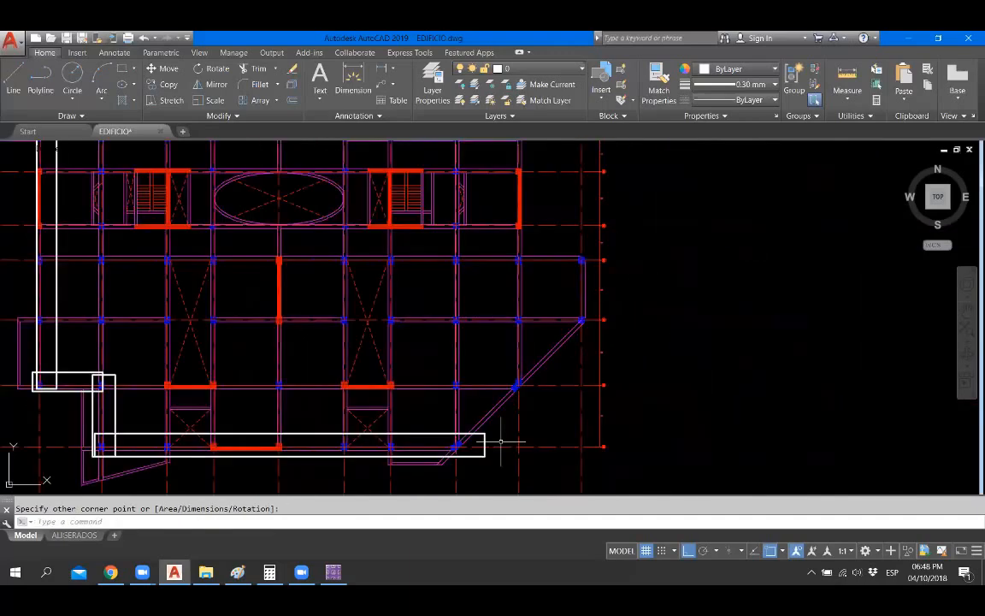
# Step: Outline a diagonal strip with three line segments along the plan's slanted lower edge between grid lines A and C, with ortho off
pyautogui.scroll(2, 501, 443)
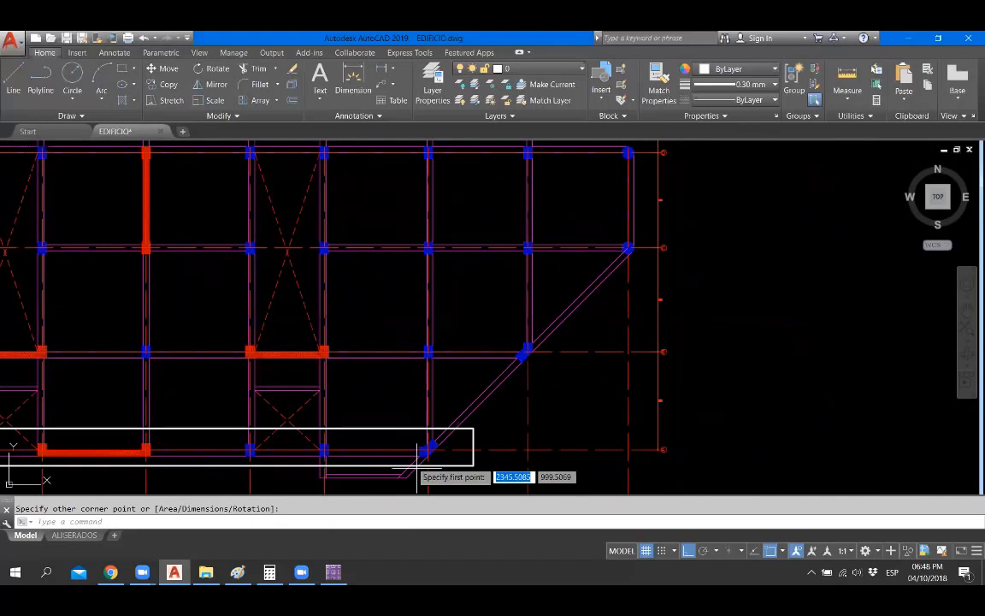
pyautogui.click(392, 448)
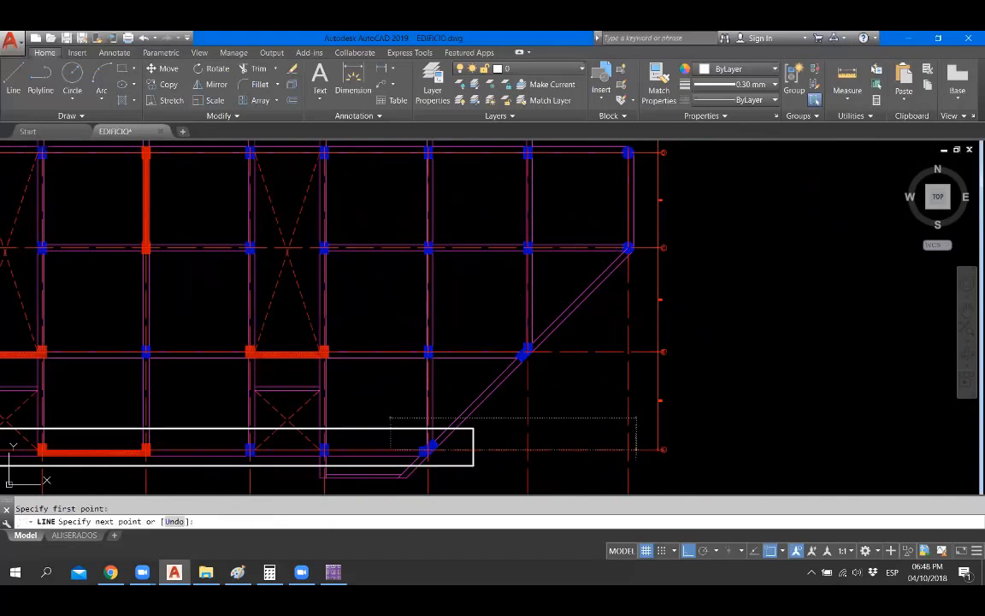
pyautogui.click(633, 214)
pyautogui.press('F8')
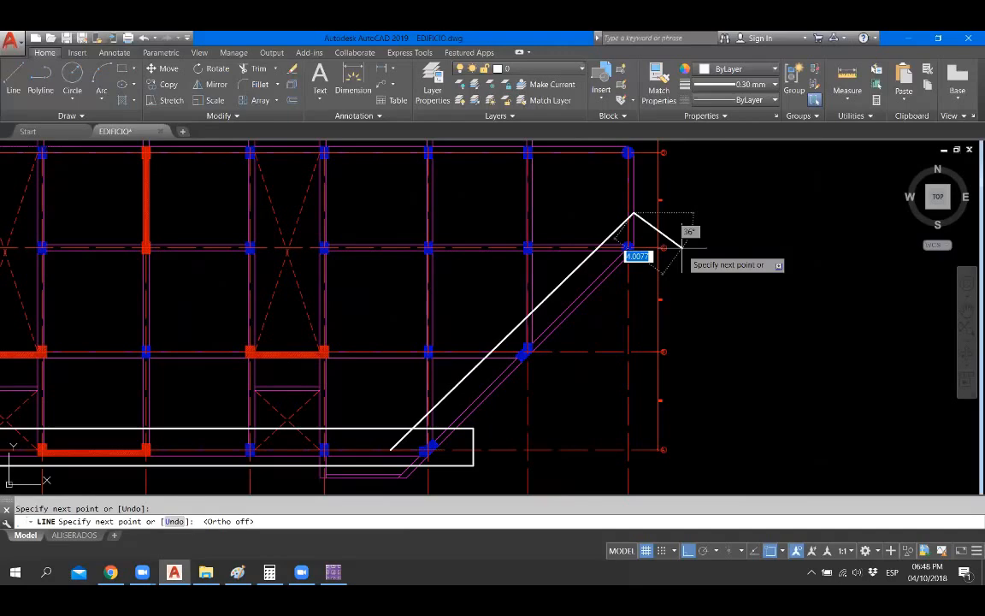
pyautogui.click(684, 253)
pyautogui.click(473, 459)
pyautogui.press('Return')
pyautogui.scroll(-5, 532, 432)
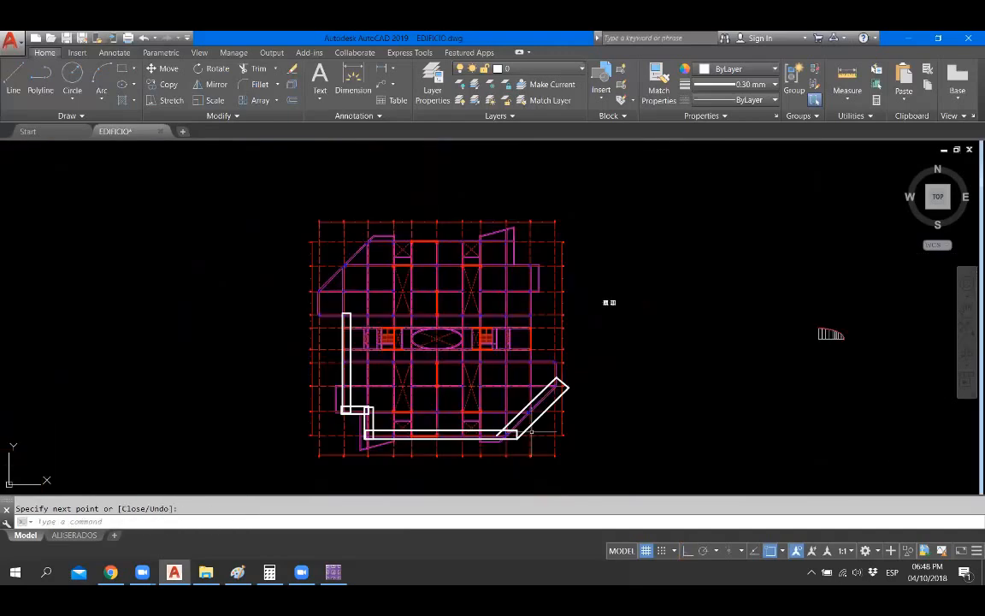
# Step: Draw a horizontal rectangle along grid line D over its two easternmost columns, and a vertical one, about 2.3 by 9.8 units, down to grid line C
pyautogui.scroll(5, 548, 332)
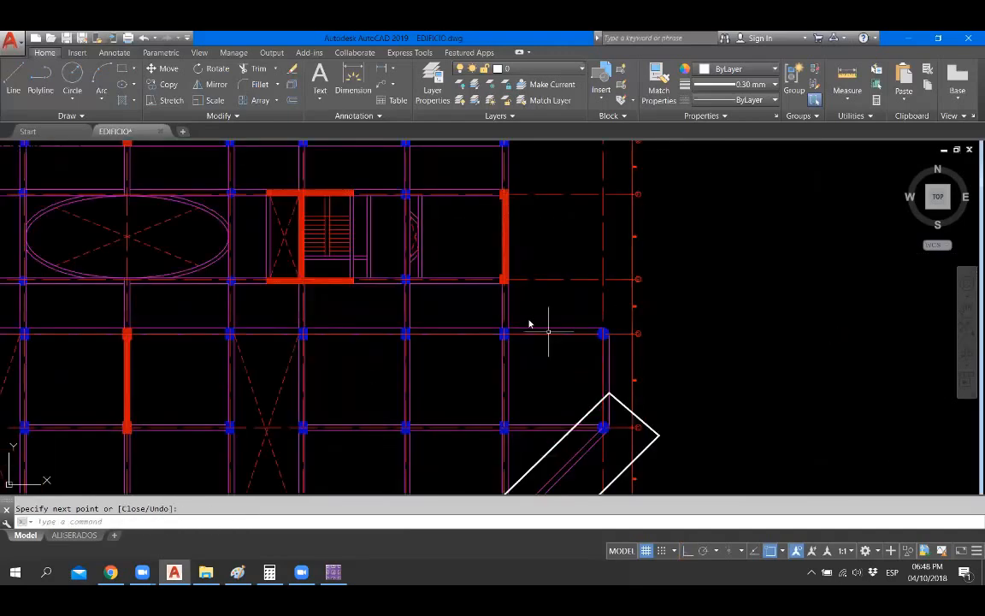
pyautogui.write('rec')
pyautogui.press('Return')
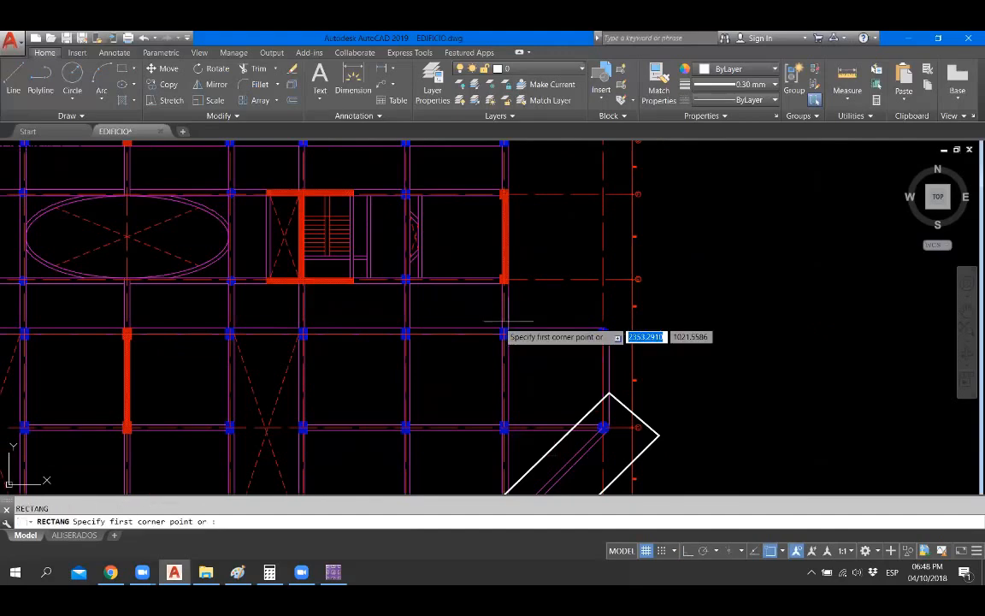
pyautogui.click(472, 308)
pyautogui.press('space')
pyautogui.click(589, 298)
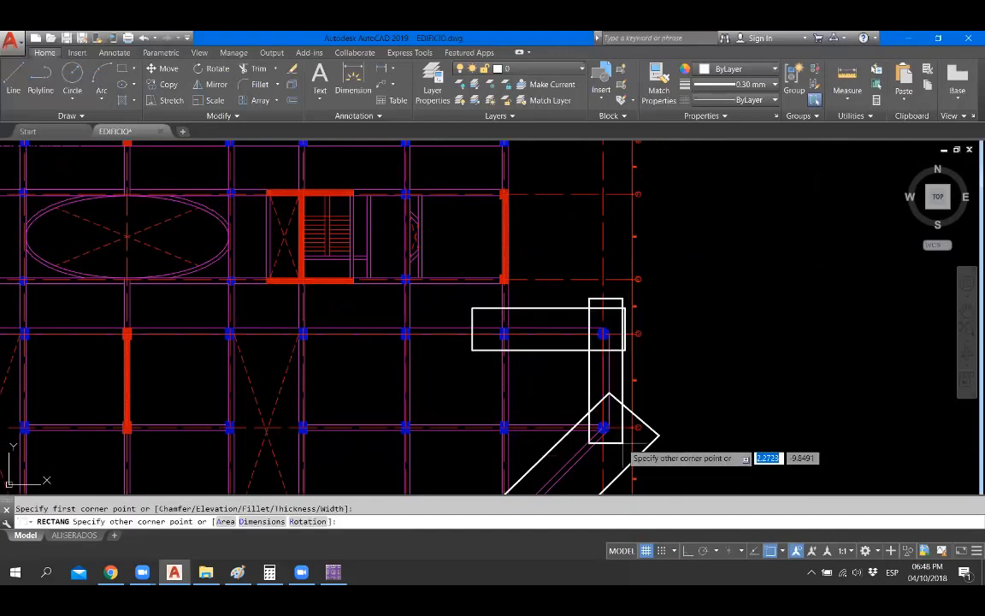
pyautogui.click(623, 443)
pyautogui.press('Escape')
# Step: Draw a tall rectangle along the eastern perimeter line from grid line I to D, and a short horizontal one along I
pyautogui.scroll(-2, 609, 445)
pyautogui.press('space')
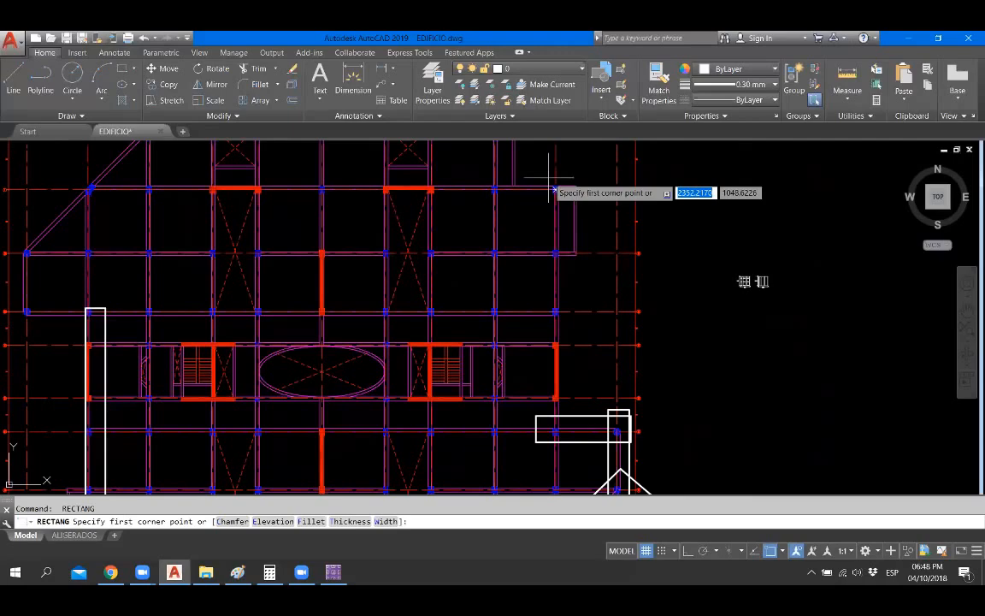
pyautogui.click(550, 178)
pyautogui.press('space')
pyautogui.scroll(5, 489, 176)
pyautogui.moveTo(489, 176); pyautogui.dragTo(447, 298, button='middle')
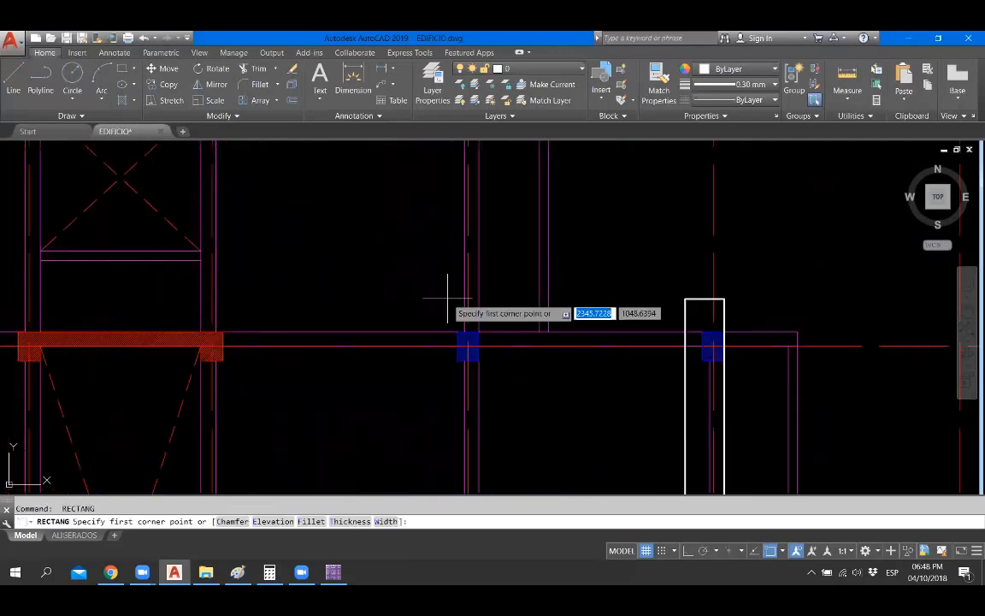
pyautogui.click(447, 297)
# Step: Draw a vertical rectangle, about 2.6 by 7.2 units, from grid line J to I, and a long one, about 41.7 by 2.2 units, along J
pyautogui.scroll(-5, 447, 297)
pyautogui.scroll(2, 659, 332)
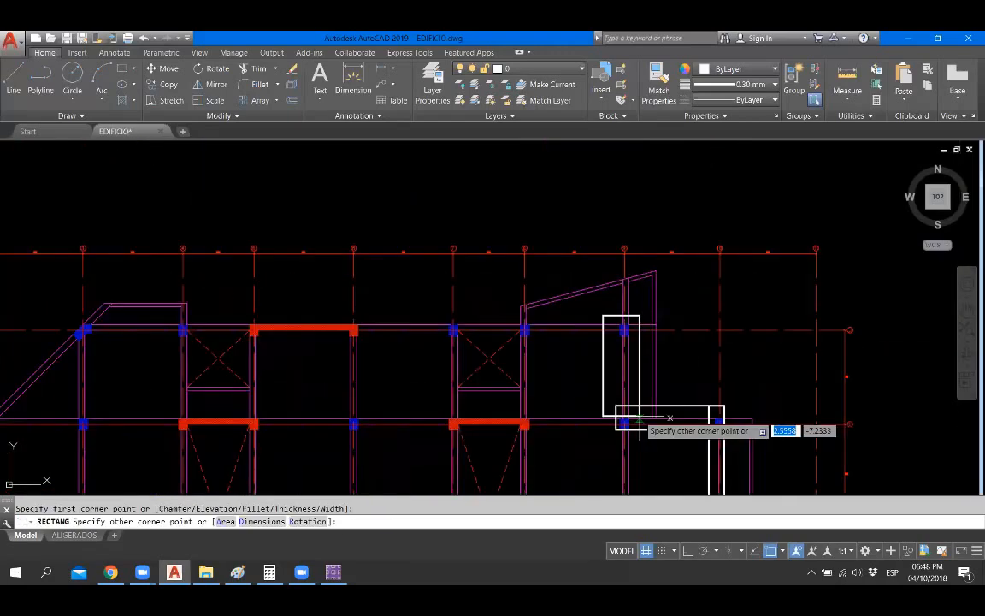
pyautogui.click(644, 419)
pyautogui.press('space')
pyautogui.click(58, 317)
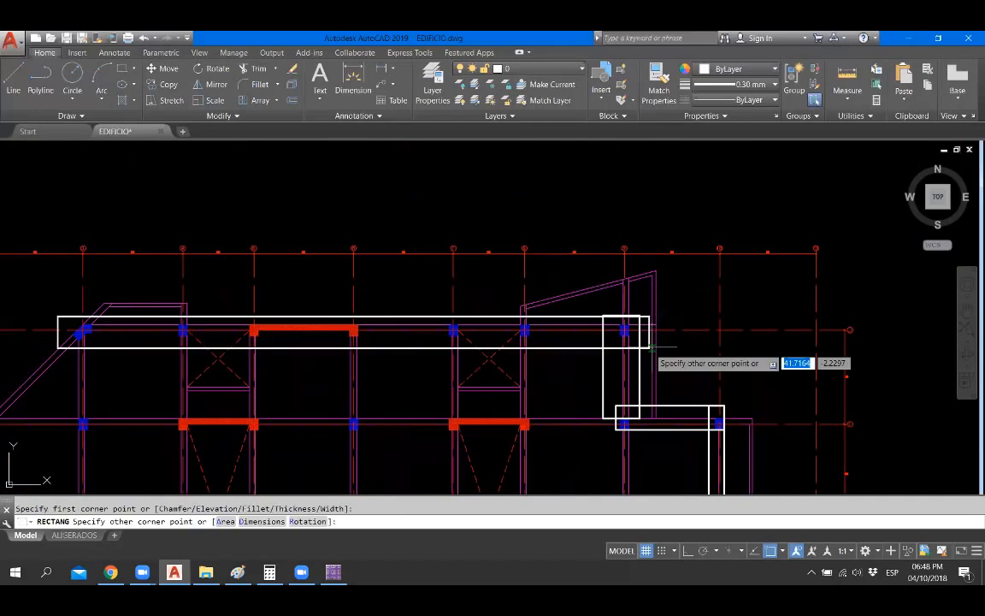
pyautogui.click(649, 349)
pyautogui.scroll(-5, 652, 270)
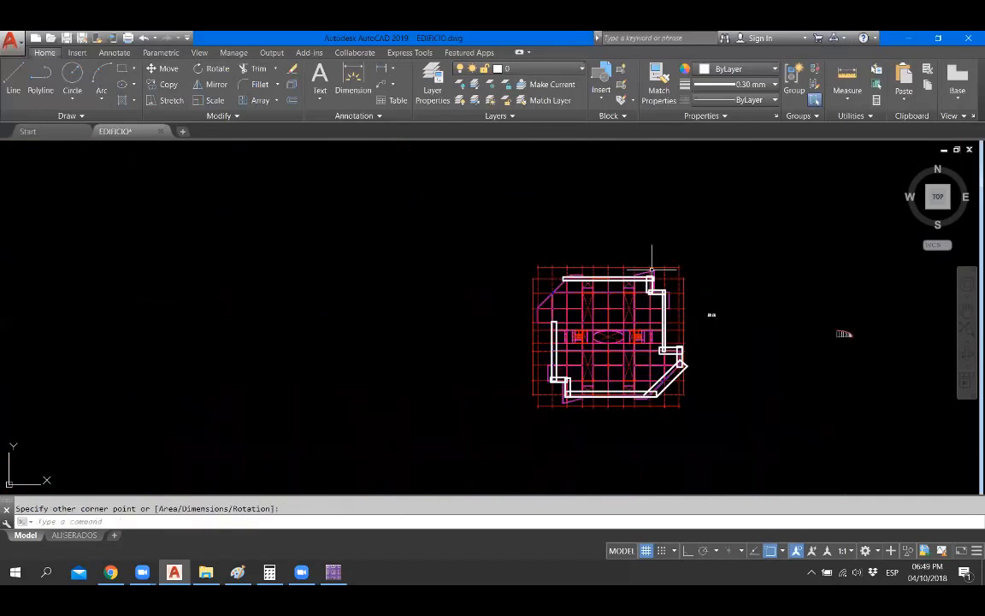
# Step: Outline a diagonal strip with three line segments along the plan's slanted upper edge between grid lines H and J
pyautogui.scroll(5, 582, 252)
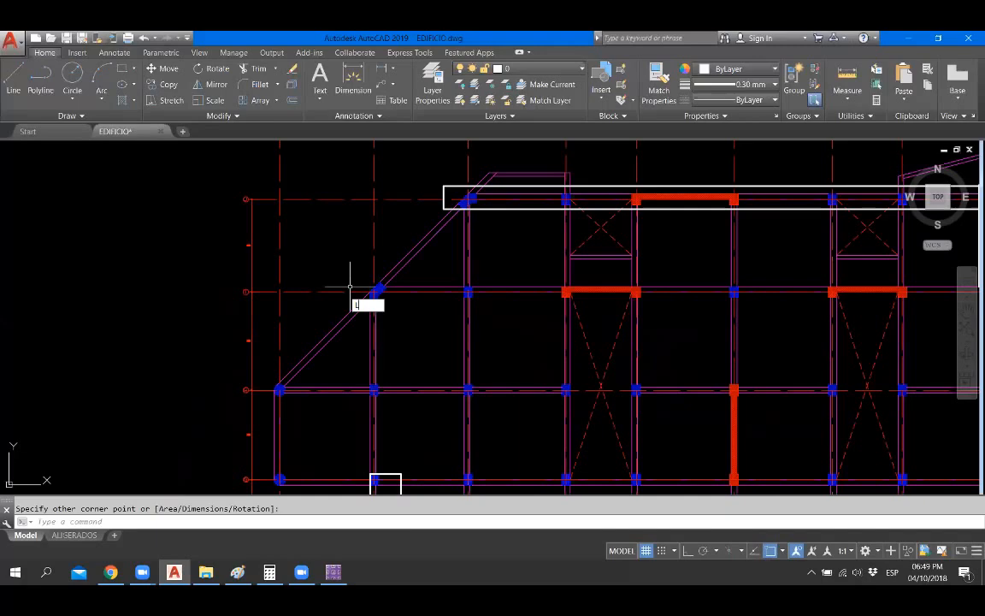
pyautogui.press('Return')
pyautogui.click(376, 291)
pyautogui.click(252, 371)
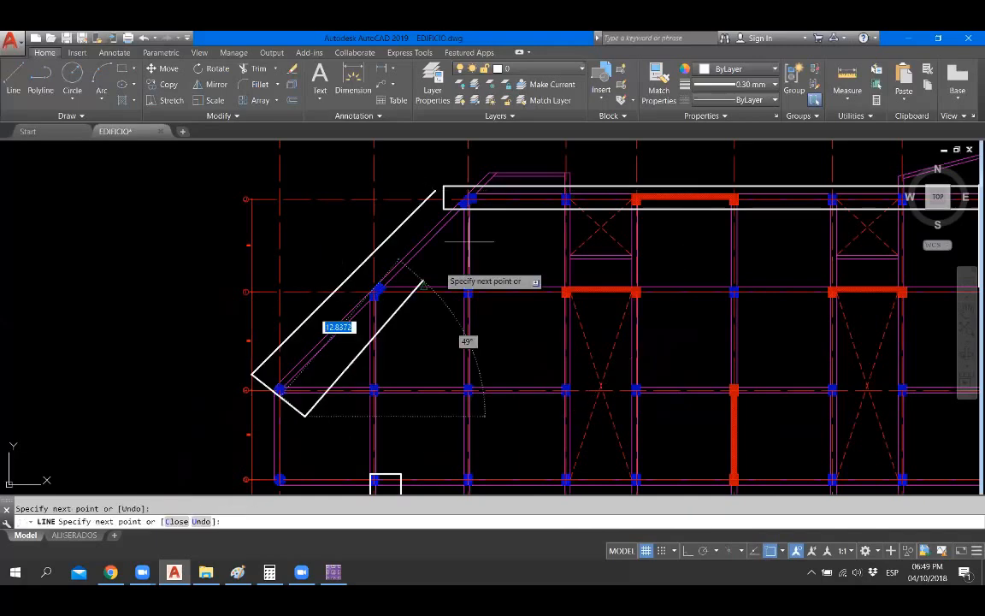
pyautogui.press('Escape')
# Step: Draw a vertical rectangle along grid line 1 from H to G, and a horizontal one, about 8.4 by 2.5 units, along G to grid line 2
pyautogui.scroll(-5, 469, 242)
pyautogui.scroll(5, 299, 280)
pyautogui.write('REC')
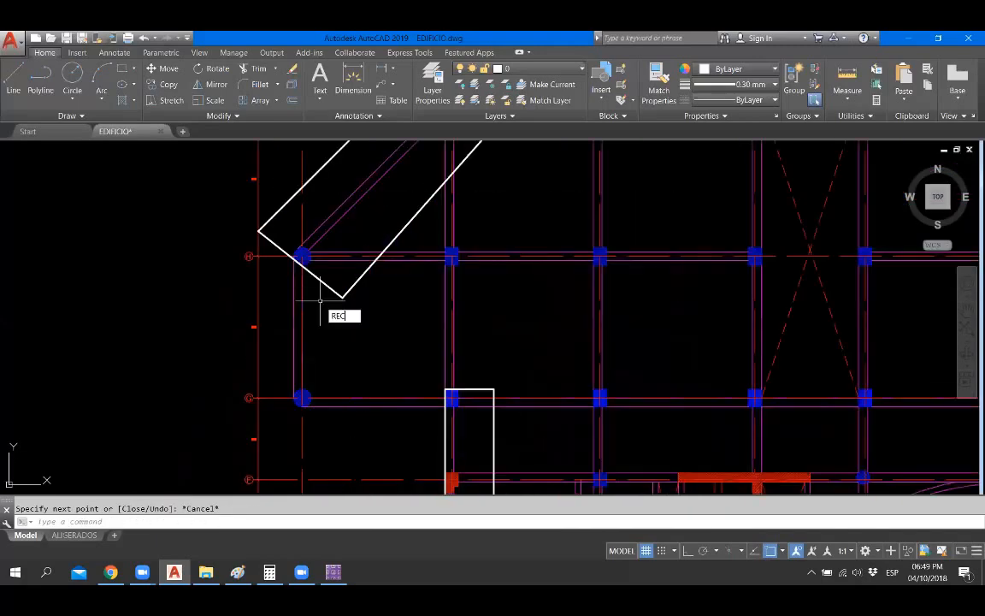
pyautogui.press('Return')
pyautogui.click(259, 231)
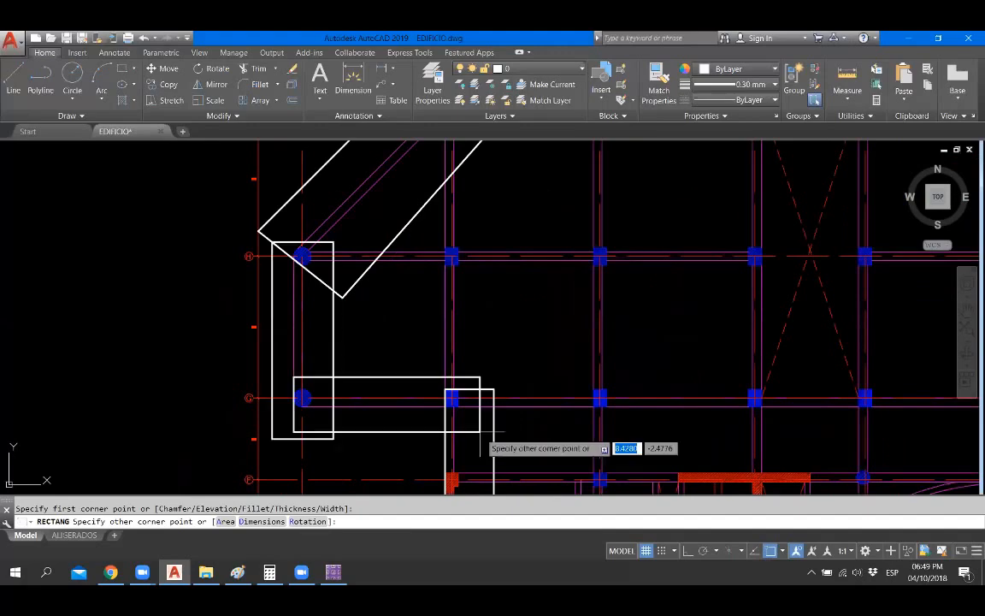
pyautogui.press('Escape')
# Step: Review the perimeter footing strips on the building plan and compare them with the isolated footings placed in the SAFE plan
pyautogui.scroll(-5, 421, 296)
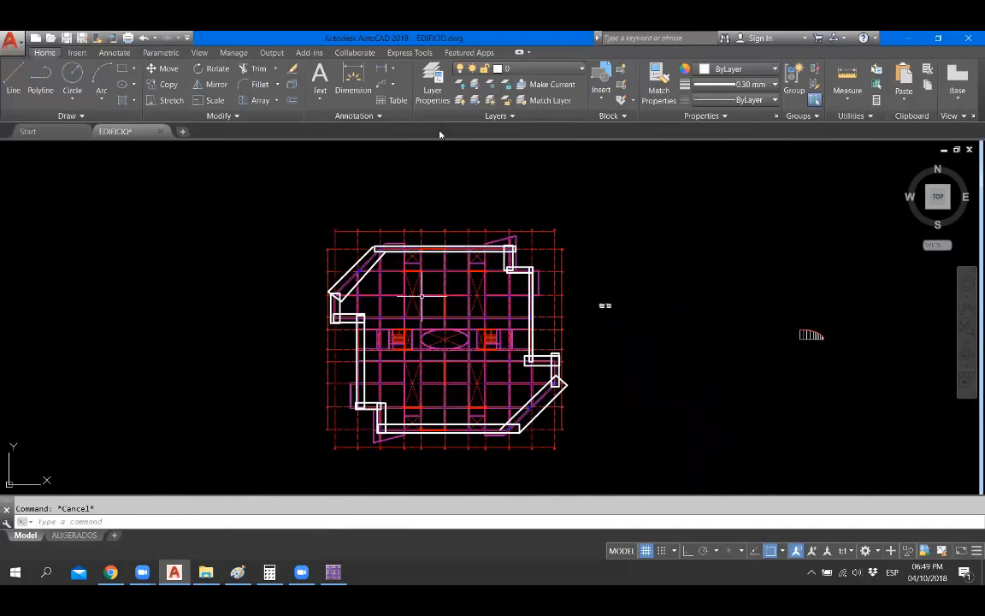
pyautogui.scroll(2, 469, 392)
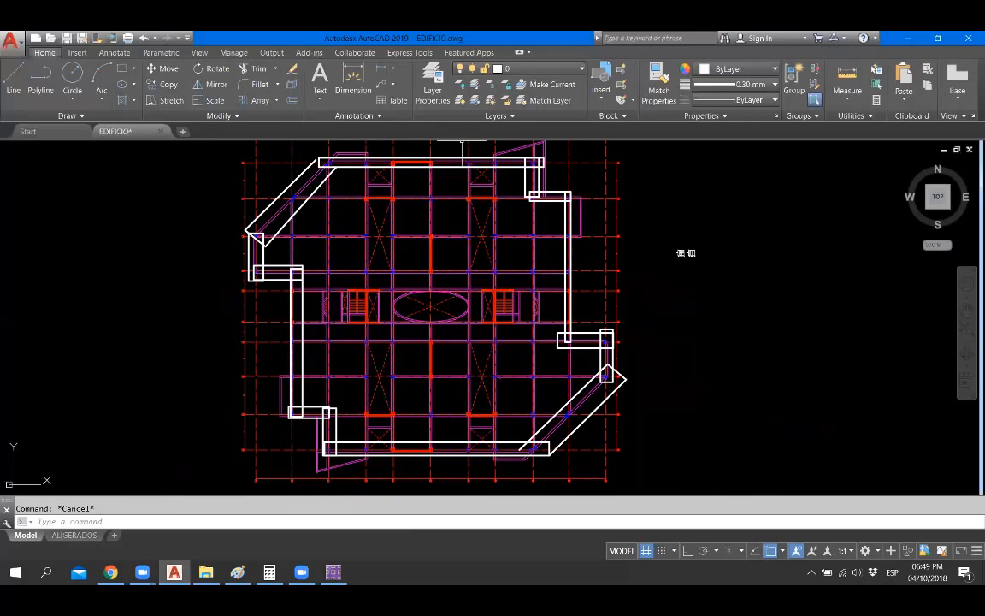
pyautogui.scroll(-1, 461, 145)
pyautogui.scroll(1, 431, 338)
pyautogui.scroll(4, 431, 338)
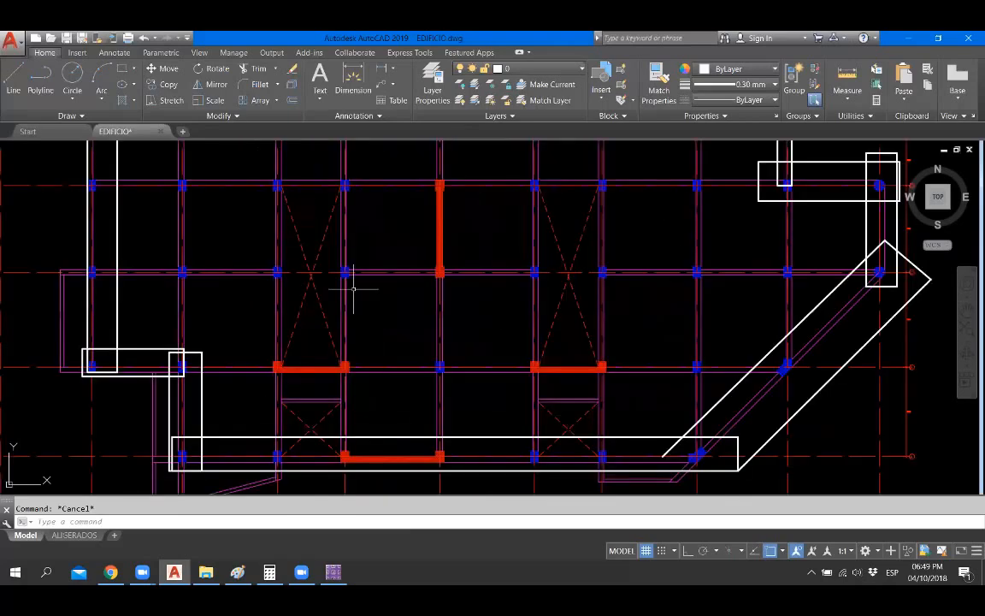
pyautogui.scroll(-2, 290, 346)
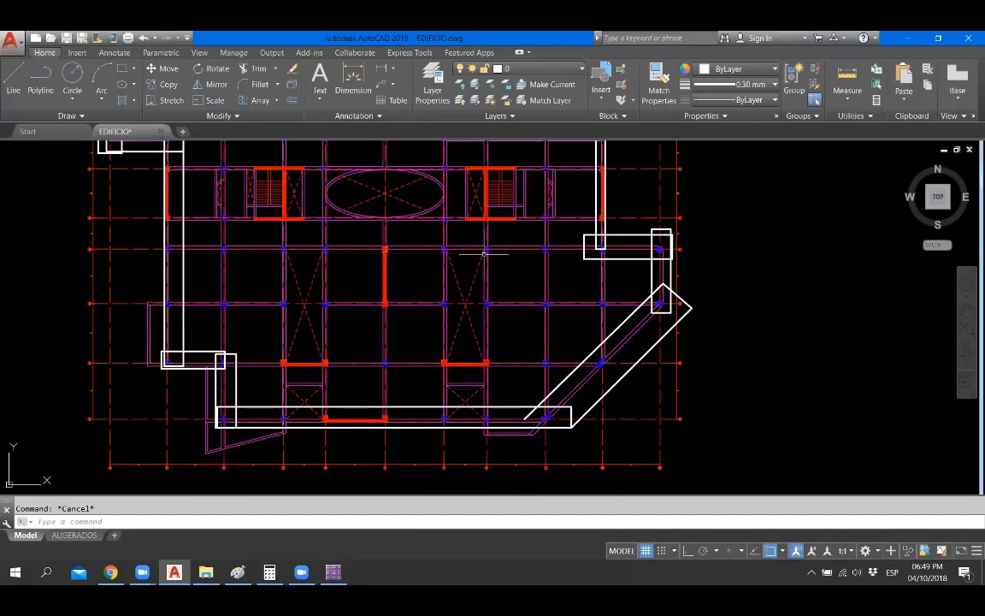
pyautogui.hotkey('alt', 'Tab')
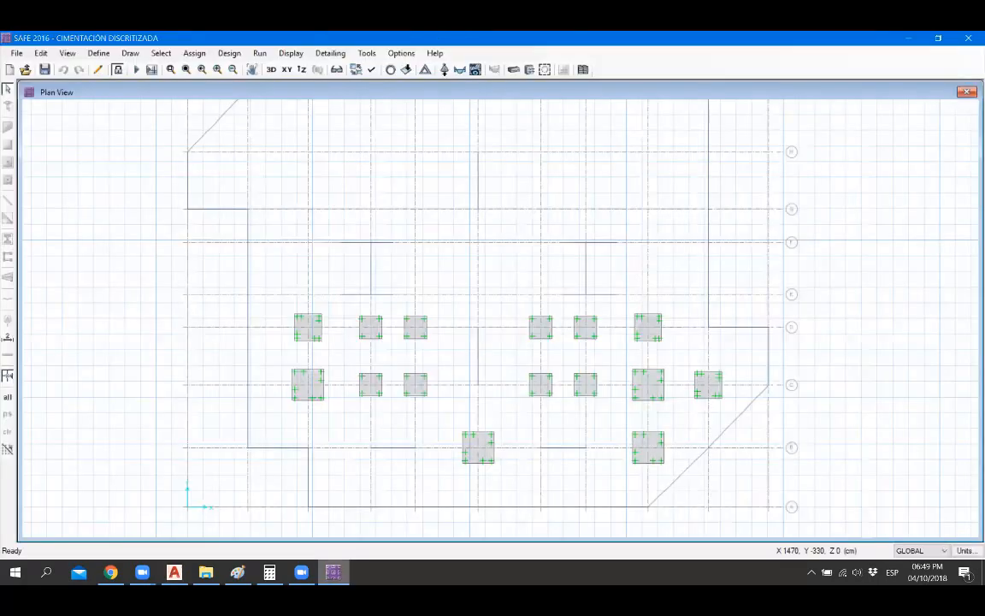
pyautogui.hotkey('alt', 'Tab')
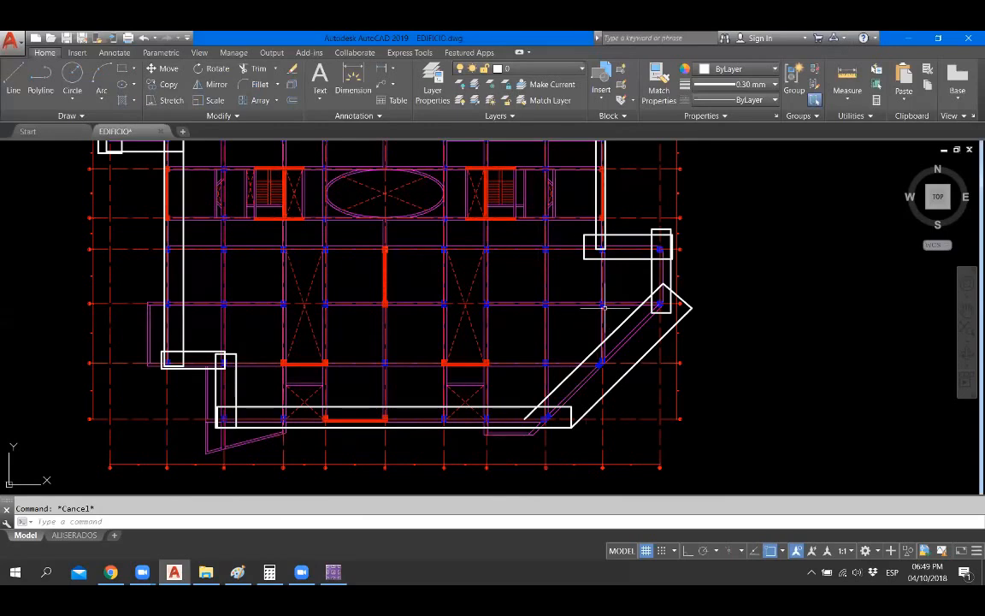
pyautogui.hotkey('alt', 'Tab')
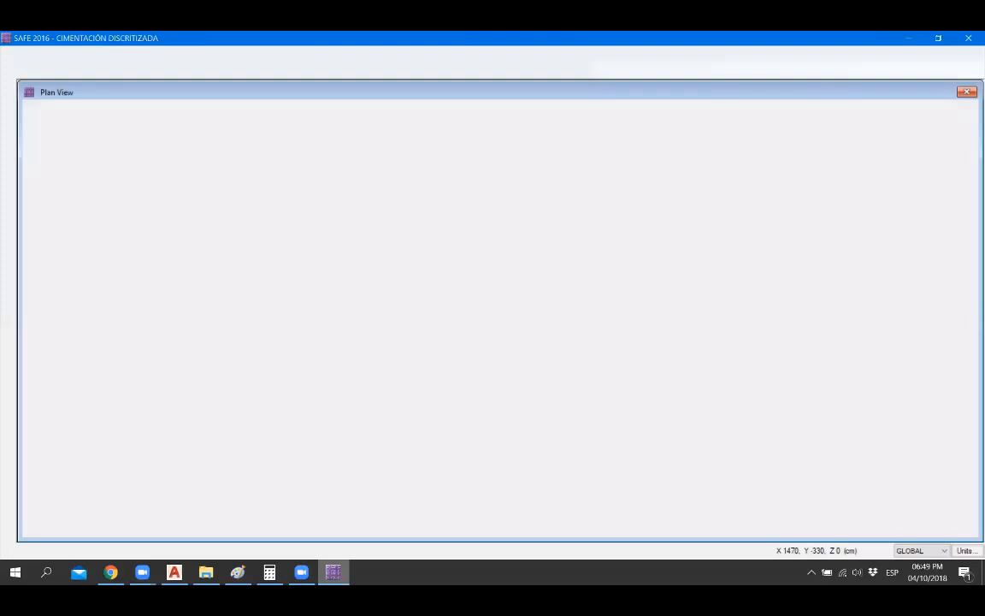
pyautogui.hotkey('alt', 'Tab')
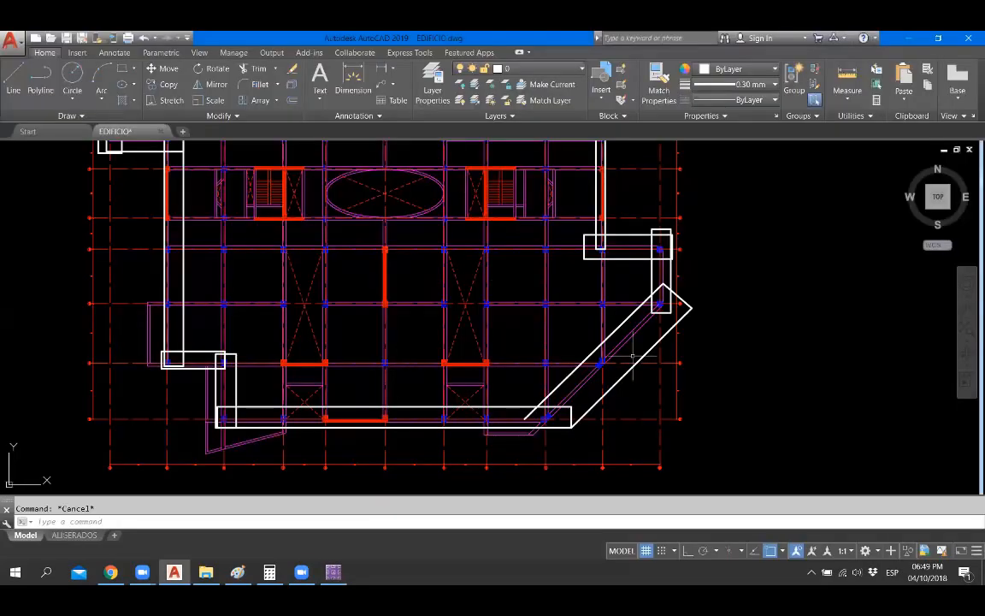
pyautogui.hotkey('alt', 'Tab')
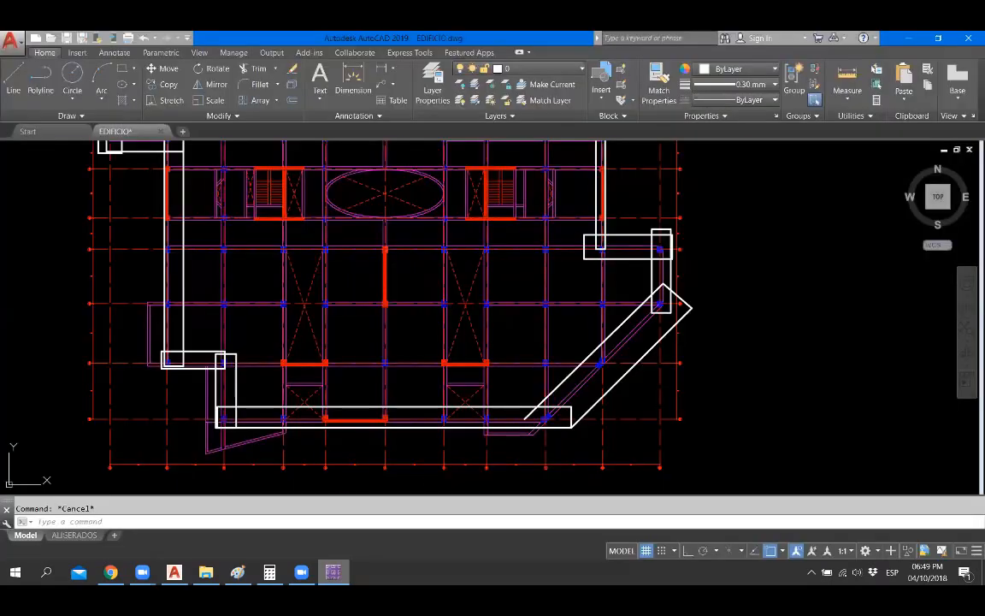
# Step: Examine the walls and columns enclosed by the perimeter strips across the whole building plan
pyautogui.scroll(4, 510, 278)
pyautogui.scroll(-4, 510, 283)
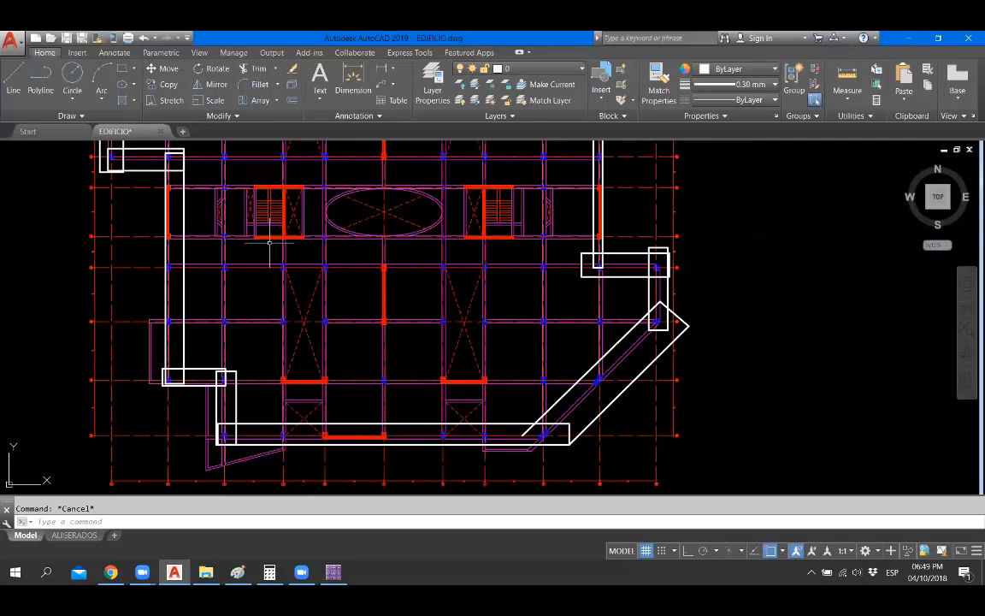
pyautogui.moveTo(324, 158); pyautogui.dragTo(343, 256, button='middle')
pyautogui.moveTo(385, 141); pyautogui.dragTo(402, 216, button='middle')
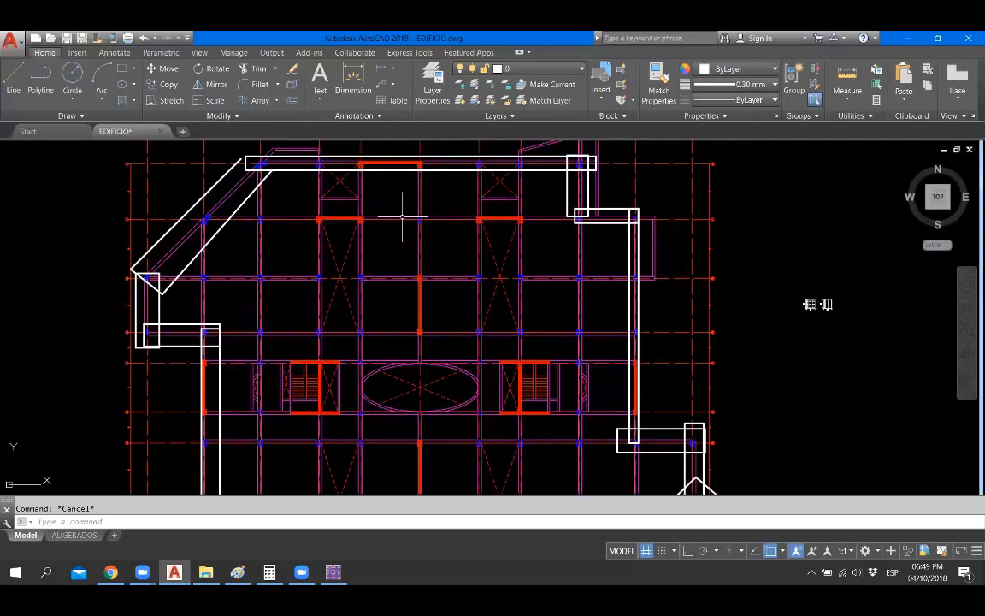
pyautogui.scroll(2, 402, 216)
pyautogui.scroll(-5, 408, 212)
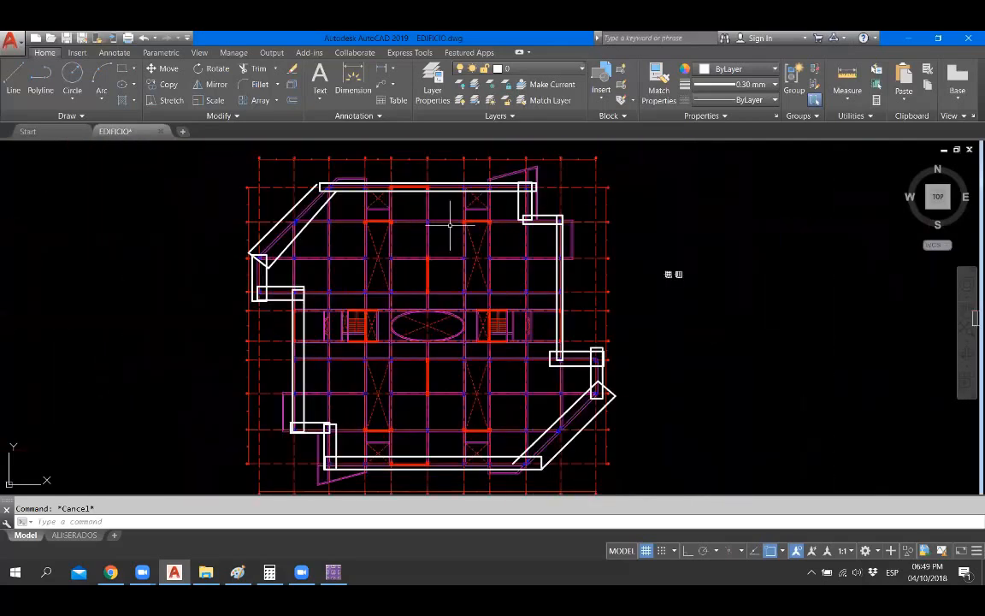
pyautogui.scroll(2, 450, 225)
pyautogui.moveTo(438, 332); pyautogui.dragTo(437, 301, button='middle')
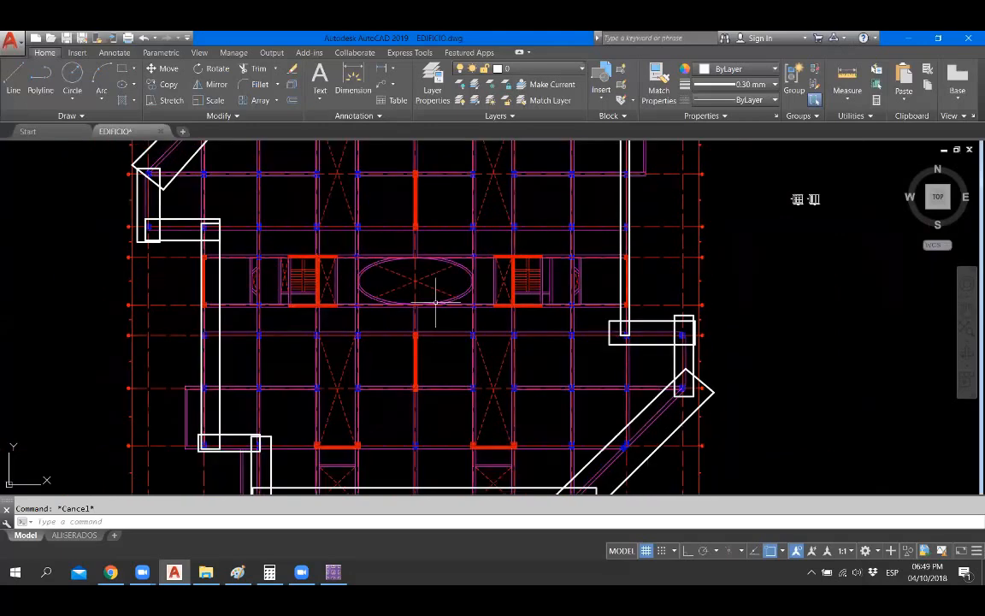
# Step: Examine the isolated footing layout in SAFE and compare its unfilled upper half with the columns on the AutoCAD plan
pyautogui.hotkey('alt', 'Tab')
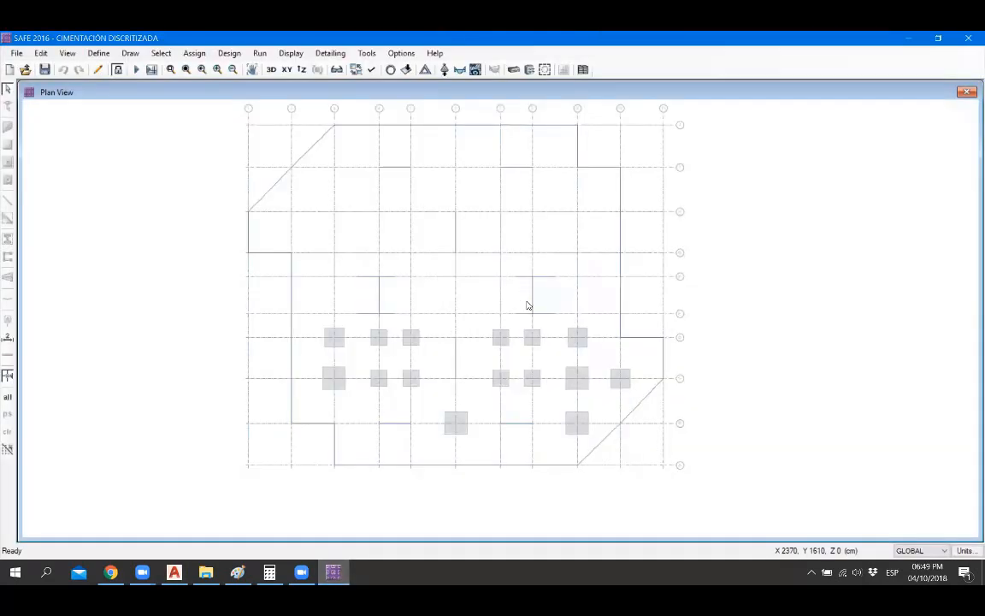
pyautogui.scroll(1, 528, 305)
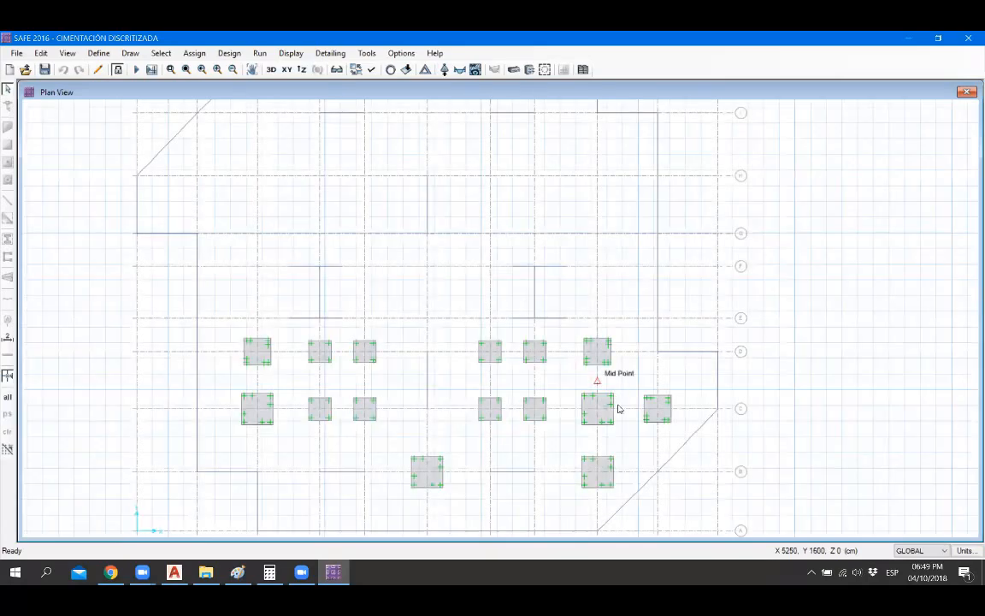
pyautogui.scroll(-1, 508, 394)
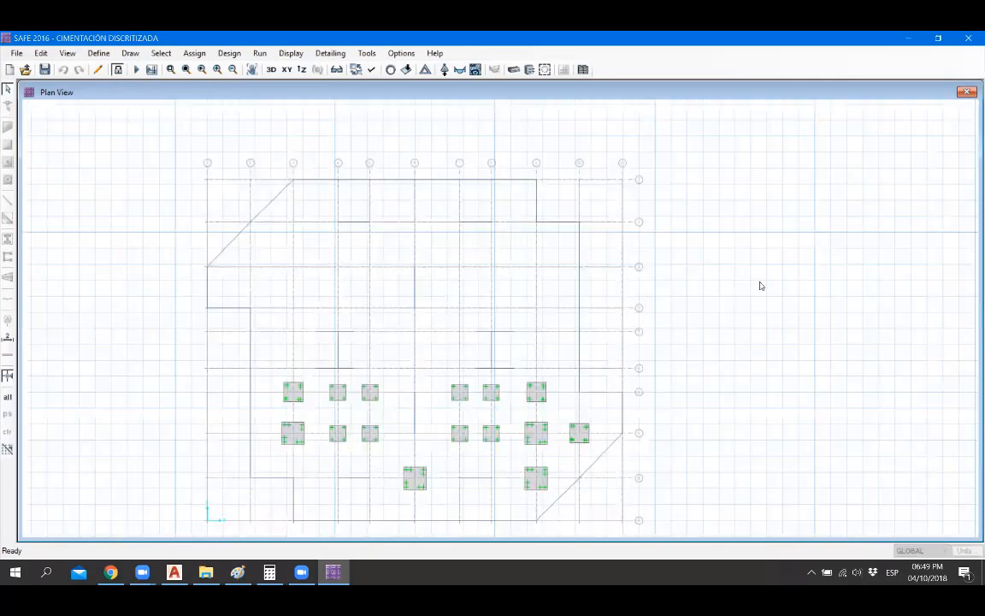
pyautogui.scroll(1, 759, 284)
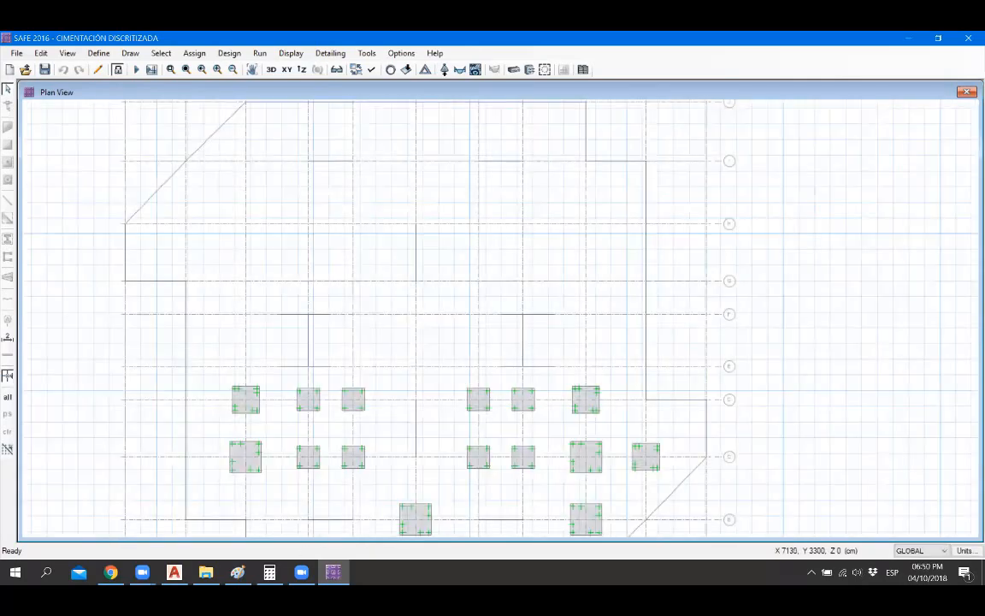
pyautogui.hotkey('alt', 'Tab')
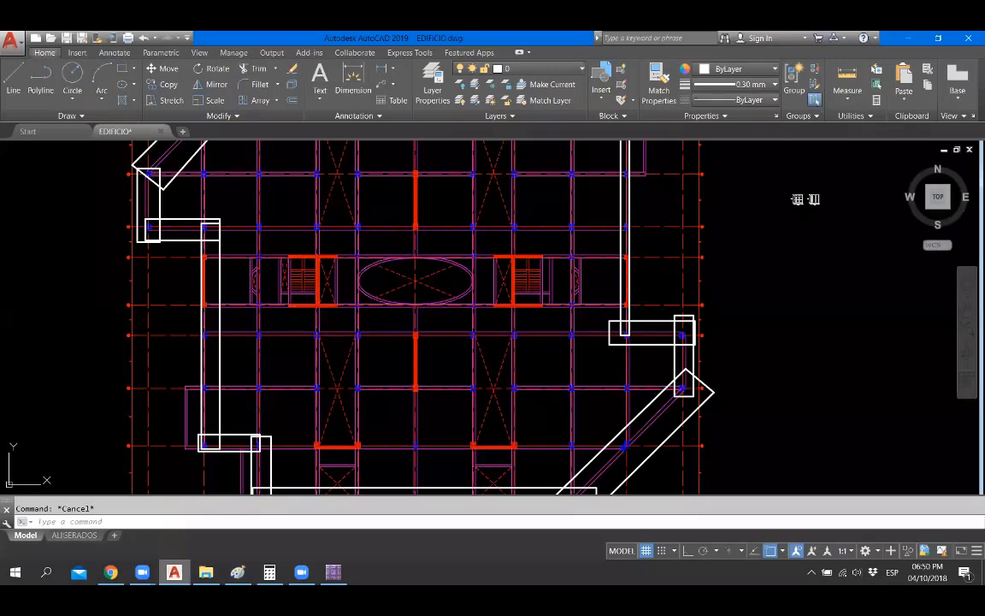
pyautogui.moveTo(430, 277); pyautogui.dragTo(437, 388, button='middle')
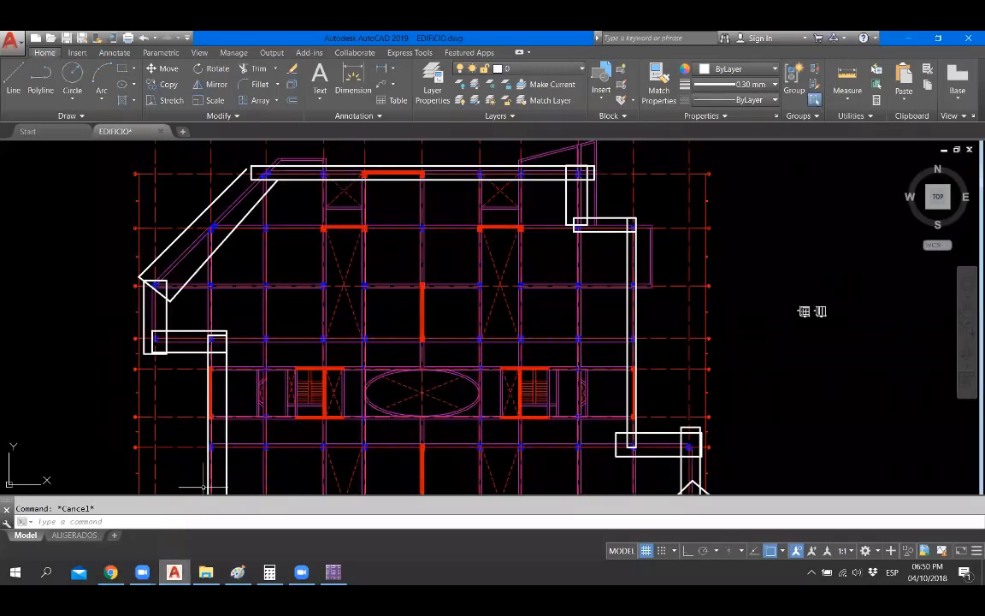
pyautogui.hotkey('ctrl', '0')
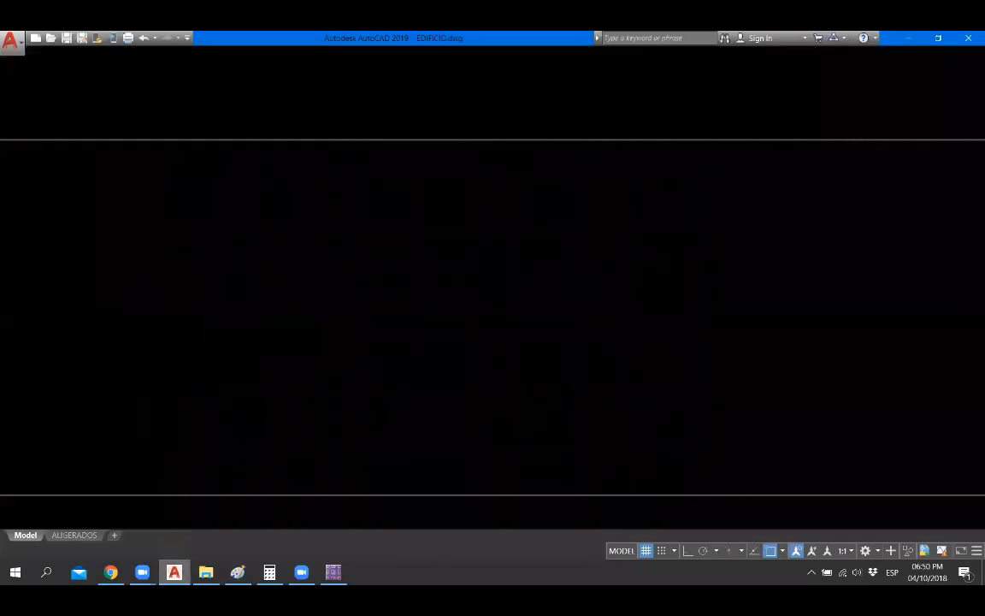
pyautogui.hotkey('ctrl', '0')
# Step: Switch to SAFE and unlock the foundation model, accepting deletion of the analysis and design results
pyautogui.hotkey('alt', 'Tab')
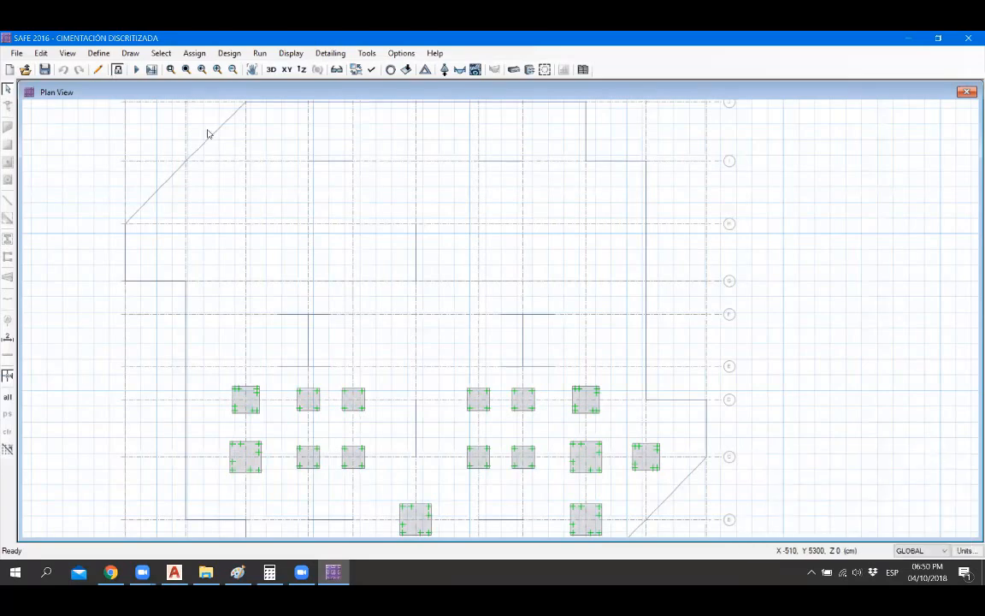
pyautogui.click(118, 69)
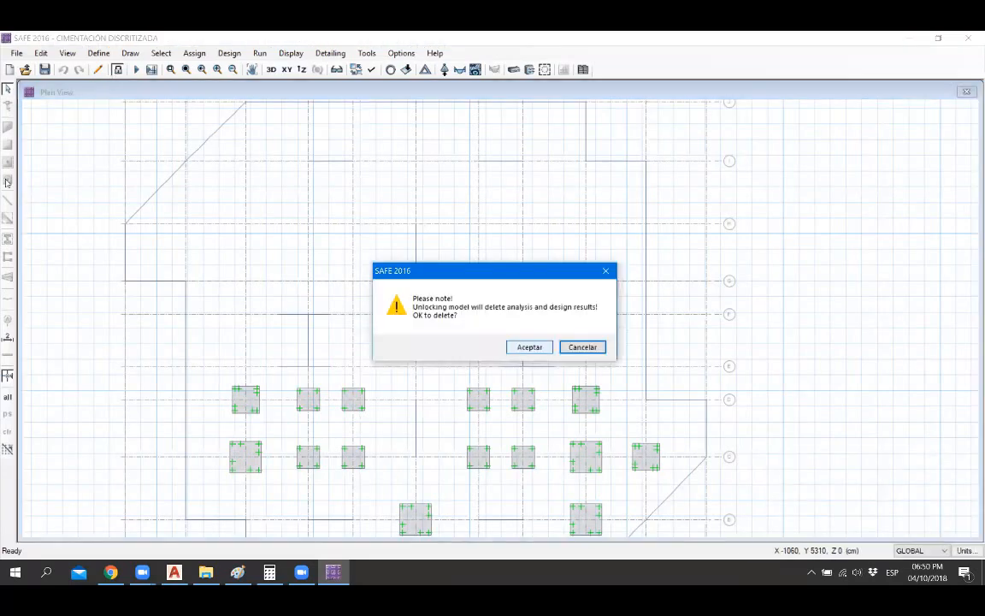
pyautogui.click(523, 351)
# Step: Place 250 by 250 cm rectangular slab footings where grid lines 4, 5, 7 and 8 cross lines G and H
pyautogui.click(6, 178)
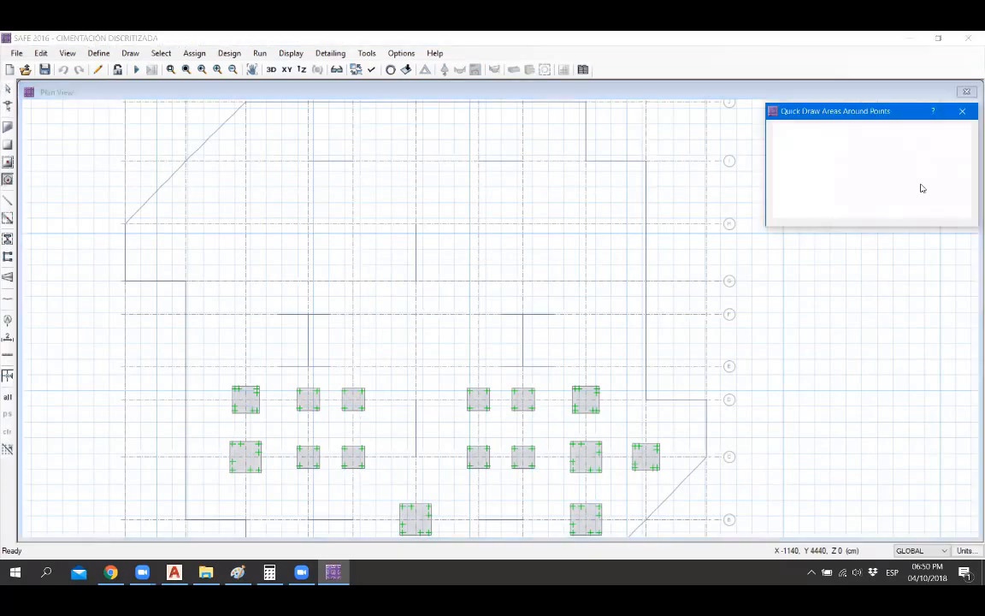
pyautogui.click(920, 182)
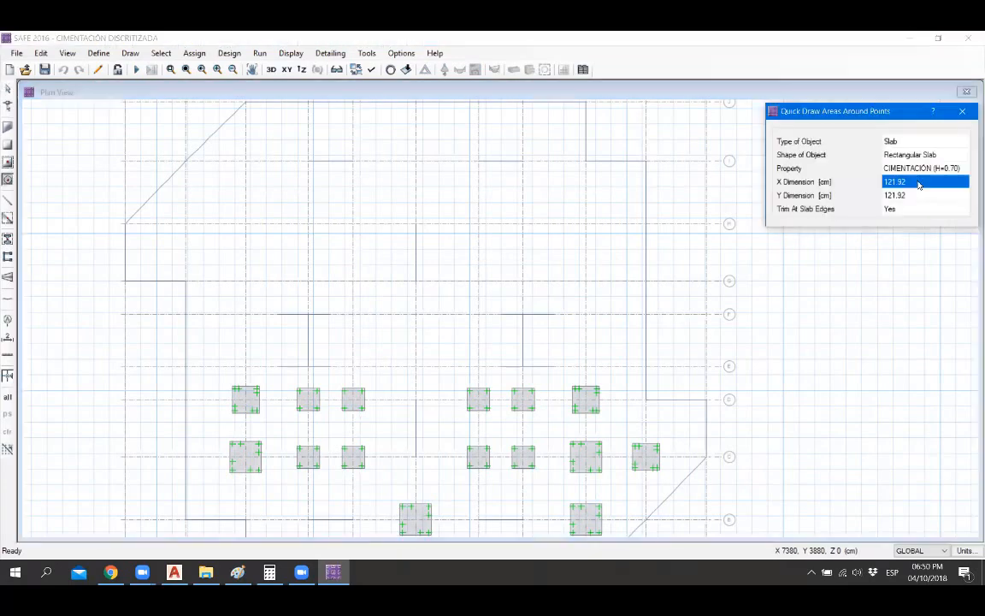
pyautogui.write('250')
pyautogui.click(919, 195)
pyautogui.write('250')
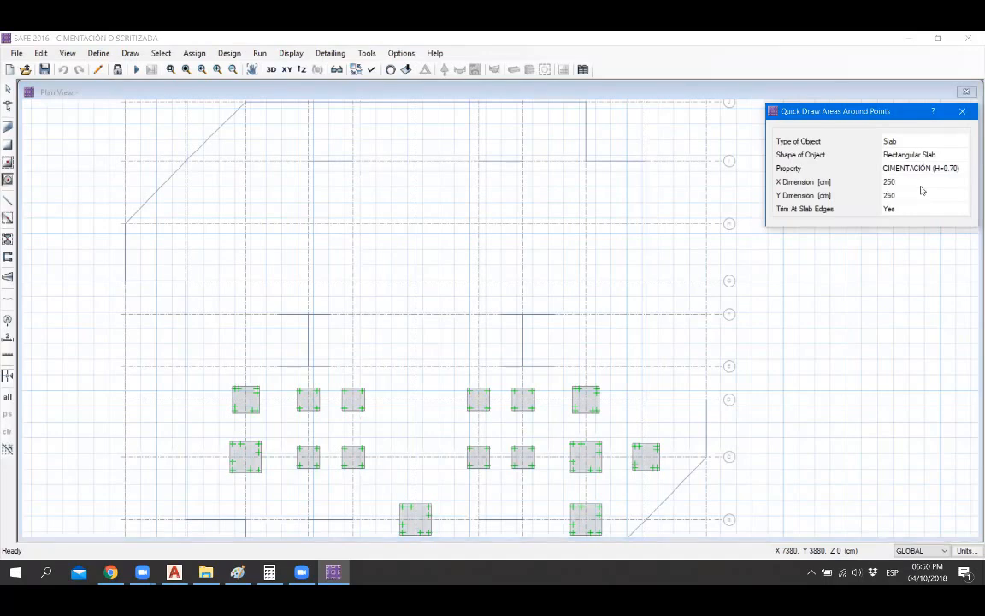
pyautogui.click(921, 186)
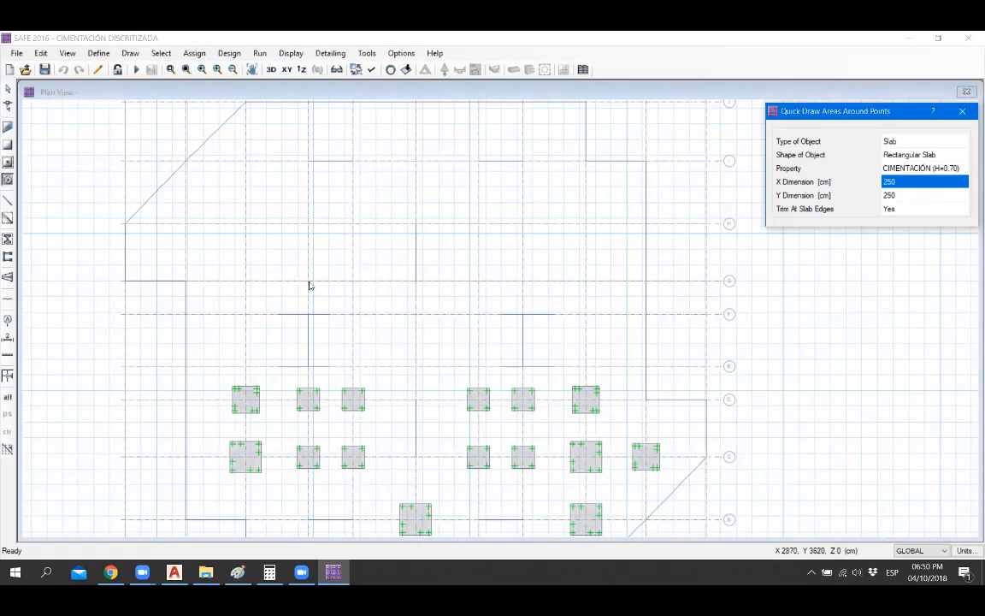
pyautogui.click(345, 265)
pyautogui.click(316, 232)
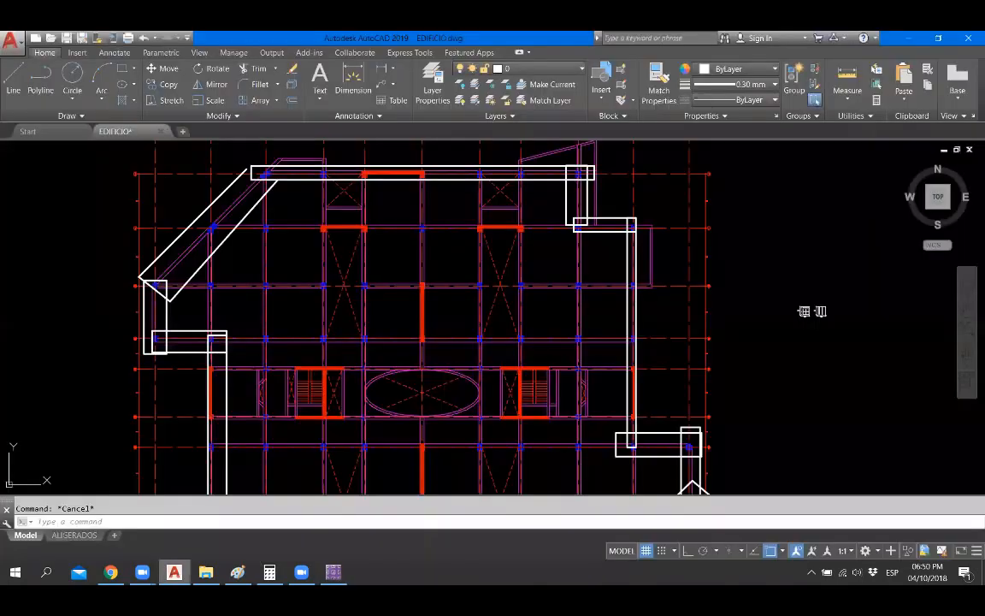
pyautogui.hotkey('alt', 'Tab')
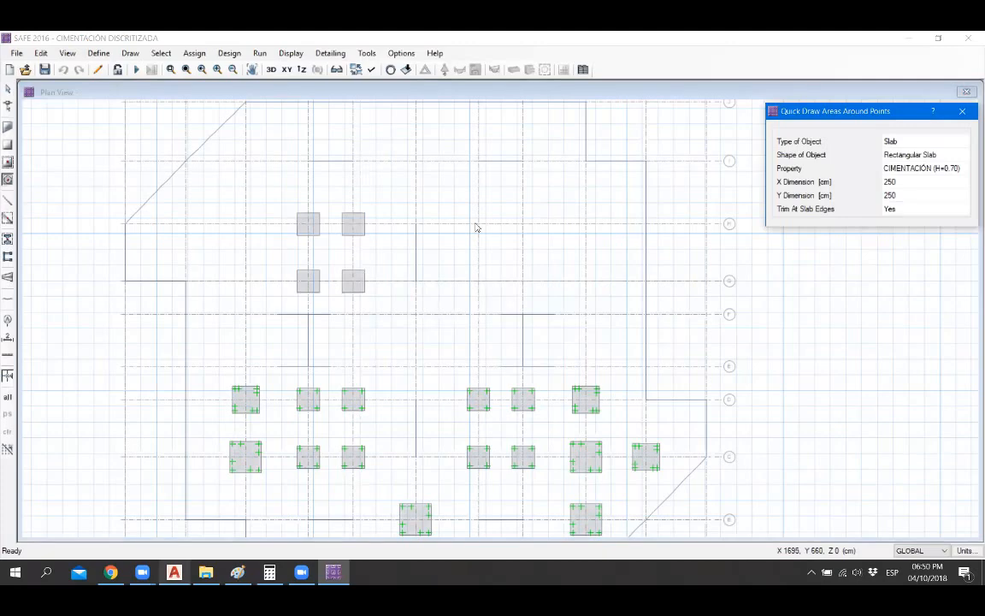
pyautogui.click(522, 281)
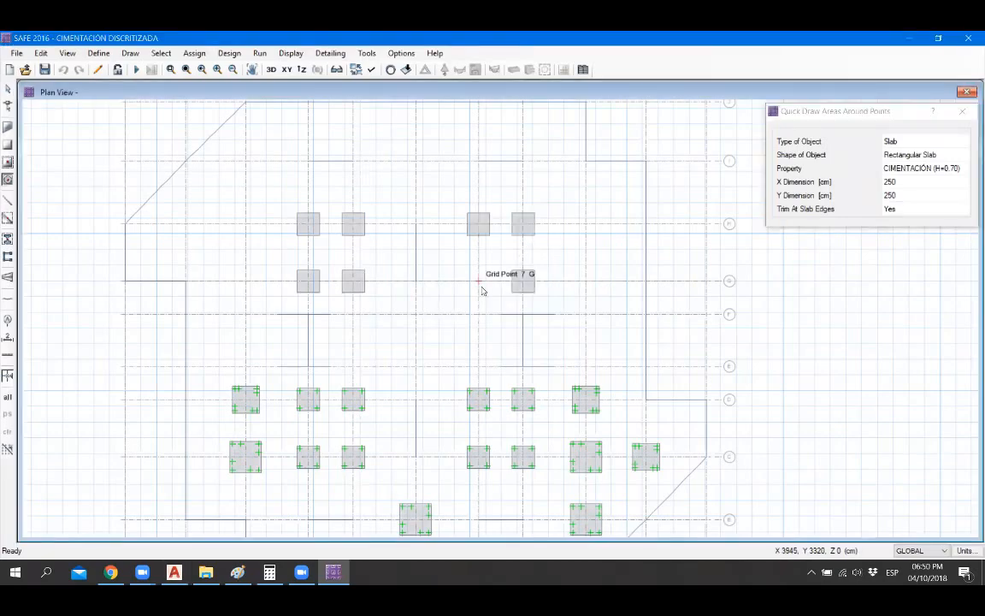
pyautogui.click(478, 281)
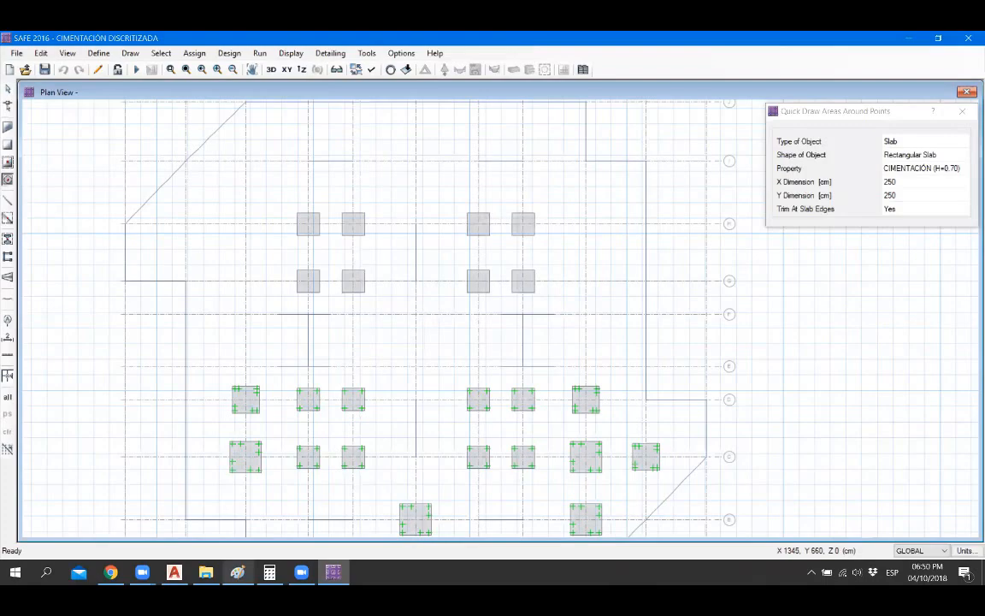
# Step: Compare the newly placed footings in SAFE with the columns inside the perimeter strips on the AutoCAD plan
pyautogui.hotkey('alt', 'Tab')
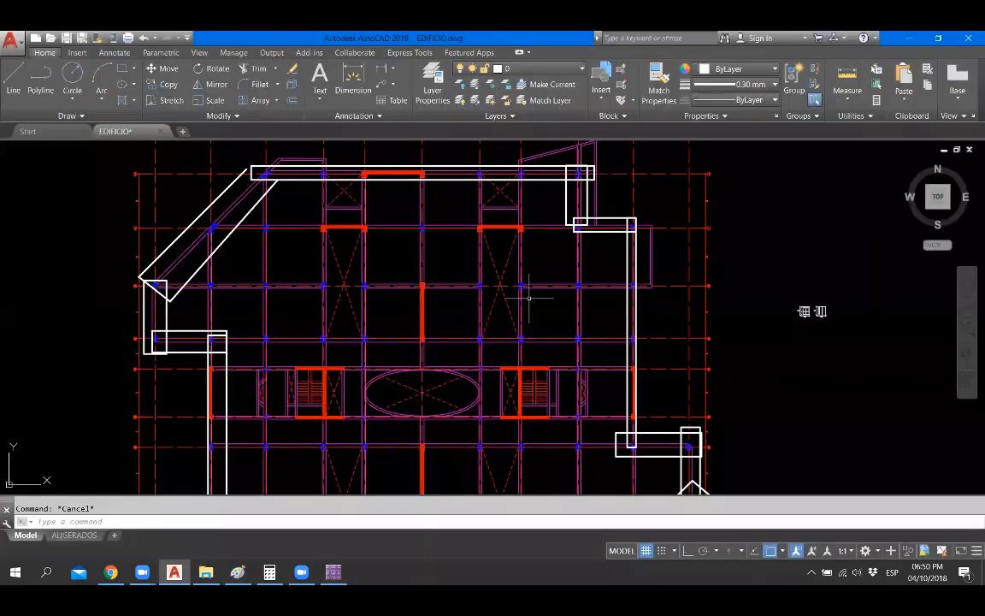
pyautogui.scroll(5, 528, 296)
pyautogui.scroll(-6, 282, 200)
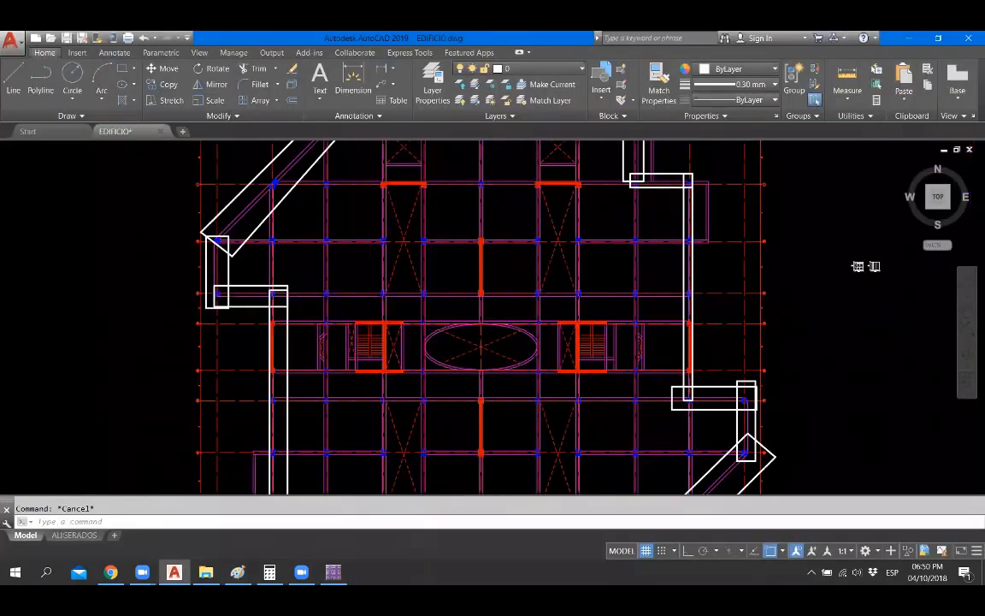
pyautogui.scroll(2, 244, 488)
pyautogui.hotkey('alt', 'Tab')
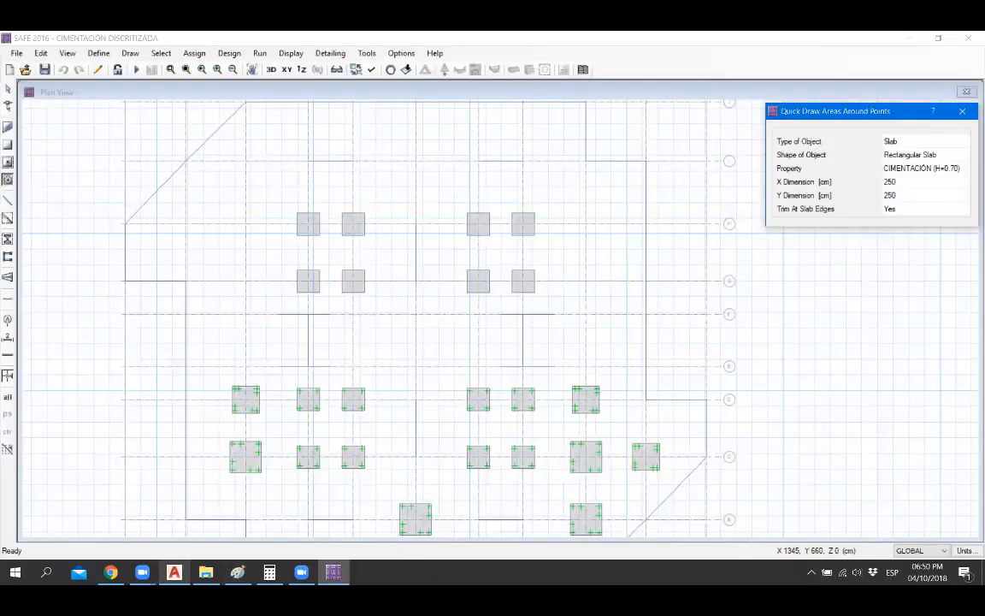
pyautogui.hotkey('alt', 'Tab')
pyautogui.hotkey('alt', 'Tab')
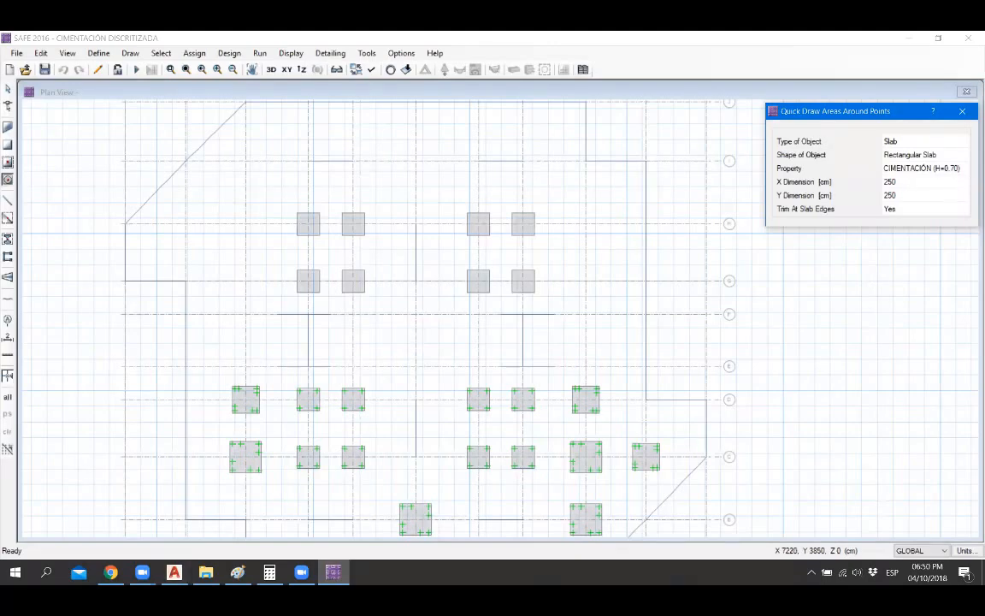
# Step: Place 300 by 300 cm slab footings at grid intersections 3-G and 2-H
pyautogui.click(912, 183)
pyautogui.write('300')
pyautogui.click(903, 195)
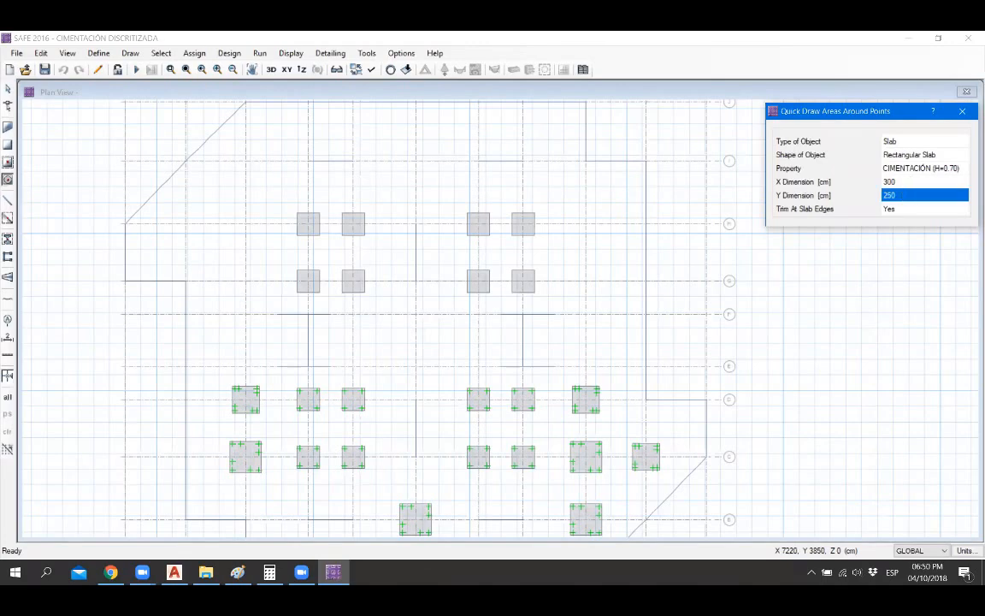
pyautogui.write('300')
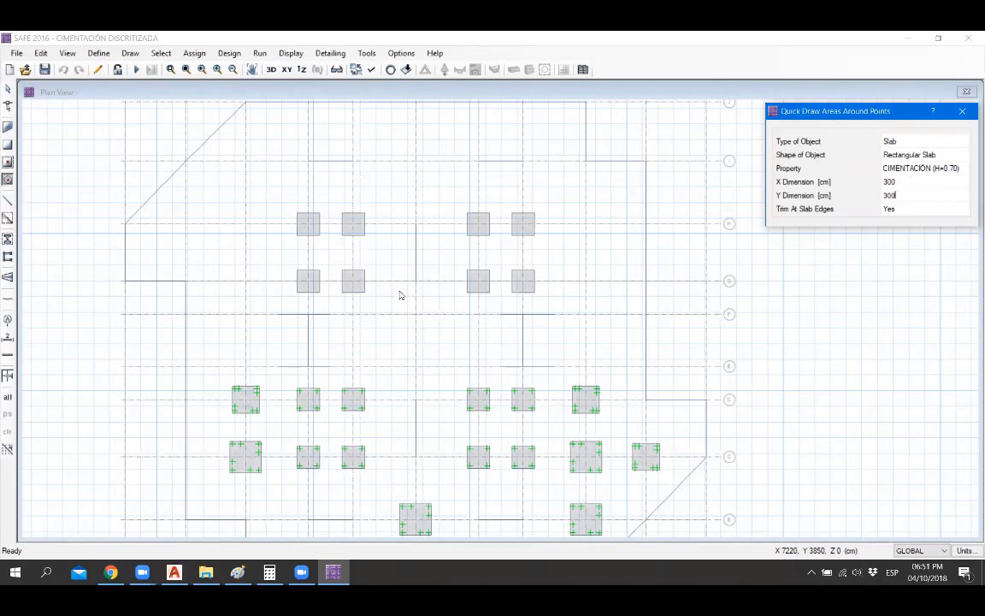
pyautogui.click(248, 284)
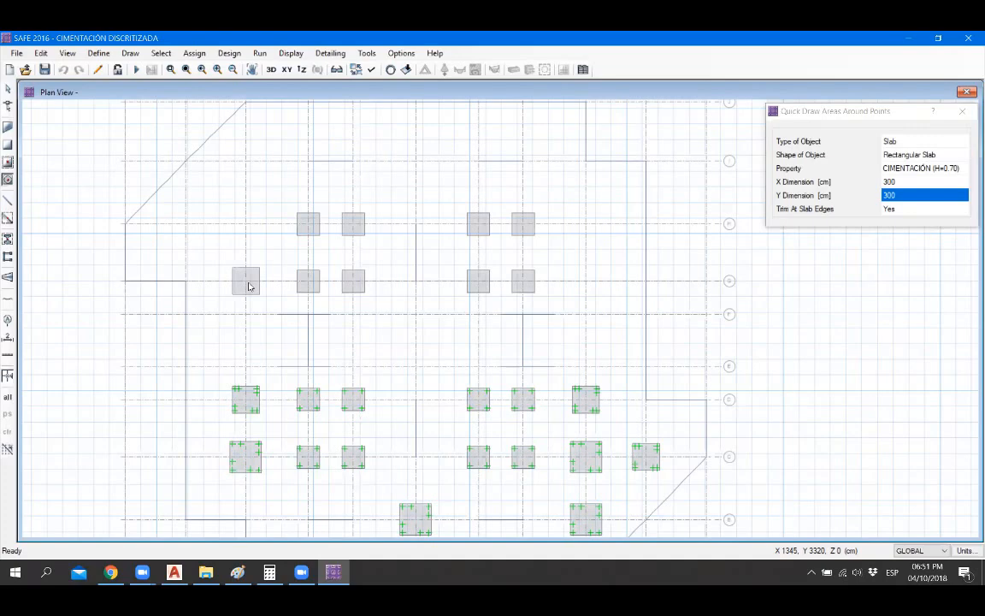
pyautogui.click(185, 231)
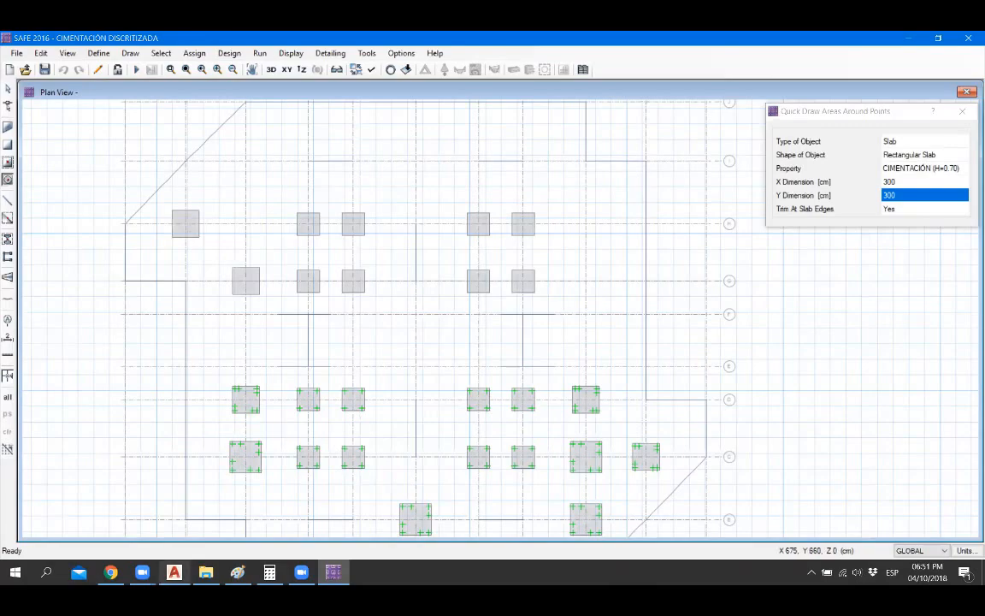
# Step: Check the AutoCAD plan and place 350 by 350 cm slab footings in SAFE at grid intersections 3-H, 3-I and 9-H
pyautogui.click(173, 572)
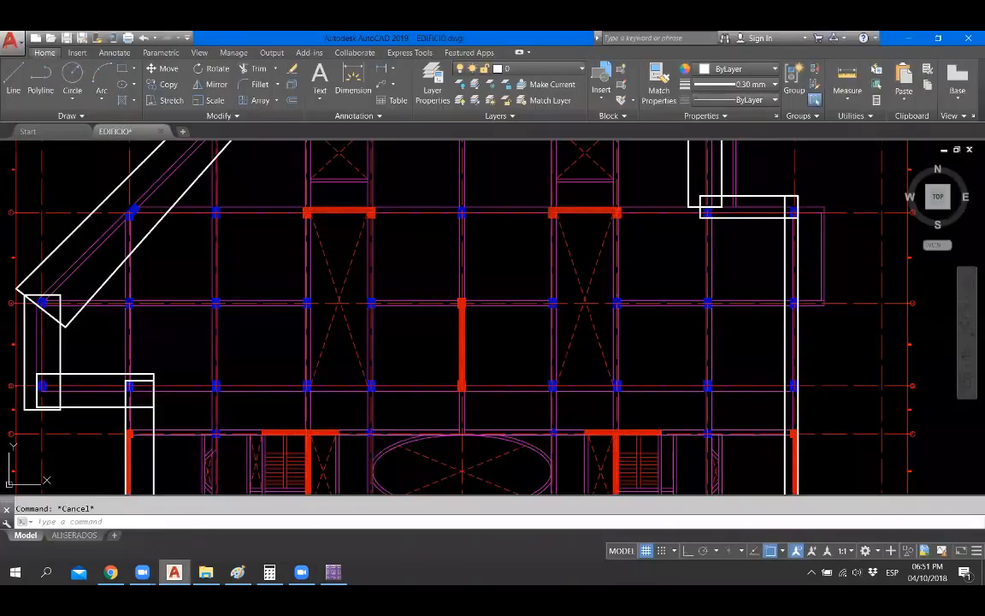
pyautogui.click(174, 572)
pyautogui.click(174, 572)
pyautogui.click(173, 572)
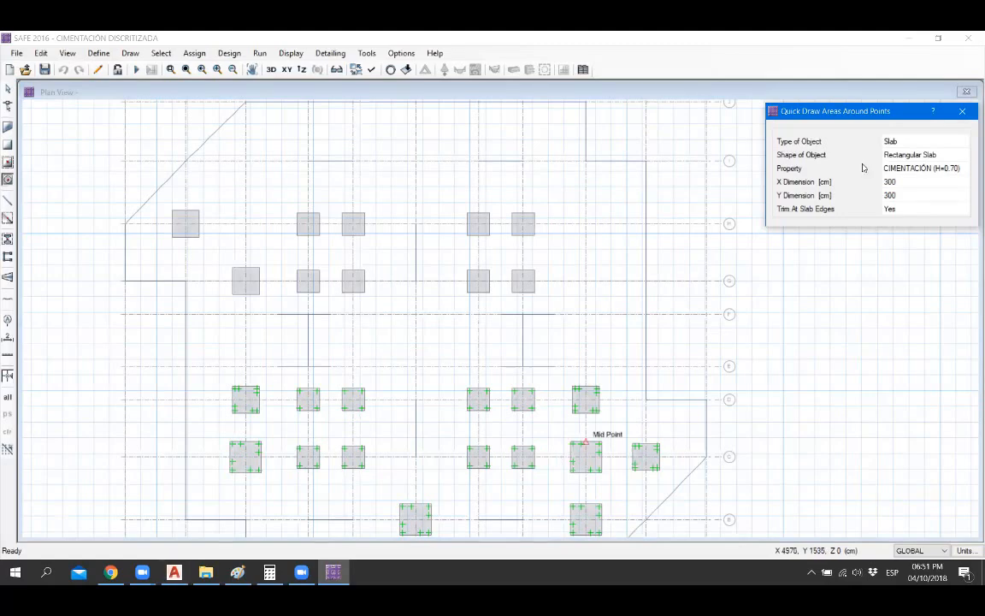
pyautogui.click(924, 181)
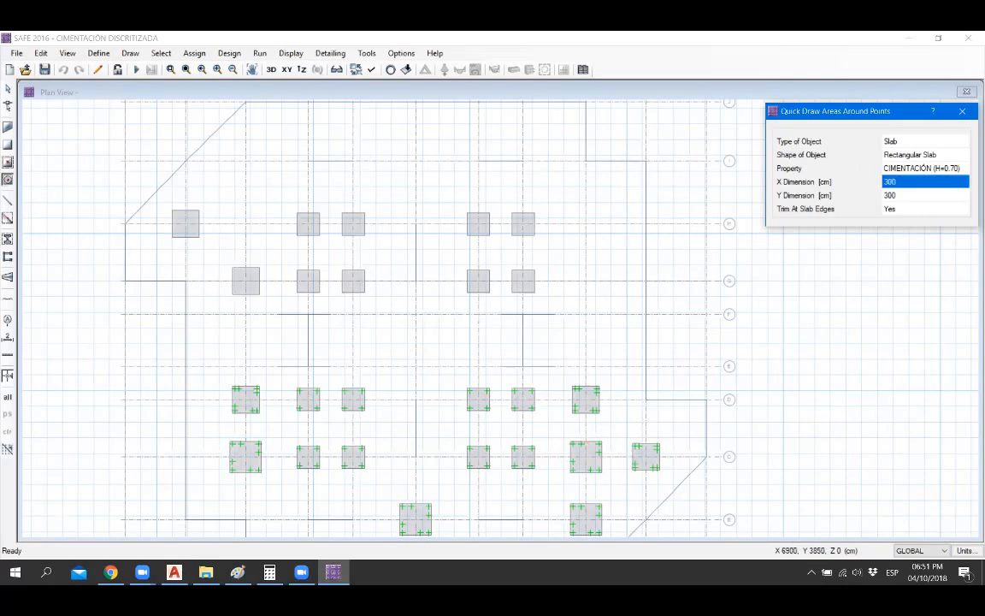
pyautogui.write('350')
pyautogui.press('Return')
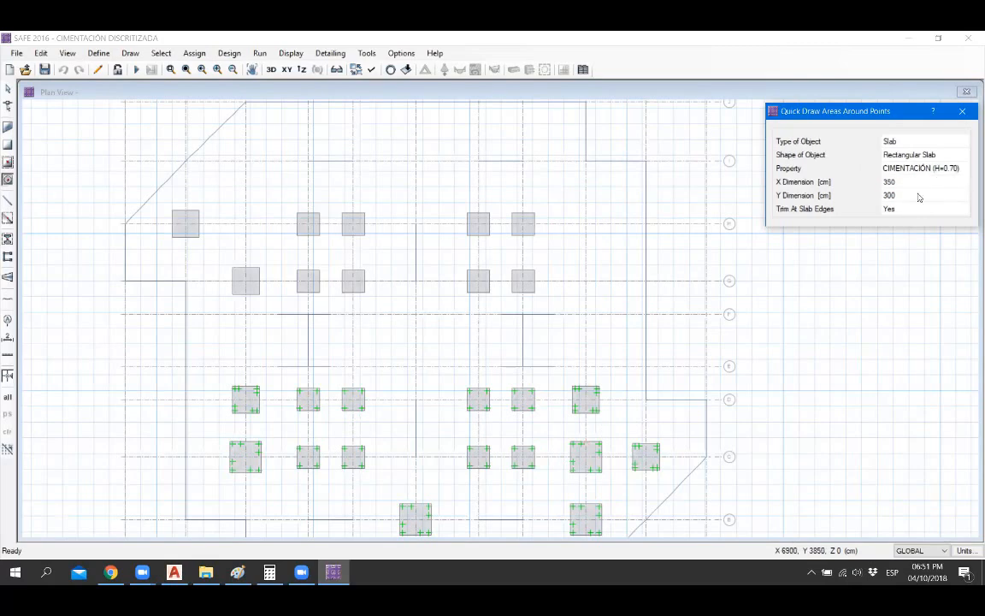
pyautogui.click(932, 192)
pyautogui.write('350')
pyautogui.click(915, 180)
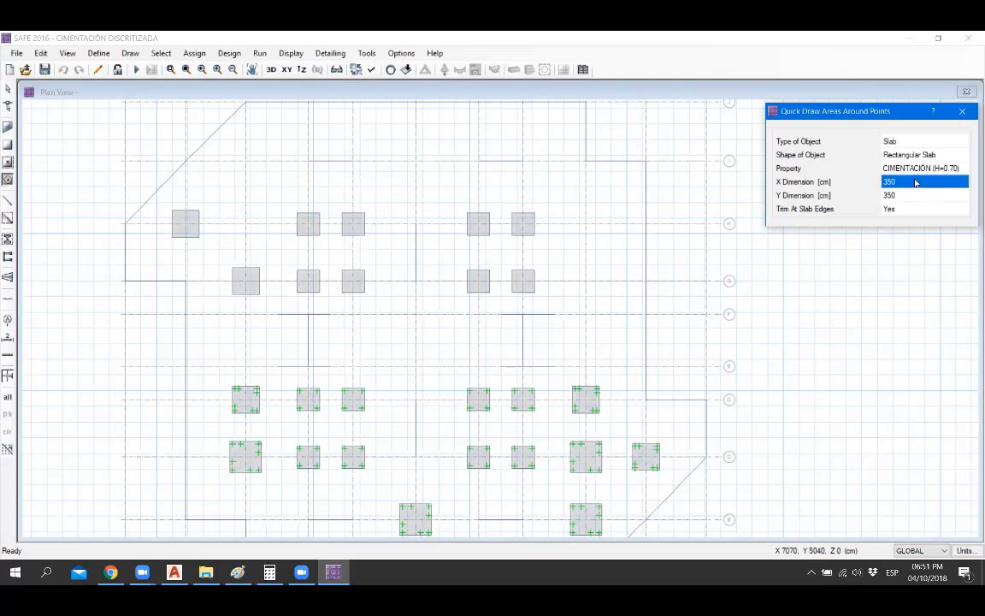
pyautogui.click(241, 227)
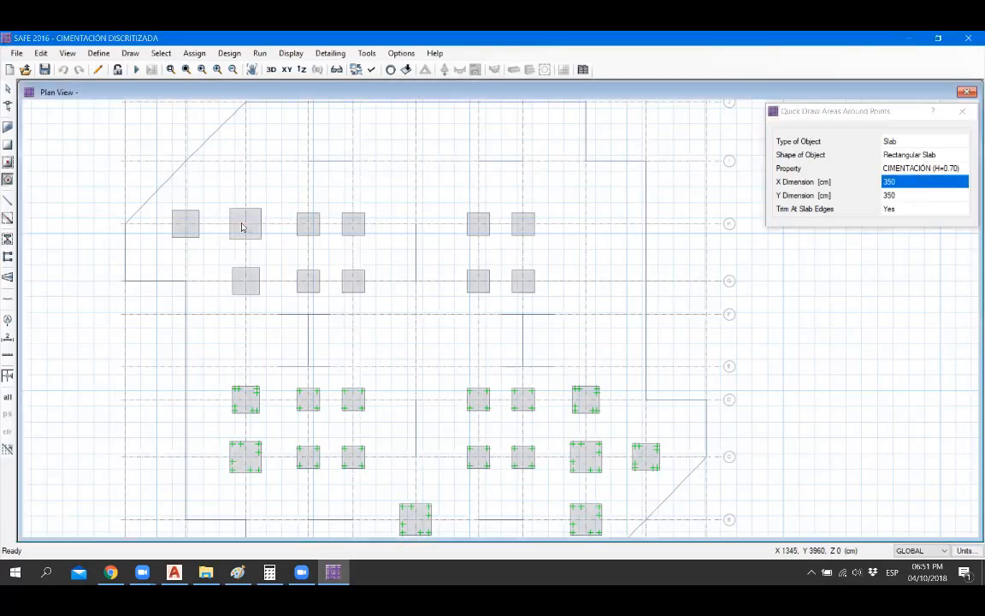
pyautogui.click(246, 161)
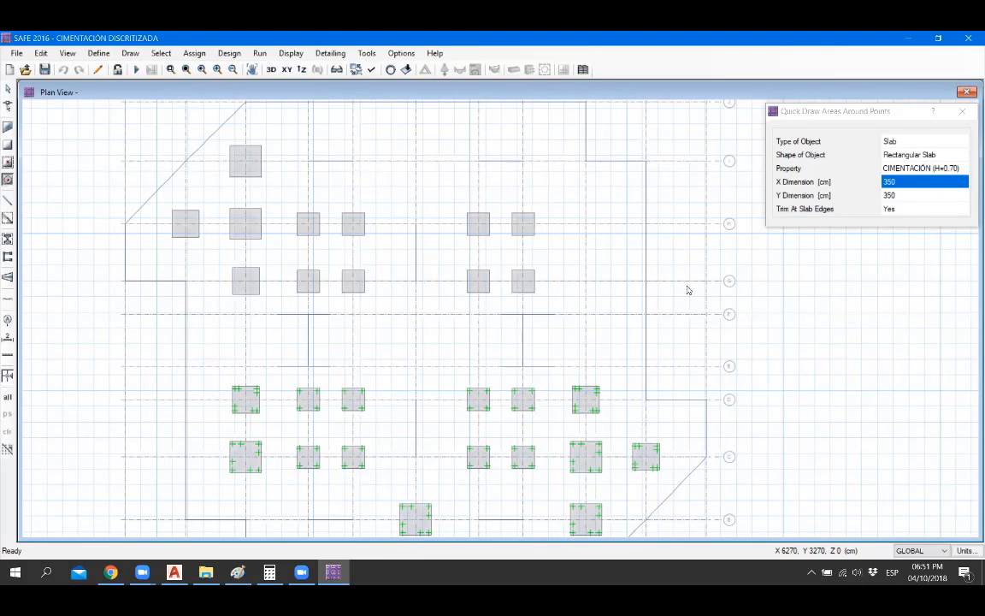
pyautogui.click(587, 225)
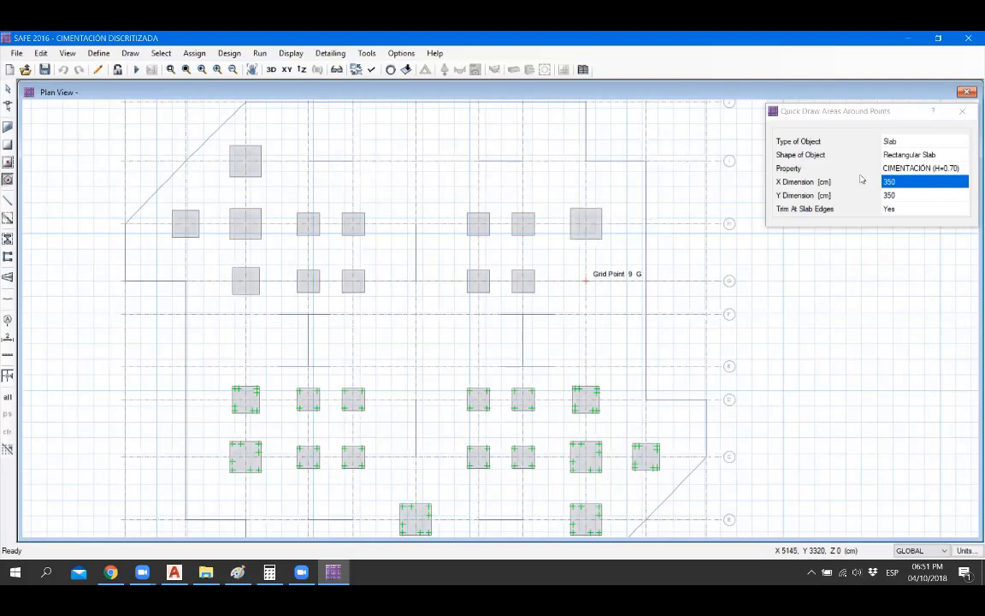
# Step: Place a 300 by 300 cm slab footing at grid intersection 9-G and end the area drawing
pyautogui.click(907, 196)
pyautogui.write('30')
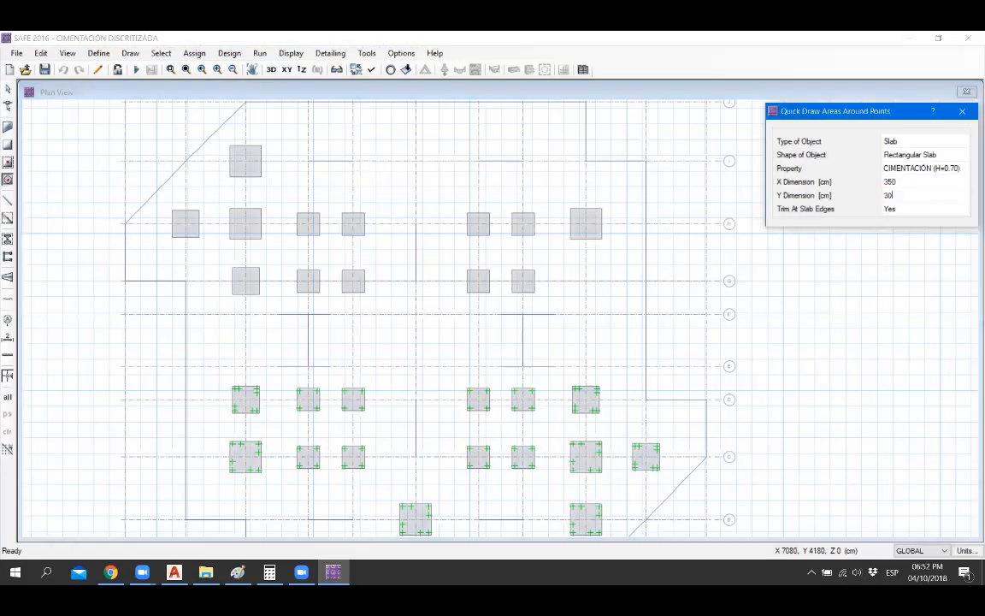
pyautogui.write('0')
pyautogui.click(911, 182)
pyautogui.write('300')
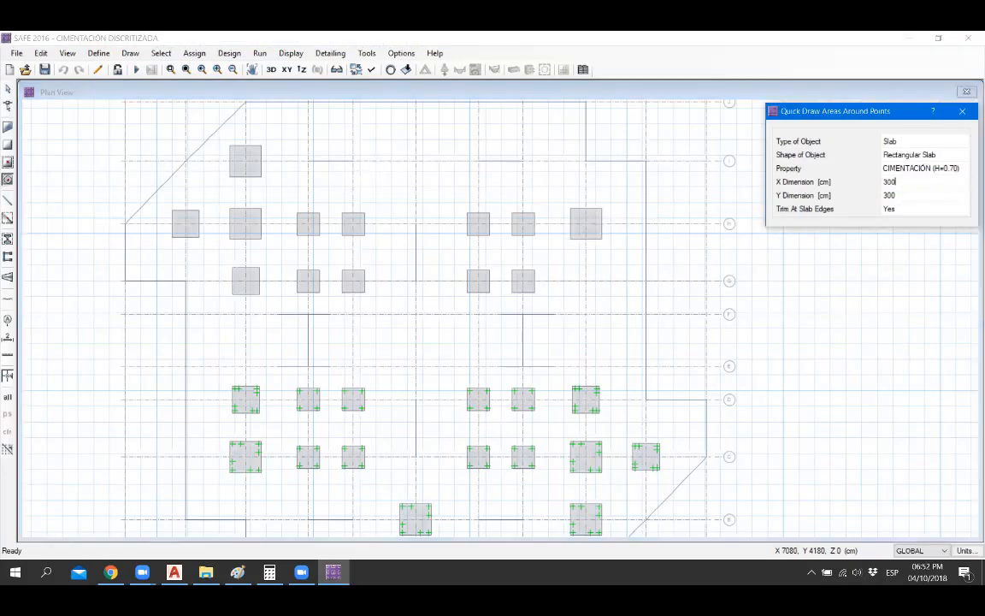
pyautogui.click(858, 198)
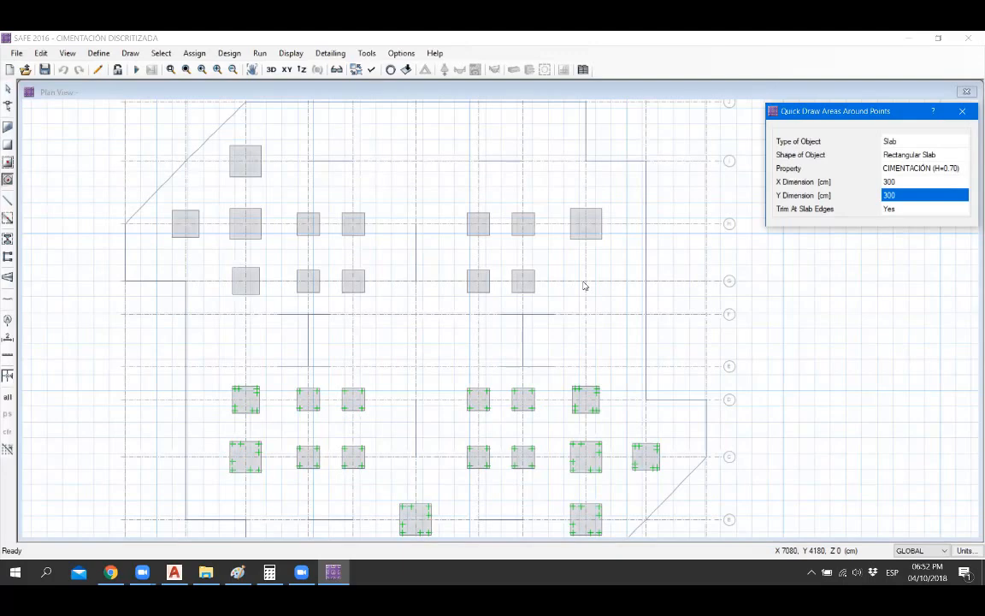
pyautogui.click(586, 281)
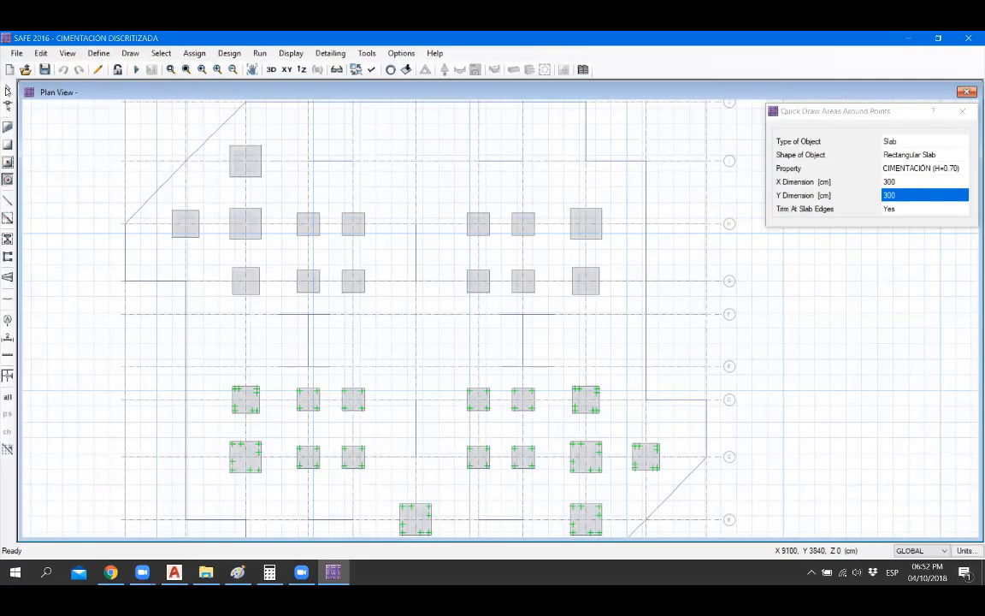
pyautogui.click(7, 89)
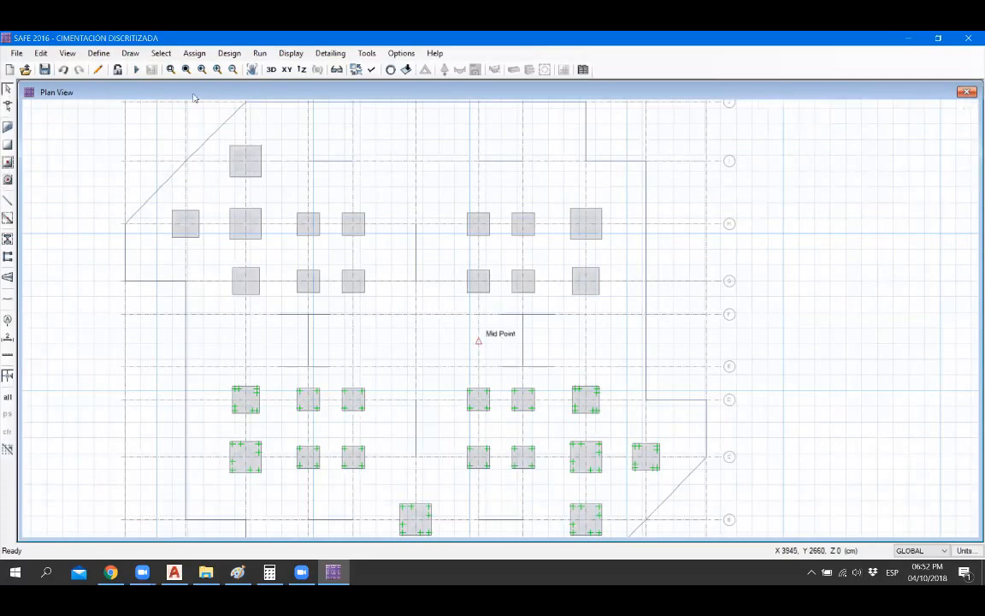
# Step: Save the model and select all the footing slabs by their slab property
pyautogui.click(186, 70)
pyautogui.click(39, 70)
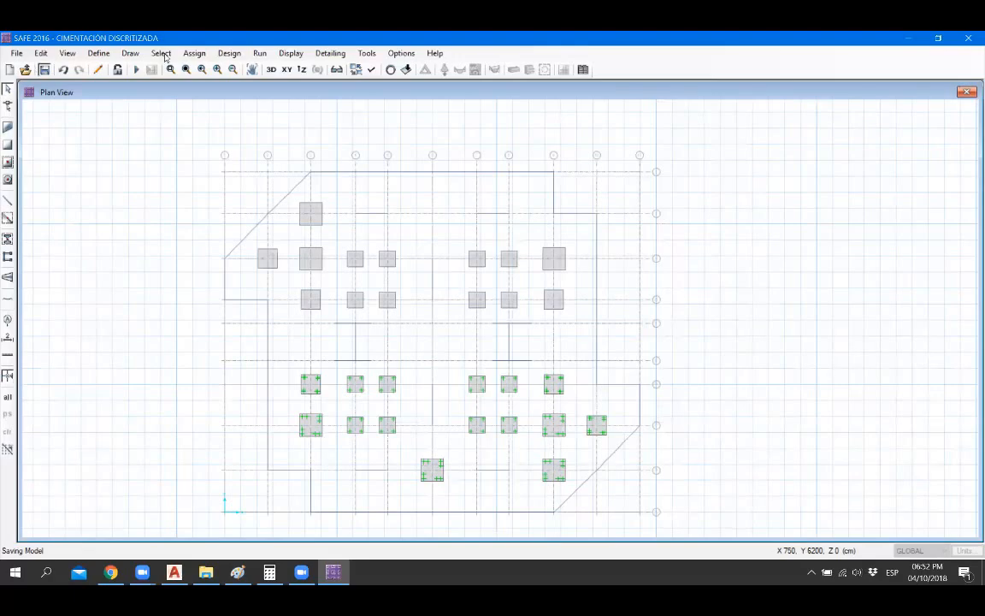
pyautogui.click(160, 53)
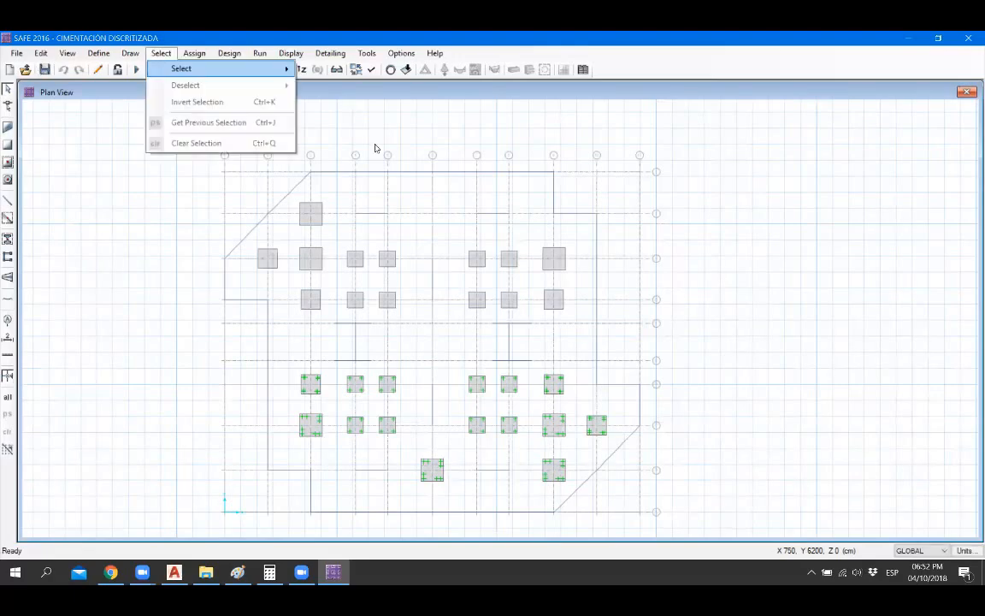
pyautogui.moveTo(427, 140)
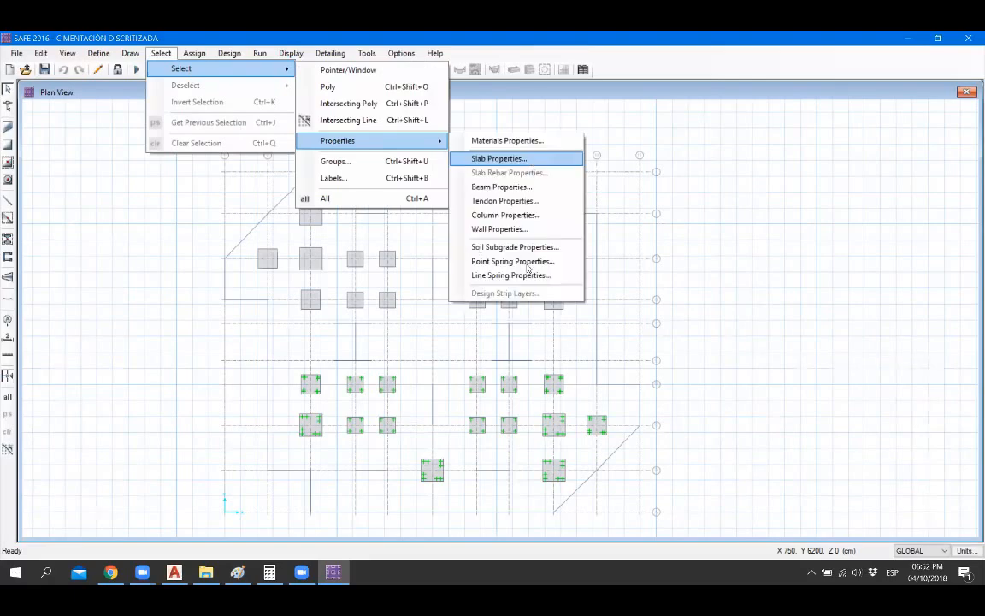
pyautogui.click(484, 158)
pyautogui.click(558, 335)
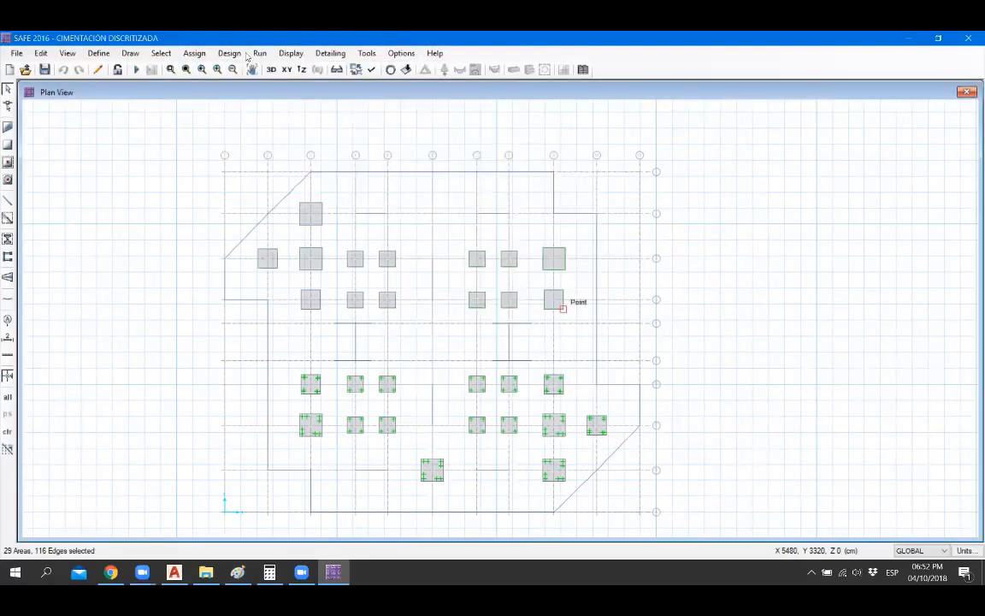
# Step: Assign the SOIL1 soil subgrade property to the selected footing slabs
pyautogui.click(194, 53)
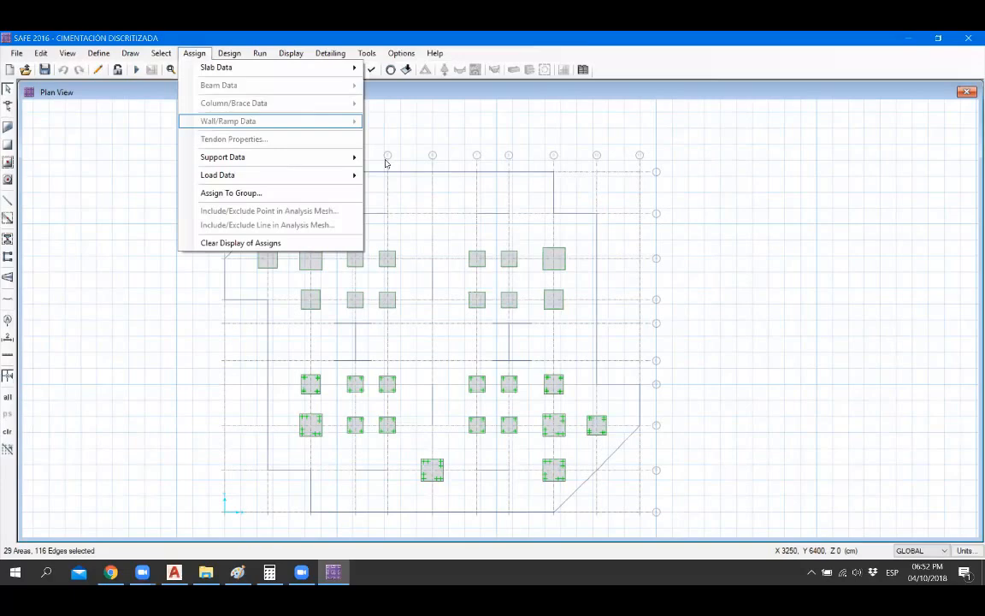
pyautogui.moveTo(342, 157)
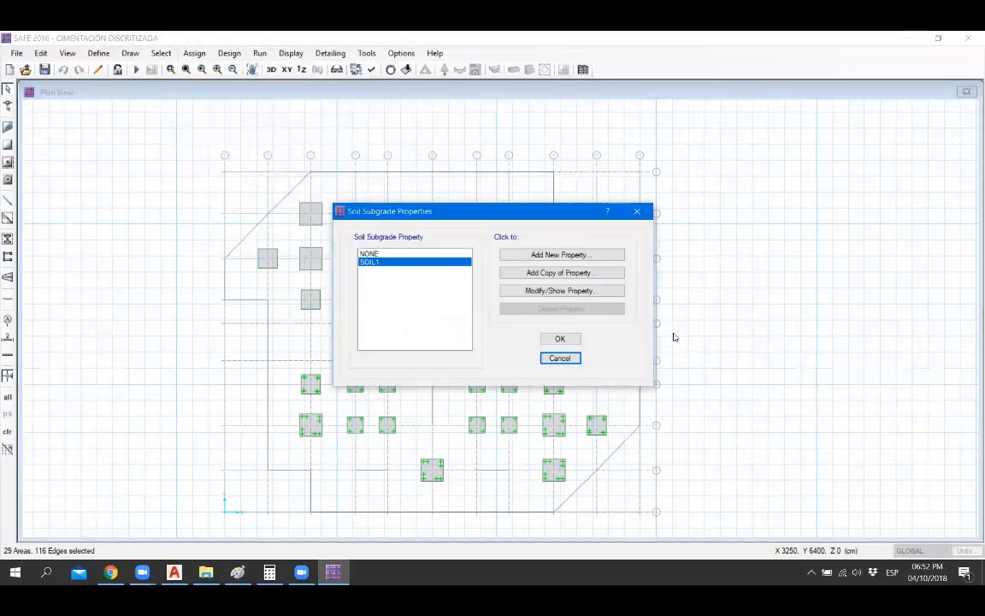
pyautogui.click(560, 338)
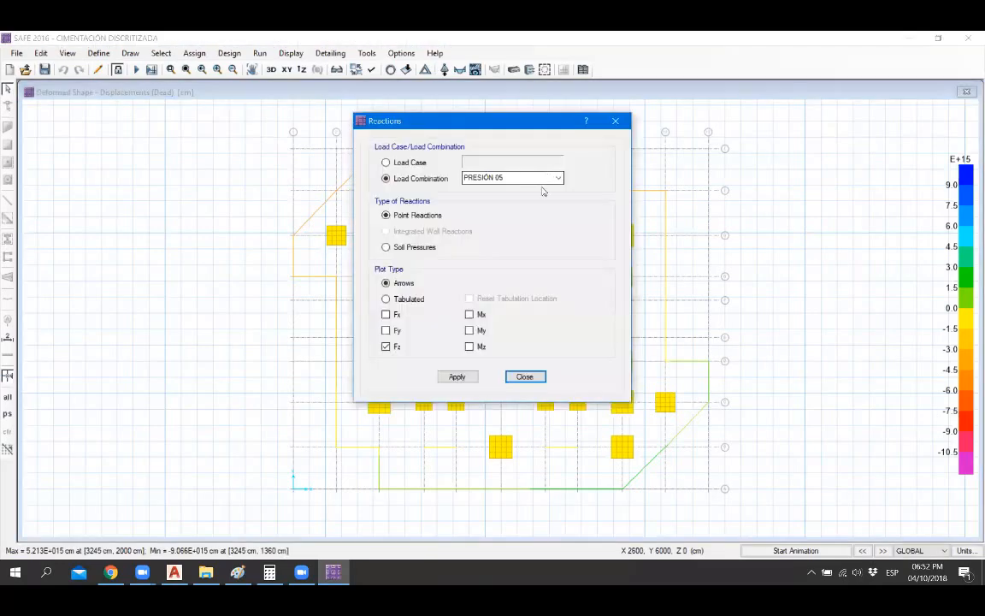
# Step: Plot the soil pressures for load combination PRESIÓN 01 as contours on the undeformed shape
pyautogui.press('Up')
pyautogui.press('Up')
pyautogui.press('Up')
pyautogui.press('Up')
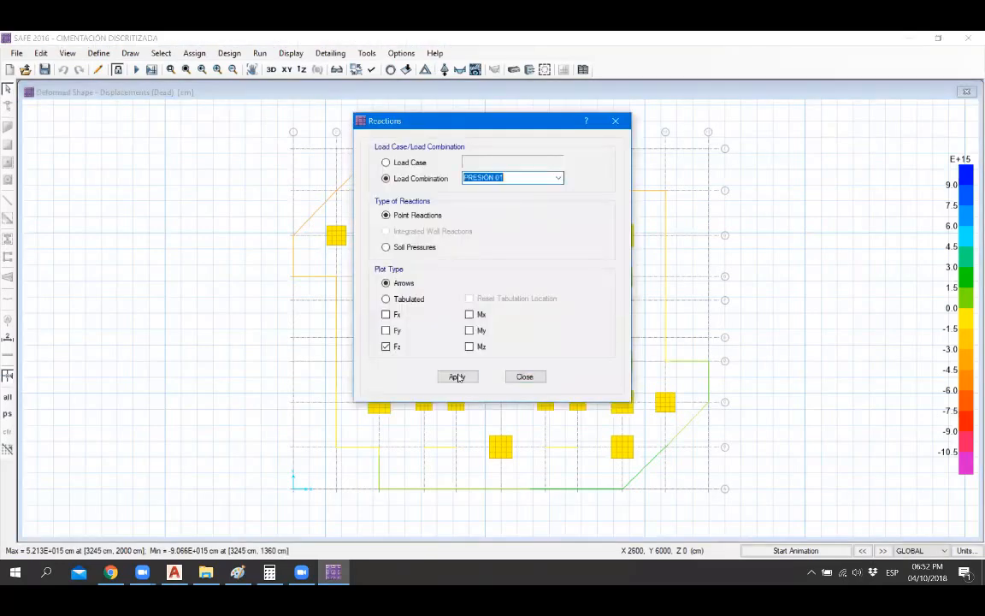
pyautogui.click(456, 375)
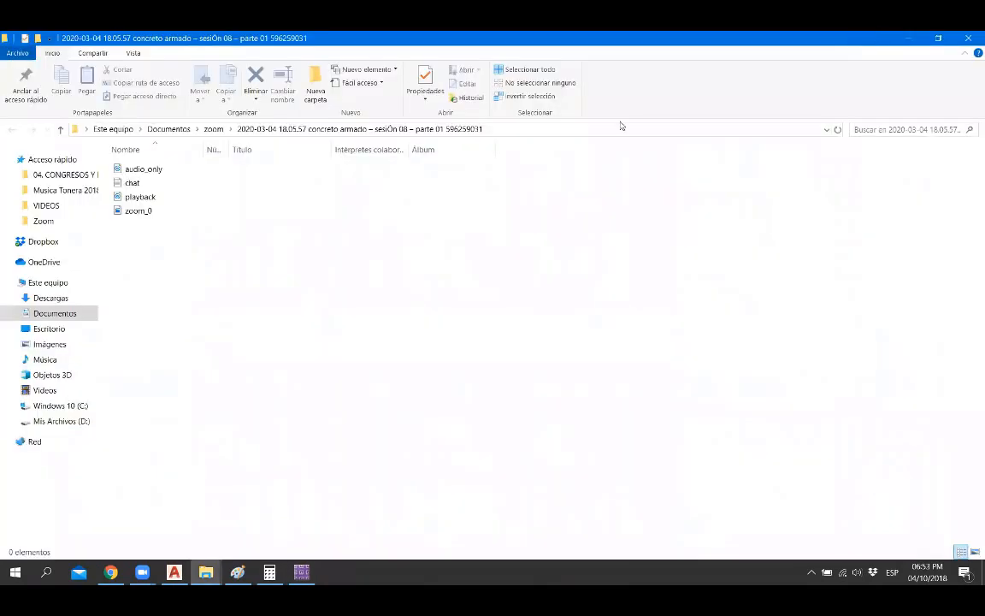
pyautogui.hotkey('alt', 'Tab')
pyautogui.press('Return')
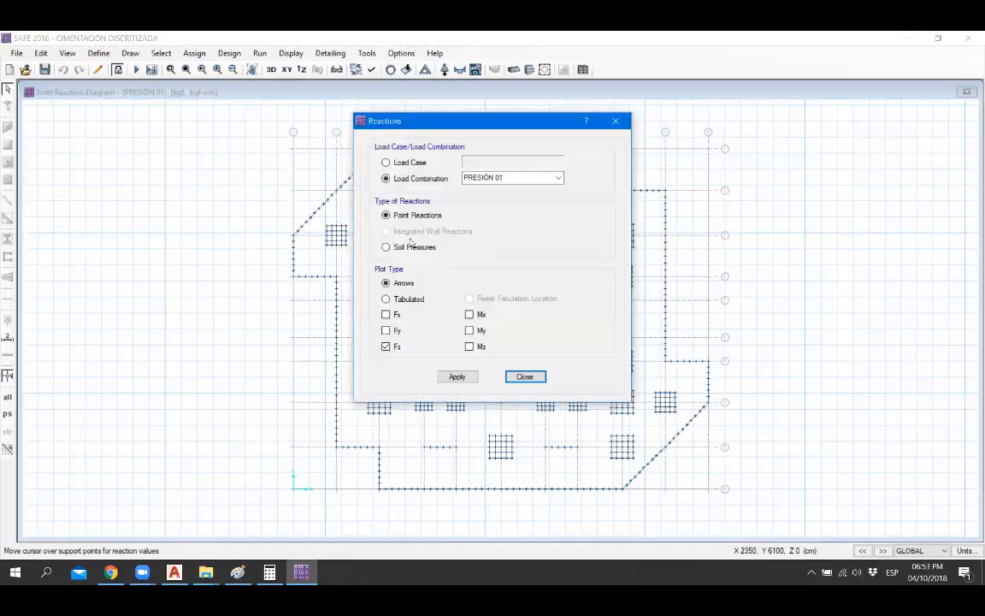
pyautogui.click(409, 248)
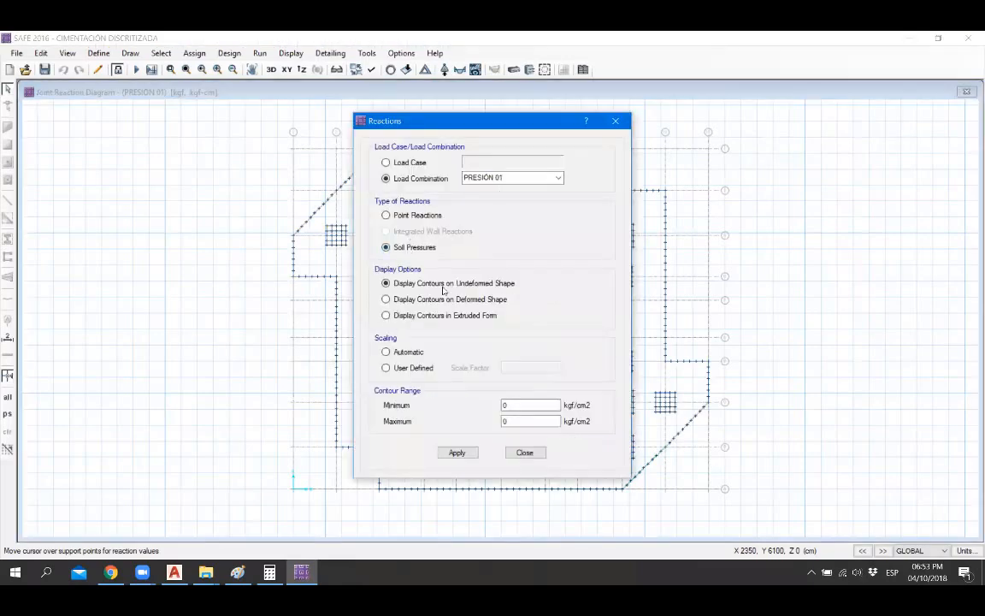
pyautogui.click(460, 453)
pyautogui.press('Escape')
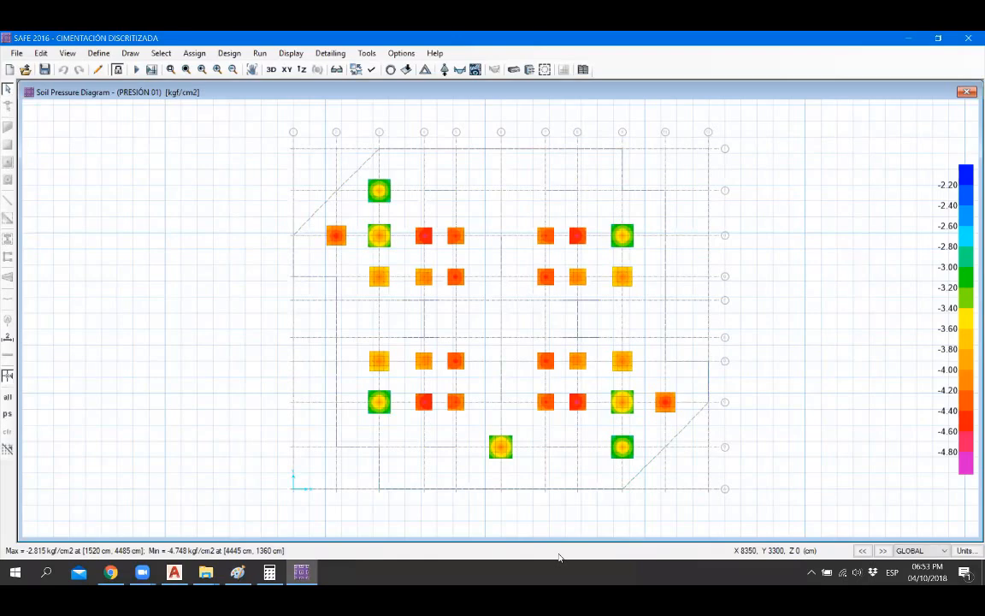
# Step: Compare the footings' peak soil pressures on grid line H with the allowable net stress noted in Paint
pyautogui.click(237, 572)
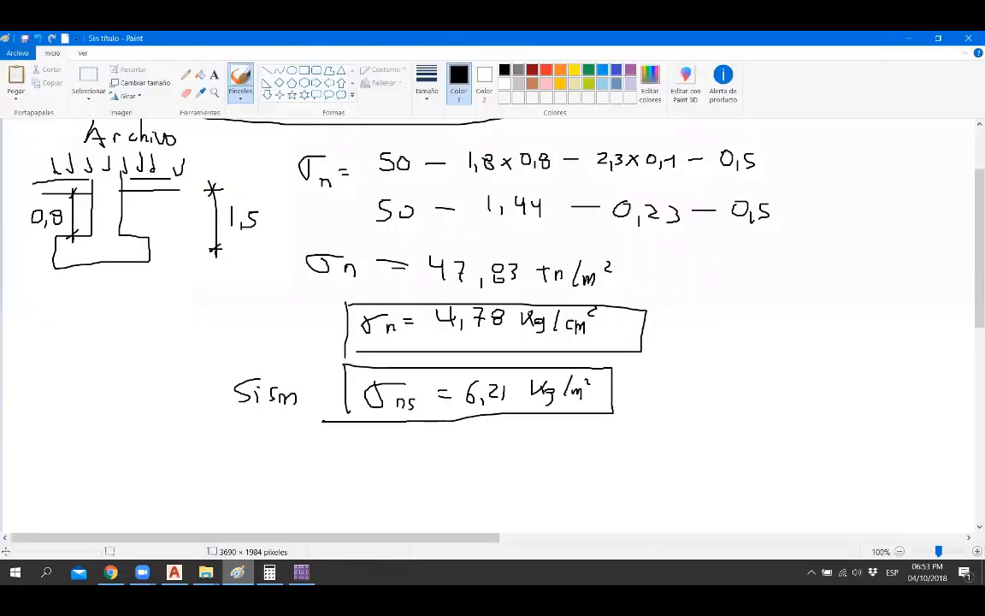
pyautogui.hotkey('alt', 'Tab')
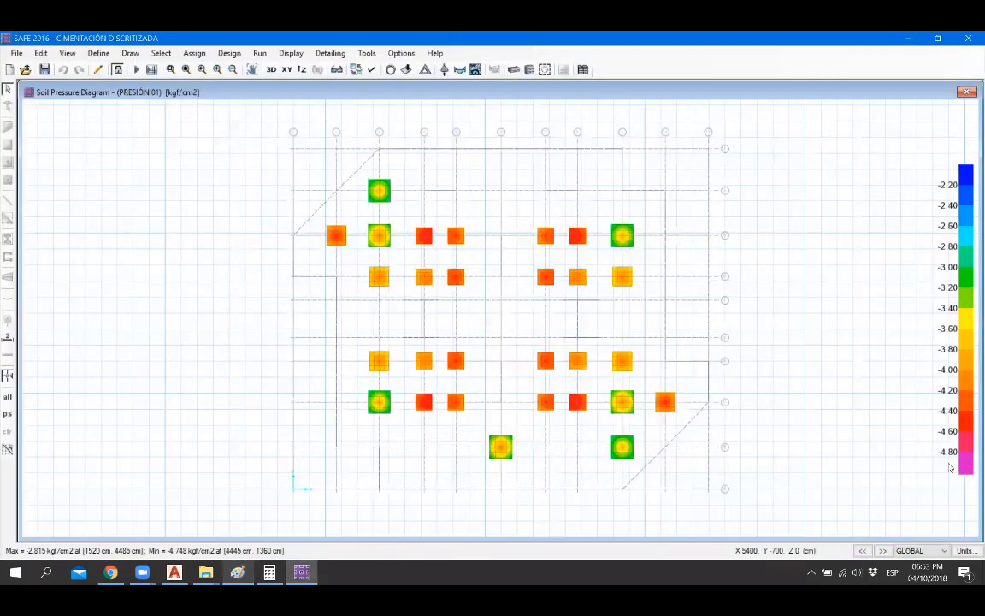
pyautogui.scroll(1, 501, 212)
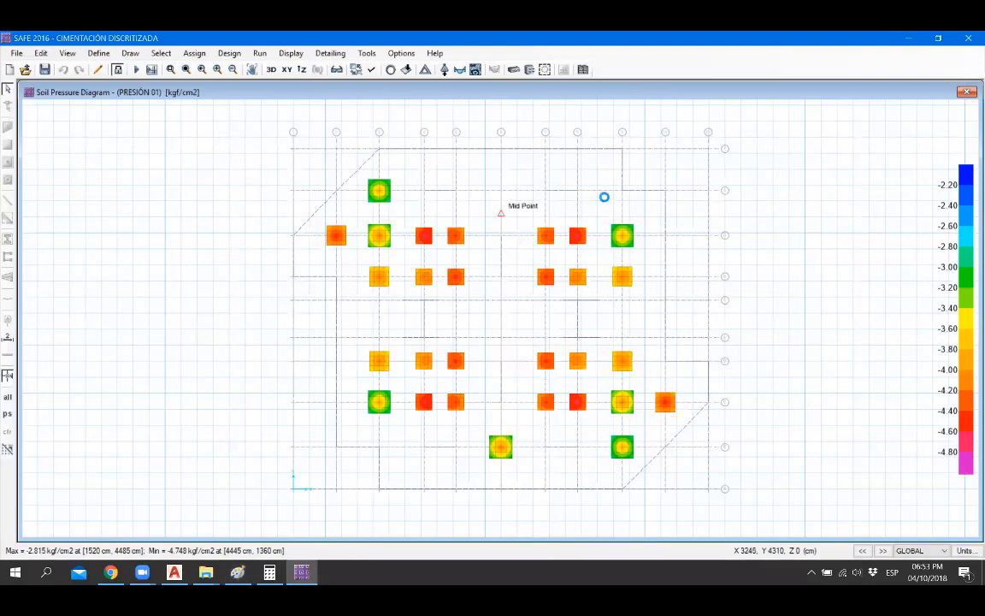
pyautogui.scroll(1, 680, 231)
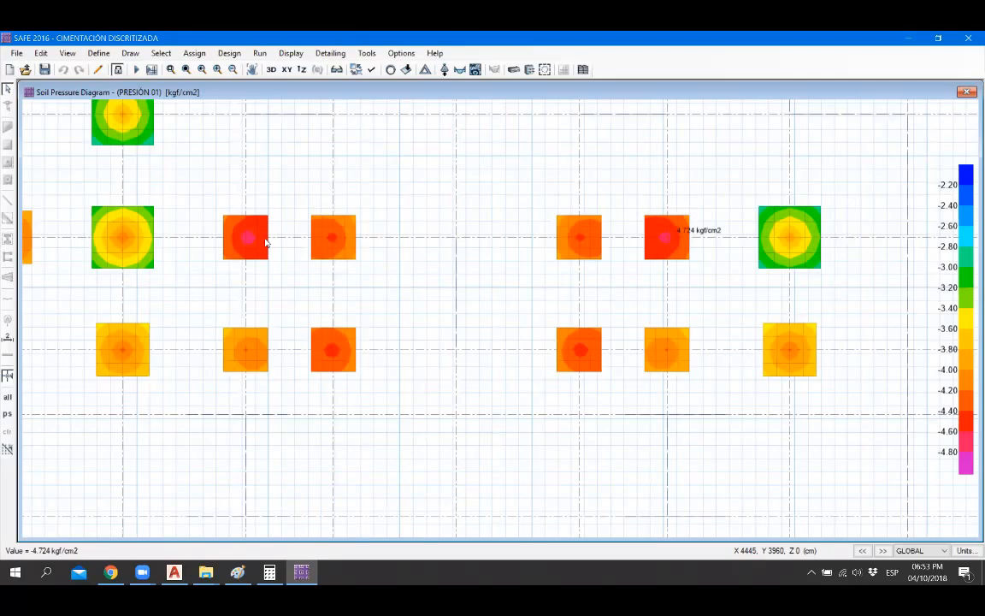
pyautogui.moveTo(243, 240)
pyautogui.hotkey('alt', 'Tab')
pyautogui.hotkey('alt', 'Tab')
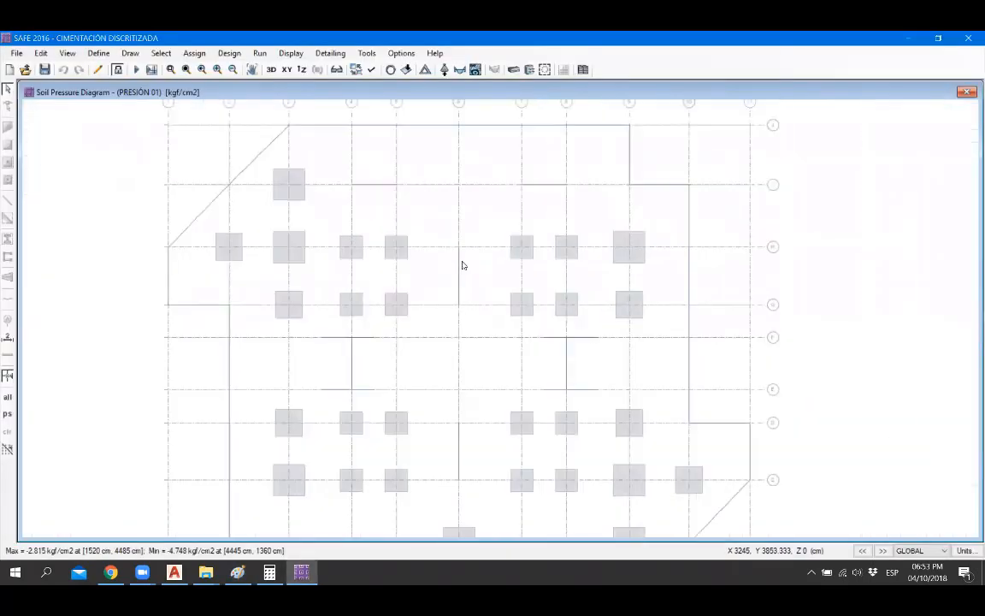
# Step: Examine the soil pressure contours of the isolated footings across the whole plan
pyautogui.scroll(1, 352, 230)
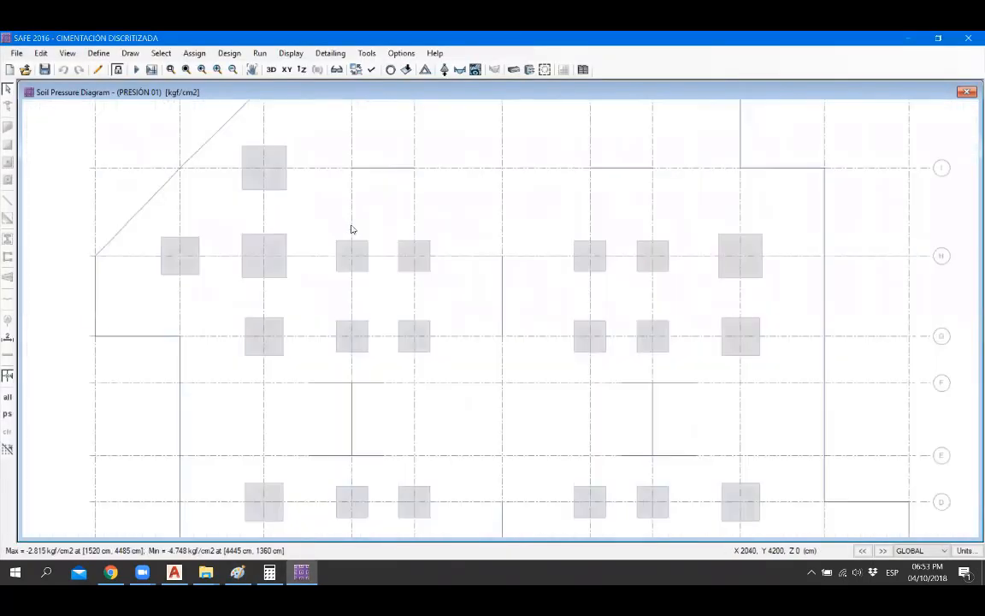
pyautogui.scroll(-2, 468, 231)
pyautogui.scroll(2, 448, 222)
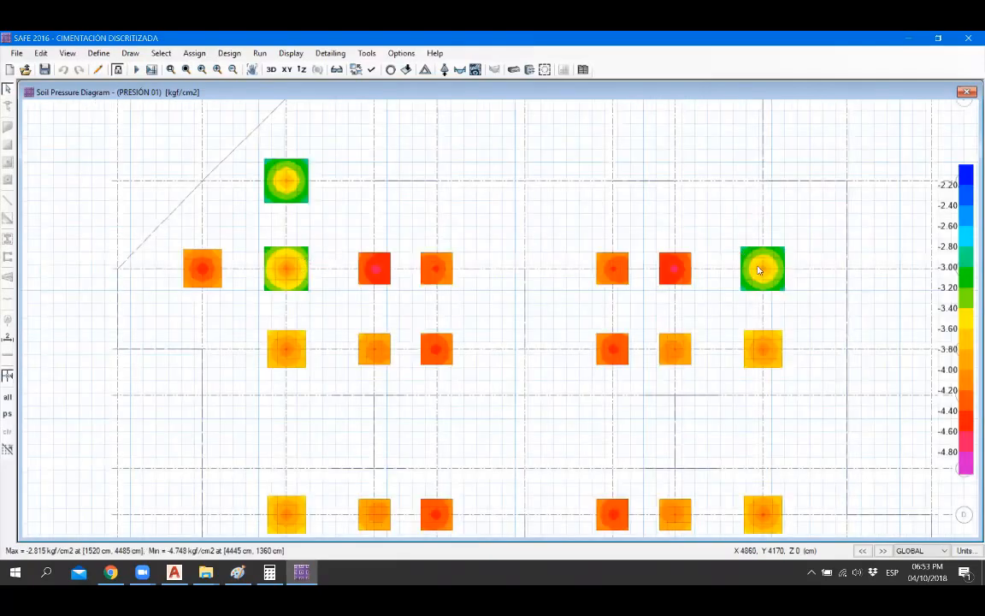
pyautogui.moveTo(766, 269)
pyautogui.scroll(-2, 466, 248)
pyautogui.scroll(1, 480, 351)
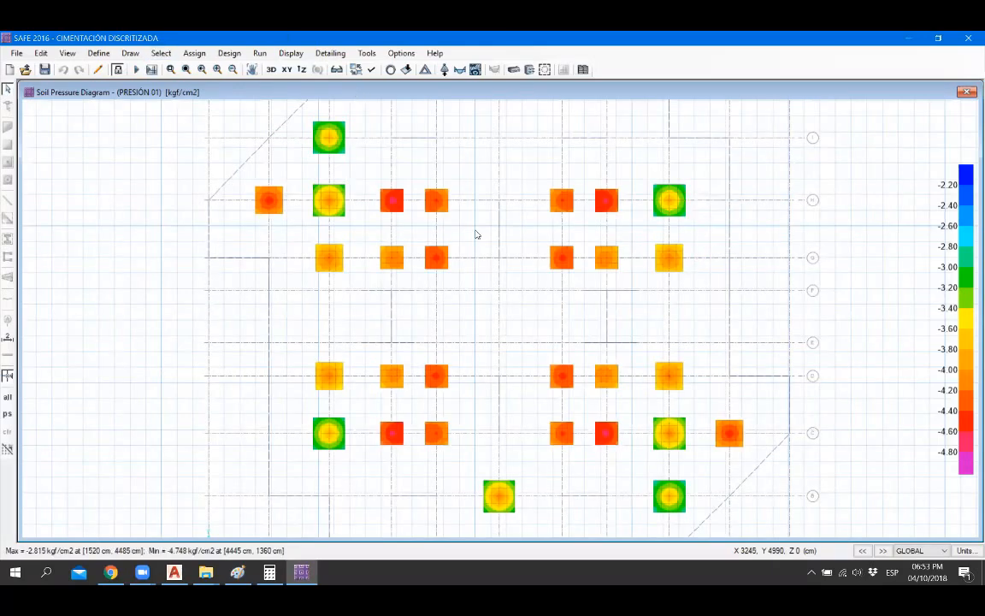
pyautogui.scroll(-1, 505, 334)
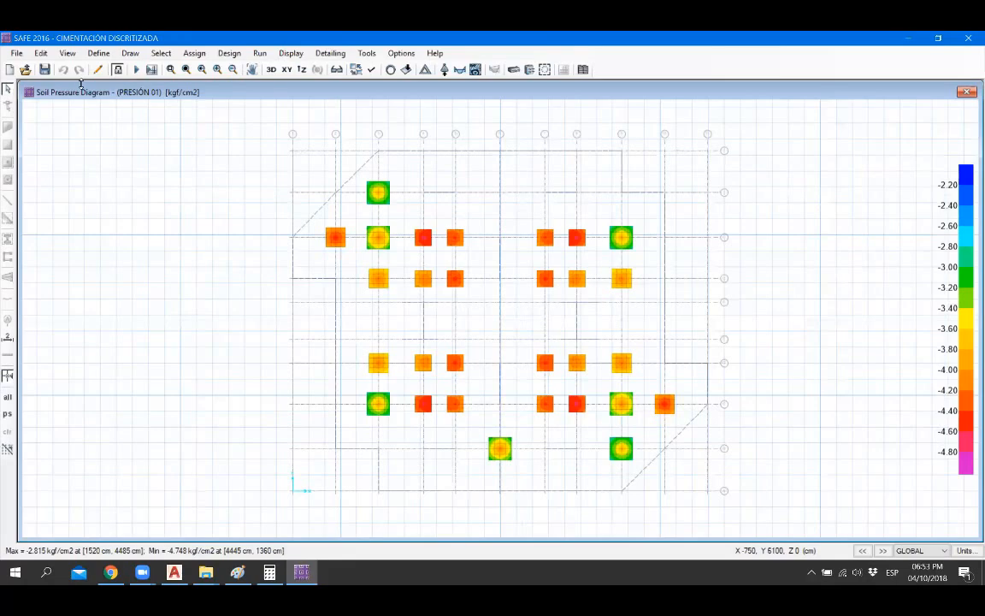
# Step: Unlock the model, deleting its analysis results, and save it
pyautogui.click(116, 69)
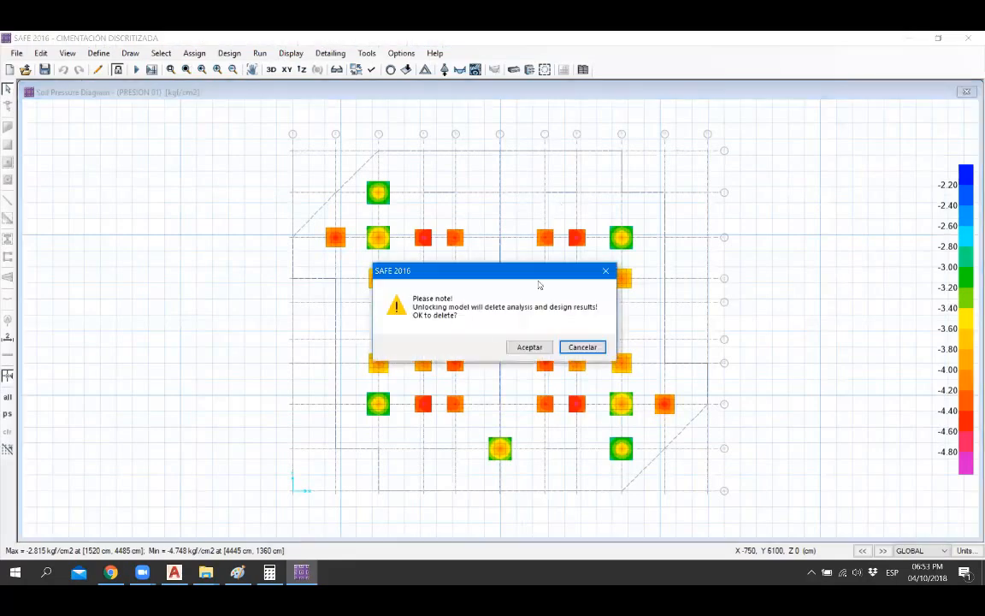
pyautogui.click(528, 346)
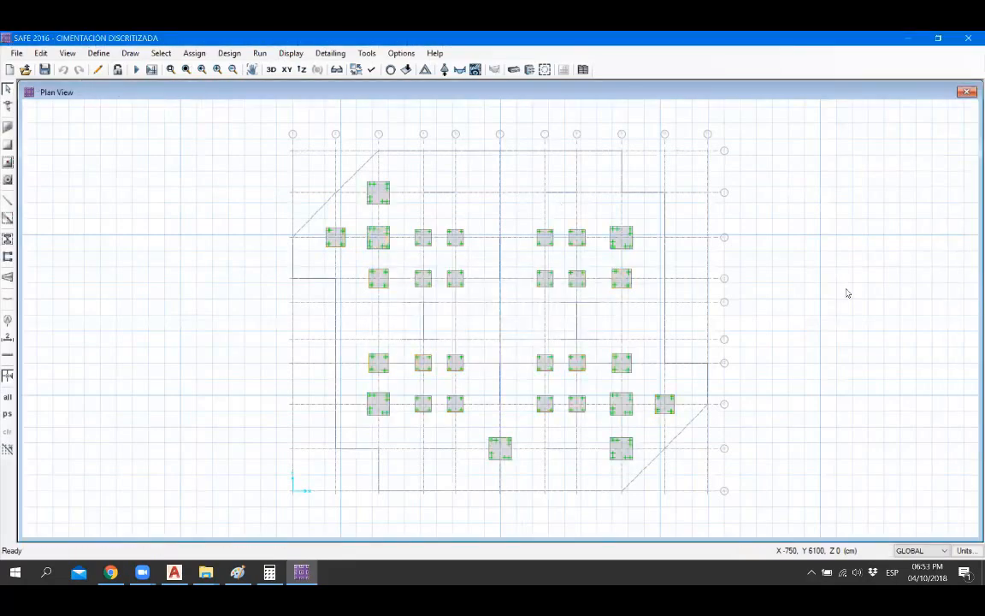
pyautogui.click(45, 69)
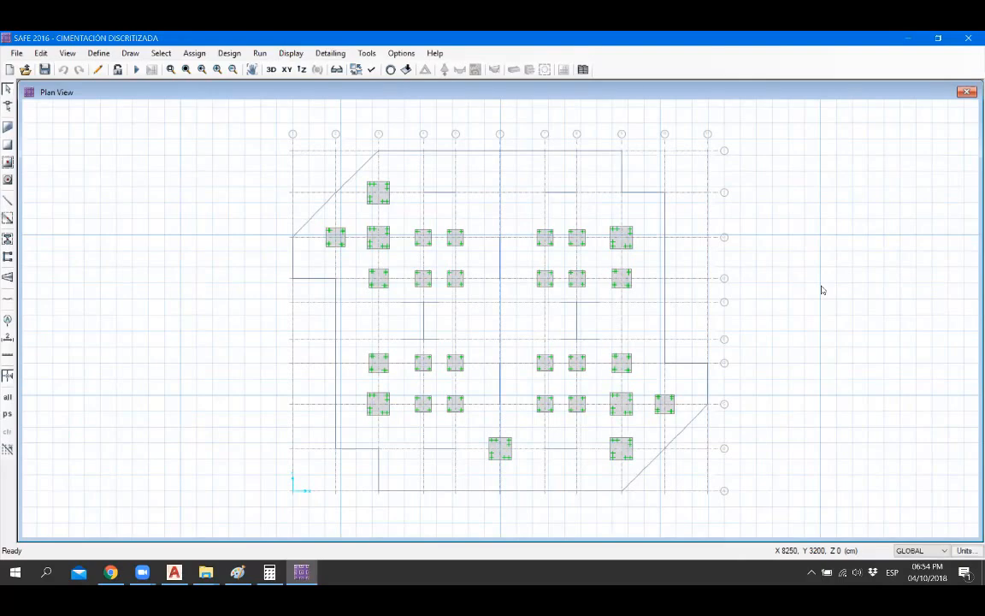
# Step: Check the wall between grid lines 7 and 8 on grid line B against the AutoCAD plan and return to SAFE
pyautogui.scroll(4, 556, 474)
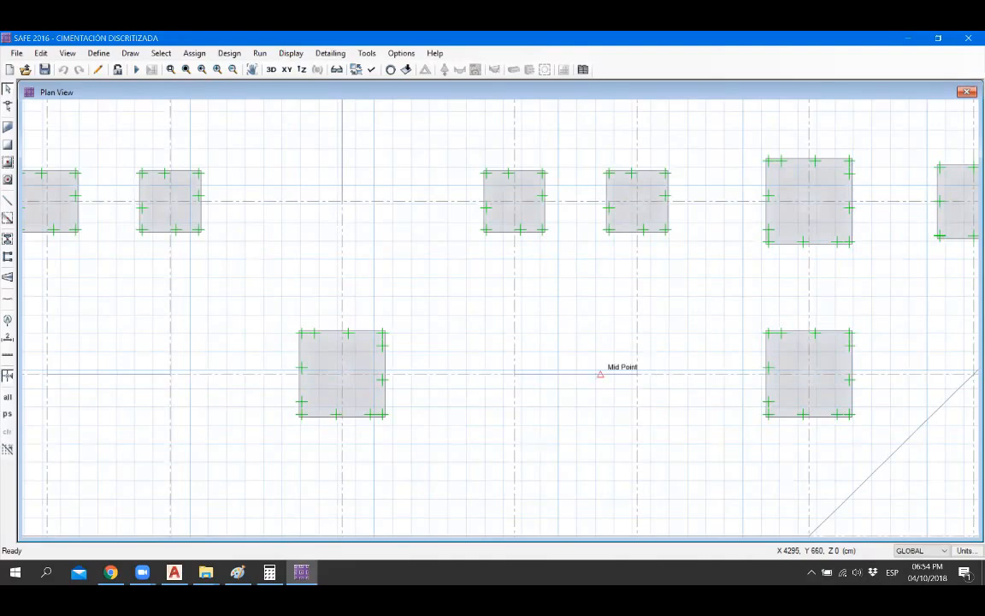
pyautogui.hotkey('alt', 'Tab')
pyautogui.scroll(-5, 532, 312)
pyautogui.scroll(8, 561, 268)
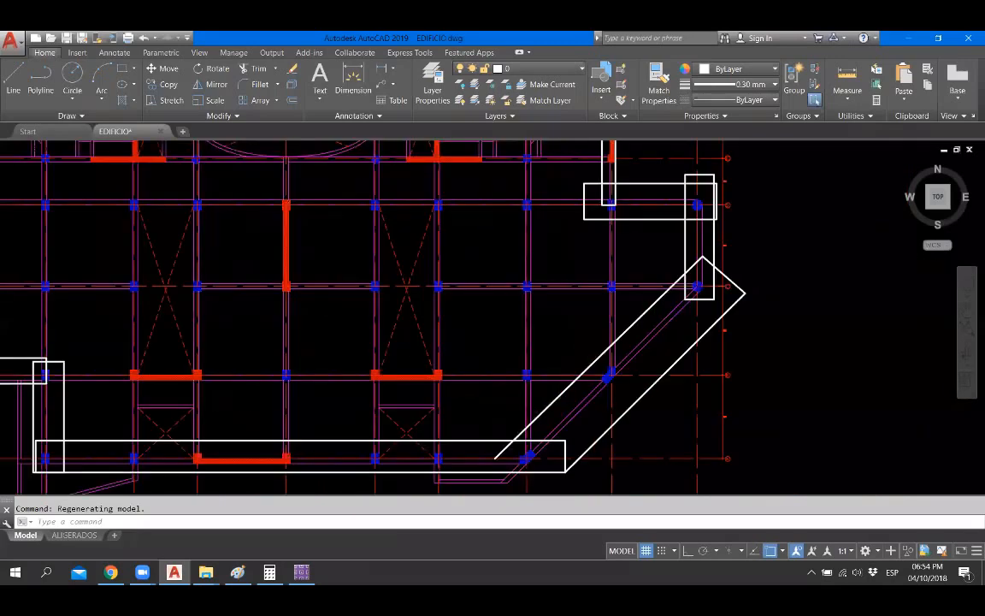
pyautogui.scroll(6, 269, 242)
pyautogui.scroll(-7, 381, 330)
pyautogui.scroll(2, 550, 326)
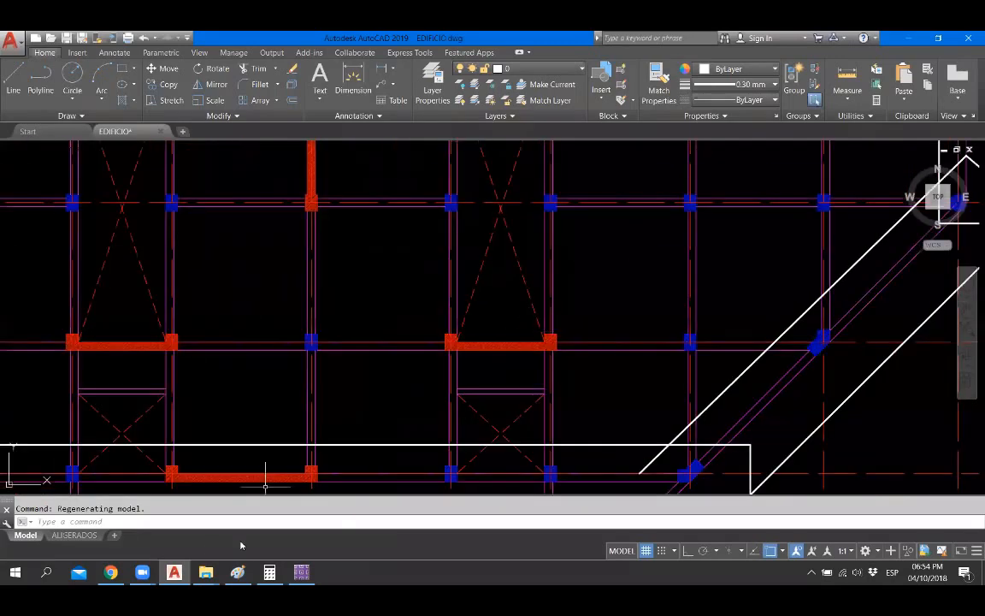
pyautogui.hotkey('alt', 'Tab')
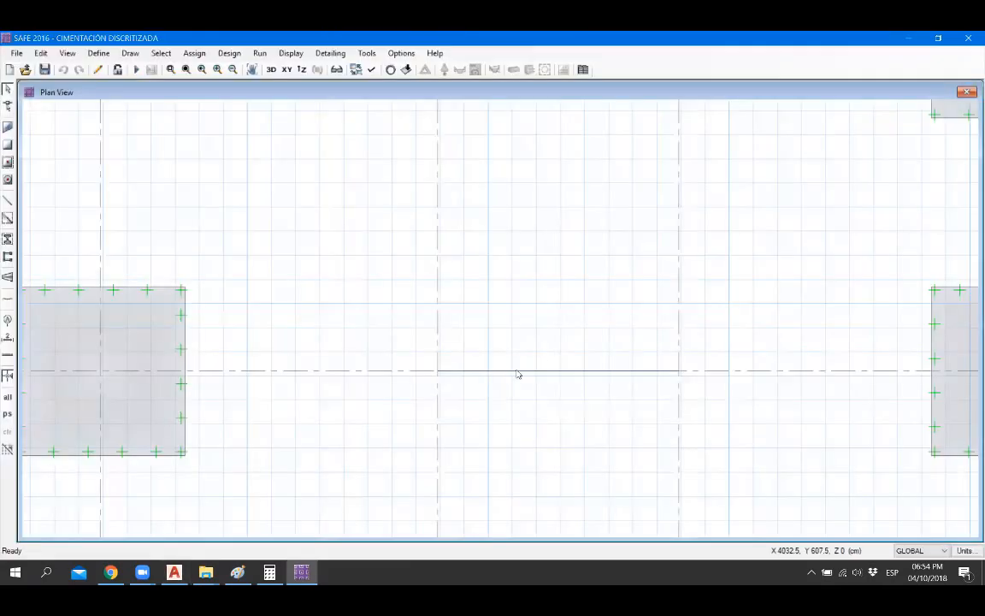
# Step: Inspect the assignments of the first wall line segment on grid line B between grid lines 7 and 8
pyautogui.click(471, 374)
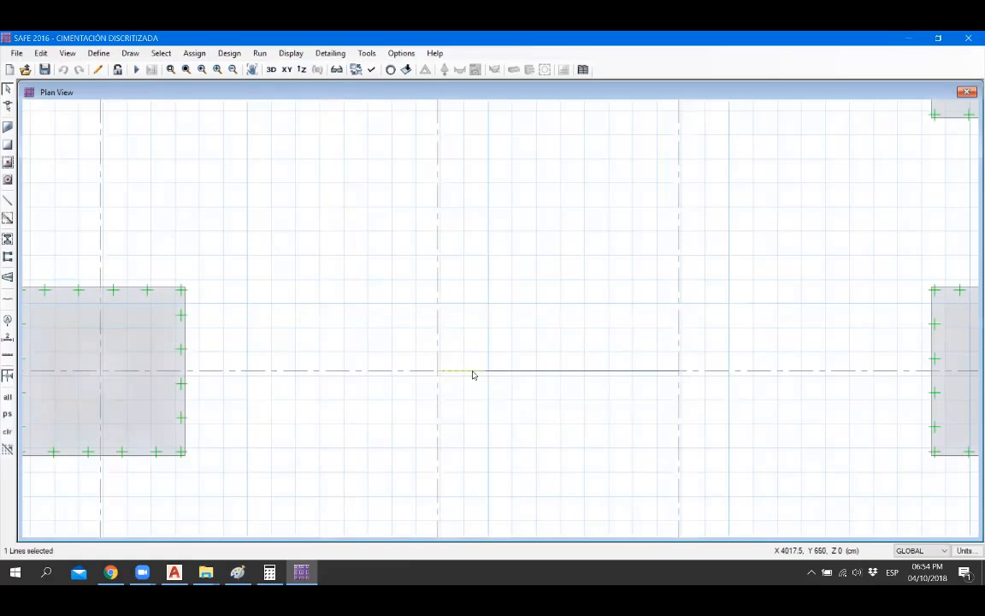
pyautogui.rightClick(473, 374)
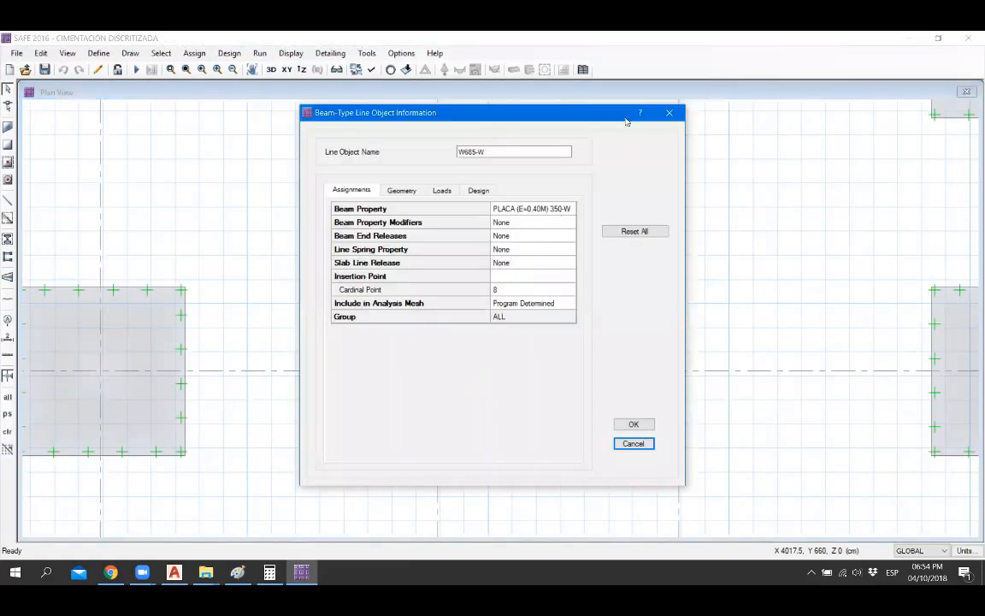
pyautogui.click(669, 113)
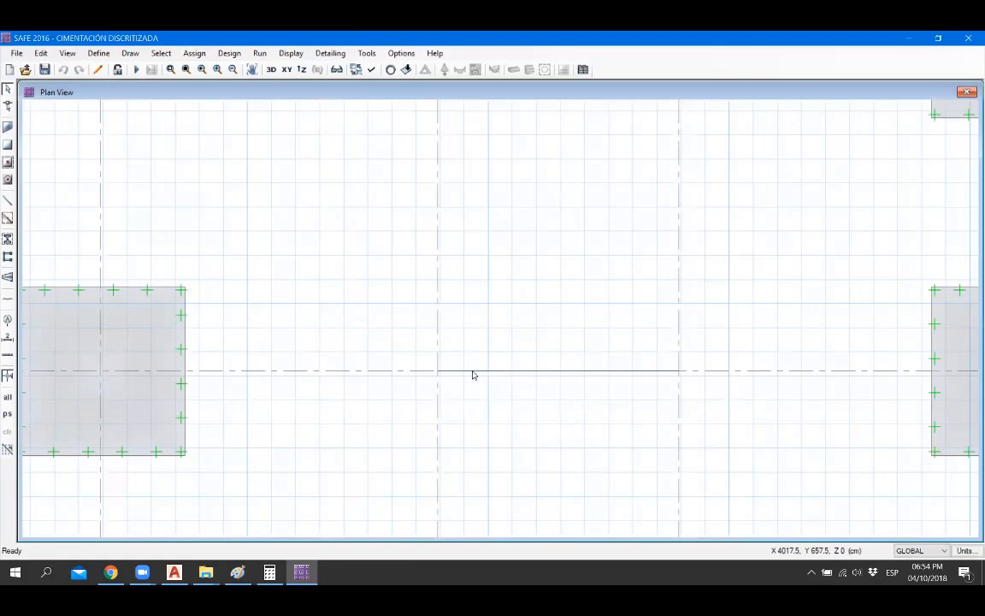
# Step: Delete the wall line segments on grid line B between grid lines 7 and 8
pyautogui.click(473, 374)
pyautogui.click(524, 374)
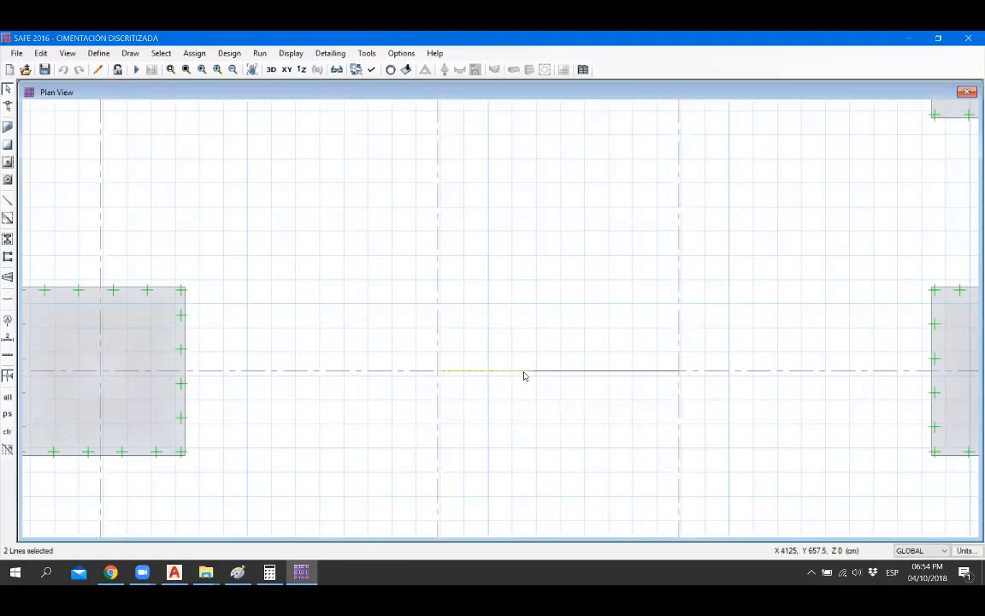
pyautogui.click(573, 374)
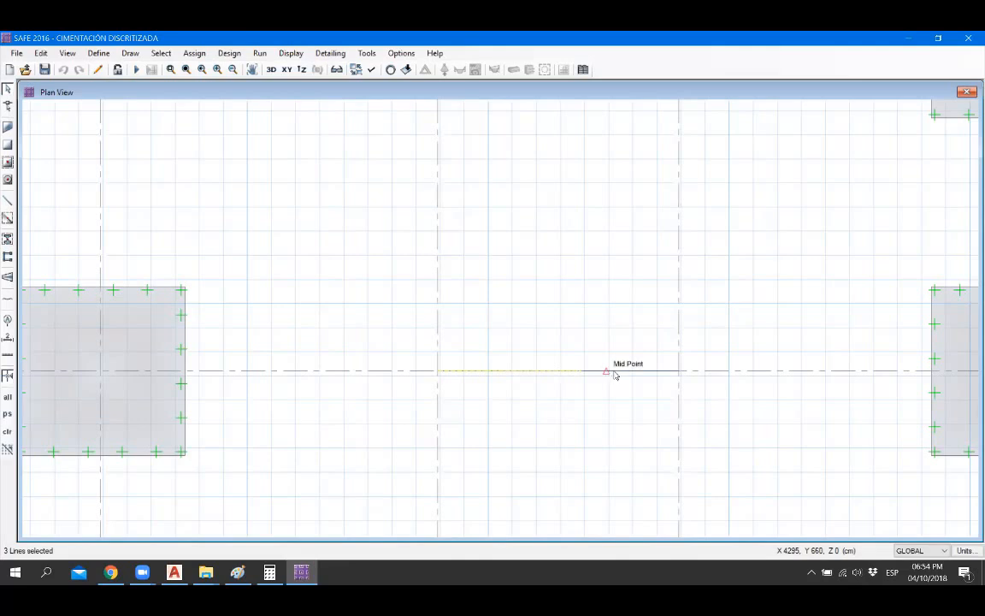
pyautogui.click(623, 374)
pyautogui.press('Delete')
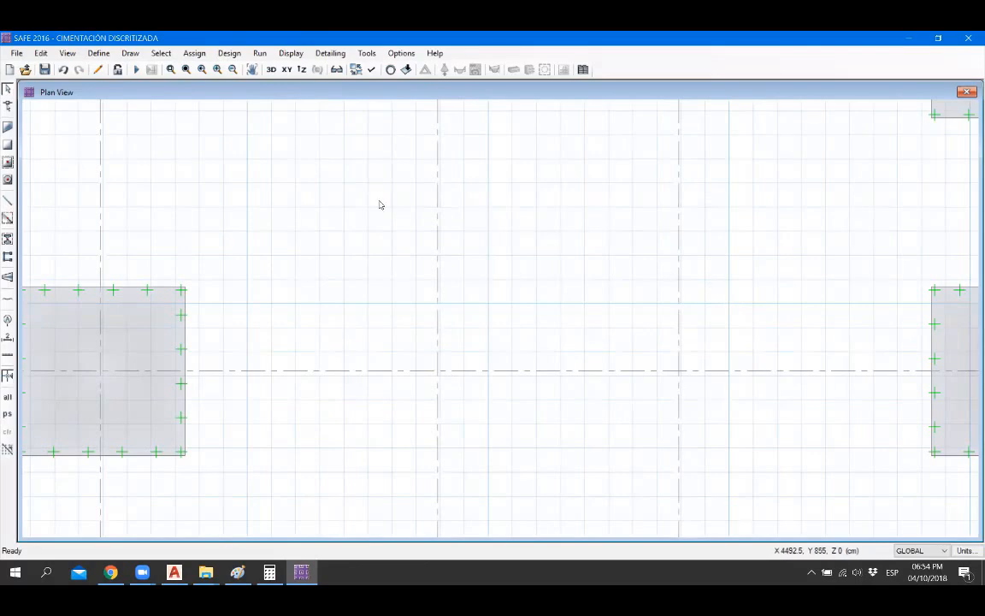
# Step: Place 300 by 300 cm slab footings with property CIMENTACIÓN (H=0.70) at grid intersections 7-B and 8-B
pyautogui.click(8, 178)
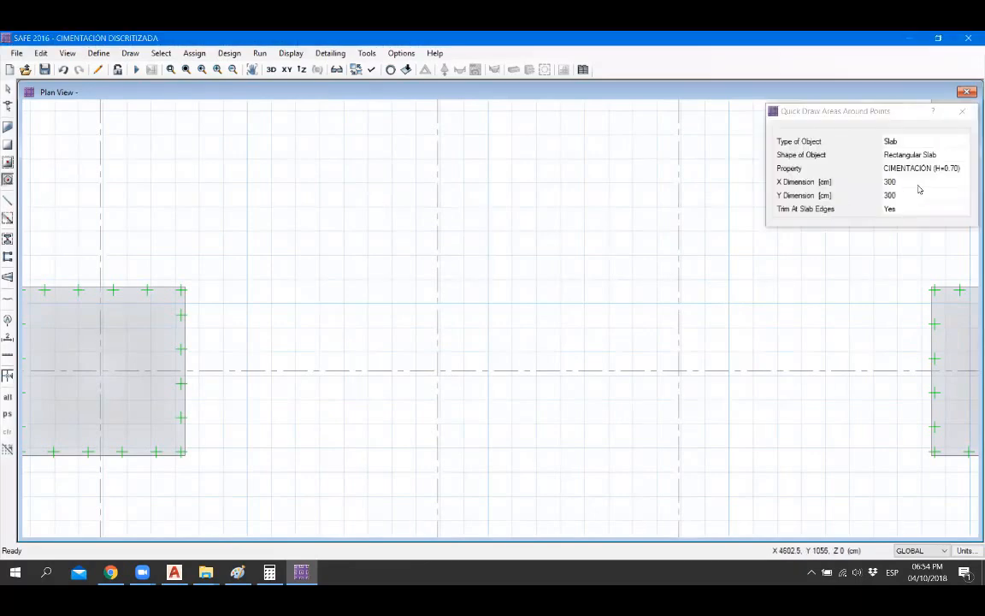
pyautogui.click(441, 379)
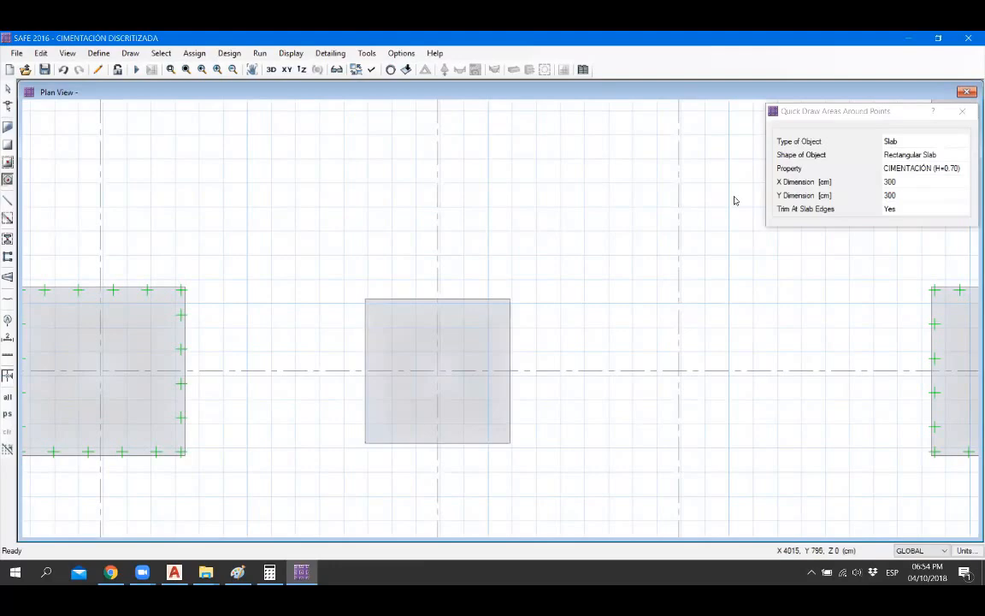
pyautogui.click(681, 374)
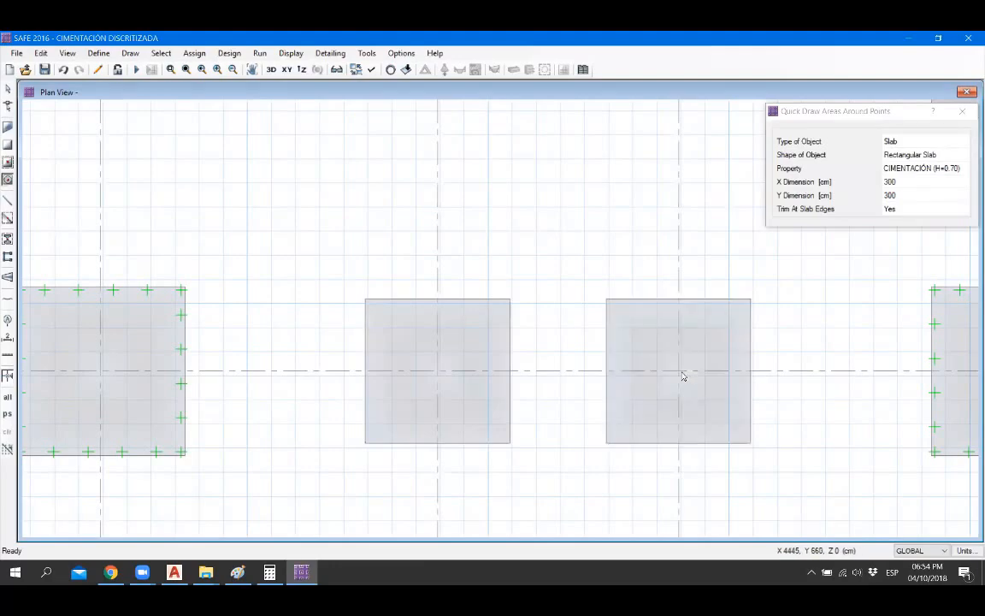
pyautogui.click(962, 112)
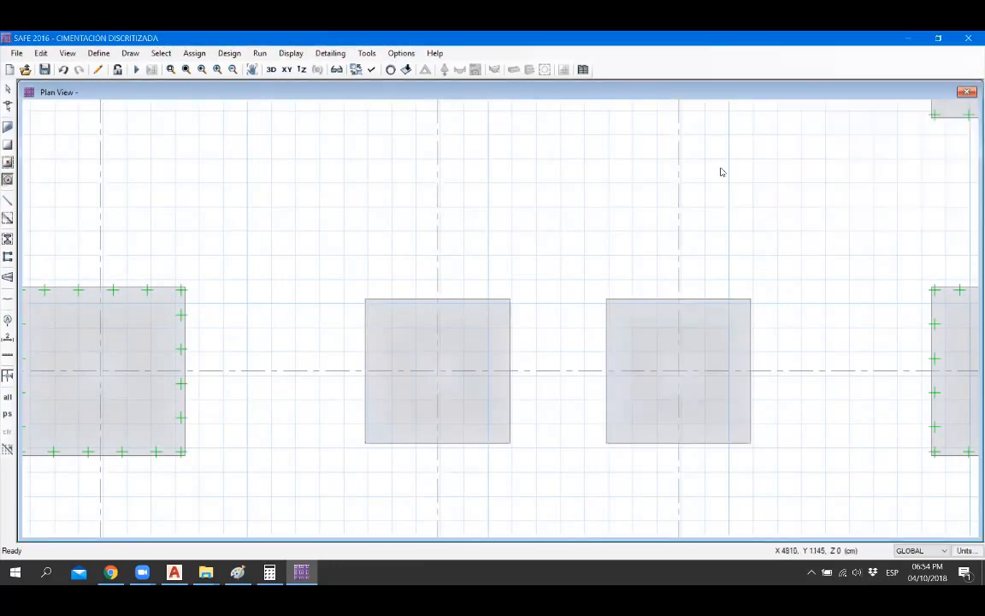
# Step: Draw an 800 by 300 cm rectangular slab with property CIMENTACIÓN (H=0.70) spanning the footings at 7-B and 8-B
pyautogui.click(7, 145)
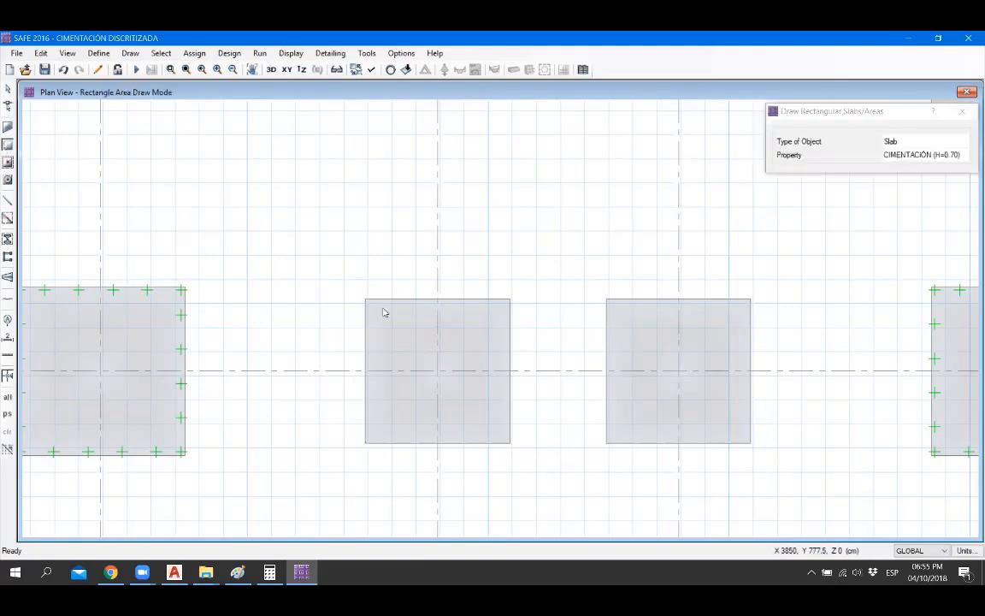
pyautogui.moveTo(367, 300); pyautogui.dragTo(751, 443)
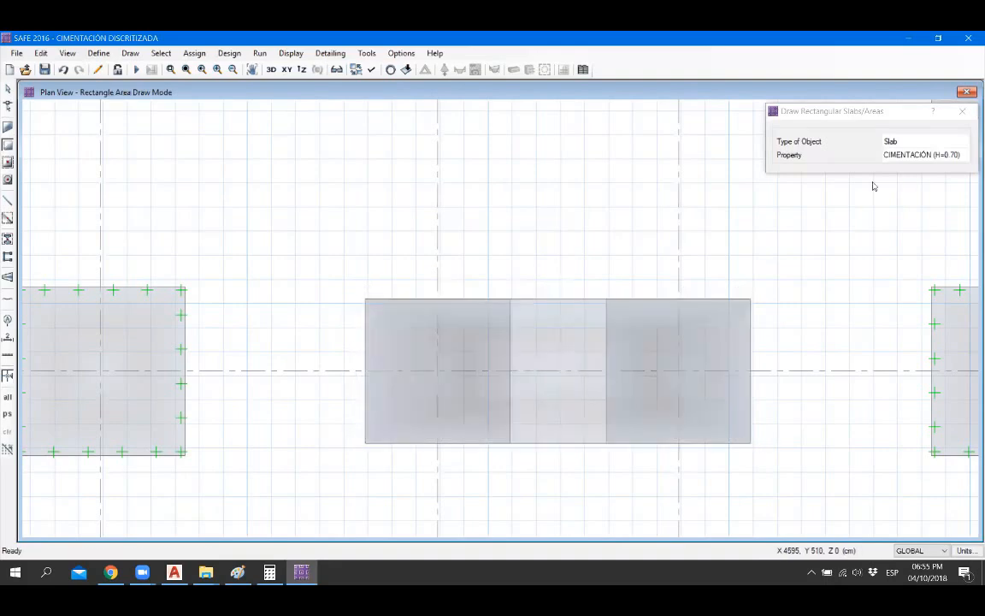
pyautogui.click(962, 112)
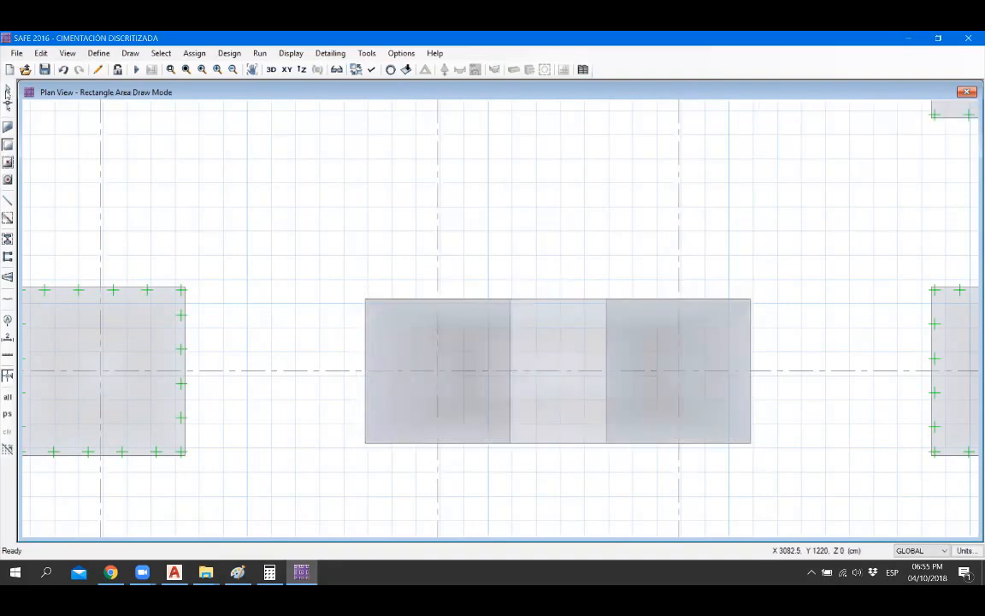
pyautogui.click(6, 89)
# Step: Move the new rectangular slab by 50 cm in Y to offset it from the two square footings
pyautogui.click(569, 363)
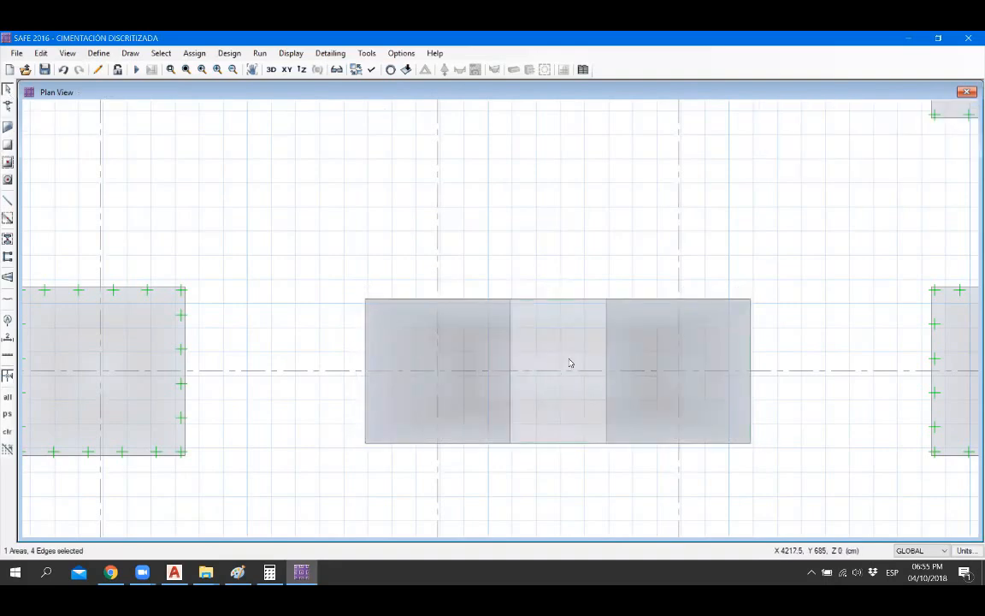
pyautogui.click(40, 53)
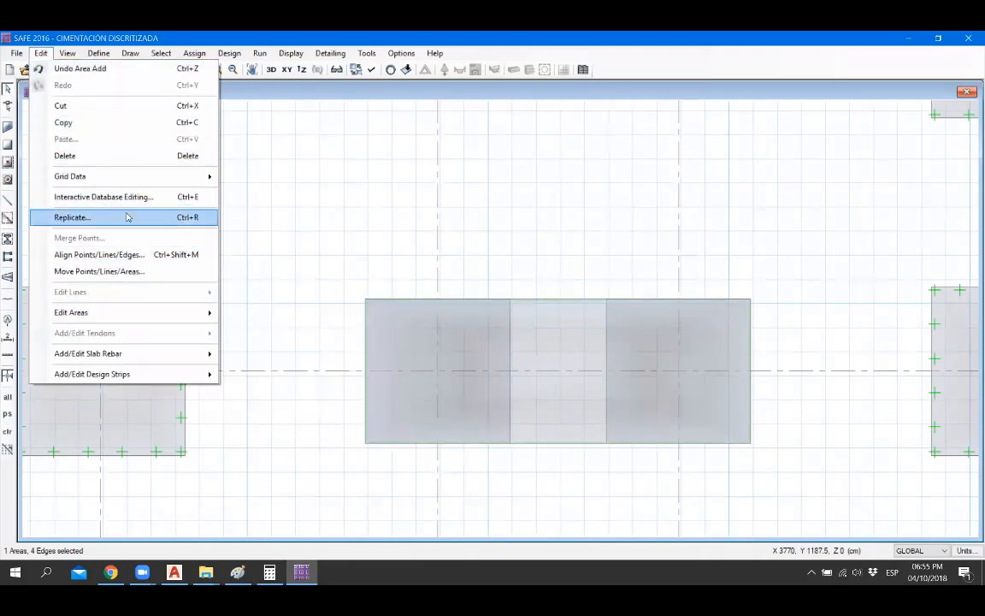
pyautogui.click(126, 272)
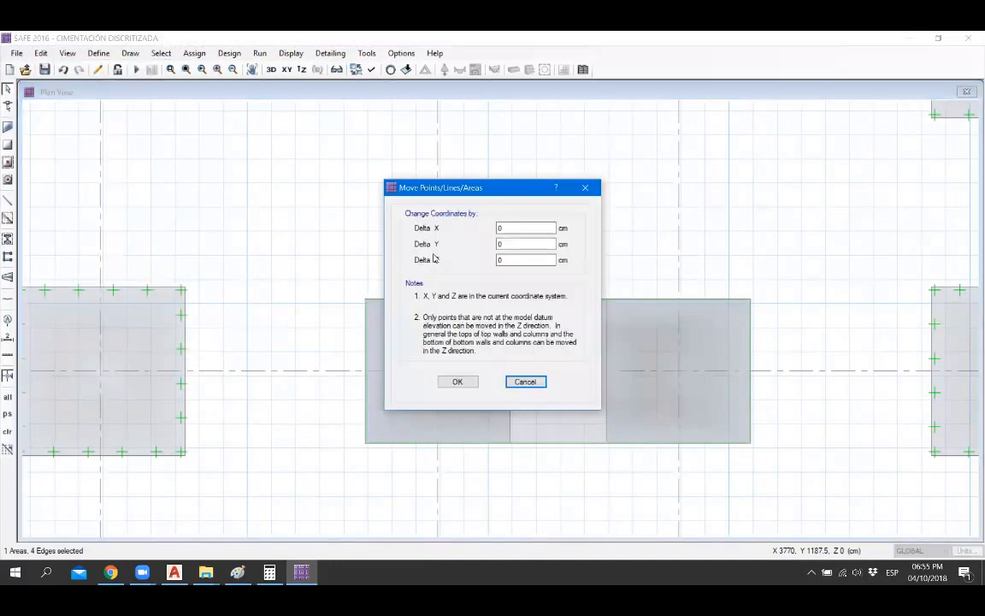
pyautogui.click(525, 243)
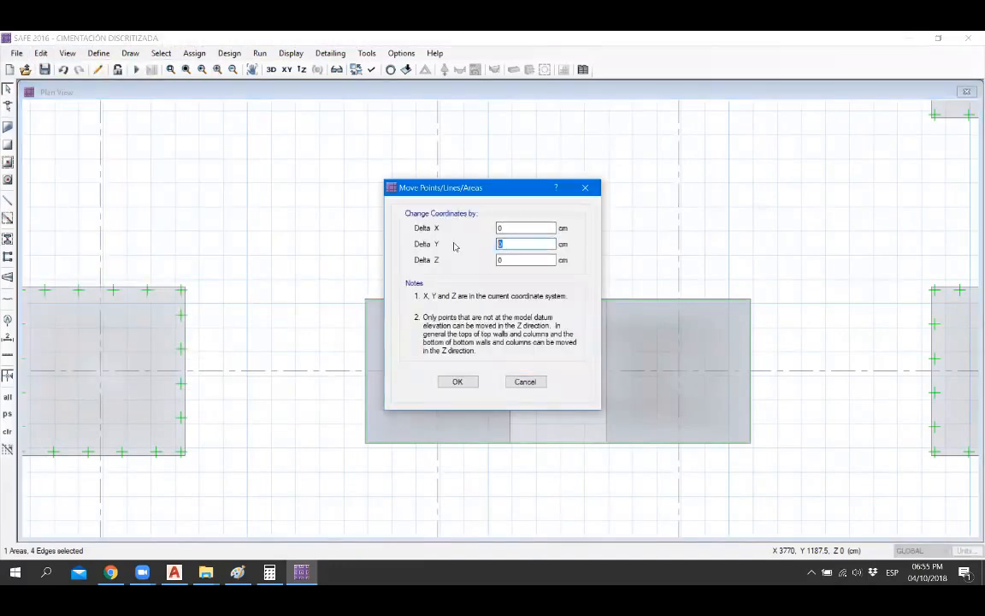
pyautogui.write('50')
pyautogui.click(458, 381)
# Step: Delete the two square footings overlapping the rectangular slab at grid intersections 7-B and 8-B
pyautogui.scroll(5, 523, 464)
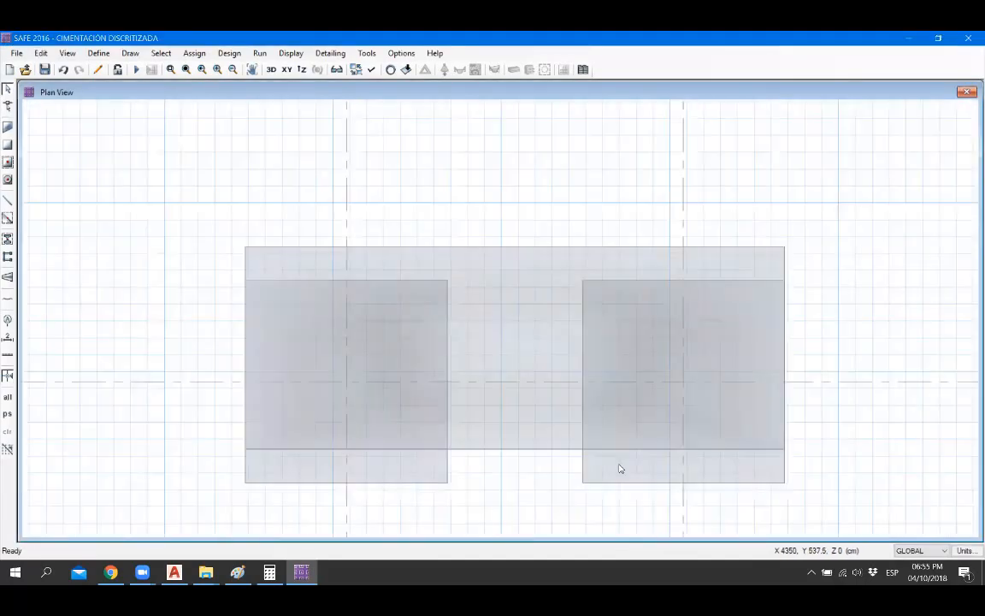
pyautogui.click(616, 466)
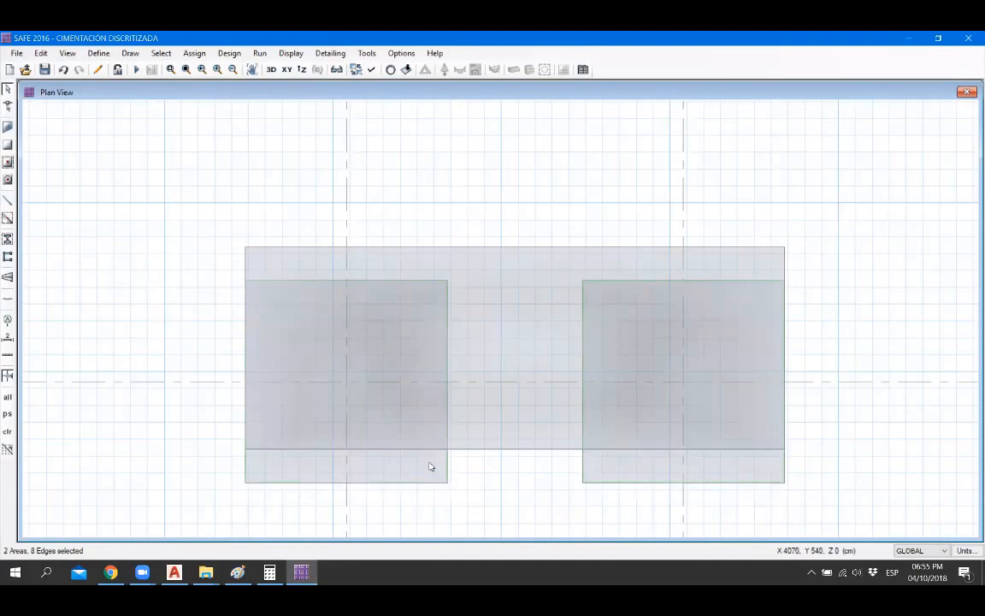
pyautogui.press('Delete')
# Step: Move the combined footing slab by -50 cm in Y so it is centred on grid line B again
pyautogui.click(515, 440)
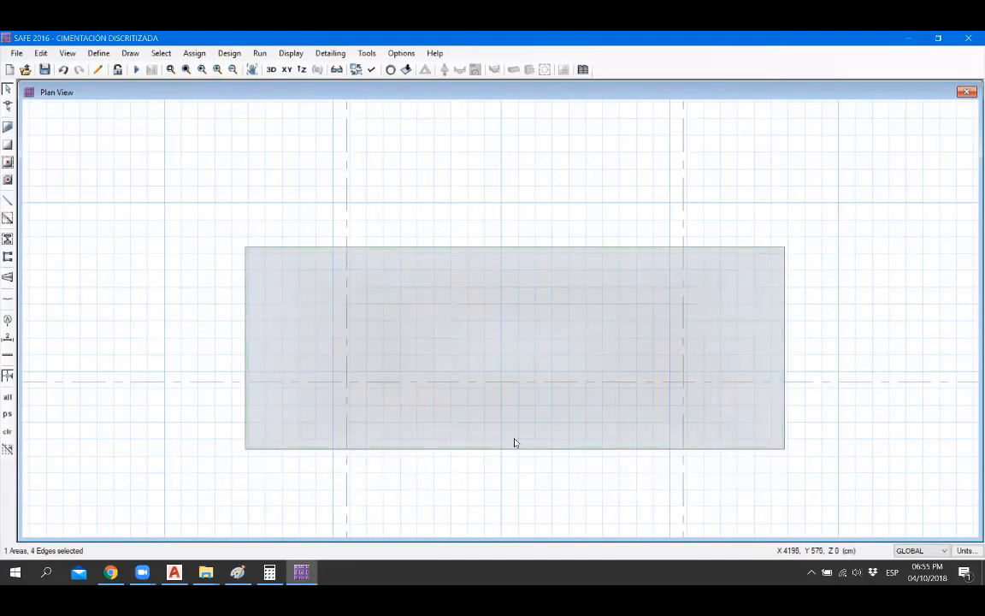
pyautogui.click(40, 53)
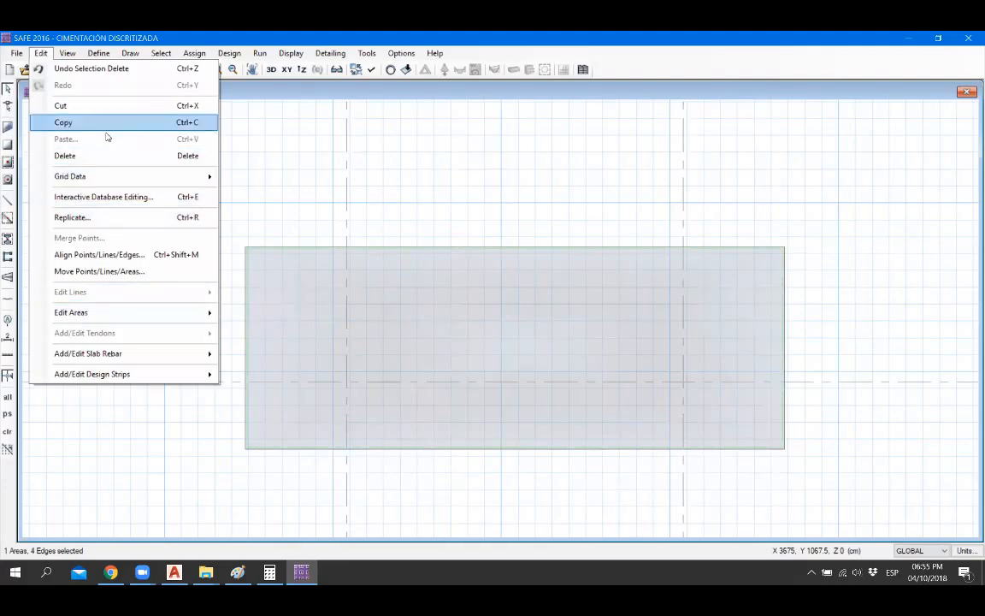
pyautogui.click(110, 274)
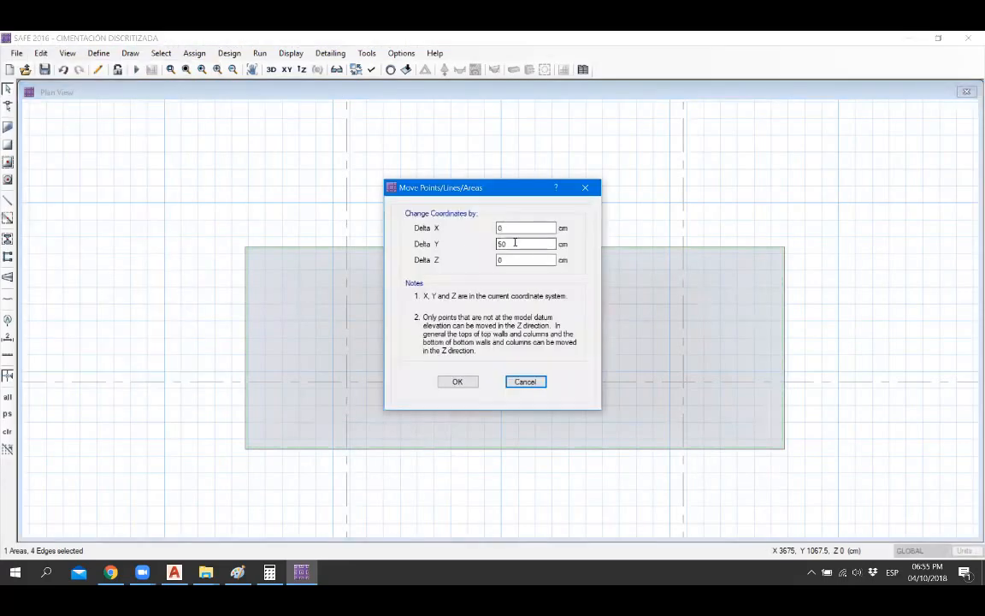
pyautogui.moveTo(515, 243); pyautogui.dragTo(473, 245)
pyautogui.write('-')
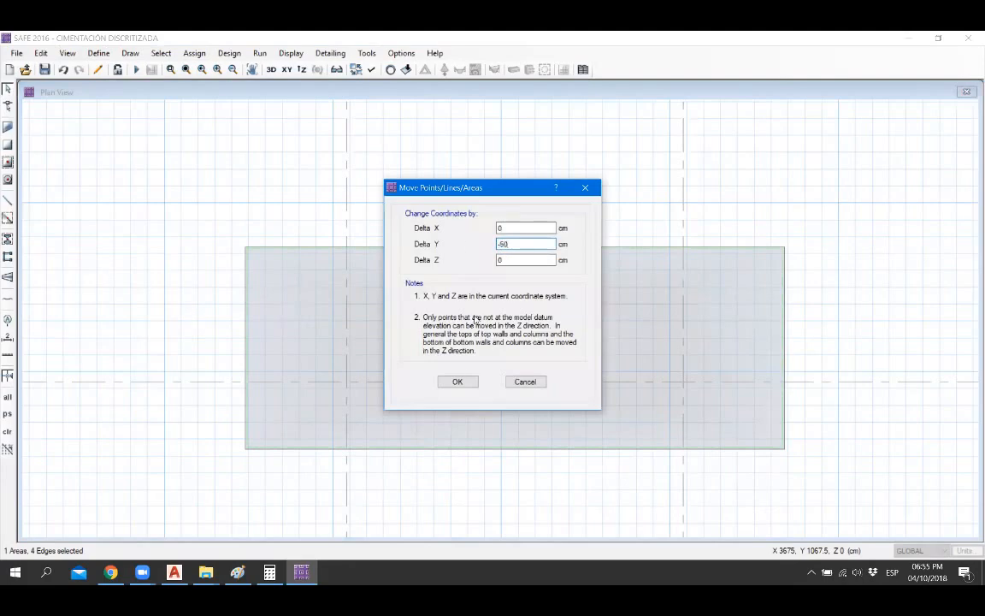
pyautogui.write('50')
pyautogui.click(458, 382)
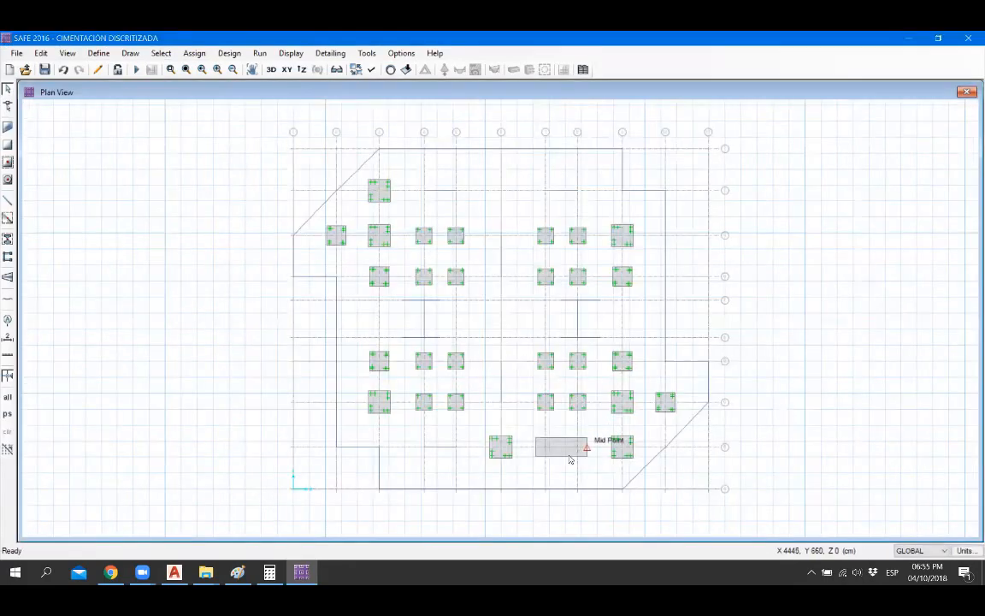
# Step: Assign the soil property SOIL1 to the combined footing between grid lines 7 and 8
pyautogui.scroll(4, 570, 459)
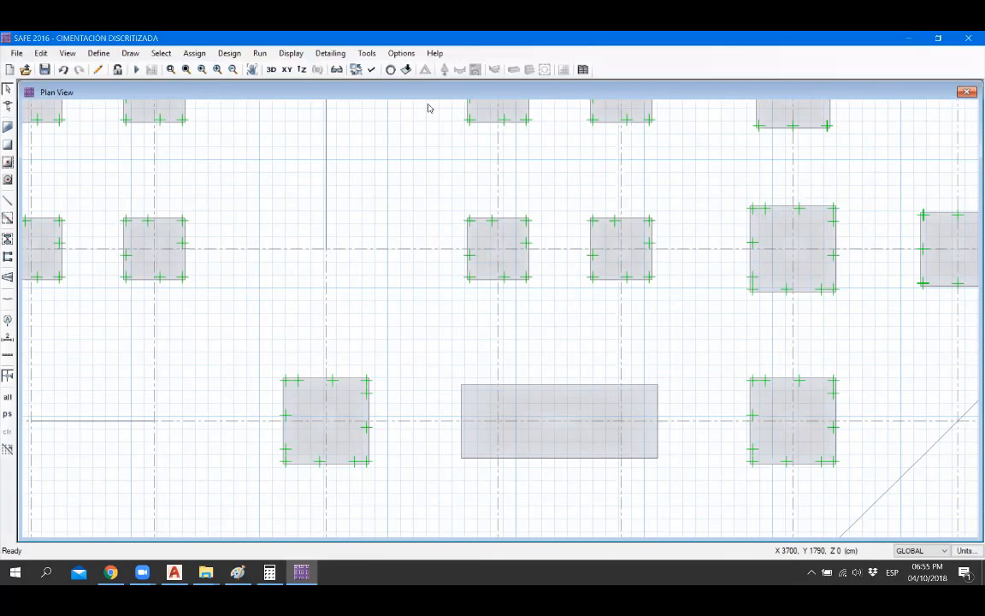
pyautogui.scroll(2, 530, 438)
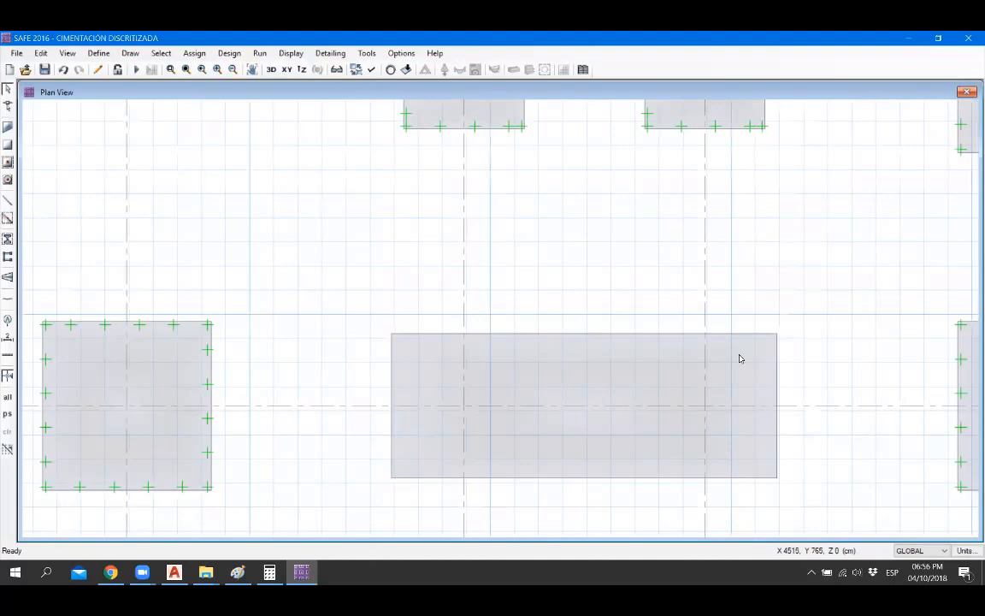
pyautogui.click(741, 358)
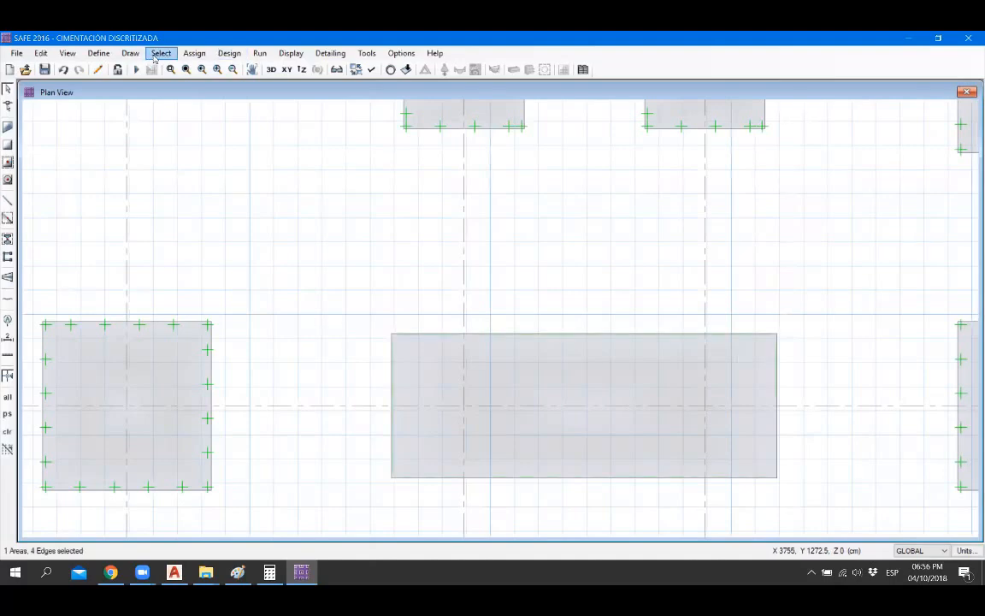
pyautogui.click(195, 54)
pyautogui.moveTo(282, 159)
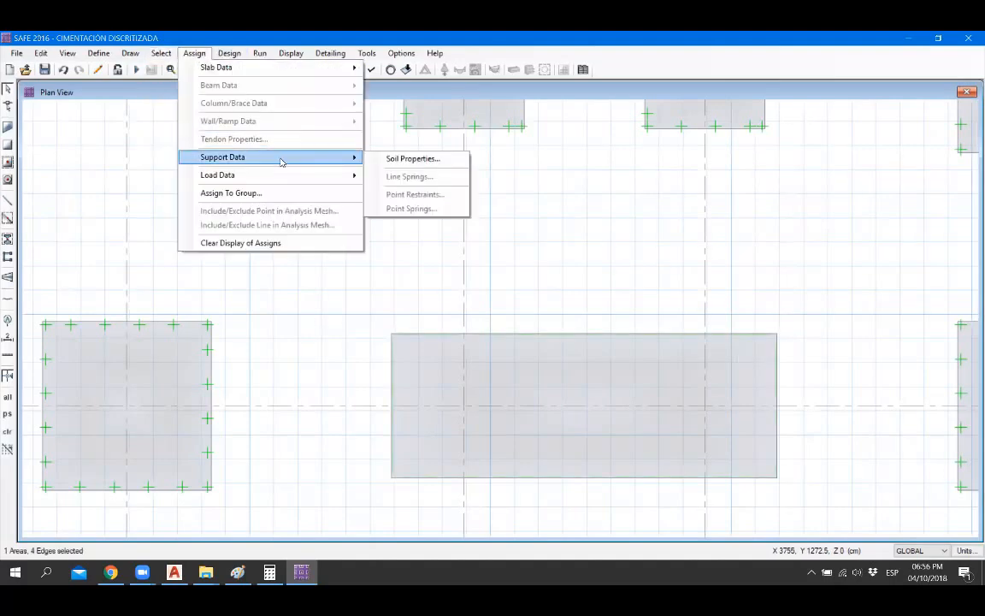
pyautogui.click(402, 159)
pyautogui.click(549, 338)
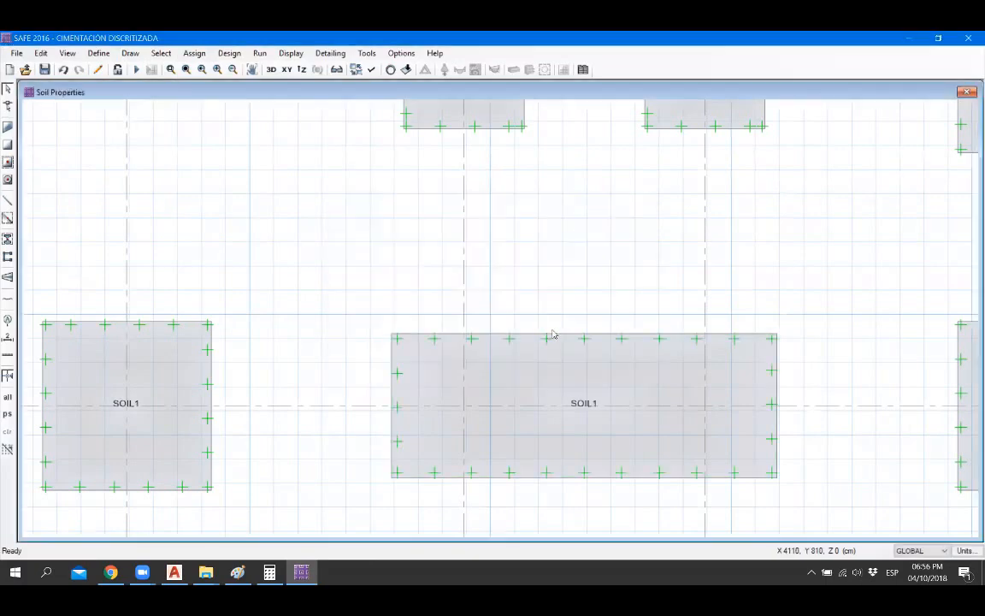
# Step: Display the point loads of load pattern Dead_ABOVE to check the loads on the combined footing
pyautogui.scroll(-3, 549, 336)
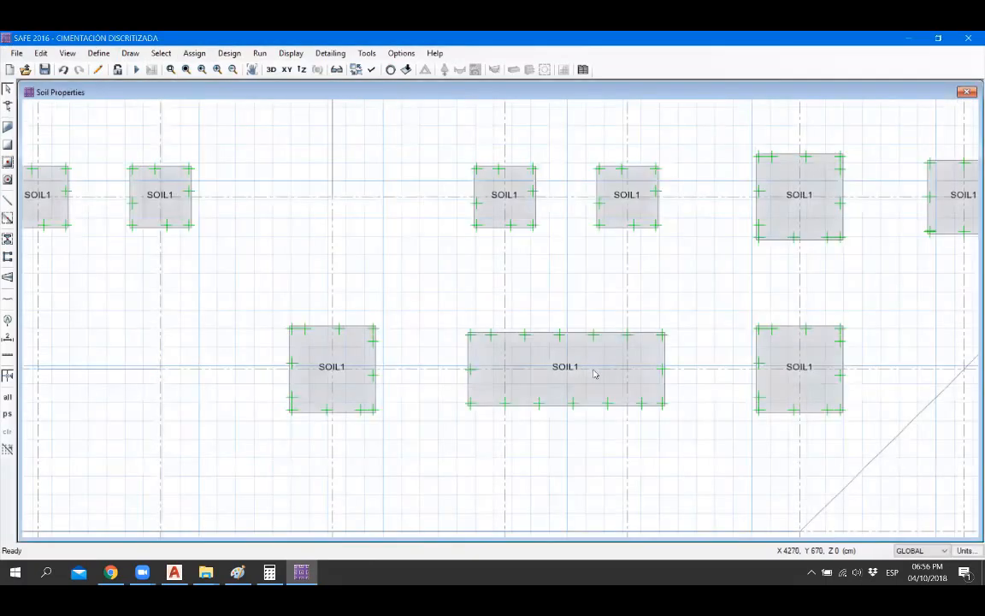
pyautogui.click(370, 75)
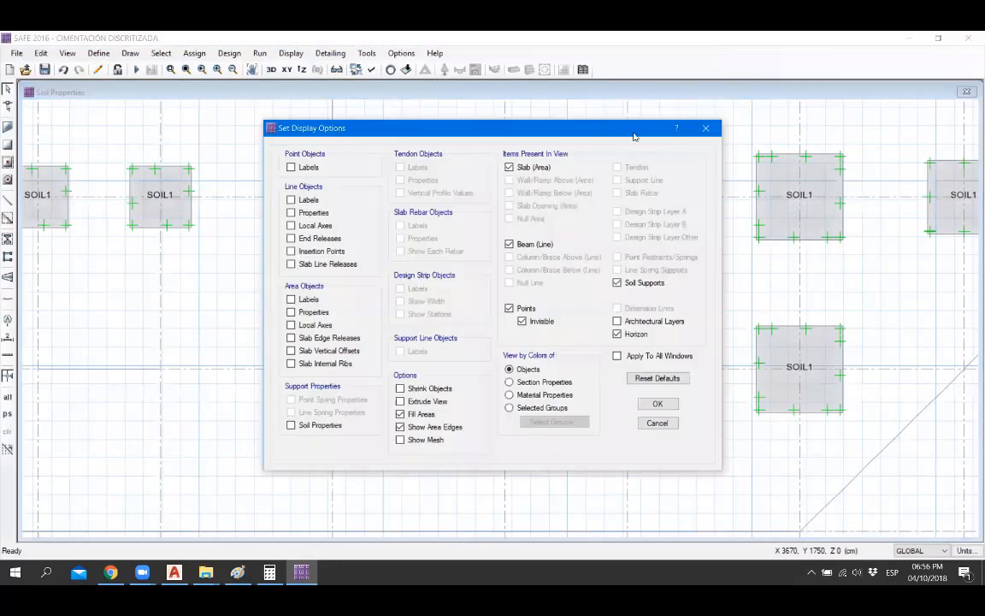
pyautogui.press('Escape')
pyautogui.click(407, 69)
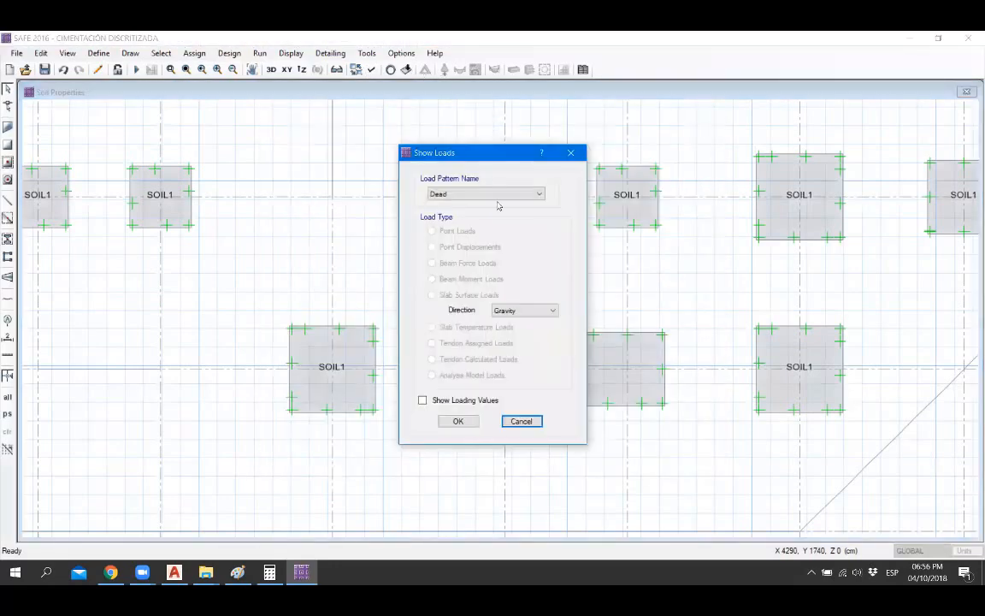
pyautogui.click(458, 421)
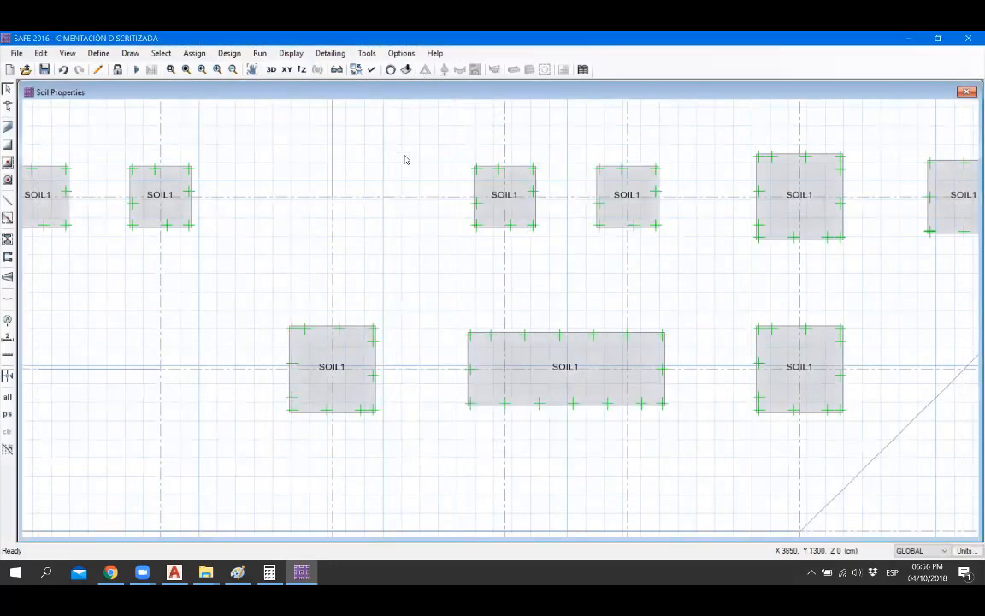
pyautogui.click(407, 69)
pyautogui.click(477, 194)
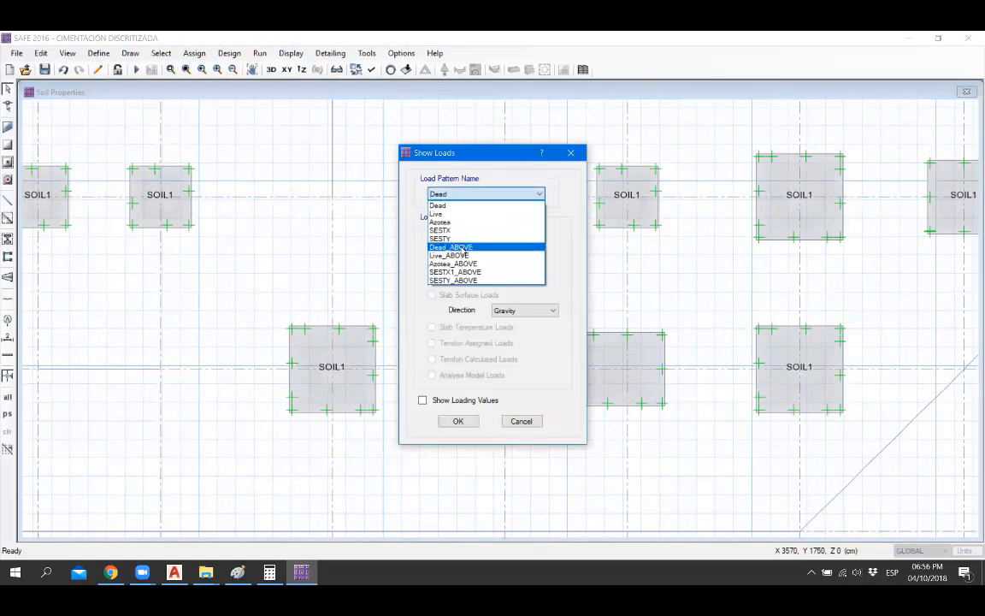
pyautogui.click(466, 247)
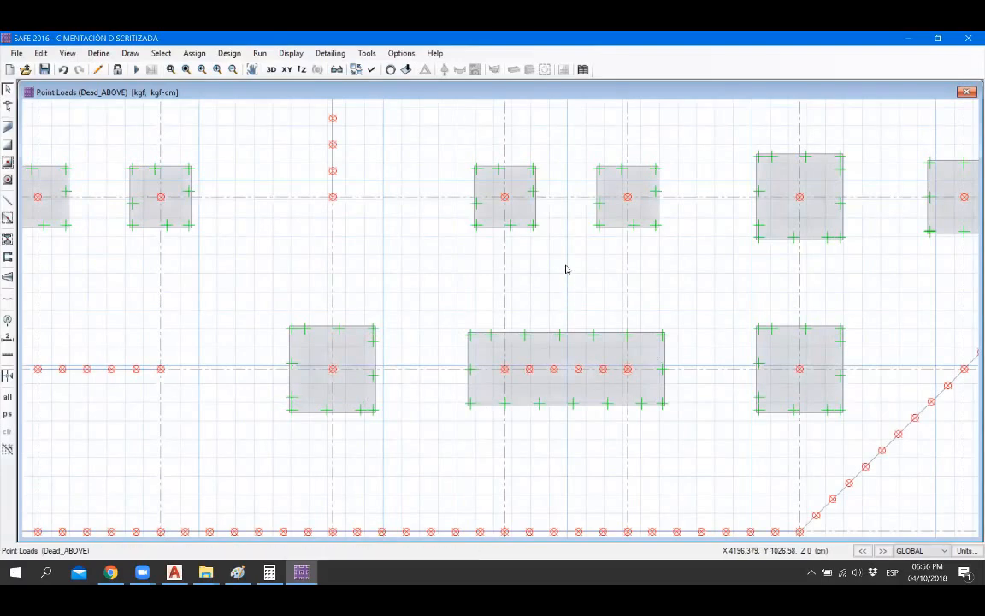
# Step: Run the analysis and display the soil pressure diagram for load combination PRESIÓN 01
pyautogui.click(136, 69)
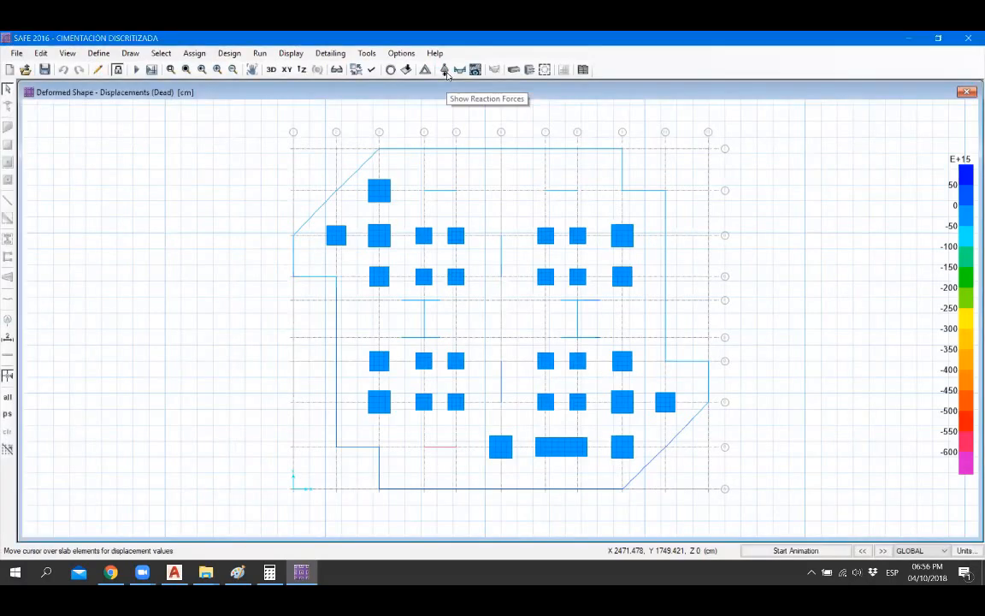
pyautogui.click(444, 69)
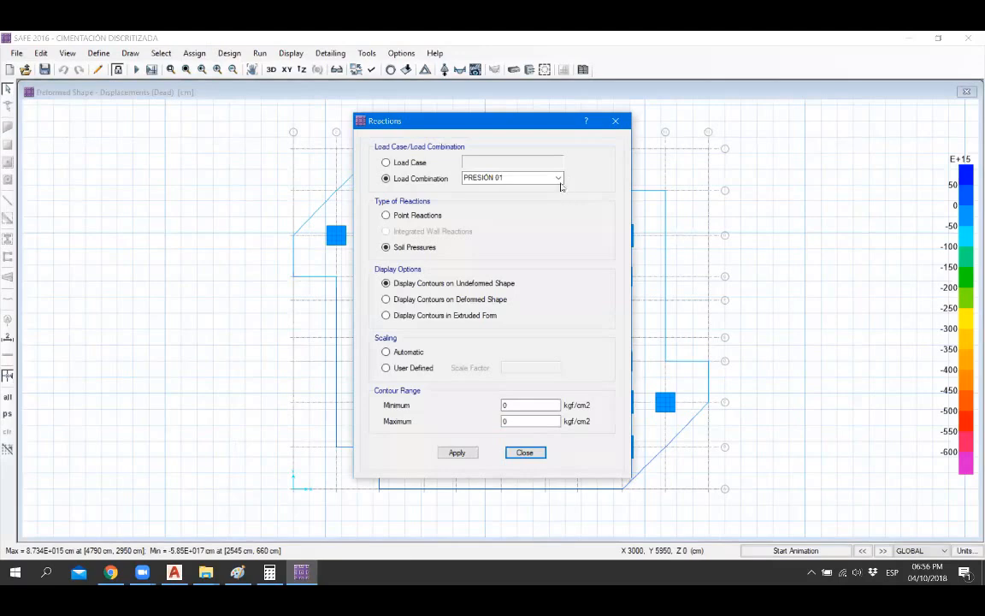
pyautogui.click(459, 452)
pyautogui.click(523, 453)
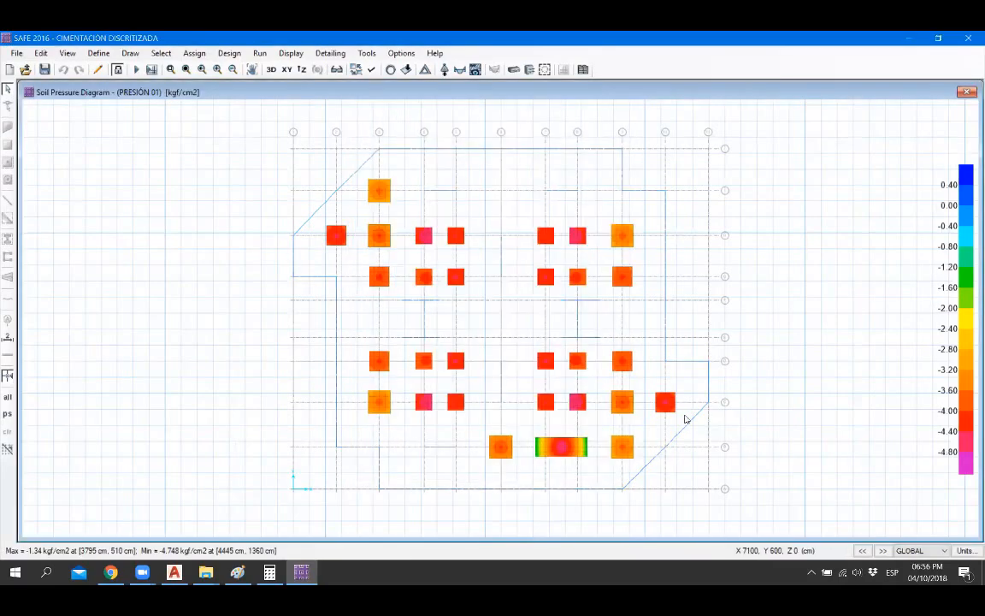
# Step: Compare the combined footing's PRESIÓN 01 soil pressure with the allowable stresses noted in Paint and return to SAFE
pyautogui.scroll(4, 510, 421)
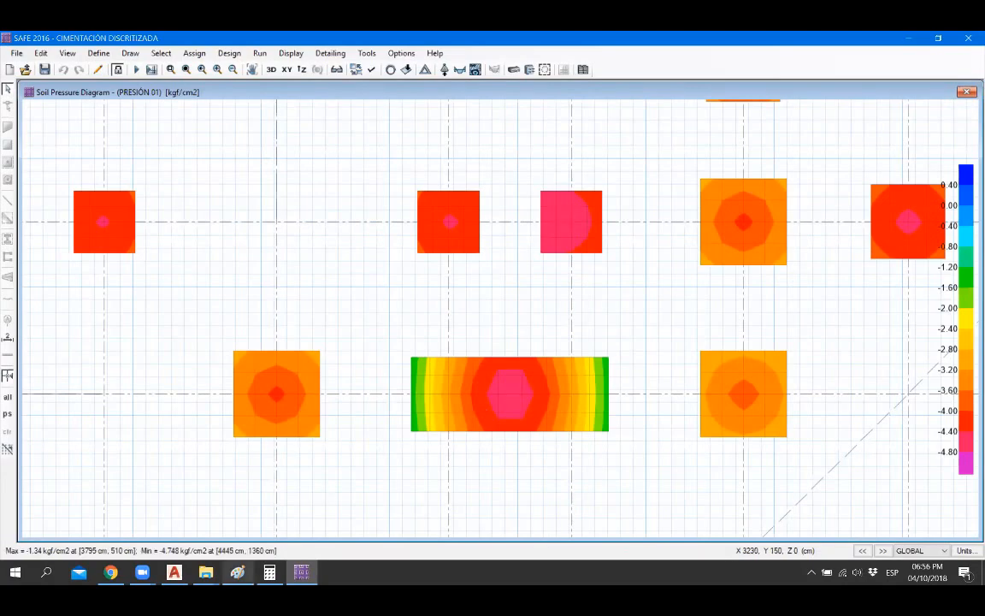
pyautogui.click(238, 572)
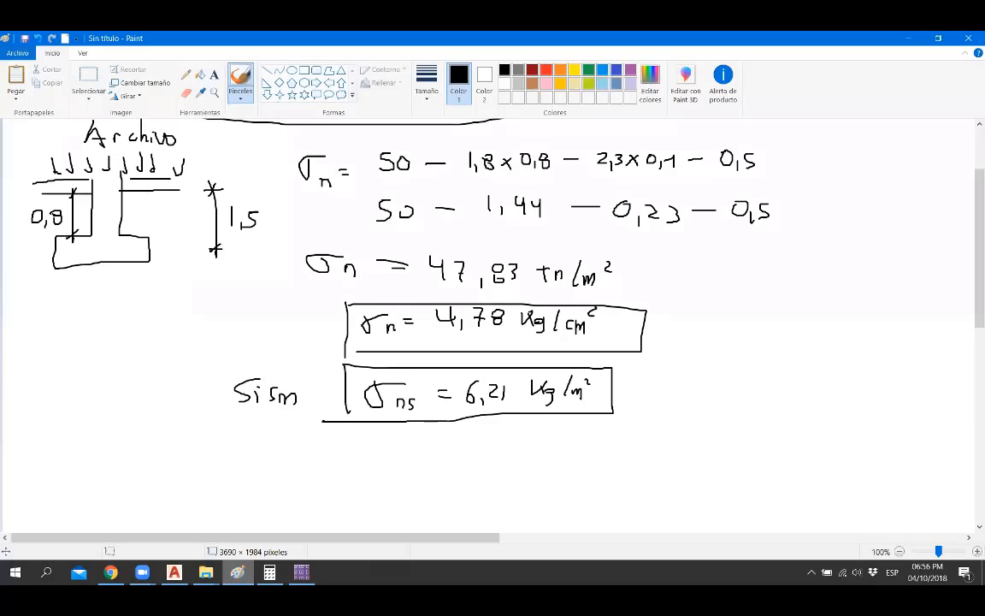
pyautogui.click(238, 572)
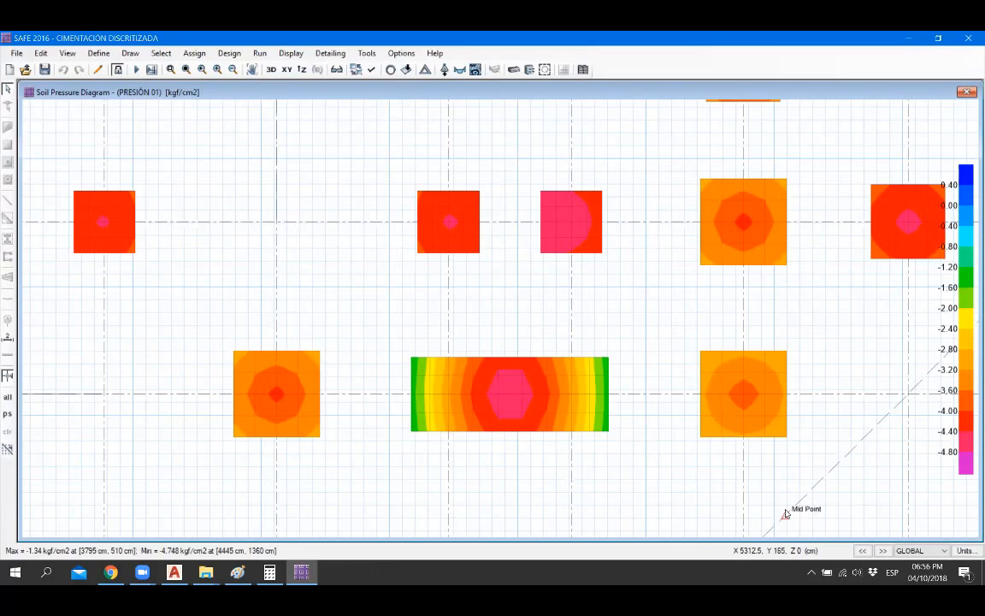
# Step: Review the combined footing's soil pressures for load combinations PRESIÓN 02 through PRESIÓN 05
pyautogui.click(883, 551)
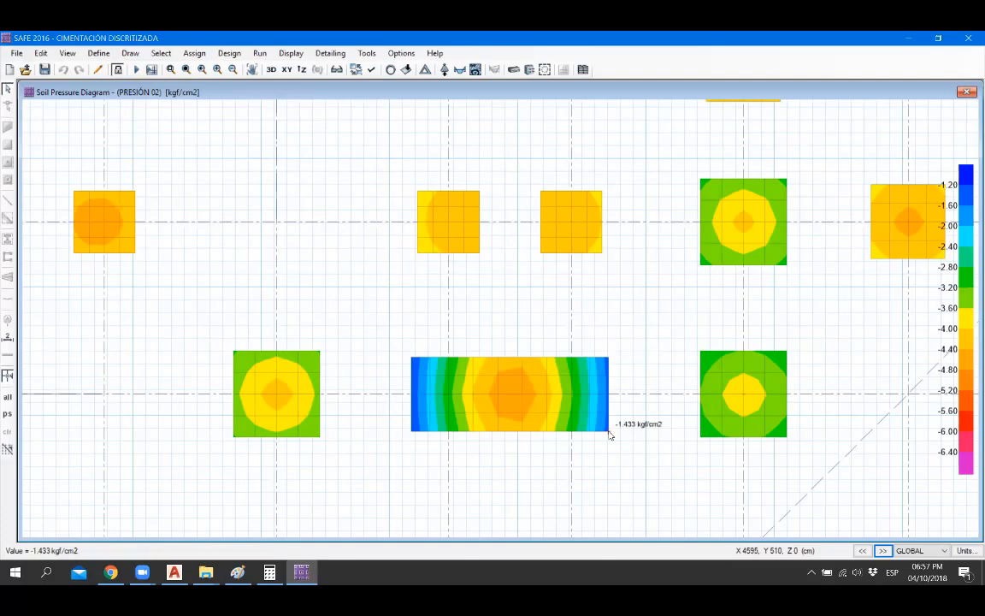
pyautogui.click(884, 552)
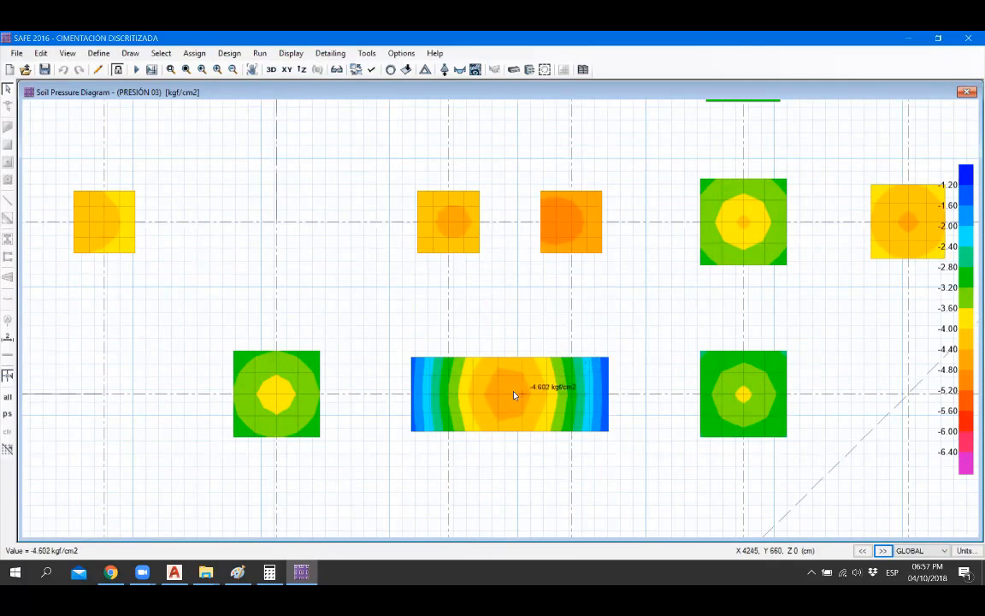
pyautogui.click(884, 552)
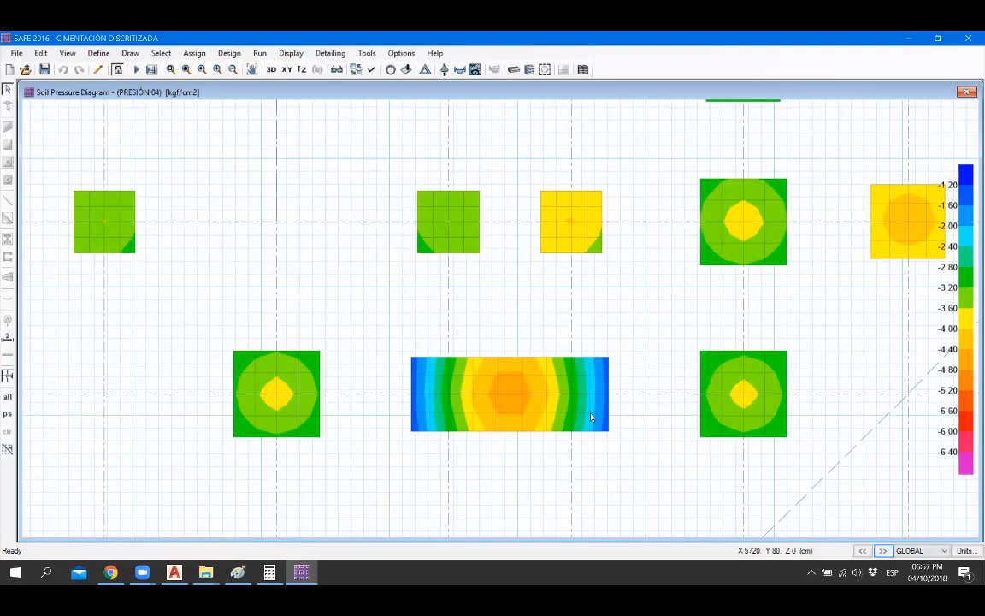
pyautogui.click(886, 551)
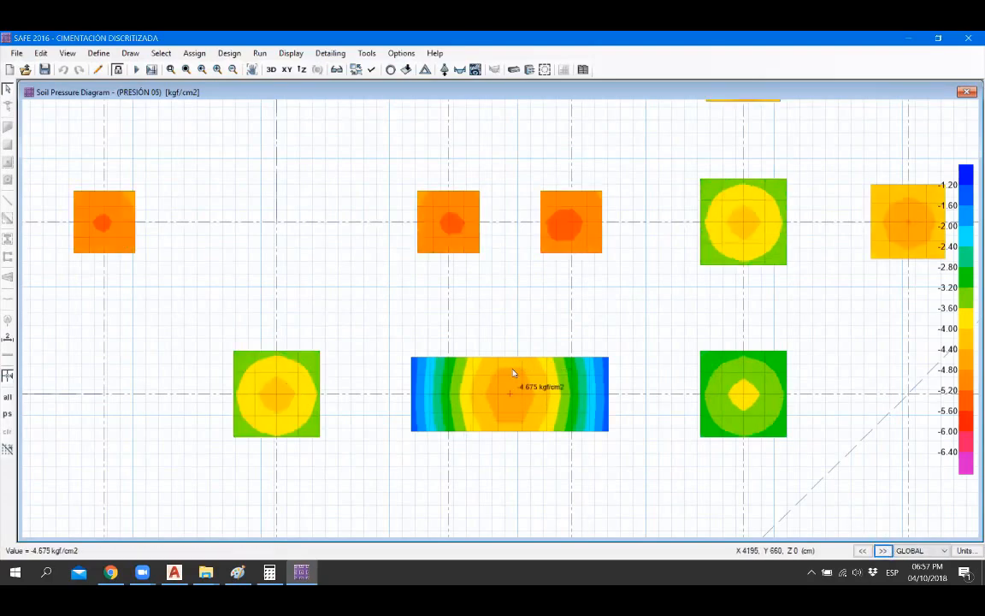
# Step: Display the point loads of load pattern SESTX1_ABOVE on the footings
pyautogui.scroll(-2, 512, 455)
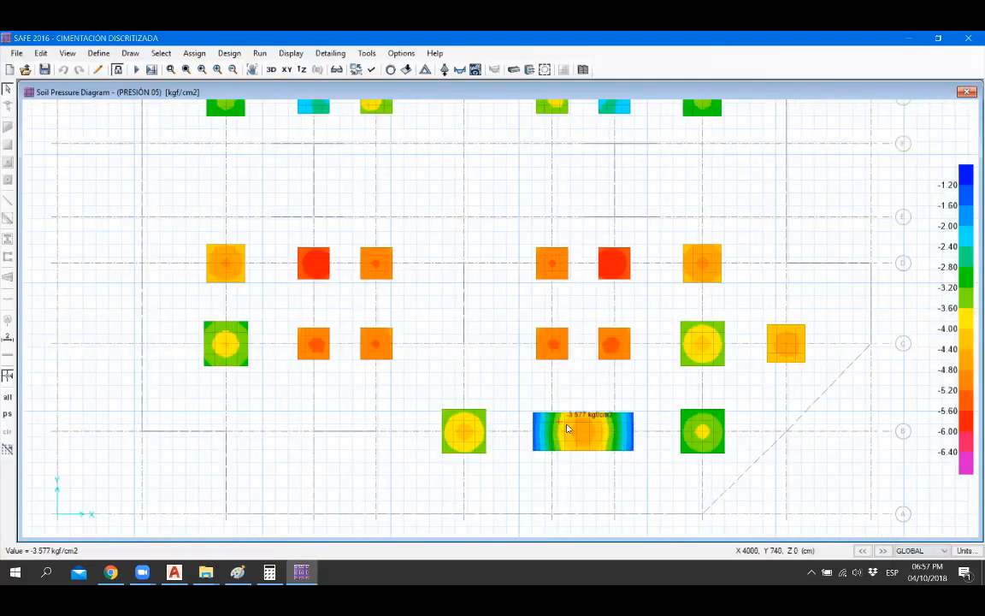
pyautogui.scroll(1, 569, 432)
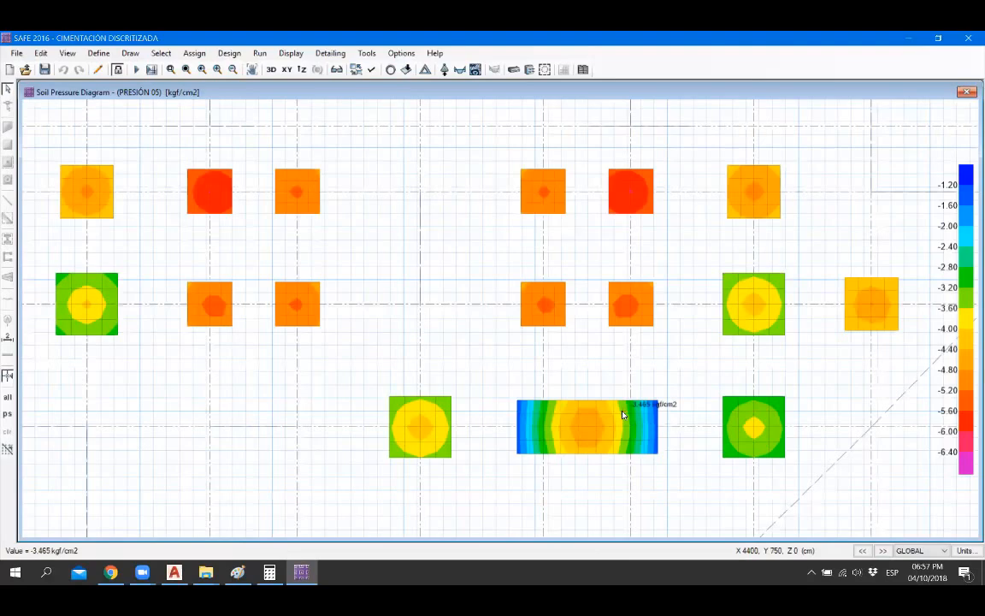
pyautogui.scroll(2, 590, 433)
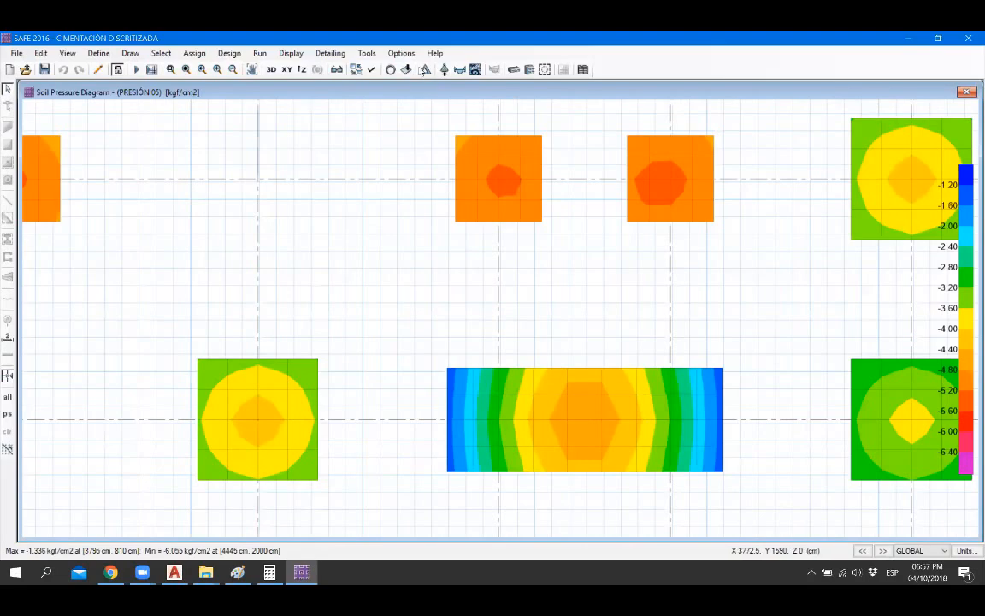
pyautogui.click(432, 70)
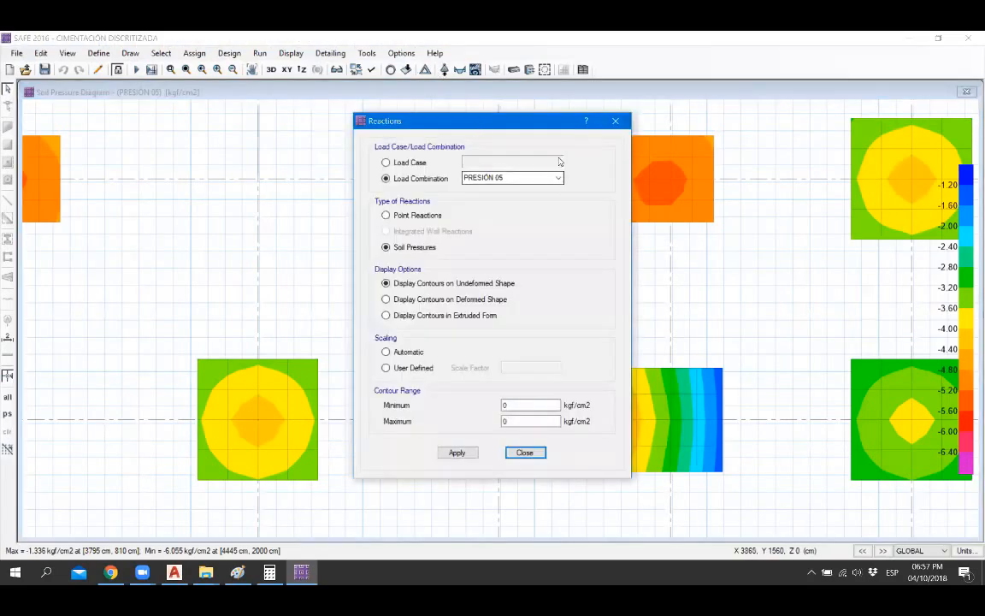
pyautogui.click(613, 120)
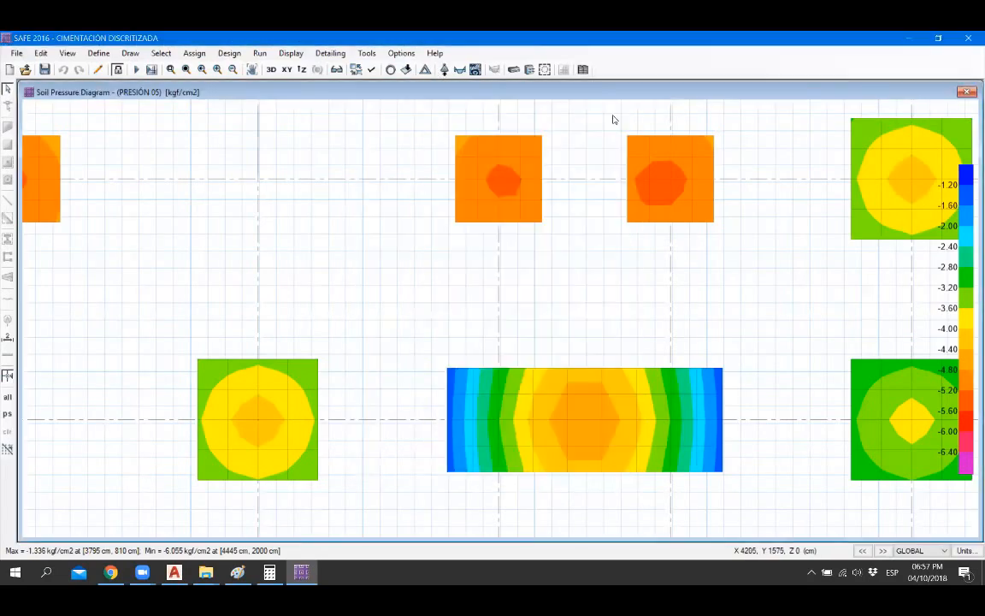
pyautogui.click(406, 69)
pyautogui.click(515, 195)
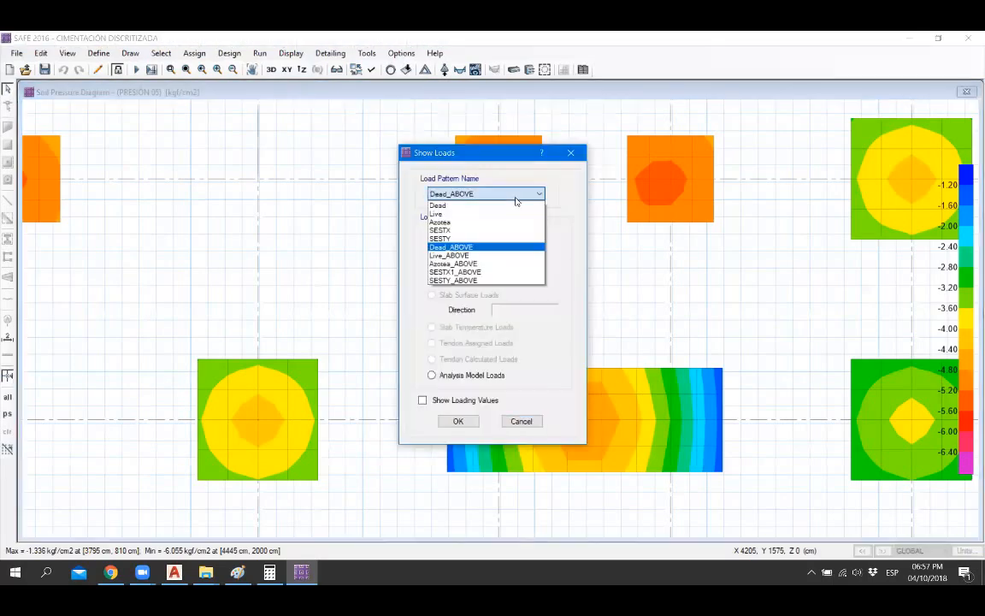
pyautogui.click(484, 272)
pyautogui.click(458, 421)
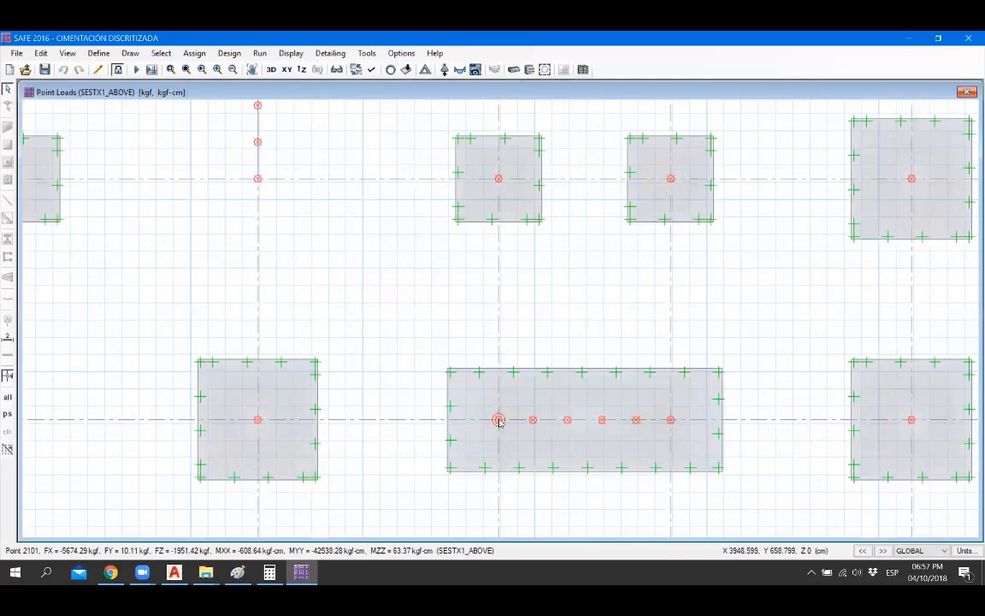
# Step: Review the loads assigned to the leftmost load point of the combined footing, down to the SESTX1_ABOVE and SESTY_ABOVE patterns
pyautogui.rightClick(499, 421)
pyautogui.click(442, 190)
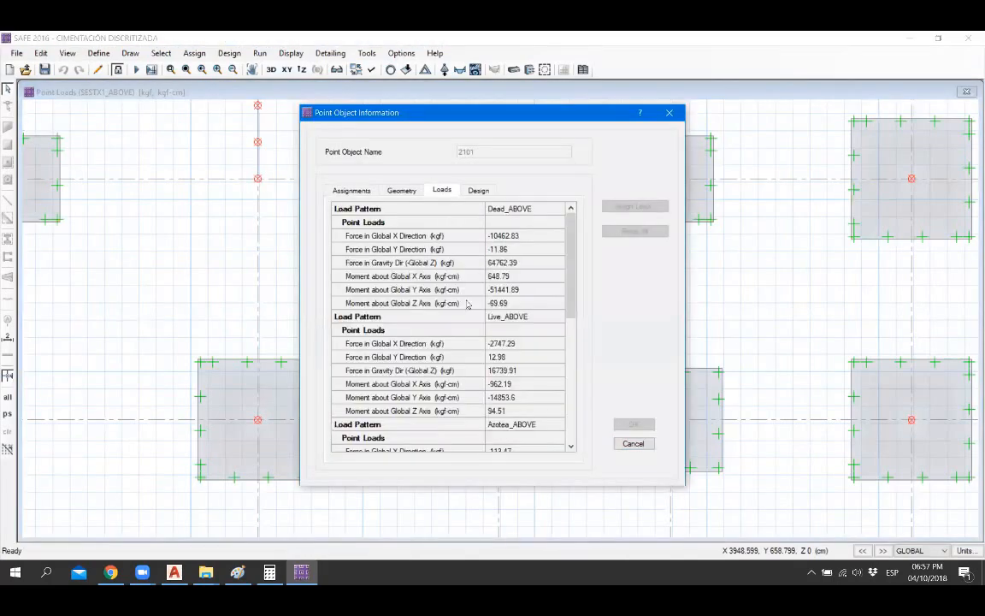
pyautogui.scroll(-7, 467, 305)
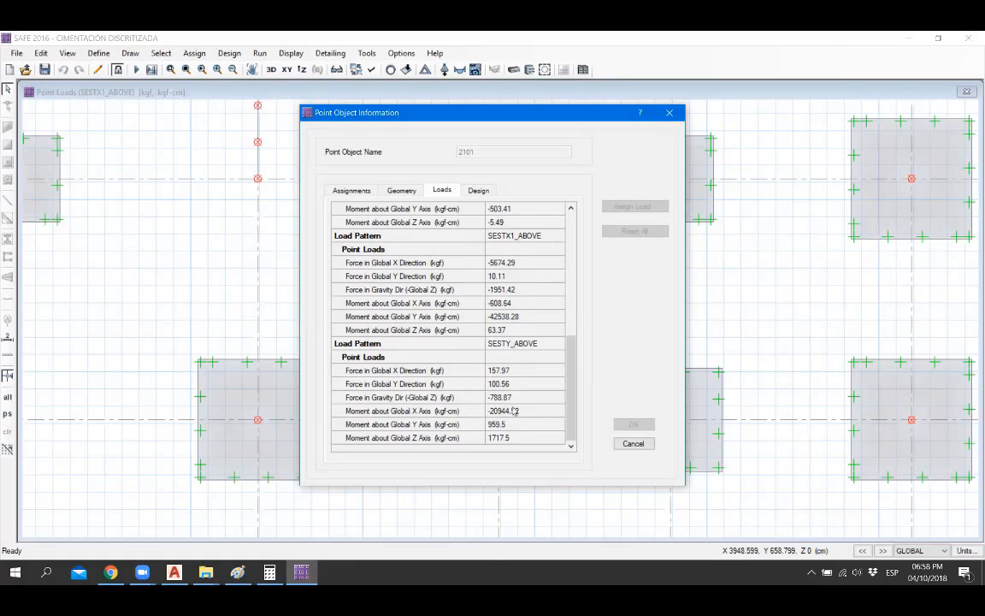
pyautogui.click(670, 113)
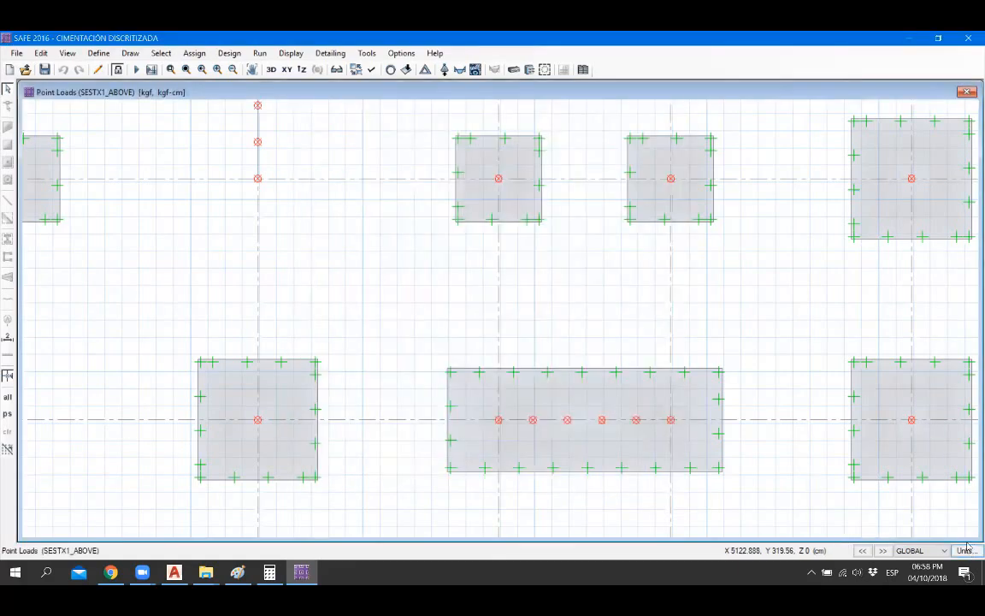
# Step: Set the model's consistent units to Tonf, m, C
pyautogui.click(968, 549)
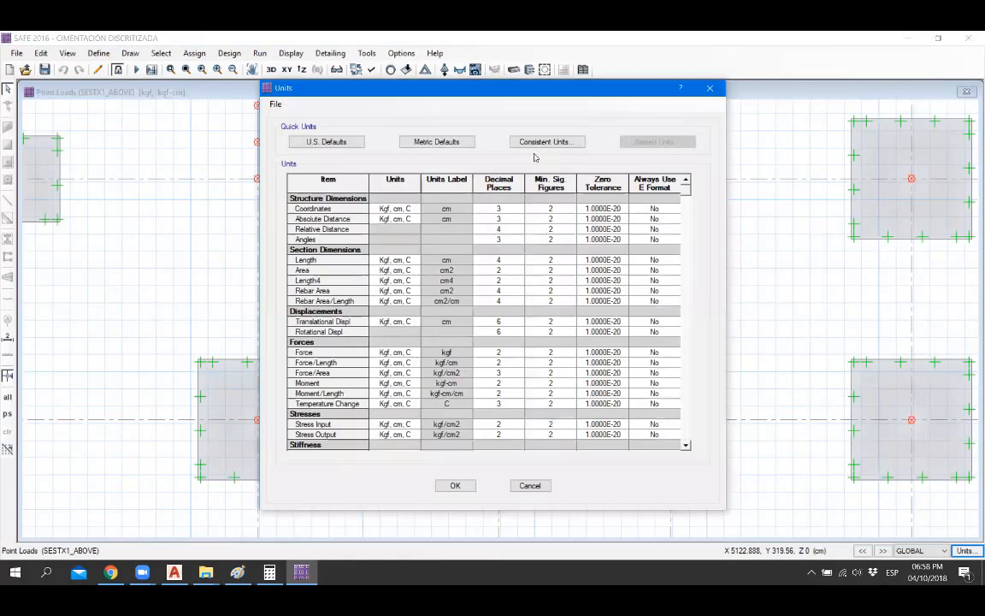
pyautogui.click(539, 142)
pyautogui.click(496, 291)
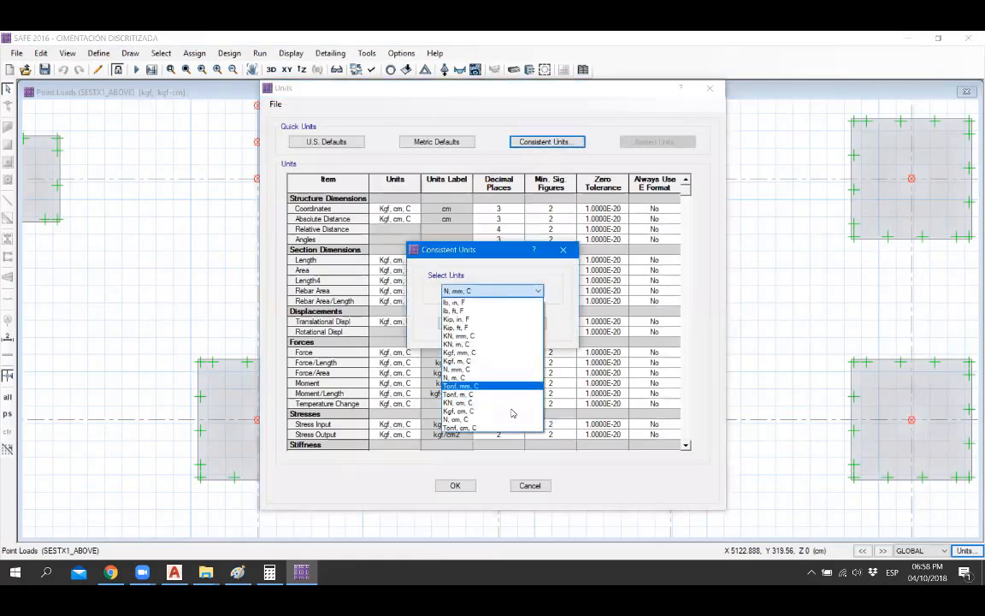
pyautogui.click(501, 395)
pyautogui.click(462, 323)
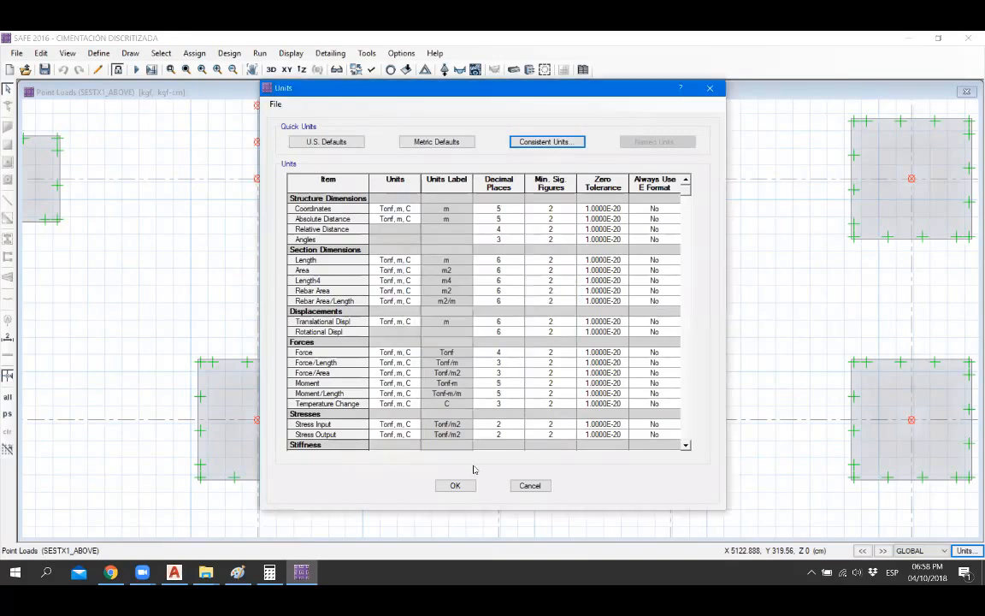
pyautogui.click(454, 485)
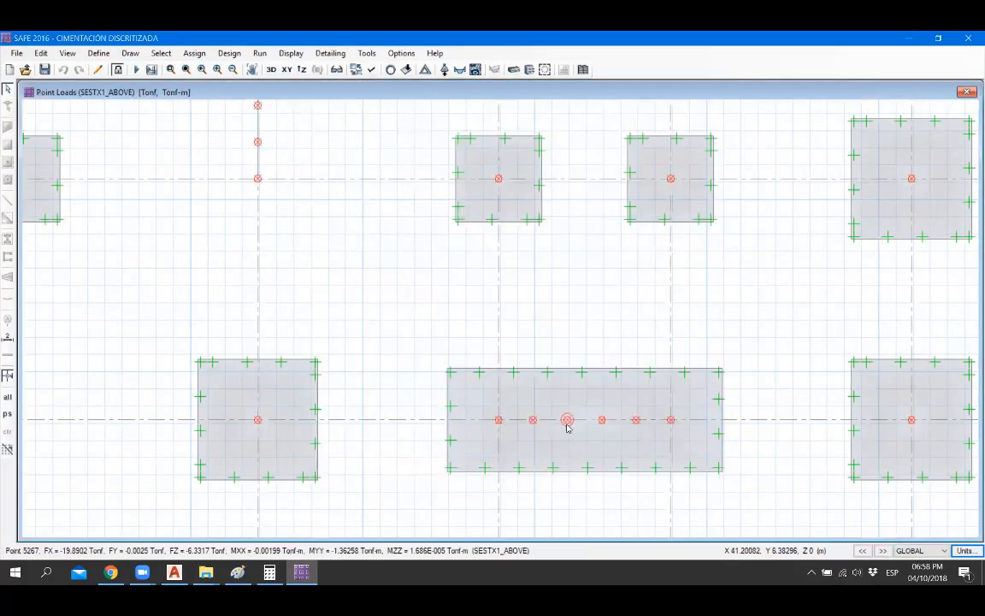
# Step: Try to inspect the load assignments at the rightmost load point of the combined footing
pyautogui.rightClick(673, 427)
pyautogui.click(442, 190)
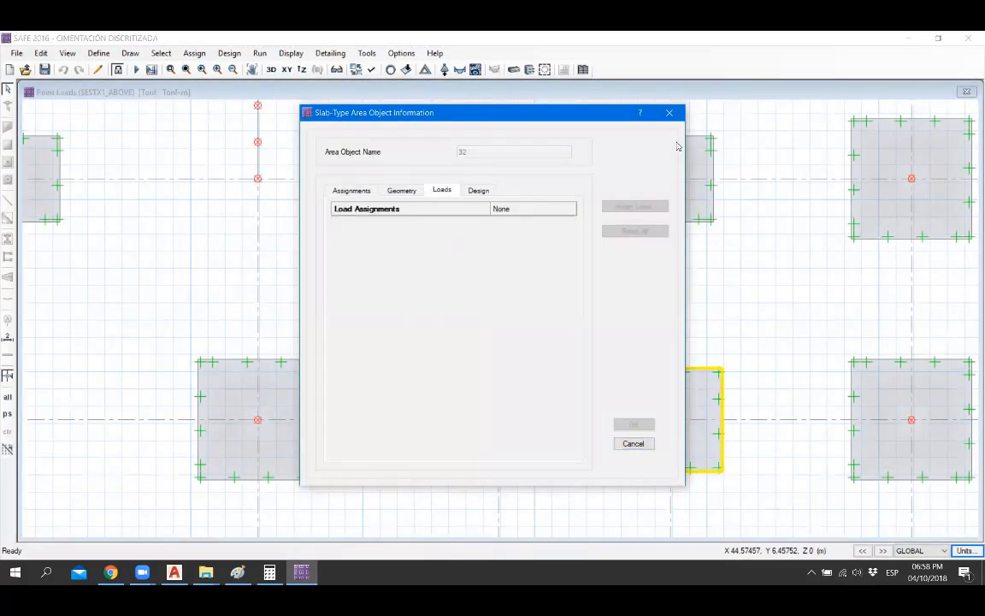
pyautogui.click(633, 443)
pyautogui.rightClick(636, 420)
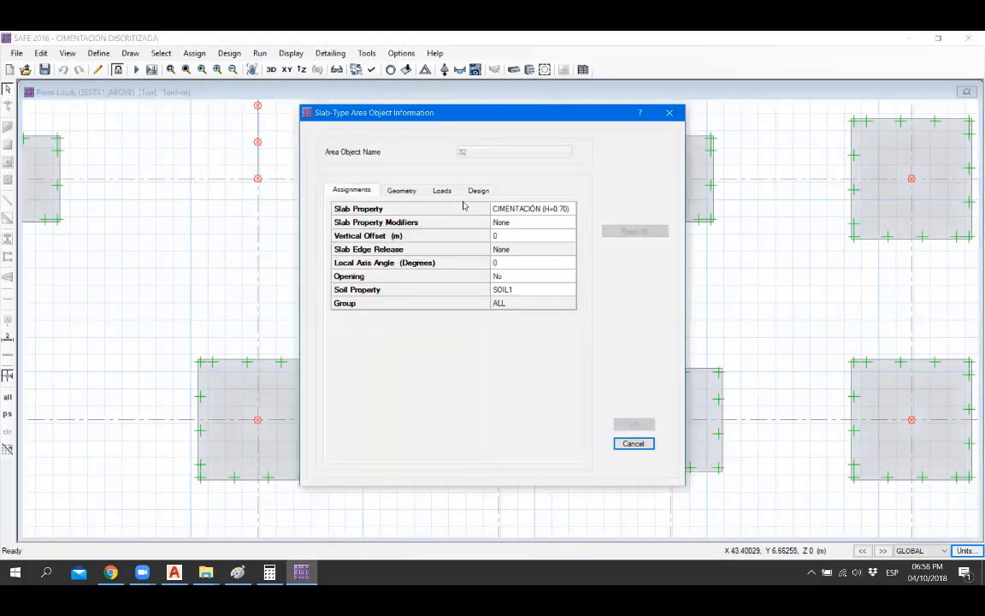
pyautogui.click(442, 190)
pyautogui.click(669, 112)
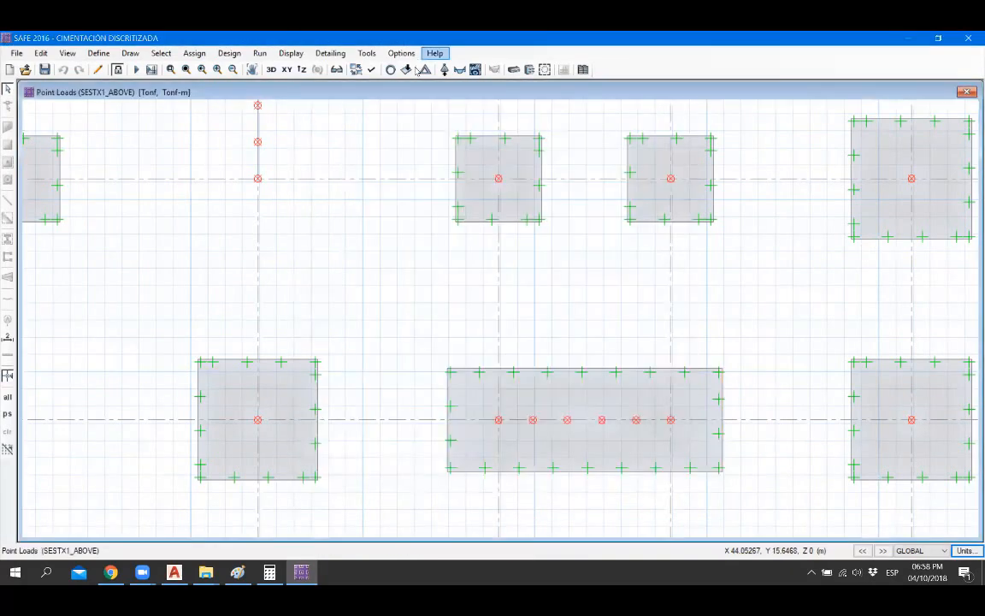
# Step: Clear the load display to return to the plain plan view and unlock the model
pyautogui.click(356, 69)
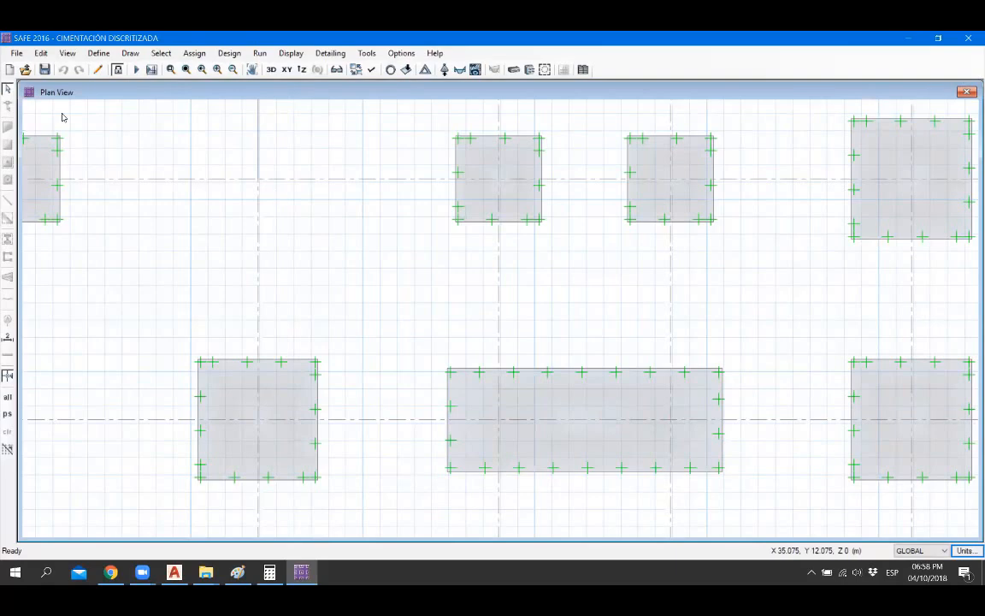
pyautogui.click(118, 69)
pyautogui.click(528, 345)
# Step: Check the assigned loads of the combined footing's leftmost load point in Tonf and metres
pyautogui.rightClick(503, 424)
pyautogui.click(442, 191)
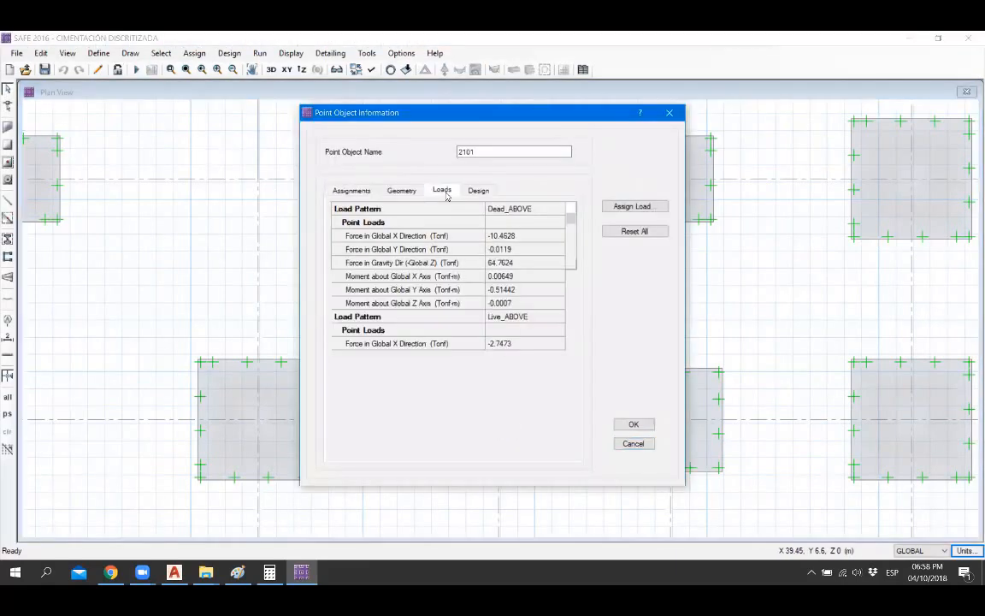
pyautogui.click(634, 443)
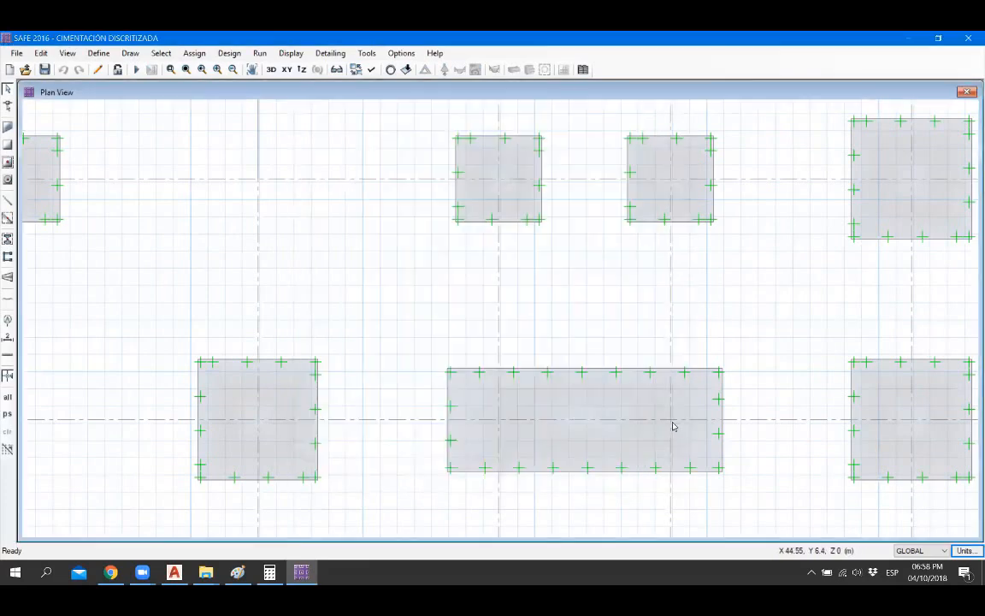
# Step: Review the assigned loads of the combined footing's rightmost load point, from Dead_ABOVE through the seismic patterns SESTX1_ABOVE and SESTY_ABOVE
pyautogui.rightClick(605, 381)
pyautogui.click(443, 191)
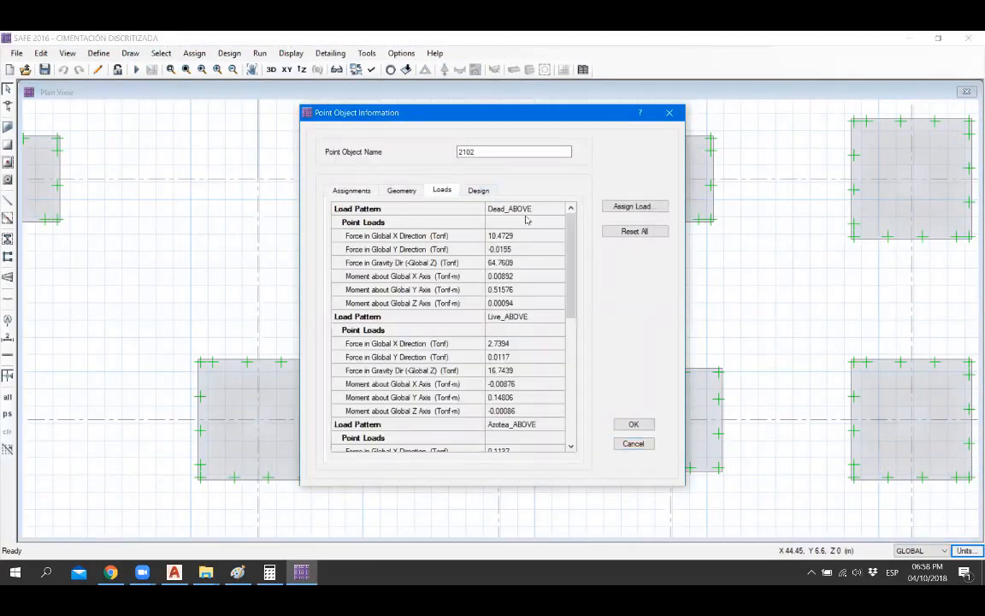
pyautogui.moveTo(571, 266); pyautogui.dragTo(575, 383)
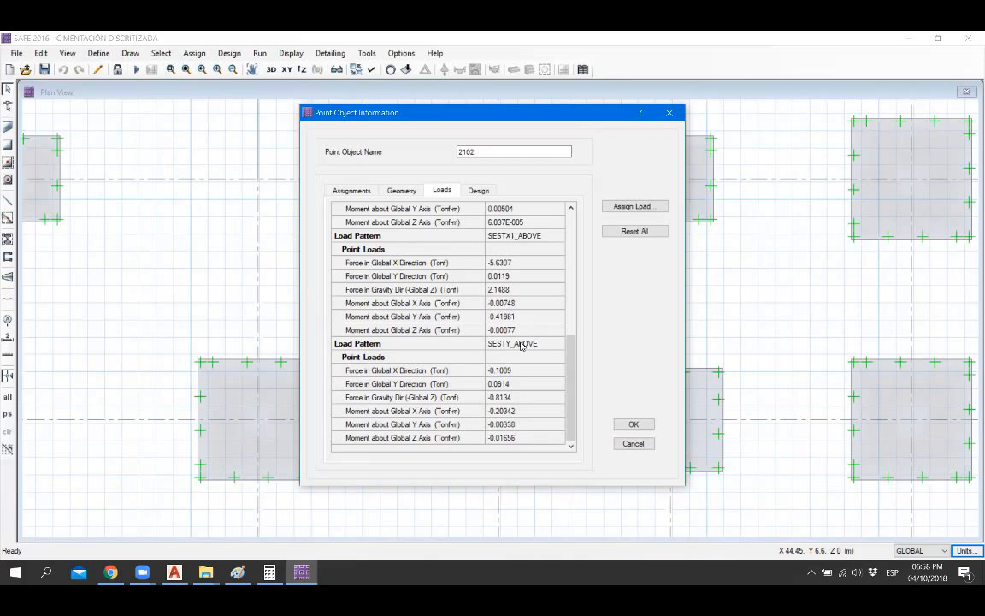
pyautogui.scroll(1, 573, 360)
pyautogui.scroll(1, 572, 360)
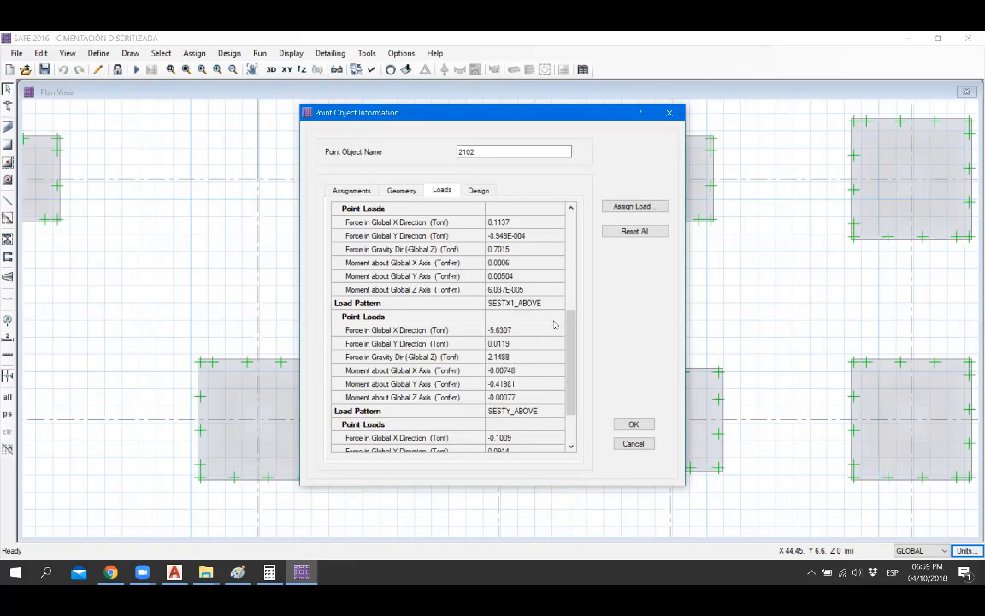
pyautogui.scroll(-2, 573, 380)
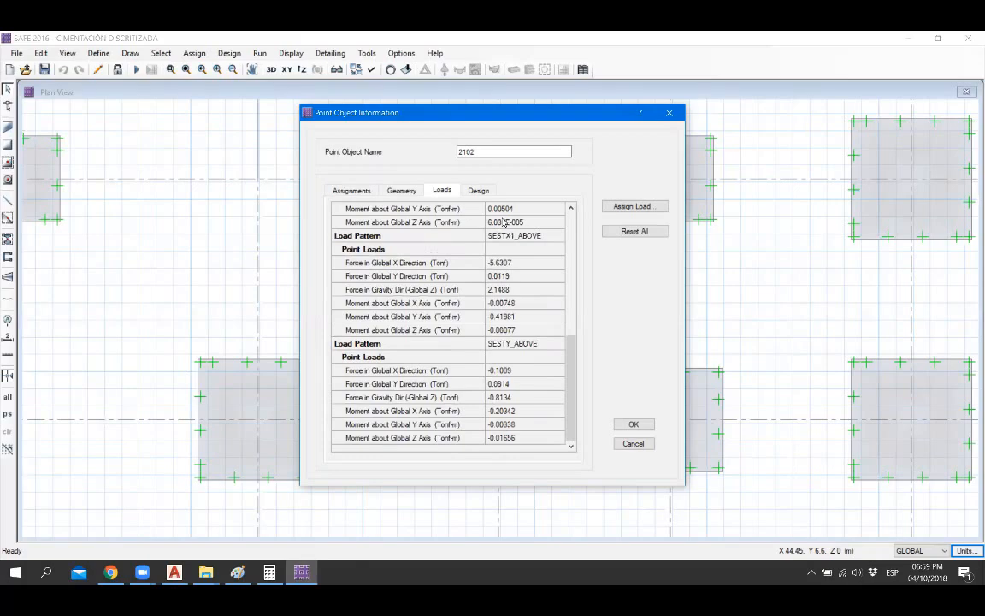
# Step: Close the point object information without changes and minimize SAFE to reach the desktop
pyautogui.click(627, 442)
pyautogui.scroll(-3, 574, 443)
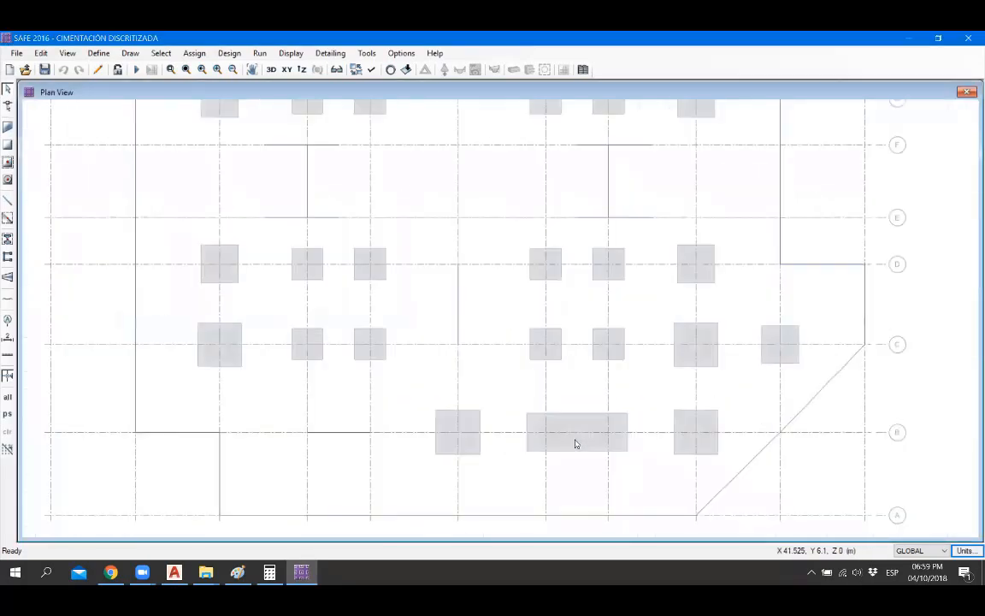
pyautogui.click(909, 37)
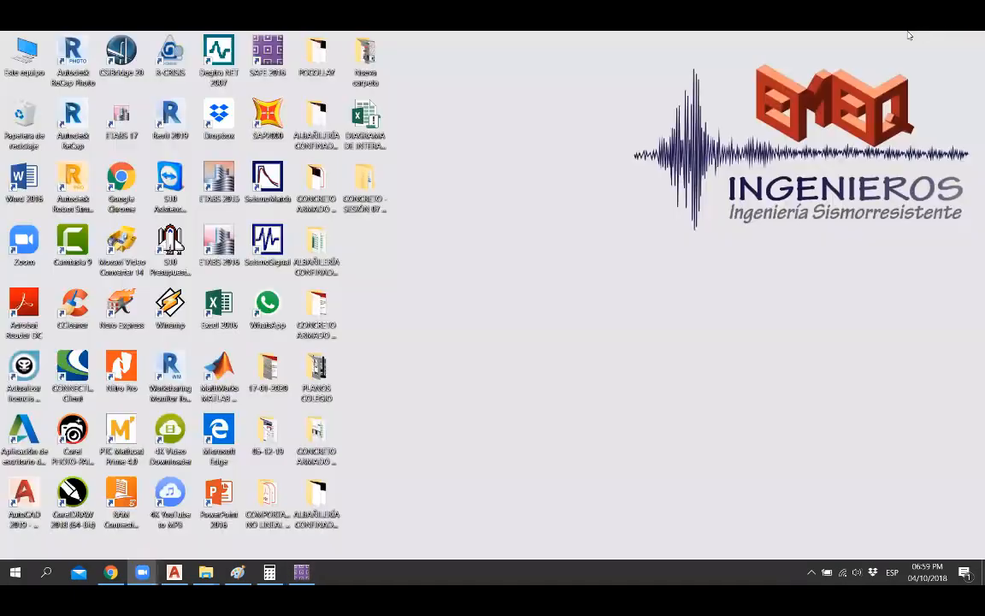
# Step: Try to launch ETABS 2015 from the desktop
pyautogui.rightClick(561, 126)
pyautogui.click(548, 165)
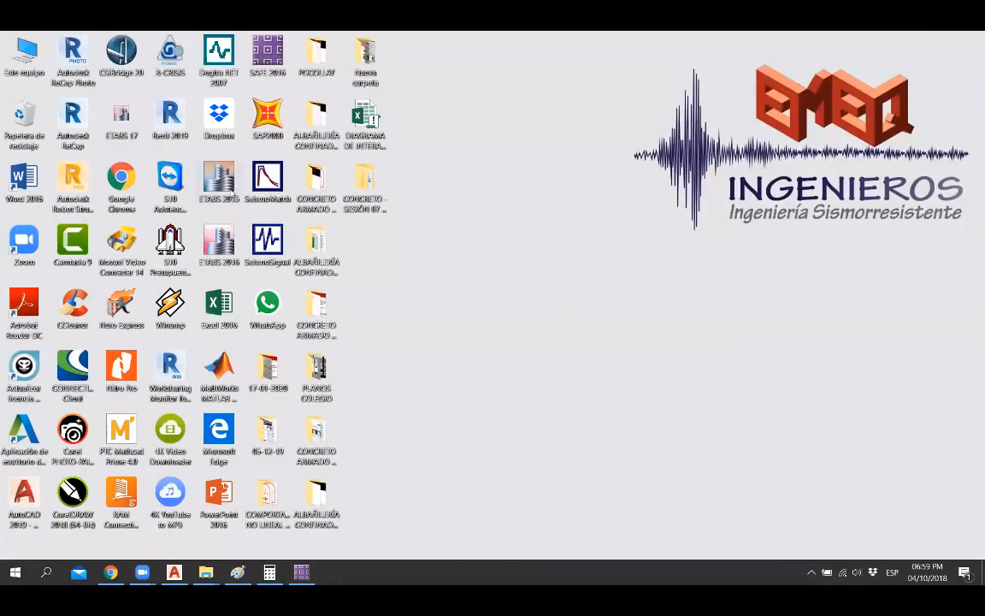
pyautogui.doubleClick(233, 193)
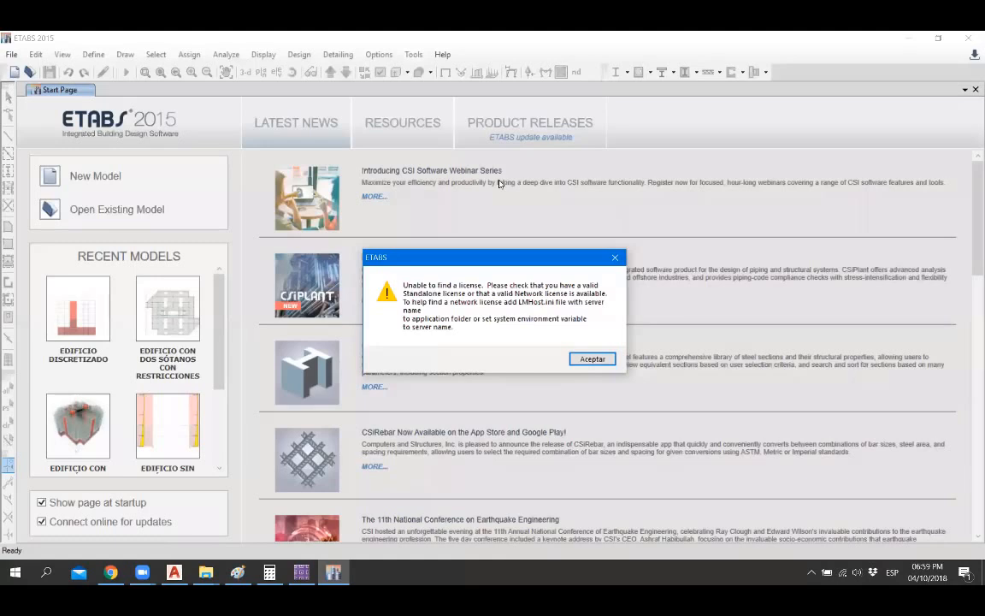
pyautogui.click(615, 257)
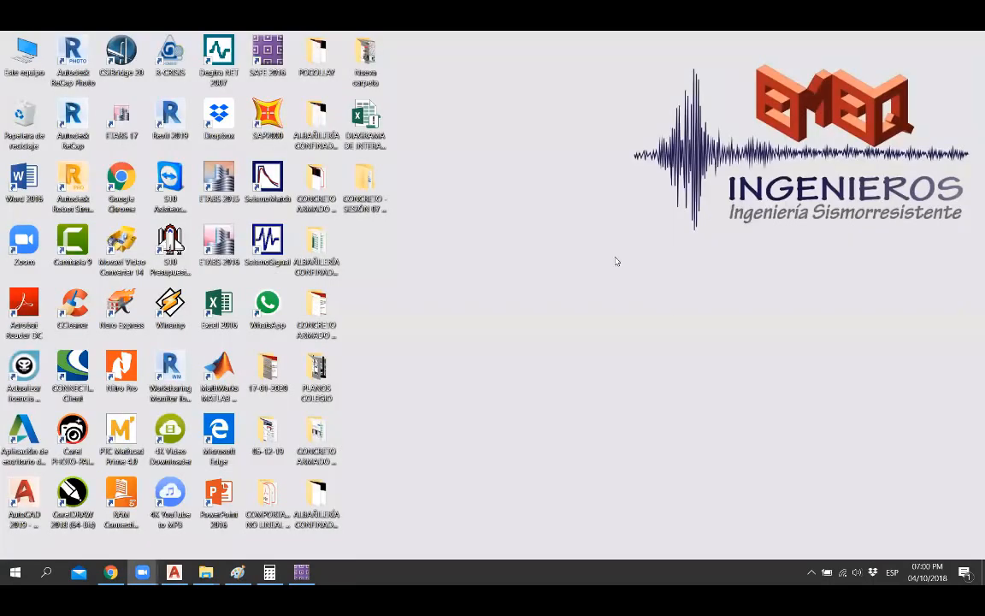
# Step: Return to SAFE, save the CIMENTACIÓN DISCRITIZADA model and close the program
pyautogui.click(301, 572)
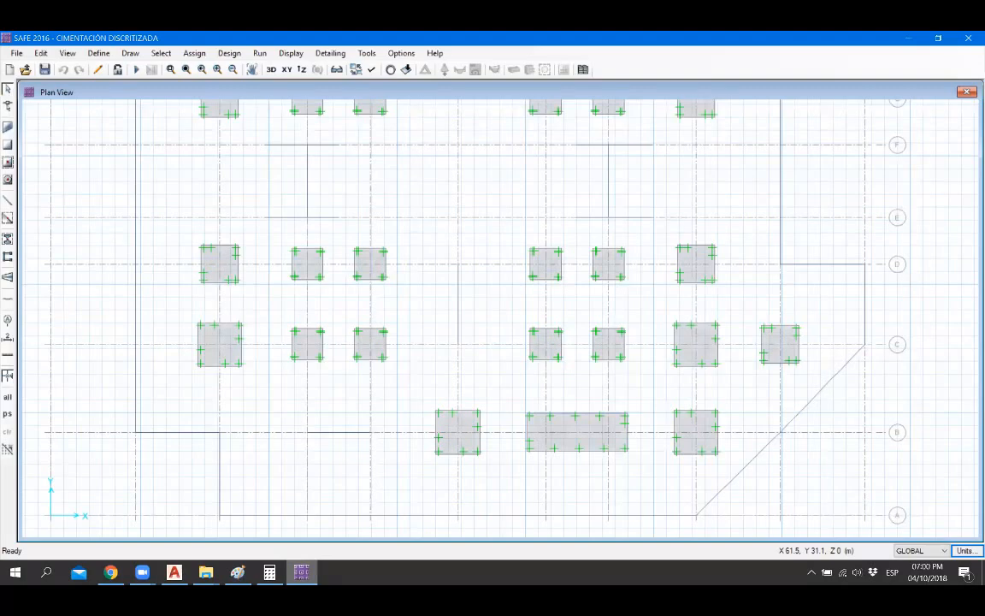
pyautogui.click(45, 70)
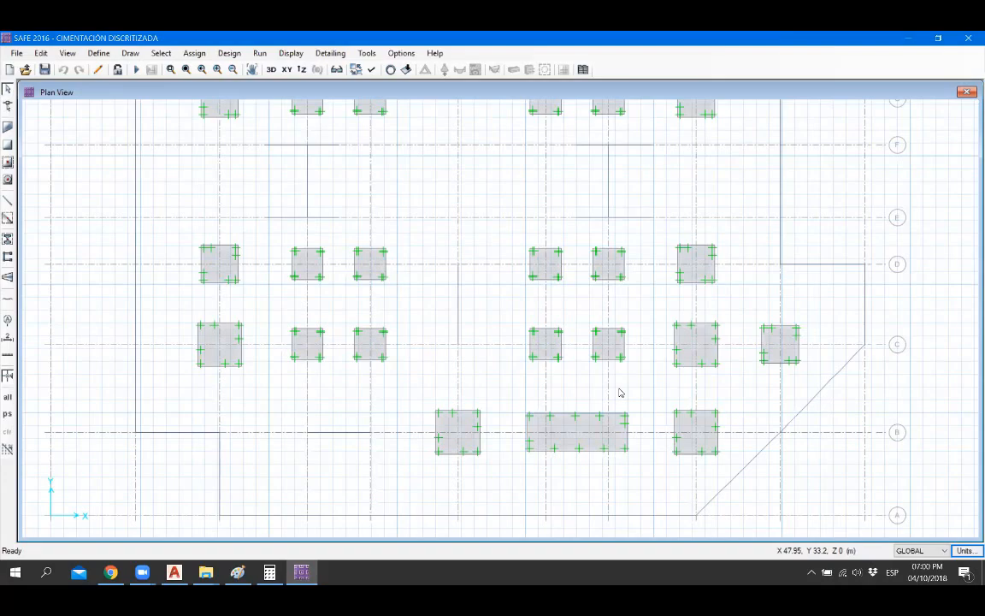
pyautogui.scroll(-3, 515, 447)
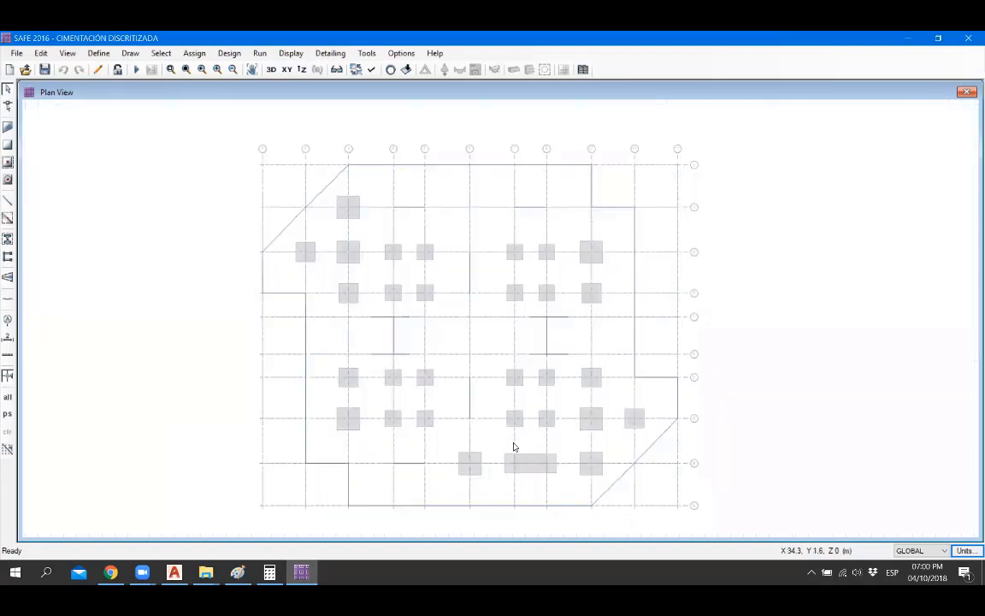
pyautogui.scroll(3, 536, 351)
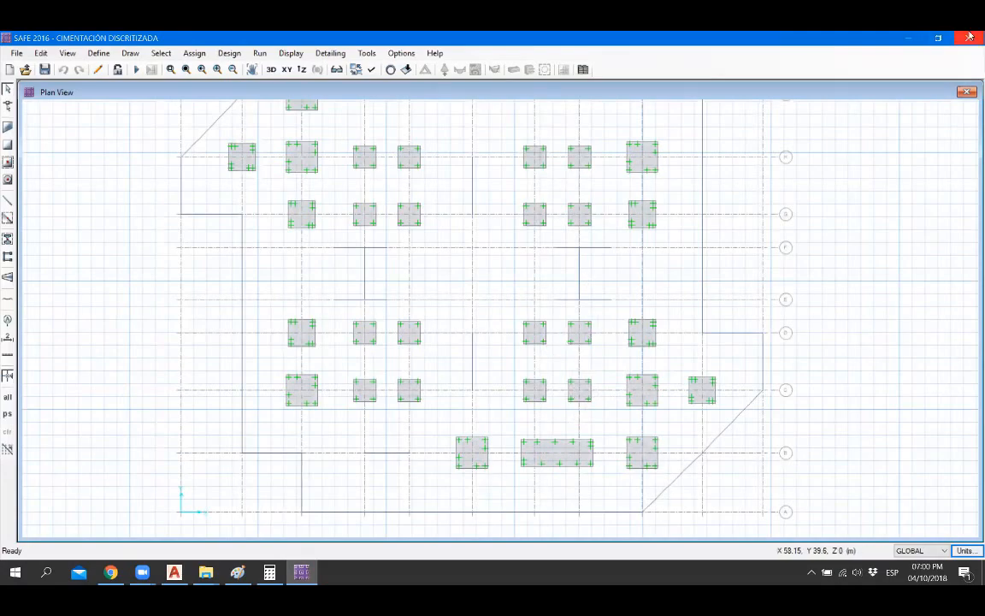
pyautogui.click(968, 37)
# Step: Turn on automatic time adjustment in the Windows date and time settings and close the settings
pyautogui.rightClick(921, 561)
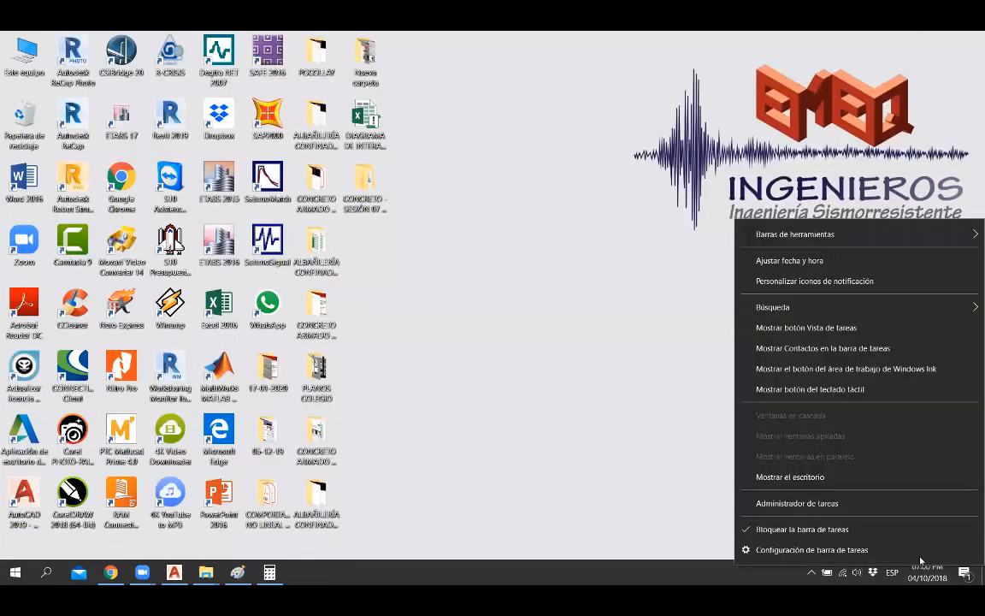
pyautogui.click(804, 260)
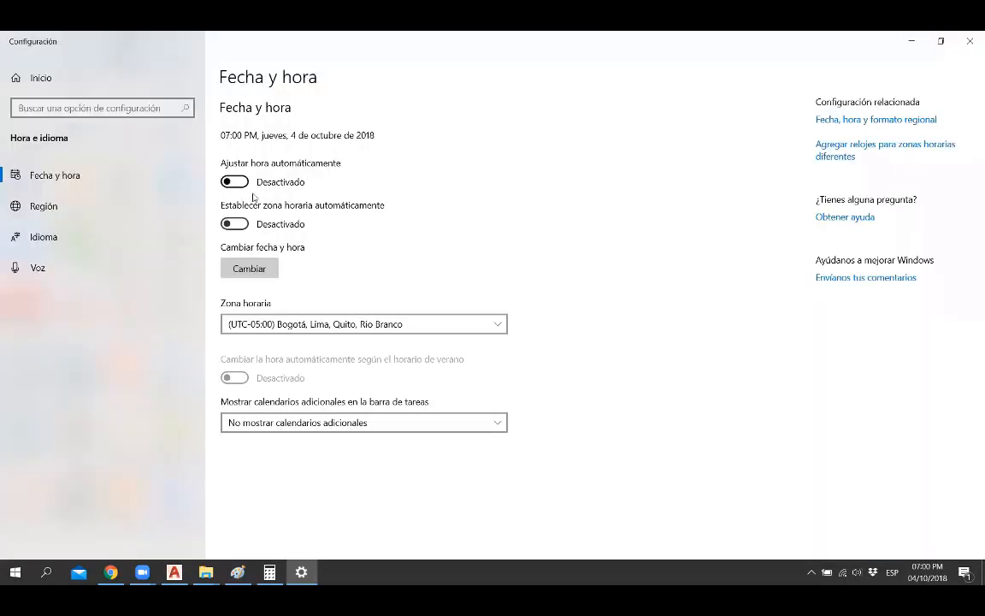
pyautogui.click(234, 182)
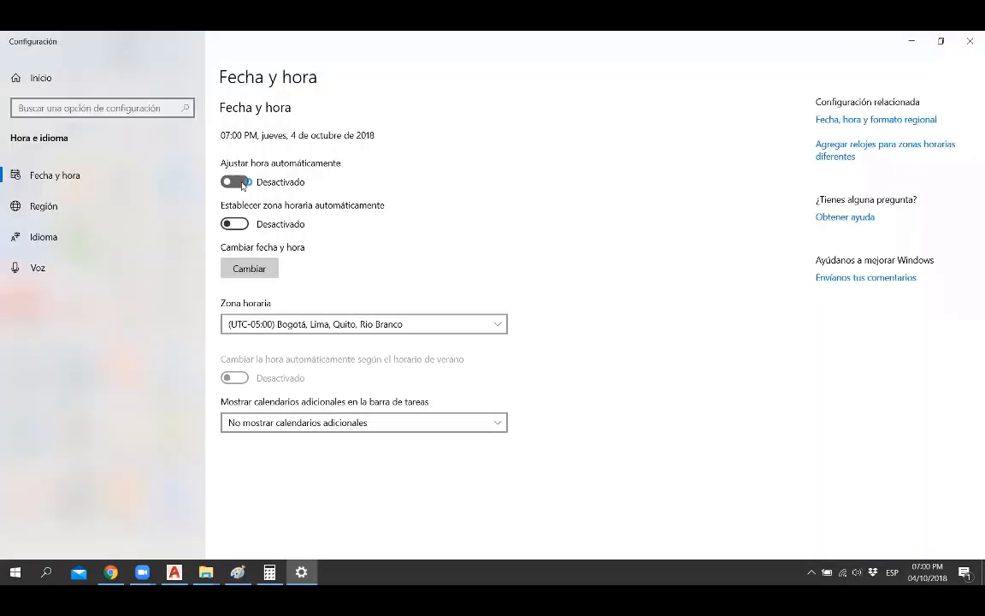
pyautogui.click(970, 41)
# Step: Start ETABS 2015 from the desktop and bring up the file dialog for opening an existing model
pyautogui.rightClick(604, 214)
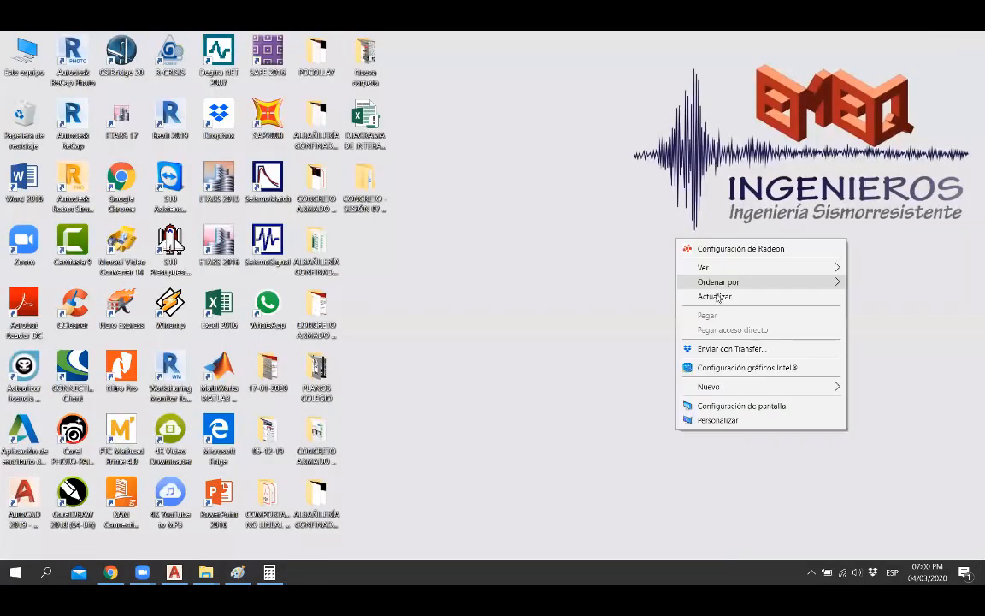
pyautogui.click(651, 272)
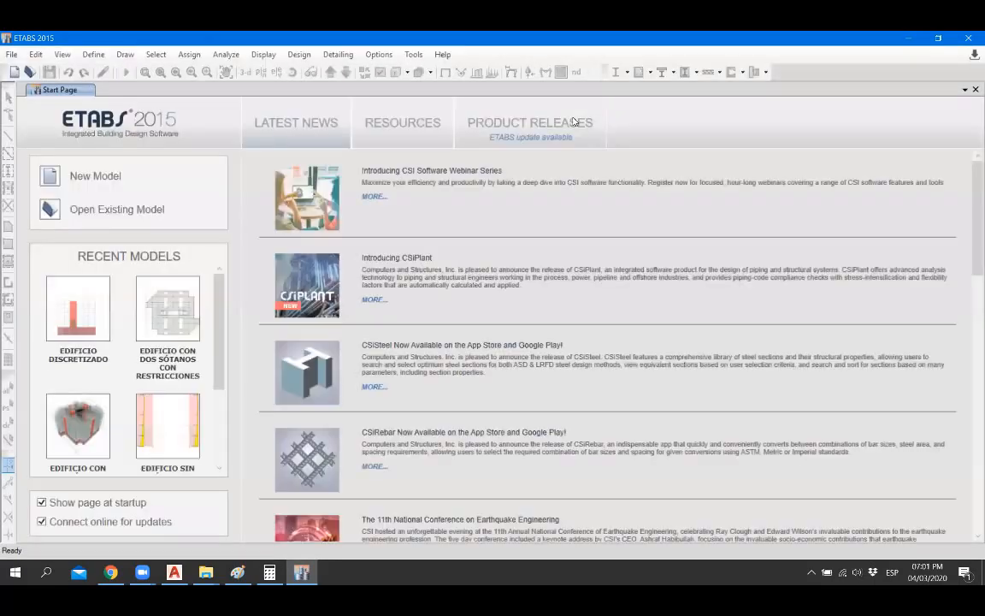
pyautogui.click(11, 54)
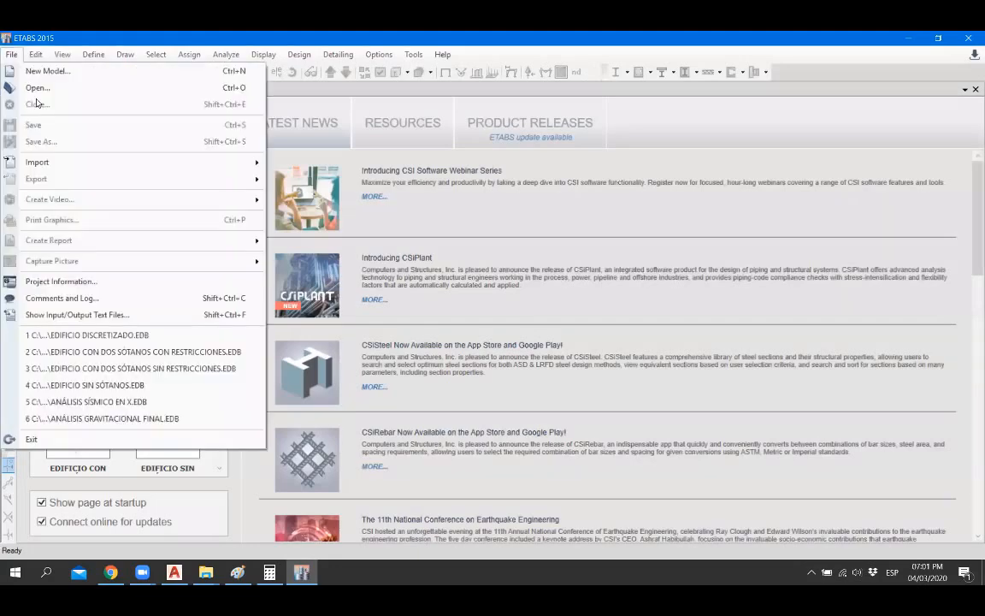
pyautogui.click(50, 41)
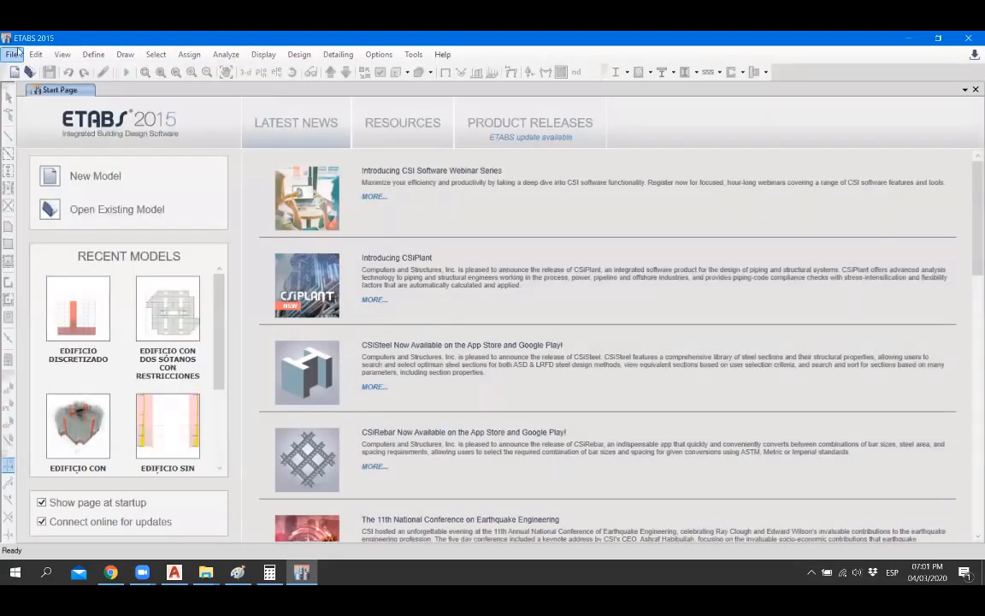
pyautogui.click(13, 54)
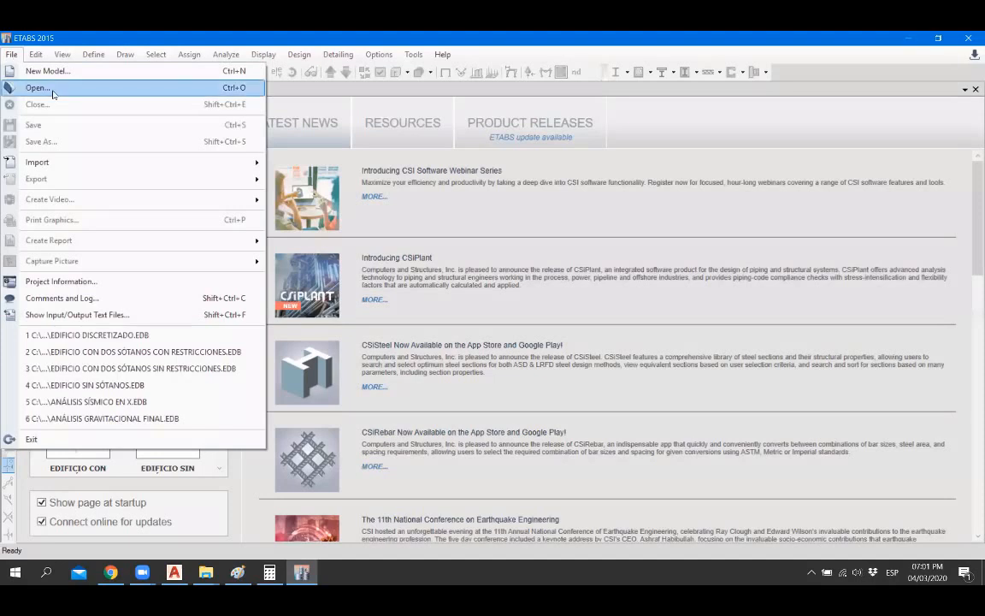
pyautogui.click(47, 87)
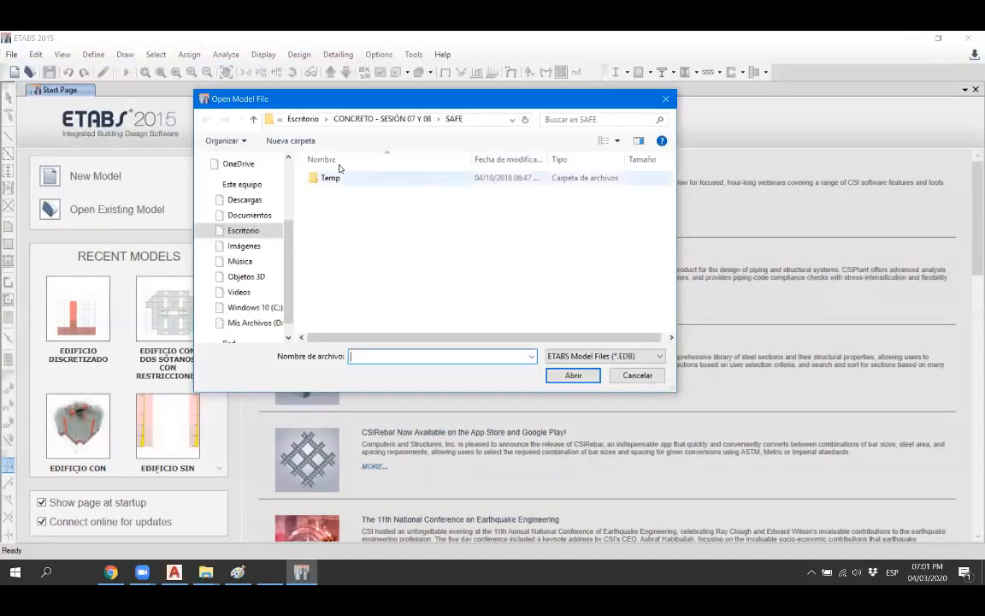
# Step: Browse to the Escritorio folder in the file dialog and display its contents as a list
pyautogui.click(240, 230)
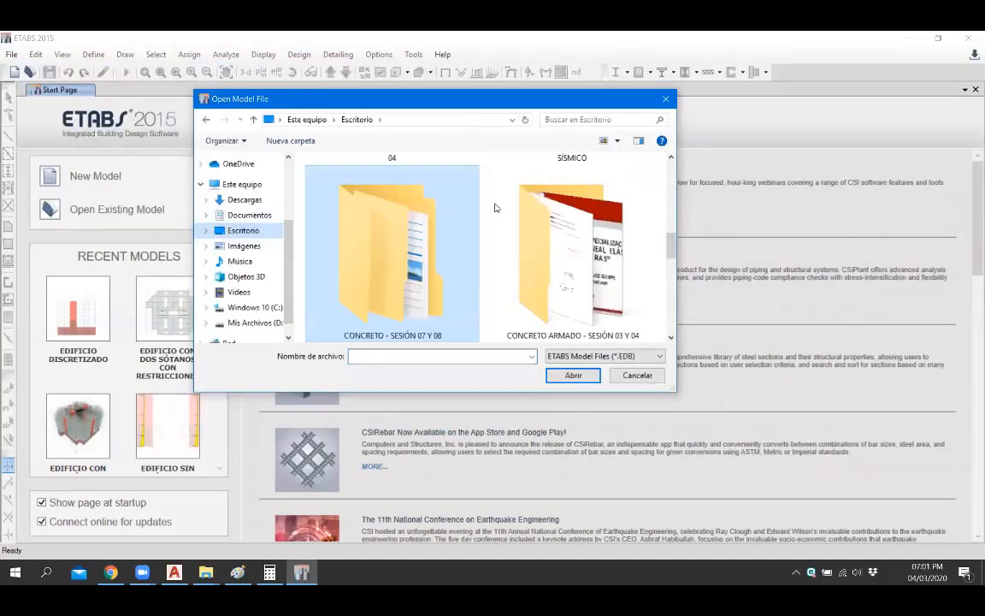
pyautogui.scroll(-3, 456, 222)
pyautogui.scroll(1, 479, 256)
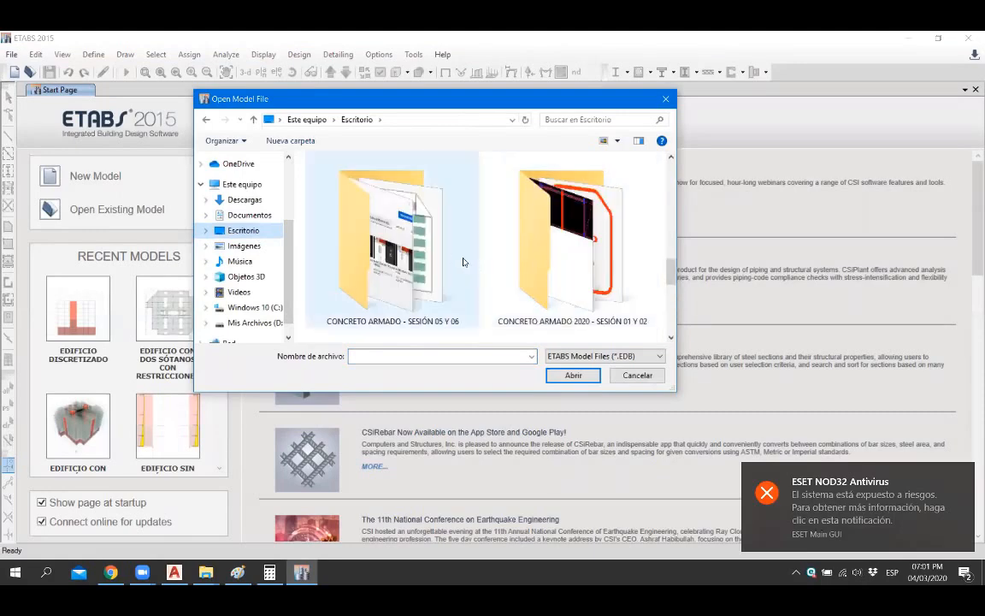
pyautogui.scroll(5, 525, 254)
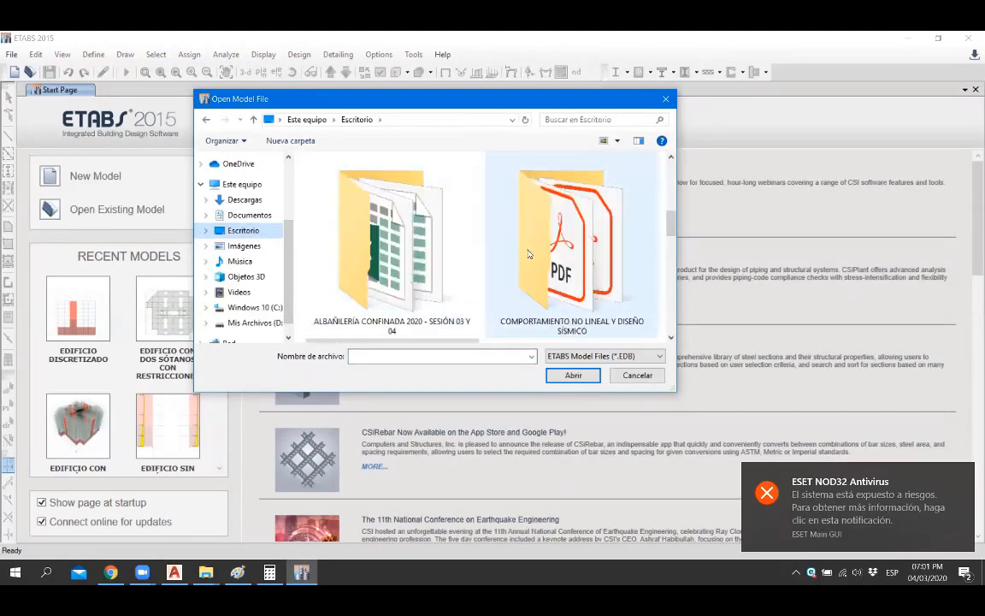
pyautogui.scroll(-4, 528, 254)
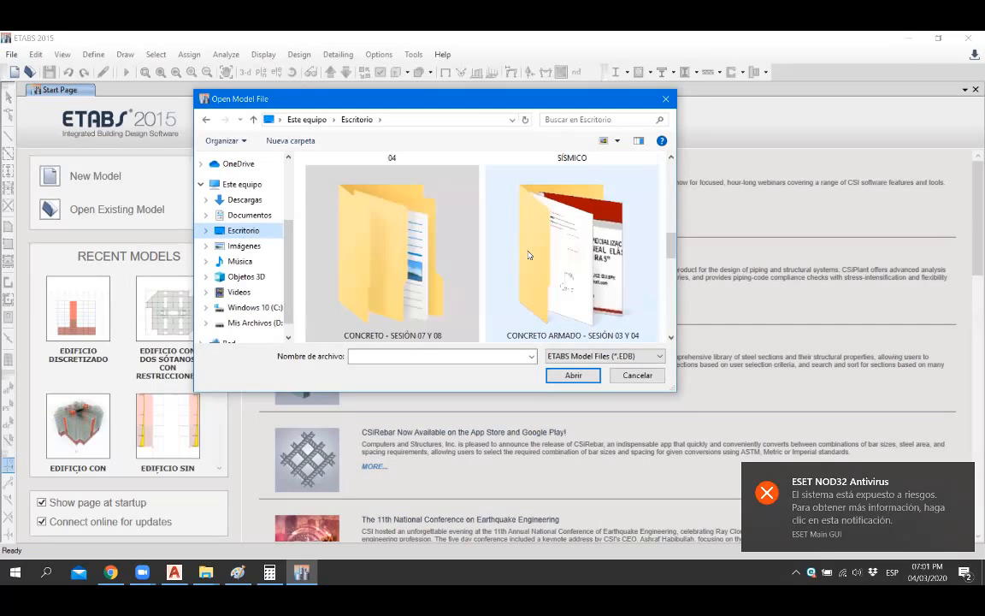
pyautogui.doubleClick(529, 254)
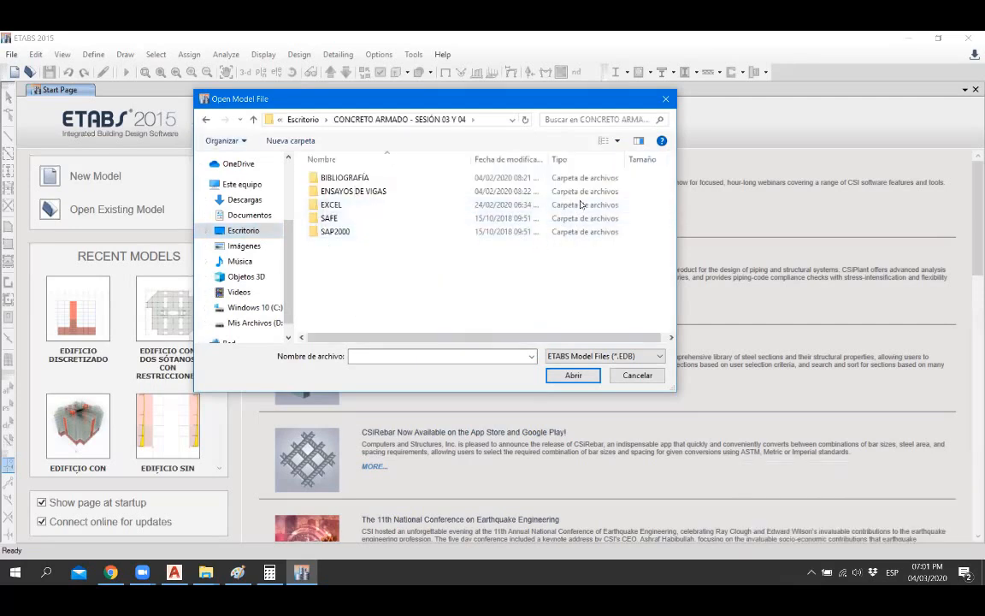
pyautogui.hotkey('alt', 'Left')
pyautogui.scroll(3, 479, 231)
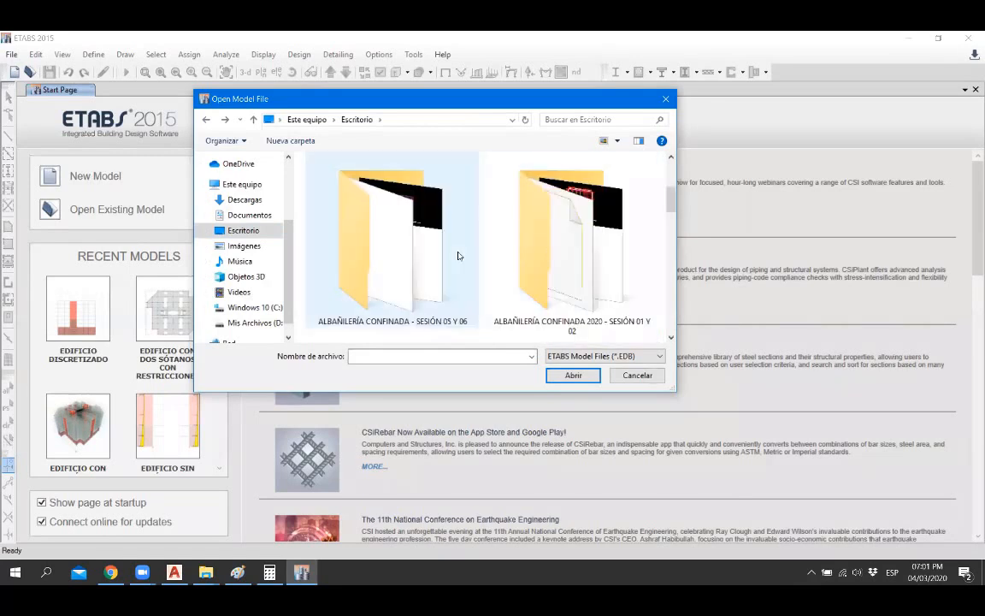
pyautogui.rightClick(664, 242)
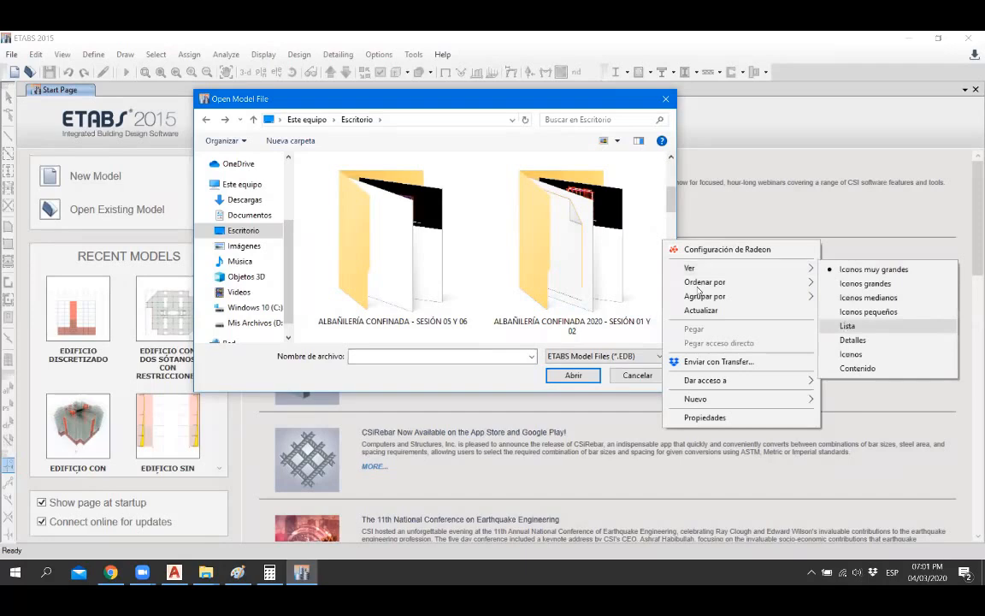
pyautogui.click(847, 326)
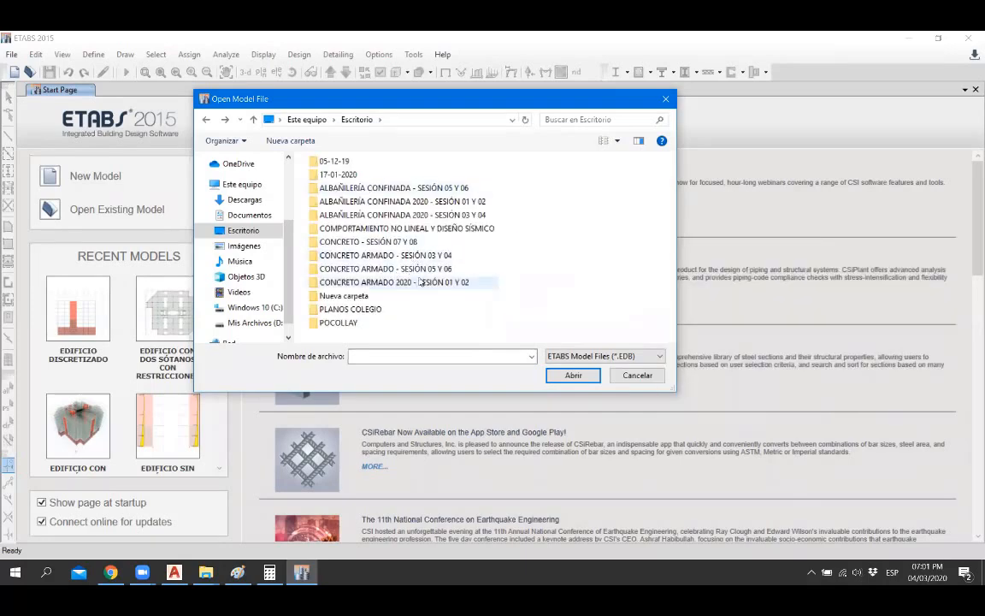
# Step: Open the model EDIFICIO CON DOS SÓTANOS CON RESTRICCIONES from the ETABS subfolder of CONCRETO ARMADO 2020 - SESIÓN 01 Y 02
pyautogui.doubleClick(419, 281)
pyautogui.doubleClick(335, 218)
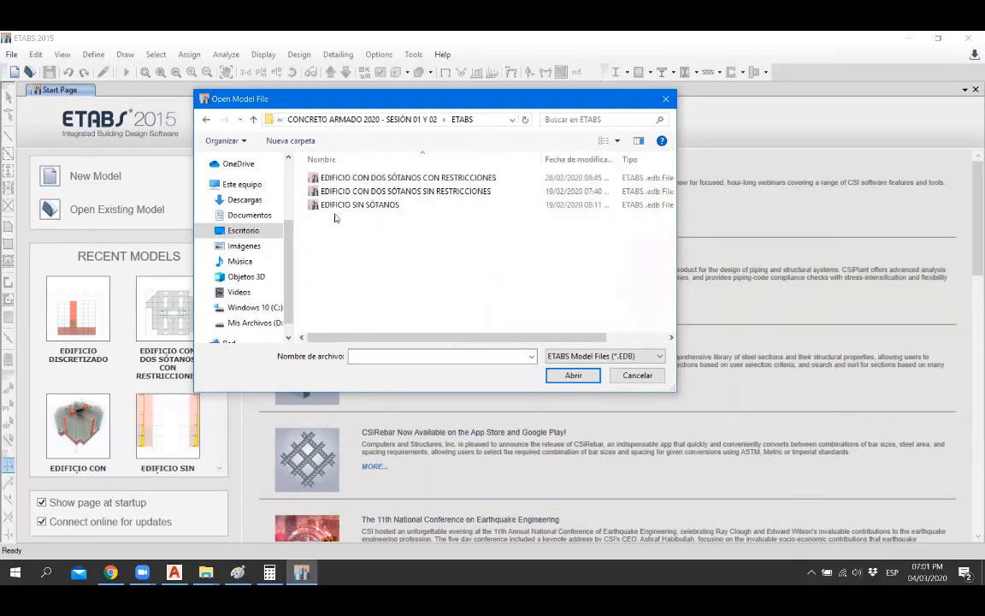
pyautogui.click(350, 178)
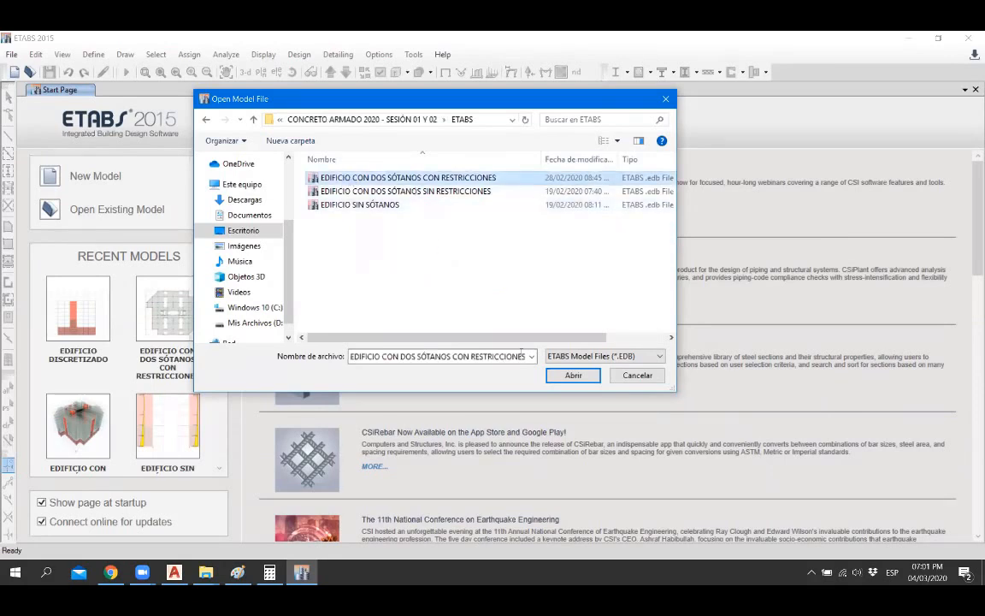
pyautogui.click(572, 376)
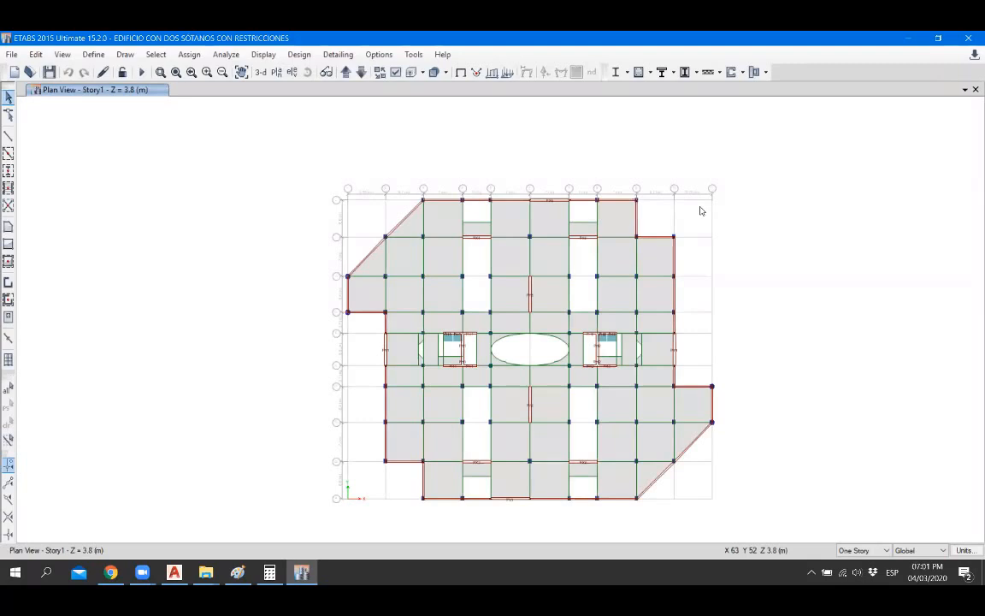
# Step: Inspect the Story1 plan around the PX3 wall and display the elevation view along grid line B
pyautogui.scroll(5, 565, 488)
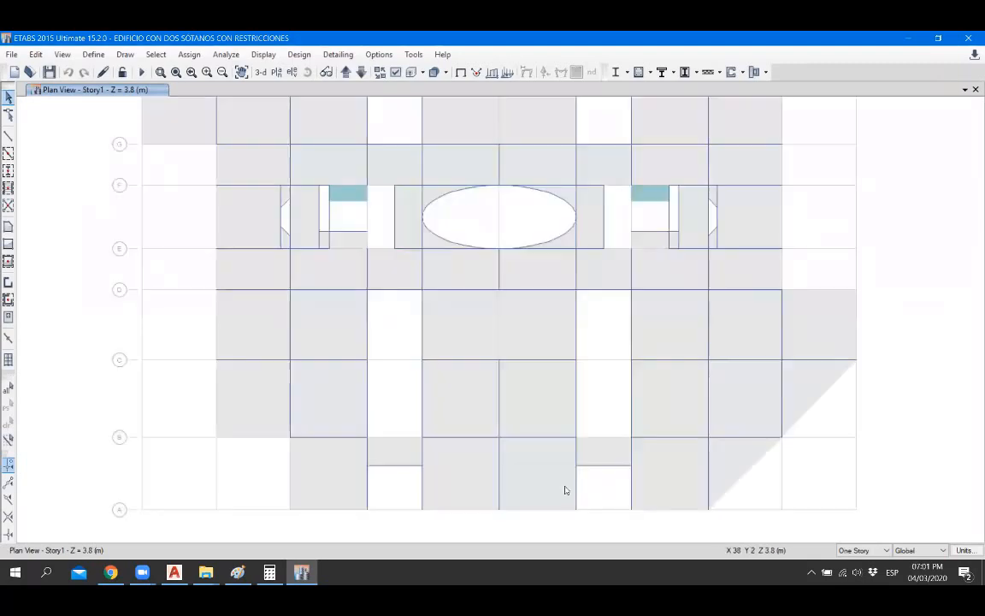
pyautogui.scroll(-3, 609, 359)
pyautogui.scroll(4, 598, 320)
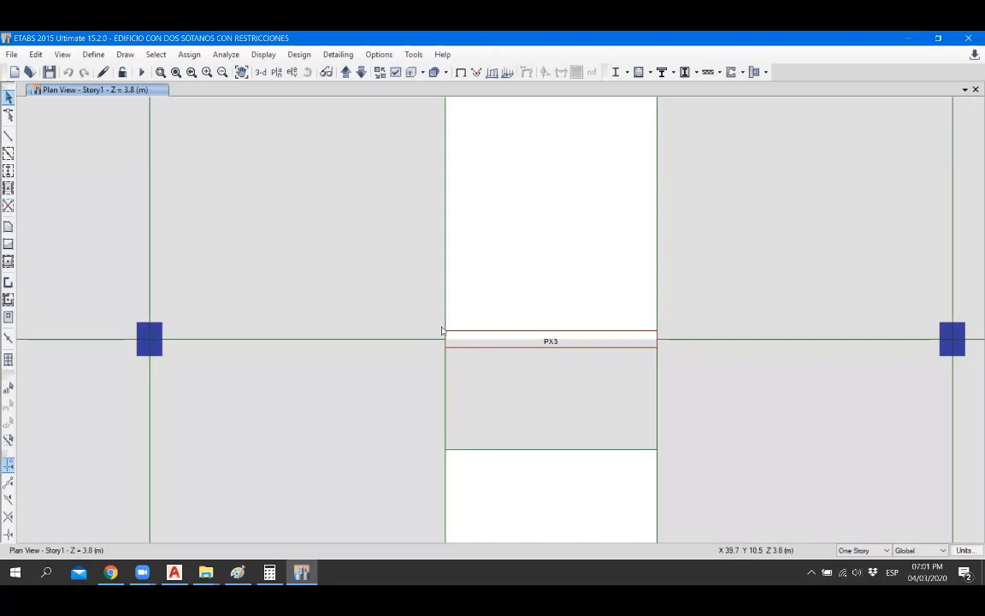
pyautogui.scroll(-5, 631, 405)
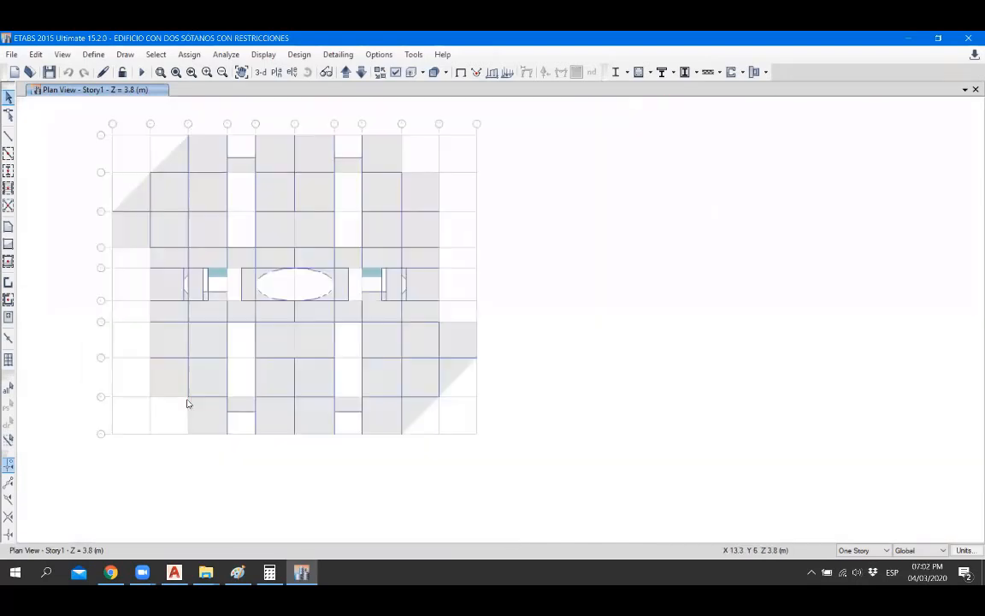
pyautogui.scroll(3, 107, 402)
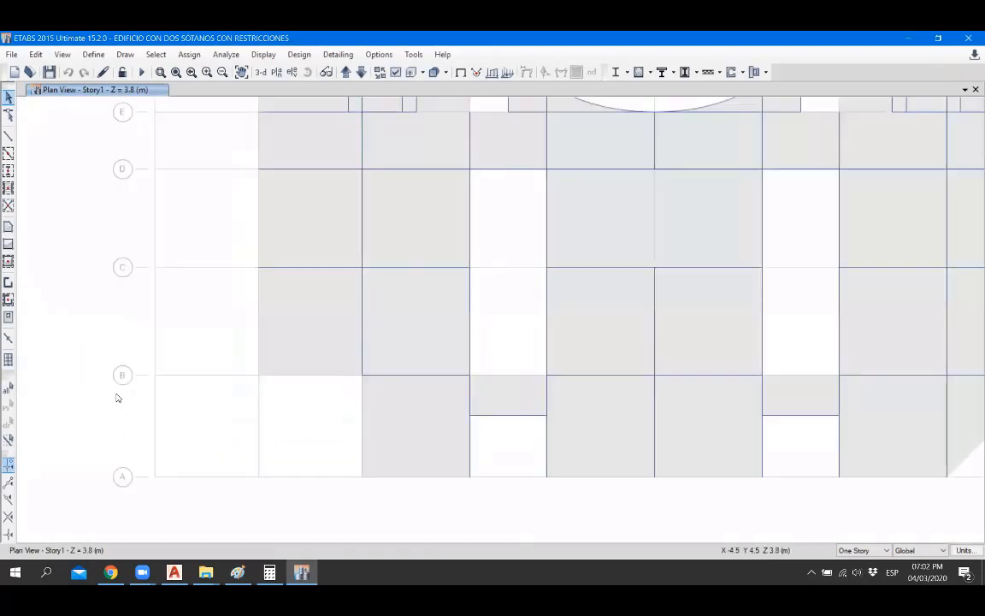
pyautogui.click(292, 71)
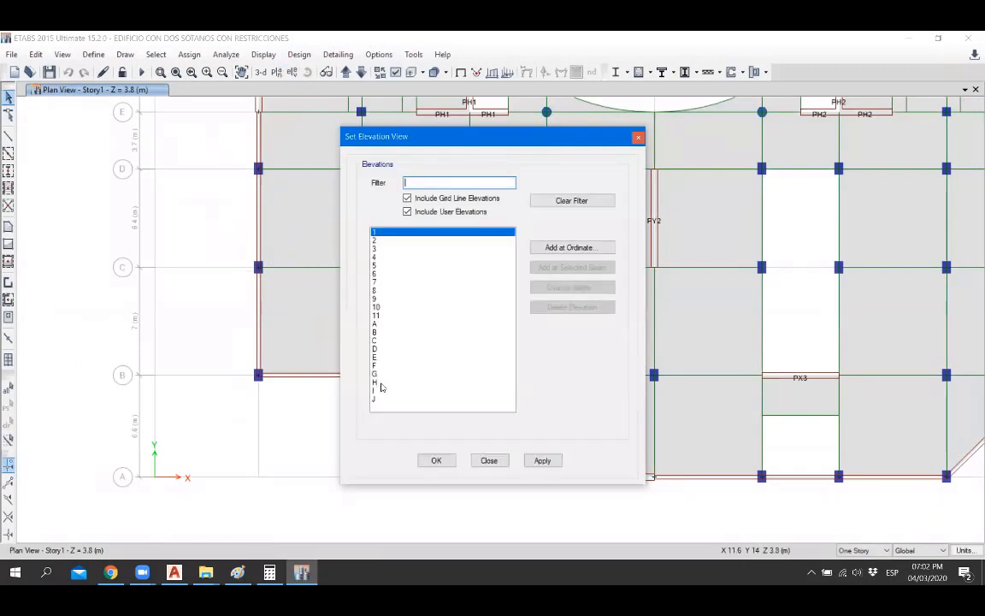
pyautogui.click(376, 331)
pyautogui.click(446, 460)
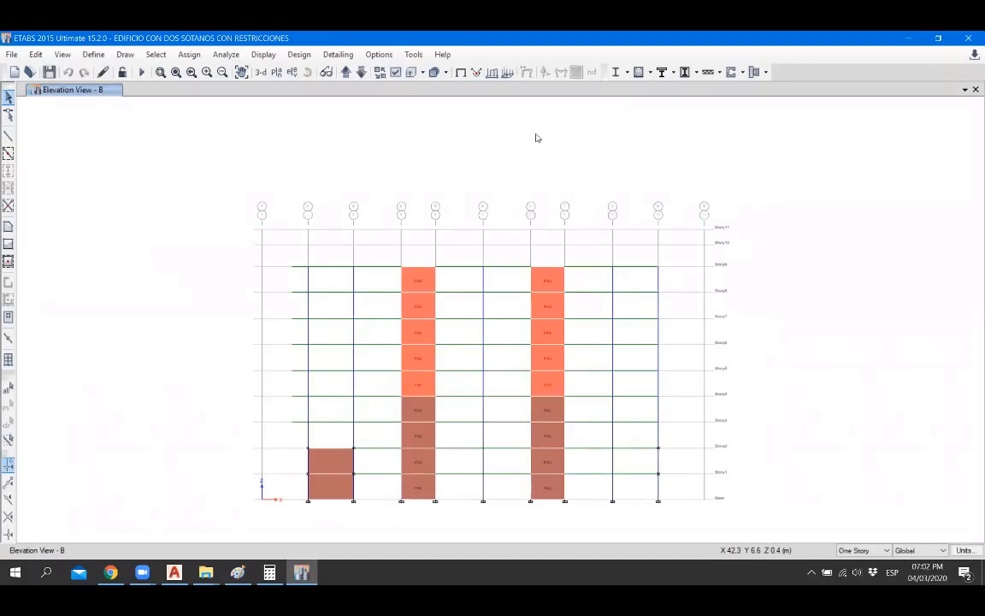
# Step: Run the analysis and display the pier Moment 3-3 diagram for load case SESTX1 on elevation B
pyautogui.click(144, 77)
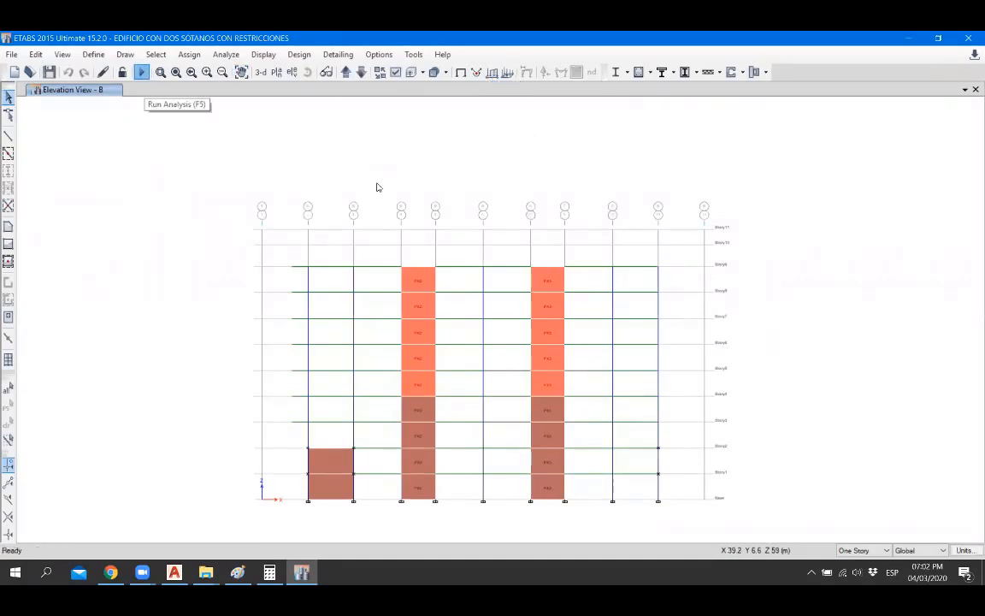
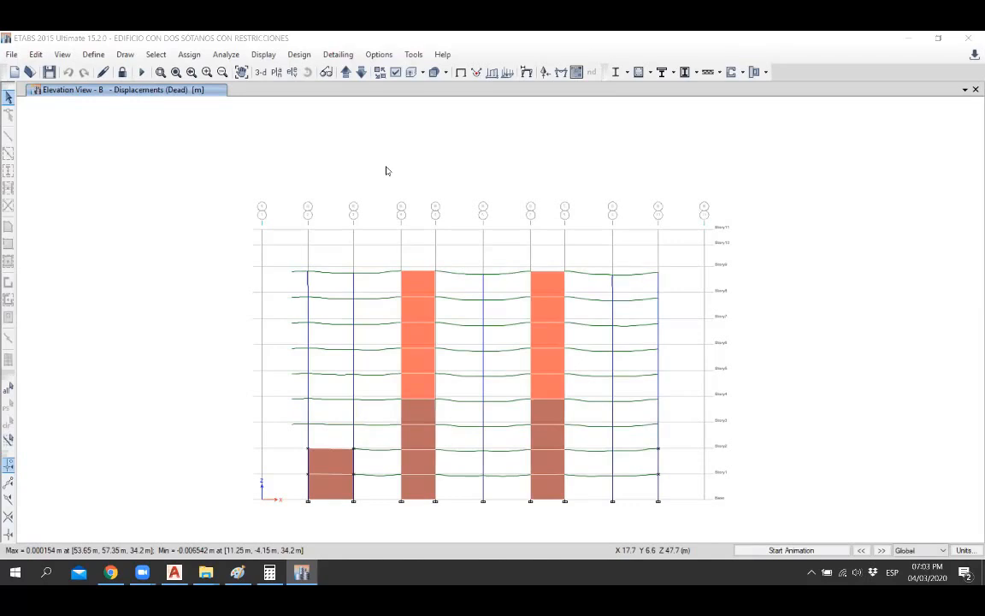
pyautogui.press('F8')
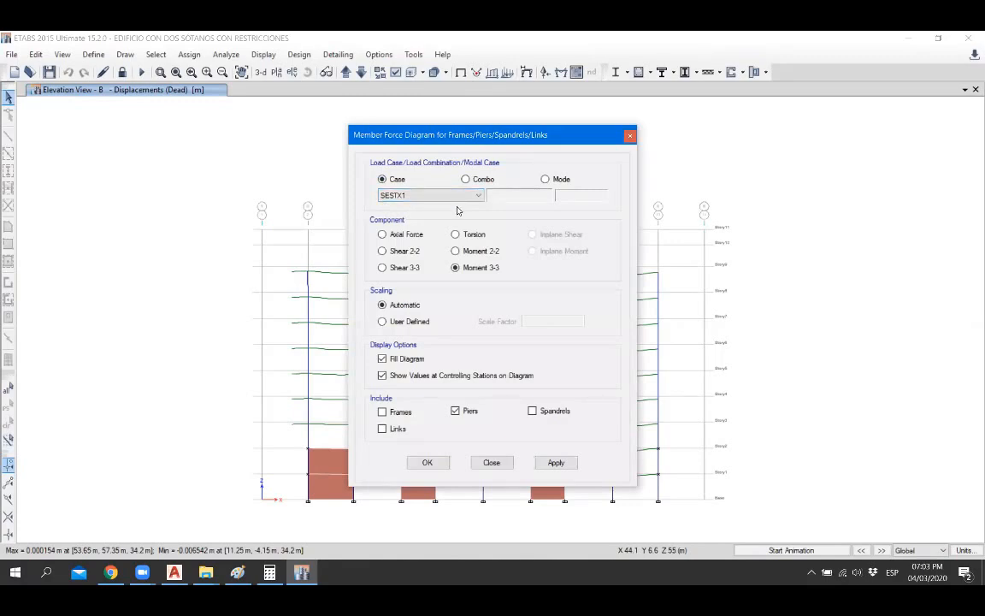
pyautogui.click(428, 462)
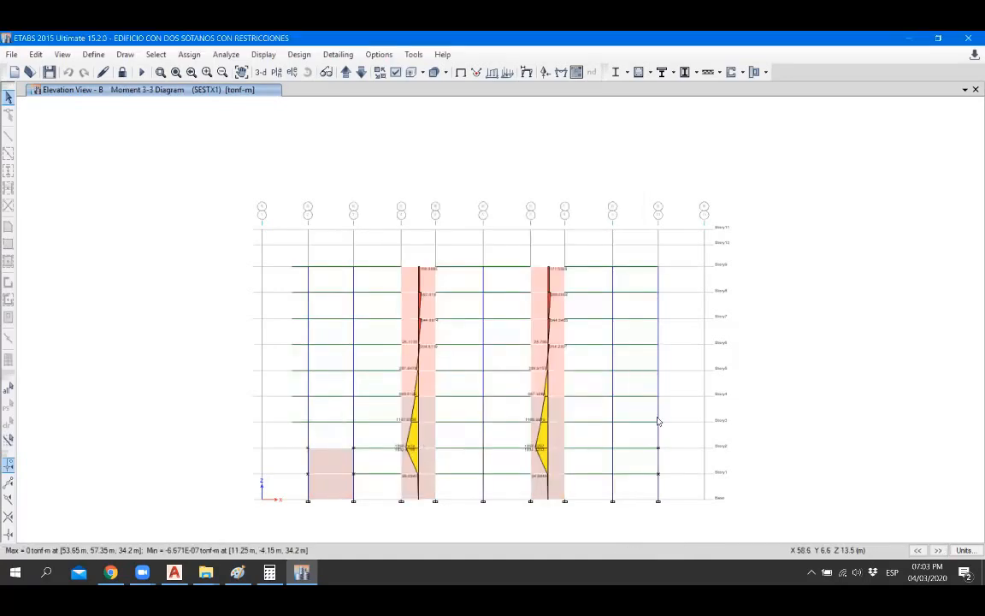
# Step: Examine the SESTX1 moment values along both walls of elevation B, especially at the basement levels
pyautogui.scroll(5, 556, 488)
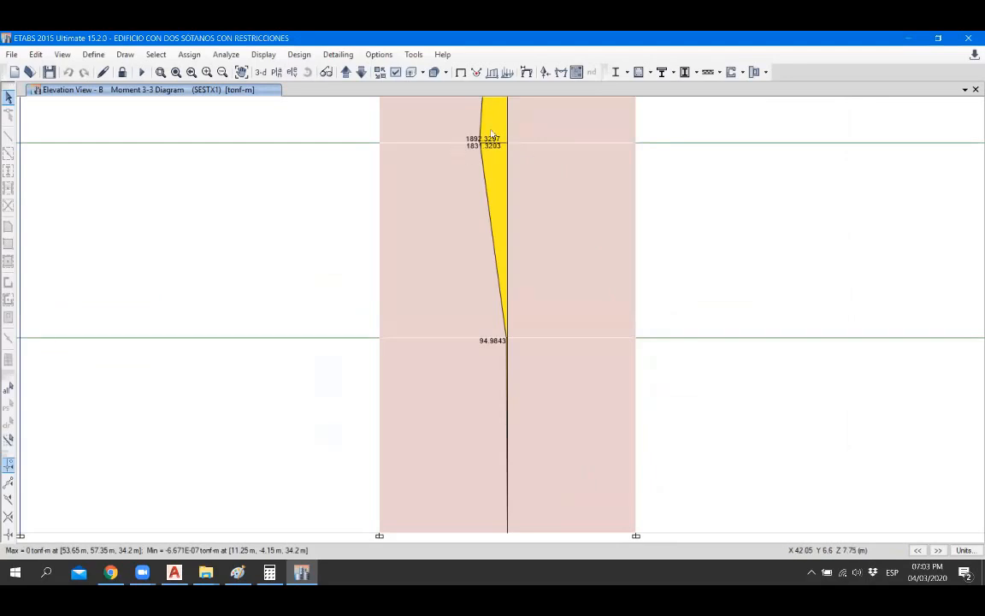
pyautogui.scroll(-3, 584, 337)
pyautogui.scroll(-1, 558, 319)
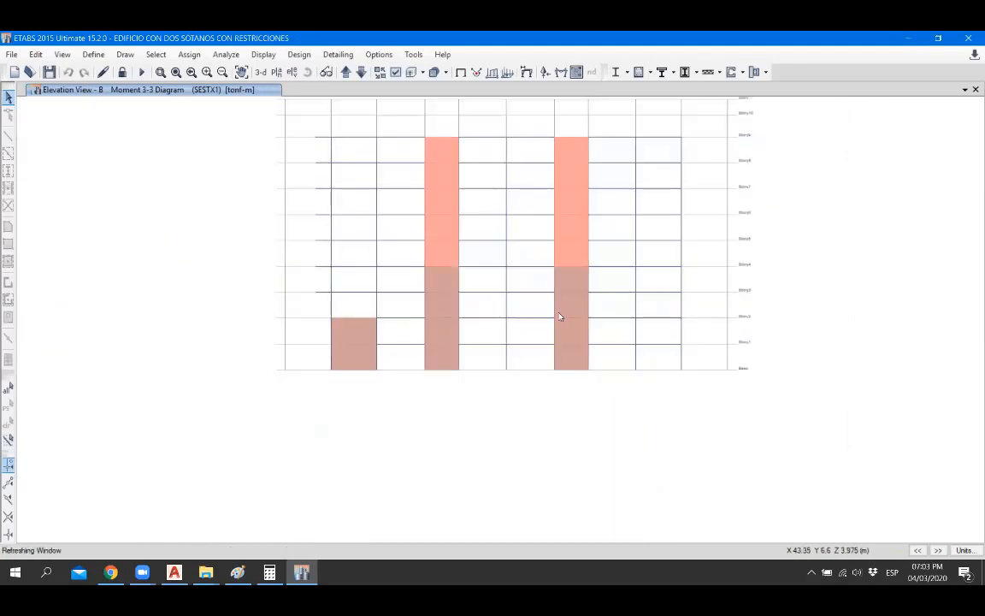
pyautogui.scroll(2, 565, 326)
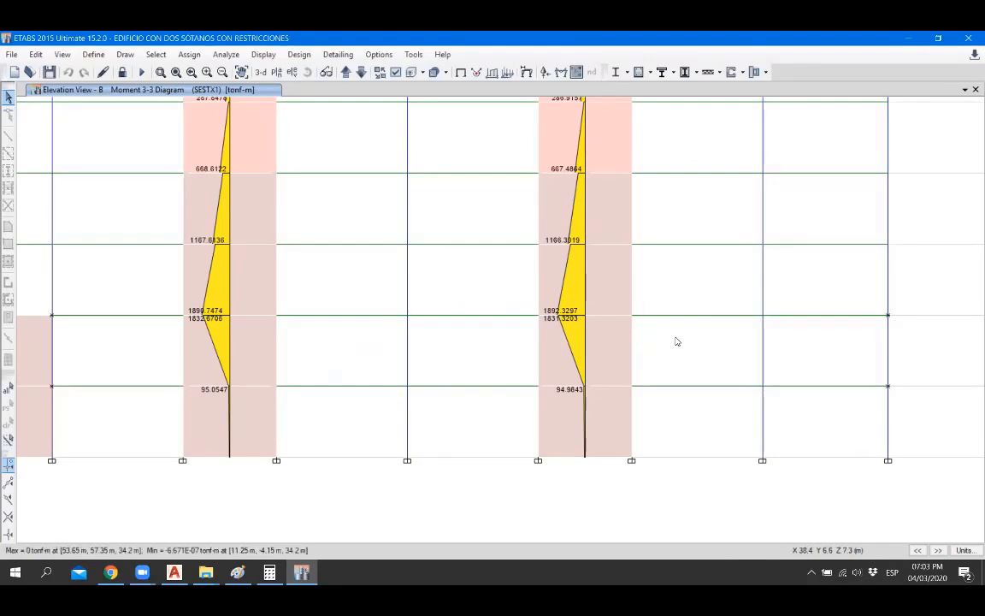
pyautogui.scroll(-3, 680, 368)
pyautogui.scroll(3, 590, 382)
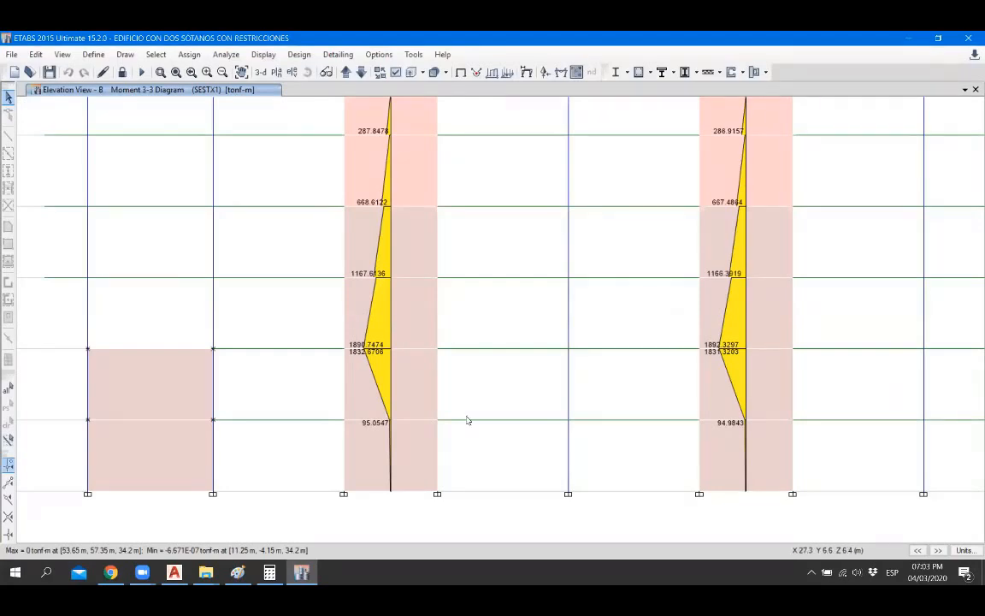
pyautogui.scroll(-3, 466, 419)
pyautogui.scroll(3, 488, 369)
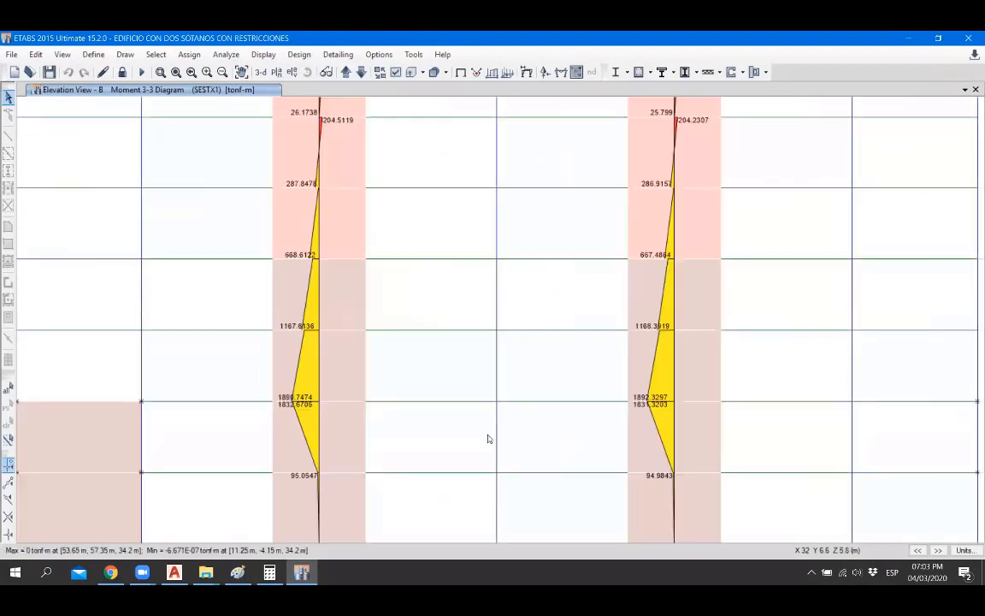
pyautogui.scroll(-3, 489, 432)
pyautogui.scroll(3, 483, 453)
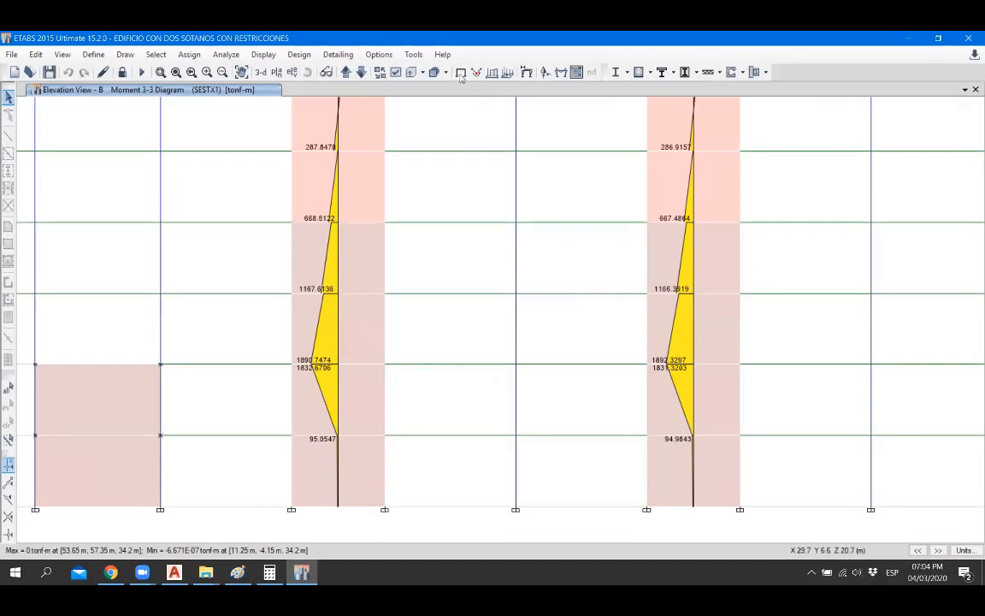
# Step: Display the pier axial force diagram for the Dead load case on elevation B
pyautogui.click(561, 73)
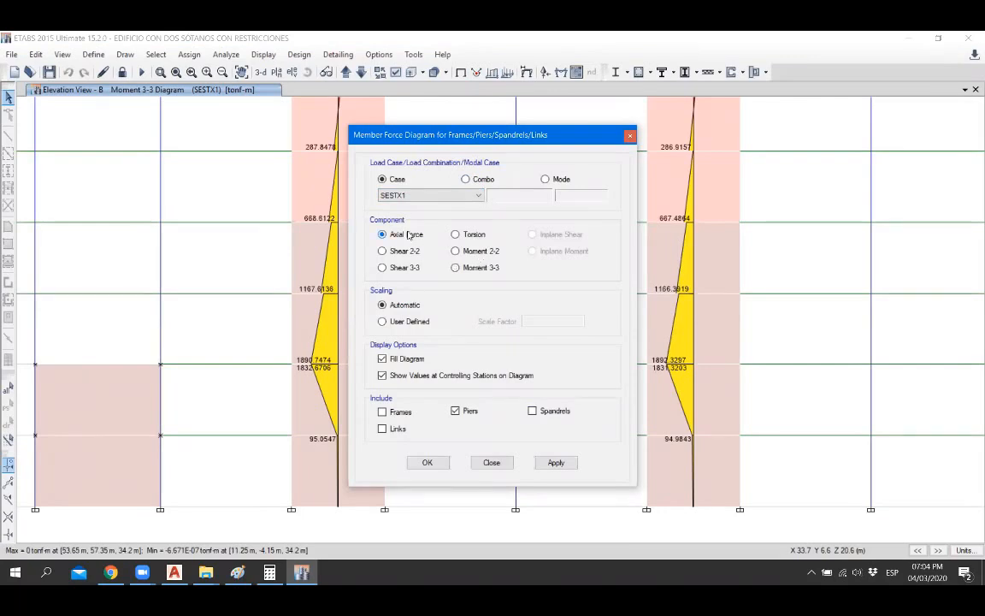
pyautogui.click(431, 194)
pyautogui.click(391, 205)
pyautogui.click(429, 462)
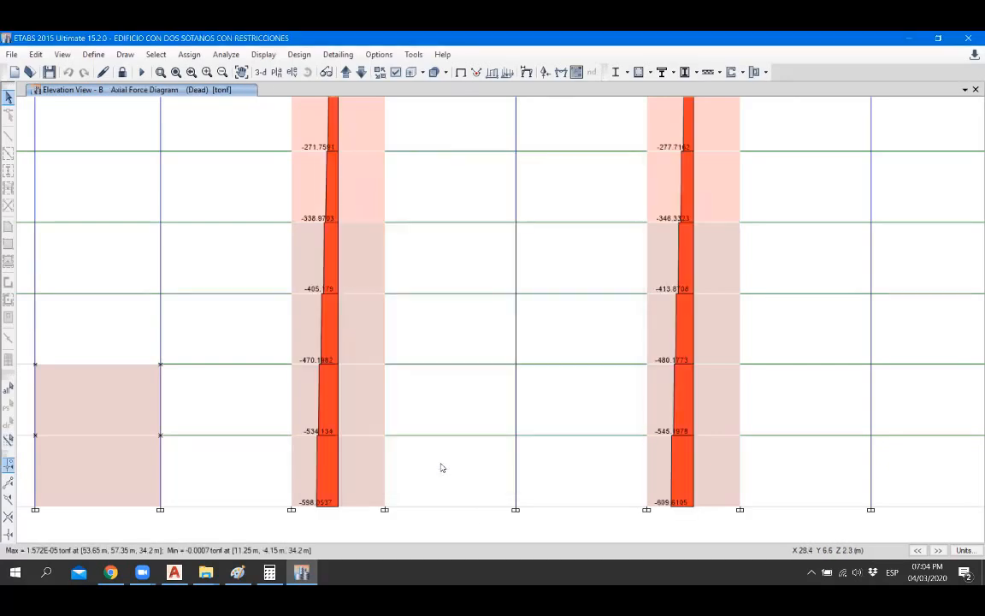
# Step: Step through the axial force diagrams of the Live, Azotea, SESTX, SESTX1 and SESTY cases and return to Dead
pyautogui.click(938, 551)
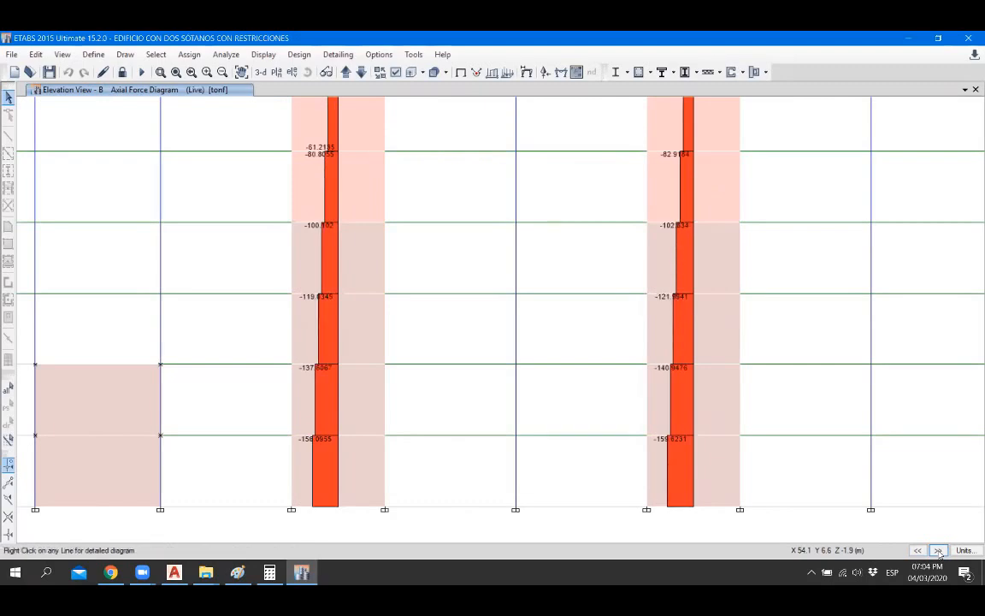
pyautogui.click(939, 551)
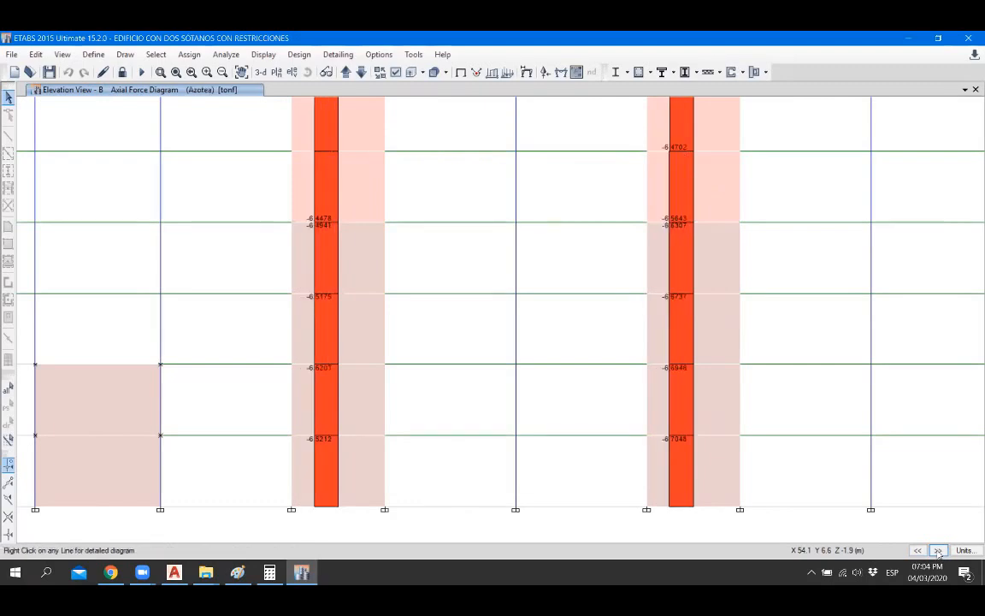
pyautogui.click(938, 551)
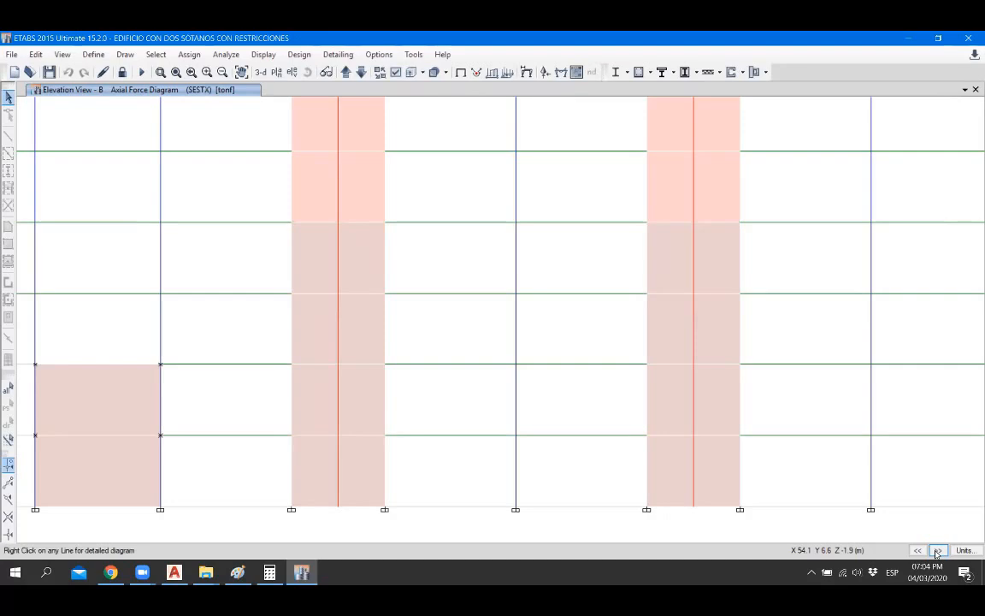
pyautogui.click(939, 551)
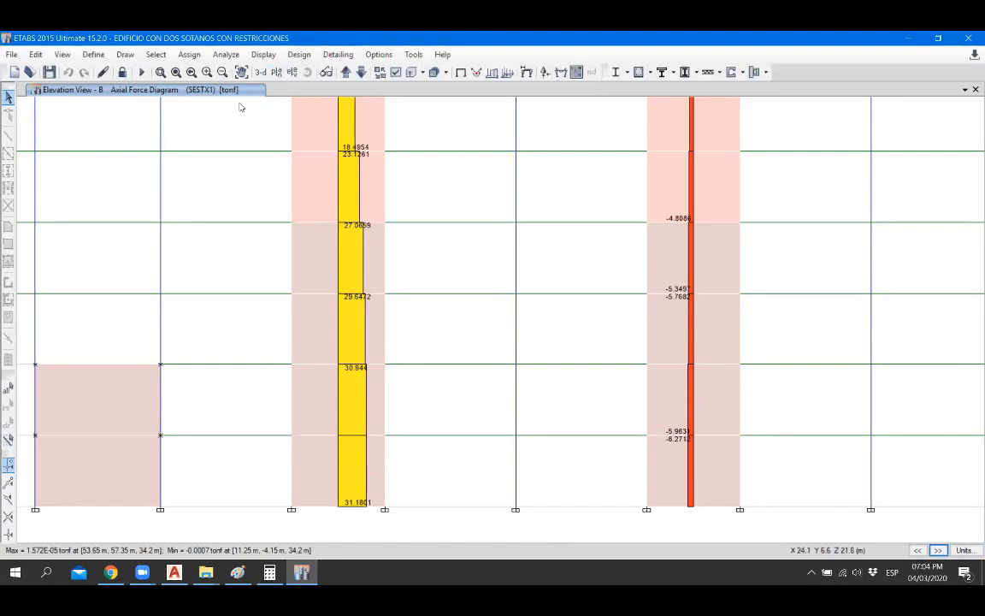
pyautogui.click(938, 550)
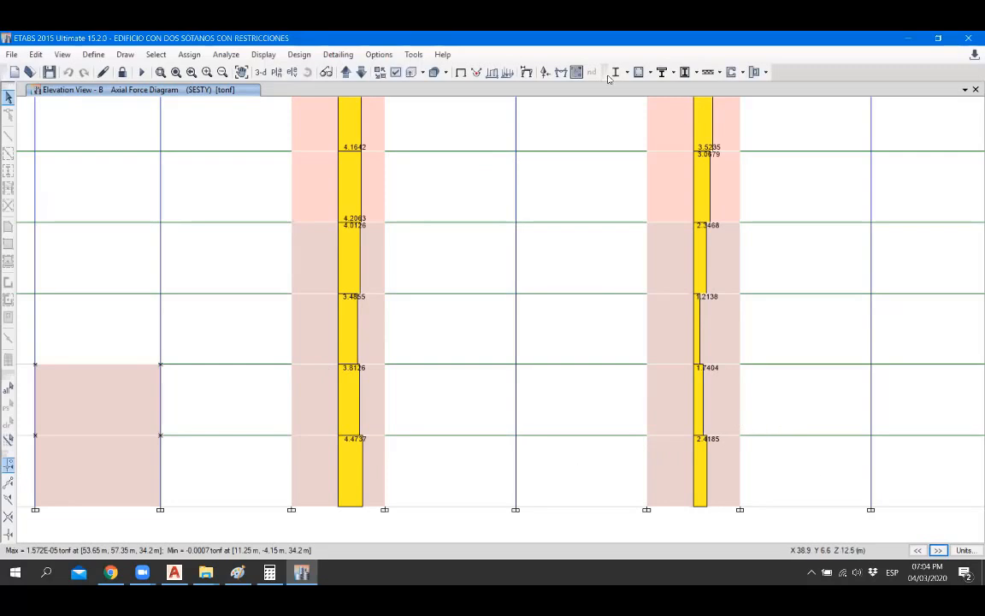
pyautogui.click(938, 550)
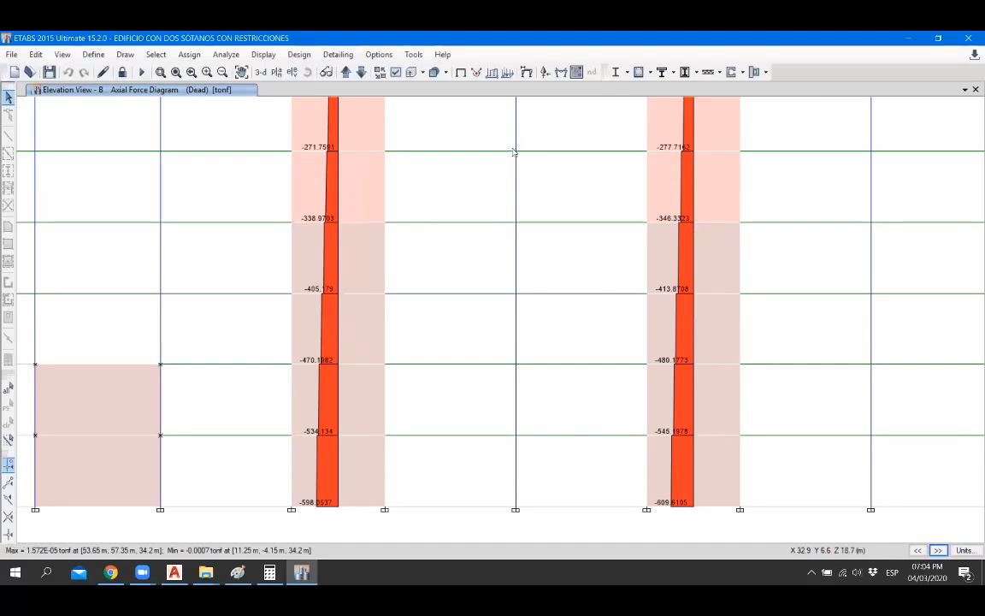
# Step: Clear the axial force diagram and display the pier Moment 3-3 diagram for load case SDINX on elevation B
pyautogui.click(461, 72)
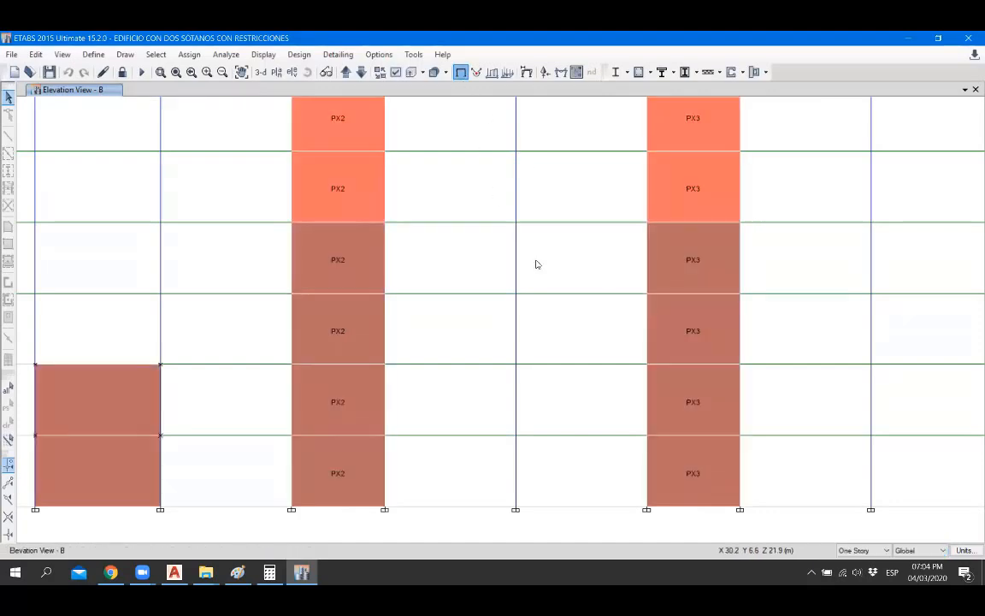
pyautogui.scroll(-5, 472, 395)
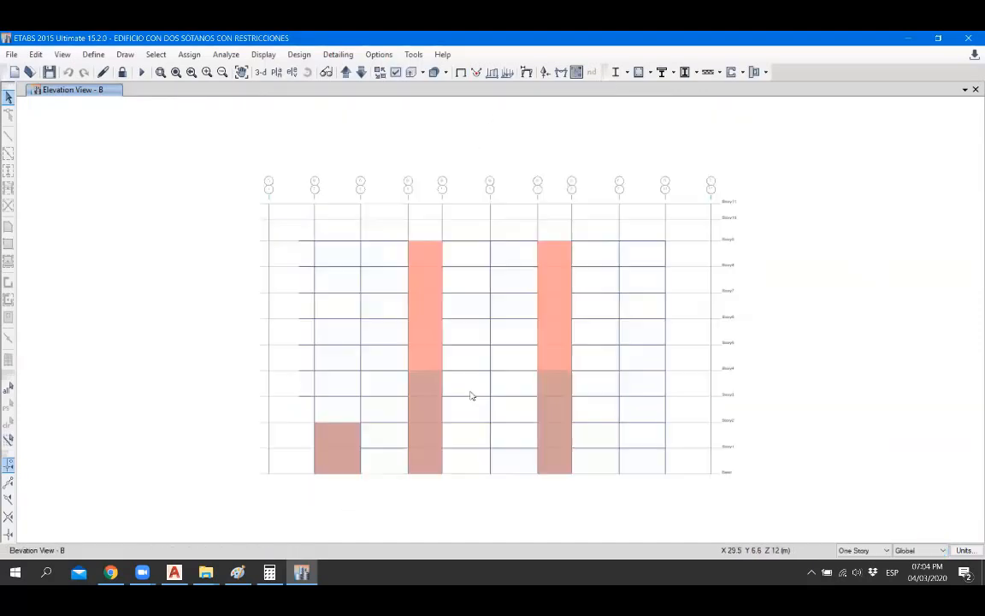
pyautogui.click(561, 73)
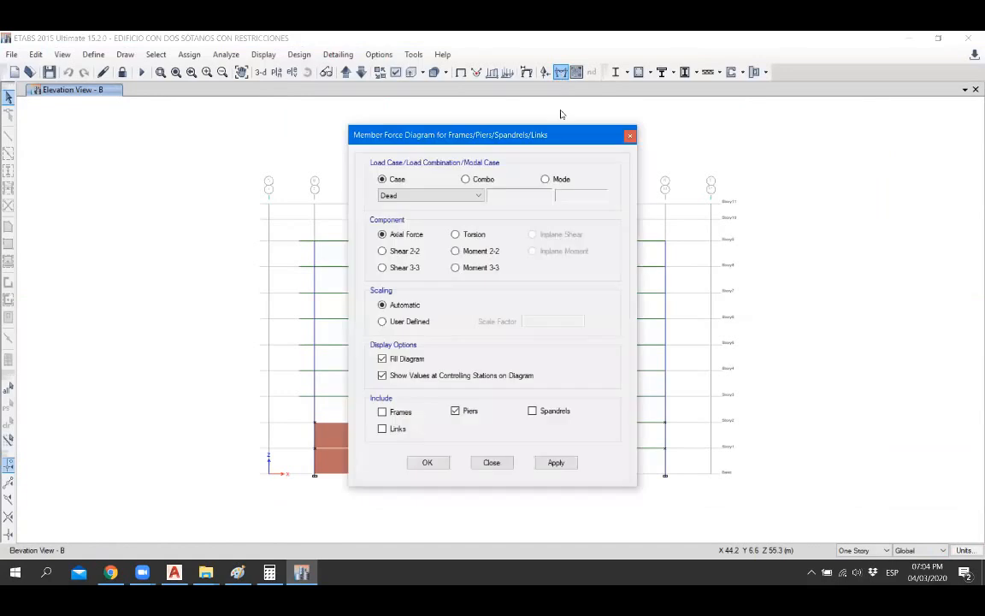
pyautogui.click(411, 196)
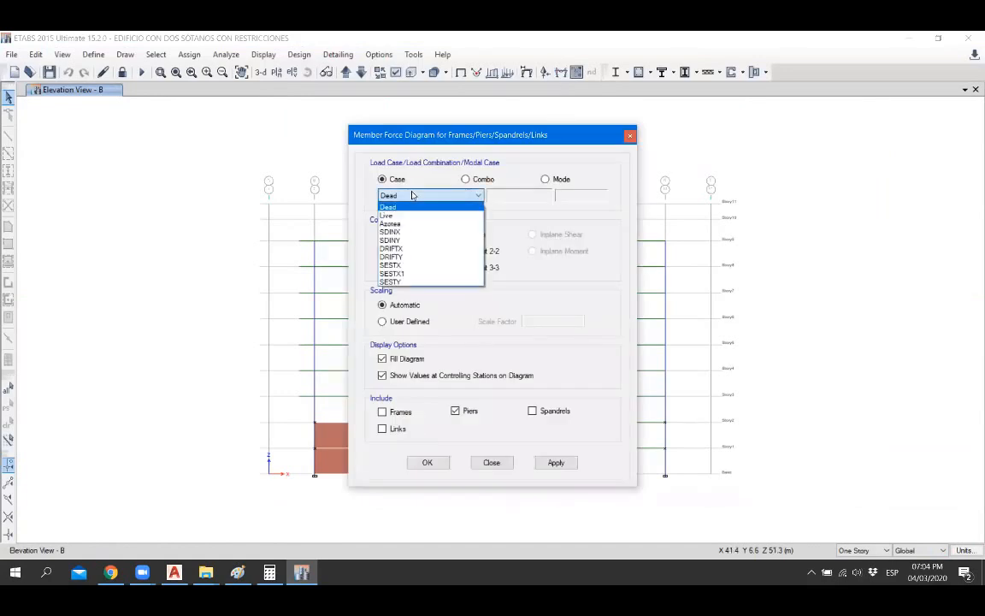
pyautogui.click(429, 232)
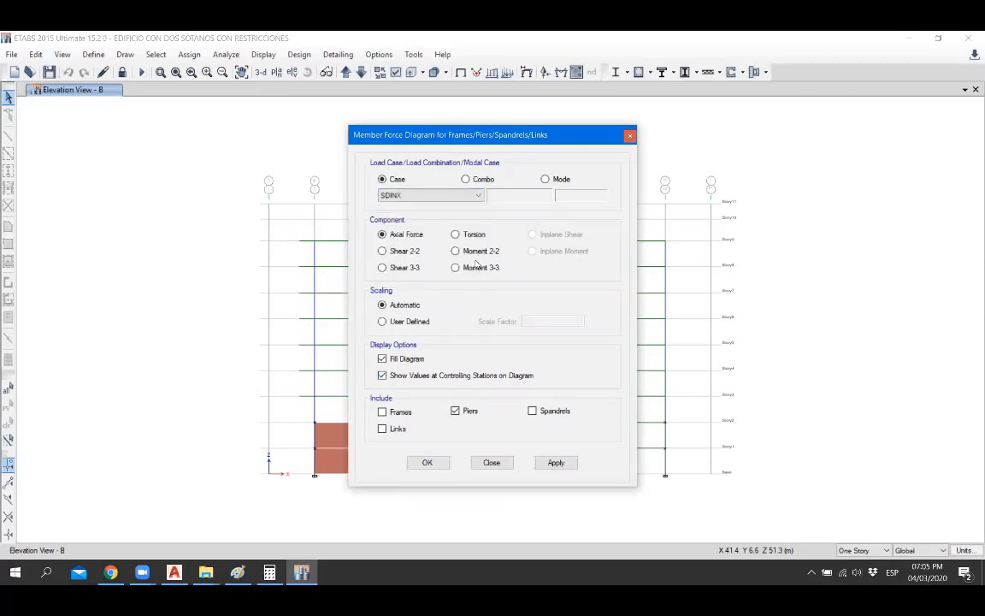
pyautogui.click(476, 266)
pyautogui.click(432, 463)
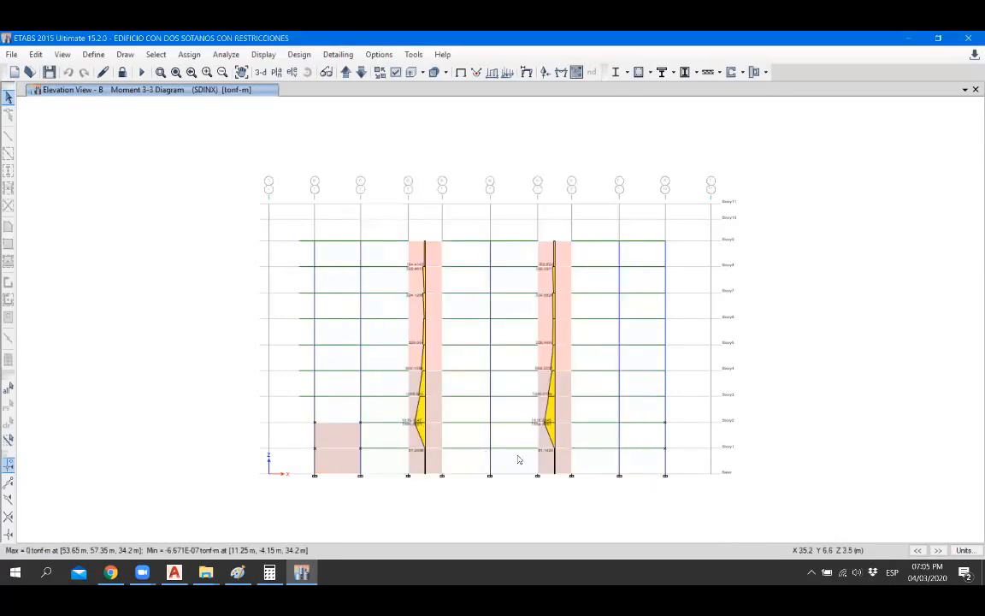
# Step: Examine the SDINX moment values along the two walls in the lower stories of elevation B
pyautogui.scroll(5, 558, 467)
pyautogui.scroll(-2, 560, 466)
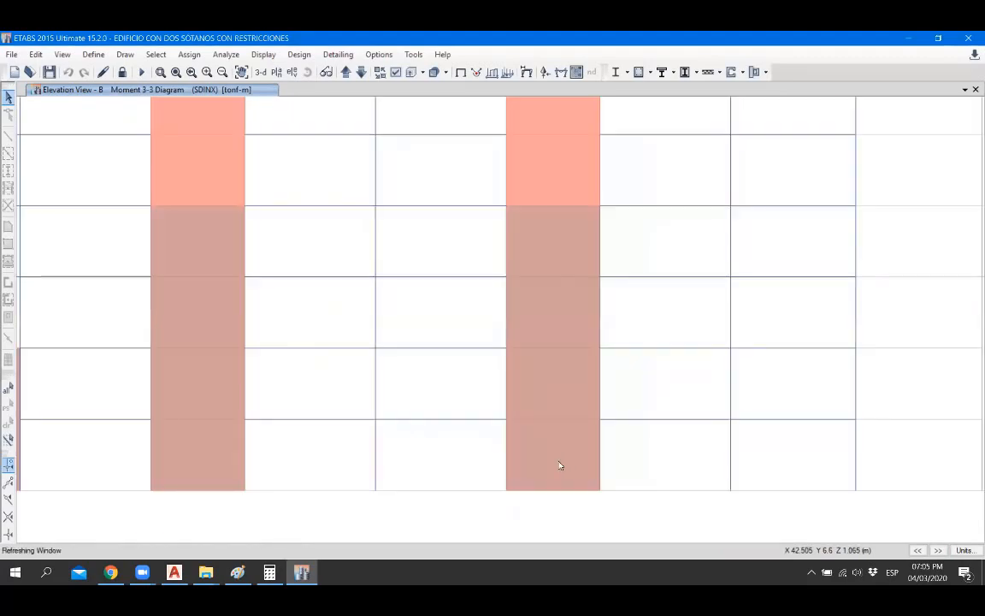
pyautogui.moveTo(554, 453)
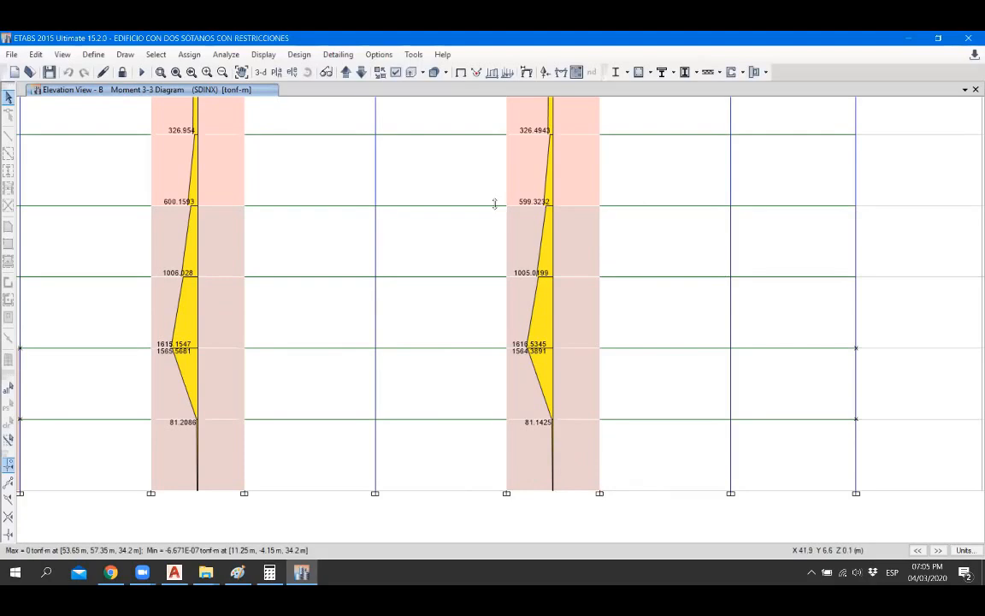
pyautogui.scroll(-3, 521, 394)
pyautogui.scroll(3, 506, 363)
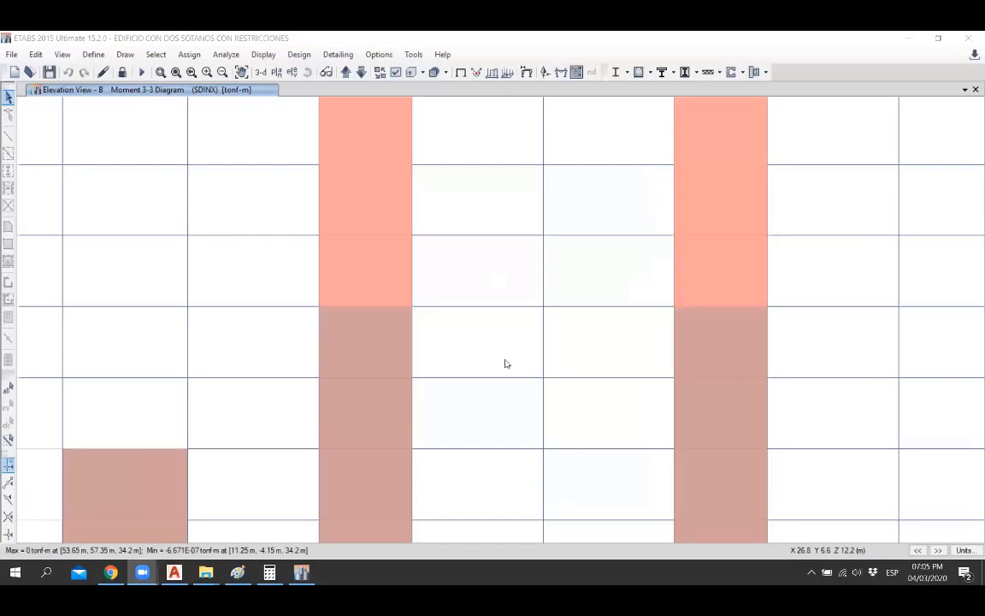
pyautogui.scroll(-3, 500, 387)
pyautogui.scroll(3, 522, 428)
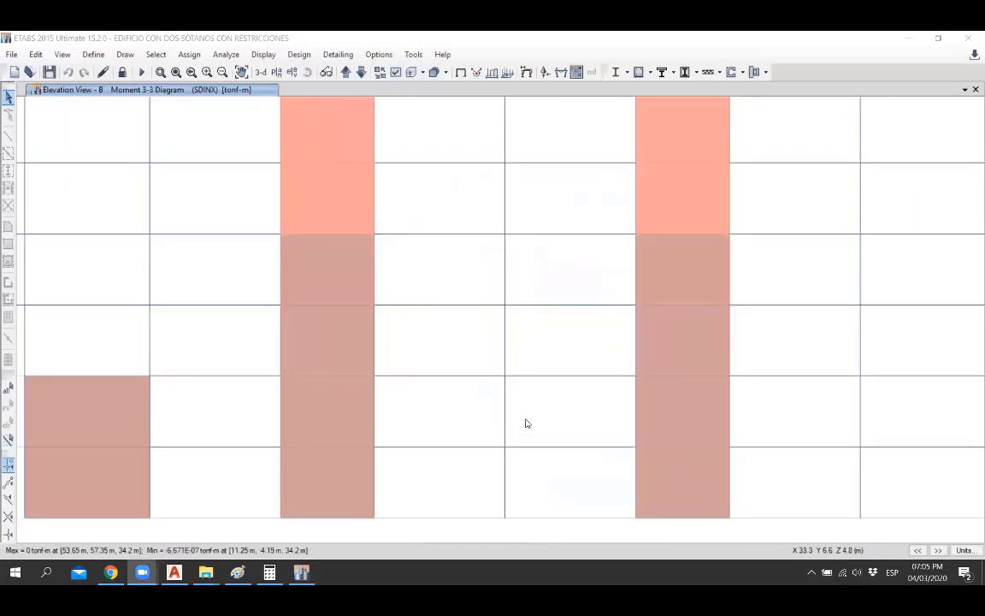
# Step: Step through the elevations from C and D past J to elevation 2, reviewing the walls' SDINX moment diagrams
pyautogui.click(345, 73)
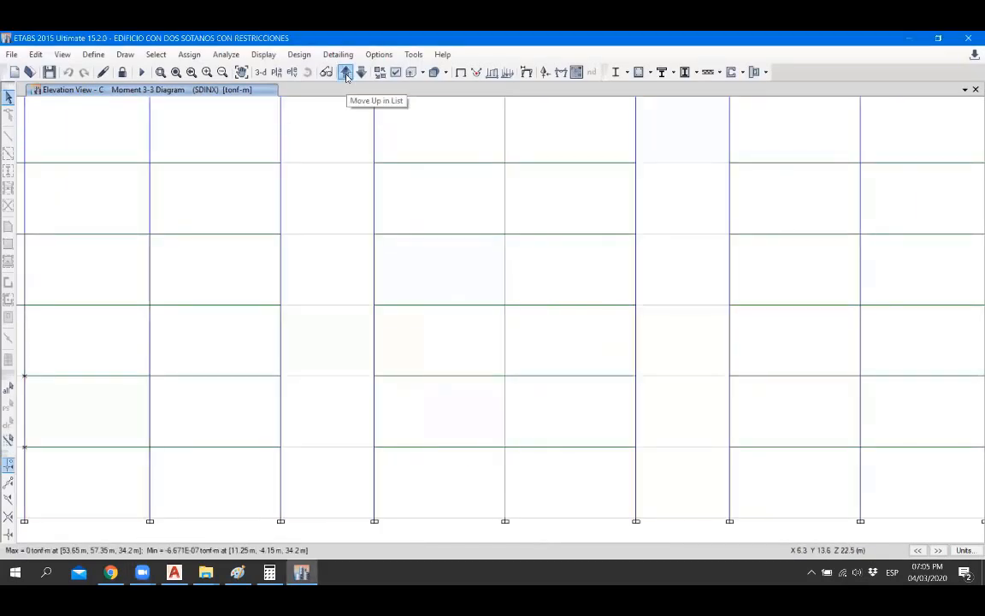
pyautogui.click(345, 73)
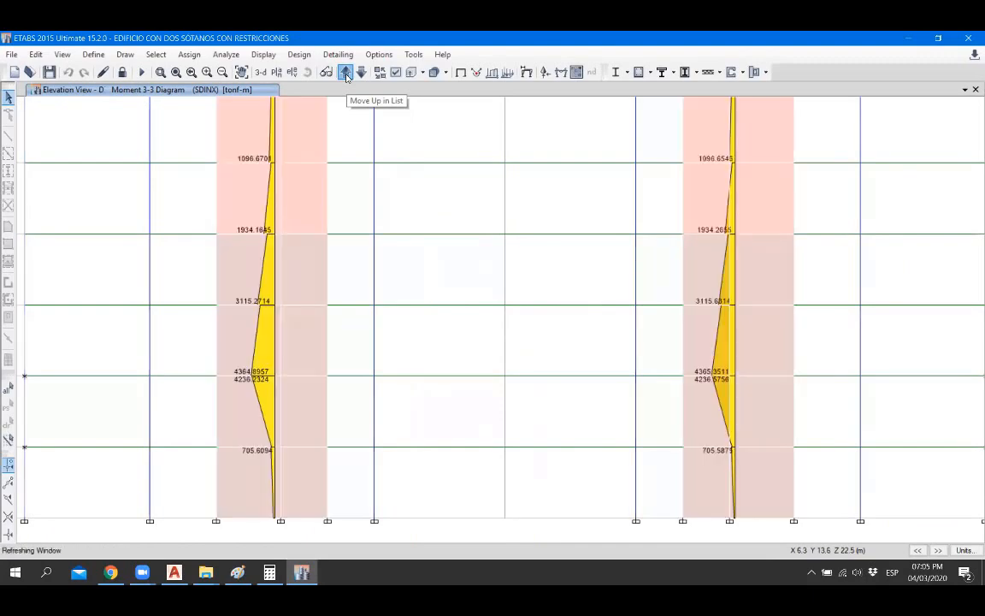
pyautogui.click(345, 73)
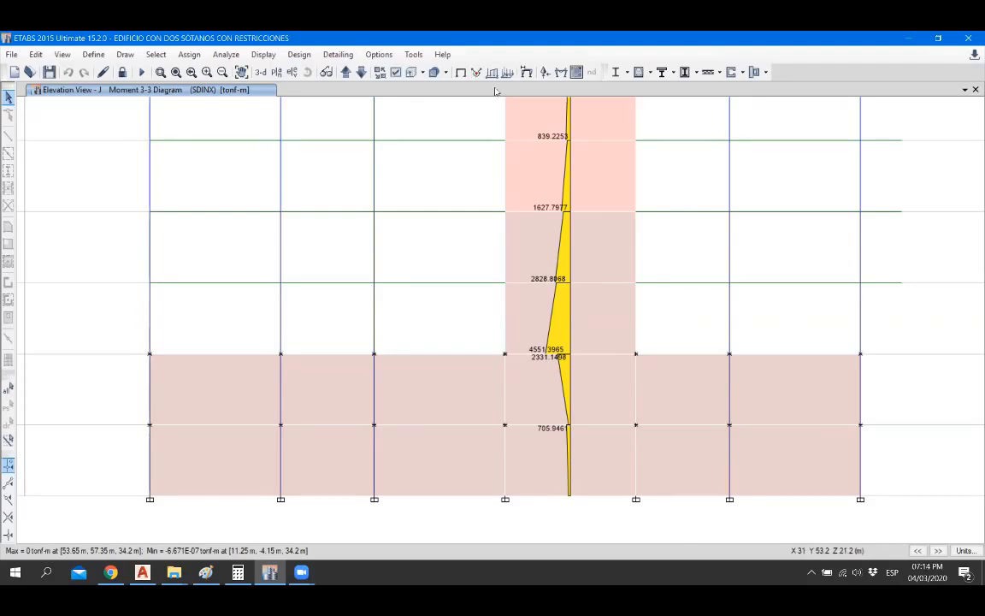
pyautogui.click(345, 73)
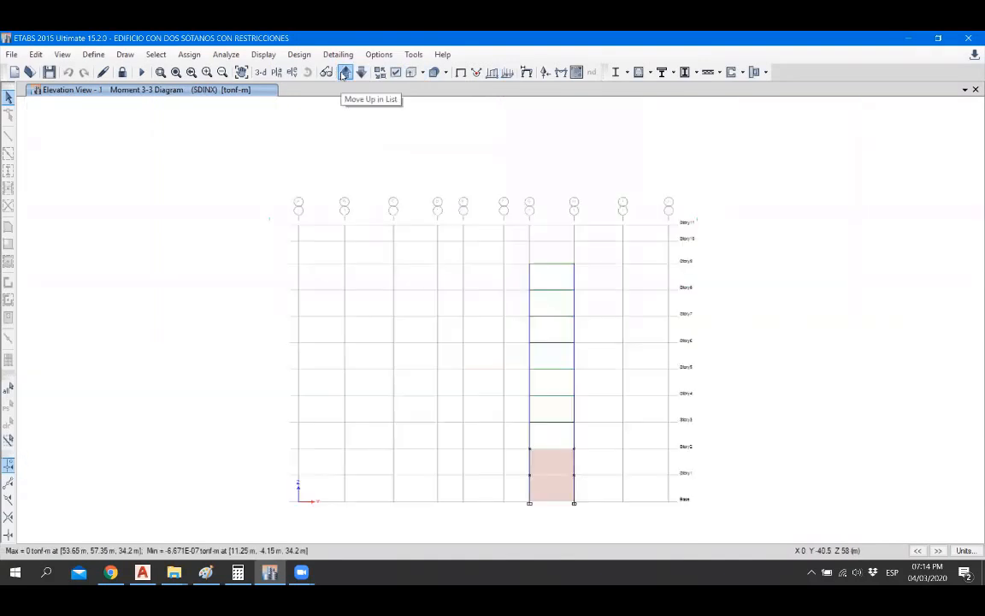
pyautogui.click(345, 72)
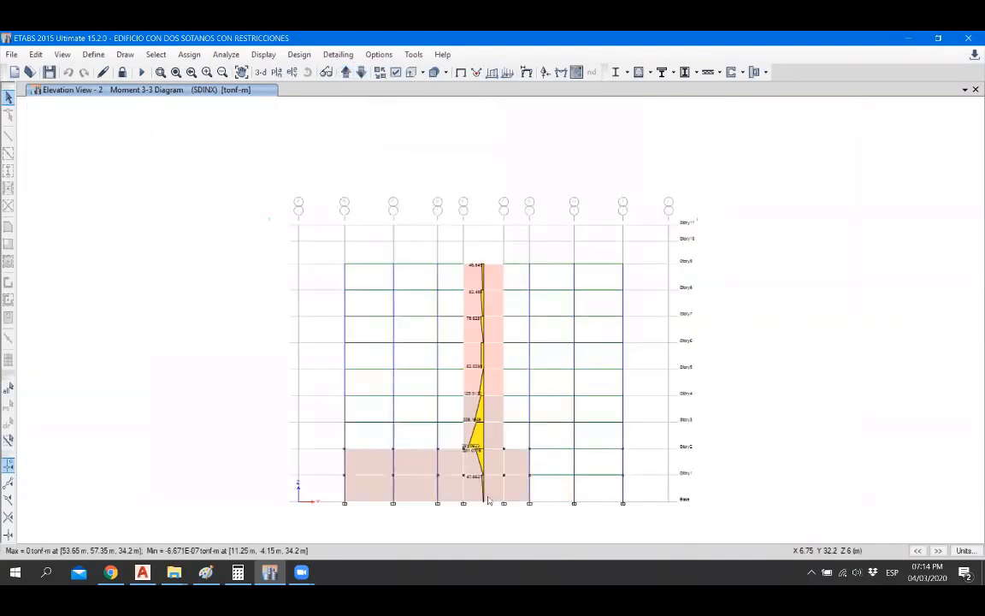
# Step: Inspect the SDINX moments of the wall in elevation 2 at the basement levels and advance to elevation 5
pyautogui.scroll(5, 499, 490)
pyautogui.scroll(-5, 499, 489)
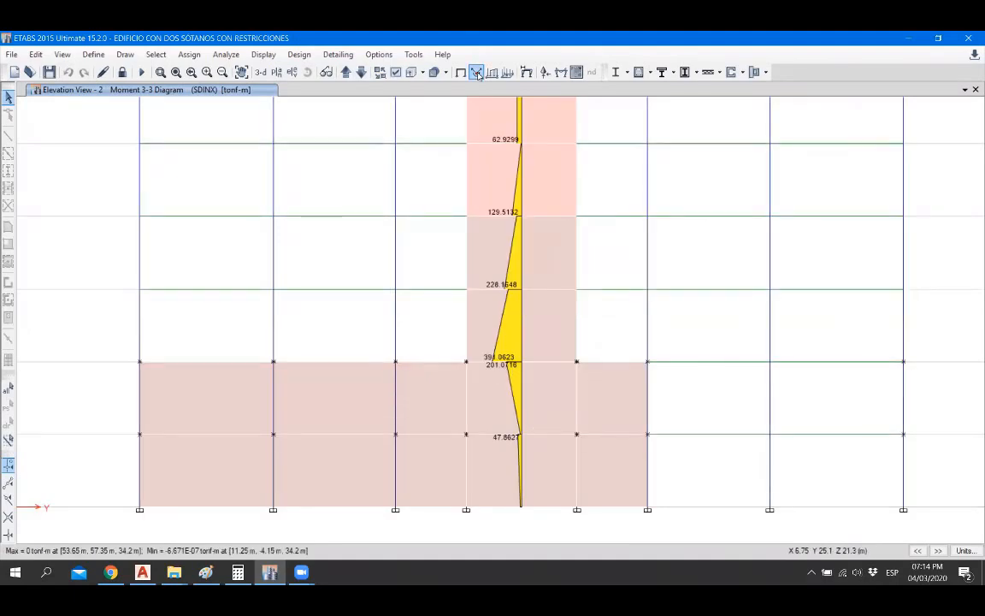
pyautogui.click(346, 73)
pyautogui.click(345, 73)
pyautogui.click(345, 72)
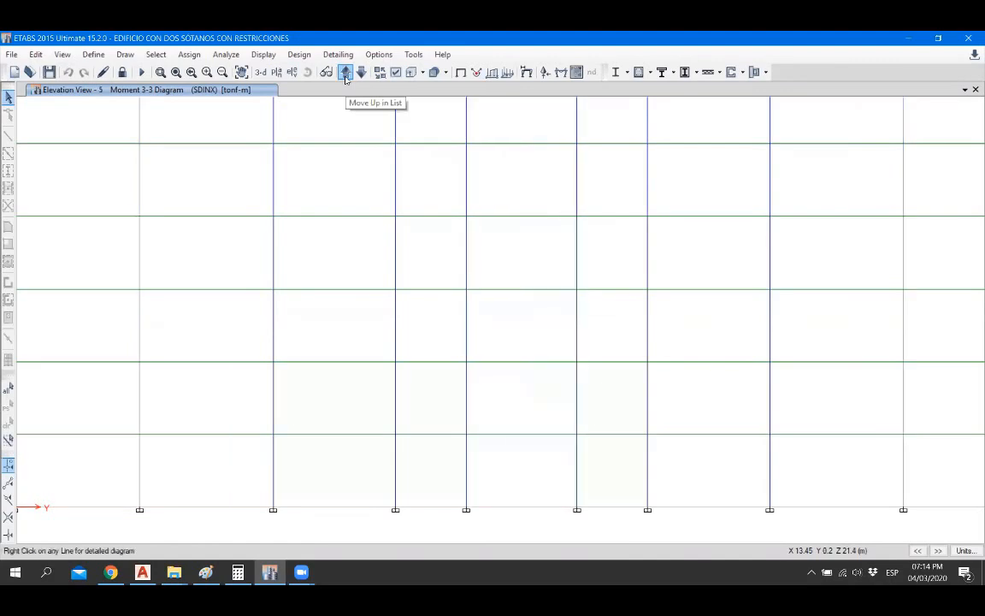
# Step: Advance to elevation 6 and inspect the SDINX moments of its two walls in the lower stories
pyautogui.click(345, 72)
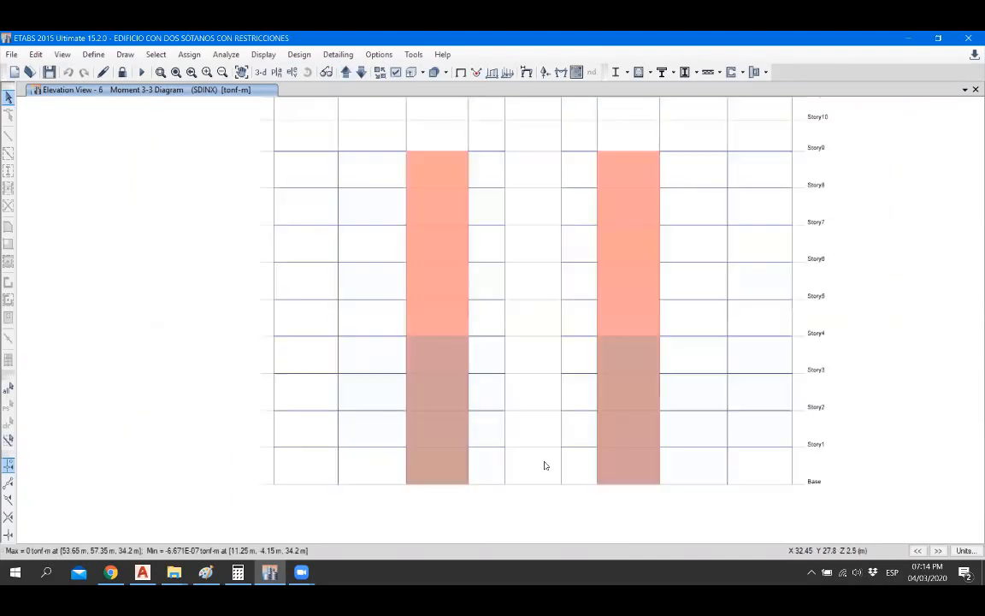
pyautogui.scroll(-2, 544, 402)
pyautogui.scroll(4, 543, 409)
pyautogui.scroll(-3, 542, 414)
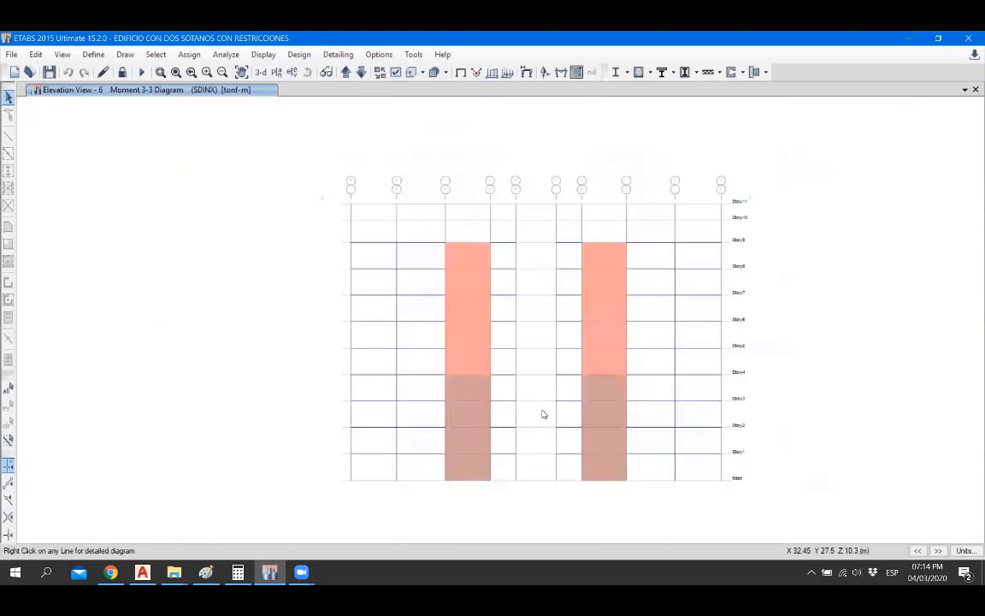
pyautogui.scroll(3, 521, 453)
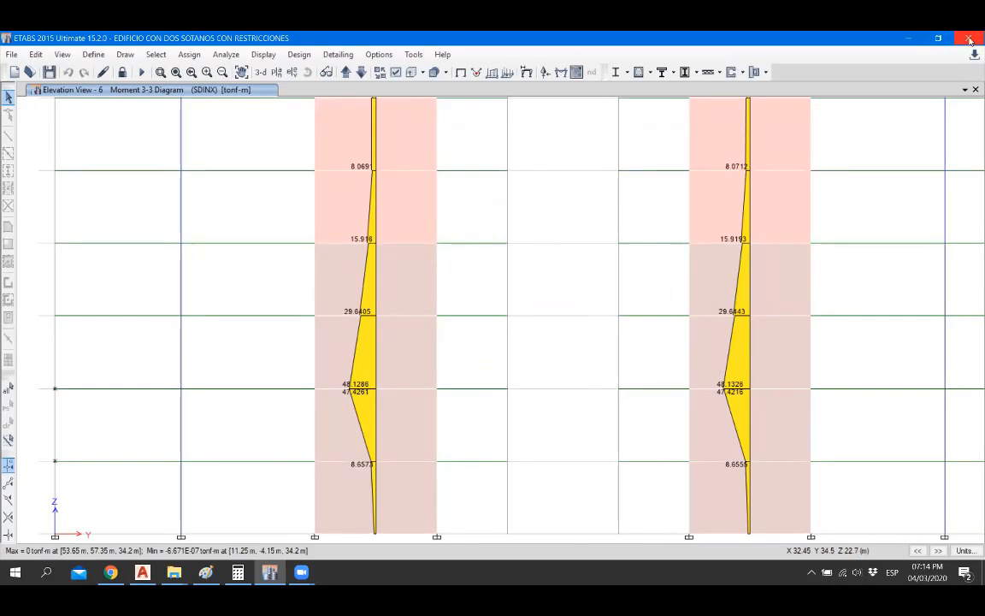
# Step: Minimize ETABS and turn off automatic time adjustment in the Windows date and time settings
pyautogui.click(908, 38)
pyautogui.rightClick(927, 571)
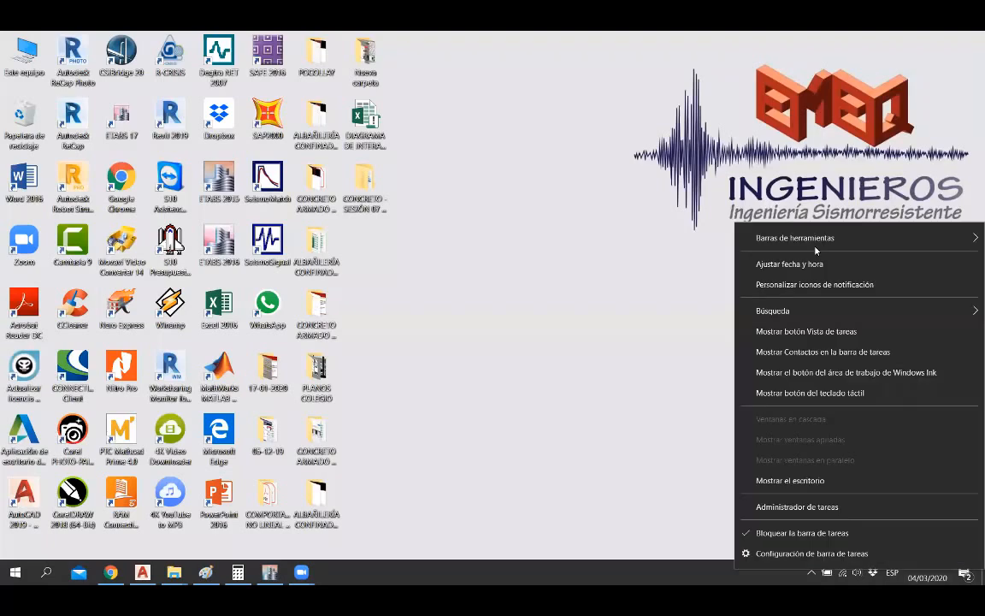
pyautogui.click(815, 259)
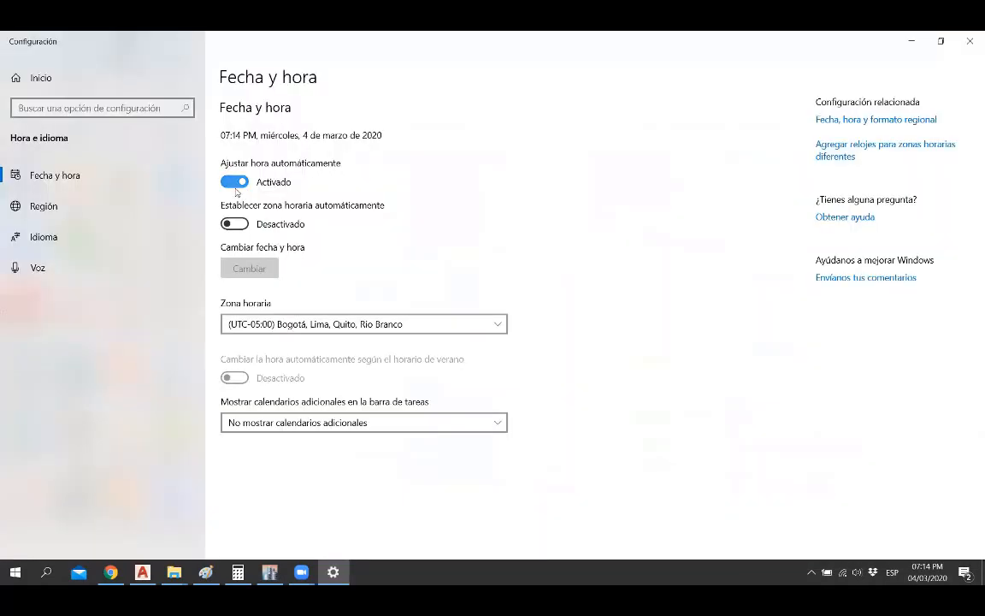
pyautogui.click(235, 181)
# Step: Change the system date to 4 October 2018 and close the Windows settings
pyautogui.click(249, 269)
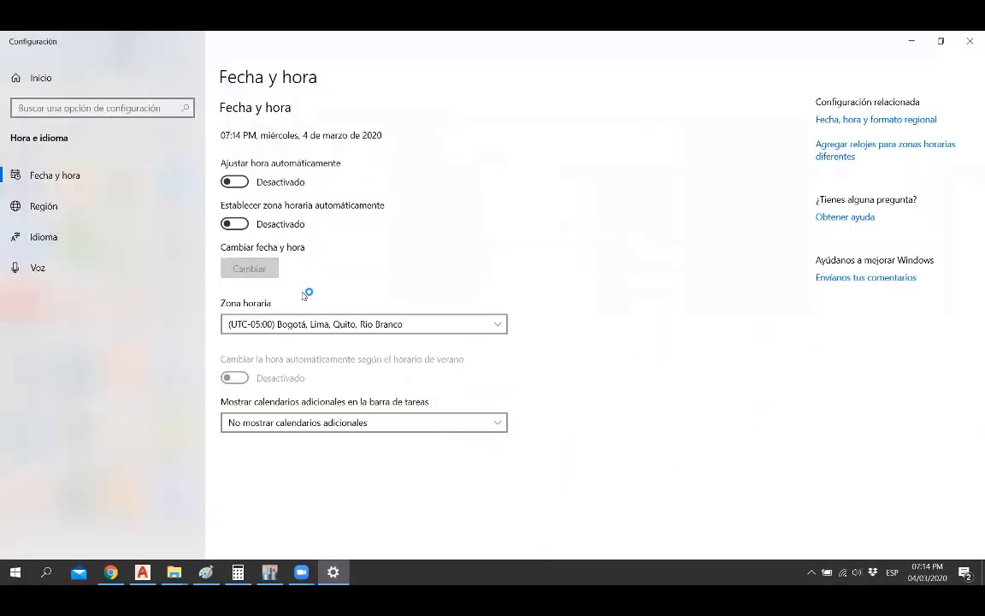
pyautogui.click(504, 261)
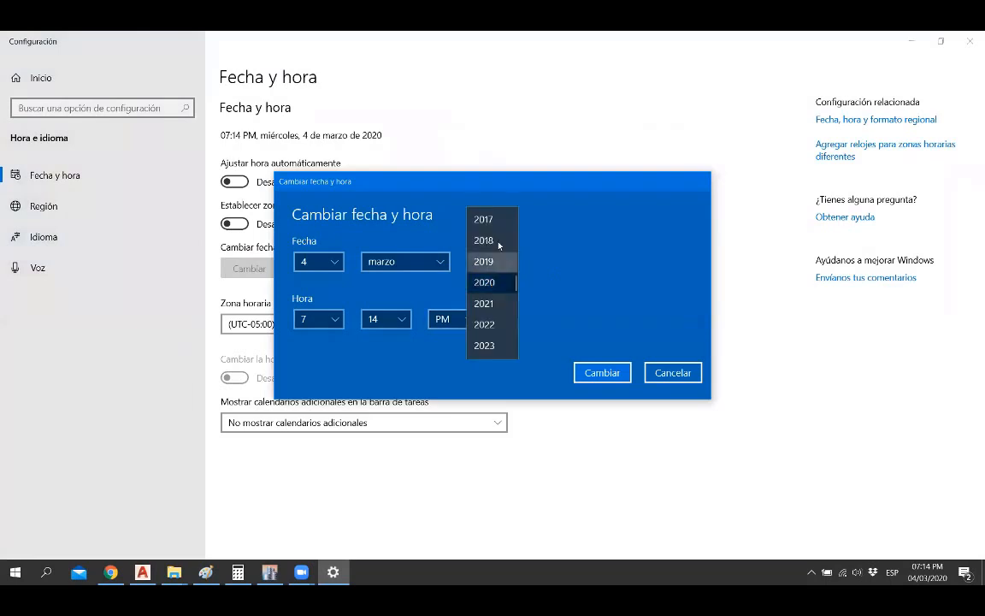
pyautogui.click(484, 240)
pyautogui.click(405, 260)
pyautogui.scroll(-1, 407, 321)
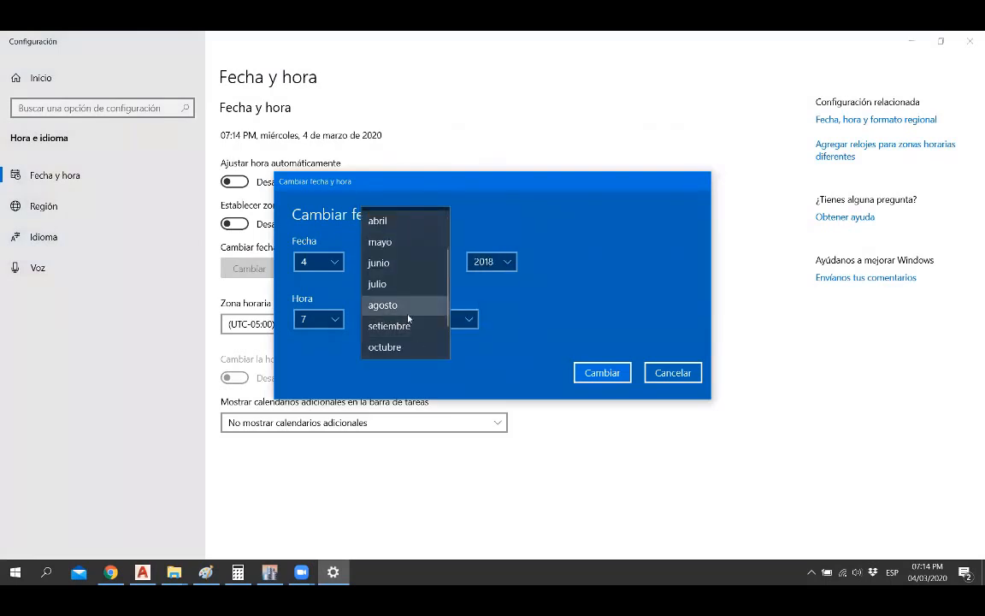
pyautogui.click(409, 347)
pyautogui.click(599, 373)
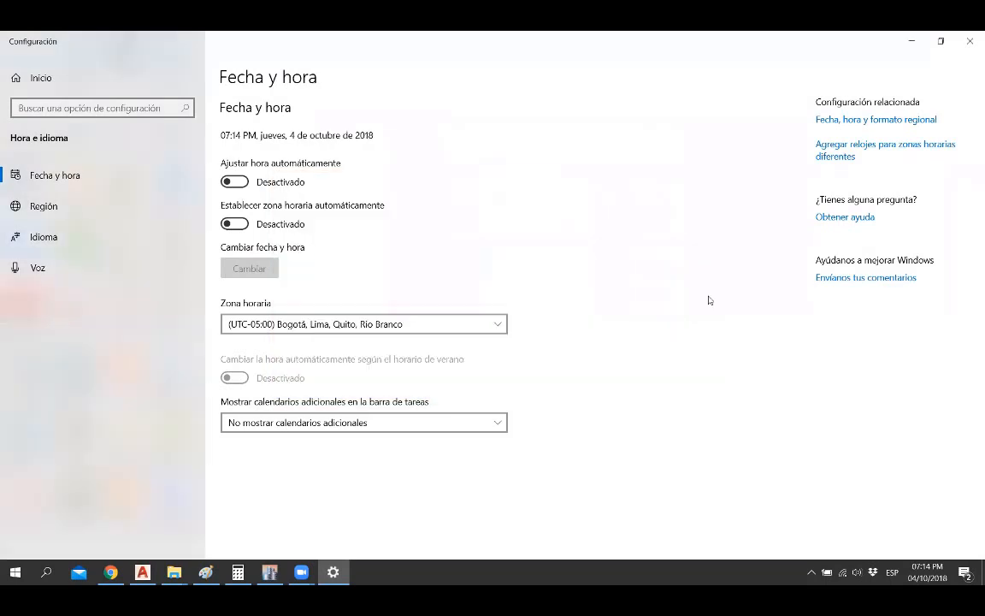
pyautogui.click(970, 40)
# Step: Launch SAFE 2016 and open the model CIMENTACIÓN DISCRITIZADA.FDB from the SAFE folder
pyautogui.doubleClick(250, 59)
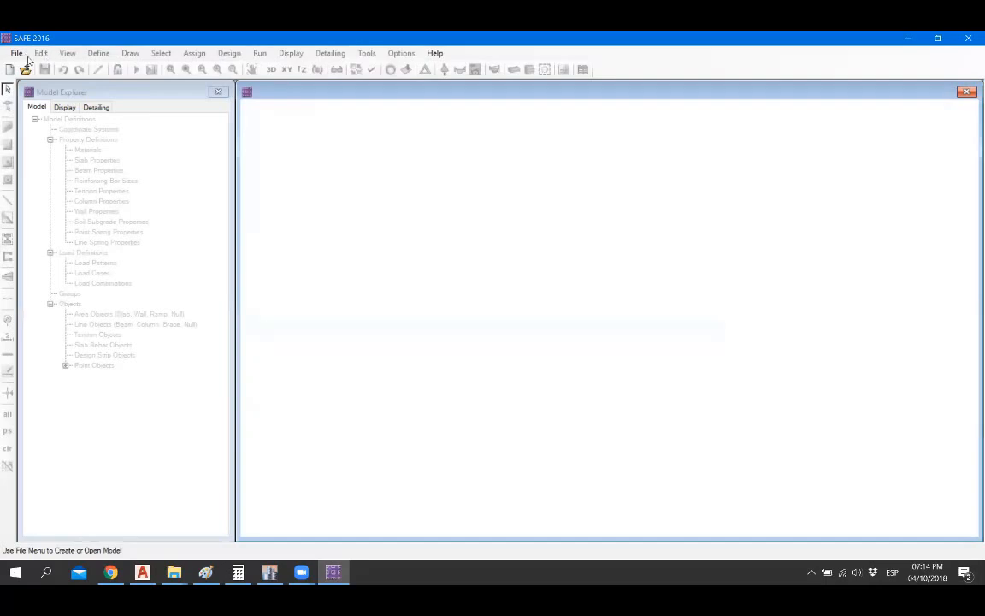
pyautogui.press('Return')
pyautogui.click(16, 53)
pyautogui.click(63, 100)
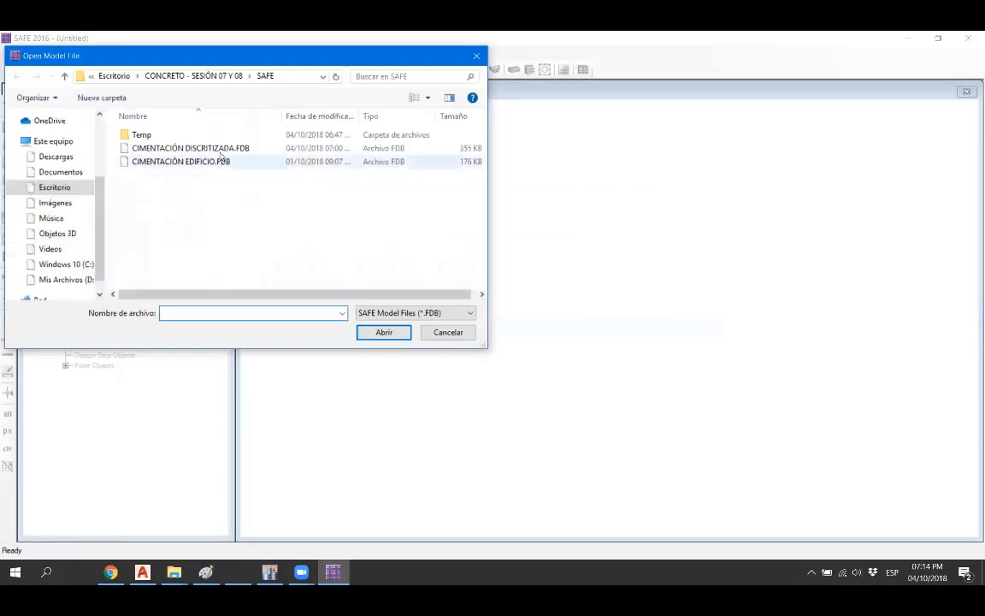
pyautogui.doubleClick(195, 149)
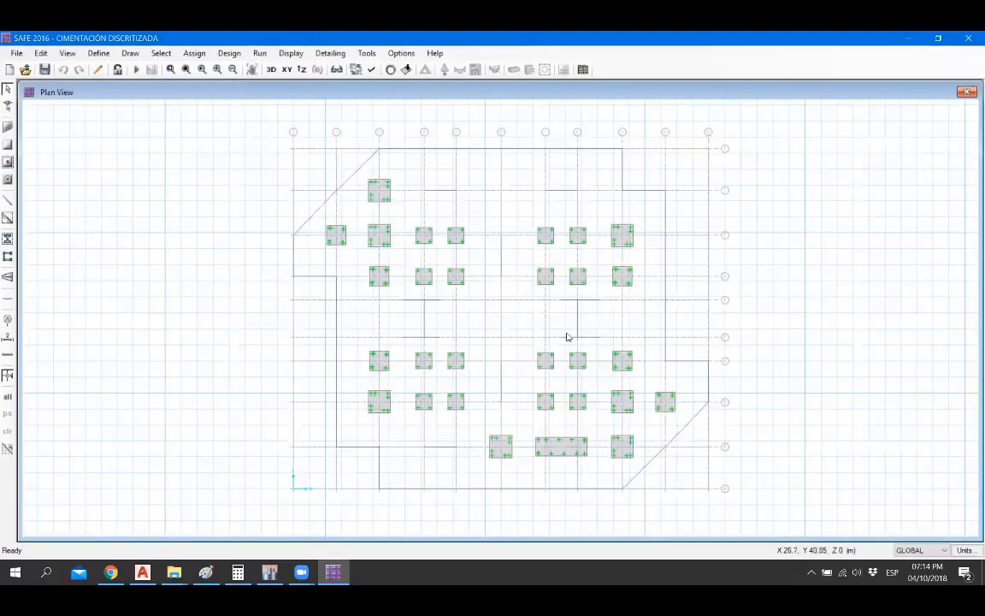
# Step: Run the foundation analysis and display the soil pressure contours for load combination PRESIÓN 01
pyautogui.scroll(3, 558, 460)
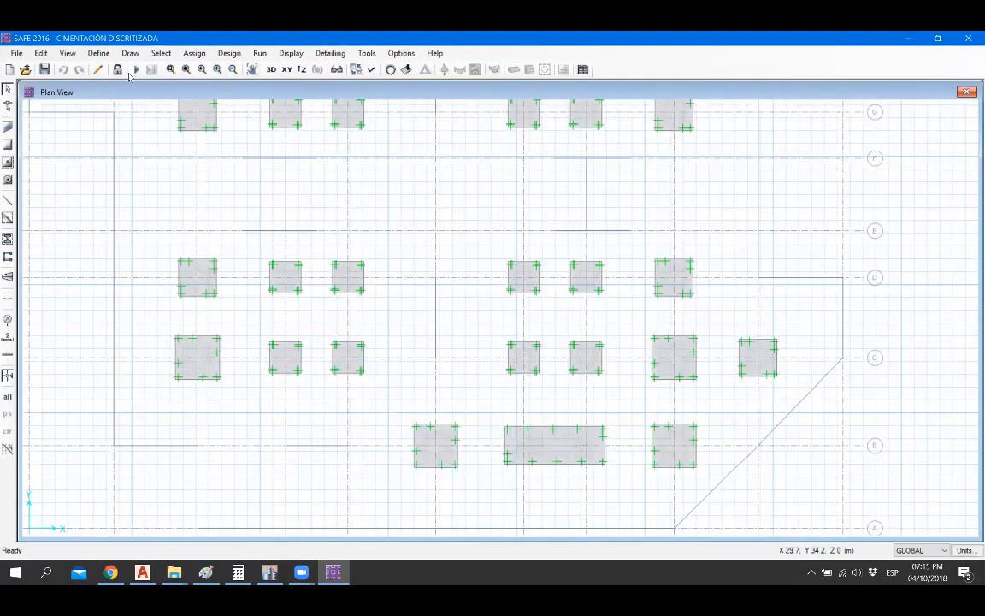
pyautogui.click(136, 69)
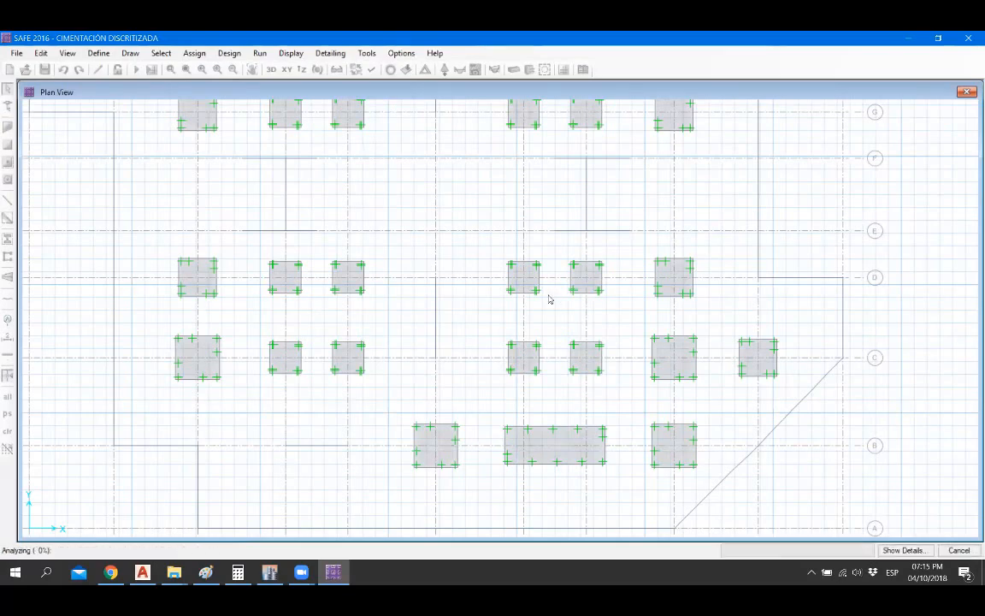
pyautogui.click(444, 70)
pyautogui.click(557, 178)
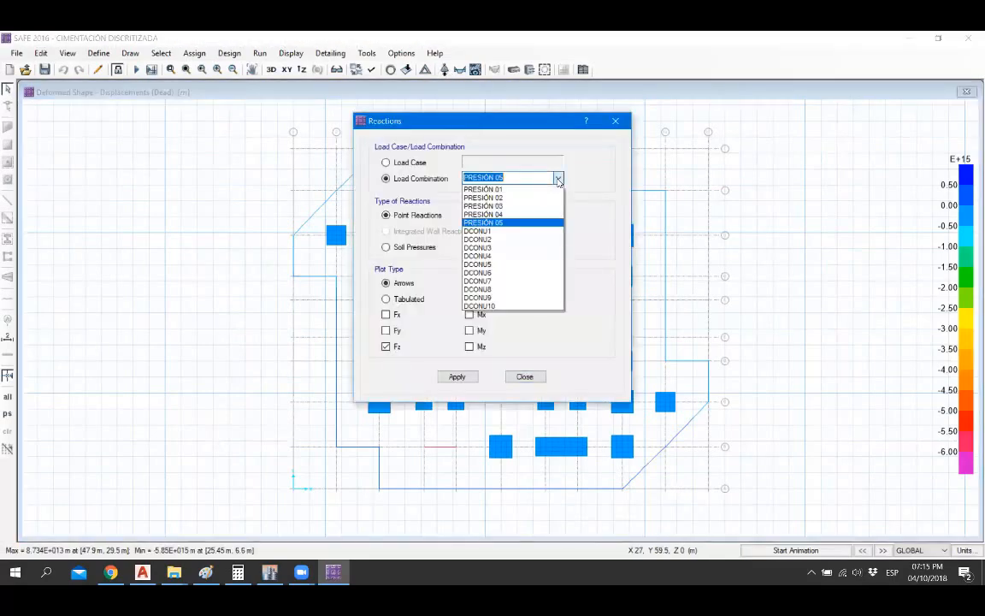
pyautogui.click(531, 197)
pyautogui.click(557, 178)
pyautogui.click(549, 190)
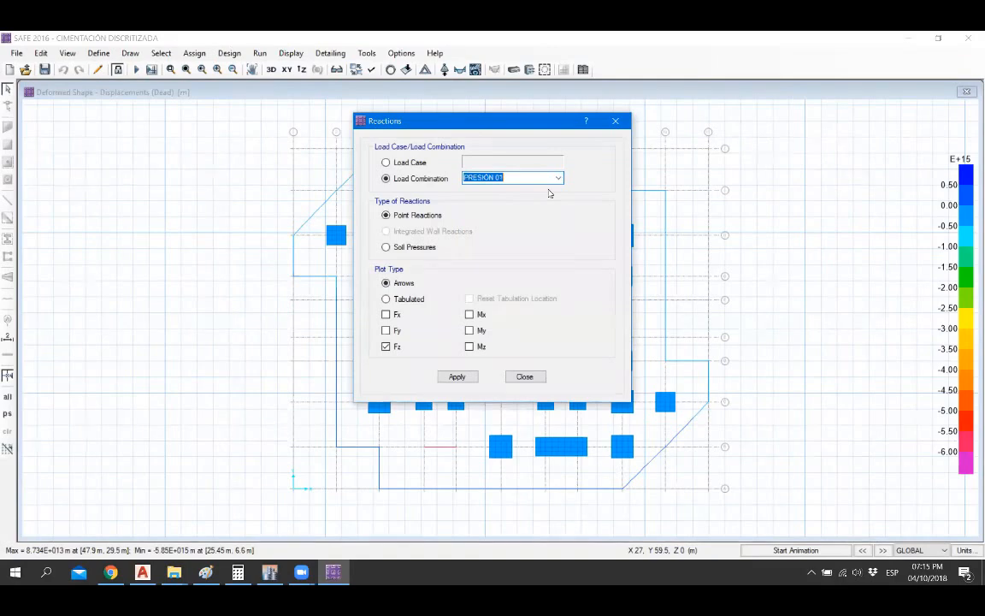
pyautogui.click(414, 248)
pyautogui.click(457, 452)
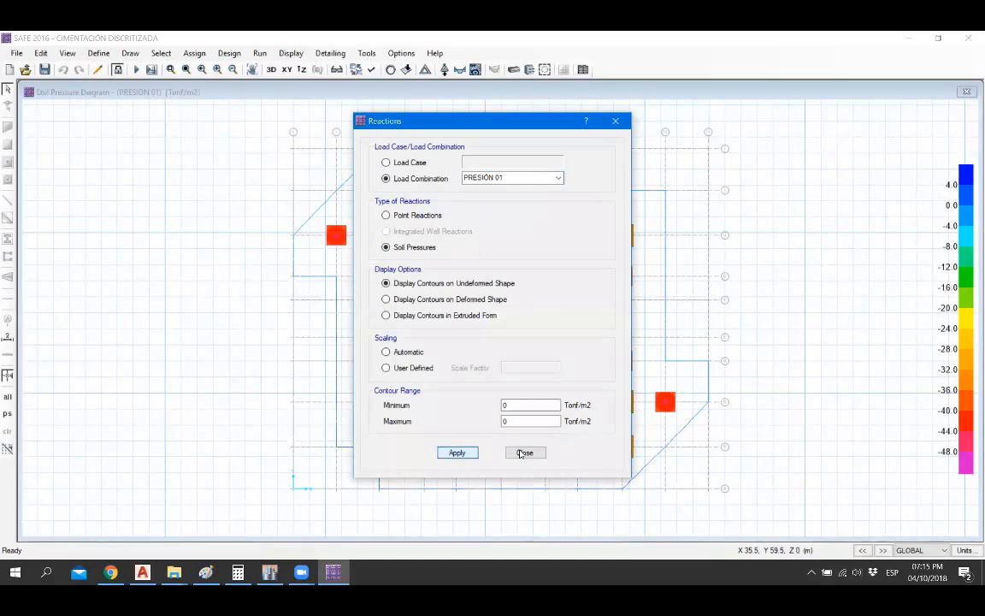
pyautogui.click(525, 452)
# Step: Set the model's consistent units to Kgf, cm, C for viewing the soil pressures under the footings
pyautogui.scroll(3, 541, 449)
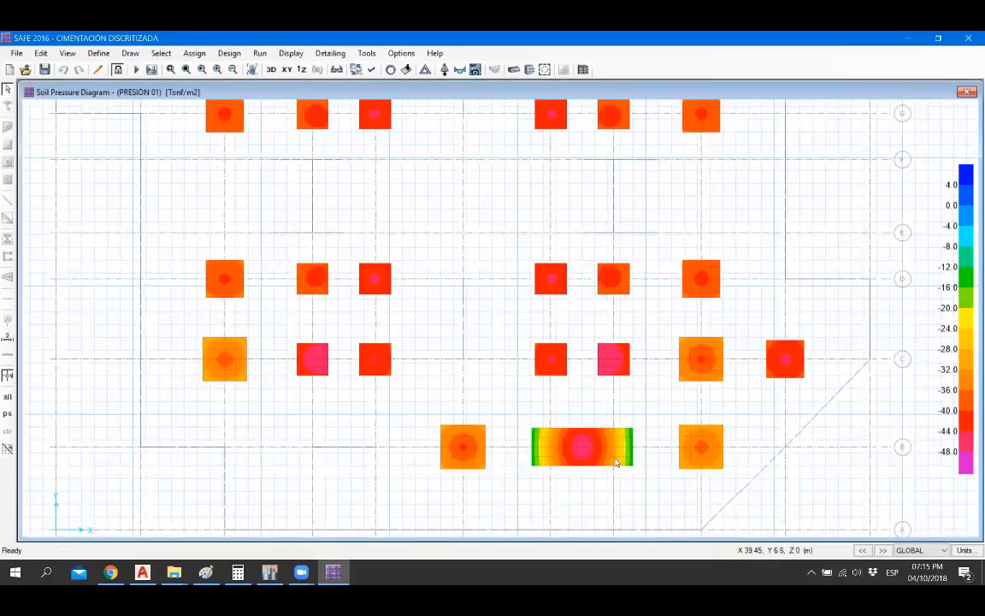
pyautogui.scroll(2, 550, 461)
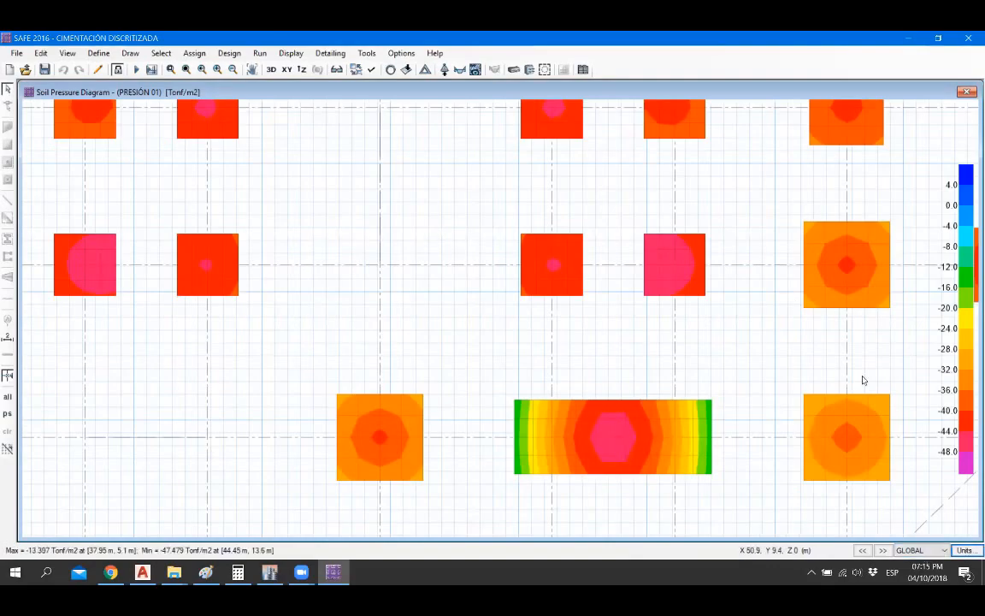
pyautogui.click(965, 550)
pyautogui.click(548, 142)
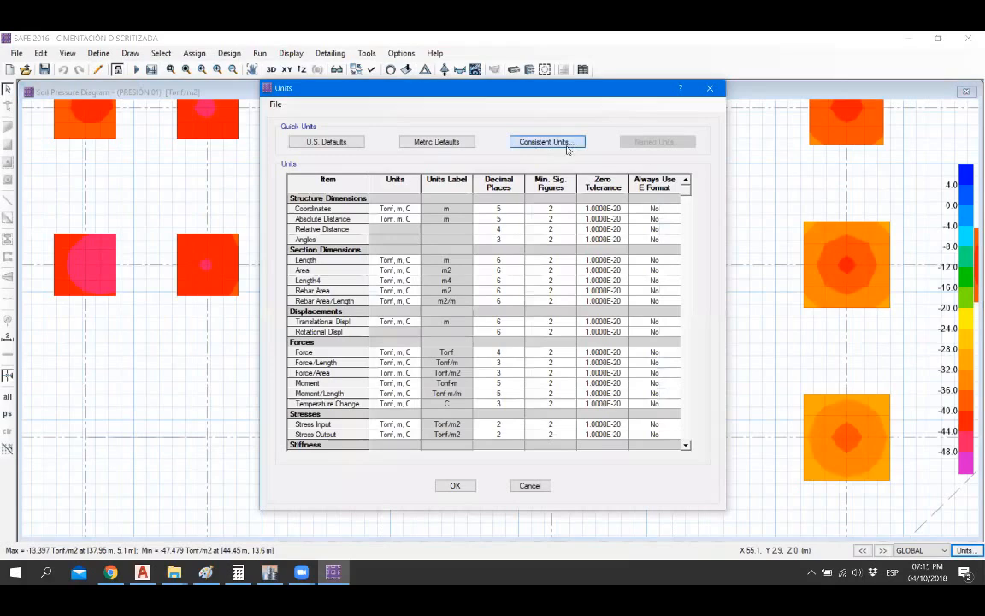
pyautogui.click(507, 291)
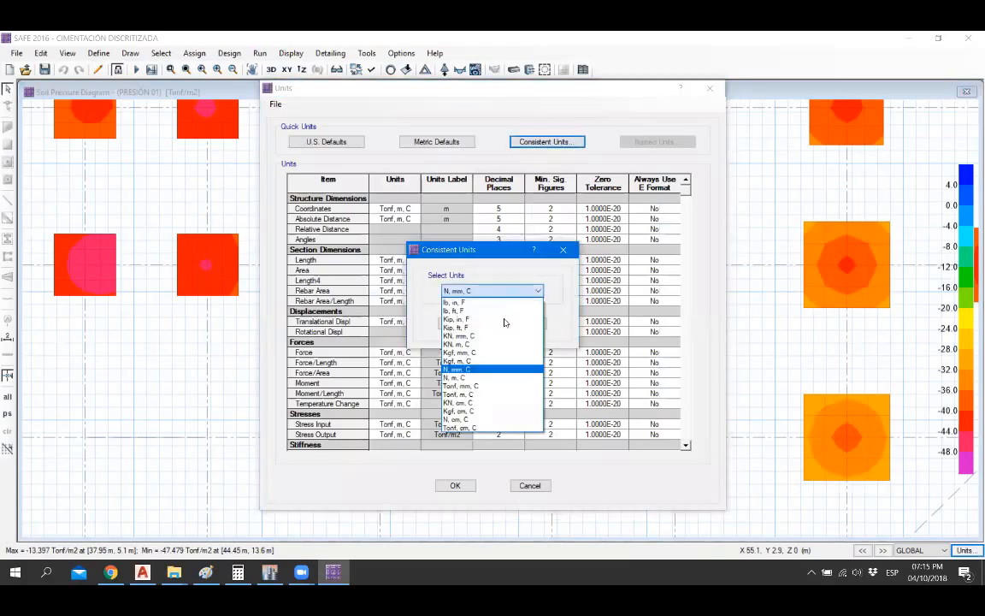
pyautogui.click(479, 411)
pyautogui.click(456, 323)
pyautogui.click(456, 485)
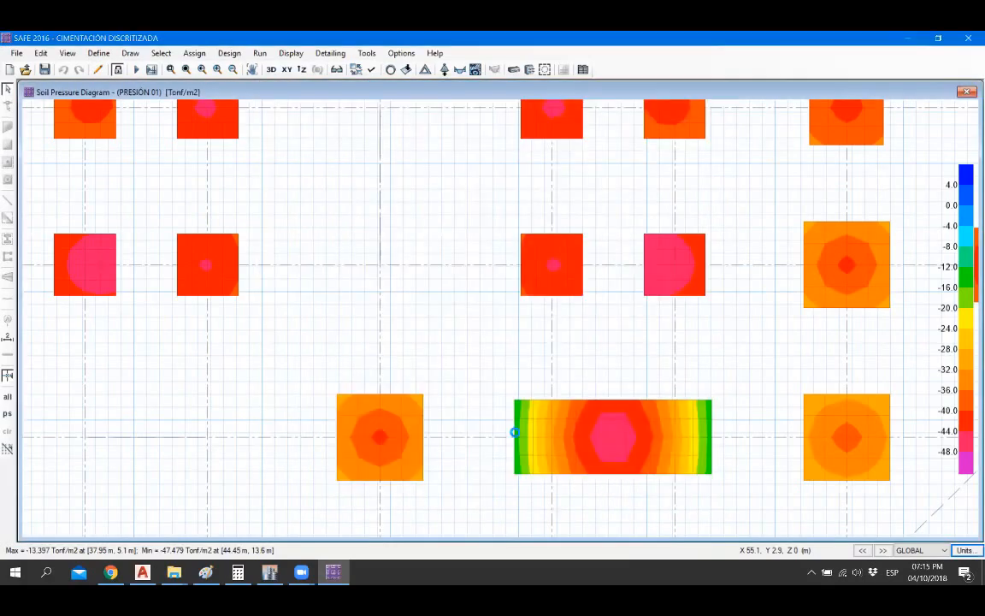
# Step: Read the soil pressures across the combined footing on axis B and compare them with the net allowable pressure in the Paint notes
pyautogui.moveTo(616, 438)
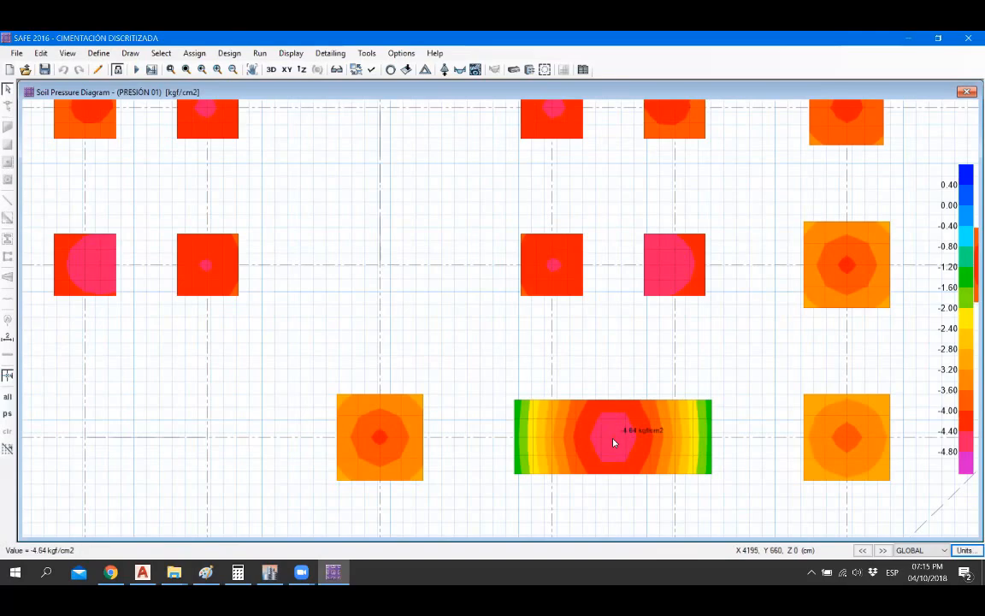
pyautogui.click(206, 573)
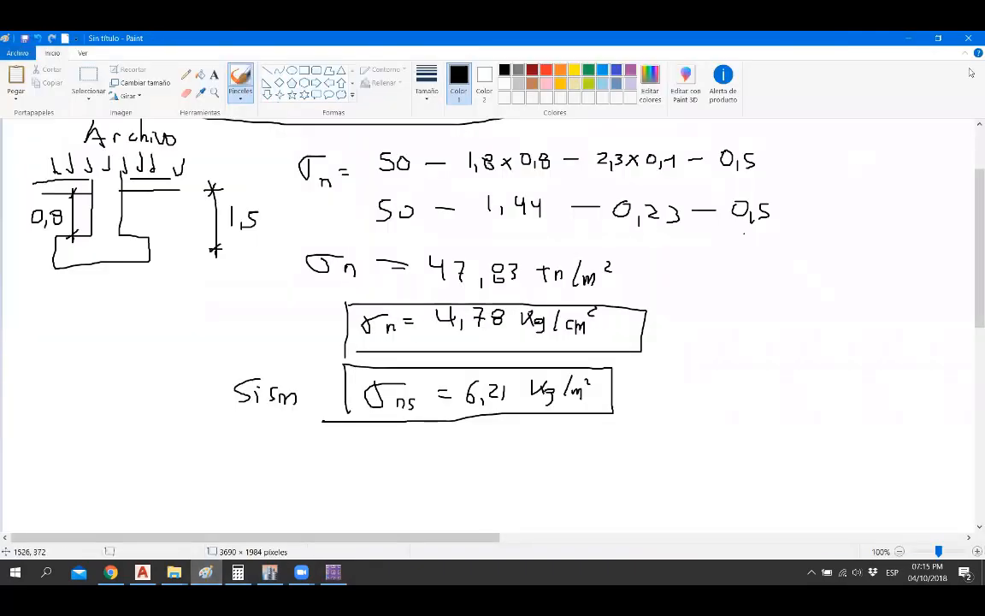
pyautogui.click(906, 38)
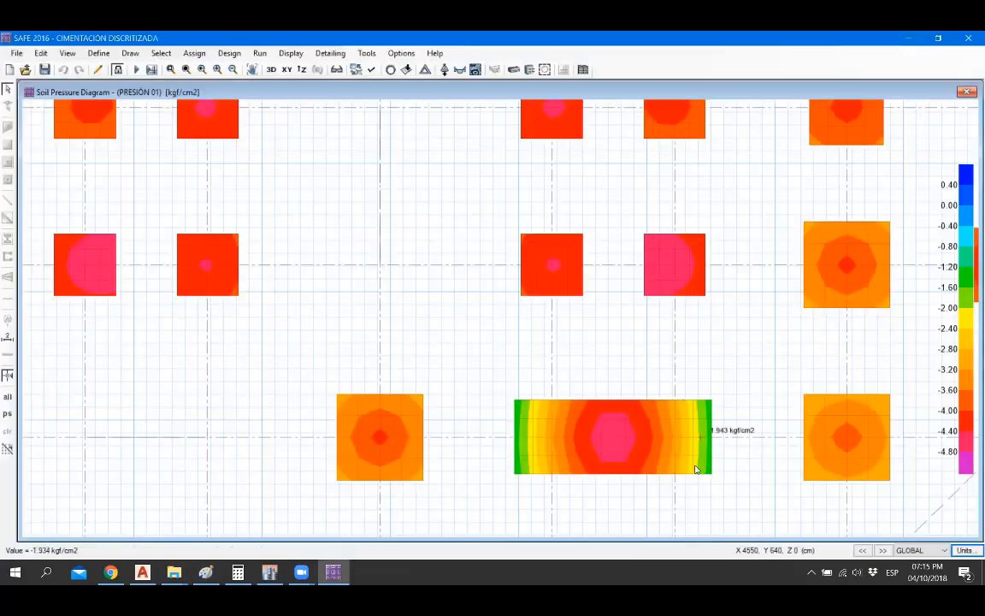
pyautogui.scroll(-1, 557, 453)
pyautogui.moveTo(588, 388)
pyautogui.mouseDown(button='middle')
pyautogui.moveTo(550, 405)
pyautogui.moveTo(524, 434)
pyautogui.mouseUp(button='middle')
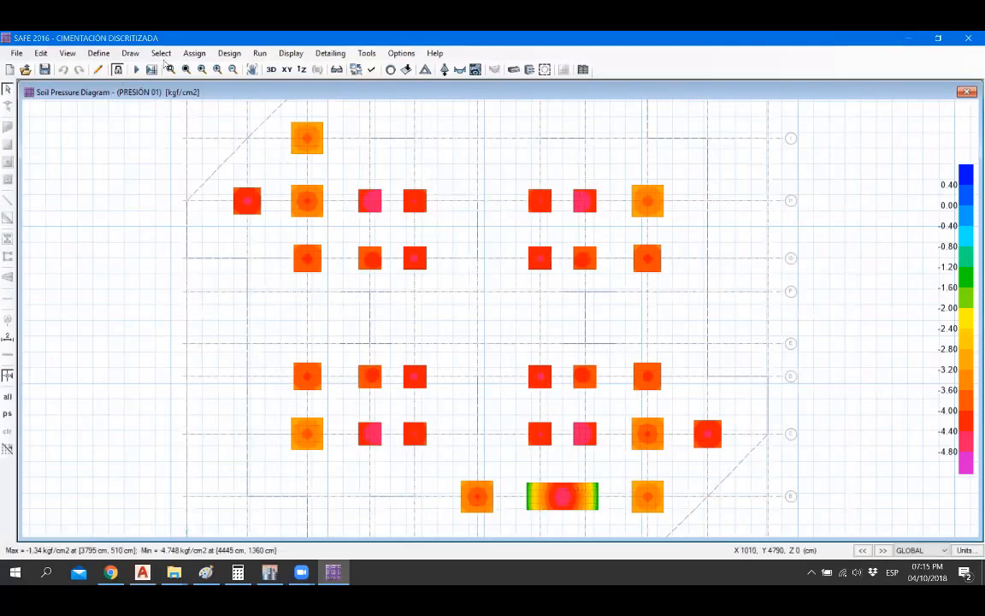
# Step: Unlock the model and measure the length and width of the combined footing on axis B
pyautogui.click(118, 70)
pyautogui.click(528, 346)
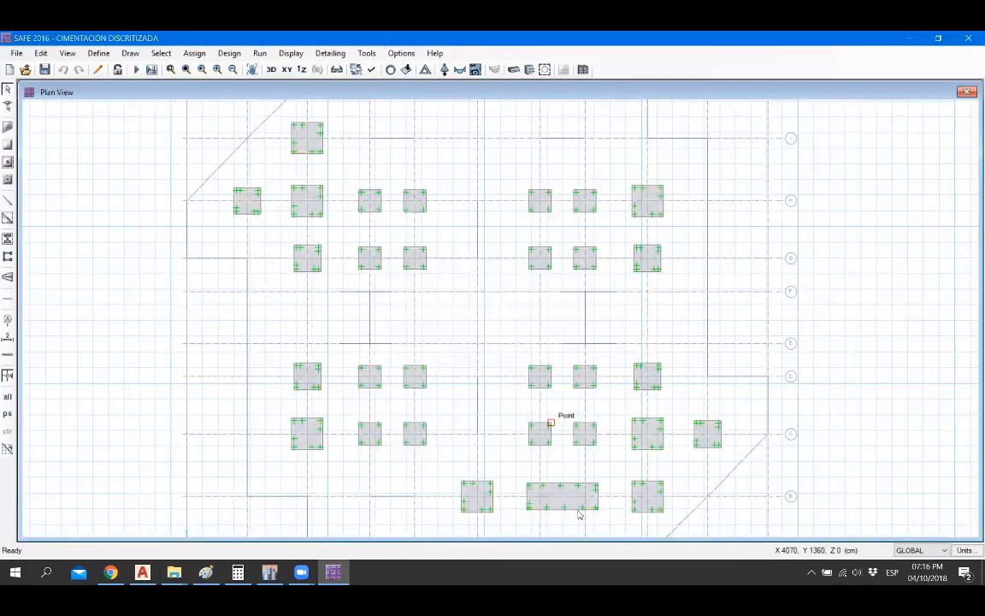
pyautogui.scroll(3, 574, 496)
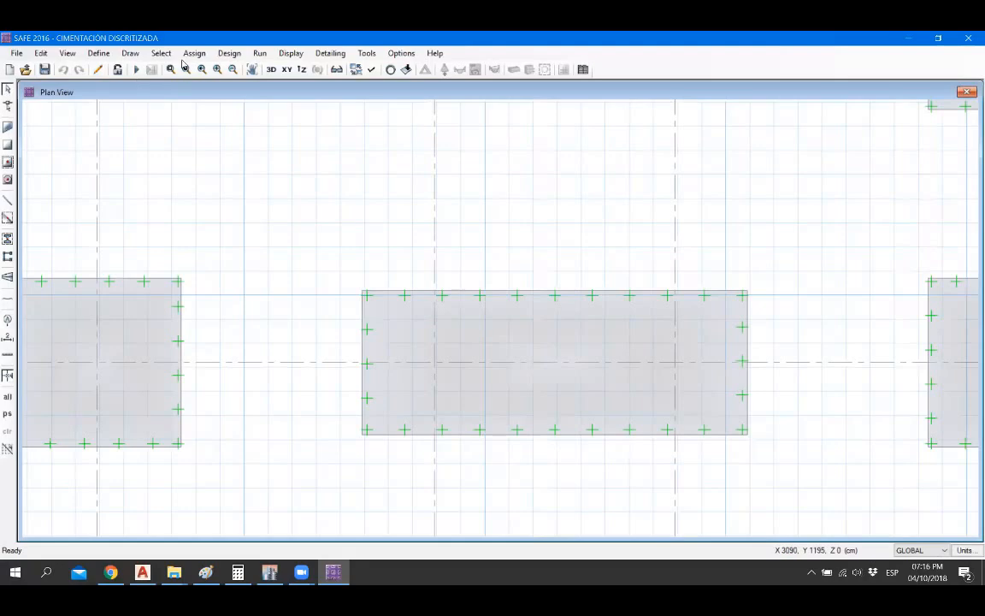
pyautogui.click(8, 339)
pyautogui.click(362, 290)
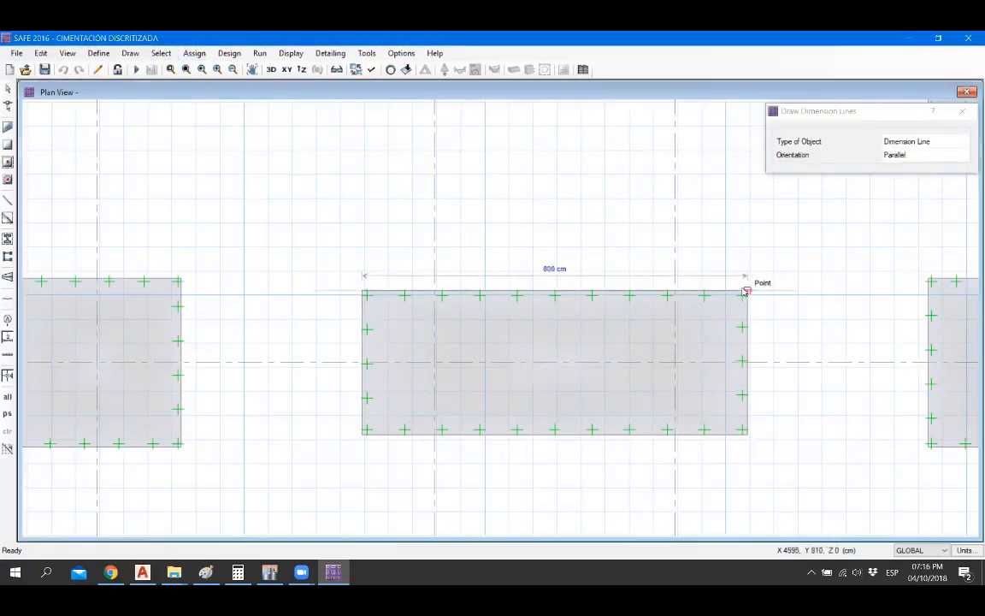
pyautogui.press('Escape')
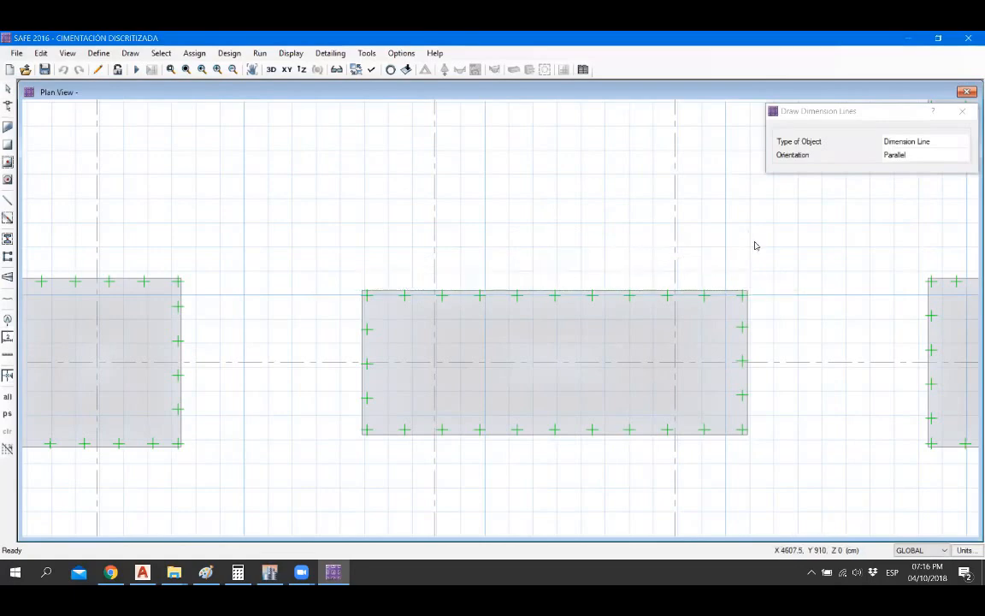
pyautogui.click(747, 291)
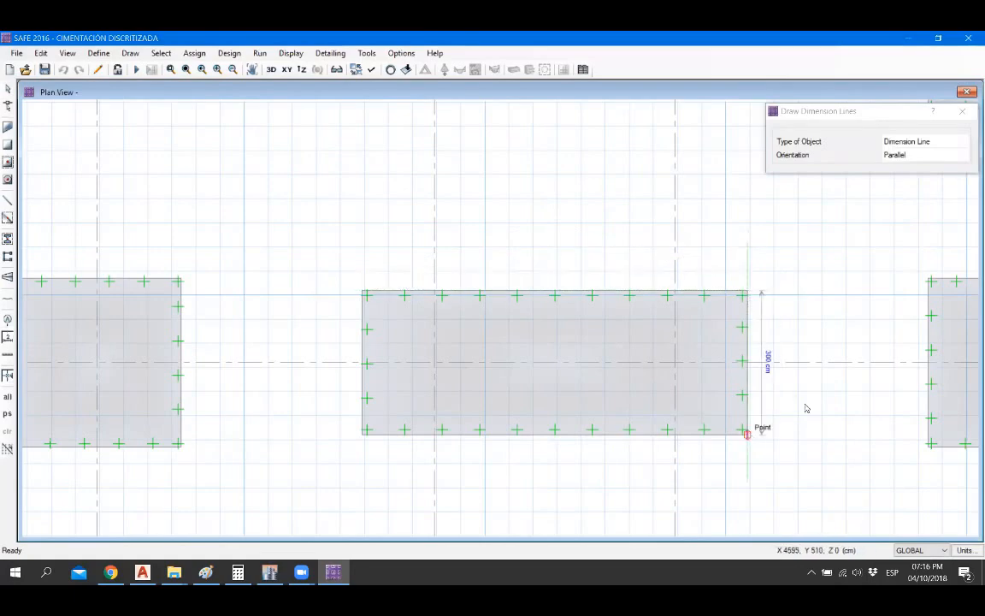
pyautogui.click(962, 112)
# Step: Set the model's consistent units to Tonf, m, C and leave dimension drawing for object selection
pyautogui.scroll(-3, 659, 355)
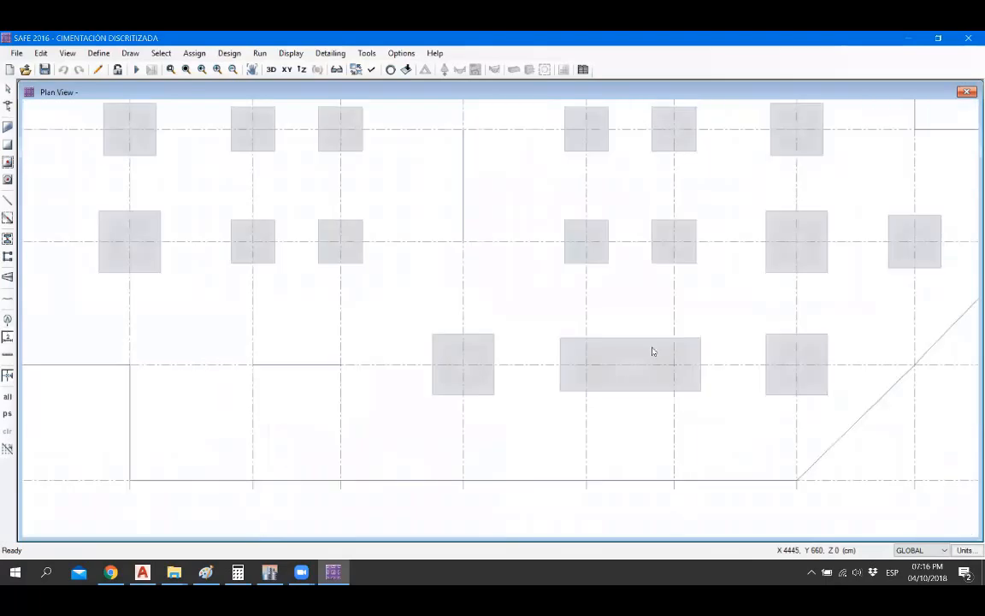
pyautogui.scroll(3, 275, 329)
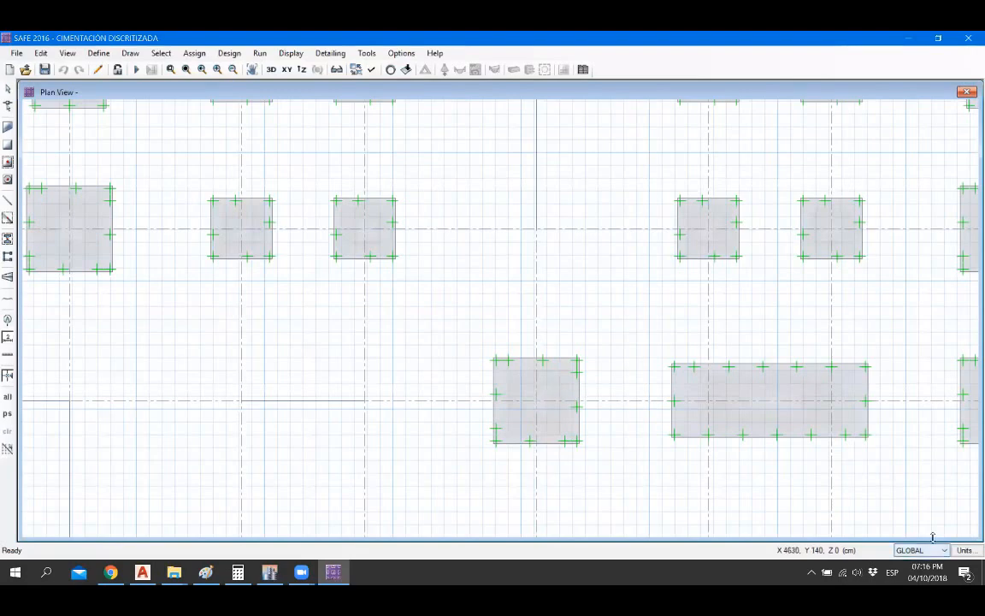
pyautogui.click(965, 550)
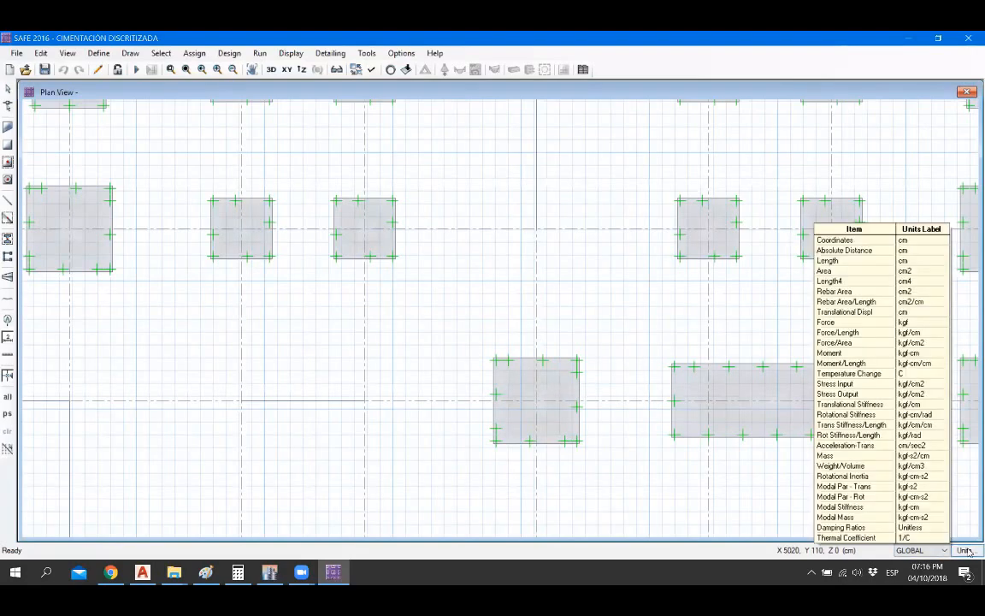
pyautogui.click(965, 549)
pyautogui.click(538, 142)
pyautogui.click(492, 291)
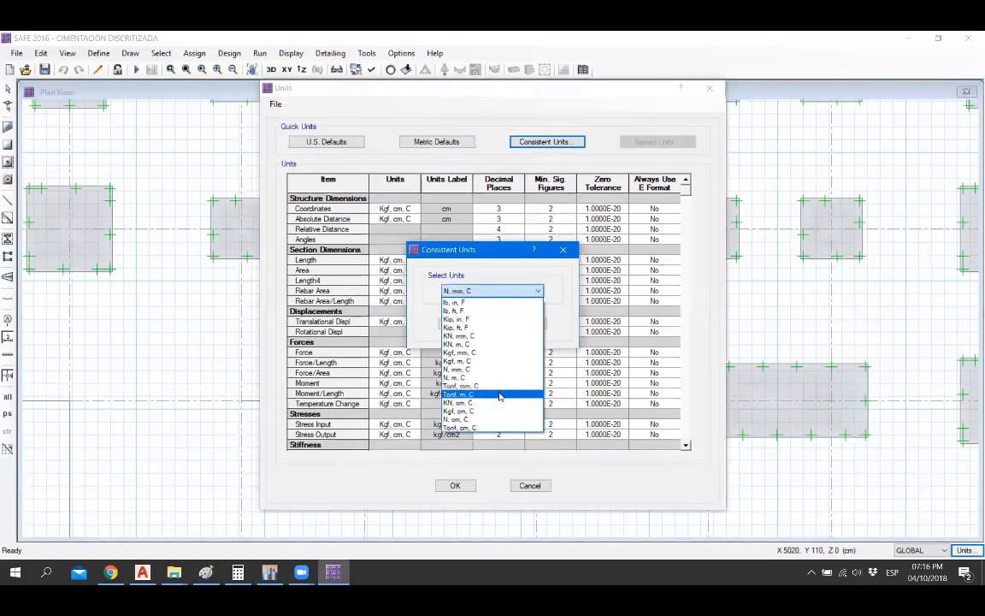
pyautogui.click(500, 396)
pyautogui.click(453, 322)
pyautogui.click(455, 485)
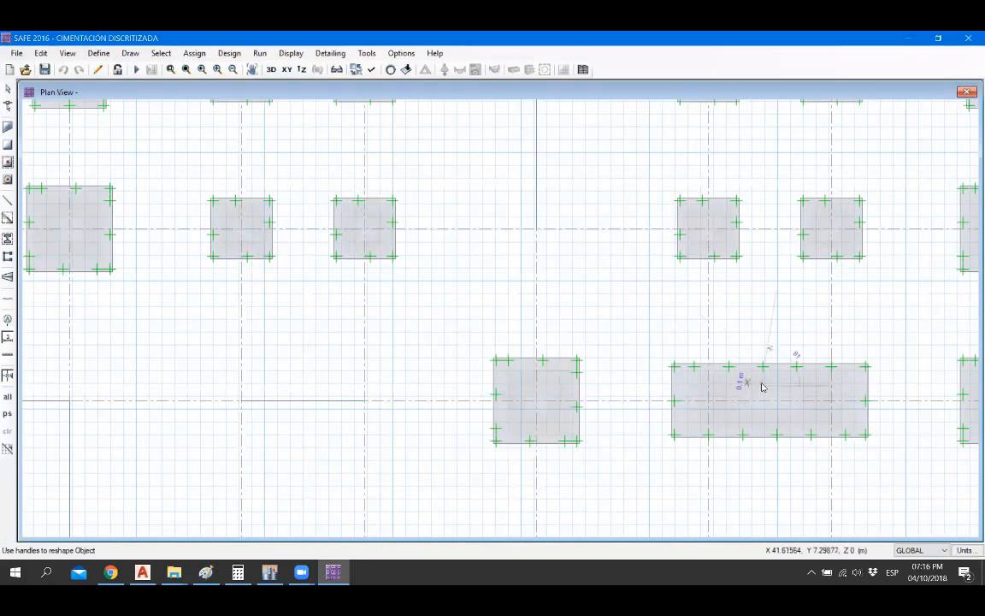
pyautogui.click(10, 92)
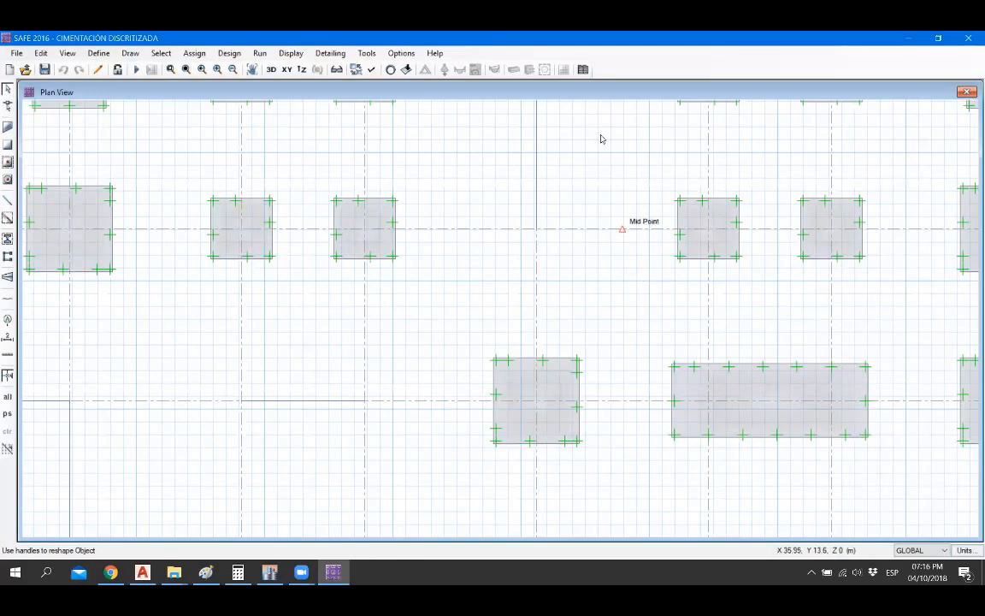
# Step: Mirror the combined footing on axis B about the vertical line X = 32.45 m, keeping the original
pyautogui.click(803, 387)
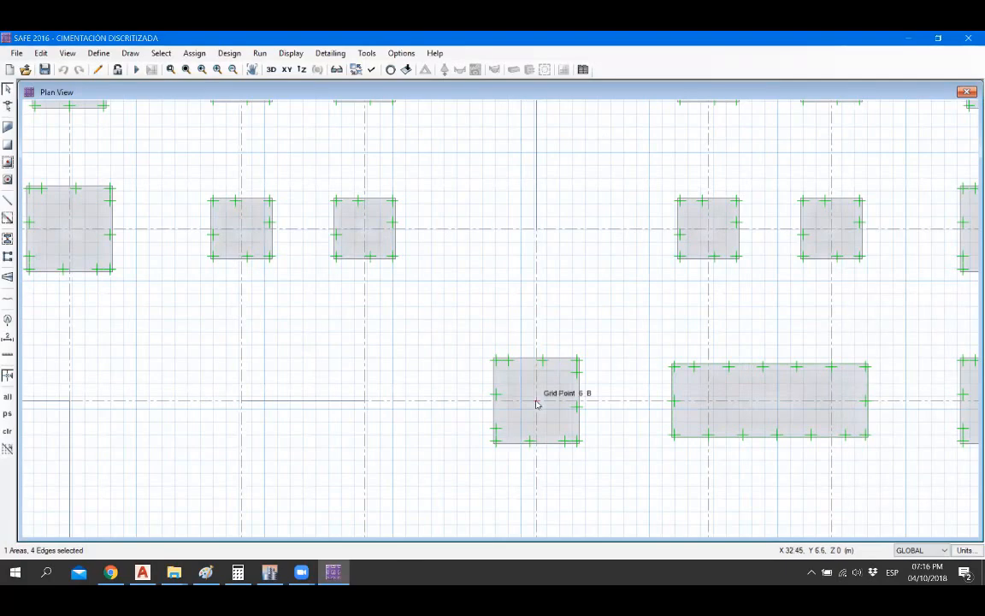
pyautogui.click(40, 53)
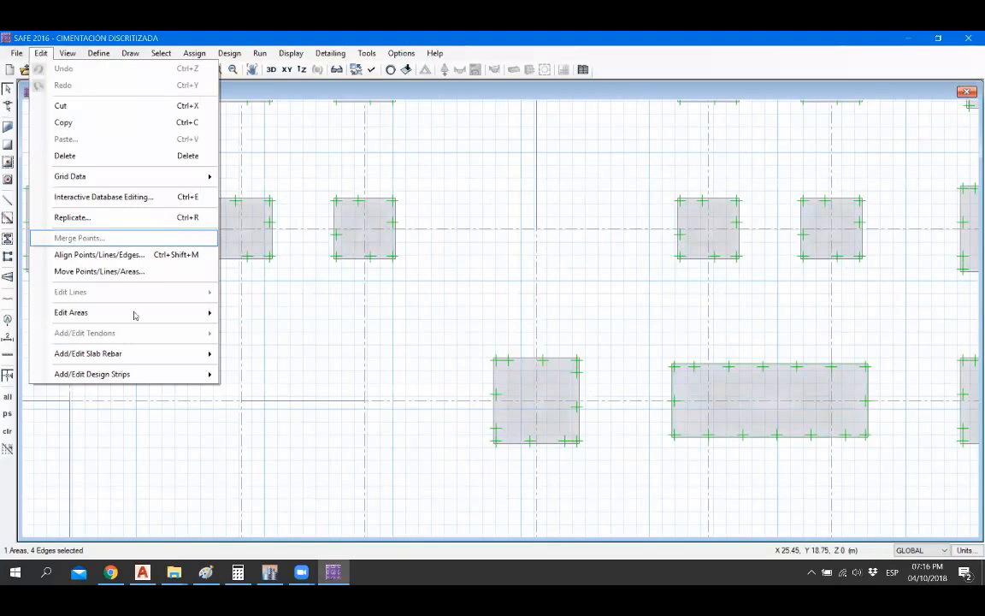
pyautogui.click(132, 217)
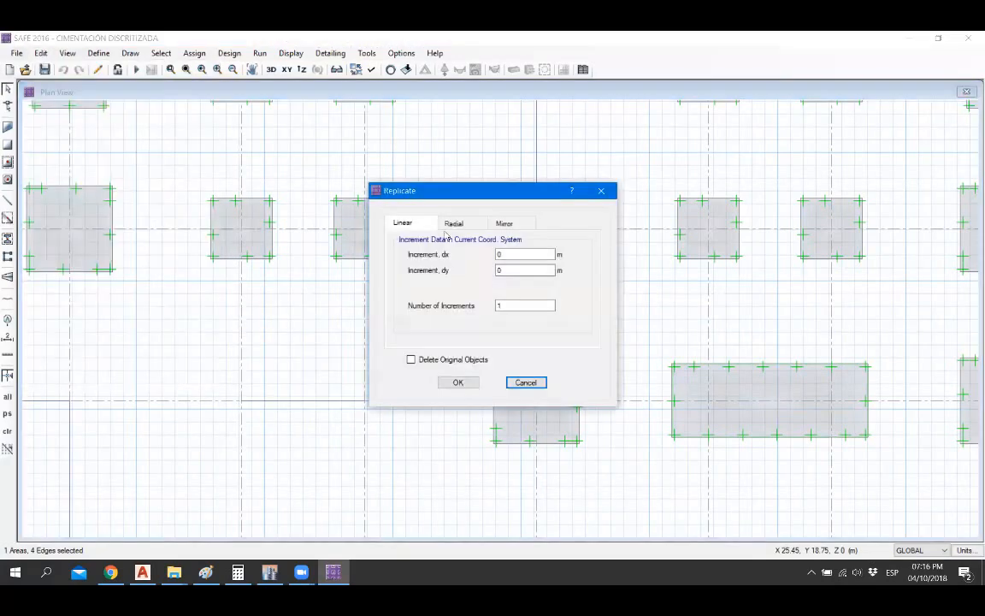
pyautogui.click(514, 224)
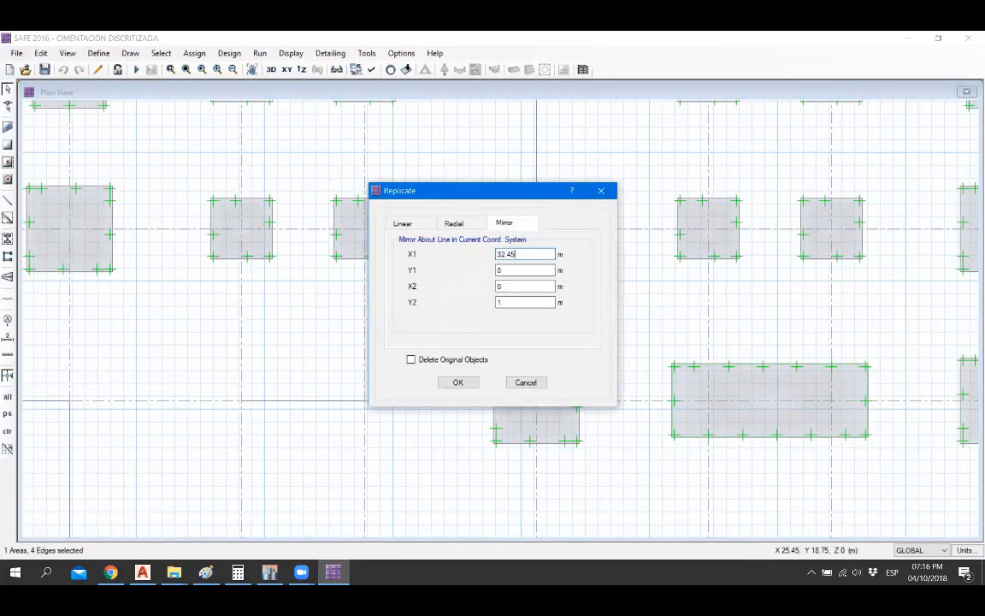
pyautogui.write('32.45')
pyautogui.press('Tab')
pyautogui.press('Tab')
pyautogui.click(470, 382)
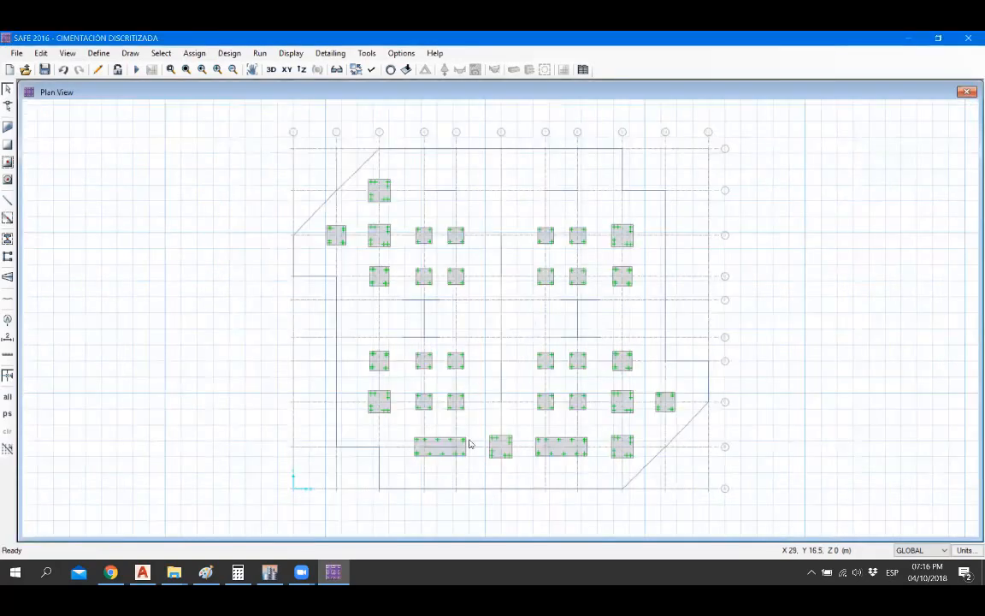
# Step: Delete the five line segments running along axis B inside the mirrored combined footing
pyautogui.scroll(5, 407, 434)
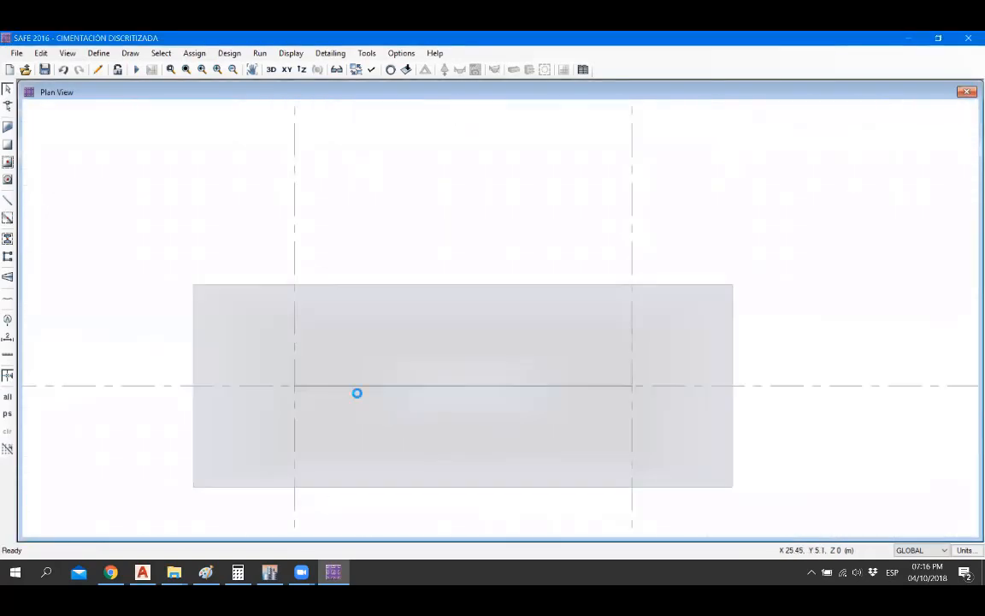
pyautogui.click(330, 386)
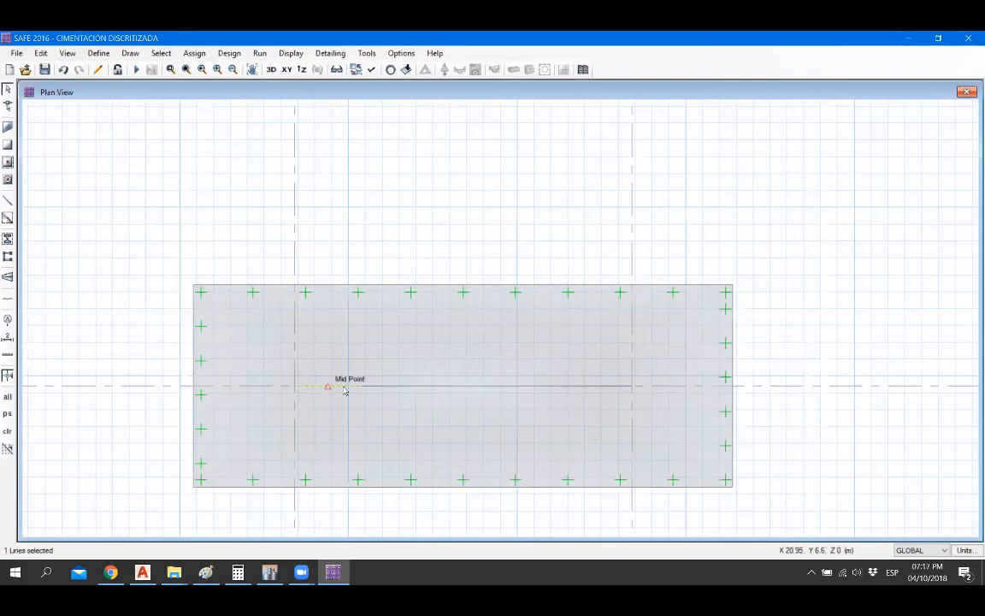
pyautogui.click(406, 387)
pyautogui.click(453, 391)
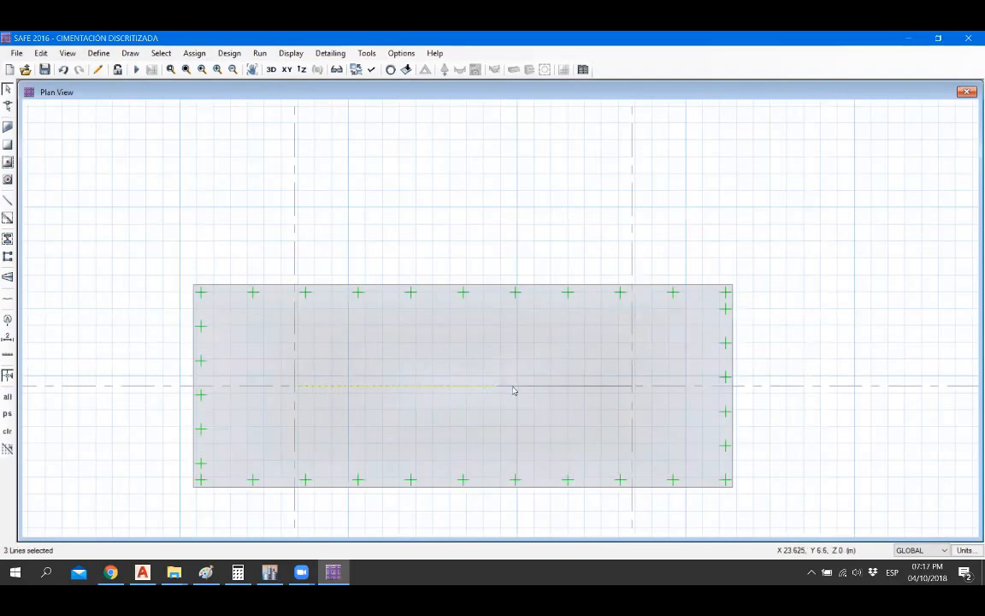
pyautogui.click(514, 391)
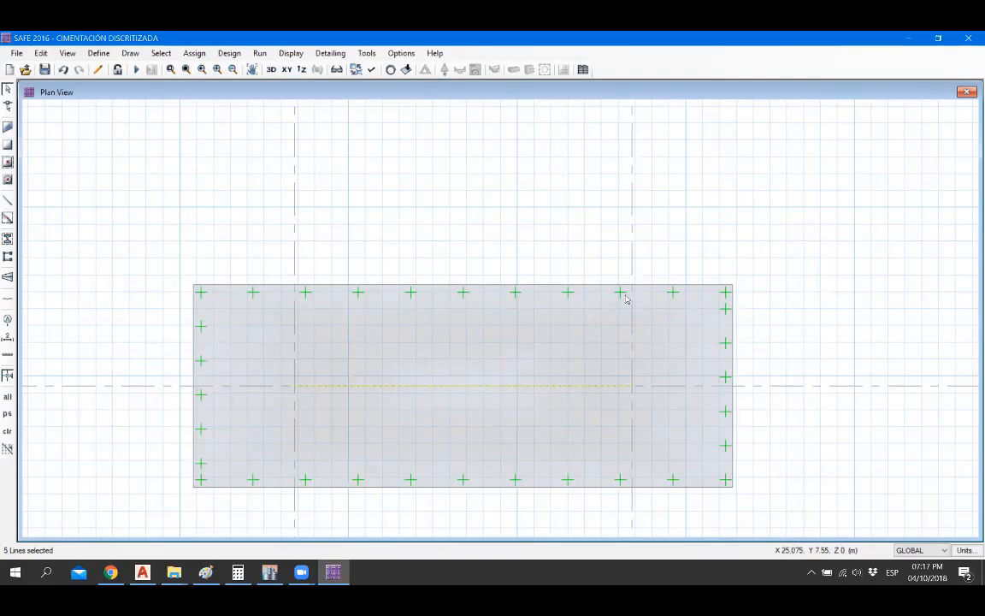
pyautogui.press('Delete')
# Step: Inspect the footing layout and read the coordinates of the midpoint between axes E and F on the central grid line
pyautogui.scroll(-5, 365, 451)
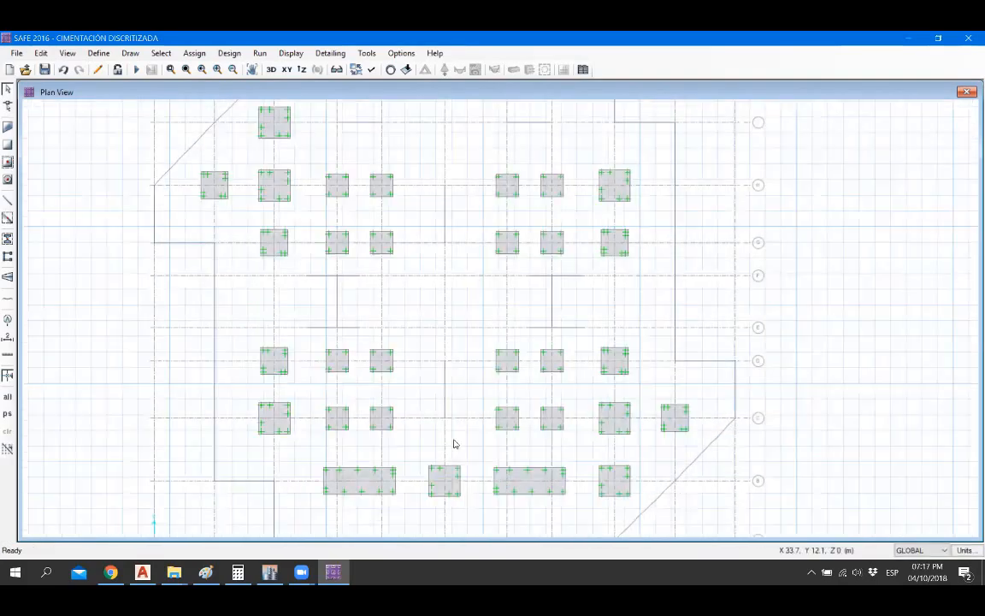
pyautogui.scroll(-2, 432, 468)
pyautogui.scroll(1, 519, 338)
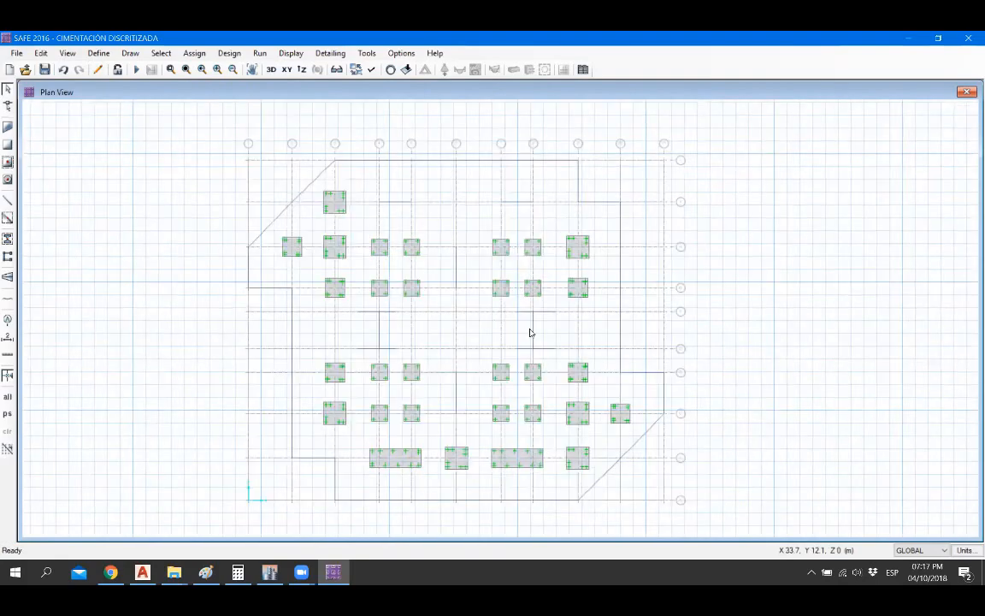
pyautogui.scroll(2, 530, 331)
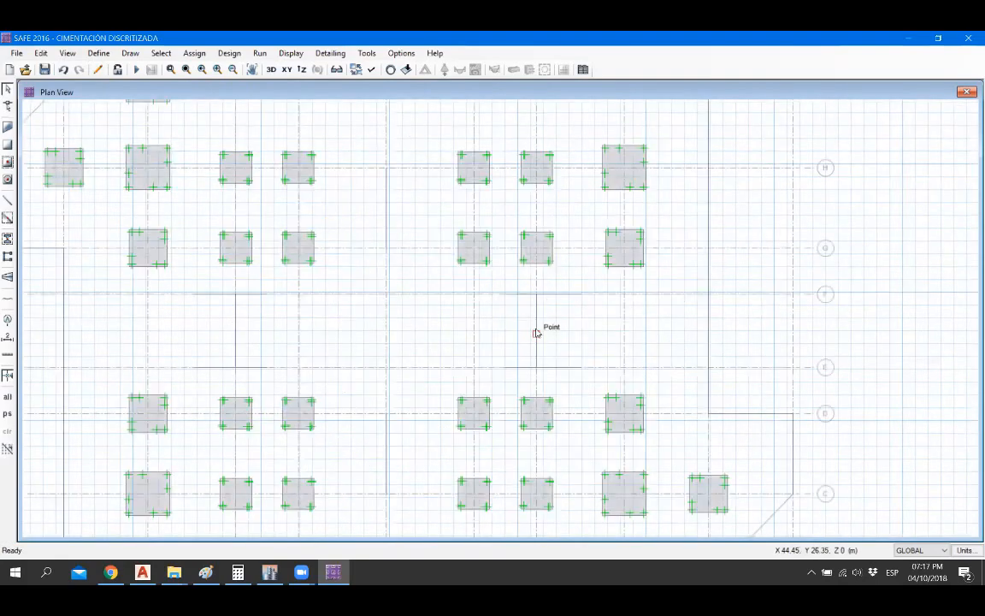
pyautogui.scroll(-1, 557, 321)
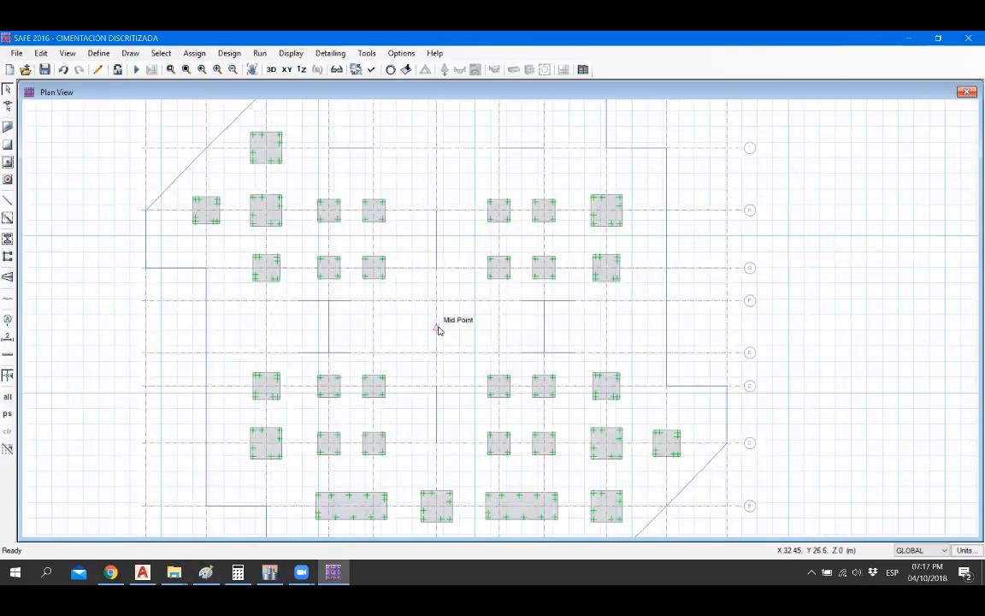
pyautogui.scroll(2, 438, 329)
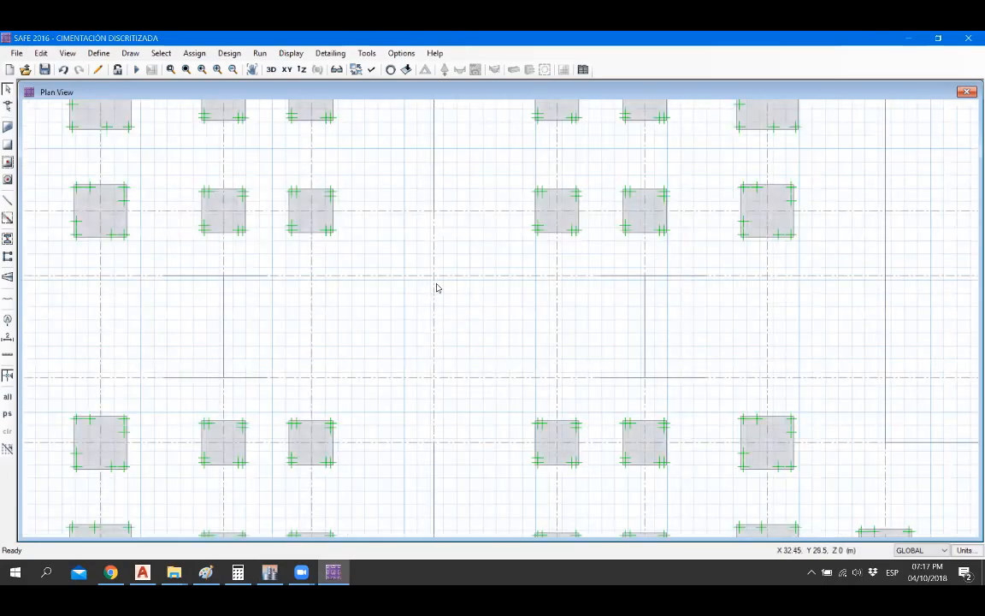
pyautogui.scroll(-2, 438, 342)
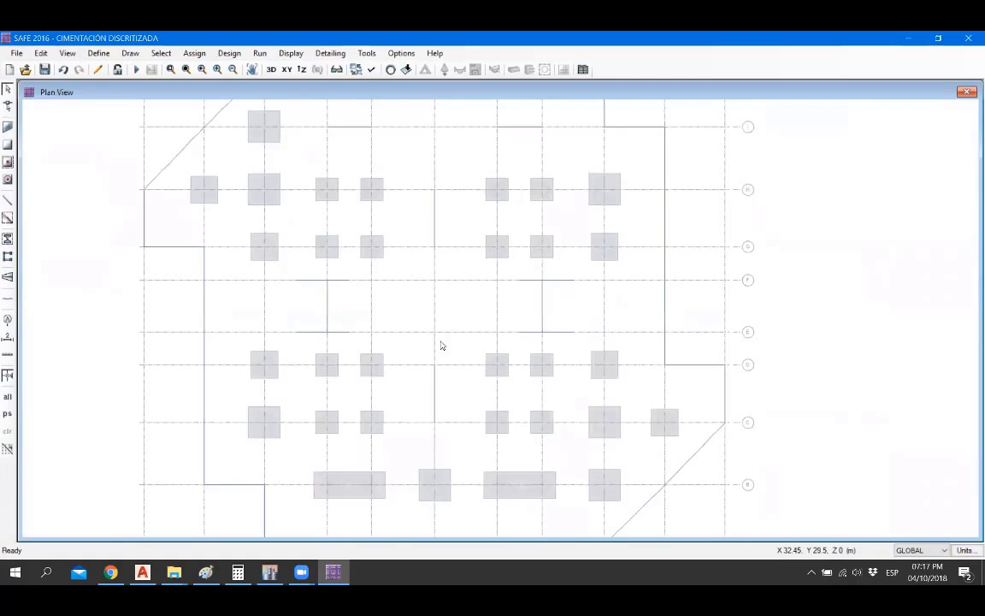
pyautogui.scroll(2, 418, 496)
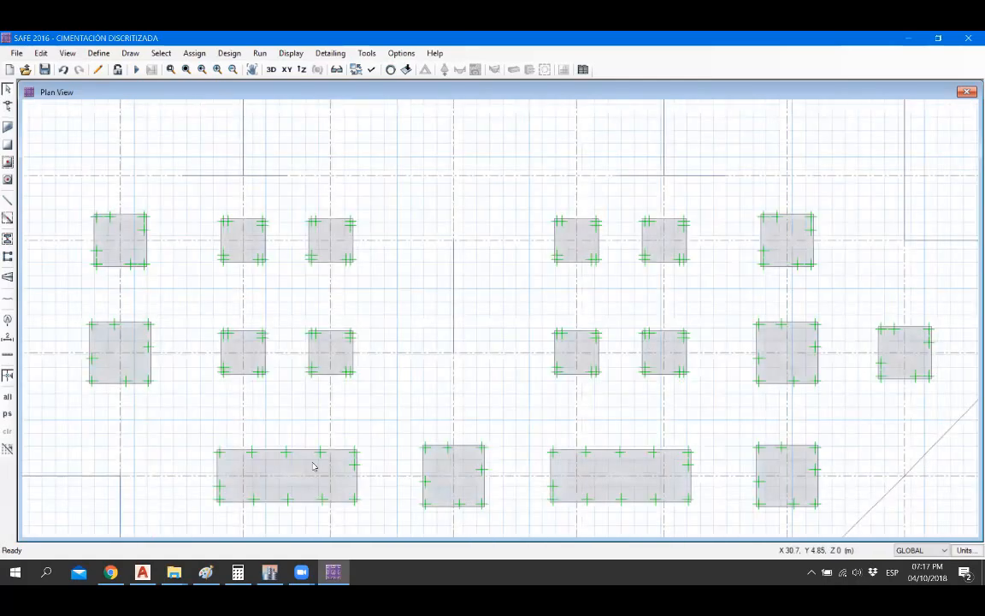
# Step: Mirror both combined footings on axis B about the horizontal line Y = 26.6 m, using X1 = 0 and X2 = 1
pyautogui.click(595, 469)
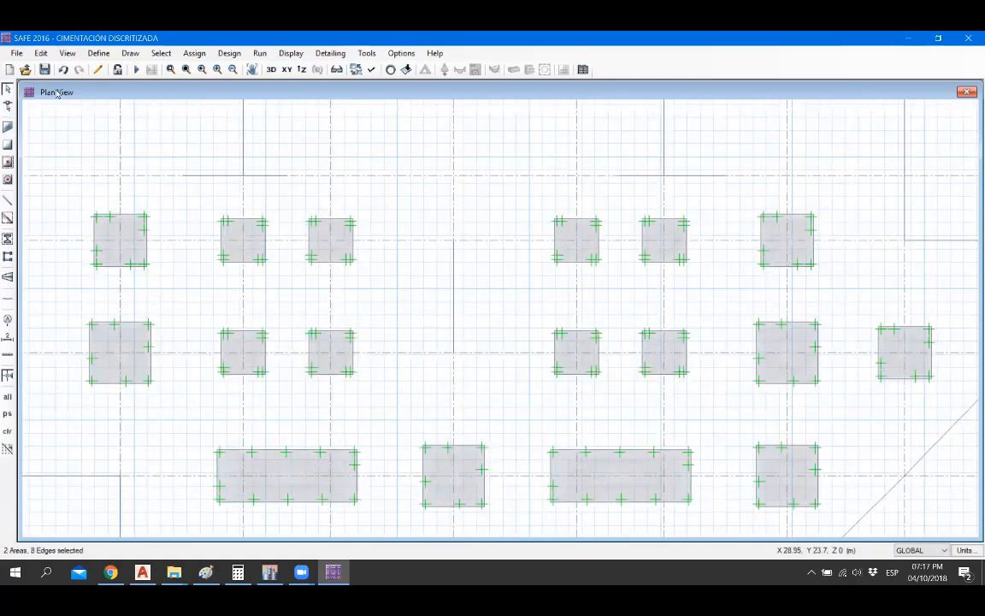
pyautogui.click(40, 53)
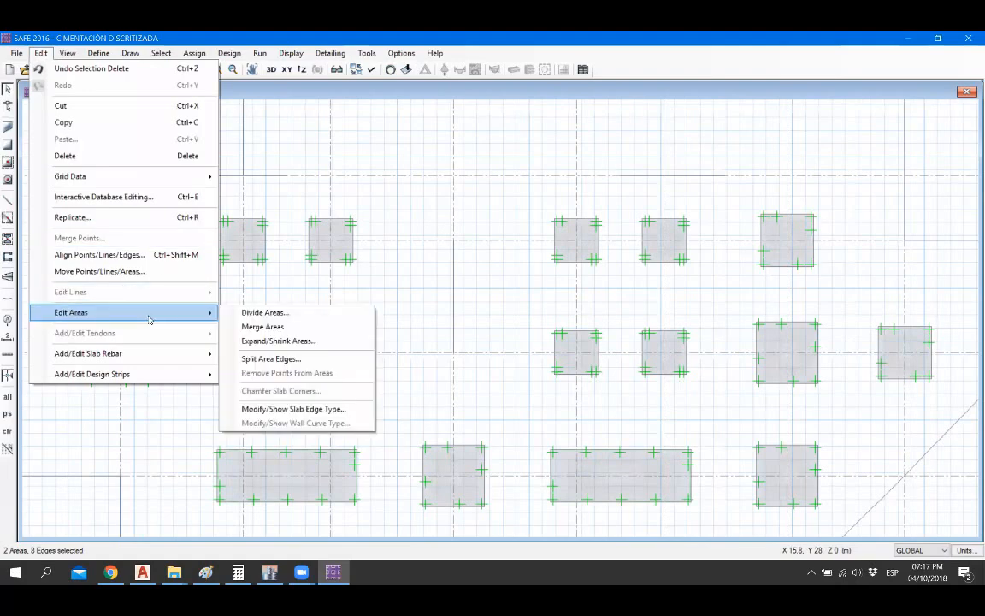
pyautogui.click(138, 217)
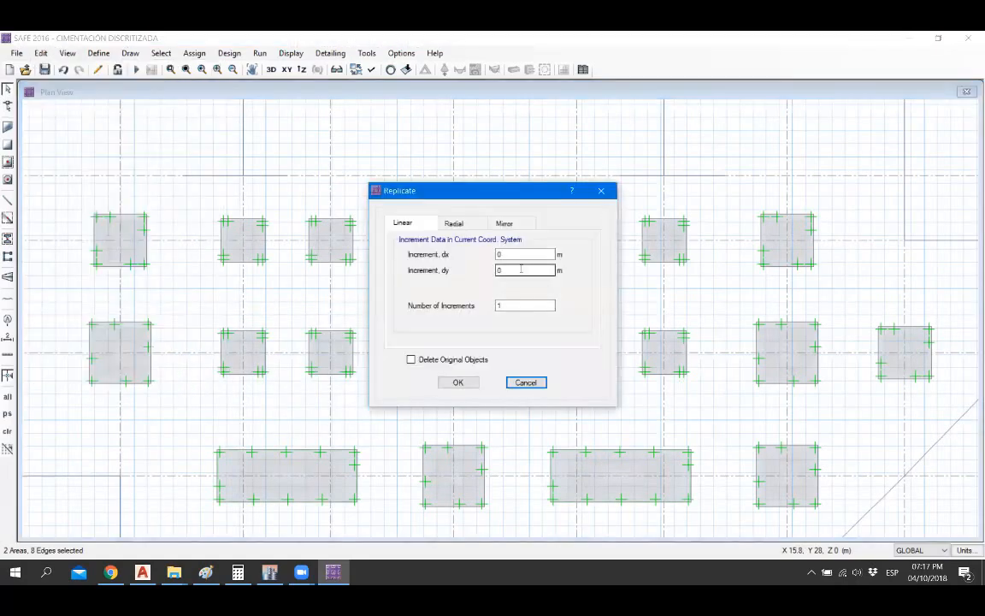
pyautogui.click(504, 222)
pyautogui.moveTo(516, 270); pyautogui.dragTo(484, 272)
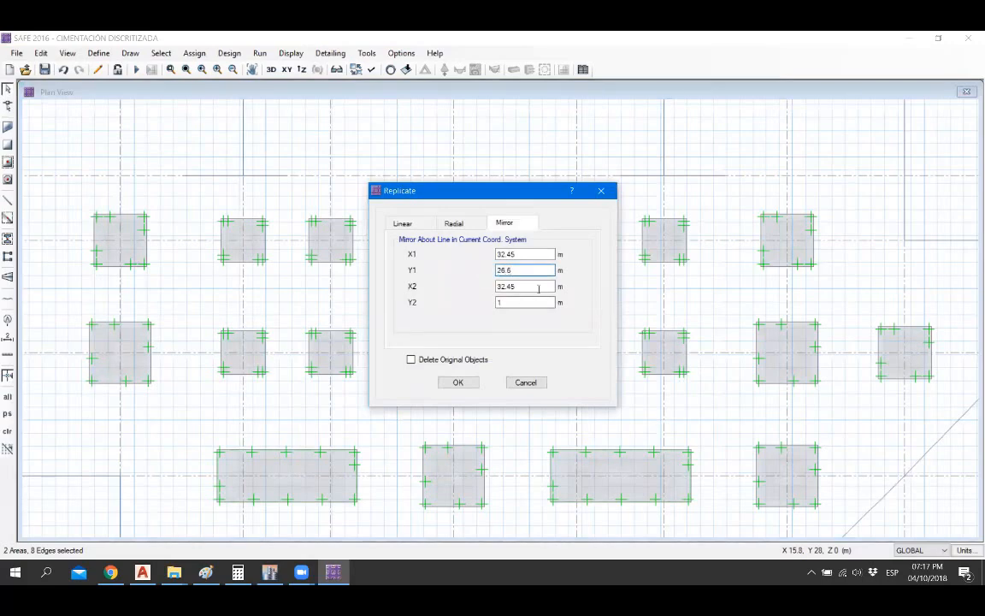
pyautogui.moveTo(539, 288); pyautogui.dragTo(434, 283)
pyautogui.write('1')
pyautogui.moveTo(532, 254); pyautogui.dragTo(438, 254)
pyautogui.write('0')
pyautogui.moveTo(537, 304); pyautogui.dragTo(453, 303)
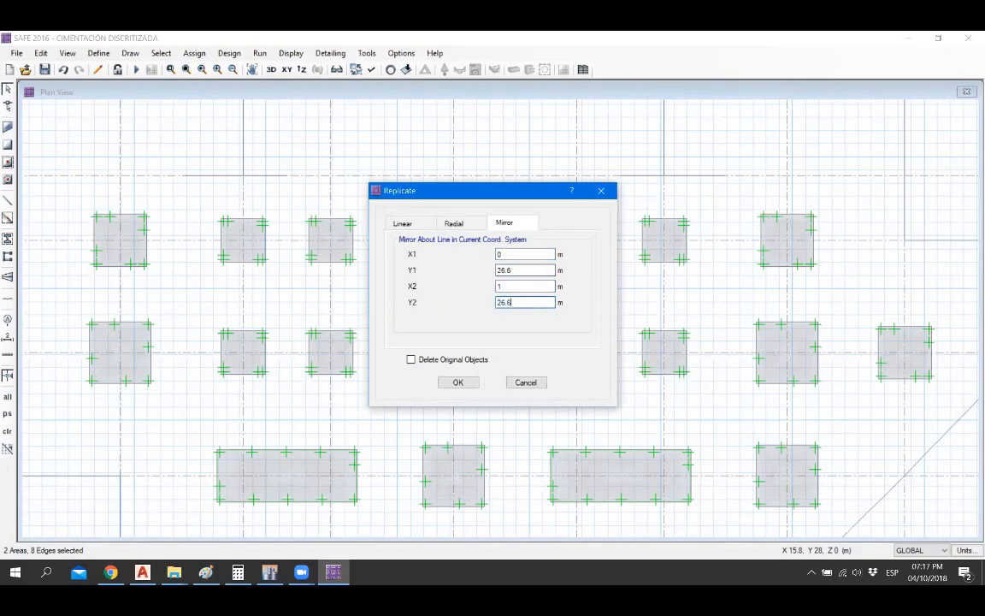
pyautogui.click(453, 382)
# Step: Select the five line segments along the grid axis inside the upper-left mirrored combined footing, leaving the footing area unselected
pyautogui.scroll(-2, 473, 413)
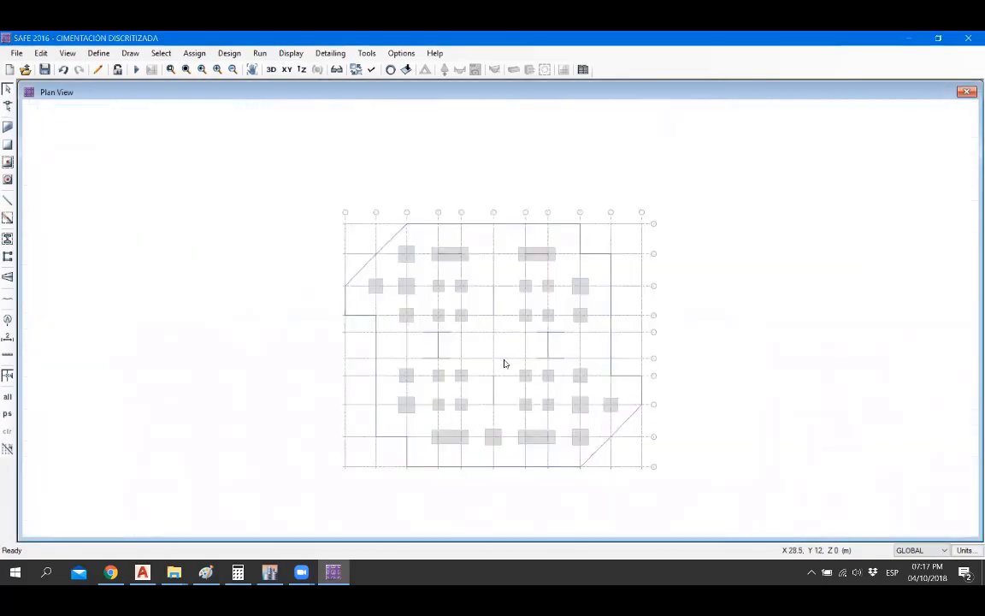
pyautogui.scroll(3, 490, 265)
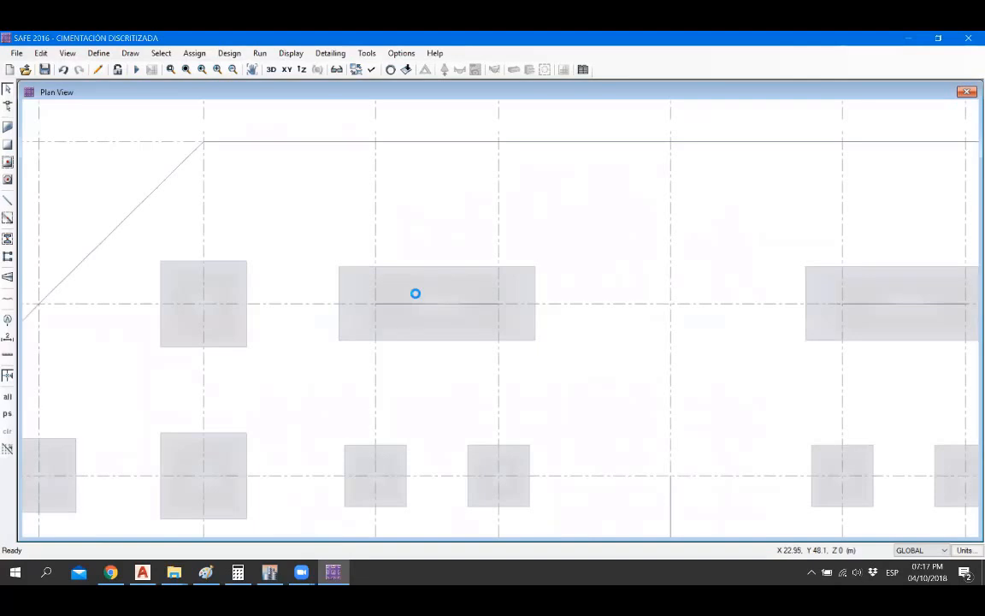
pyautogui.scroll(1, 392, 322)
pyautogui.click(343, 320)
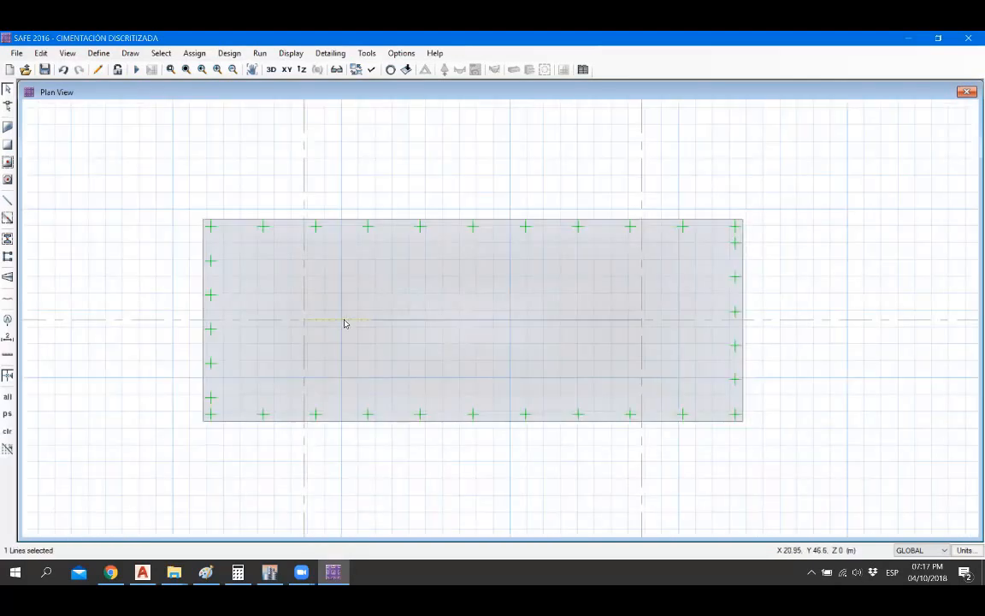
pyautogui.click(395, 324)
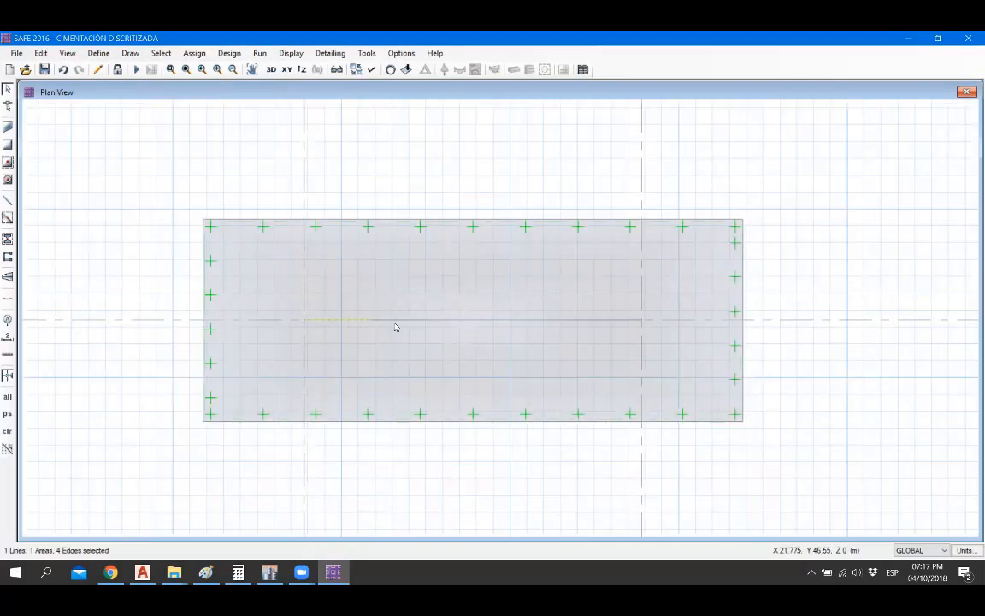
pyautogui.click(7, 431)
pyautogui.click(323, 321)
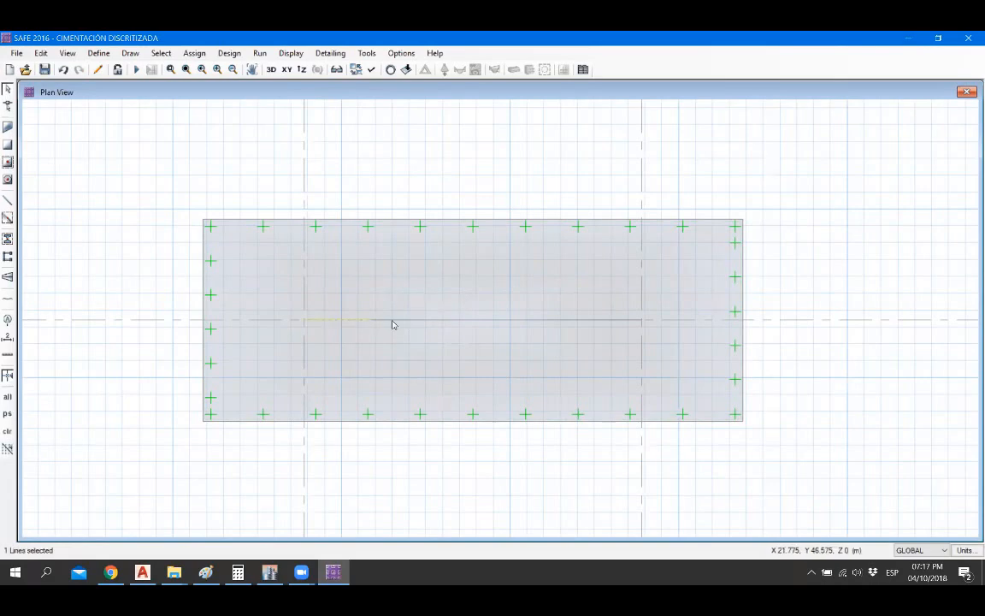
pyautogui.click(392, 322)
pyautogui.click(464, 325)
pyautogui.click(556, 323)
pyautogui.click(598, 324)
# Step: Add the five line segments inside the upper-right mirrored combined footing to the selection and delete all the selected segments
pyautogui.scroll(-3, 429, 324)
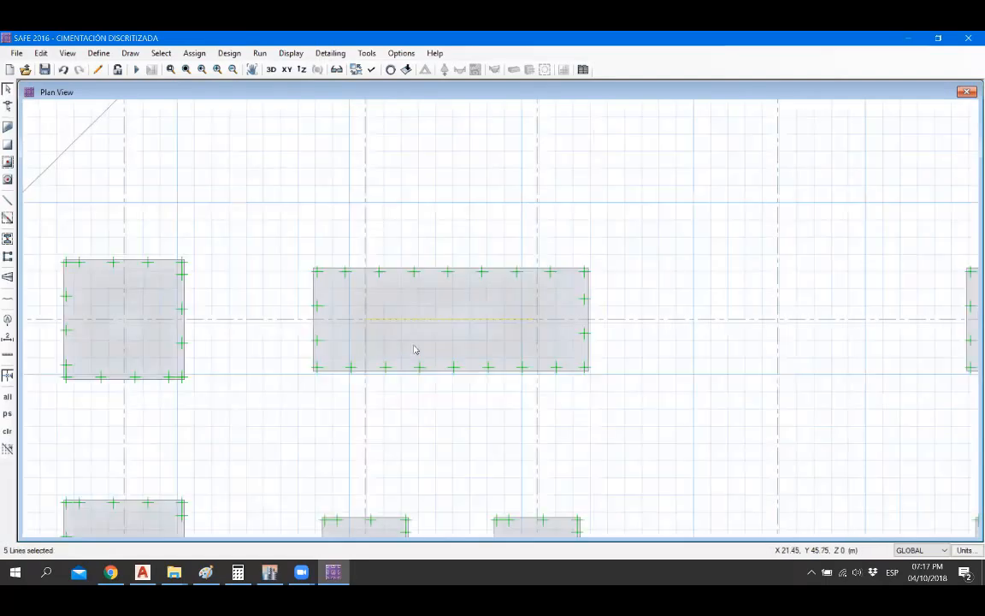
pyautogui.scroll(-3, 404, 348)
pyautogui.scroll(3, 813, 326)
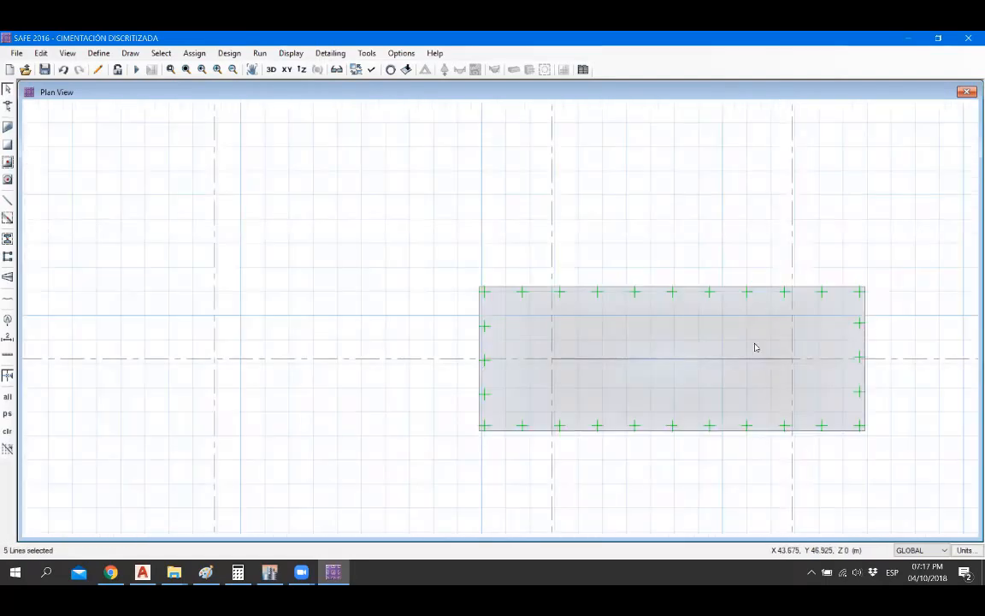
pyautogui.click(544, 366)
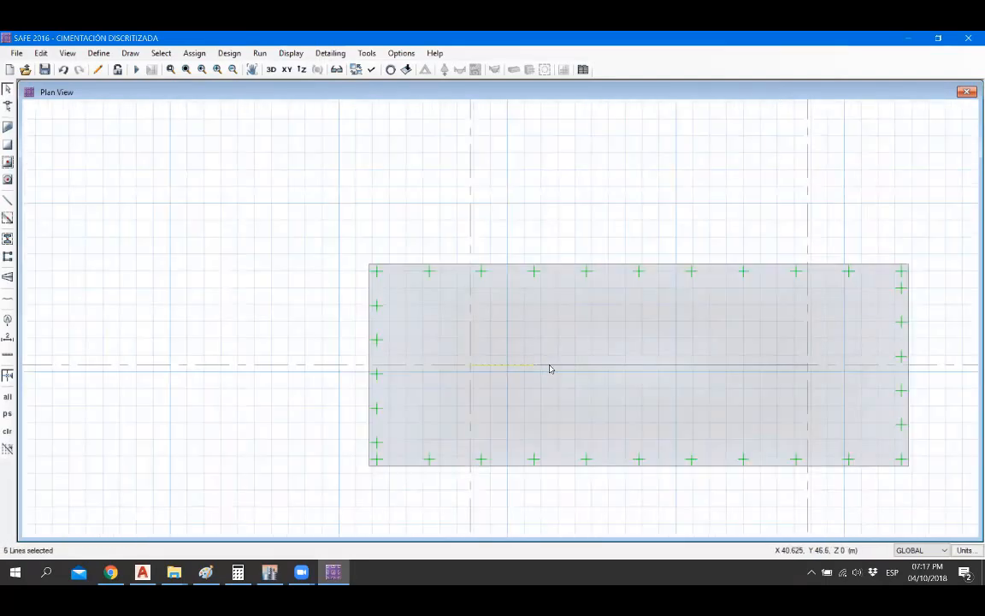
pyautogui.click(607, 365)
pyautogui.click(676, 366)
pyautogui.click(714, 366)
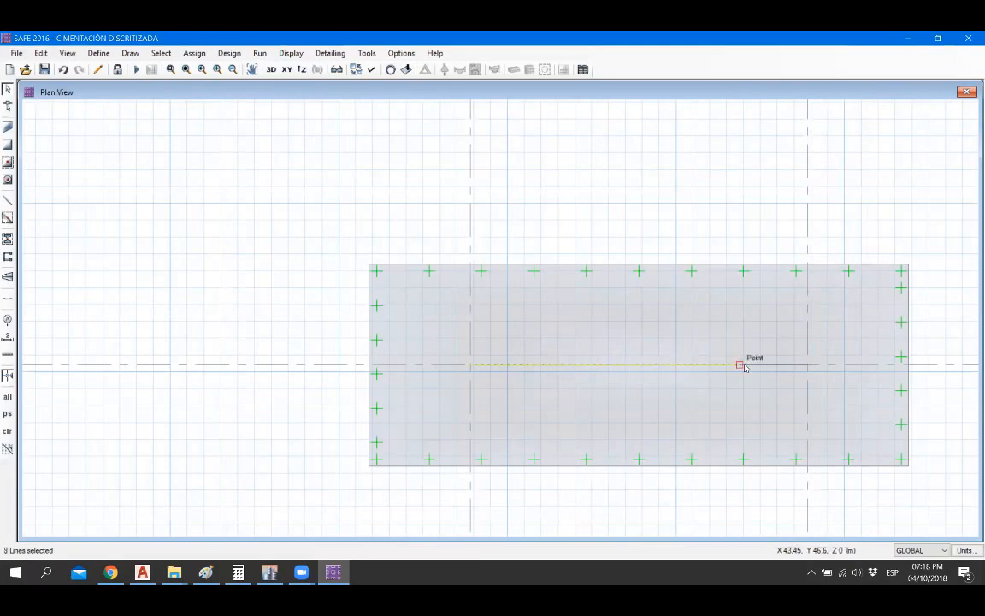
pyautogui.click(750, 365)
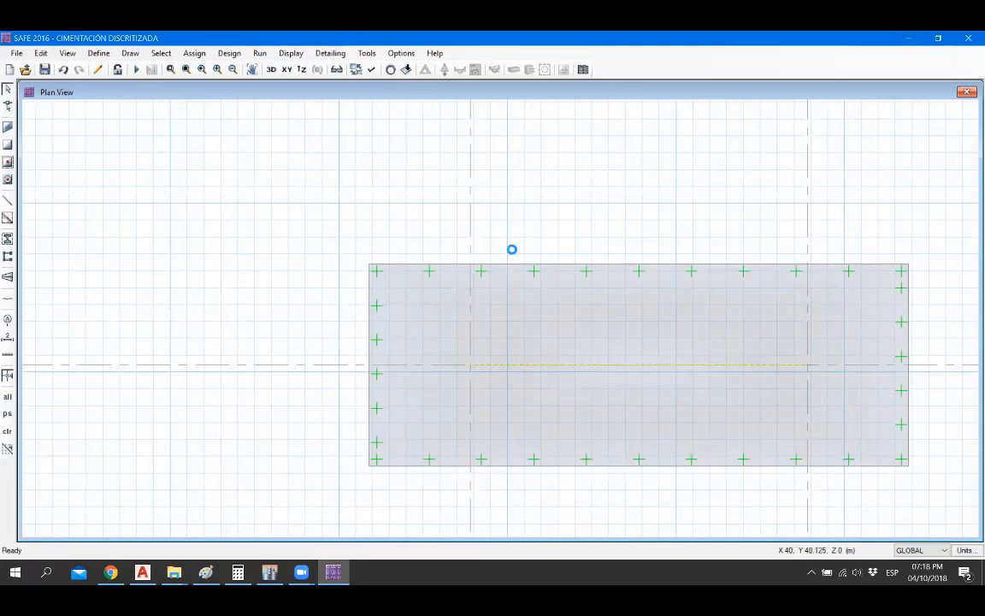
# Step: Save the foundation model and run the analysis with the mirrored combined footings
pyautogui.scroll(-5, 650, 214)
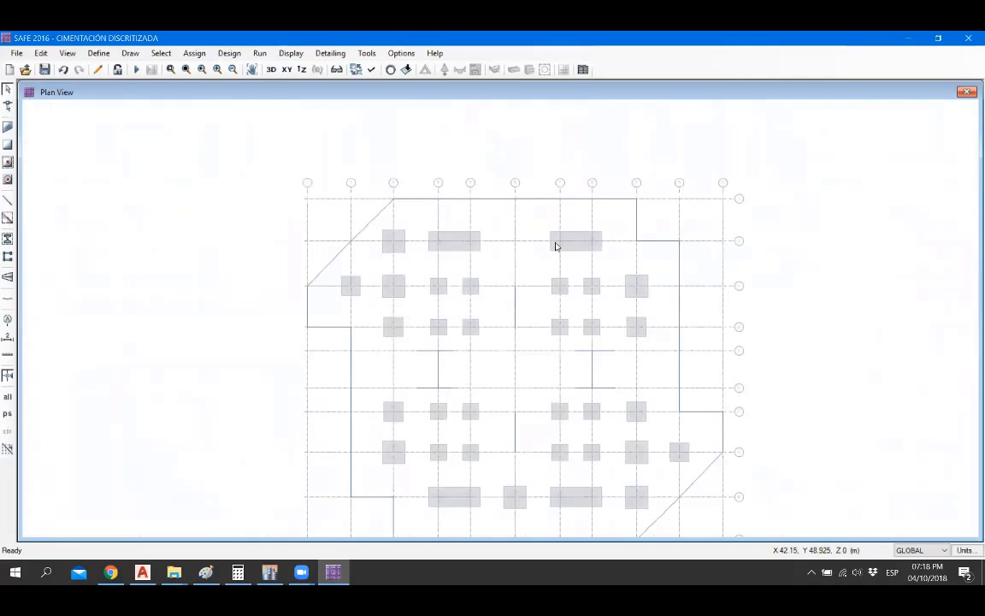
pyautogui.click(45, 71)
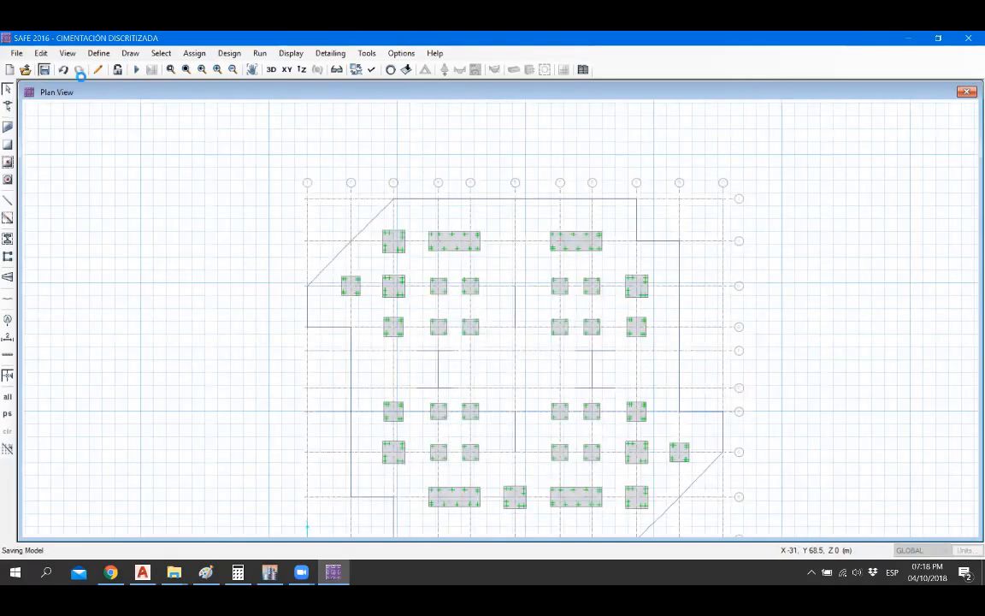
pyautogui.scroll(1, 599, 388)
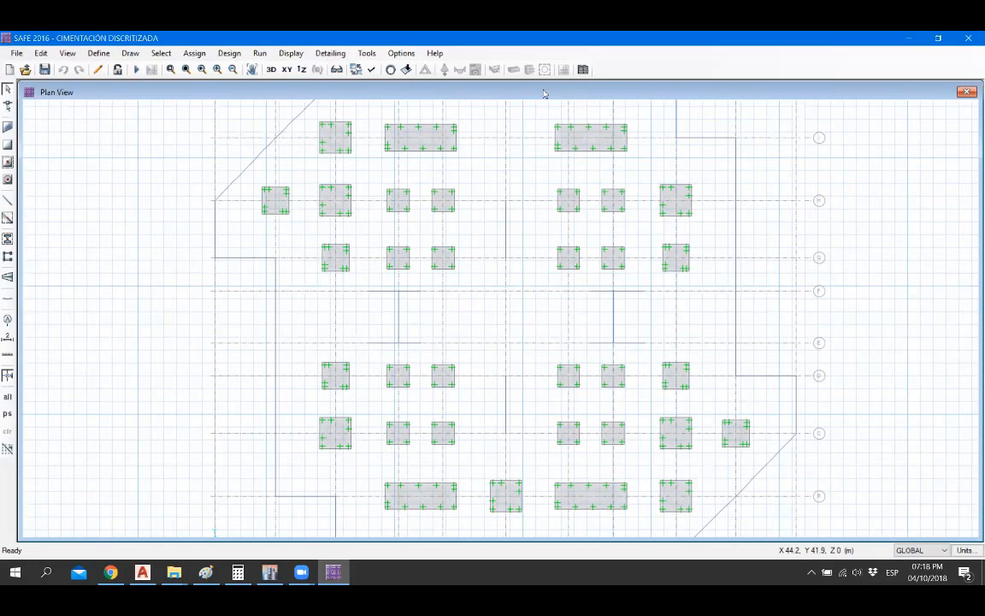
pyautogui.press('F5')
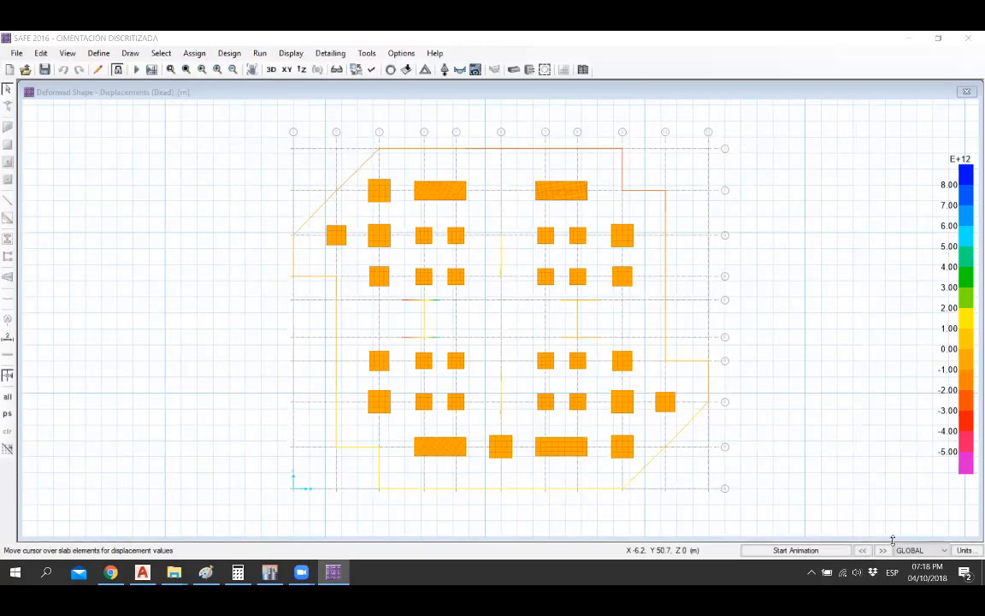
# Step: Display the soil pressures for load combination PRESIÓN 01 and check the values at the centres of the mirrored combined footings
pyautogui.click(445, 70)
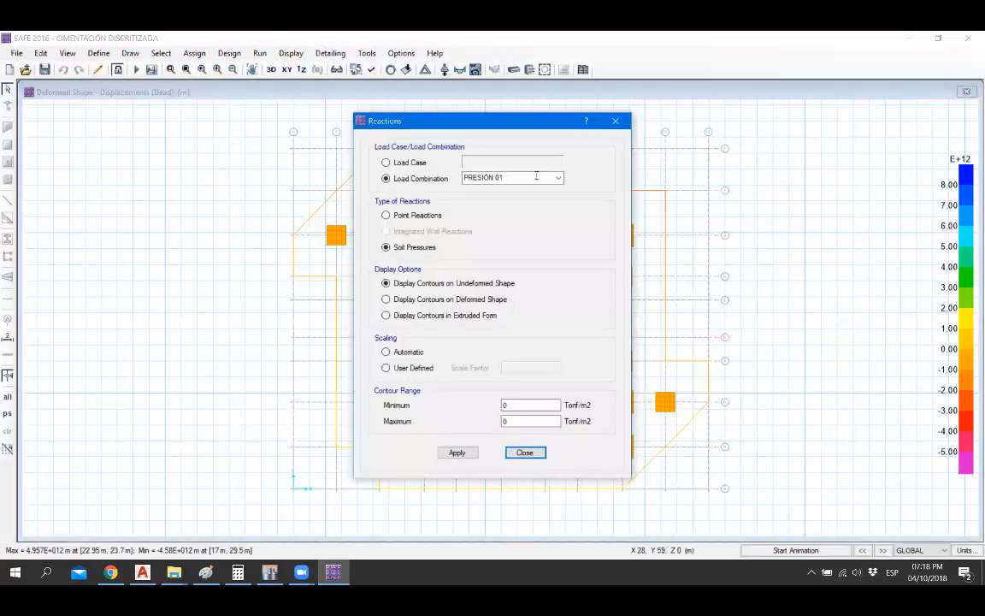
pyautogui.click(469, 451)
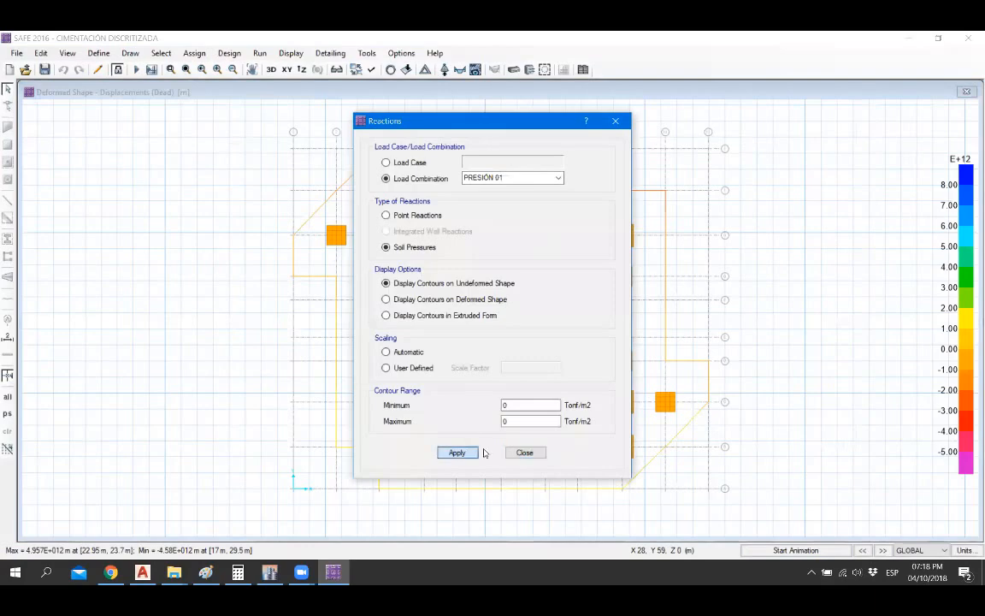
pyautogui.click(535, 453)
pyautogui.scroll(2, 519, 136)
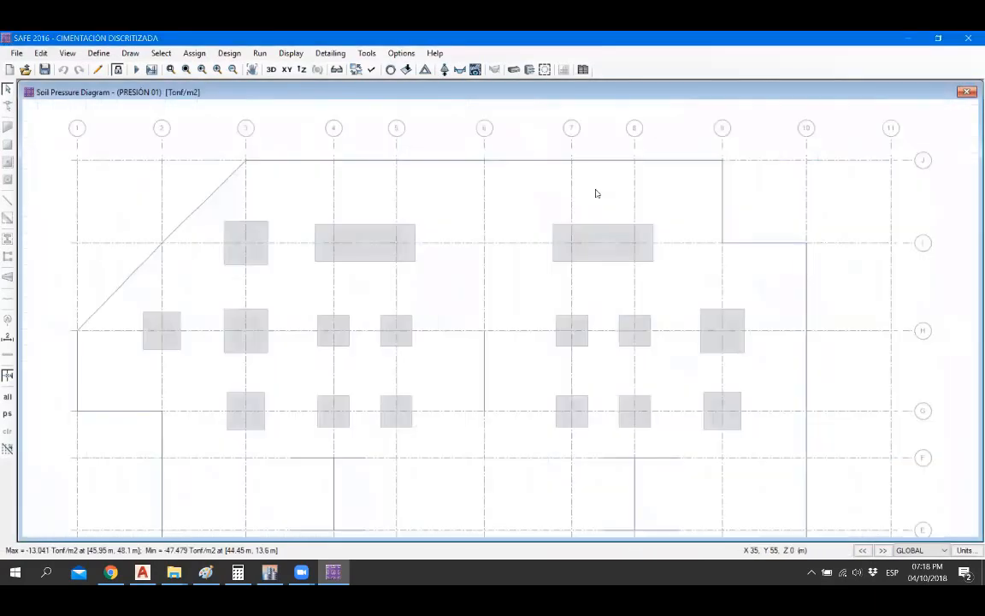
pyautogui.moveTo(602, 248)
pyautogui.moveTo(363, 245)
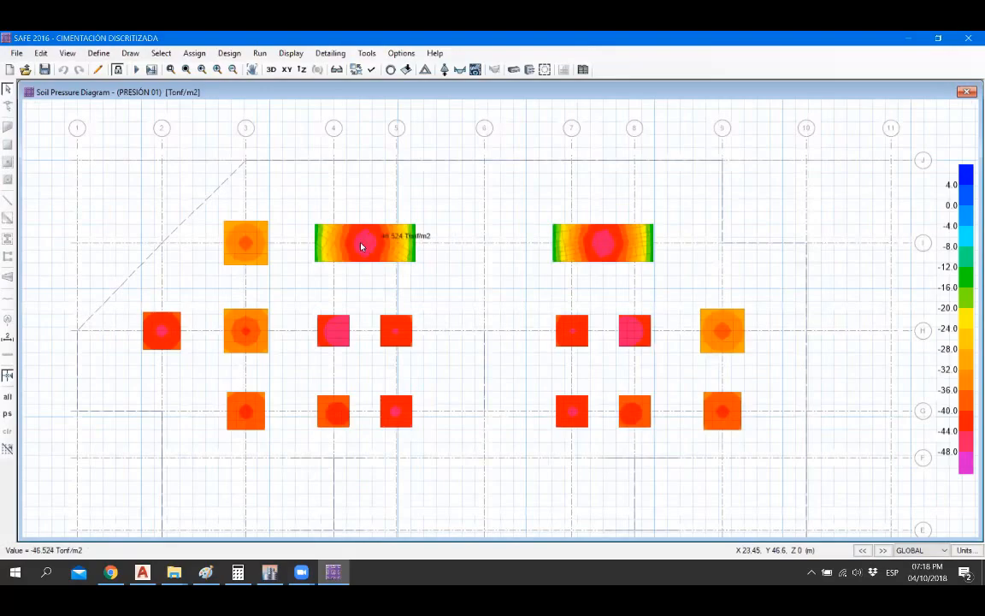
pyautogui.scroll(-4, 363, 233)
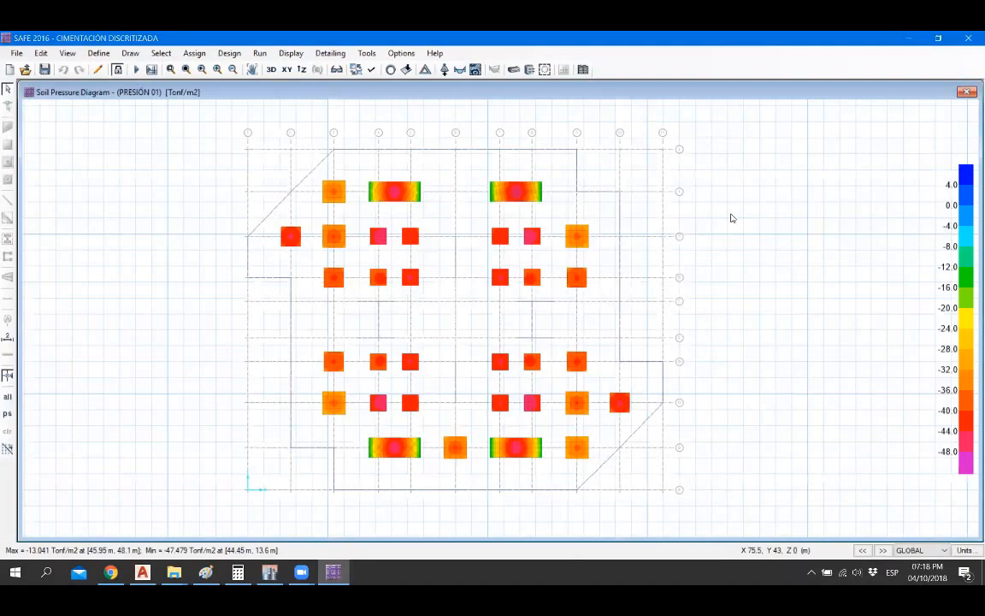
# Step: Switch to the EDIFICIO.dwg drawing in AutoCAD and examine the structural walls in the central part of the floor plan
pyautogui.click(143, 572)
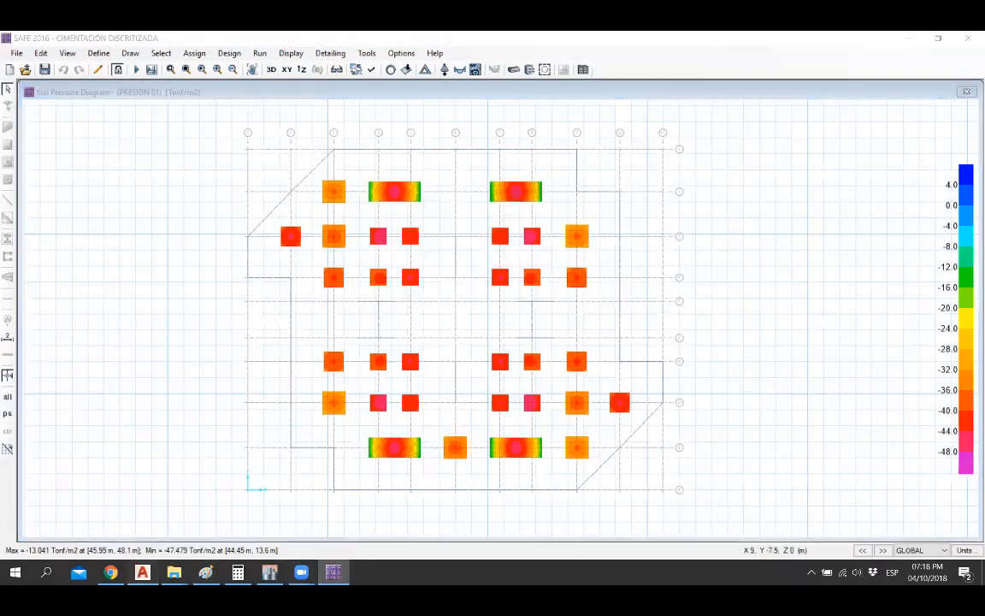
pyautogui.scroll(-4, 384, 355)
pyautogui.scroll(-6, 402, 334)
pyautogui.scroll(8, 389, 334)
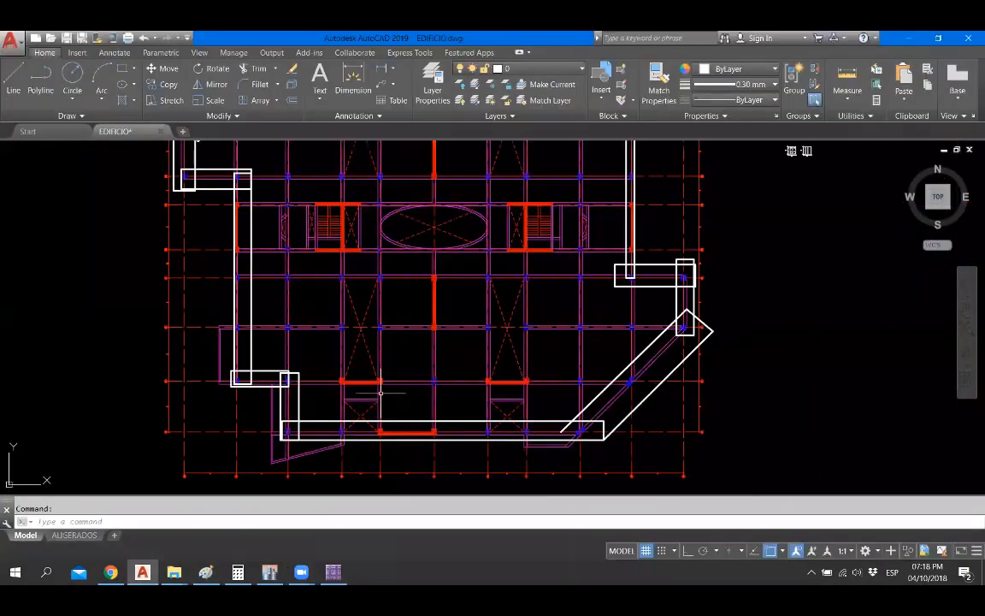
pyautogui.scroll(-4, 398, 444)
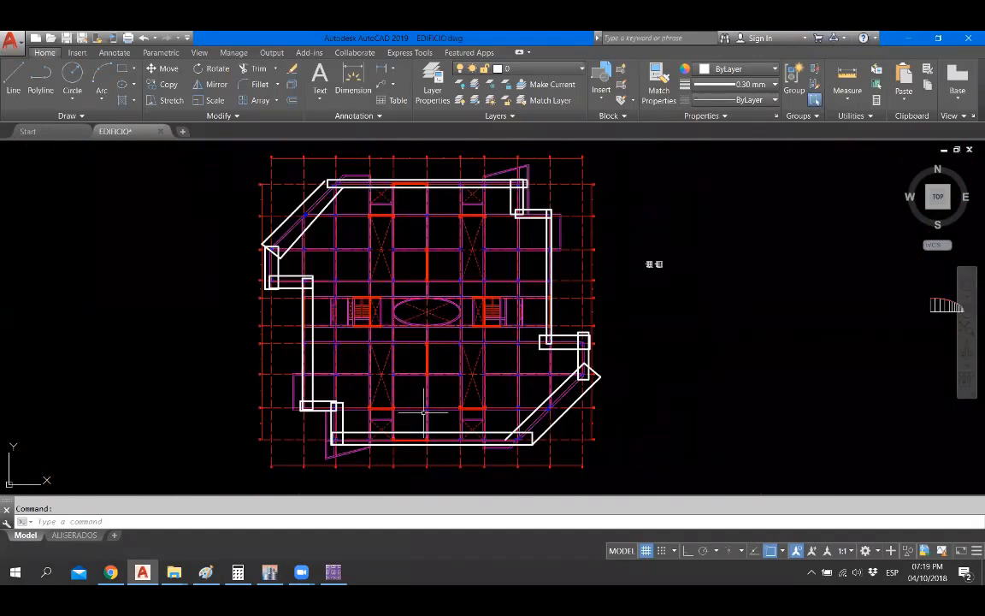
pyautogui.scroll(2, 402, 411)
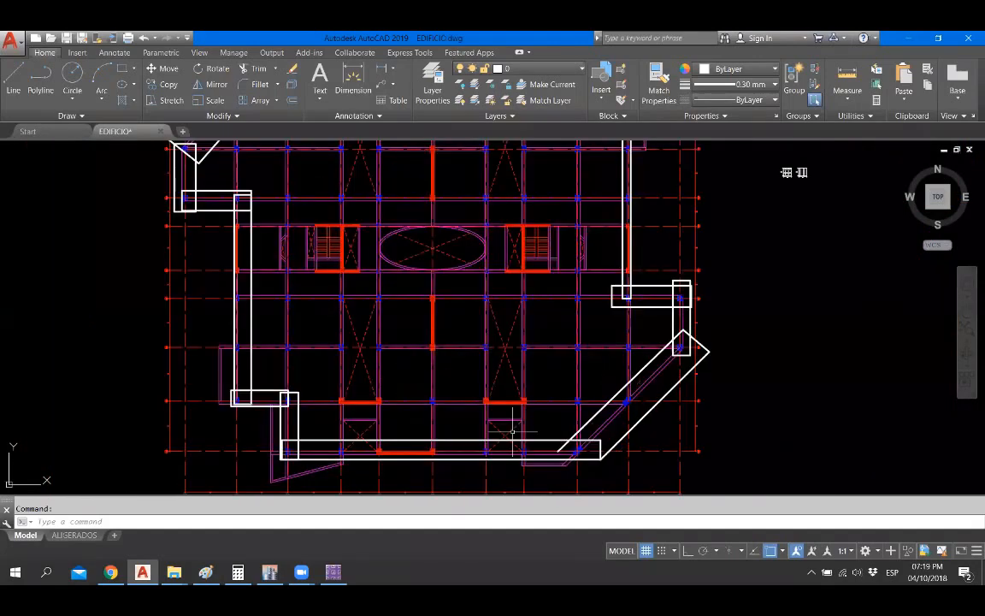
pyautogui.moveTo(442, 216); pyautogui.dragTo(436, 311, button='middle')
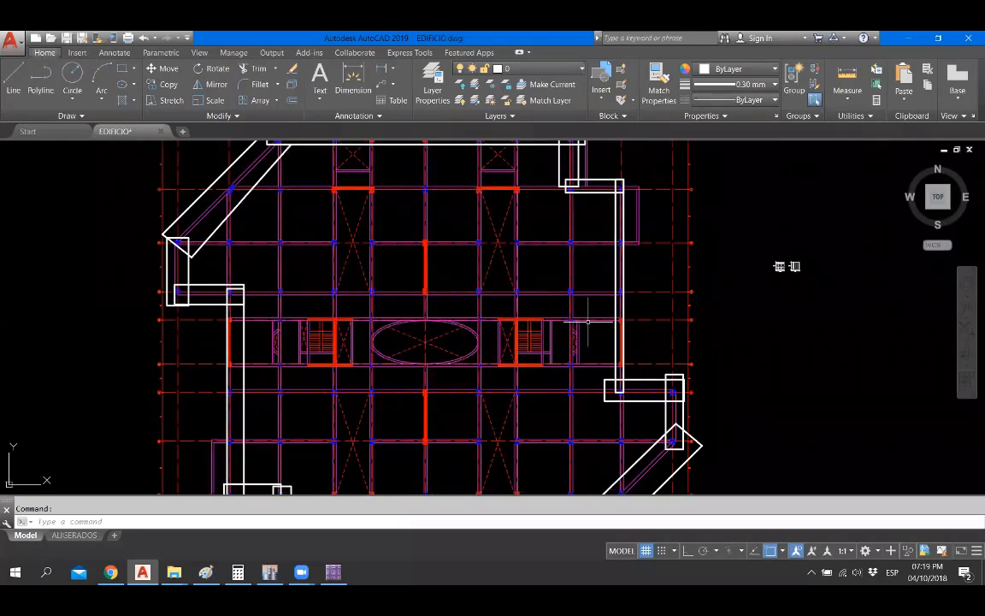
pyautogui.scroll(-2, 428, 232)
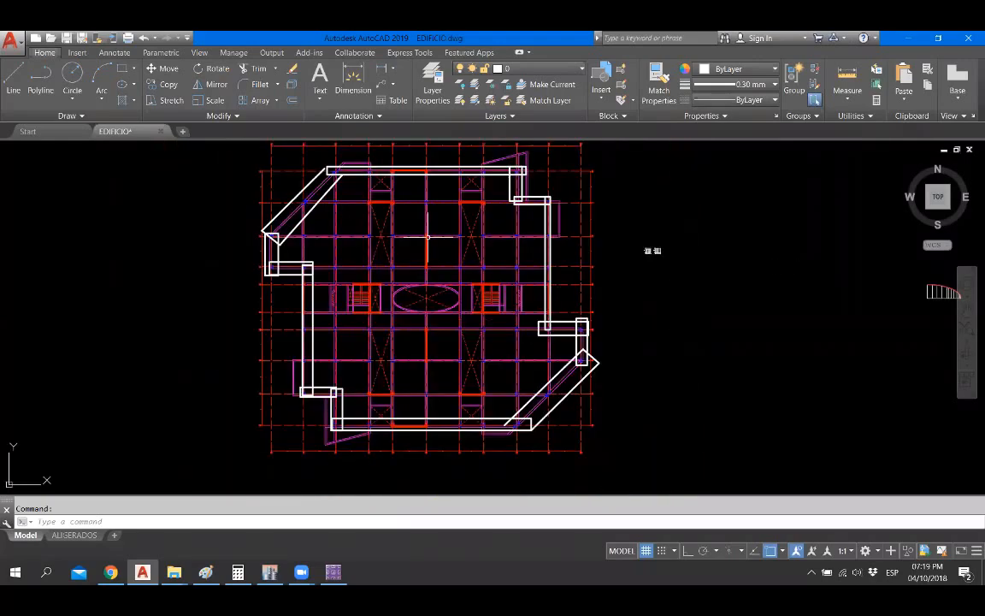
pyautogui.scroll(2, 428, 233)
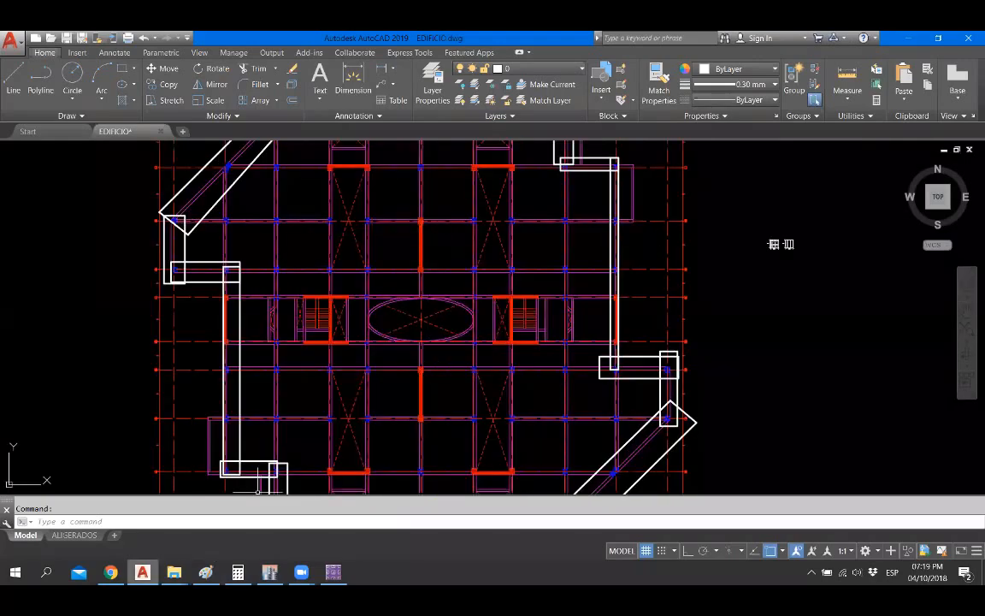
# Step: Switch back to SAFE and unlock the model for editing
pyautogui.hotkey('alt', 'Tab')
pyautogui.scroll(1, 449, 305)
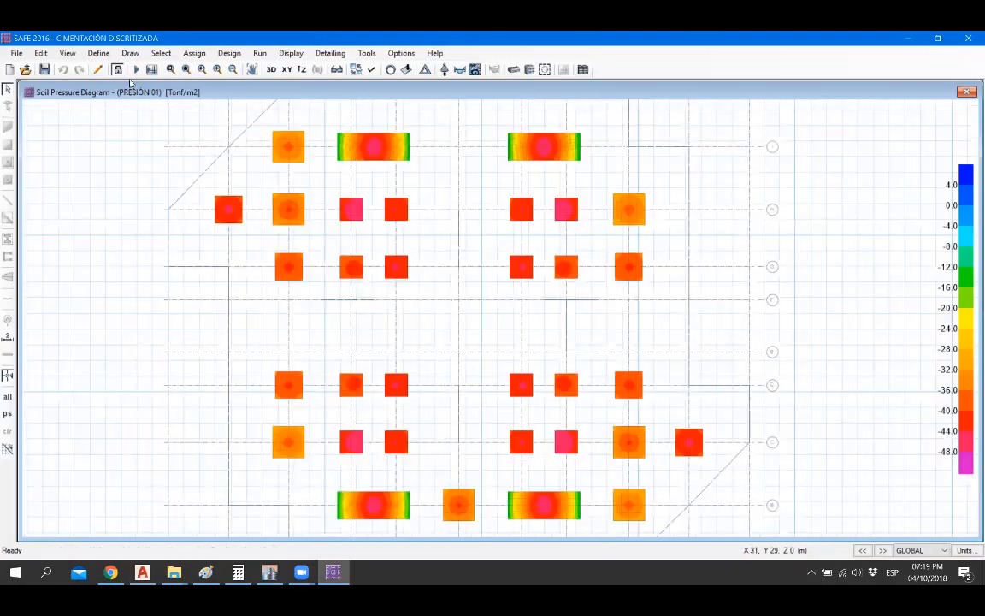
pyautogui.click(118, 69)
pyautogui.click(518, 345)
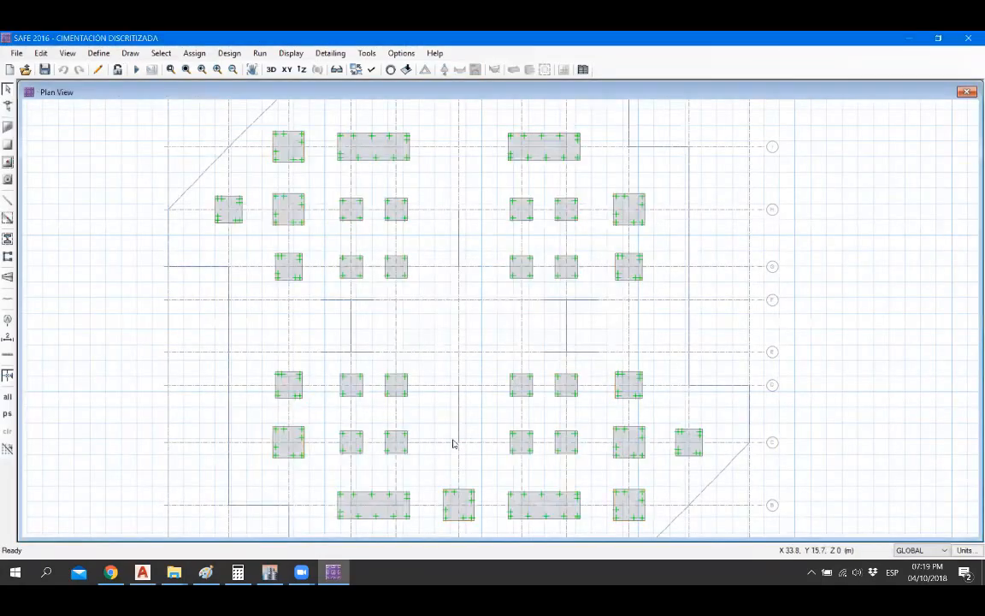
# Step: Draw 3 m by 3 m rectangular slabs with property CIMENTACIÓN (H=0.70) around both end points of the axis 6 wall between axes C and D
pyautogui.scroll(2, 490, 384)
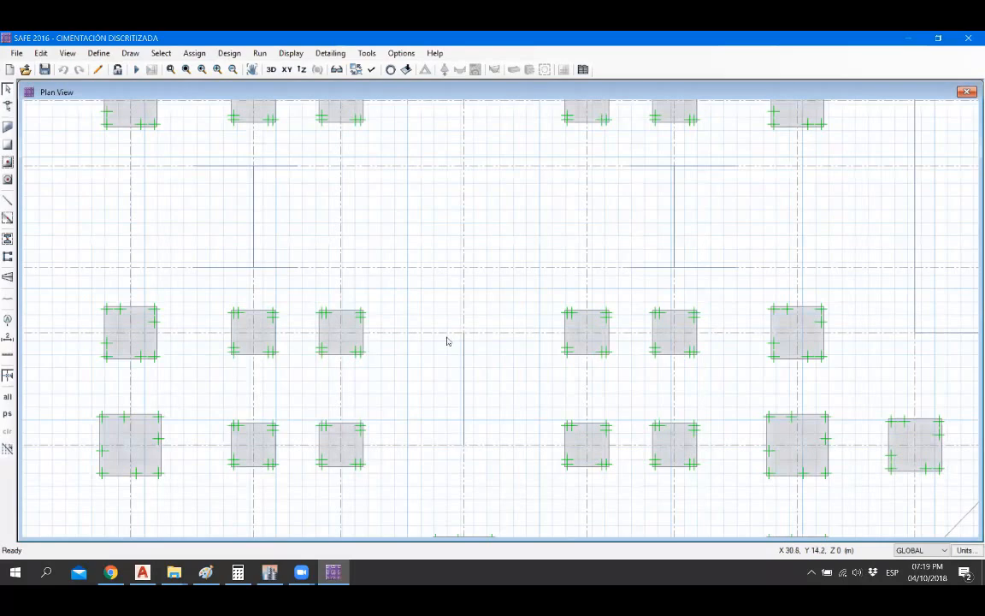
pyautogui.scroll(1, 445, 426)
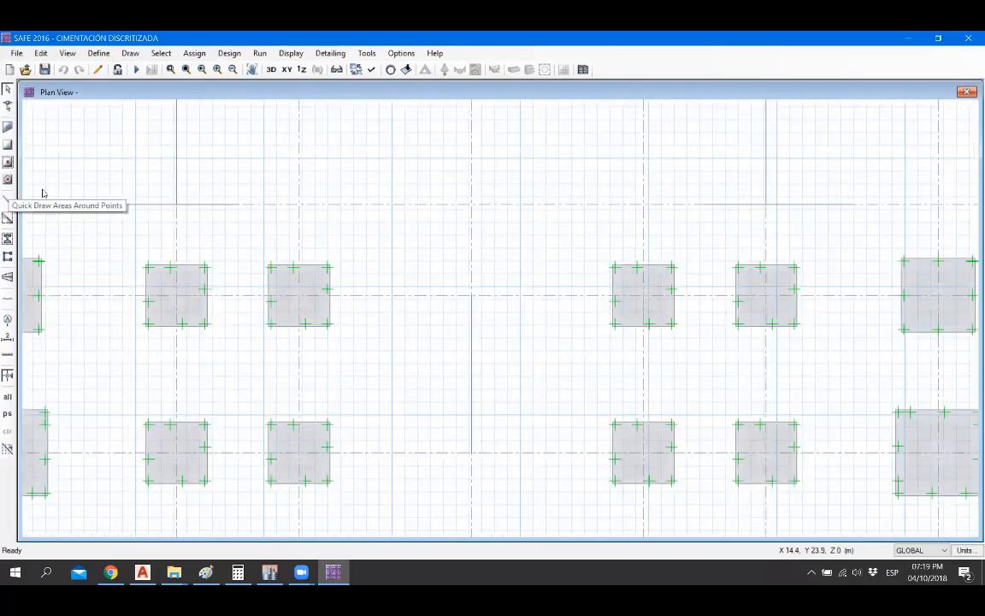
pyautogui.click(8, 181)
pyautogui.click(923, 182)
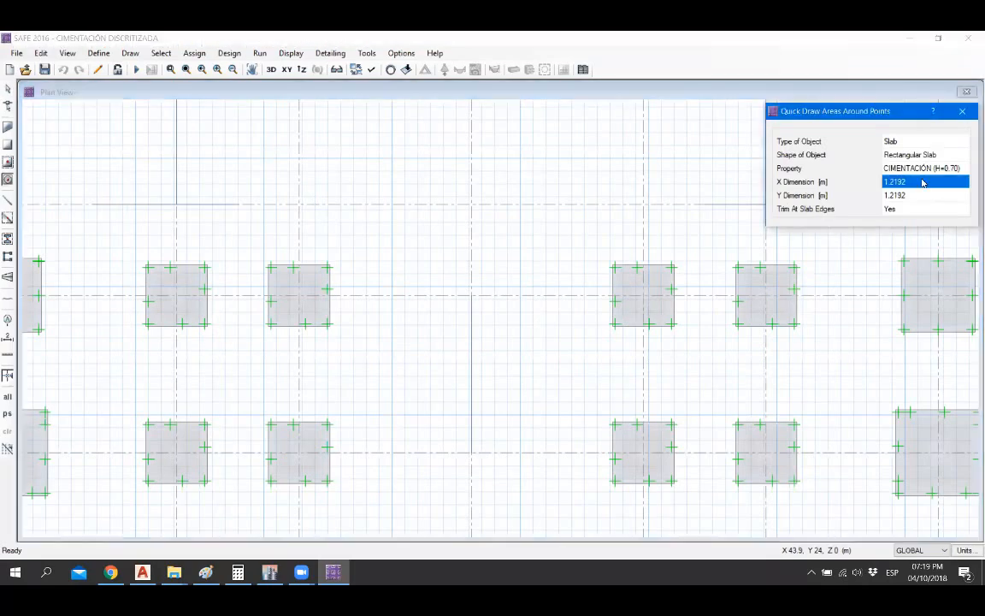
pyautogui.write('3')
pyautogui.click(914, 197)
pyautogui.write('3')
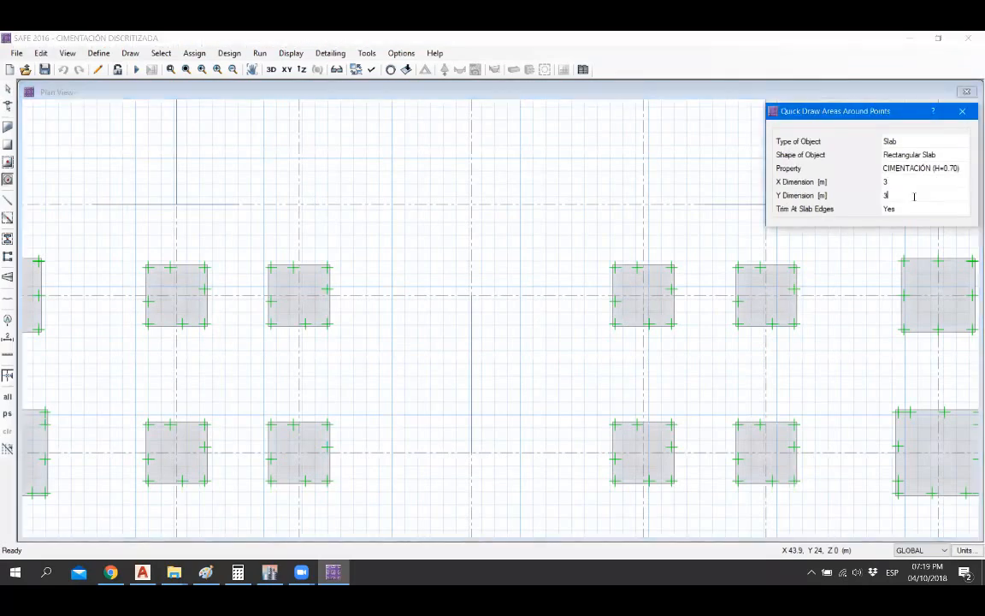
pyautogui.click(472, 297)
pyautogui.click(471, 453)
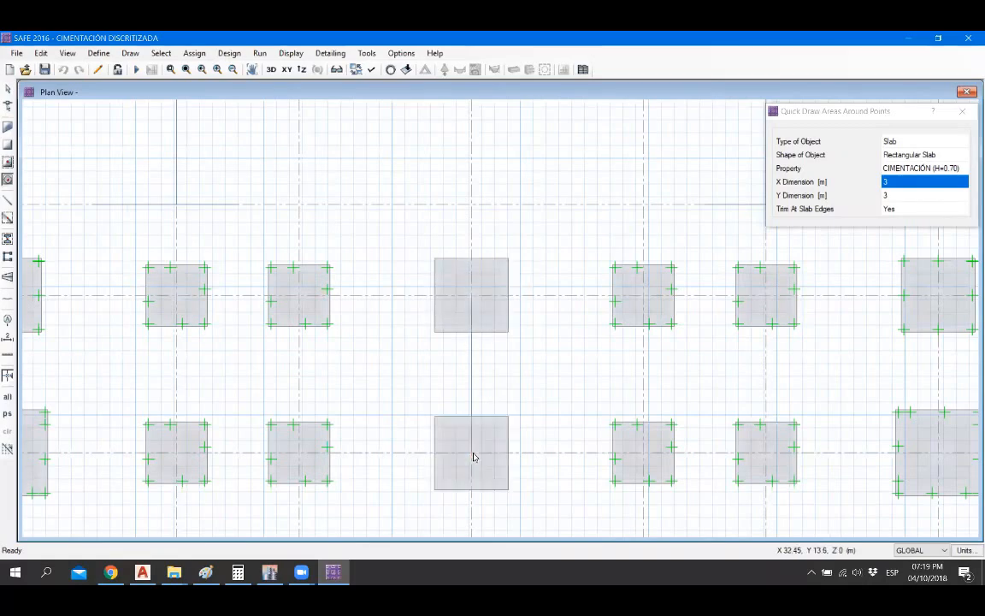
pyautogui.click(963, 112)
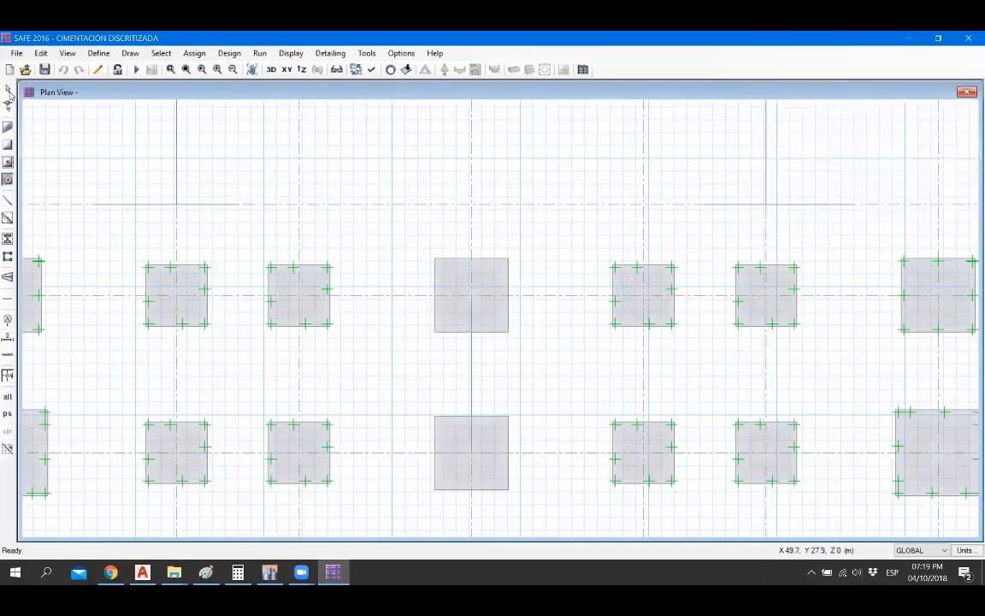
# Step: Draw a rectangular CIMENTACIÓN (H=0.70) slab along the axis 6 wall, spanning the outer corners of the two square slabs
pyautogui.click(8, 145)
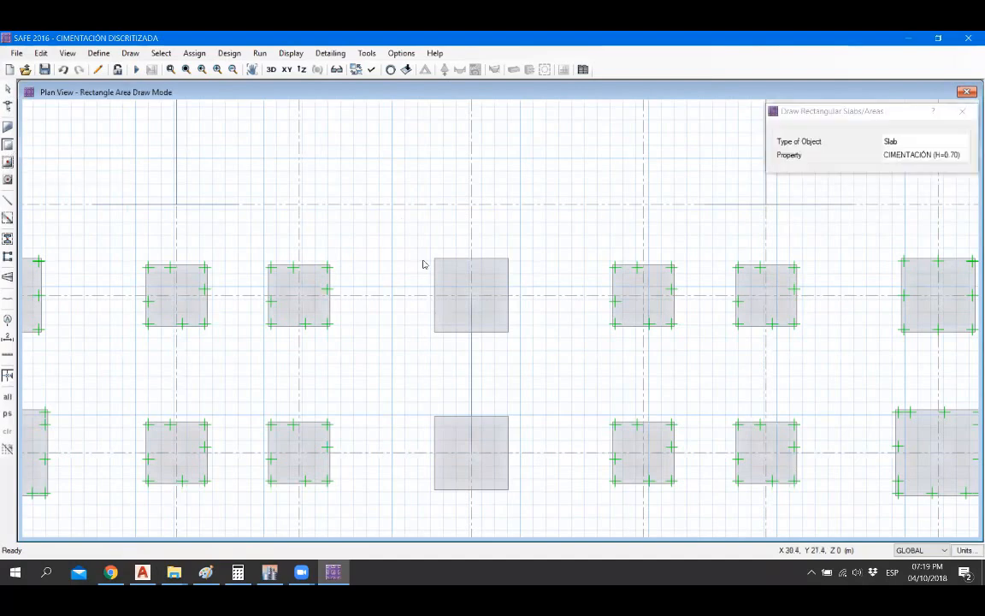
pyautogui.moveTo(435, 258)
pyautogui.mouseDown()
pyautogui.moveTo(504, 400)
pyautogui.moveTo(508, 489)
pyautogui.mouseUp()
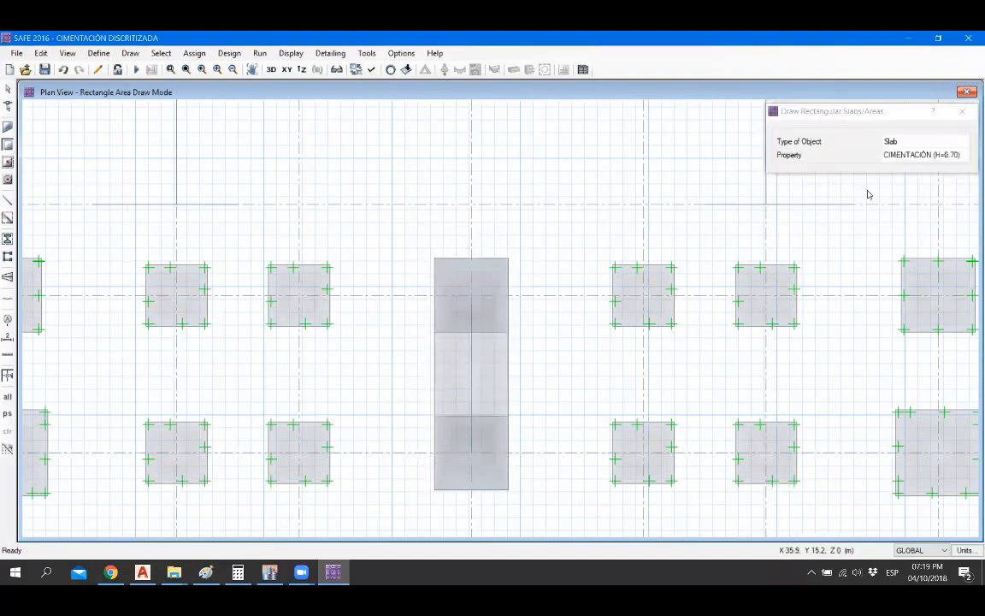
pyautogui.click(963, 111)
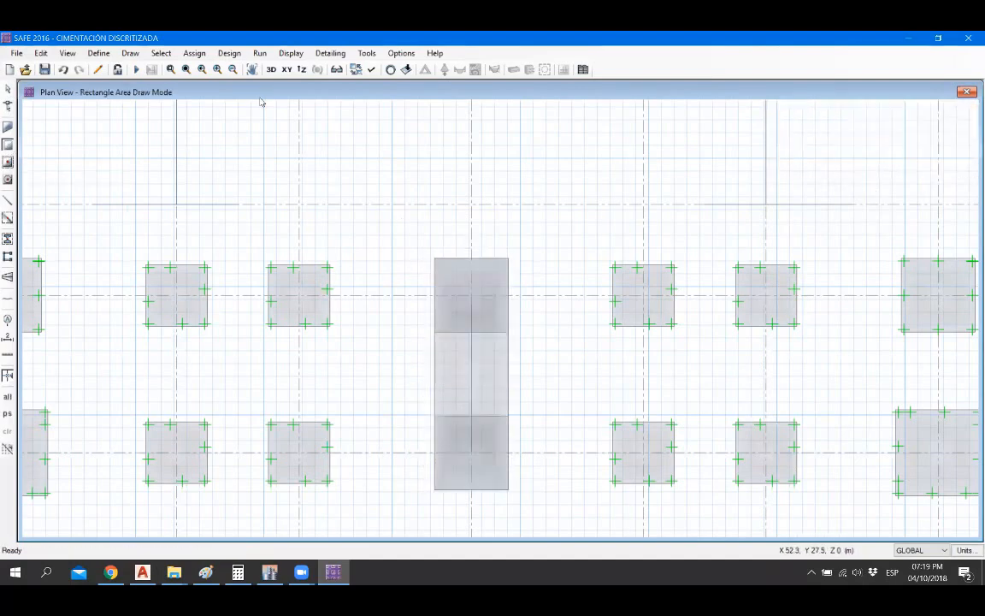
pyautogui.click(9, 90)
# Step: Move the long axis 6 slab 0.5 m in X, offsetting it from the two overlapping square slabs
pyautogui.click(504, 373)
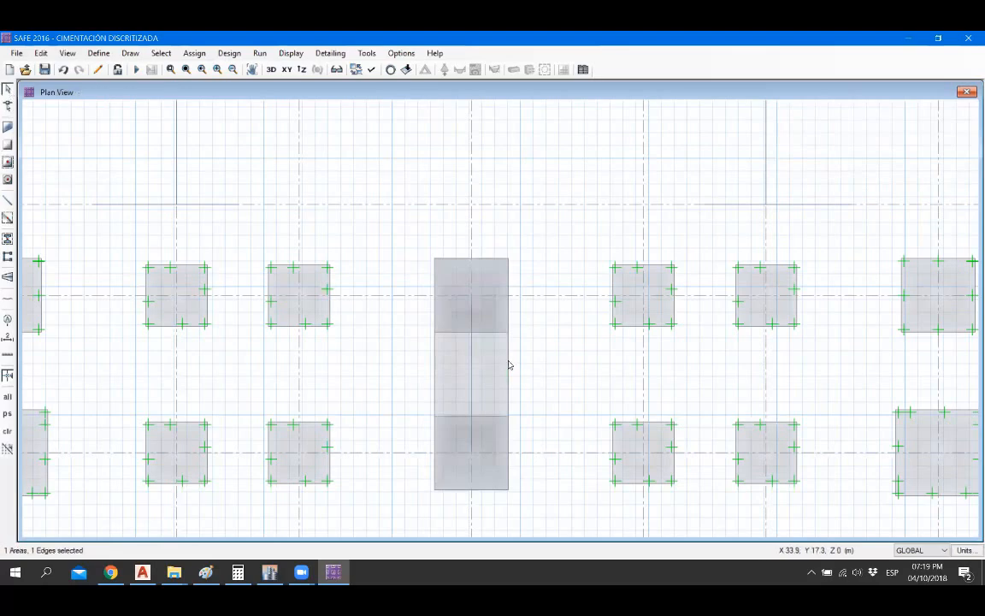
pyautogui.click(9, 429)
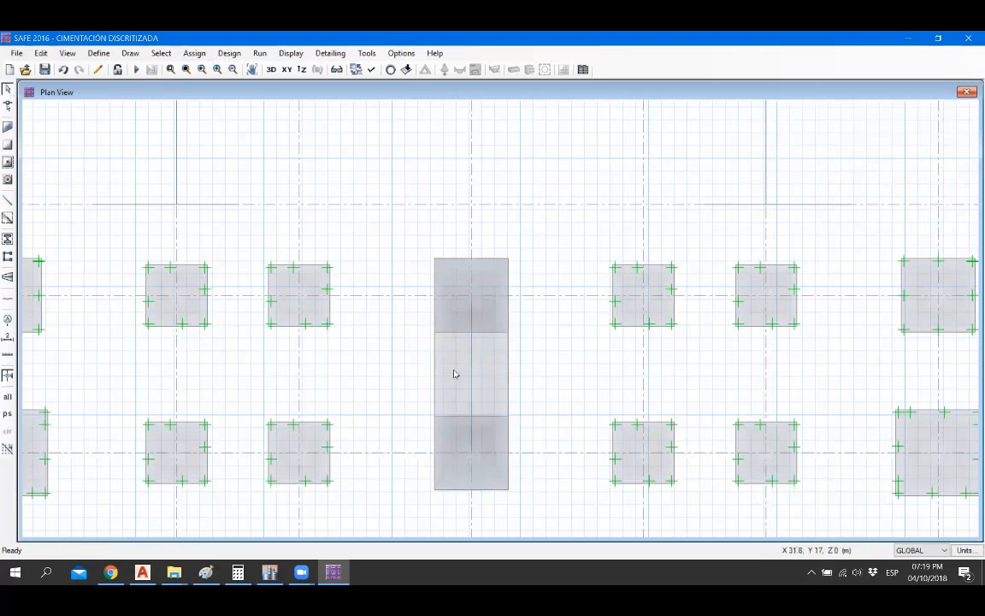
pyautogui.click(454, 374)
pyautogui.click(41, 53)
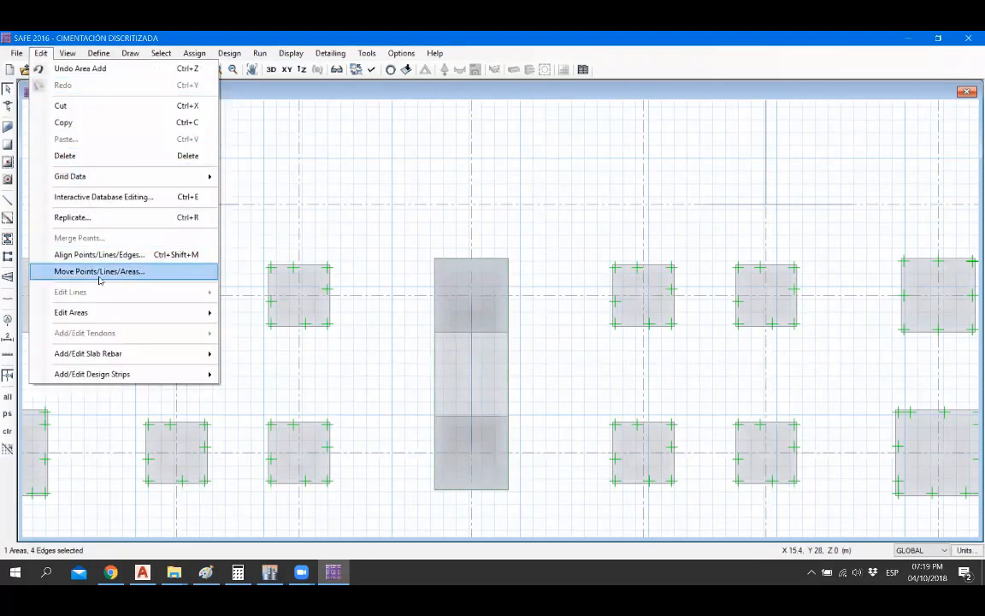
pyautogui.click(98, 271)
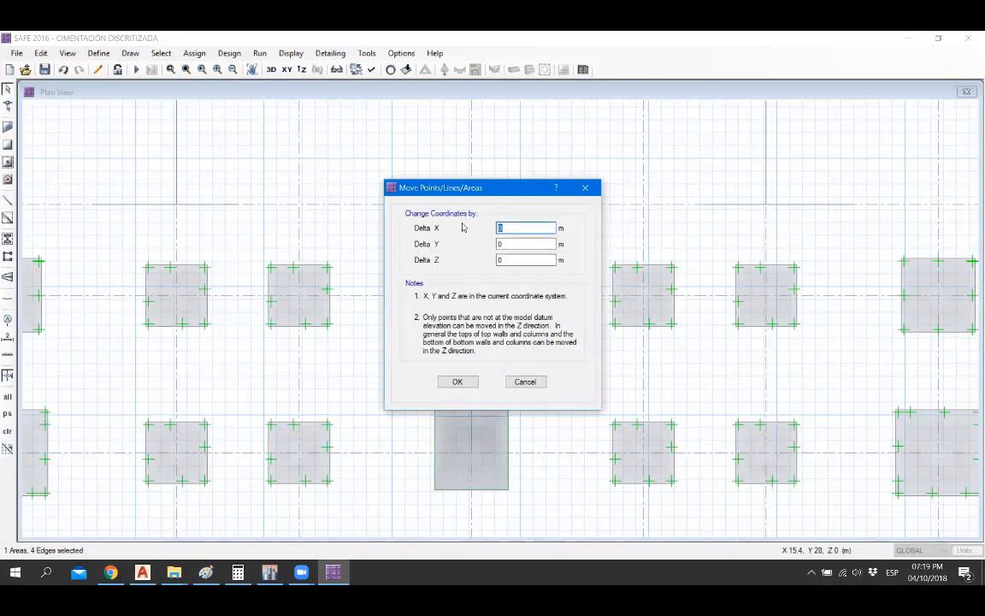
pyautogui.click(458, 381)
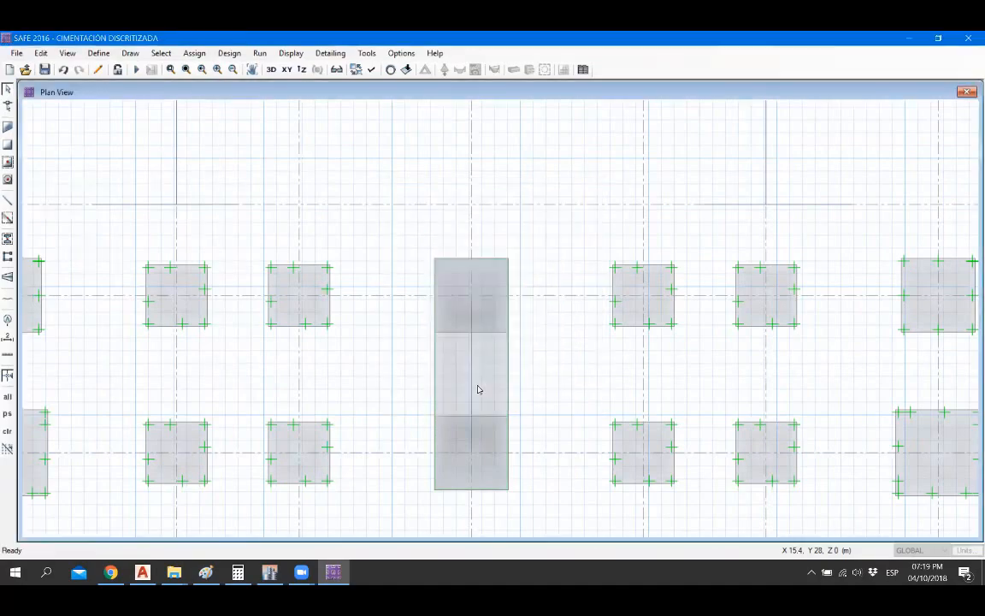
# Step: Delete the two 3 m square slabs overlapping the ends of the long axis 6 slab
pyautogui.scroll(-3, 519, 416)
pyautogui.scroll(5, 477, 365)
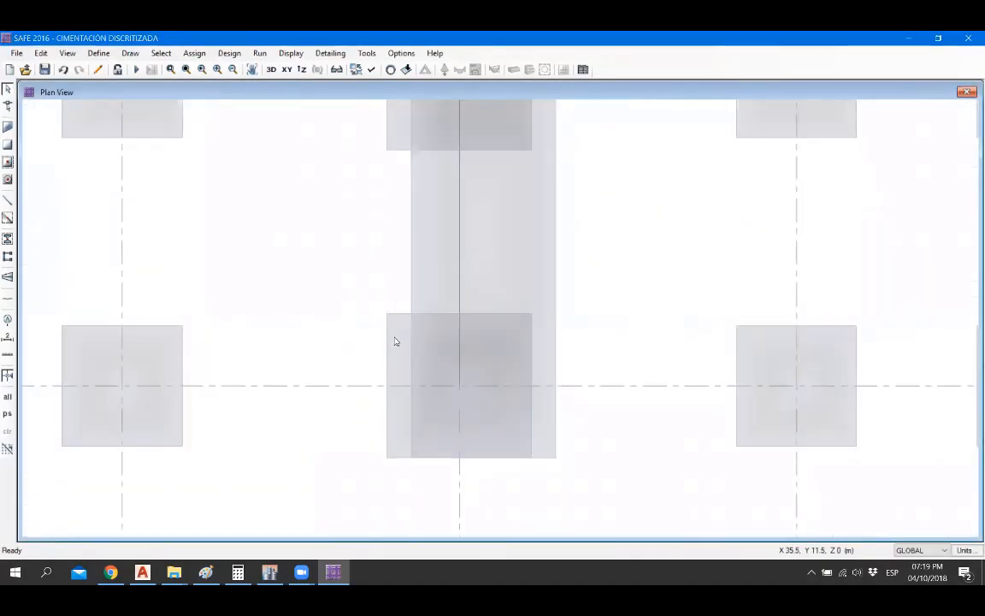
pyautogui.click(396, 341)
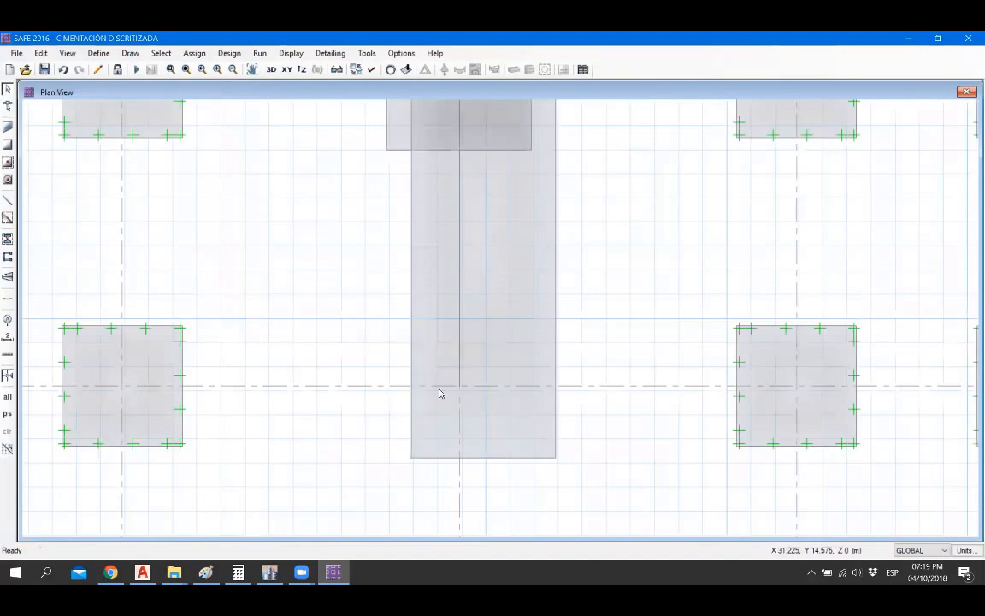
pyautogui.scroll(-3, 424, 228)
pyautogui.scroll(3, 423, 213)
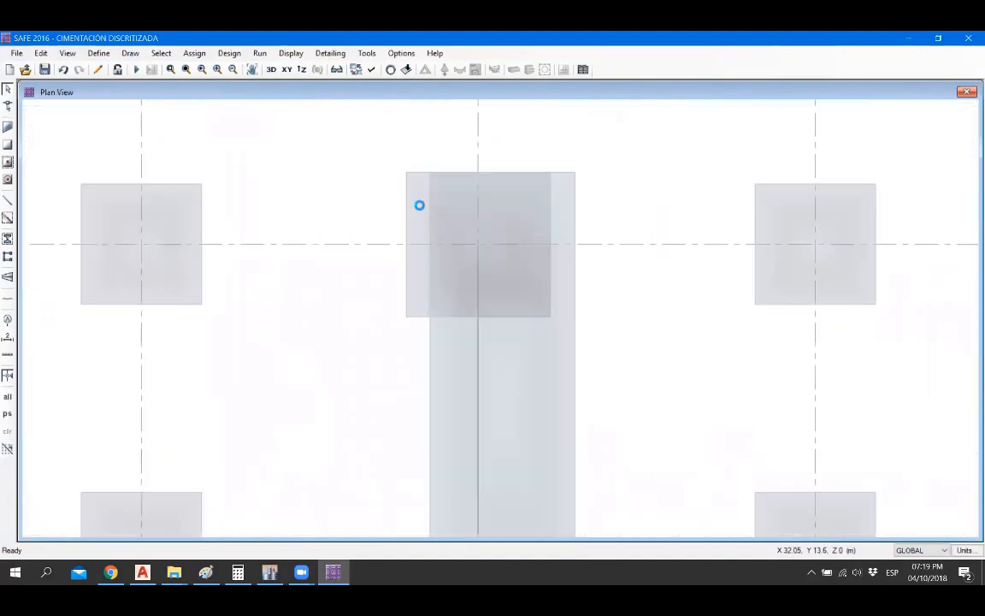
# Step: Move the long slab back 0.5 m in the negative X direction so it is centred on axis 6
pyautogui.click(443, 370)
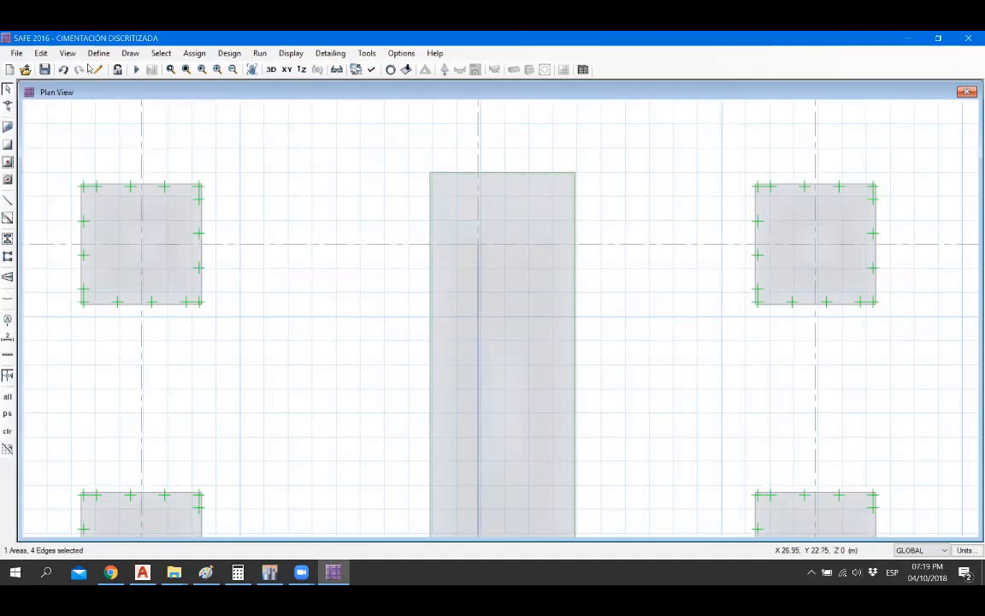
pyautogui.click(41, 54)
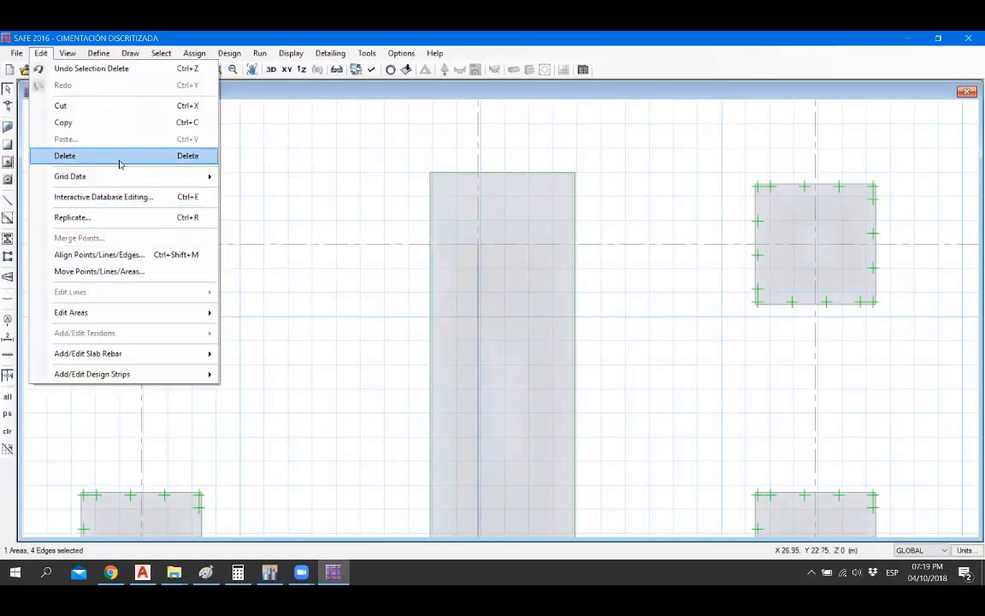
pyautogui.click(120, 272)
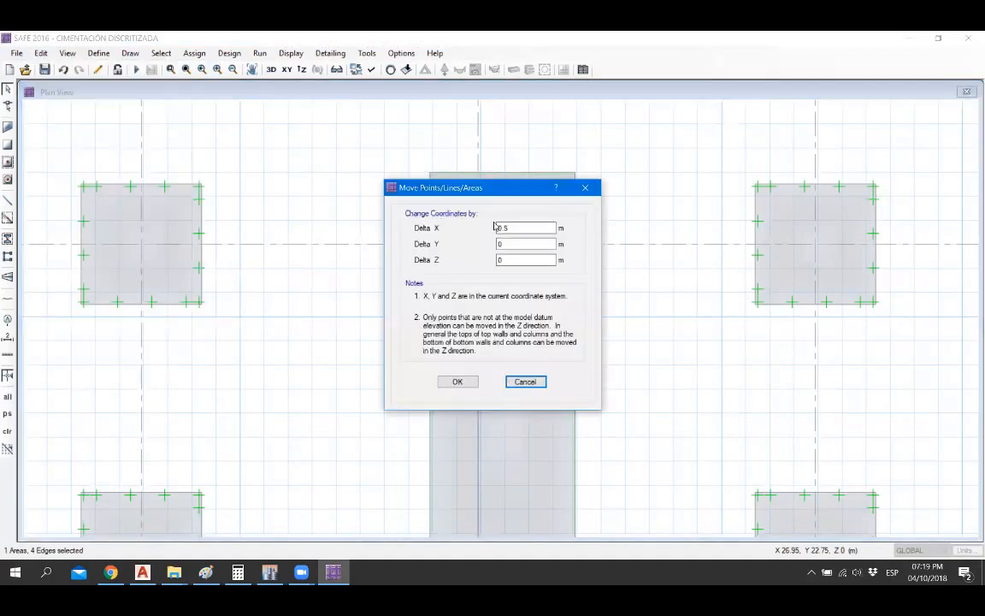
pyautogui.click(498, 227)
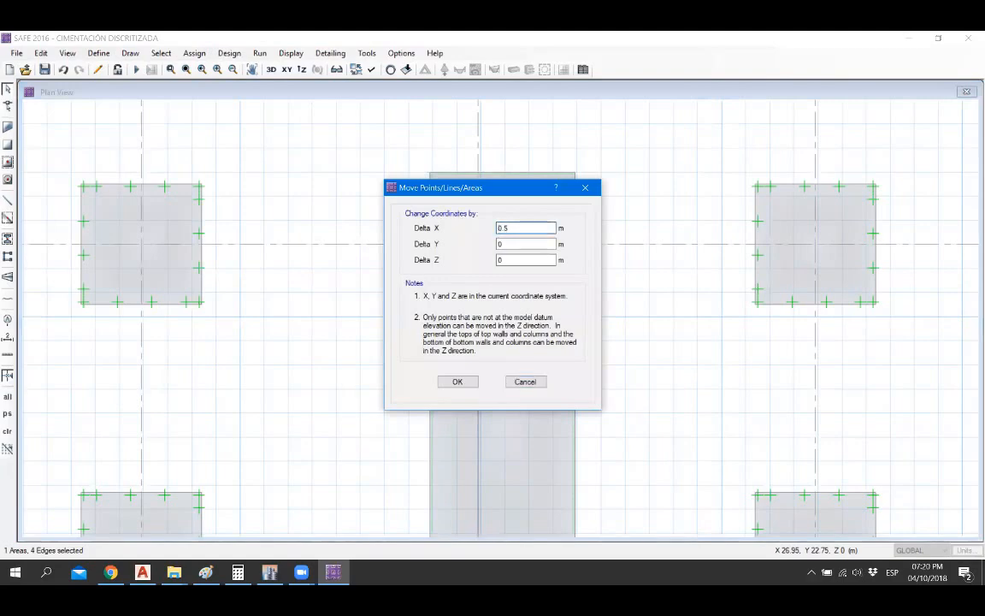
pyautogui.click(473, 384)
# Step: Delete all the wall line segments along axis 6 within the combined footing between axes C and D
pyautogui.scroll(-5, 473, 389)
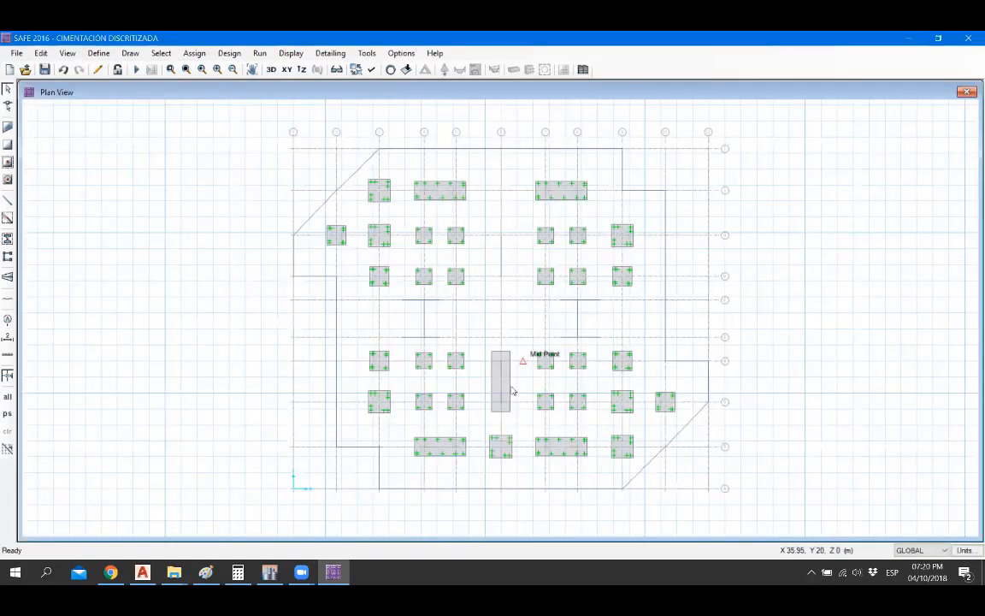
pyautogui.scroll(5, 484, 415)
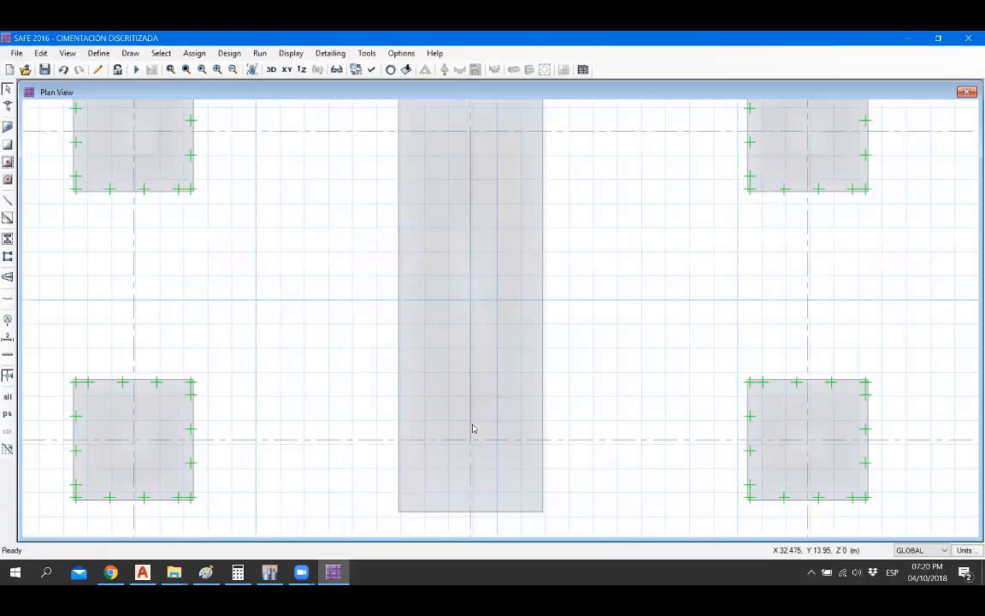
pyautogui.click(471, 425)
pyautogui.click(471, 377)
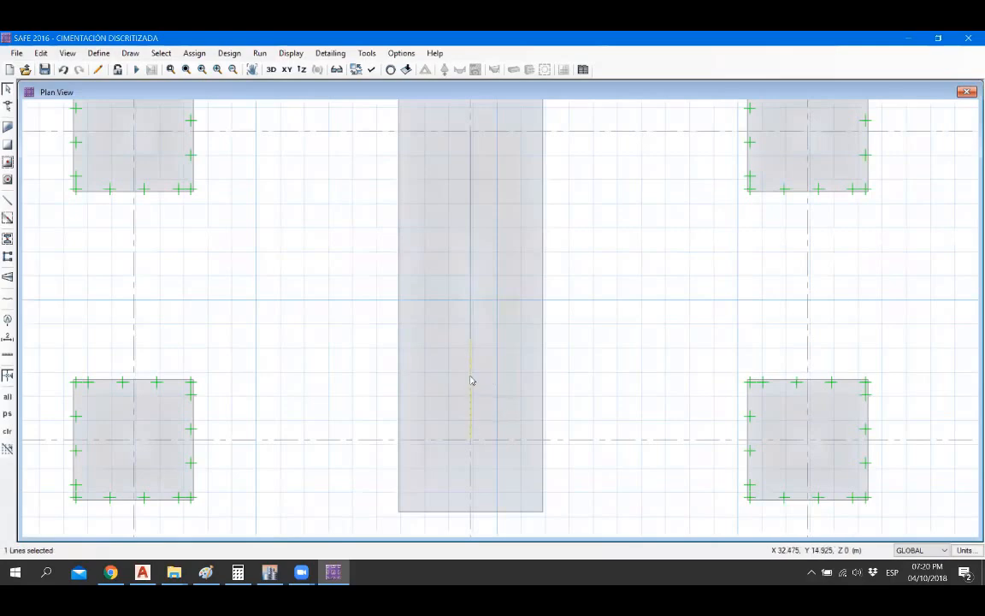
pyautogui.click(470, 300)
pyautogui.click(474, 248)
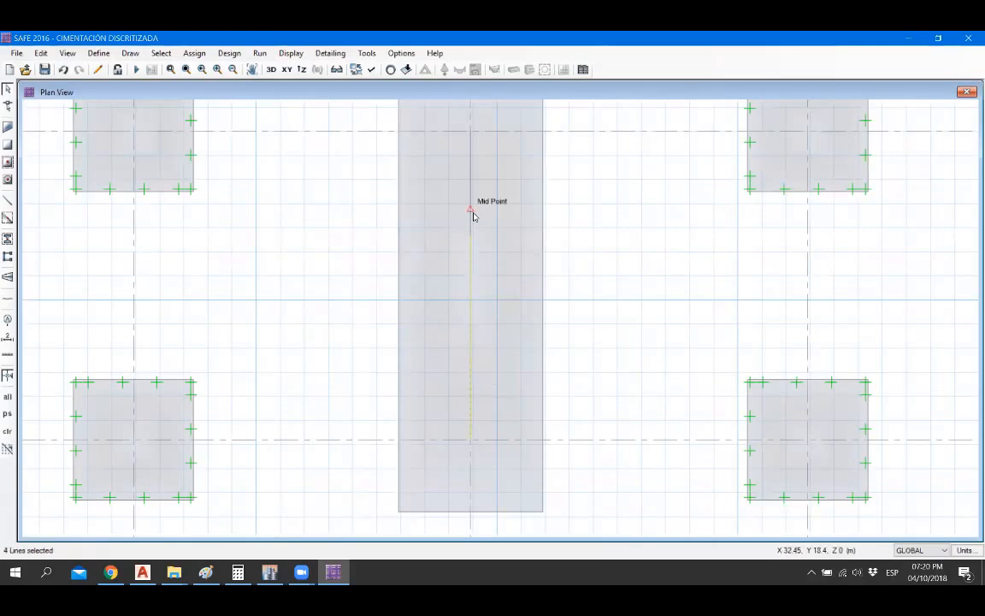
pyautogui.click(475, 212)
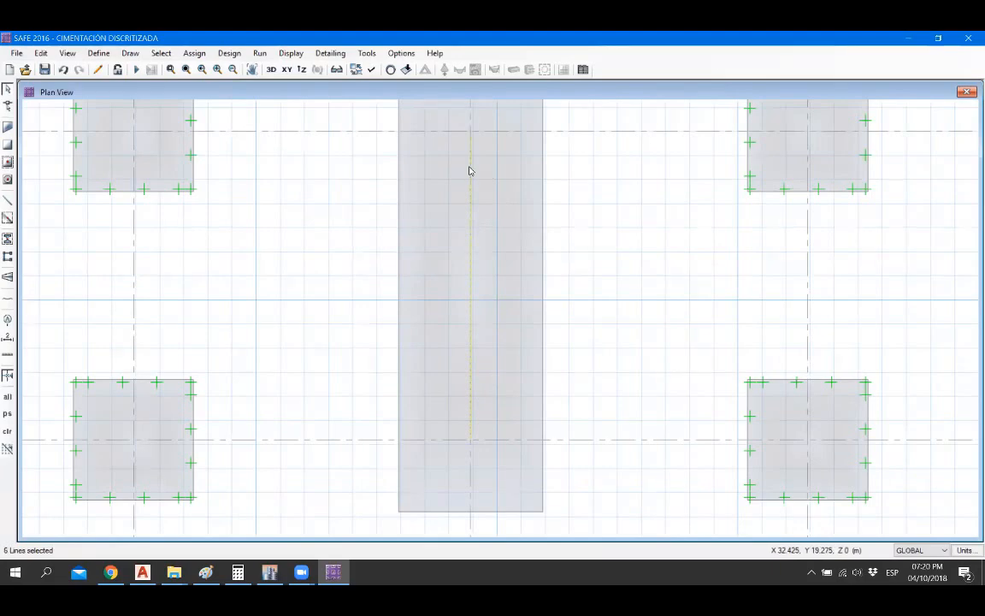
pyautogui.press('Delete')
pyautogui.scroll(-3, 466, 344)
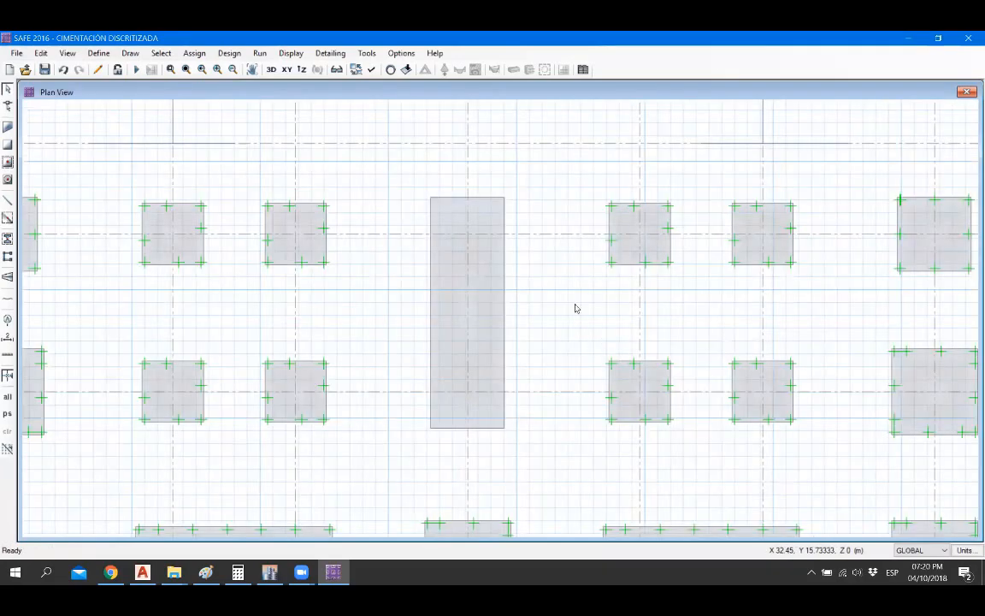
# Step: Assign the soil property SOIL1 to the axis 6 combined footing slab
pyautogui.click(493, 233)
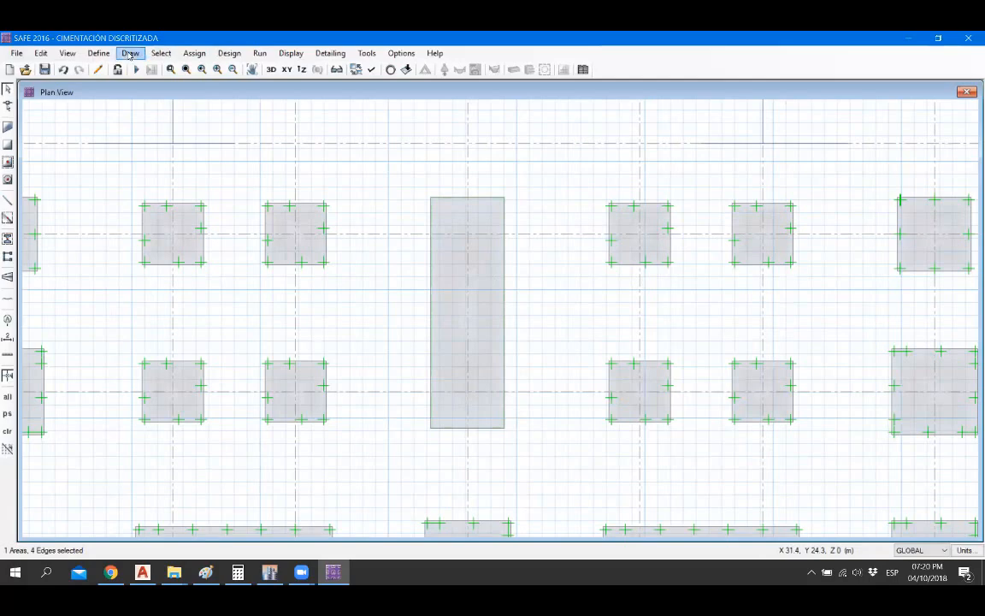
pyautogui.click(194, 53)
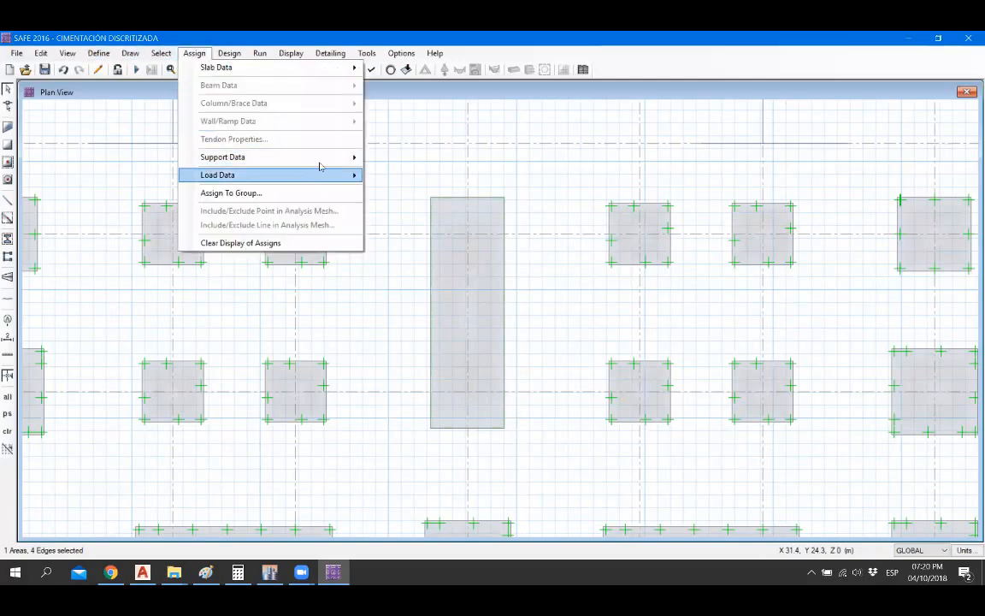
pyautogui.moveTo(321, 164)
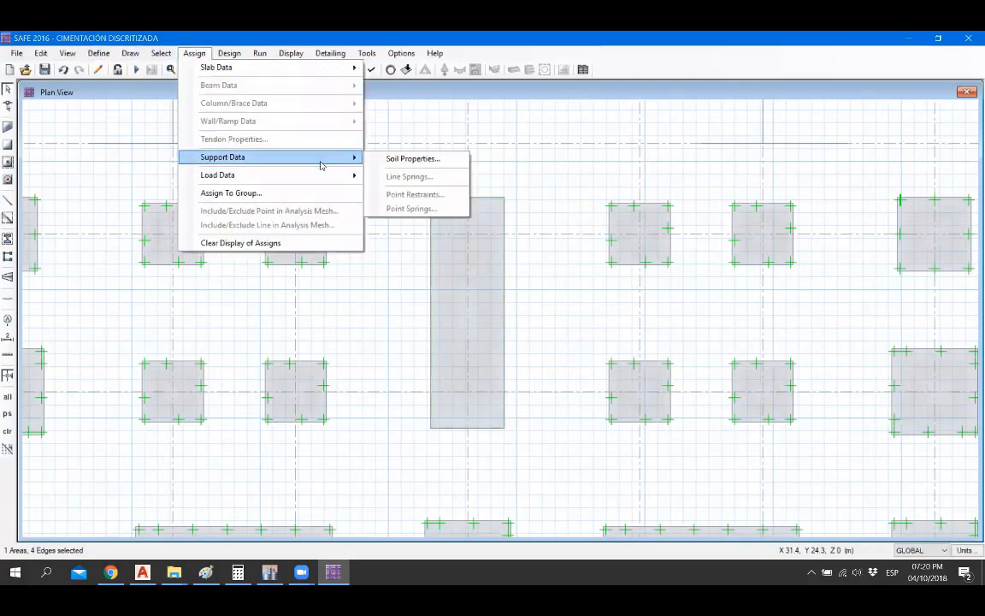
pyautogui.click(414, 158)
pyautogui.click(555, 338)
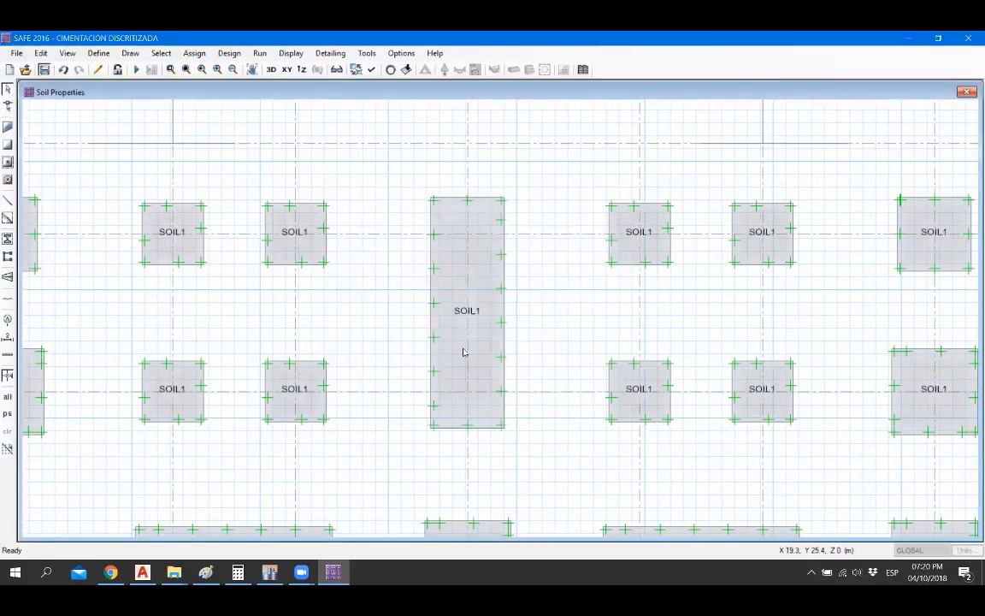
# Step: Run the analysis and display the PRESIÓN 01 soil pressure contours on the undeformed shape, examining the axis 6 combined footing
pyautogui.scroll(-3, 452, 385)
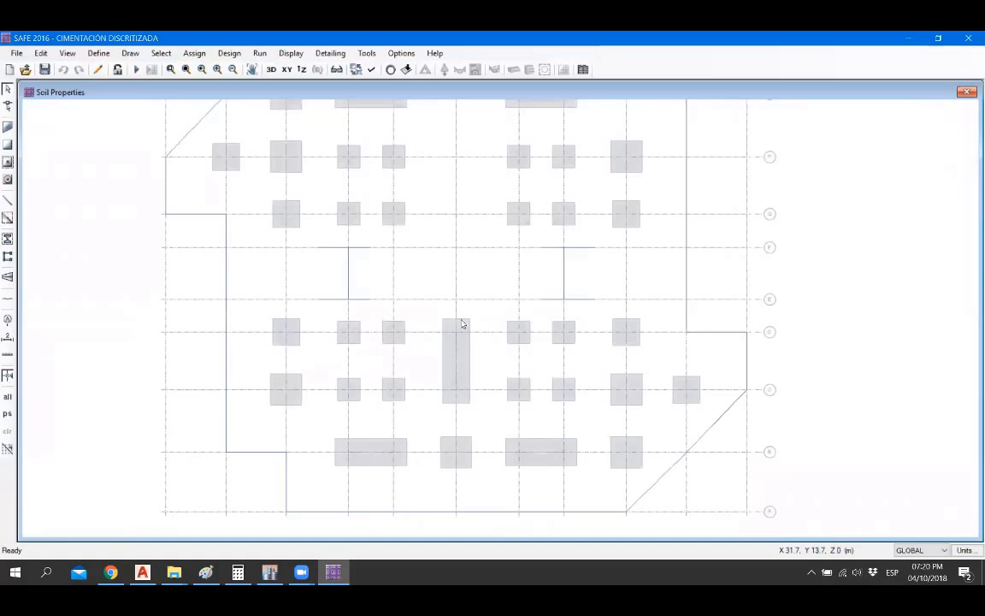
pyautogui.moveTo(462, 325); pyautogui.dragTo(473, 374, button='middle')
pyautogui.click(136, 69)
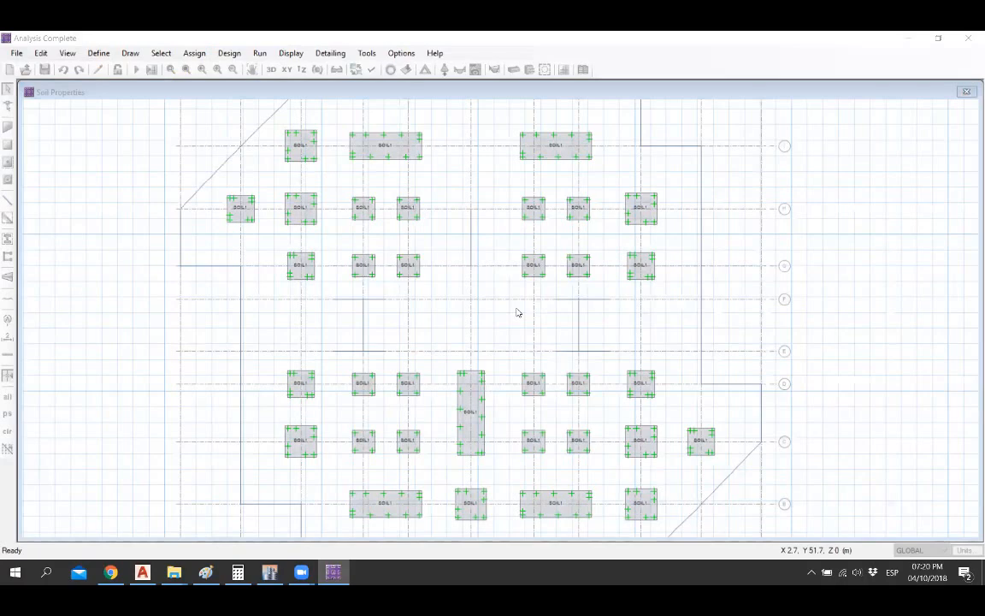
pyautogui.click(446, 70)
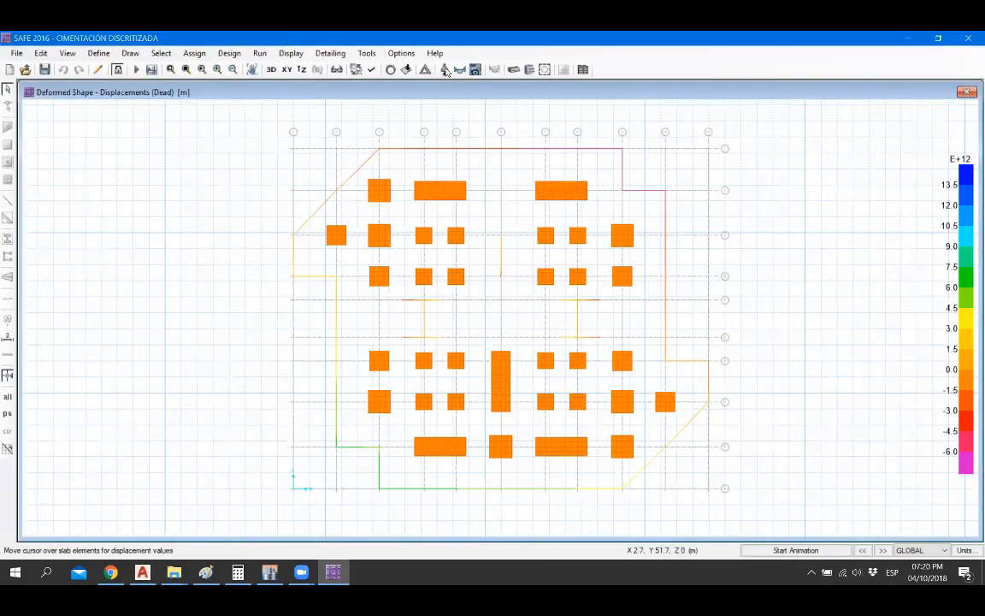
pyautogui.click(460, 70)
pyautogui.click(458, 453)
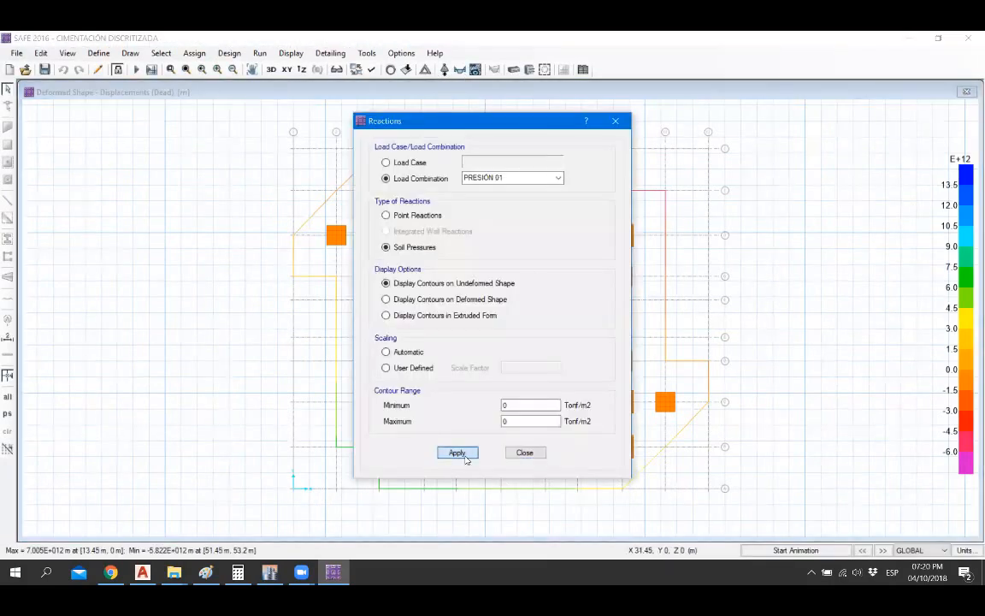
pyautogui.click(523, 454)
pyautogui.scroll(4, 486, 405)
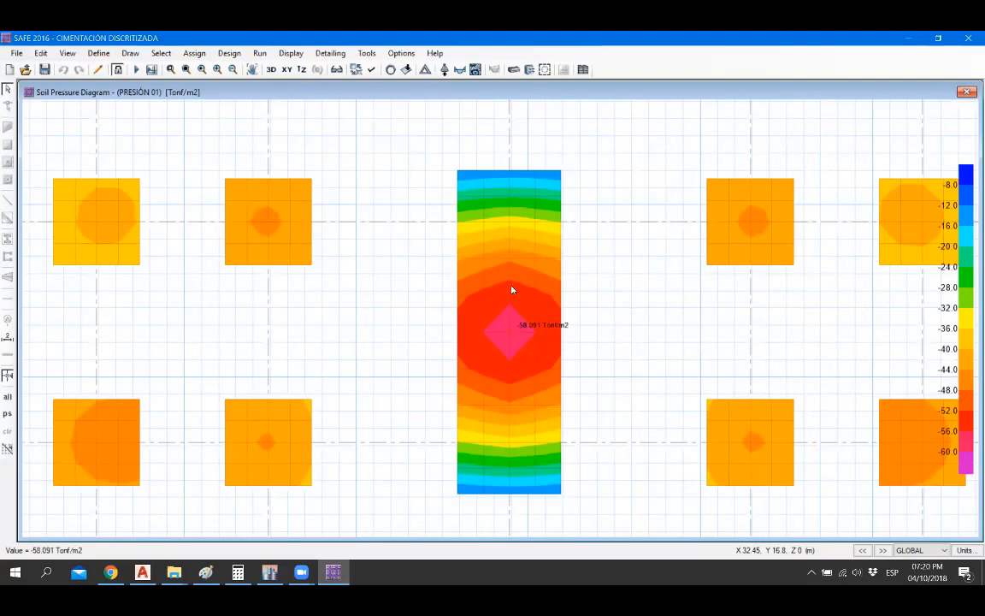
# Step: Unlock the model for editing, discarding the analysis results
pyautogui.click(117, 69)
pyautogui.click(479, 316)
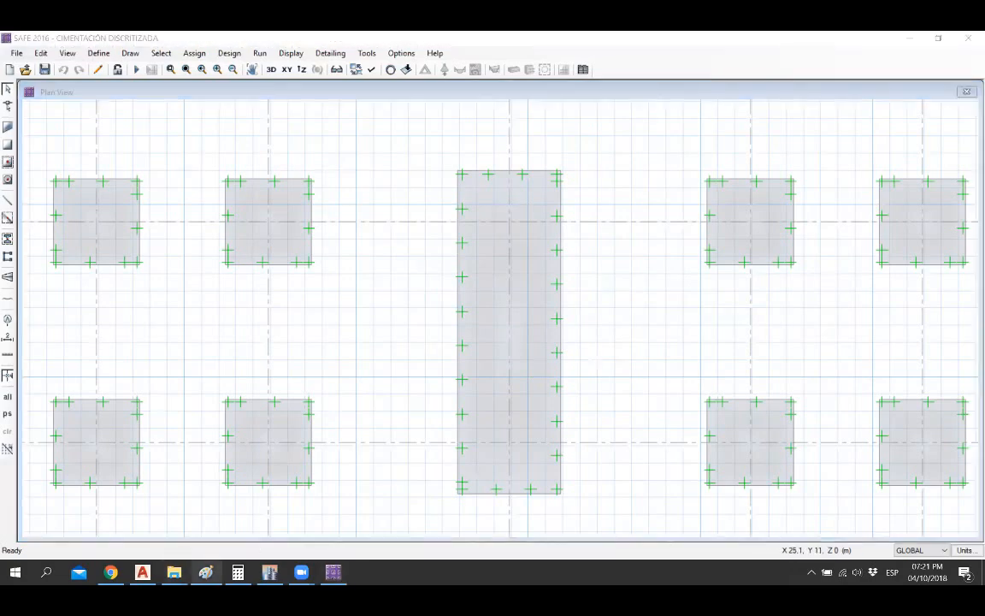
# Step: Switch to Paint, save the handwritten net pressure calculations as the PNG file Sin título on the desktop, and start a blank canvas
pyautogui.click(205, 572)
pyautogui.scroll(3, 53, 243)
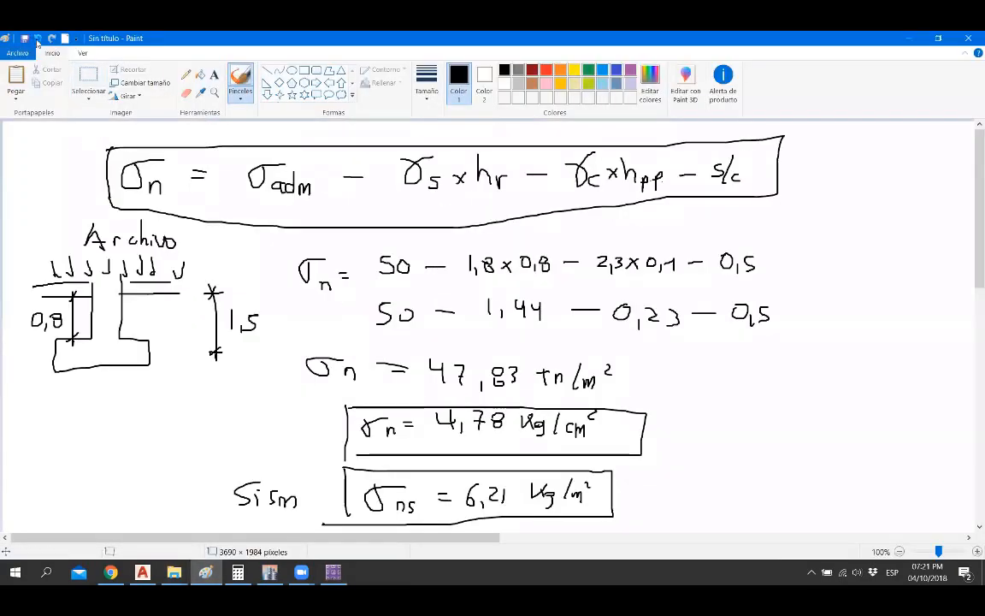
pyautogui.hotkey('ctrl', 's')
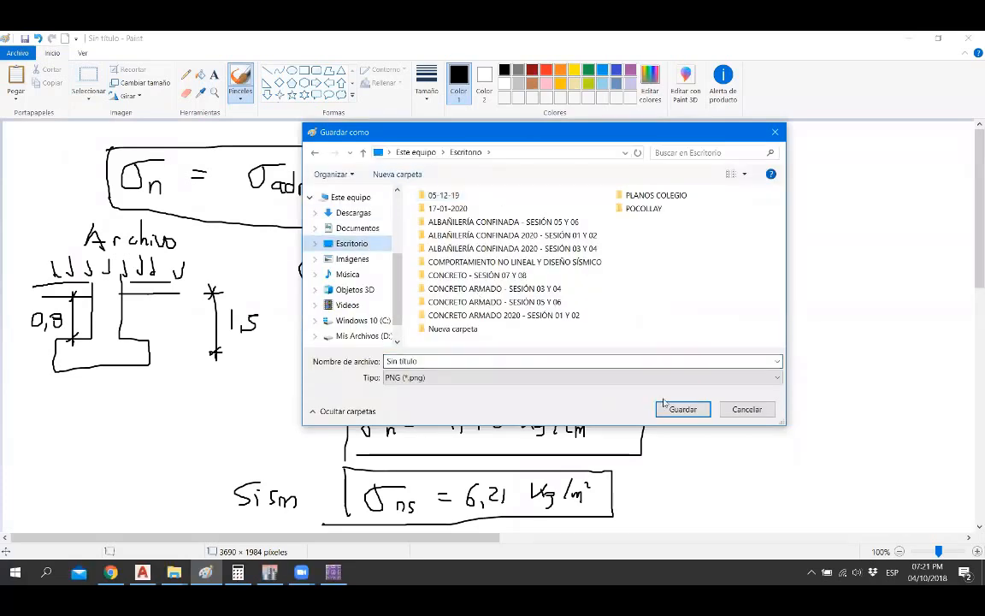
pyautogui.click(693, 409)
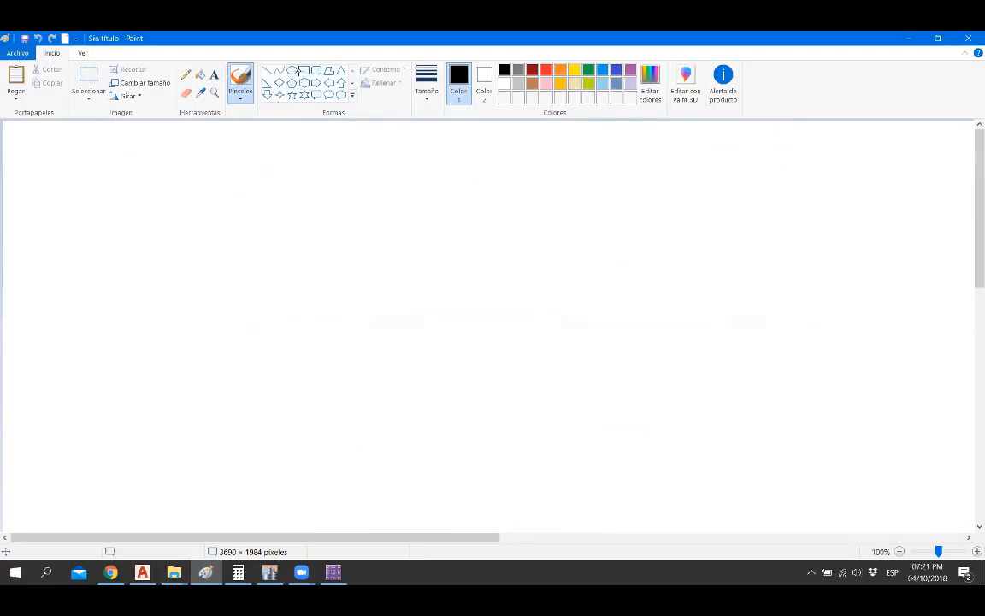
# Step: Draw two narrow upright black rectangles of similar size, spaced well apart, to represent columns
pyautogui.click(303, 70)
pyautogui.moveTo(210, 238); pyautogui.dragTo(256, 323)
pyautogui.moveTo(248, 338)
pyautogui.mouseDown()
pyautogui.moveTo(266, 363)
pyautogui.moveTo(253, 375)
pyautogui.mouseUp()
pyautogui.moveTo(539, 237); pyautogui.dragTo(580, 367)
pyautogui.click(625, 354)
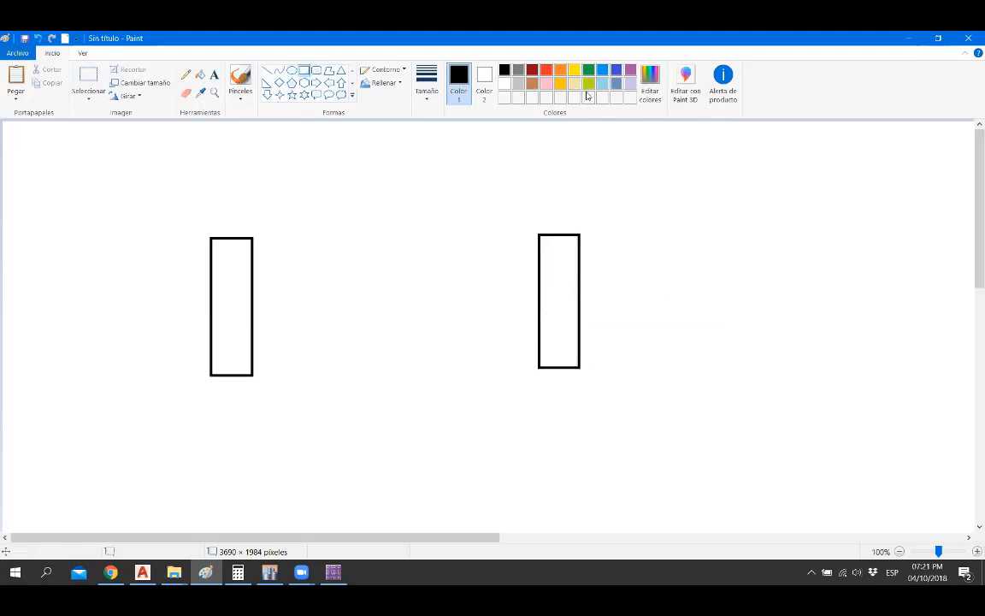
# Step: Draw a wide indigo footing rectangle beneath both columns and shift the right column down until it rests on the footing
pyautogui.click(616, 74)
pyautogui.moveTo(210, 373); pyautogui.dragTo(681, 473)
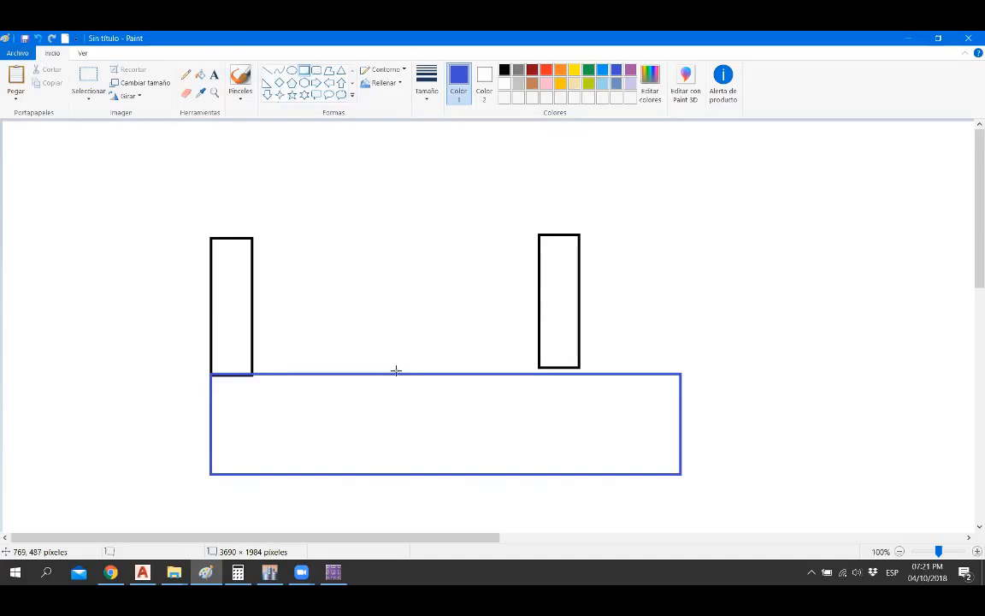
pyautogui.click(88, 77)
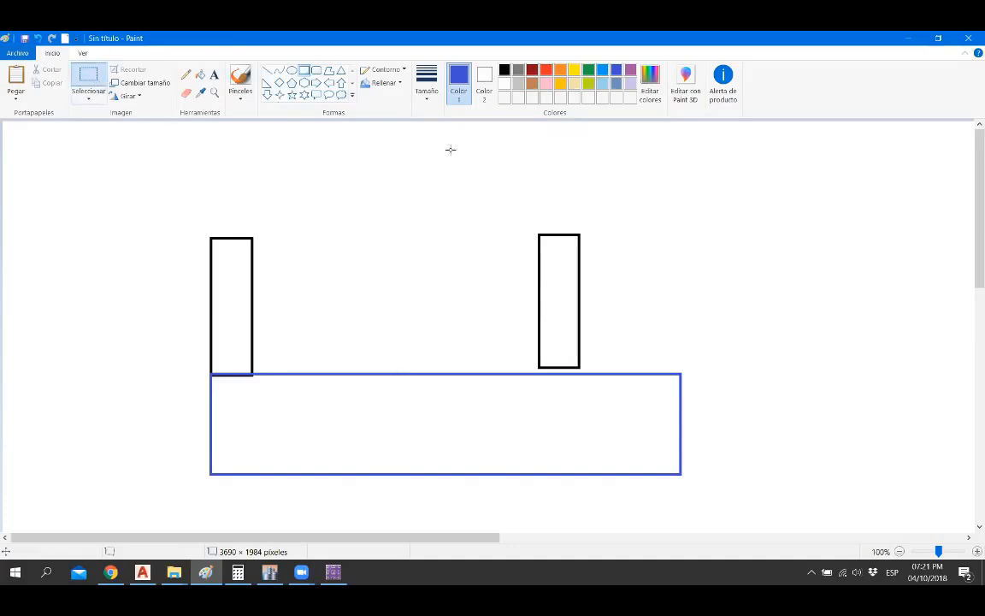
pyautogui.moveTo(530, 232); pyautogui.dragTo(590, 367)
pyautogui.moveTo(581, 324); pyautogui.dragTo(581, 328)
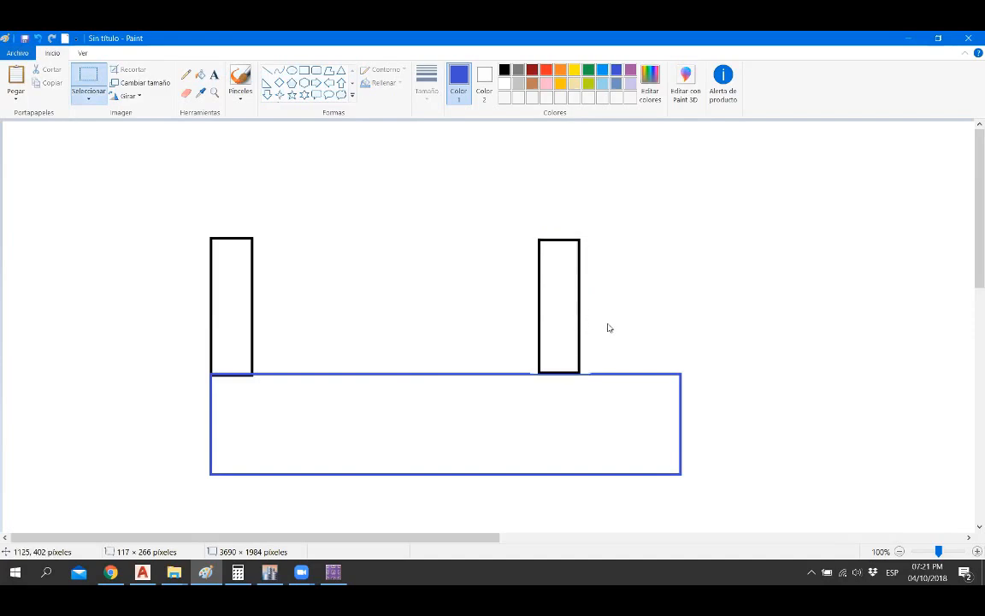
# Step: Draw a purple connecting beam rectangle between the two columns, resting on top of the indigo footing
pyautogui.click(801, 312)
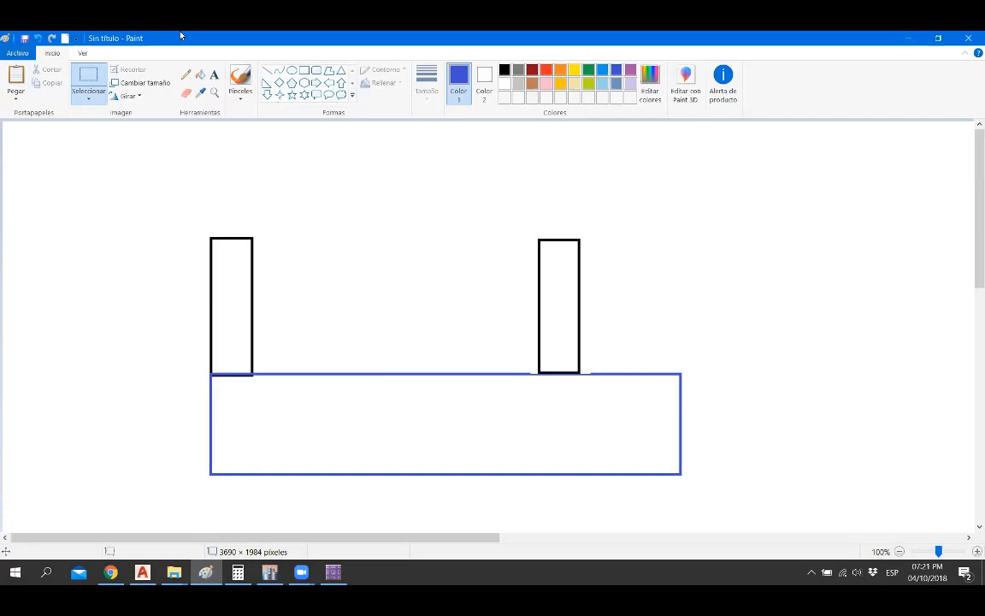
pyautogui.click(240, 78)
pyautogui.click(268, 69)
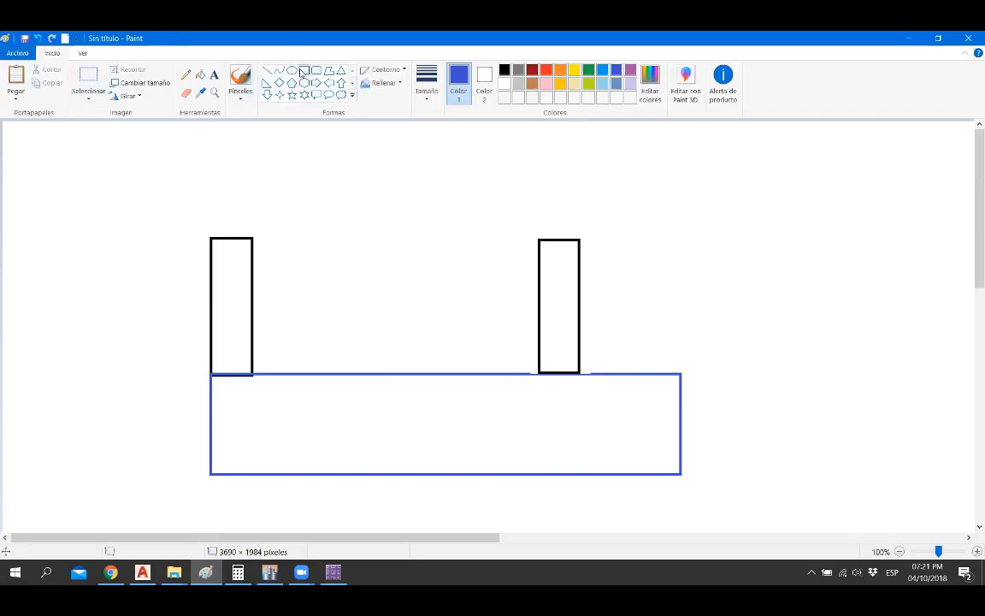
pyautogui.click(630, 71)
pyautogui.moveTo(252, 309); pyautogui.dragTo(537, 373)
pyautogui.click(759, 350)
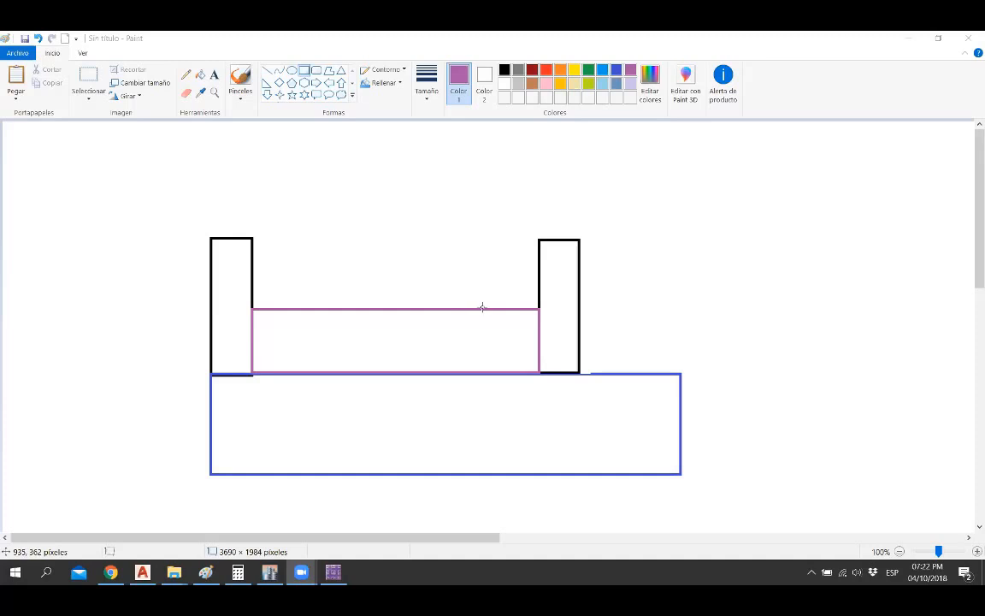
# Step: Sketch a purple cross-section beside the elevation: a wide footing rectangle with a narrow beam rectangle about 104 × 194 pixels centred on top
pyautogui.moveTo(457, 537); pyautogui.dragTo(535, 537)
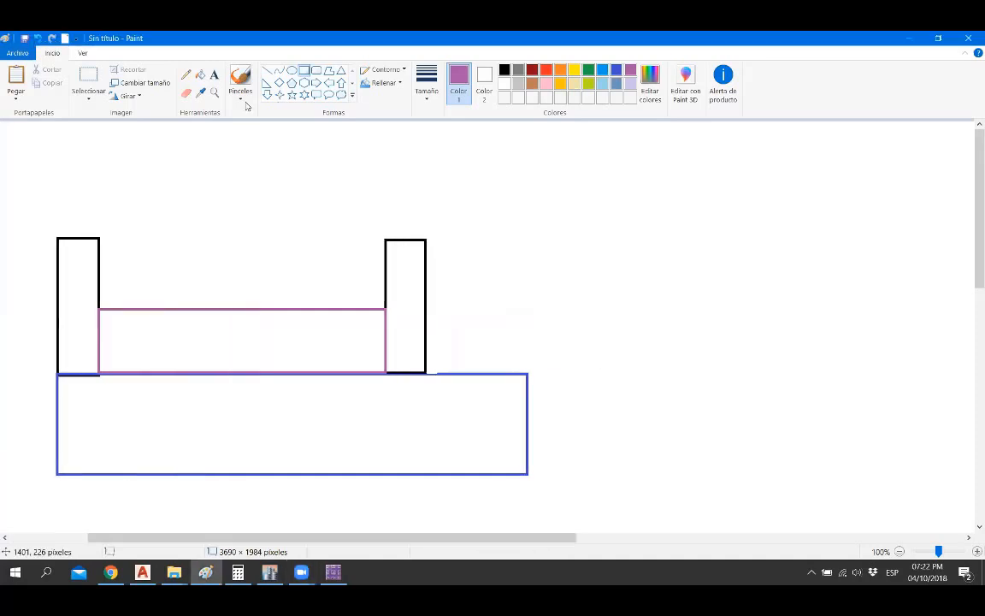
pyautogui.moveTo(709, 365); pyautogui.dragTo(917, 463)
pyautogui.moveTo(788, 265); pyautogui.dragTo(841, 364)
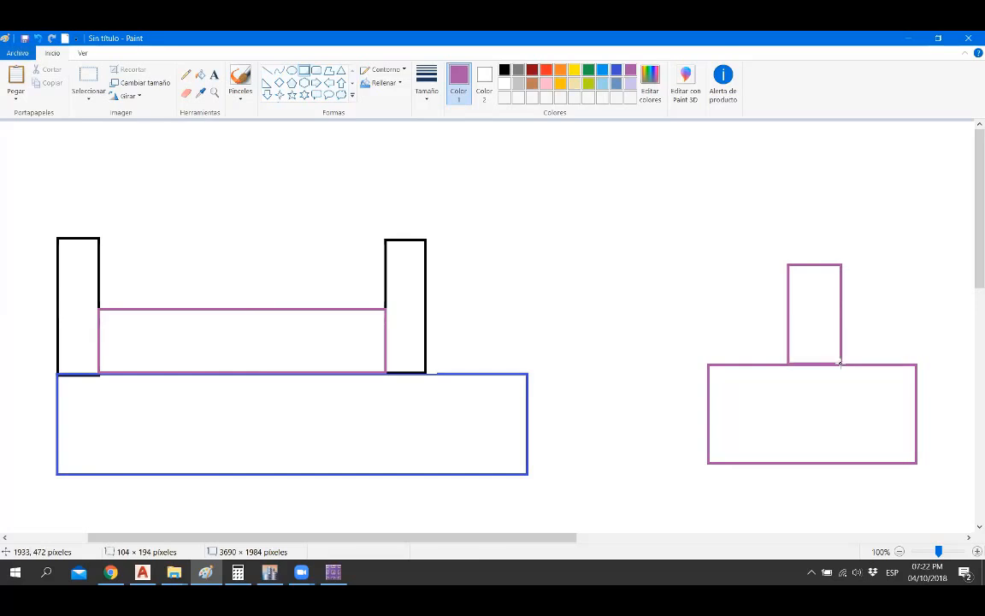
pyautogui.click(900, 308)
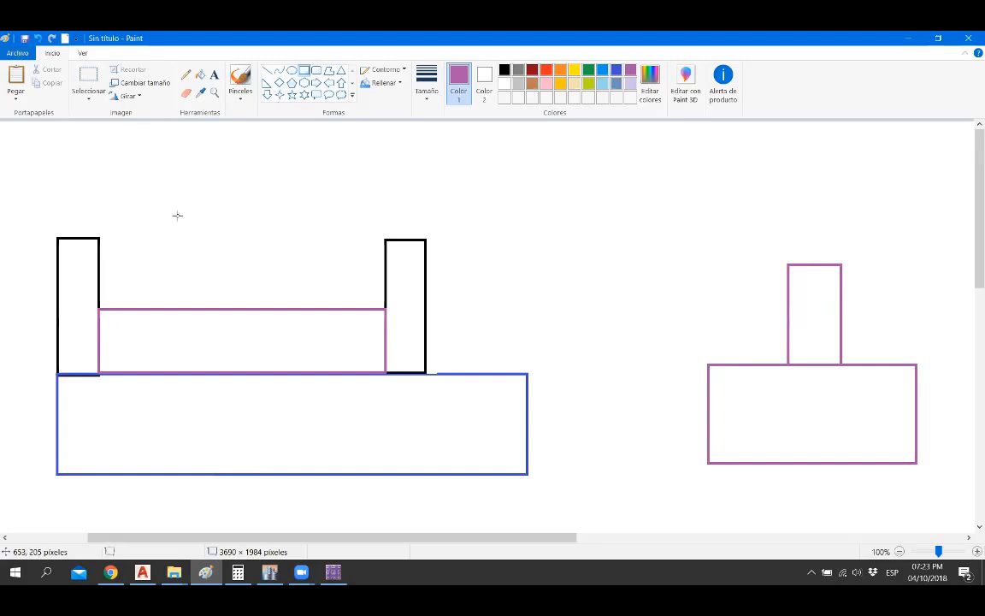
# Step: Delete the purple cross-section sketch and undo the earlier drawing back to the two columns on the indigo footing
pyautogui.click(88, 77)
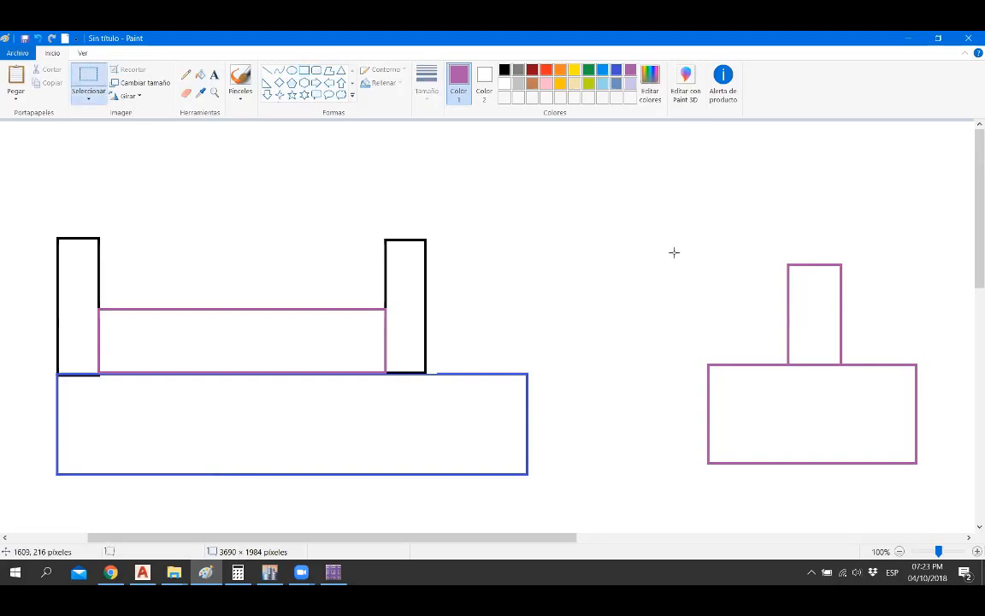
pyautogui.moveTo(669, 232)
pyautogui.mouseDown()
pyautogui.moveTo(886, 462)
pyautogui.moveTo(932, 473)
pyautogui.mouseUp()
pyautogui.press('Delete')
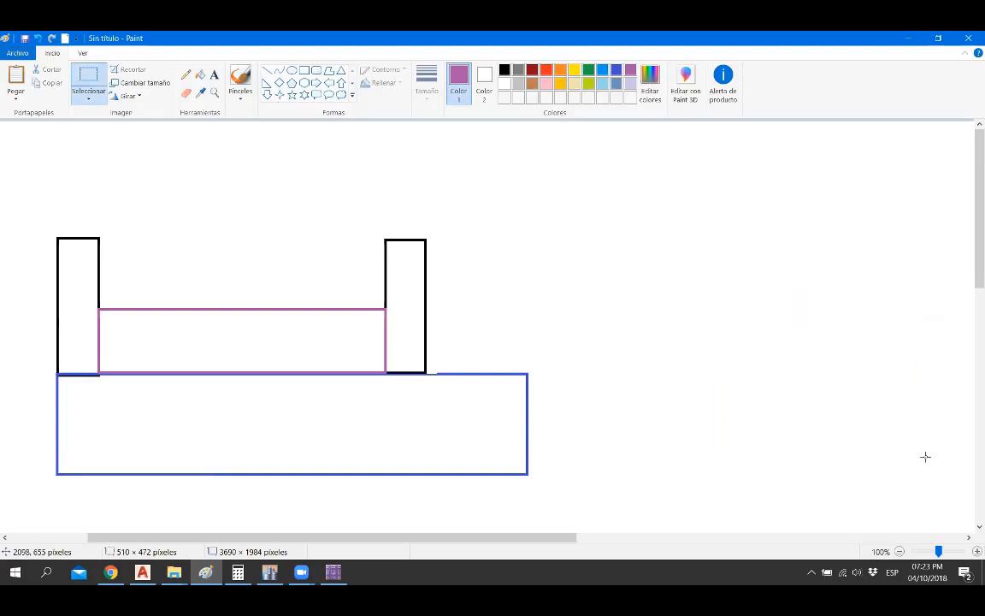
pyautogui.keyDown('ctrl'); pyautogui.scroll(-1, 449, 291); pyautogui.keyUp('ctrl')
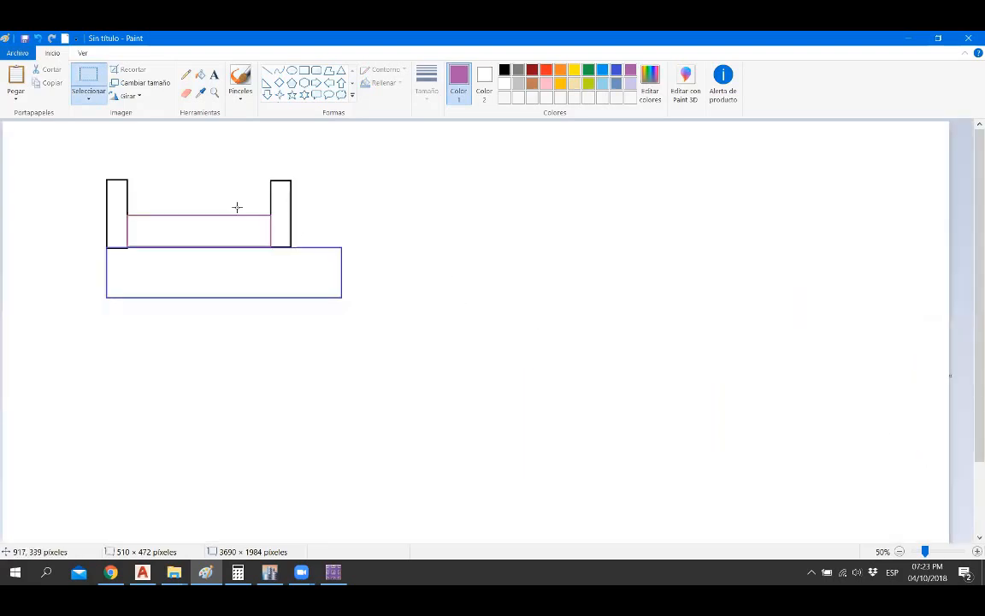
pyautogui.hotkey('ctrl', 'z')
pyautogui.hotkey('ctrl', 'z')
pyautogui.hotkey('ctrl', 'z')
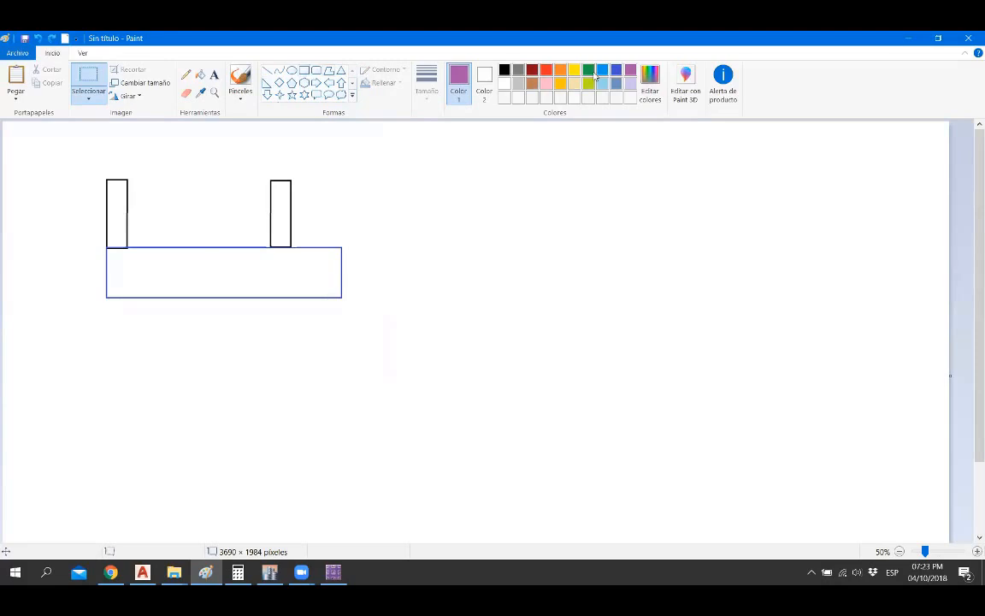
# Step: Draw two tall, widely spaced black column rectangles on the blank area beside the combined footing sketch
pyautogui.click(505, 69)
pyautogui.moveTo(487, 168); pyautogui.dragTo(521, 274)
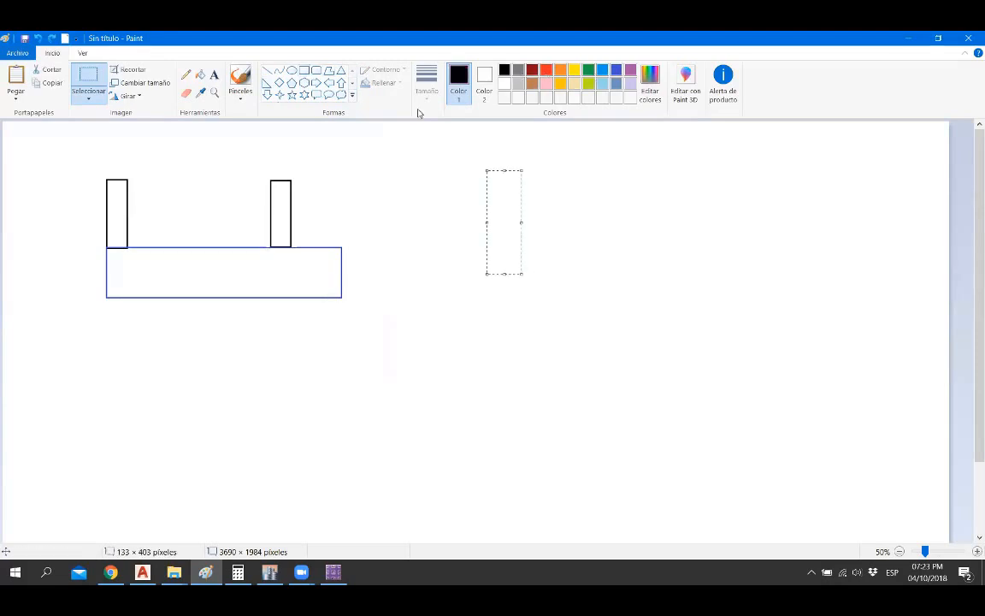
pyautogui.click(304, 70)
pyautogui.moveTo(500, 180); pyautogui.dragTo(528, 274)
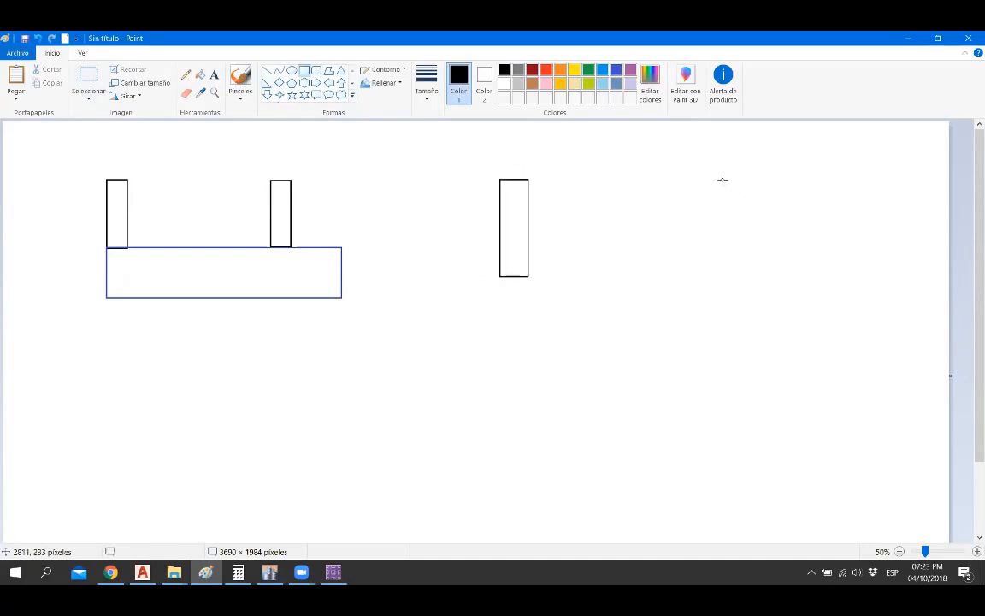
pyautogui.moveTo(708, 176); pyautogui.dragTo(735, 274)
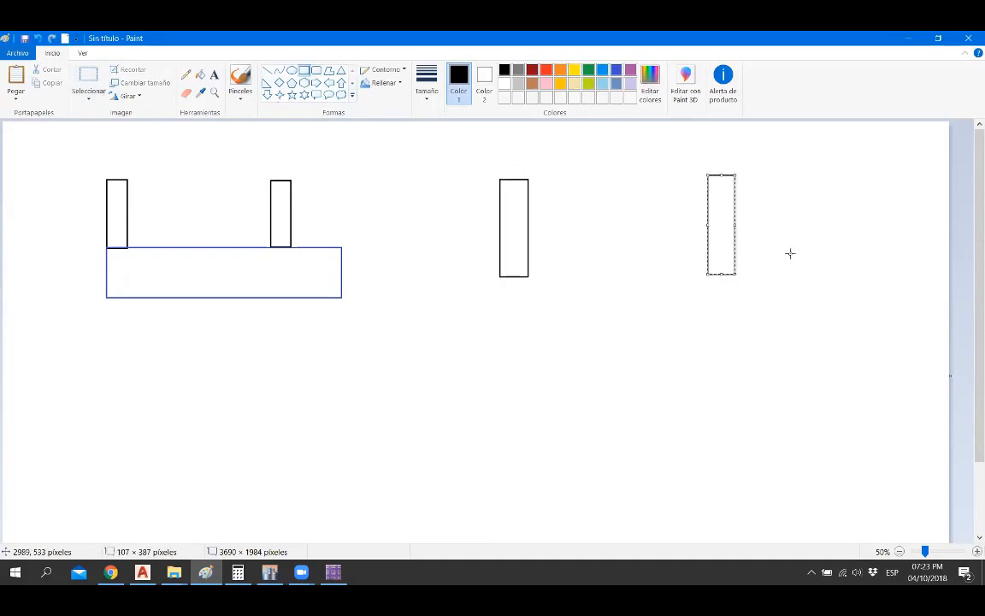
# Step: Draw separate indigo footings under the new columns, one flush with its column's outer edge and the other roughly centred
pyautogui.click(616, 69)
pyautogui.moveTo(499, 276); pyautogui.dragTo(587, 325)
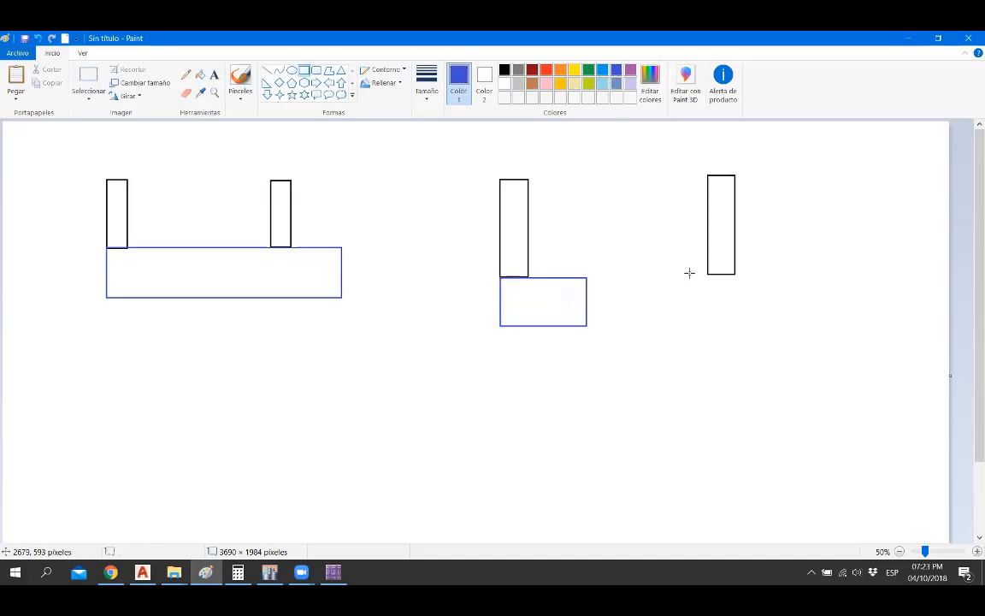
pyautogui.moveTo(677, 273); pyautogui.dragTo(775, 326)
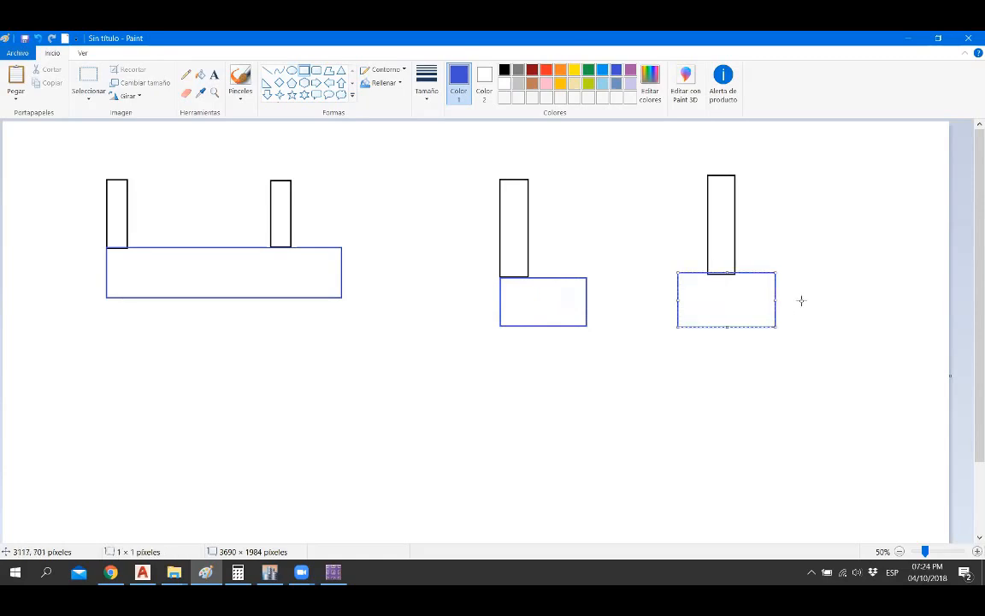
# Step: Draw a brown connecting beam between the inner faces of the new columns, overlapping both isolated footings
pyautogui.click(532, 83)
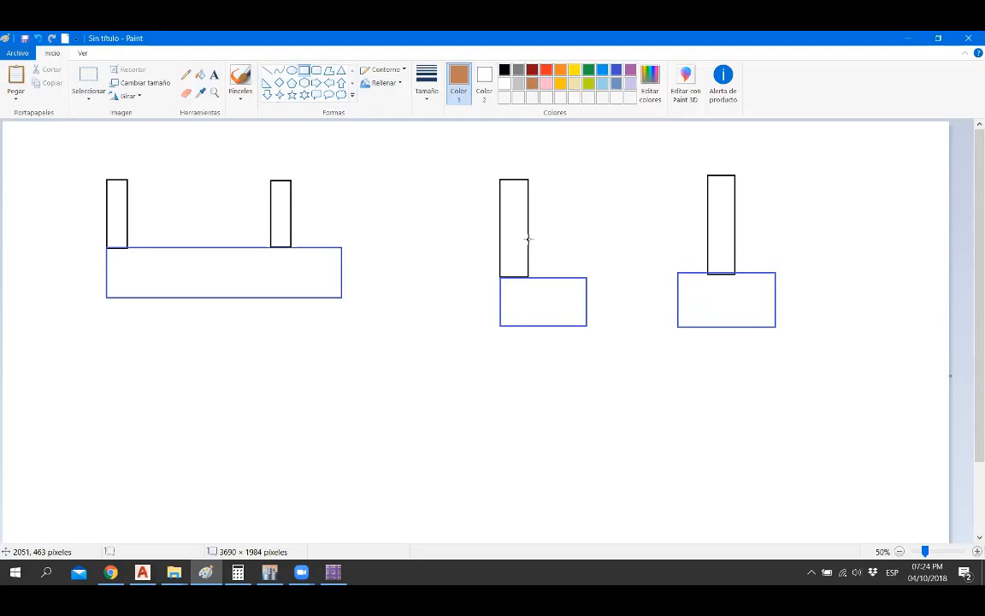
pyautogui.moveTo(528, 239); pyautogui.dragTo(707, 310)
pyautogui.click(801, 253)
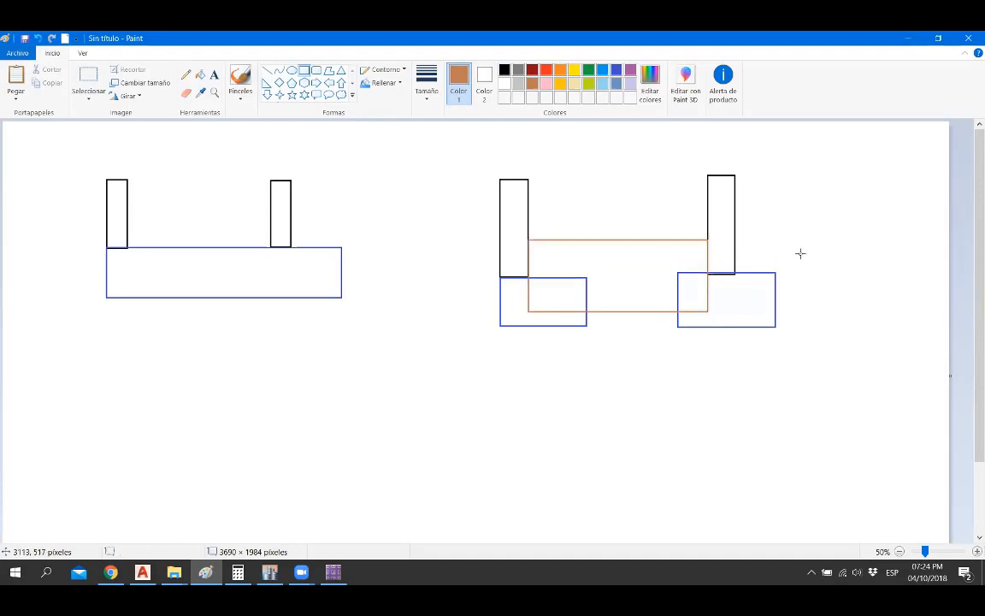
# Step: Draw a brown beam on the combined footing sketch, spanning between the columns and reaching down to the footing's base
pyautogui.keyDown('ctrl'); pyautogui.scroll(1, 801, 253); pyautogui.keyUp('ctrl')
pyautogui.scroll(-3, 794, 281)
pyautogui.moveTo(492, 538); pyautogui.dragTo(845, 543)
pyautogui.scroll(4, 850, 369)
pyautogui.scroll(-2, 851, 368)
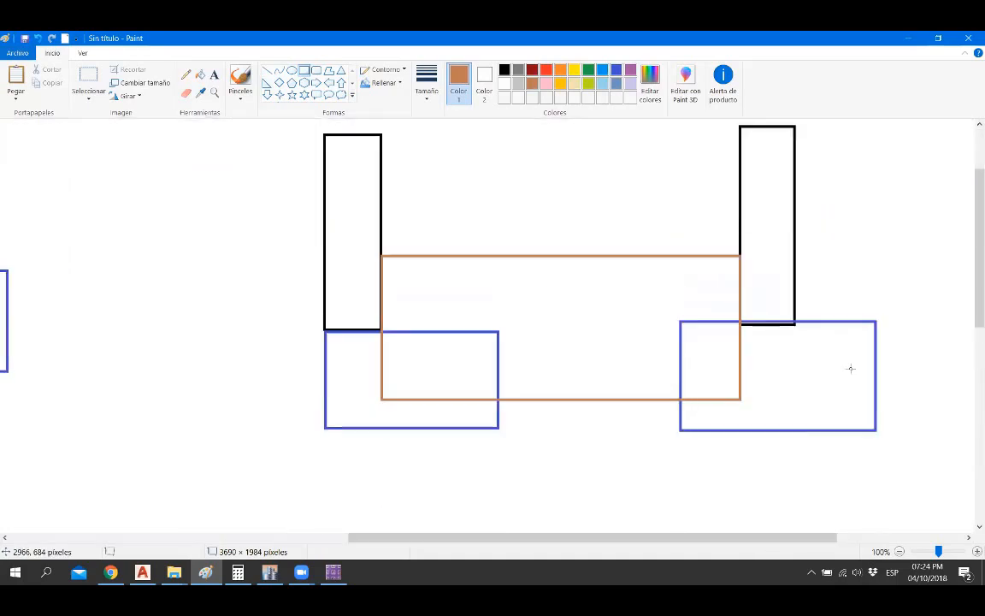
pyautogui.scroll(2, 821, 402)
pyautogui.scroll(-2, 795, 432)
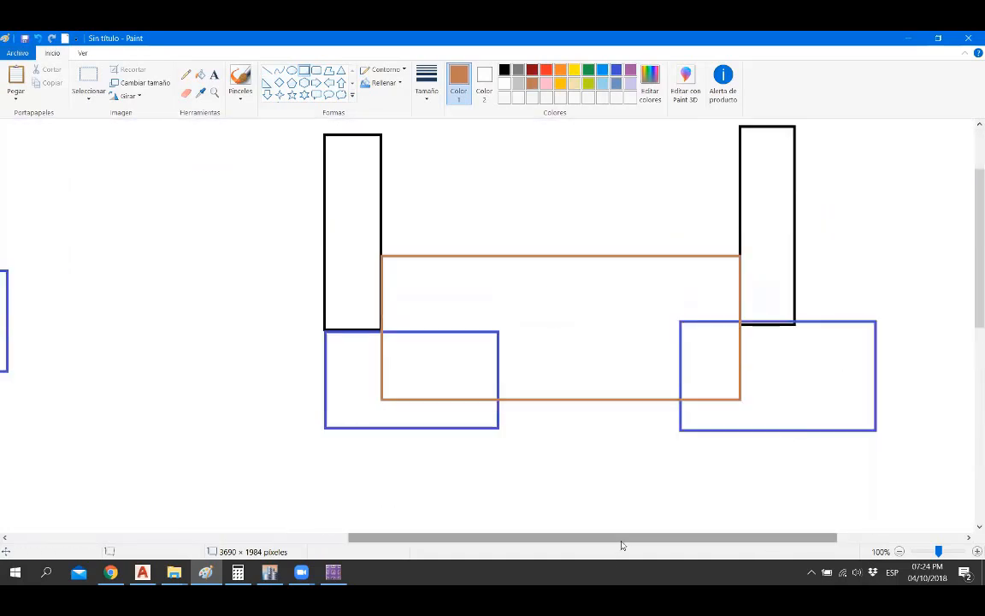
pyautogui.moveTo(622, 545); pyautogui.dragTo(340, 542)
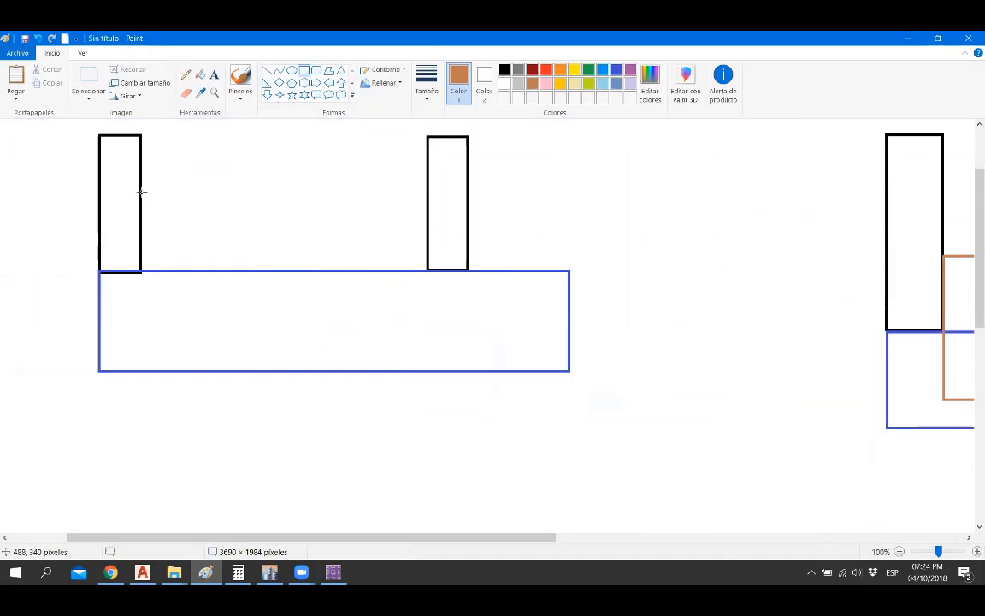
pyautogui.moveTo(141, 191); pyautogui.dragTo(428, 371)
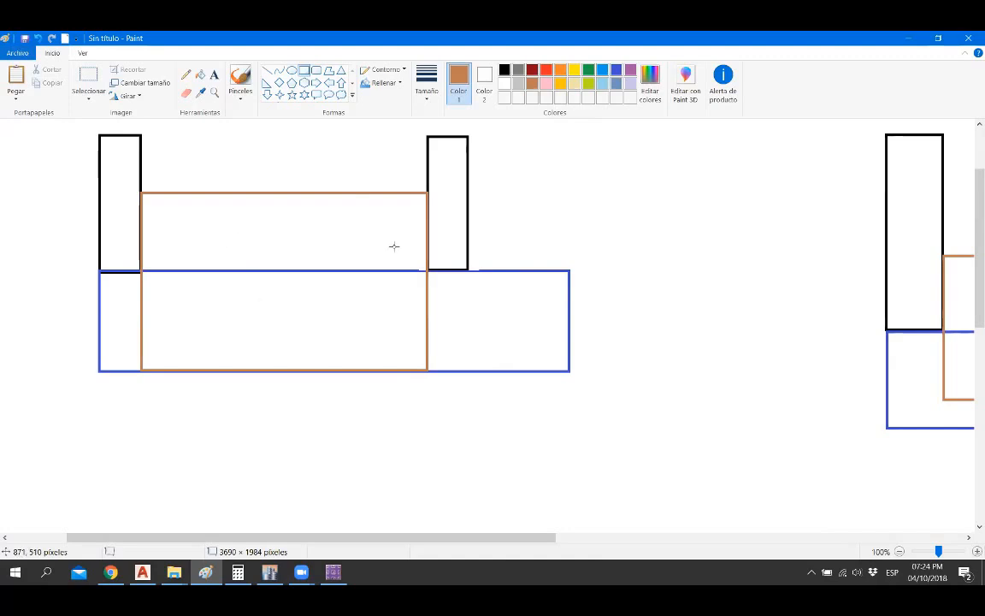
# Step: Brush brown downward load arrows and curved moment arrows above both columns of the isolated footing sketch
pyautogui.moveTo(512, 539)
pyautogui.mouseDown()
pyautogui.moveTo(829, 567)
pyautogui.moveTo(761, 557)
pyautogui.mouseUp()
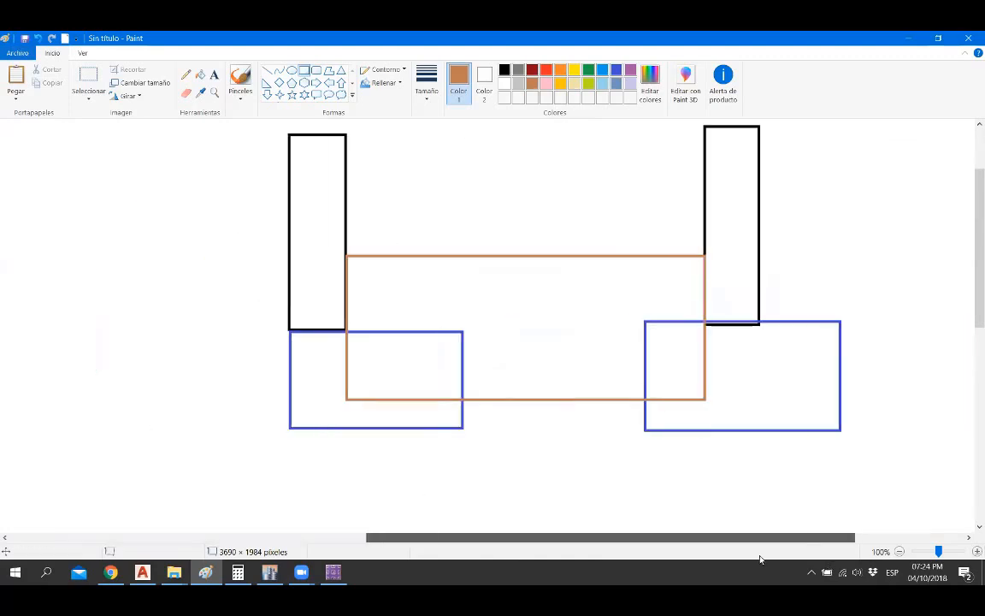
pyautogui.click(244, 80)
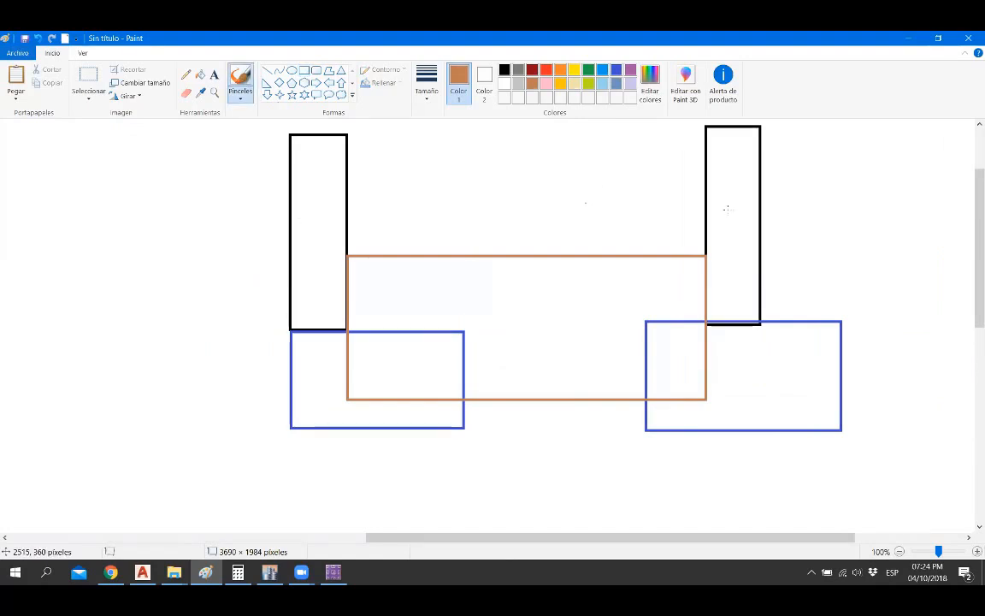
pyautogui.scroll(3, 728, 209)
pyautogui.moveTo(730, 168)
pyautogui.mouseDown()
pyautogui.moveTo(730, 210)
pyautogui.moveTo(737, 198)
pyautogui.mouseUp()
pyautogui.moveTo(316, 171); pyautogui.dragTo(317, 210)
pyautogui.moveTo(718, 203)
pyautogui.mouseDown()
pyautogui.moveTo(734, 185)
pyautogui.moveTo(756, 209)
pyautogui.mouseUp()
pyautogui.moveTo(303, 197); pyautogui.dragTo(331, 207)
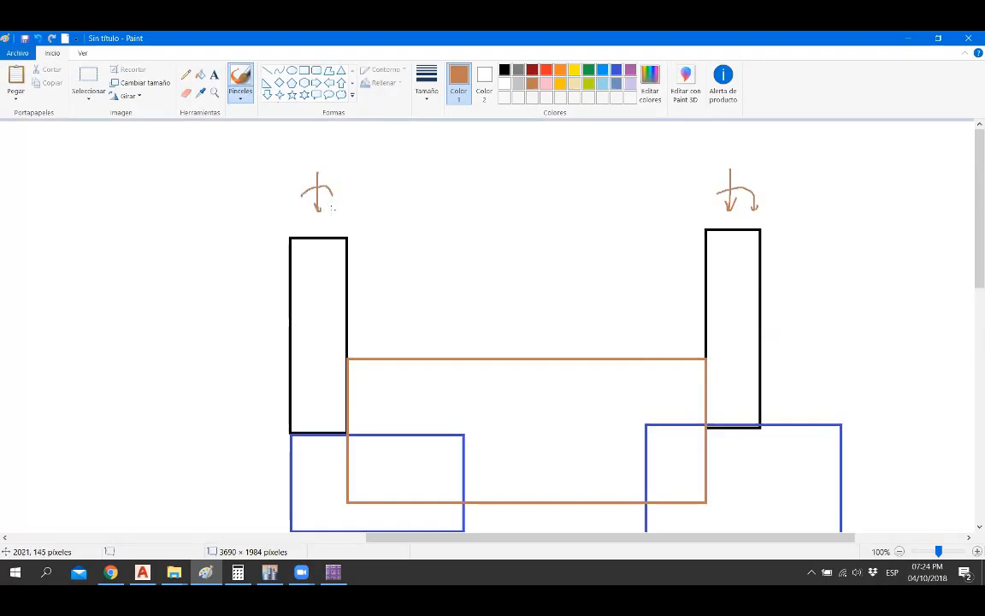
# Step: Sketch brown soil pressure diagrams with vertical tick marks beneath both isolated footings
pyautogui.scroll(-3, 556, 233)
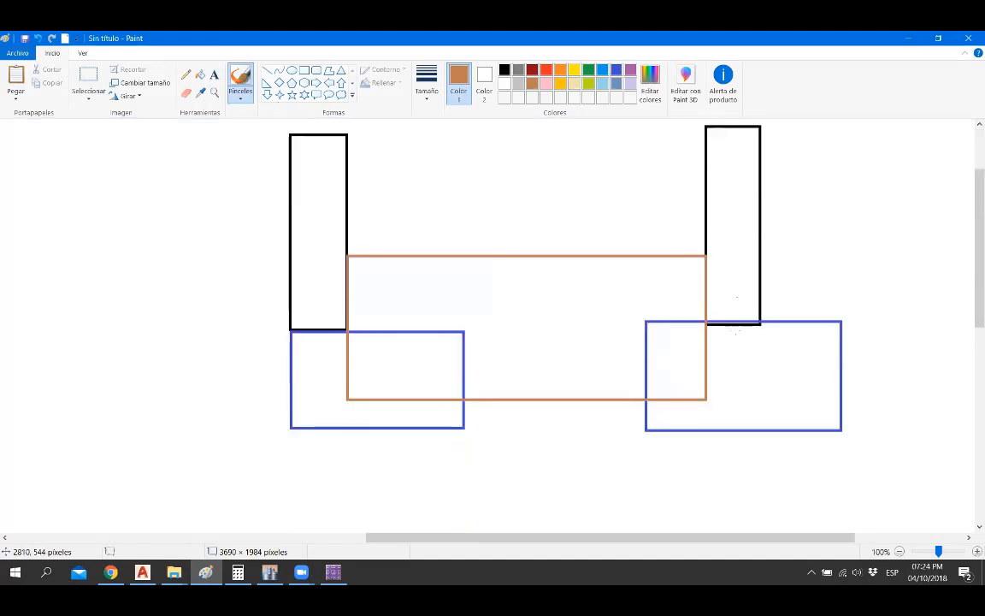
pyautogui.scroll(3, 552, 291)
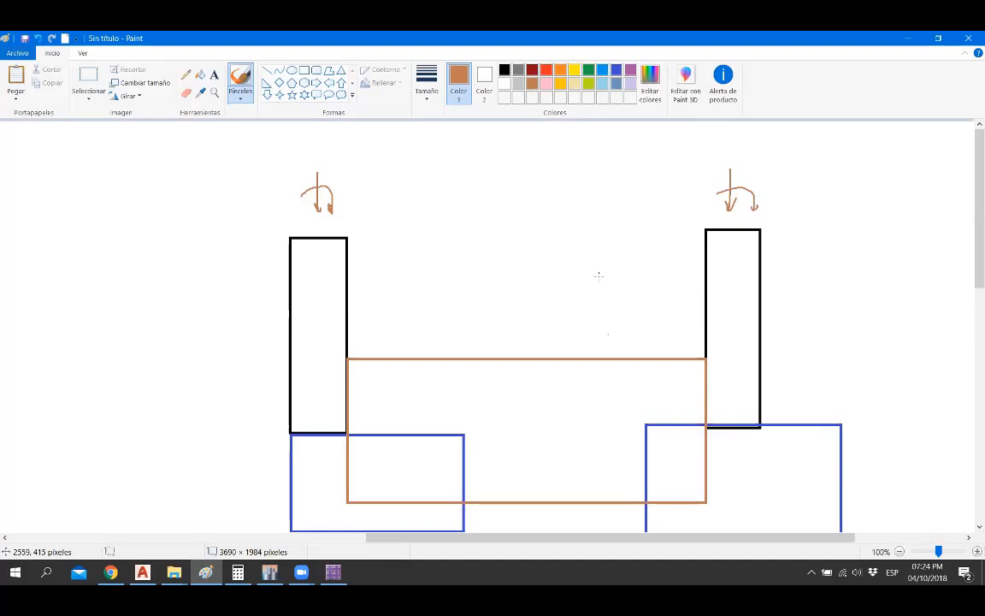
pyautogui.scroll(-3, 620, 274)
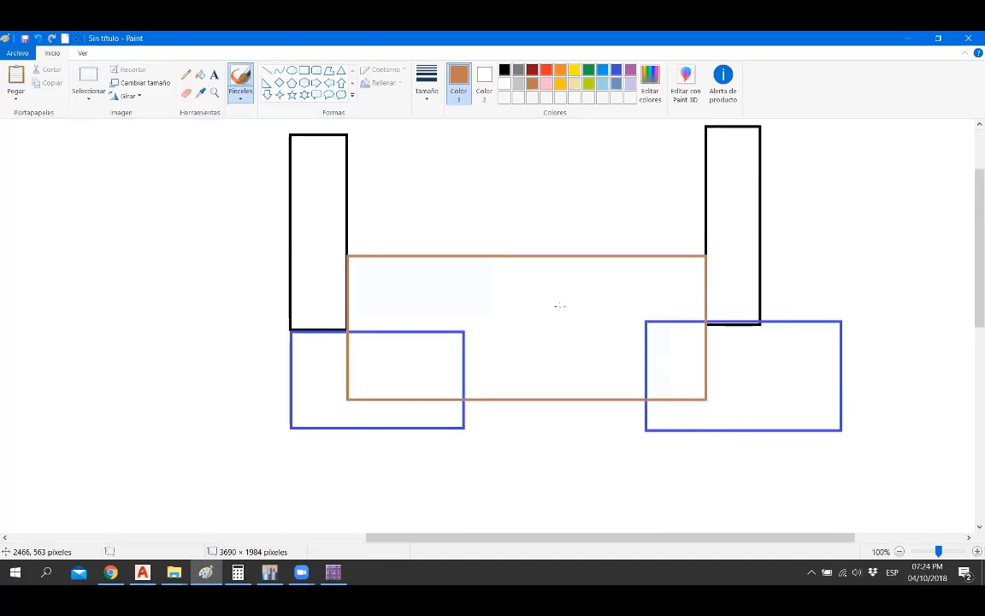
pyautogui.scroll(3, 581, 323)
pyautogui.scroll(-3, 582, 323)
pyautogui.moveTo(291, 449)
pyautogui.mouseDown()
pyautogui.moveTo(441, 442)
pyautogui.moveTo(467, 462)
pyautogui.moveTo(284, 460)
pyautogui.moveTo(353, 463)
pyautogui.mouseUp()
pyautogui.moveTo(394, 451); pyautogui.dragTo(429, 462)
pyautogui.moveTo(460, 445); pyautogui.dragTo(464, 460)
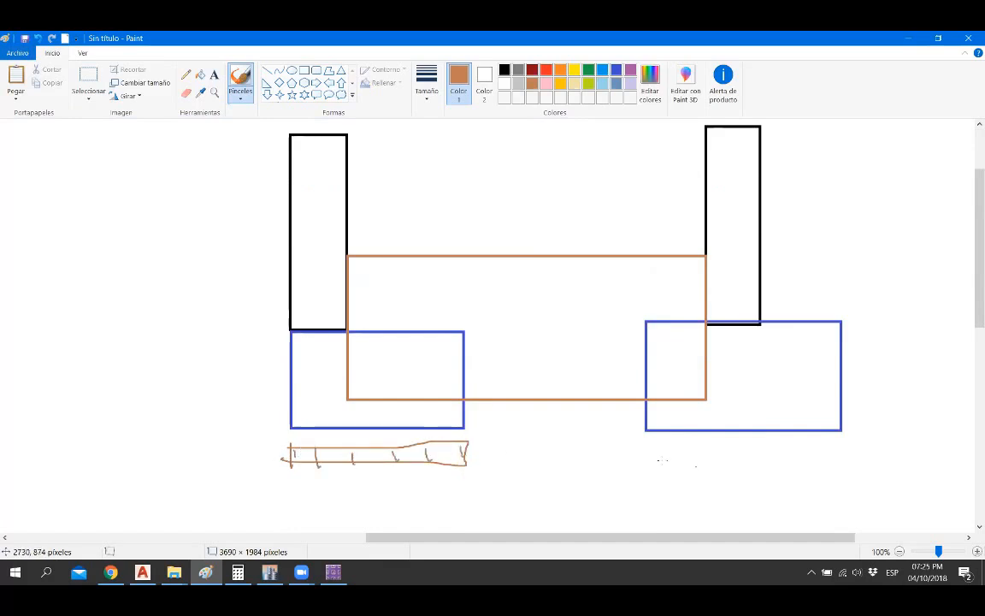
pyautogui.moveTo(651, 454)
pyautogui.mouseDown()
pyautogui.moveTo(847, 447)
pyautogui.moveTo(845, 467)
pyautogui.moveTo(659, 465)
pyautogui.moveTo(727, 471)
pyautogui.mouseUp()
pyautogui.moveTo(753, 449)
pyautogui.mouseDown()
pyautogui.moveTo(755, 473)
pyautogui.moveTo(774, 468)
pyautogui.mouseUp()
pyautogui.moveTo(794, 450); pyautogui.dragTo(795, 464)
pyautogui.moveTo(812, 454); pyautogui.dragTo(826, 466)
pyautogui.moveTo(831, 454); pyautogui.dragTo(832, 465)
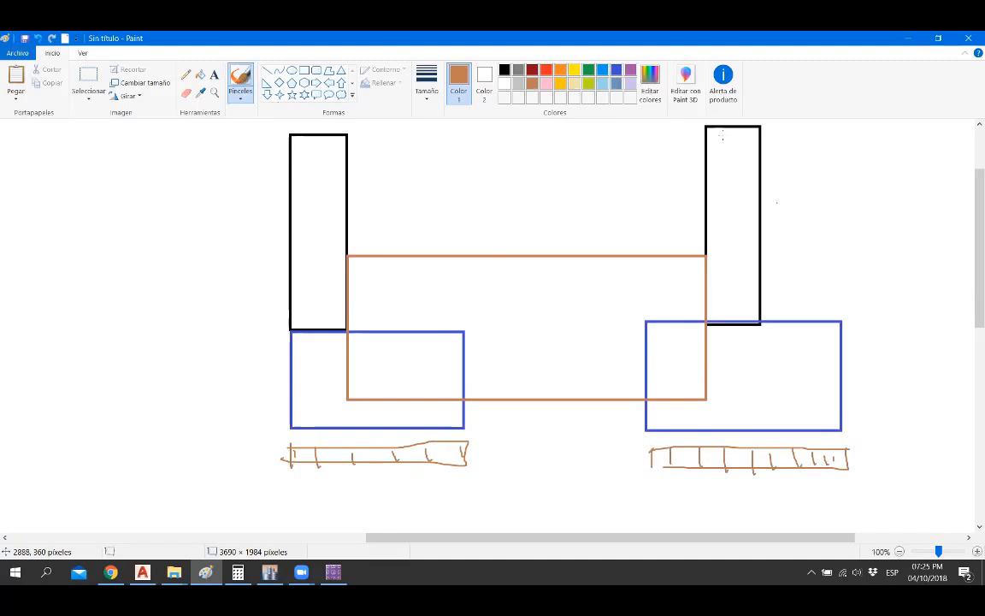
# Step: Hatch the soil directly beneath the connecting beam, between the two isolated footings, with diagonal brown strokes
pyautogui.scroll(3, 599, 316)
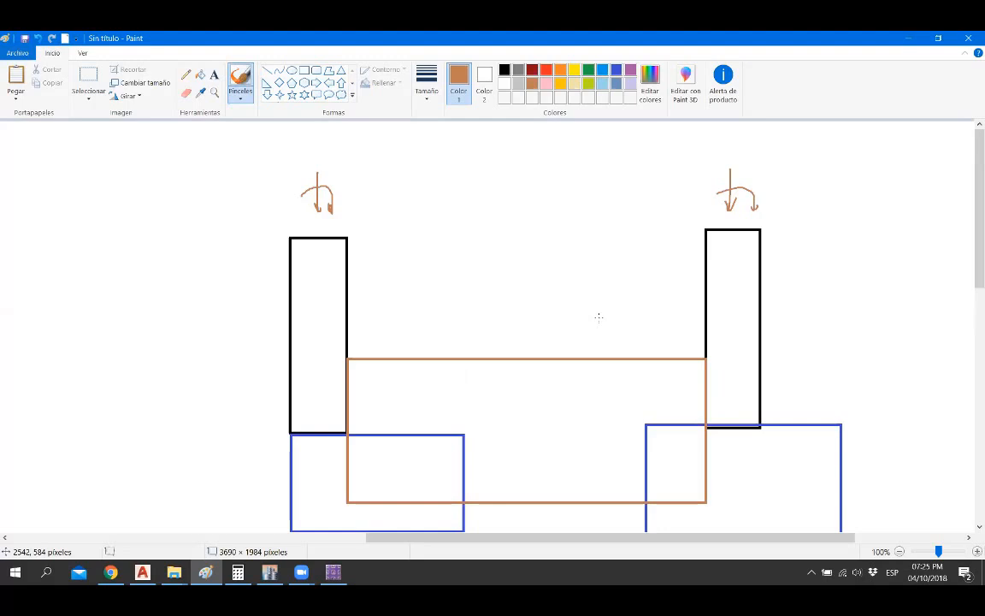
pyautogui.scroll(-3, 598, 317)
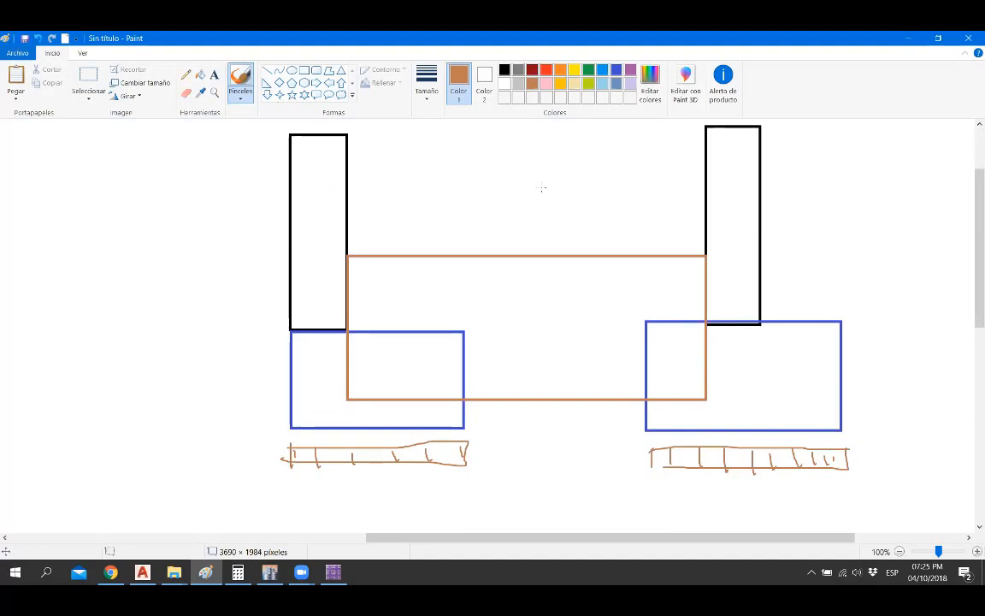
pyautogui.scroll(3, 592, 377)
pyautogui.scroll(-3, 592, 377)
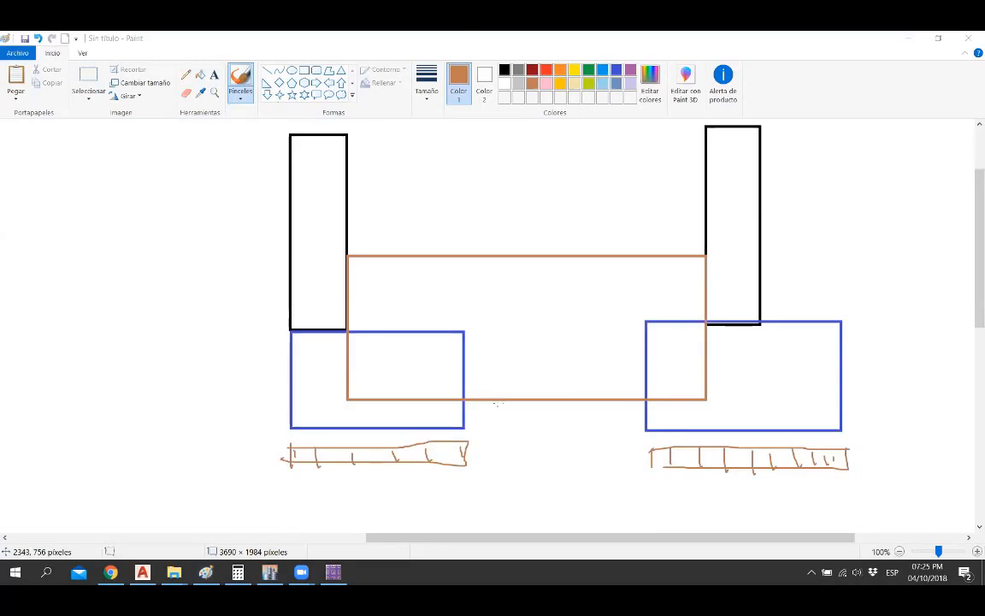
pyautogui.moveTo(481, 420); pyautogui.dragTo(498, 403)
pyautogui.moveTo(495, 423); pyautogui.dragTo(518, 402)
pyautogui.moveTo(529, 429)
pyautogui.mouseDown()
pyautogui.moveTo(546, 407)
pyautogui.moveTo(579, 410)
pyautogui.mouseUp()
pyautogui.moveTo(578, 423); pyautogui.dragTo(614, 408)
pyautogui.moveTo(611, 422); pyautogui.dragTo(624, 409)
# Step: Mark the level difference between the beam's underside and the footing's base as 10-15 cm, undoing the loop sketched around the beam's middle
pyautogui.moveTo(857, 405)
pyautogui.mouseDown()
pyautogui.moveTo(872, 404)
pyautogui.moveTo(868, 431)
pyautogui.moveTo(883, 425)
pyautogui.mouseUp()
pyautogui.moveTo(893, 413); pyautogui.dragTo(892, 415)
pyautogui.moveTo(907, 419); pyautogui.dragTo(920, 423)
pyautogui.moveTo(930, 413); pyautogui.dragTo(953, 424)
pyautogui.moveTo(518, 252)
pyautogui.mouseDown()
pyautogui.moveTo(499, 385)
pyautogui.moveTo(516, 229)
pyautogui.mouseUp()
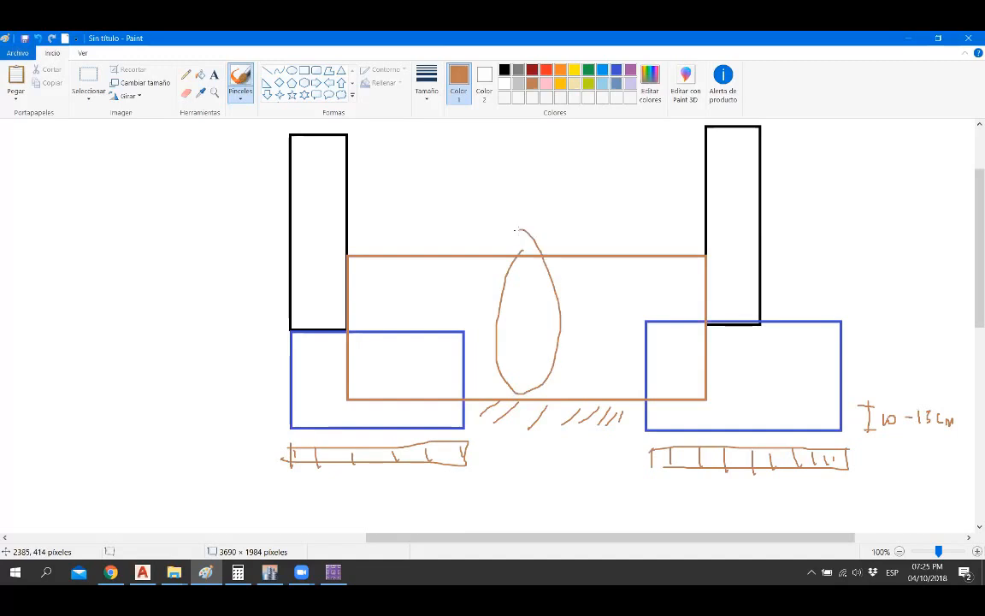
pyautogui.hotkey('ctrl', 'z')
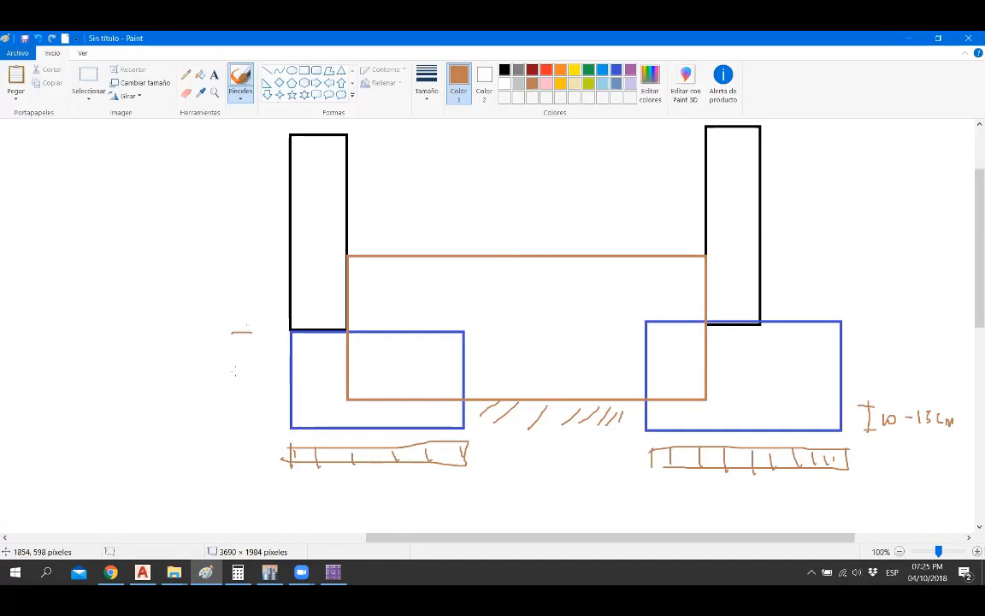
# Step: Sketch a vertical dimension beside the edge footing and label its thickness 0,7
pyautogui.moveTo(231, 331); pyautogui.dragTo(250, 329)
pyautogui.moveTo(244, 326)
pyautogui.mouseDown()
pyautogui.moveTo(228, 440)
pyautogui.moveTo(242, 431)
pyautogui.mouseUp()
pyautogui.moveTo(185, 374)
pyautogui.mouseDown()
pyautogui.moveTo(179, 382)
pyautogui.moveTo(185, 375)
pyautogui.moveTo(202, 389)
pyautogui.mouseUp()
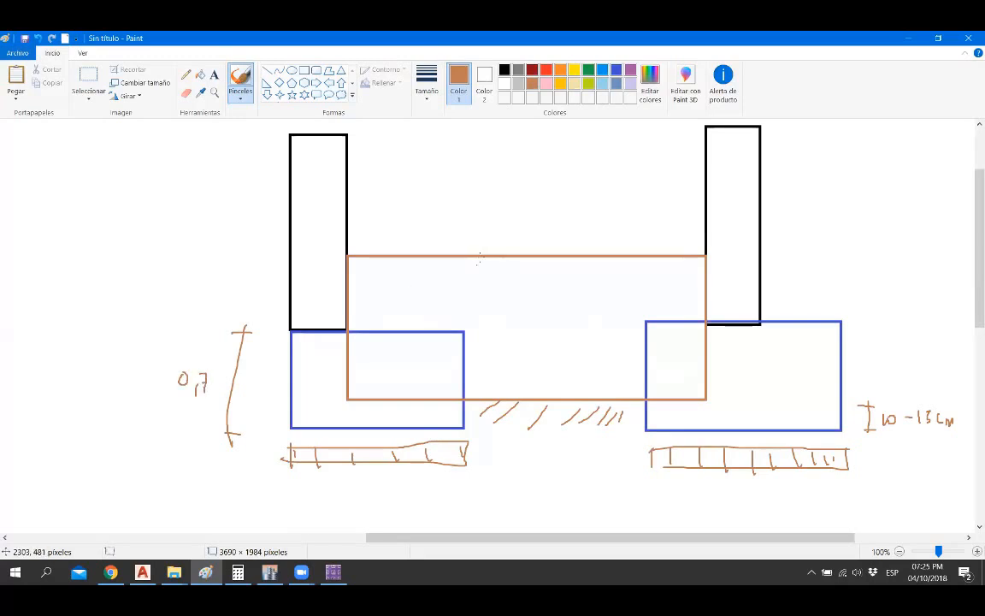
# Step: Sketch a vertical depth dimension with slanted end ticks across the connecting beam, undoing the last stroke
pyautogui.moveTo(508, 247); pyautogui.dragTo(507, 419)
pyautogui.moveTo(499, 416); pyautogui.dragTo(519, 401)
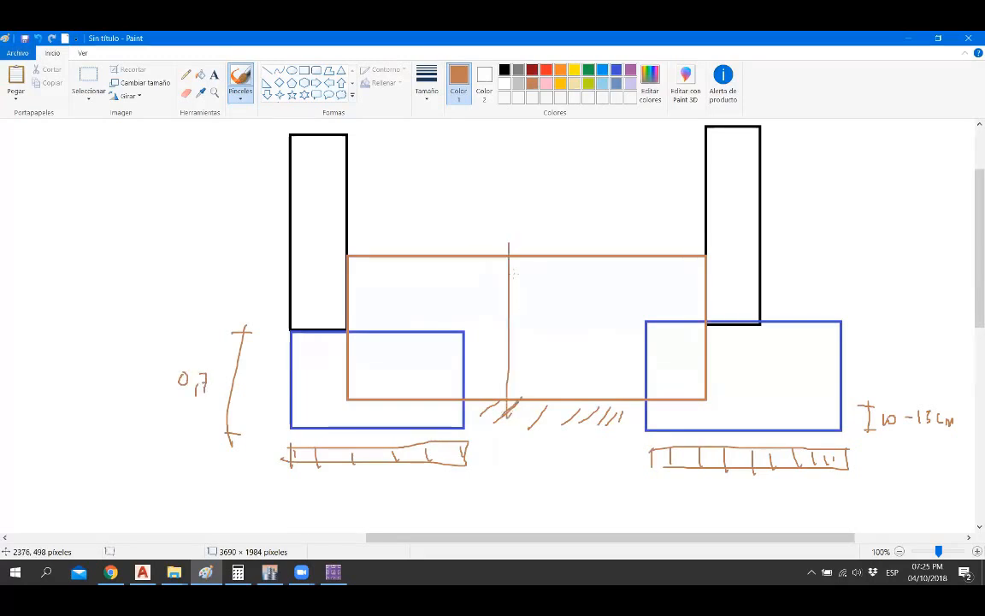
pyautogui.moveTo(487, 270); pyautogui.dragTo(517, 250)
pyautogui.moveTo(521, 289)
pyautogui.mouseDown()
pyautogui.moveTo(522, 304)
pyautogui.moveTo(539, 301)
pyautogui.mouseUp()
pyautogui.hotkey('ctrl', 'z')
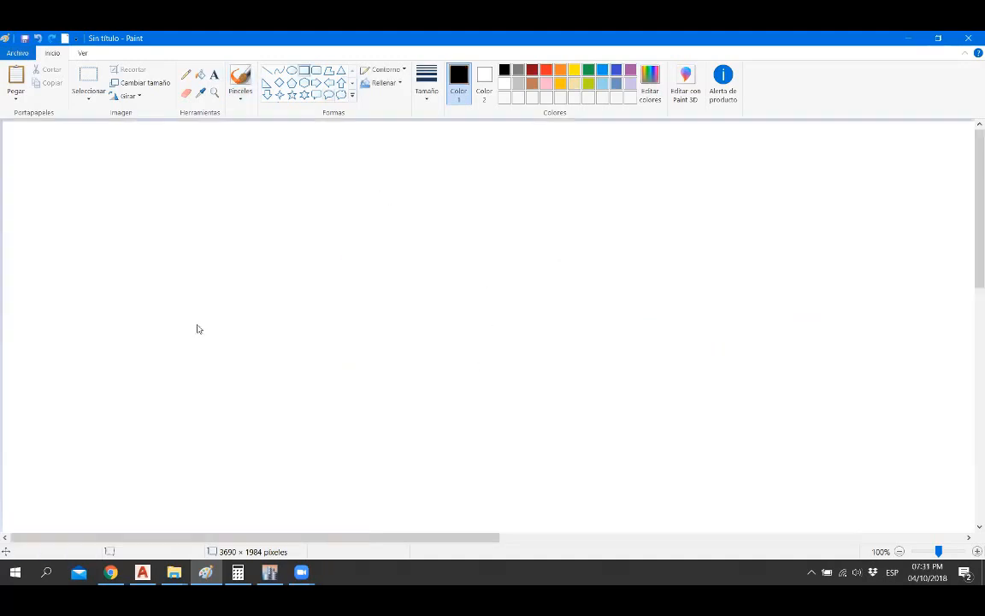
# Step: Draw a wide black footing rectangle with a column rectangle about 113 × 309 px standing flush with its left edge
pyautogui.moveTo(196, 328); pyautogui.dragTo(470, 430)
pyautogui.click(697, 379)
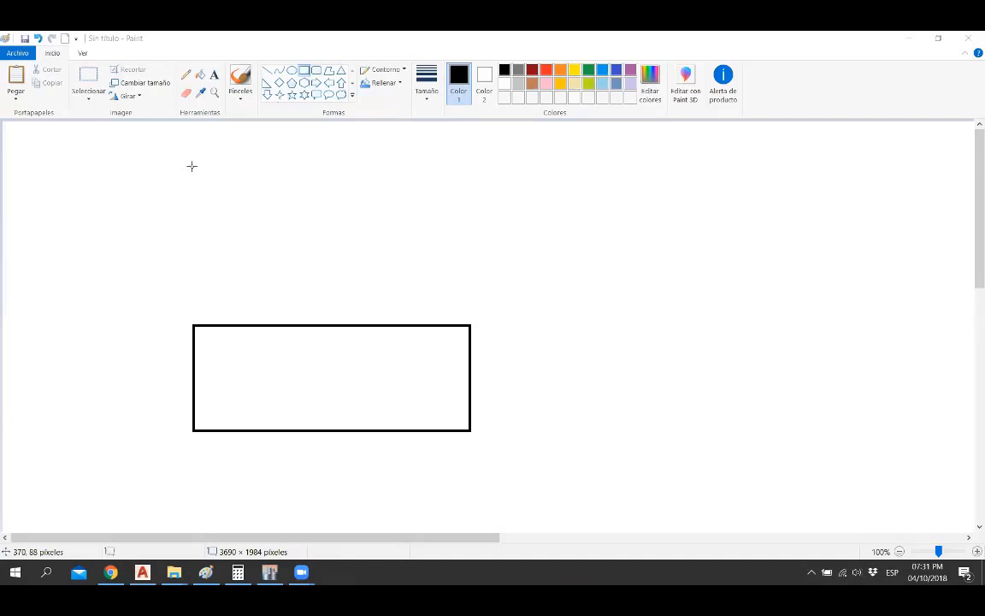
pyautogui.moveTo(193, 166)
pyautogui.mouseDown()
pyautogui.moveTo(228, 308)
pyautogui.moveTo(236, 325)
pyautogui.moveTo(249, 326)
pyautogui.mouseUp()
pyautogui.moveTo(247, 227); pyautogui.dragTo(250, 228)
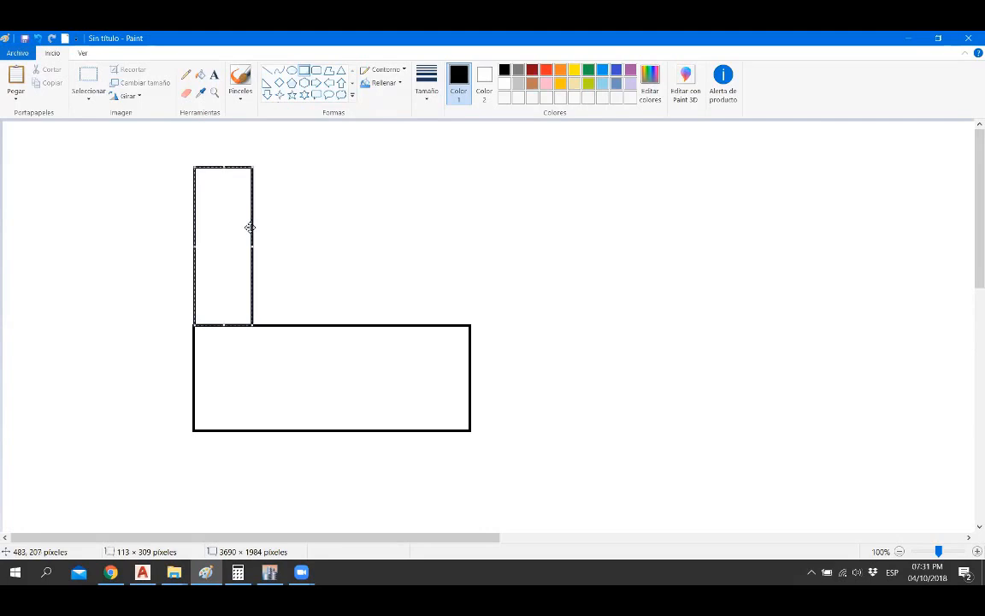
pyautogui.click(429, 227)
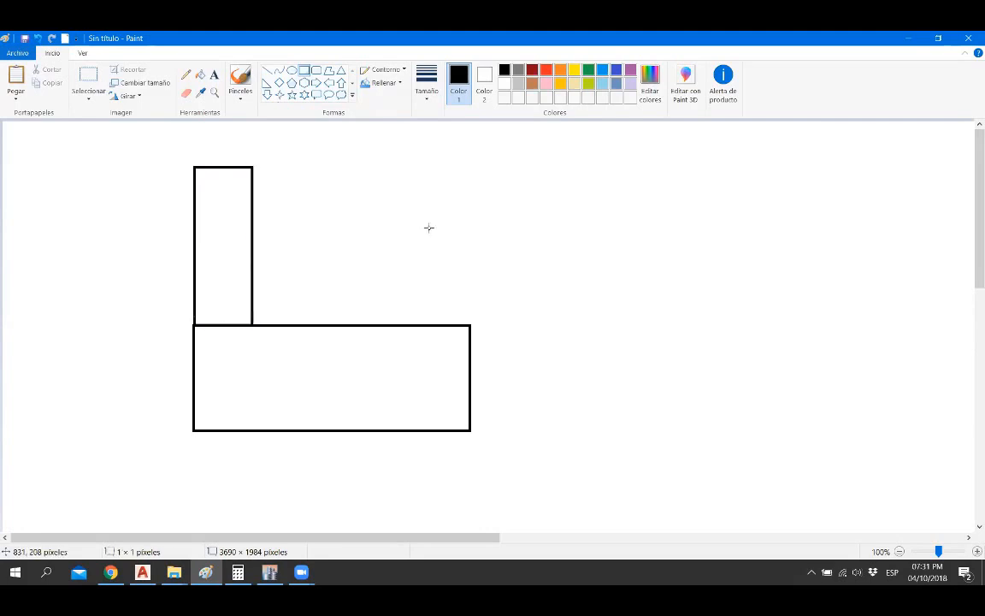
# Step: Sketch a black downward load arrow labelled P above the footing's centre, with a clockwise moment arrow labelled M around it
pyautogui.click(241, 81)
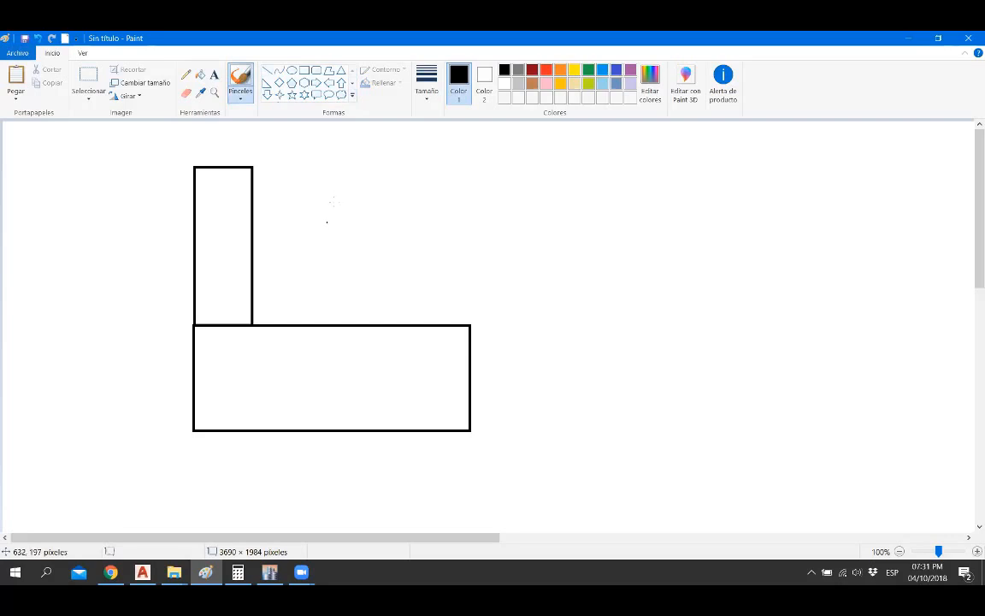
pyautogui.moveTo(335, 194)
pyautogui.mouseDown()
pyautogui.moveTo(333, 289)
pyautogui.moveTo(348, 270)
pyautogui.mouseUp()
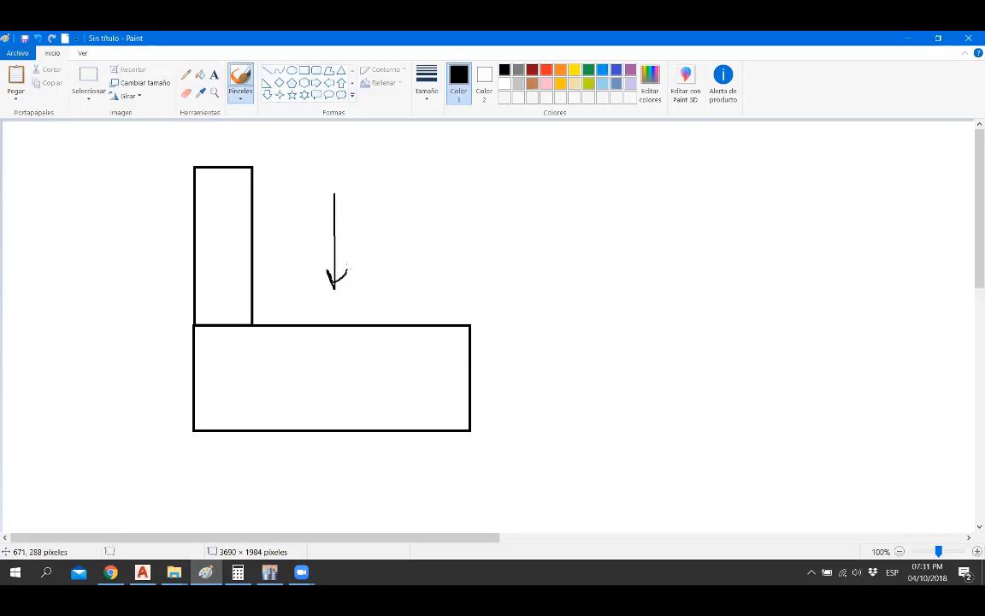
pyautogui.moveTo(340, 155)
pyautogui.mouseDown()
pyautogui.moveTo(343, 178)
pyautogui.moveTo(348, 160)
pyautogui.moveTo(342, 169)
pyautogui.mouseUp()
pyautogui.moveTo(315, 241)
pyautogui.mouseDown()
pyautogui.moveTo(316, 227)
pyautogui.moveTo(343, 221)
pyautogui.moveTo(364, 245)
pyautogui.mouseUp()
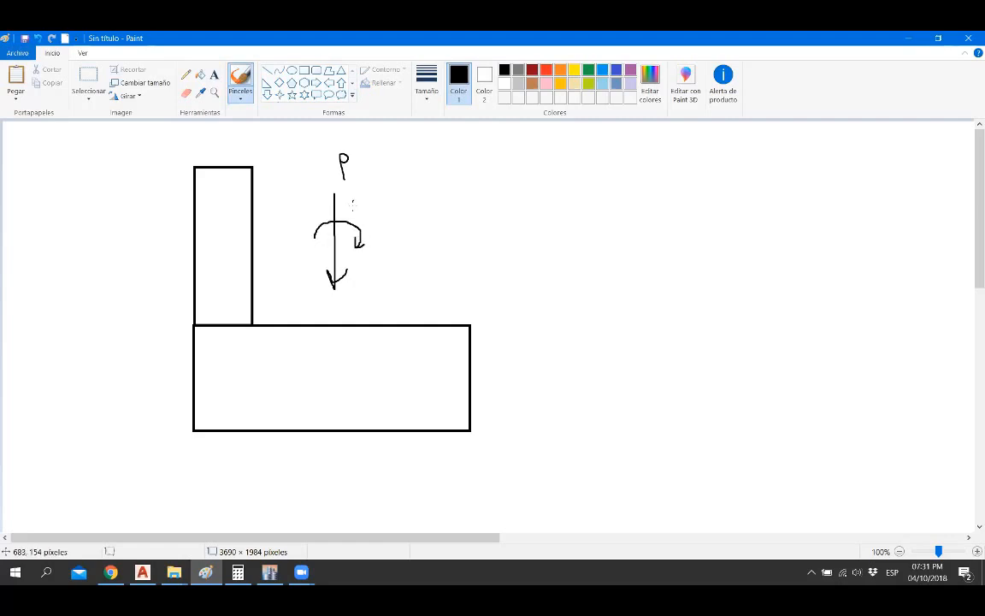
pyautogui.moveTo(353, 201); pyautogui.dragTo(351, 213)
pyautogui.moveTo(353, 203); pyautogui.dragTo(361, 214)
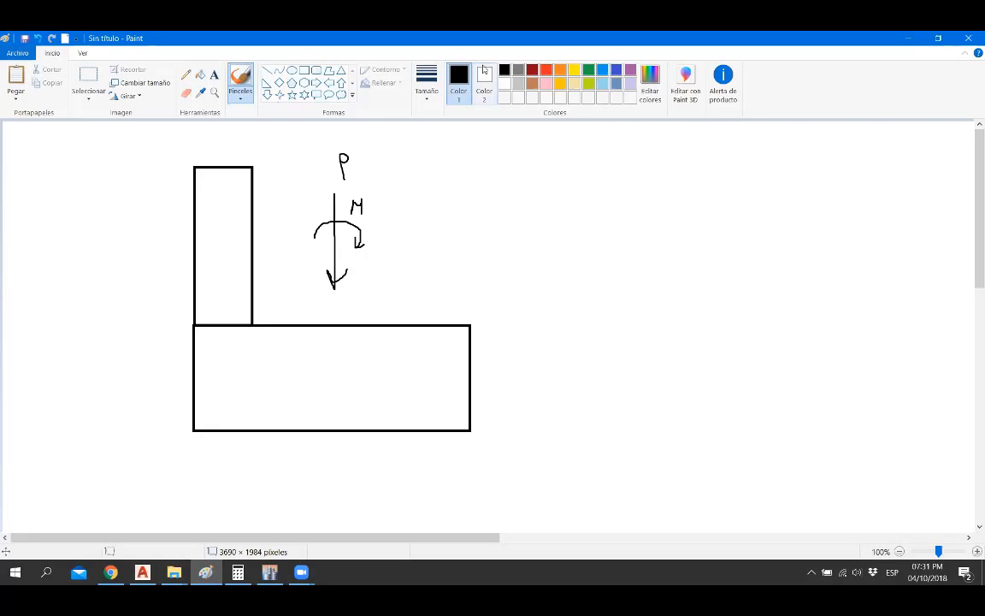
# Step: Mark the eccentricity e in red between the column axis and the load arrow, and dash the footing's centreline
pyautogui.click(547, 70)
pyautogui.moveTo(221, 135)
pyautogui.mouseDown()
pyautogui.moveTo(220, 154)
pyautogui.moveTo(329, 150)
pyautogui.mouseUp()
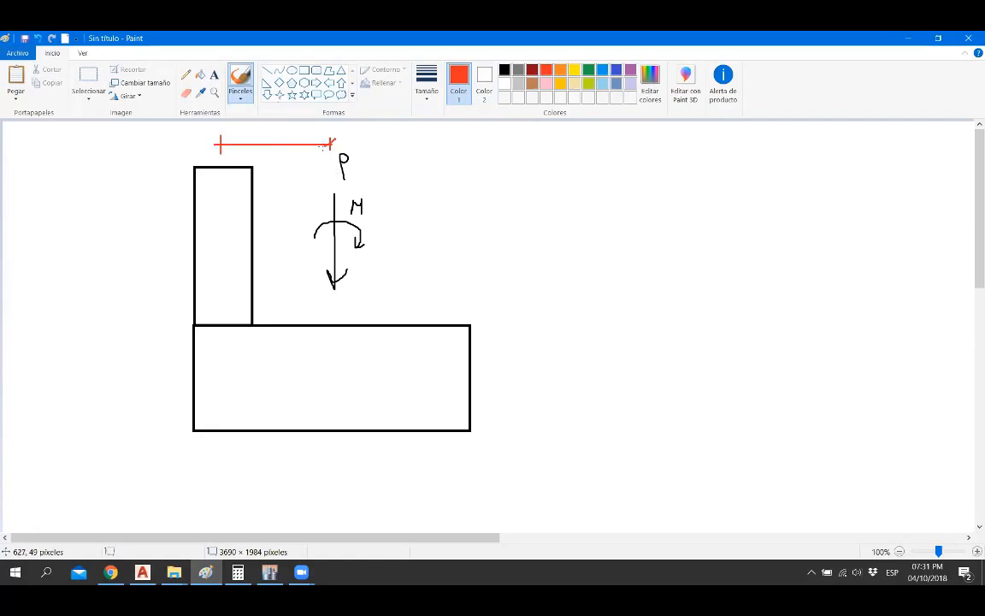
pyautogui.moveTo(262, 134)
pyautogui.mouseDown()
pyautogui.moveTo(268, 127)
pyautogui.moveTo(273, 138)
pyautogui.mouseUp()
pyautogui.moveTo(333, 306); pyautogui.dragTo(335, 422)
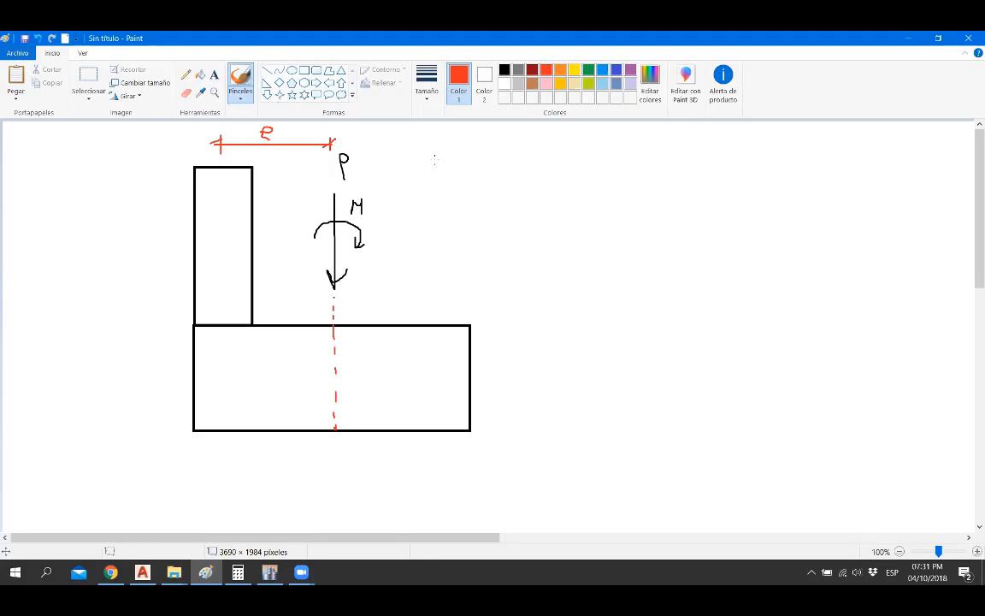
# Step: Circle the load P and sketch another red load arrow labelled P on the column, undoing all these marks
pyautogui.moveTo(358, 153)
pyautogui.mouseDown()
pyautogui.moveTo(336, 180)
pyautogui.moveTo(364, 155)
pyautogui.mouseUp()
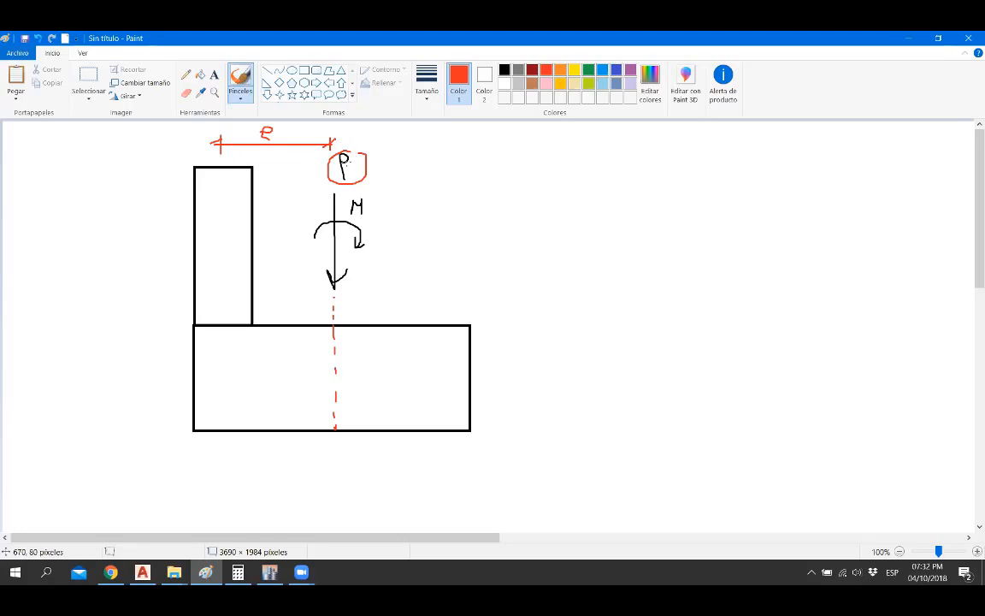
pyautogui.moveTo(229, 125)
pyautogui.mouseDown()
pyautogui.moveTo(226, 219)
pyautogui.moveTo(236, 196)
pyautogui.mouseUp()
pyautogui.moveTo(173, 144); pyautogui.dragTo(166, 182)
pyautogui.moveTo(172, 147); pyautogui.dragTo(181, 156)
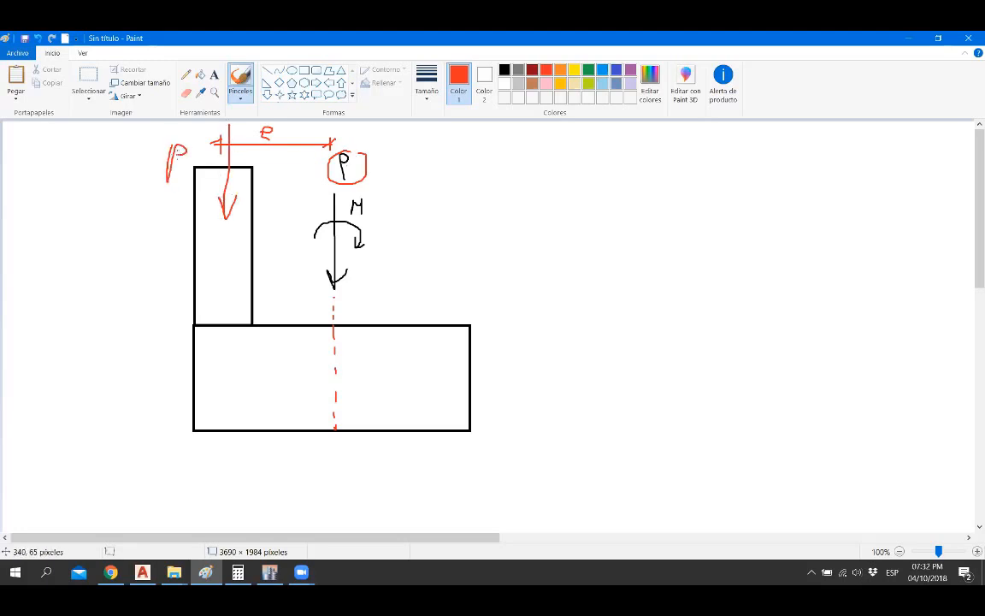
pyautogui.hotkey('ctrl', 'z')
pyautogui.hotkey('ctrl', 'z')
pyautogui.hotkey('ctrl', 'z')
pyautogui.hotkey('ctrl', 'z')
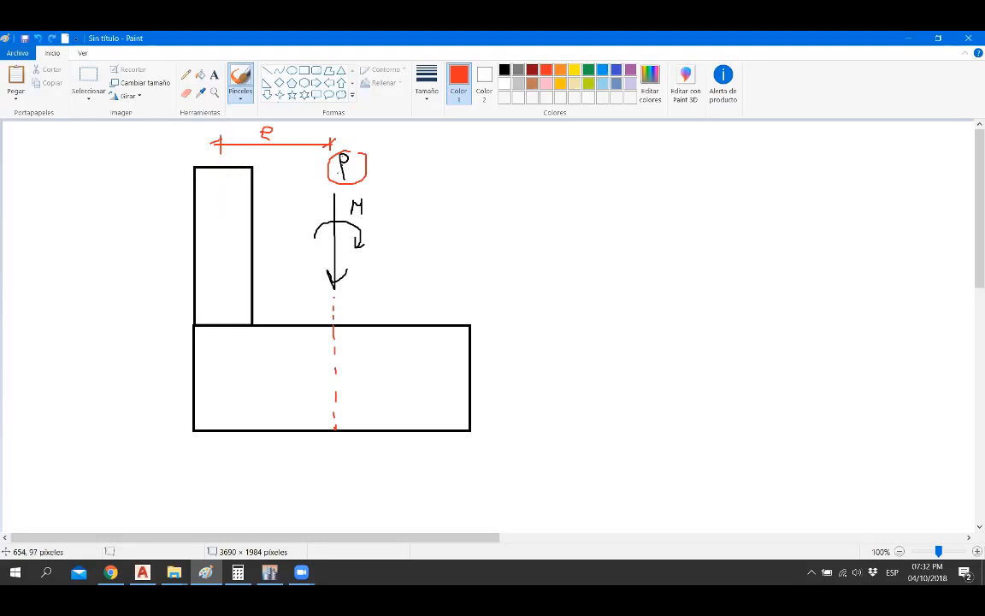
pyautogui.hotkey('ctrl', 'z')
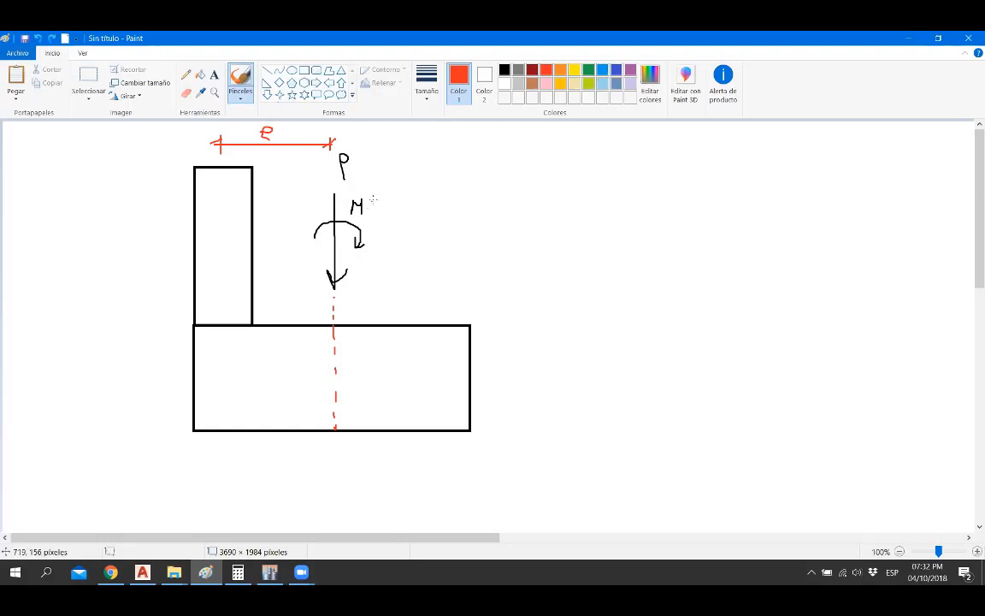
# Step: Add the red term + P×e beside the moment M, undoing the extra stroke made after it
pyautogui.moveTo(374, 199)
pyautogui.mouseDown()
pyautogui.moveTo(374, 212)
pyautogui.moveTo(389, 204)
pyautogui.moveTo(420, 214)
pyautogui.mouseUp()
pyautogui.moveTo(420, 200); pyautogui.dragTo(410, 214)
pyautogui.moveTo(425, 208); pyautogui.dragTo(436, 214)
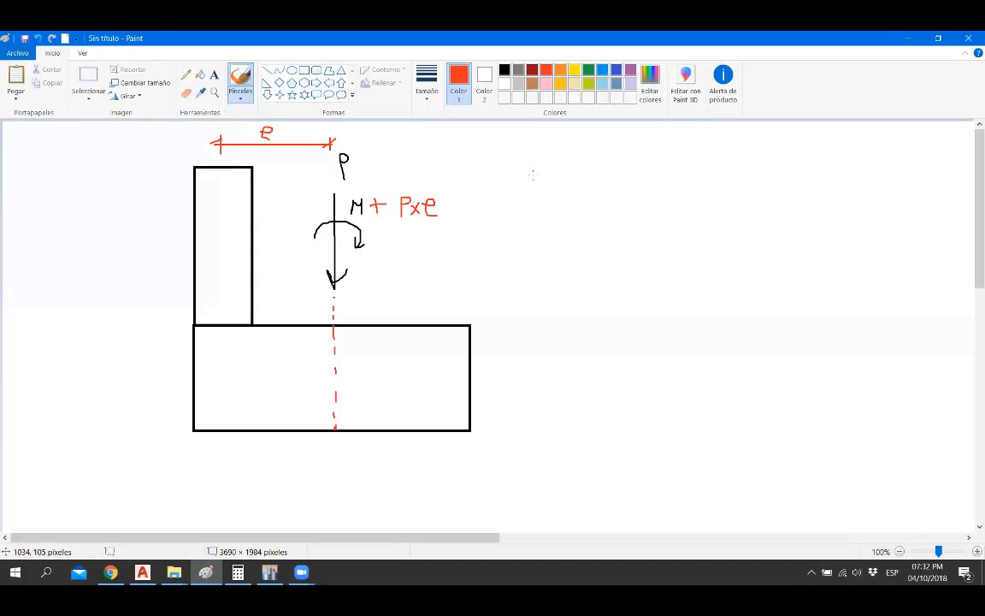
pyautogui.moveTo(439, 183)
pyautogui.mouseDown()
pyautogui.moveTo(406, 181)
pyautogui.moveTo(393, 209)
pyautogui.moveTo(414, 229)
pyautogui.moveTo(460, 205)
pyautogui.moveTo(443, 192)
pyautogui.mouseUp()
pyautogui.hotkey('ctrl', 'z')
# Step: Write the soil stress formula σ = P/A + Mc/I in black beside the footing sketch
pyautogui.click(504, 69)
pyautogui.moveTo(564, 188)
pyautogui.mouseDown()
pyautogui.moveTo(566, 220)
pyautogui.moveTo(590, 193)
pyautogui.moveTo(608, 211)
pyautogui.moveTo(645, 184)
pyautogui.moveTo(659, 222)
pyautogui.moveTo(657, 251)
pyautogui.moveTo(654, 244)
pyautogui.mouseUp()
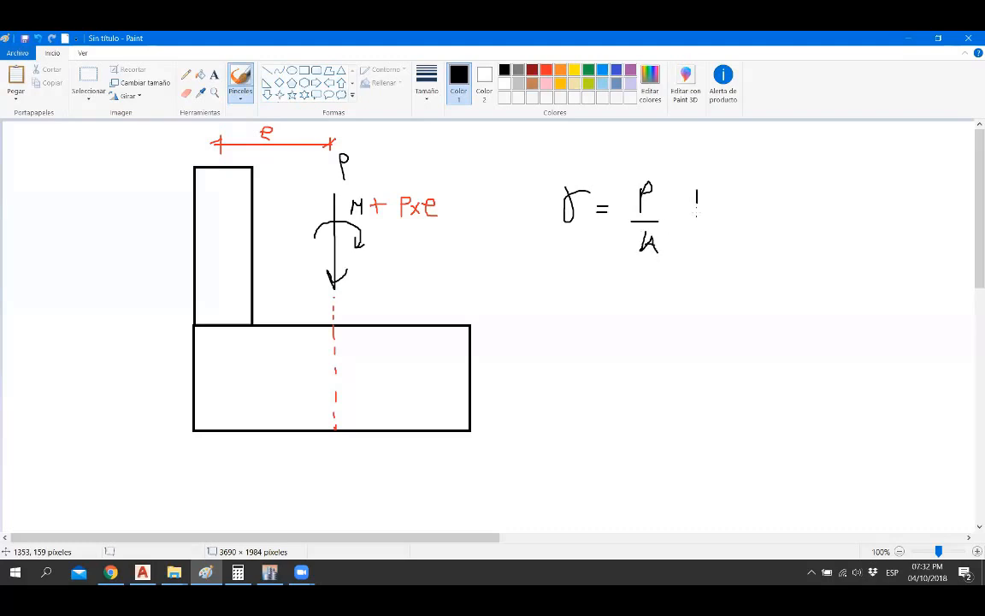
pyautogui.moveTo(686, 202)
pyautogui.mouseDown()
pyautogui.moveTo(724, 182)
pyautogui.moveTo(741, 209)
pyautogui.moveTo(758, 203)
pyautogui.moveTo(778, 218)
pyautogui.moveTo(749, 247)
pyautogui.moveTo(763, 233)
pyautogui.moveTo(765, 250)
pyautogui.mouseUp()
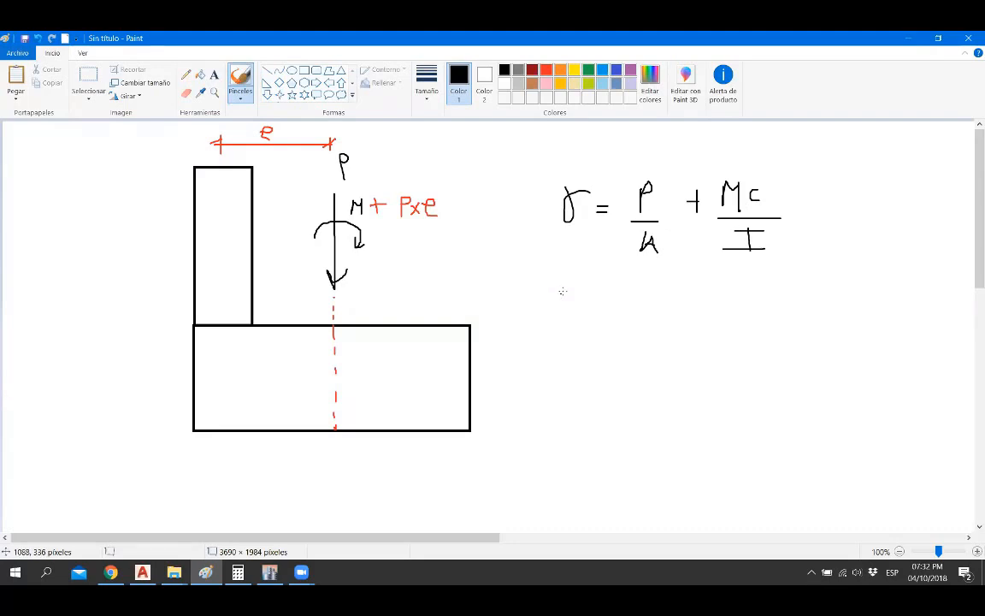
# Step: Write the expanded formula σ = P/A + (M + P×e)c/I below the first one and box it
pyautogui.moveTo(572, 315)
pyautogui.mouseDown()
pyautogui.moveTo(572, 296)
pyautogui.moveTo(594, 291)
pyautogui.moveTo(636, 305)
pyautogui.moveTo(638, 296)
pyautogui.moveTo(654, 310)
pyautogui.moveTo(654, 342)
pyautogui.moveTo(655, 333)
pyautogui.mouseUp()
pyautogui.moveTo(687, 288)
pyautogui.mouseDown()
pyautogui.moveTo(687, 311)
pyautogui.moveTo(696, 299)
pyautogui.moveTo(741, 291)
pyautogui.moveTo(753, 309)
pyautogui.moveTo(779, 299)
pyautogui.moveTo(786, 309)
pyautogui.moveTo(787, 297)
pyautogui.moveTo(803, 309)
pyautogui.moveTo(814, 292)
pyautogui.moveTo(818, 307)
pyautogui.mouseUp()
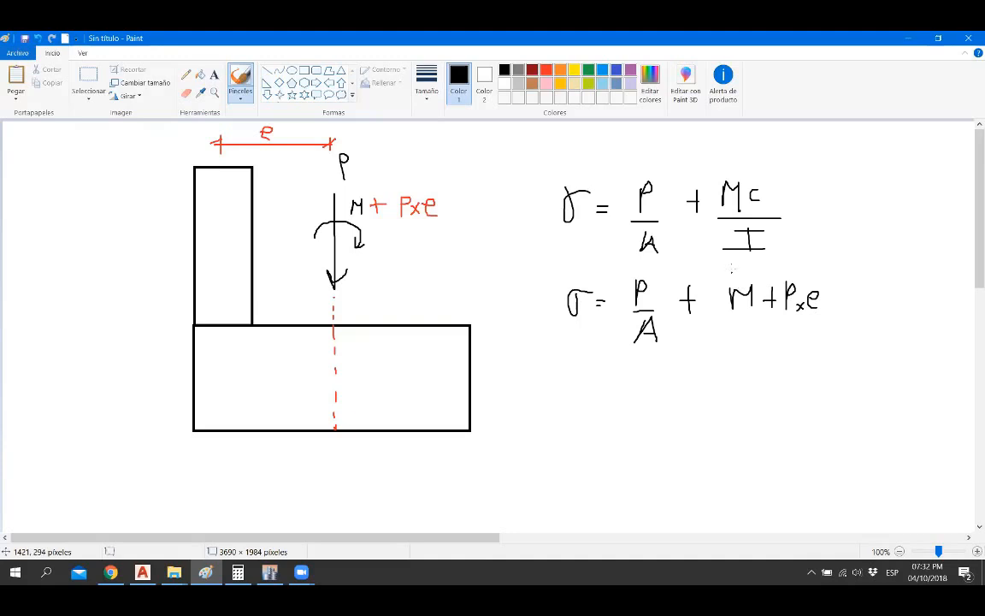
pyautogui.moveTo(724, 271); pyautogui.dragTo(723, 318)
pyautogui.moveTo(823, 272)
pyautogui.mouseDown()
pyautogui.moveTo(830, 322)
pyautogui.moveTo(846, 302)
pyautogui.moveTo(853, 308)
pyautogui.mouseUp()
pyautogui.moveTo(717, 325); pyautogui.dragTo(857, 325)
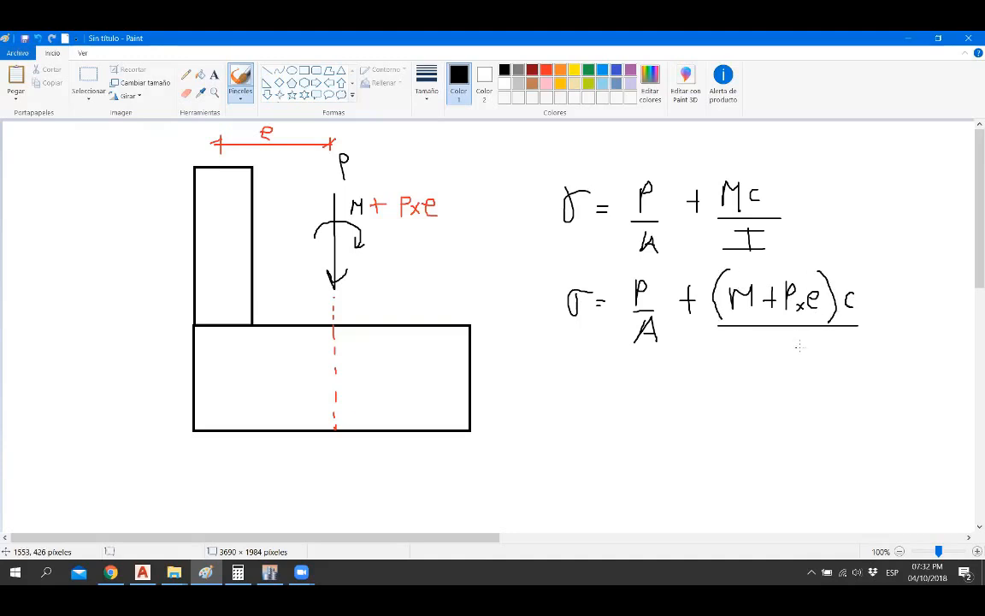
pyautogui.moveTo(785, 339)
pyautogui.mouseDown()
pyautogui.moveTo(817, 339)
pyautogui.moveTo(801, 358)
pyautogui.moveTo(822, 358)
pyautogui.mouseUp()
pyautogui.moveTo(547, 254)
pyautogui.mouseDown()
pyautogui.moveTo(546, 364)
pyautogui.moveTo(654, 258)
pyautogui.moveTo(869, 258)
pyautogui.moveTo(869, 359)
pyautogui.moveTo(546, 374)
pyautogui.mouseUp()
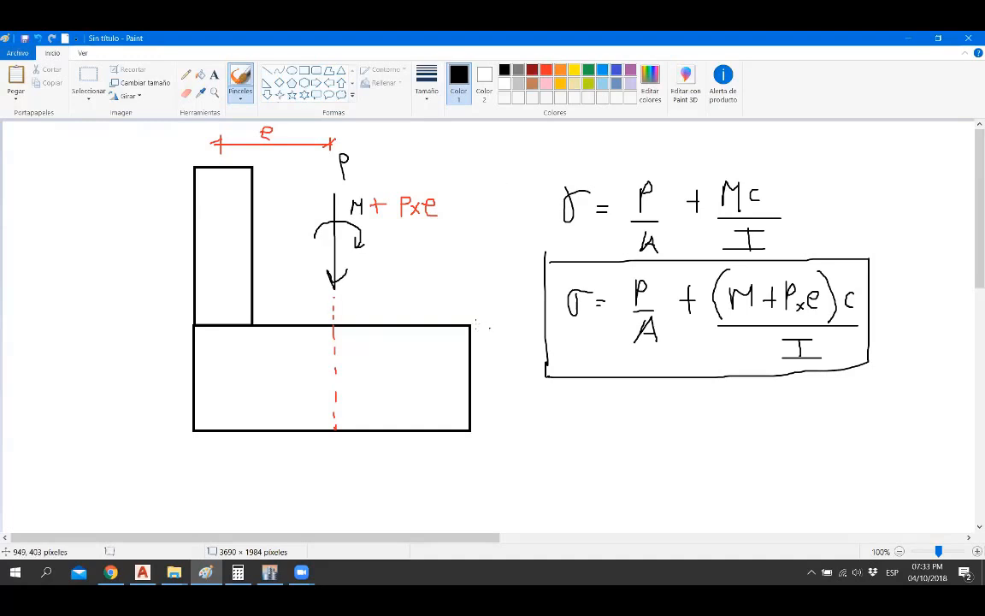
# Step: Sketch successive extensions on the footing's right side and undo them
pyautogui.moveTo(472, 325)
pyautogui.mouseDown()
pyautogui.moveTo(489, 326)
pyautogui.moveTo(486, 410)
pyautogui.moveTo(475, 430)
pyautogui.mouseUp()
pyautogui.moveTo(489, 325)
pyautogui.mouseDown()
pyautogui.moveTo(503, 327)
pyautogui.moveTo(495, 428)
pyautogui.mouseUp()
pyautogui.moveTo(490, 326)
pyautogui.mouseDown()
pyautogui.moveTo(516, 332)
pyautogui.moveTo(516, 402)
pyautogui.moveTo(502, 427)
pyautogui.mouseUp()
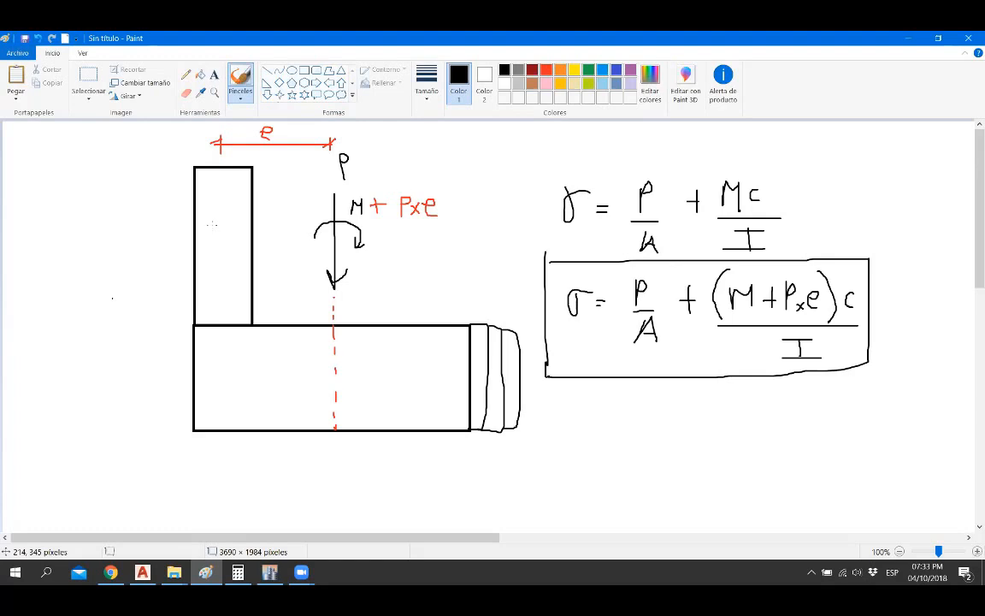
pyautogui.hotkey('ctrl', 'z')
pyautogui.hotkey('ctrl', 'z')
pyautogui.hotkey('ctrl', 'z')
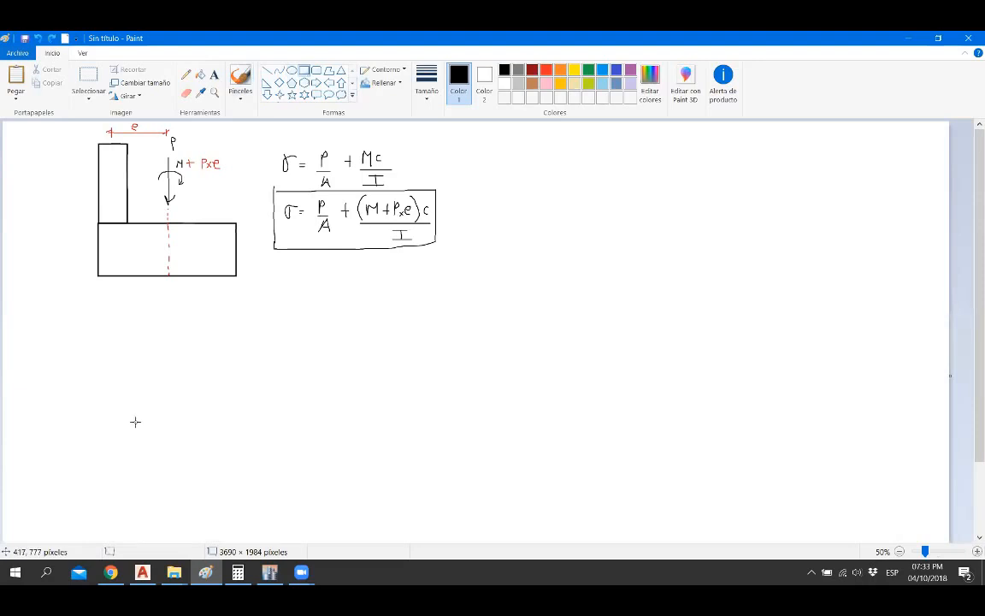
# Step: Draw the edge footing's plan below the elevation as a rectangle about 215 × 749 px with a small column on its left edge
pyautogui.moveTo(114, 379); pyautogui.dragTo(137, 414)
pyautogui.click(130, 320)
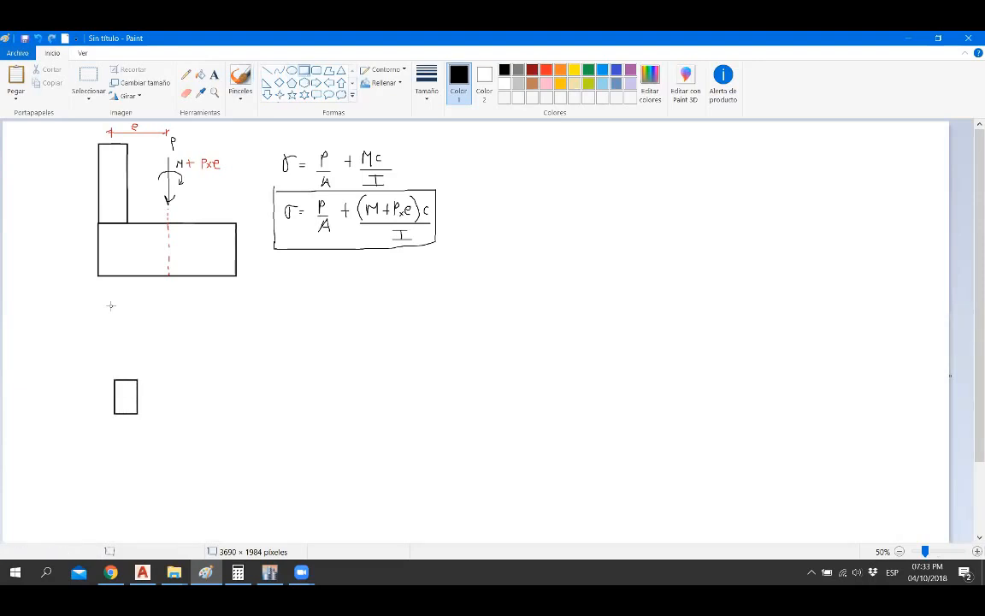
pyautogui.moveTo(114, 302)
pyautogui.mouseDown()
pyautogui.moveTo(161, 419)
pyautogui.moveTo(169, 495)
pyautogui.mouseUp()
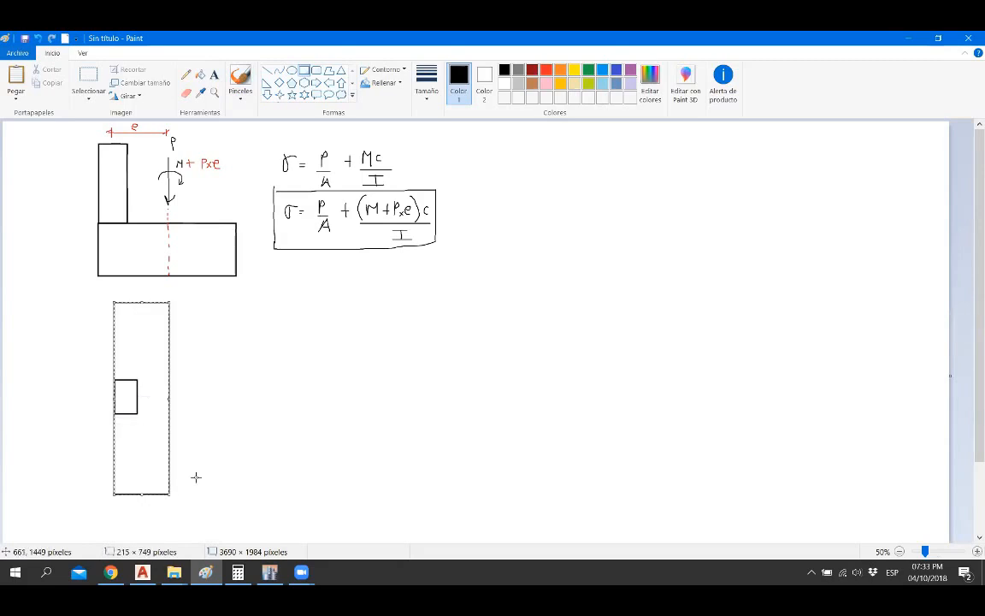
pyautogui.click(425, 418)
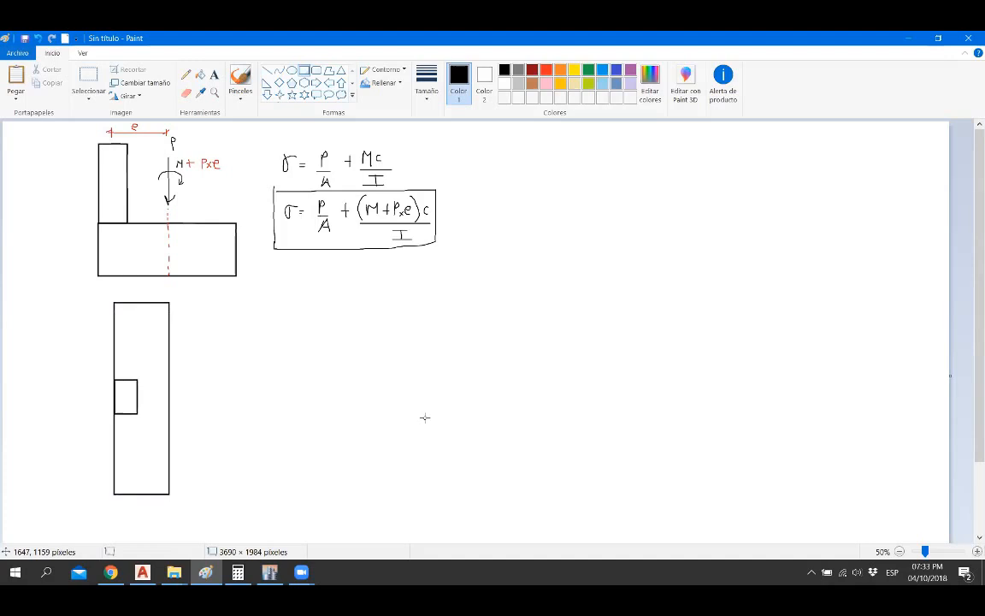
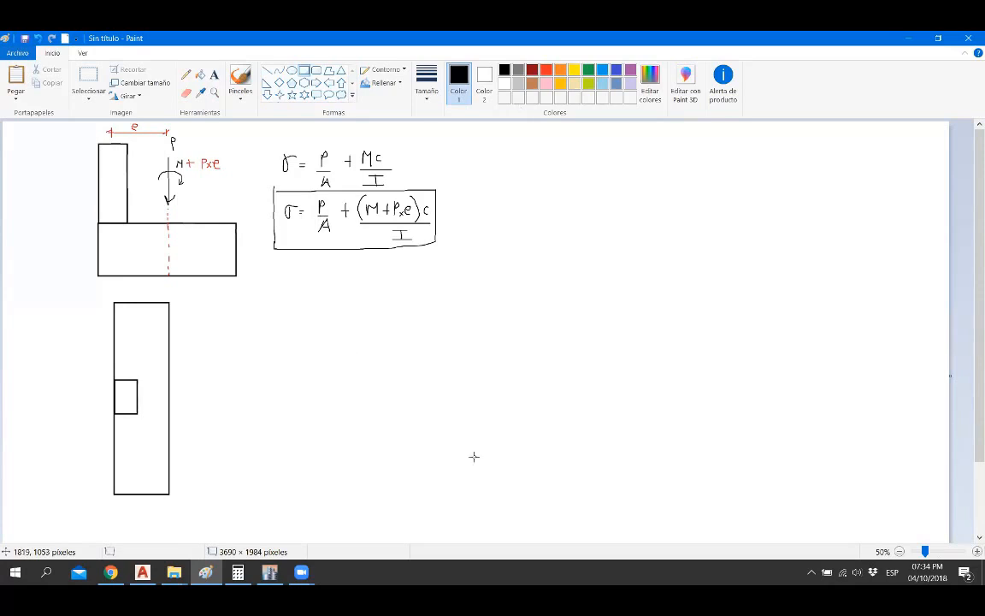
# Step: Draw a nearly square interior footing with a centred column, and link both columns with a red beam about 999 × 133 px
pyautogui.moveTo(349, 344); pyautogui.dragTo(474, 457)
pyautogui.moveTo(395, 382); pyautogui.dragTo(430, 420)
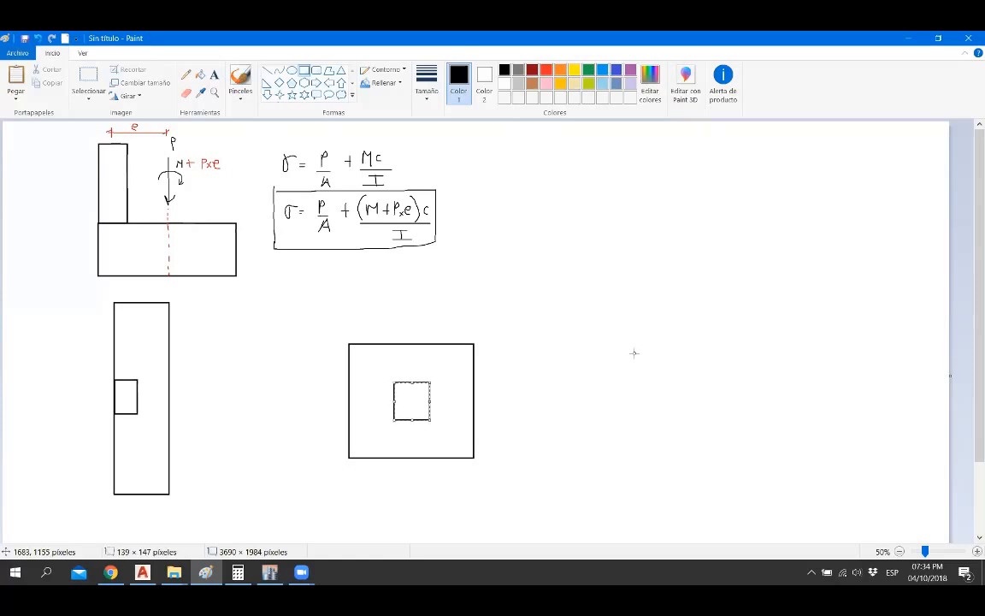
pyautogui.click(546, 70)
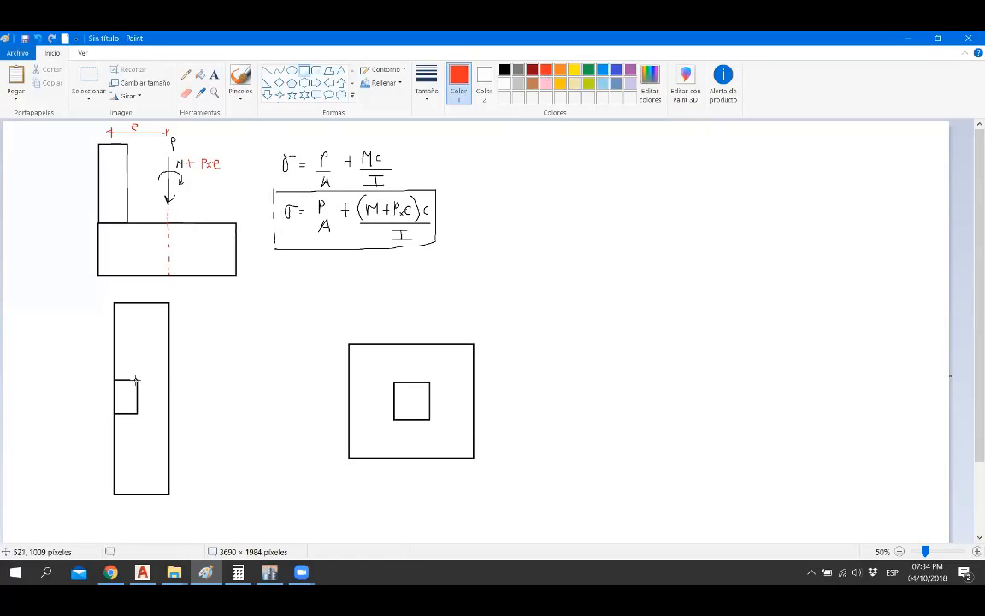
pyautogui.moveTo(136, 380); pyautogui.dragTo(394, 414)
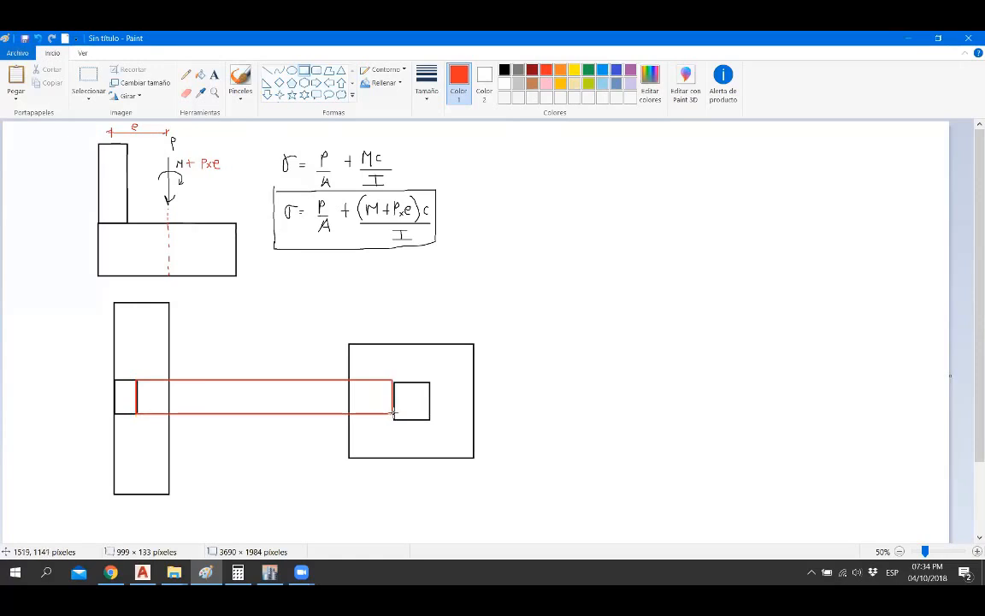
pyautogui.click(723, 386)
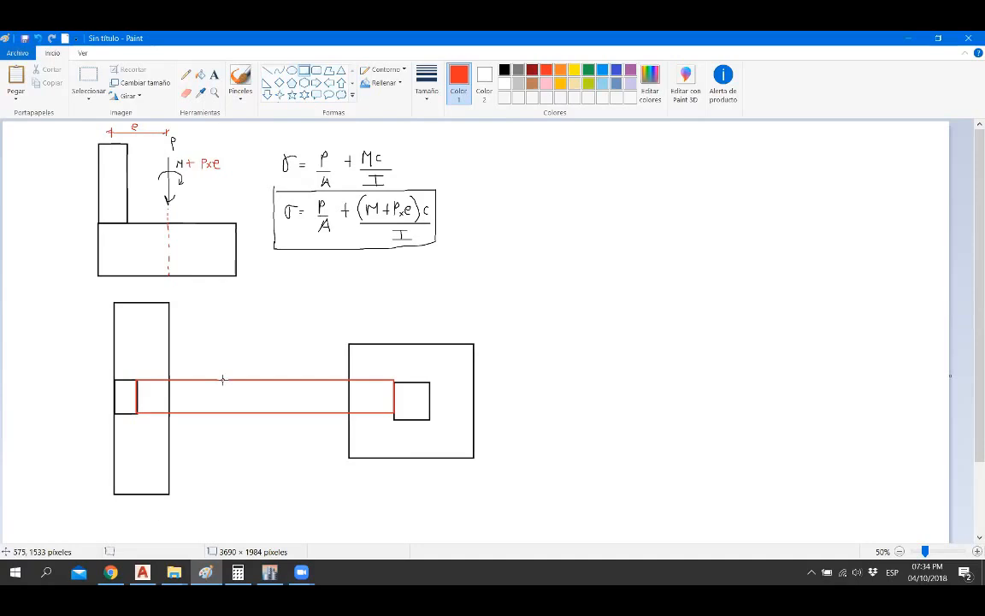
# Step: Label in red both sides of the interior footing B, and the edge footing's short side A and long side 2,5A
pyautogui.click(240, 79)
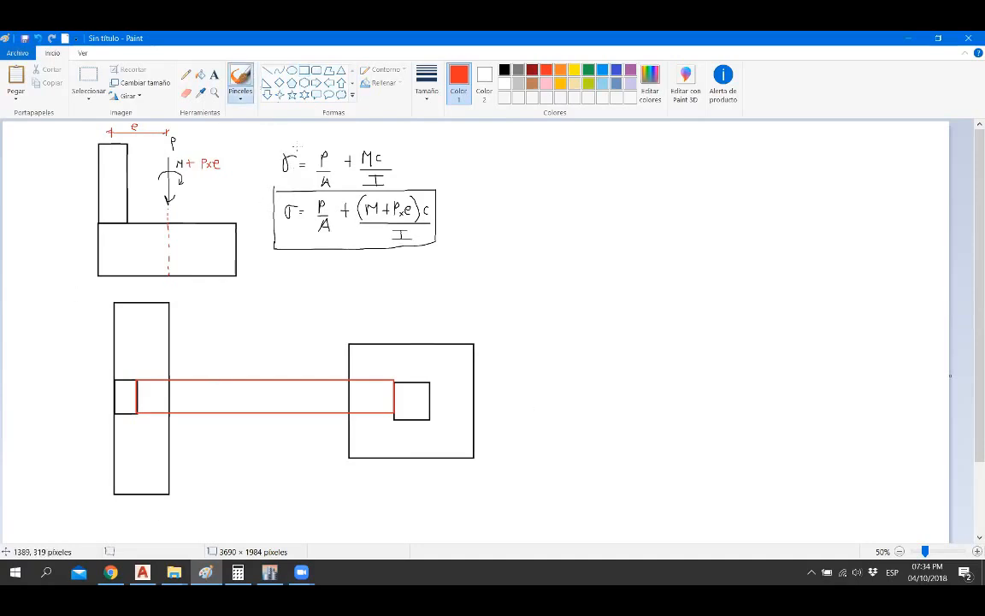
pyautogui.moveTo(494, 389); pyautogui.dragTo(495, 410)
pyautogui.moveTo(396, 470); pyautogui.dragTo(396, 493)
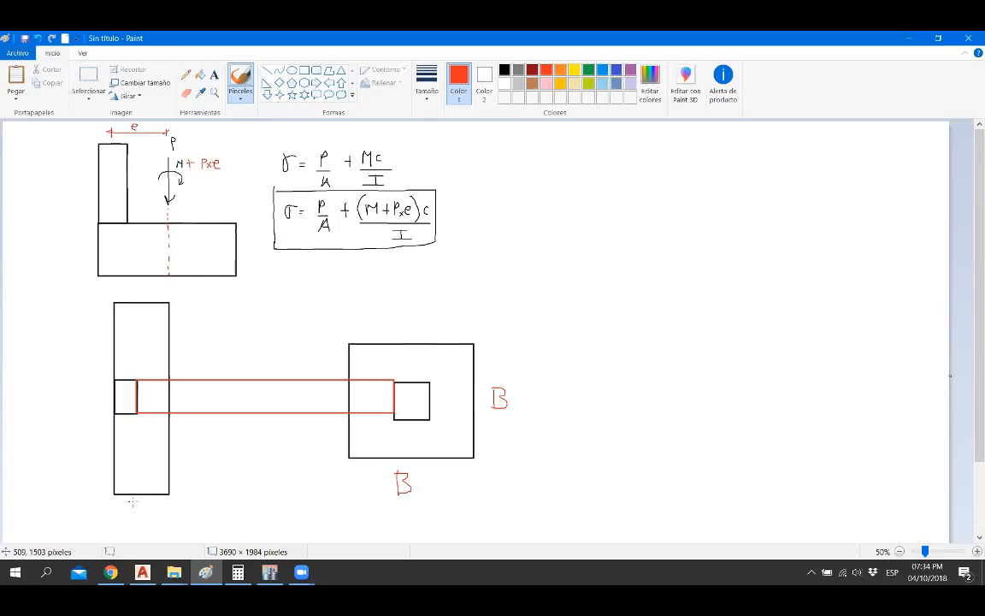
pyautogui.moveTo(136, 505)
pyautogui.mouseDown()
pyautogui.moveTo(124, 525)
pyautogui.moveTo(147, 524)
pyautogui.moveTo(144, 515)
pyautogui.mouseUp()
pyautogui.moveTo(16, 394); pyautogui.dragTo(35, 410)
pyautogui.moveTo(39, 393)
pyautogui.mouseDown()
pyautogui.moveTo(54, 416)
pyautogui.moveTo(71, 408)
pyautogui.mouseUp()
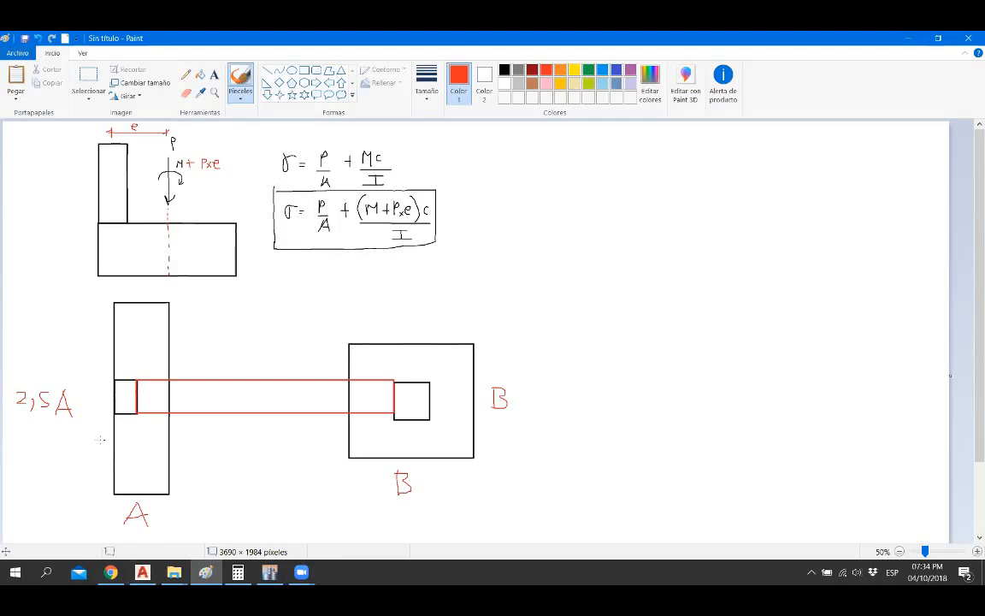
pyautogui.scroll(-3, 155, 301)
pyautogui.scroll(3, 156, 301)
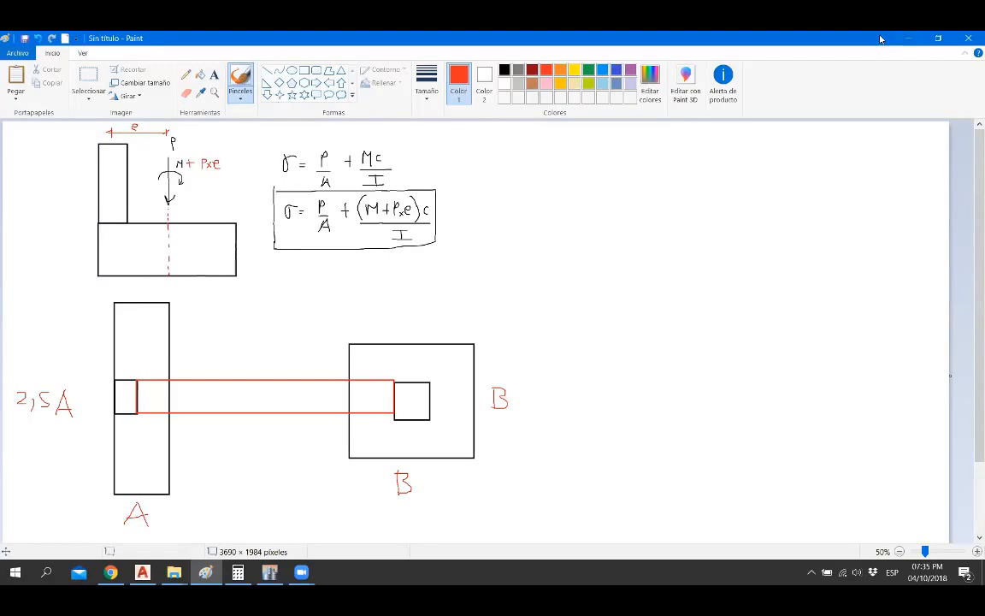
# Step: Switch to ETABS and examine the structural walls' Moment 3-3 diagrams for SDINX in elevation 6
pyautogui.click(908, 37)
pyautogui.click(269, 572)
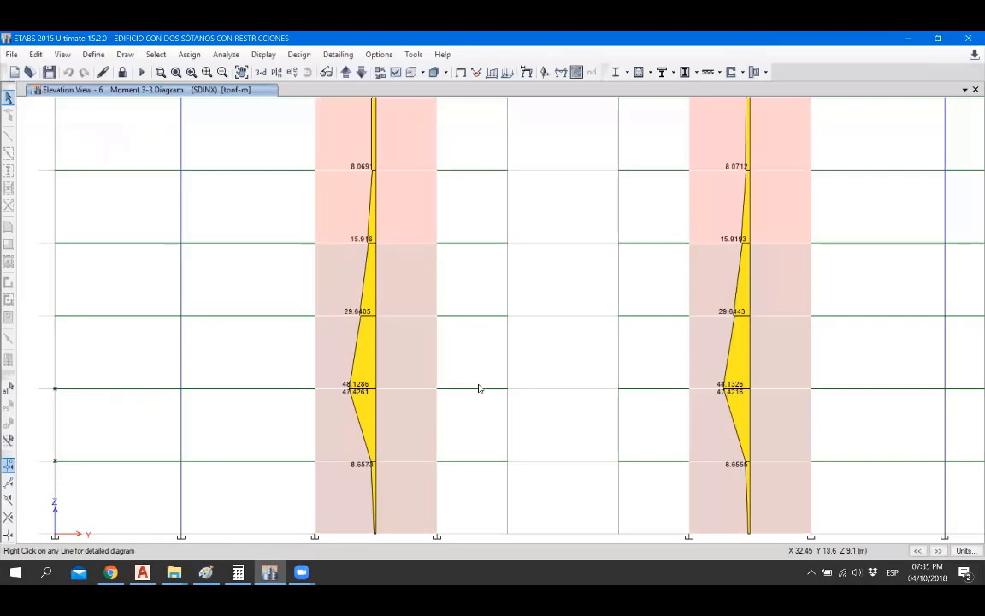
pyautogui.scroll(-3, 479, 388)
pyautogui.scroll(3, 480, 392)
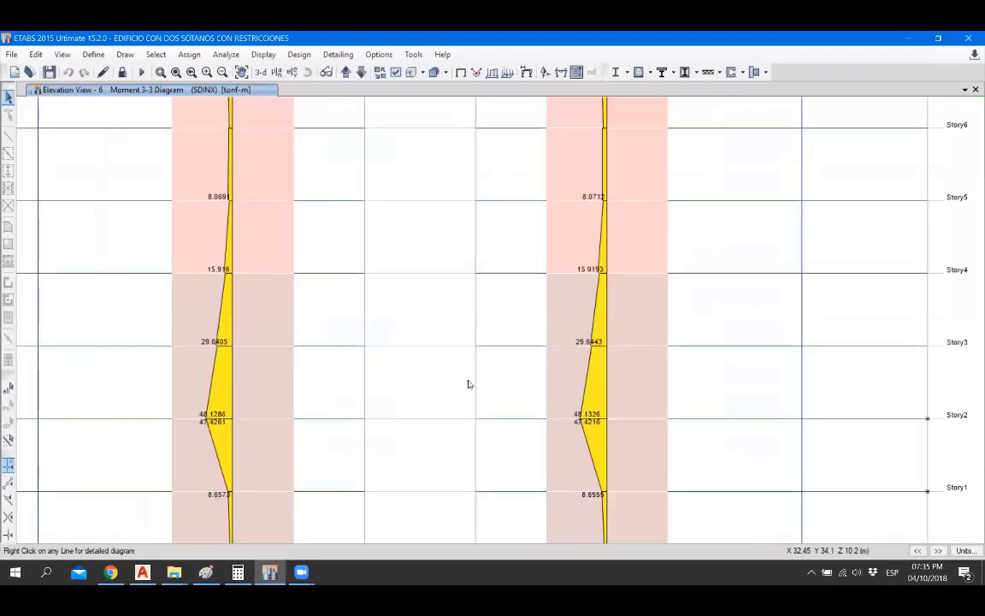
pyautogui.scroll(-3, 470, 368)
pyautogui.scroll(3, 469, 357)
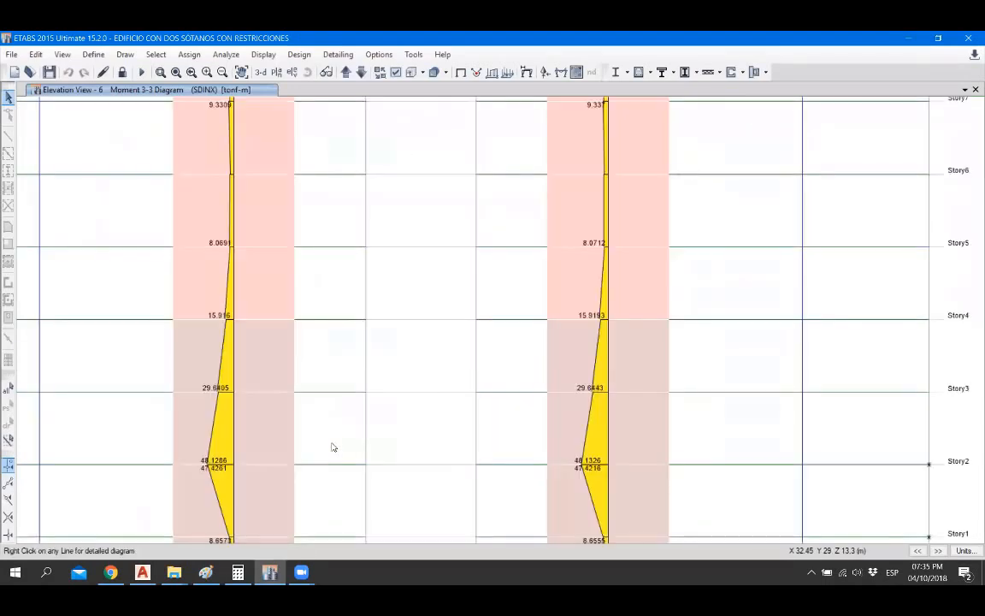
pyautogui.scroll(-3, 334, 447)
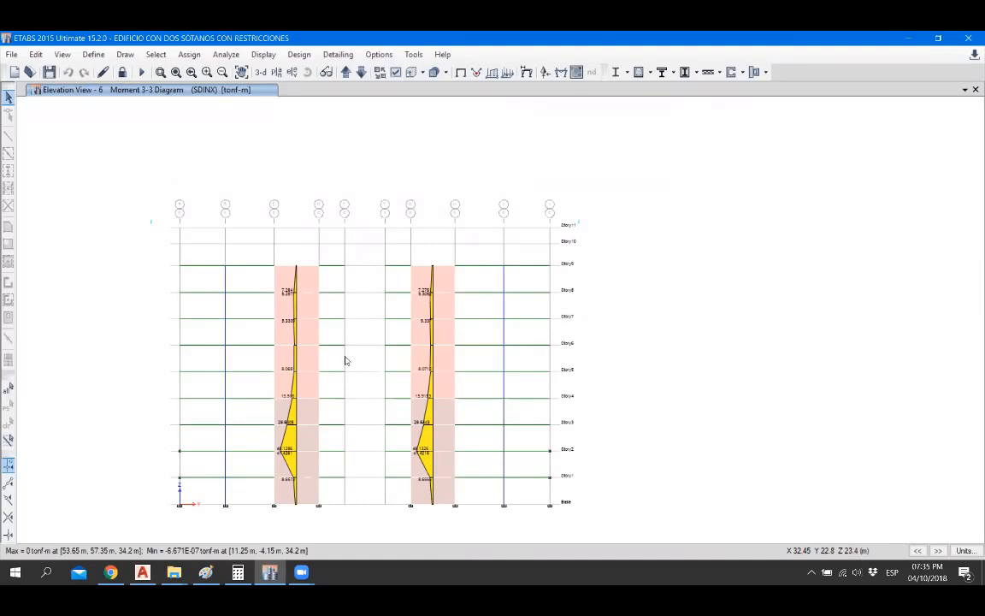
pyautogui.moveTo(345, 357); pyautogui.dragTo(377, 344, button='middle')
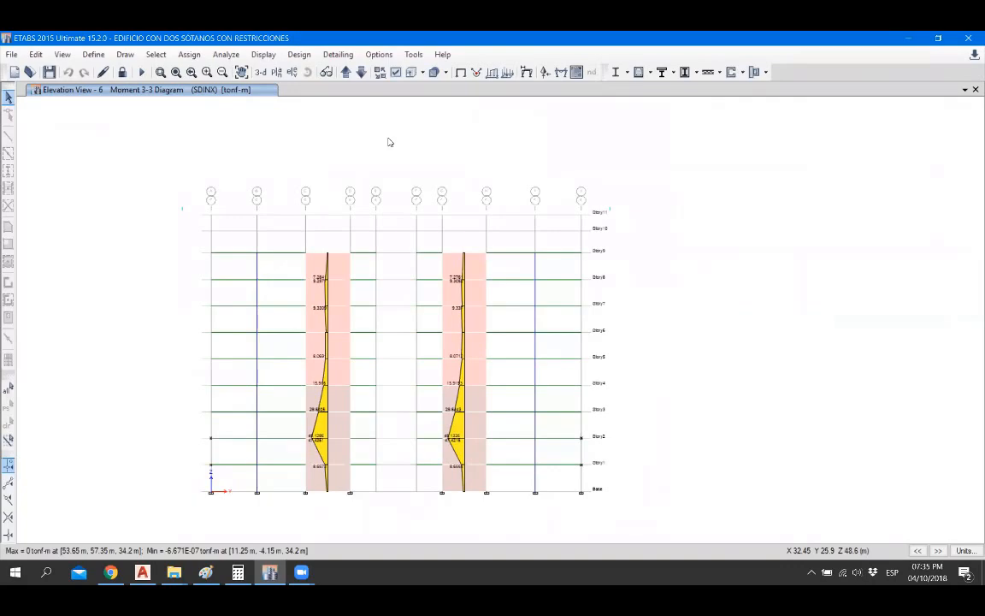
pyautogui.click(908, 38)
pyautogui.rightClick(464, 189)
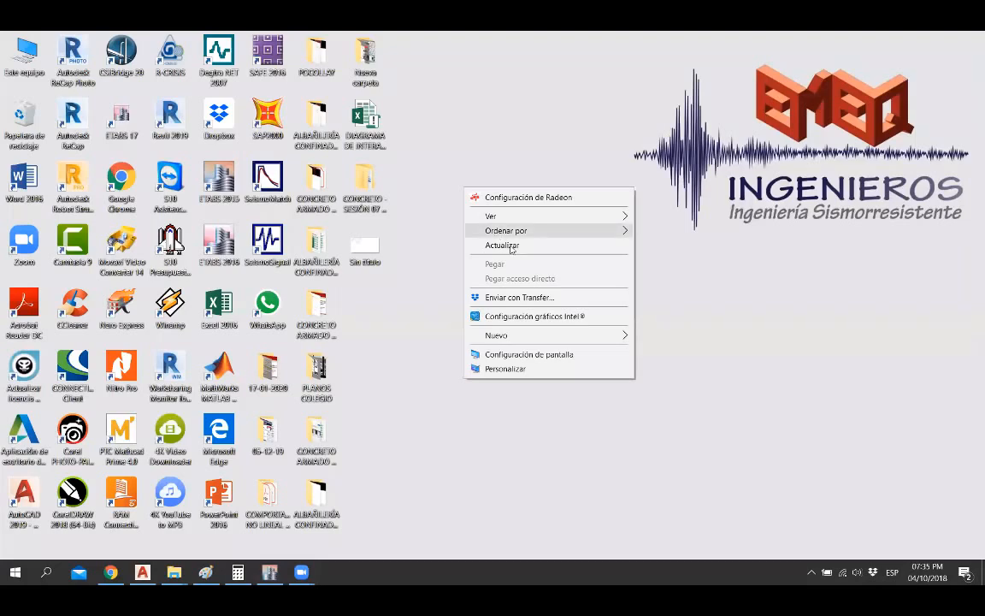
pyautogui.click(515, 246)
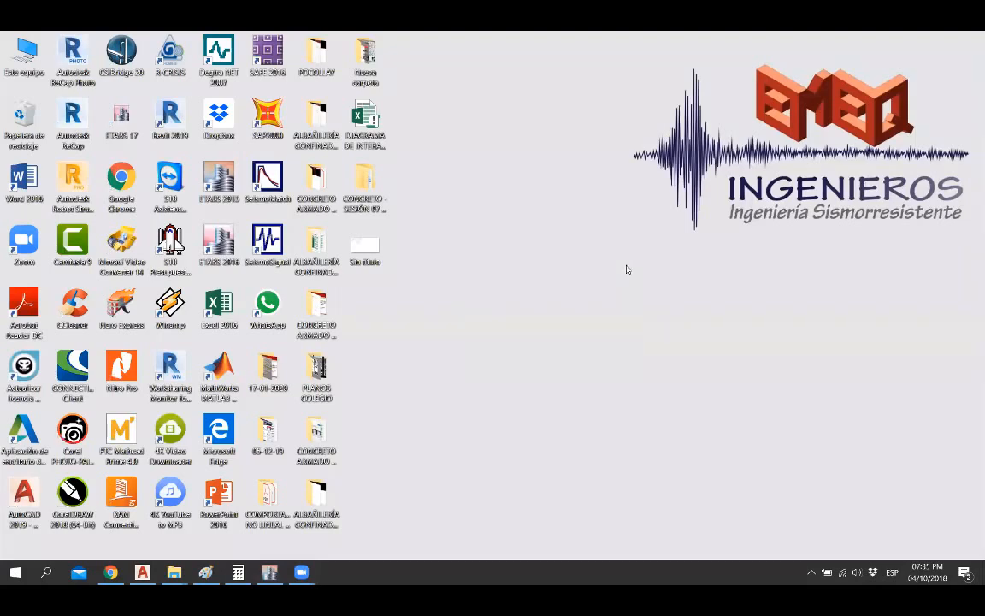
pyautogui.rightClick(628, 267)
pyautogui.click(698, 323)
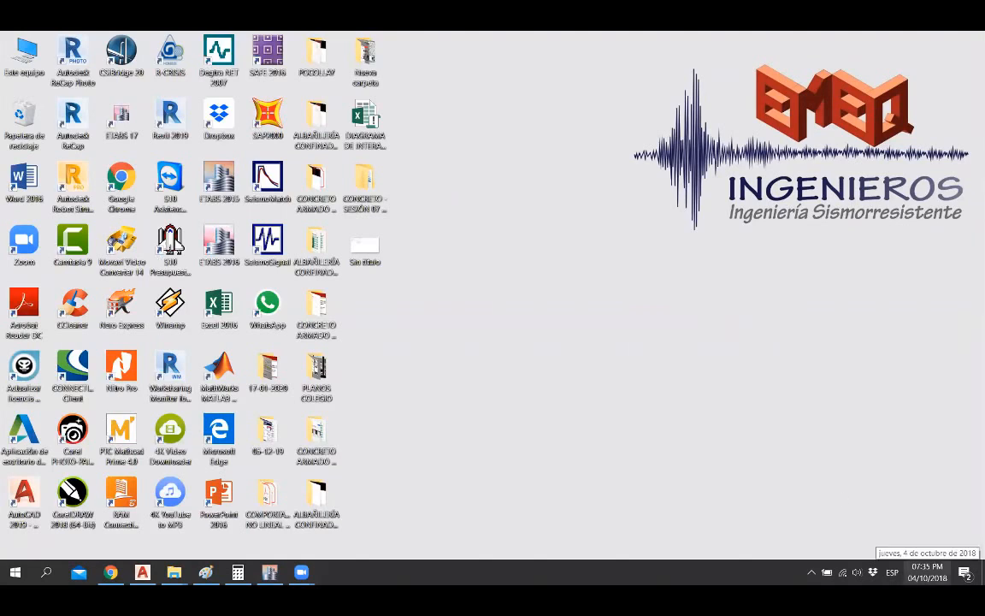
pyautogui.rightClick(443, 209)
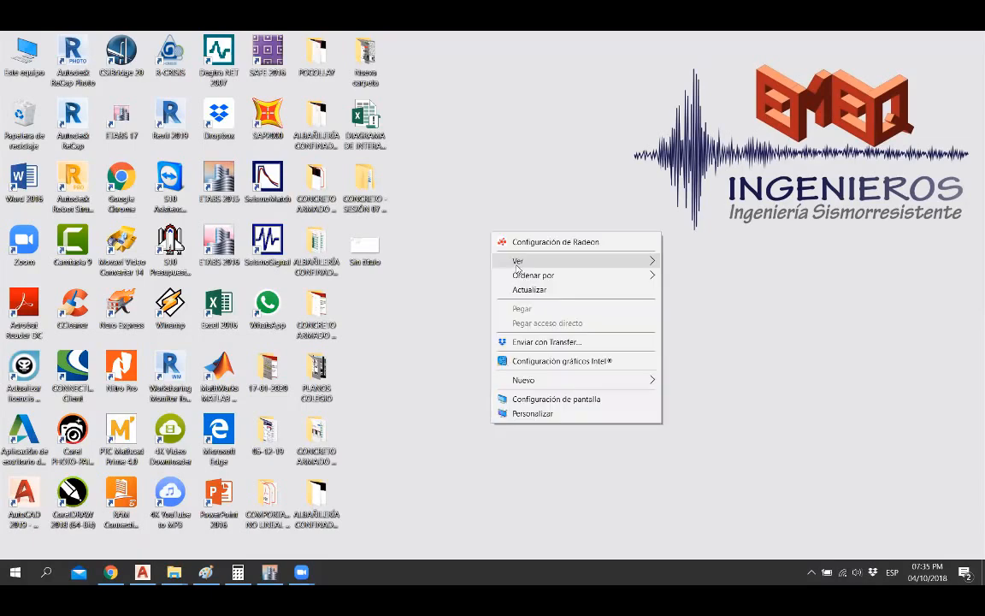
pyautogui.click(532, 290)
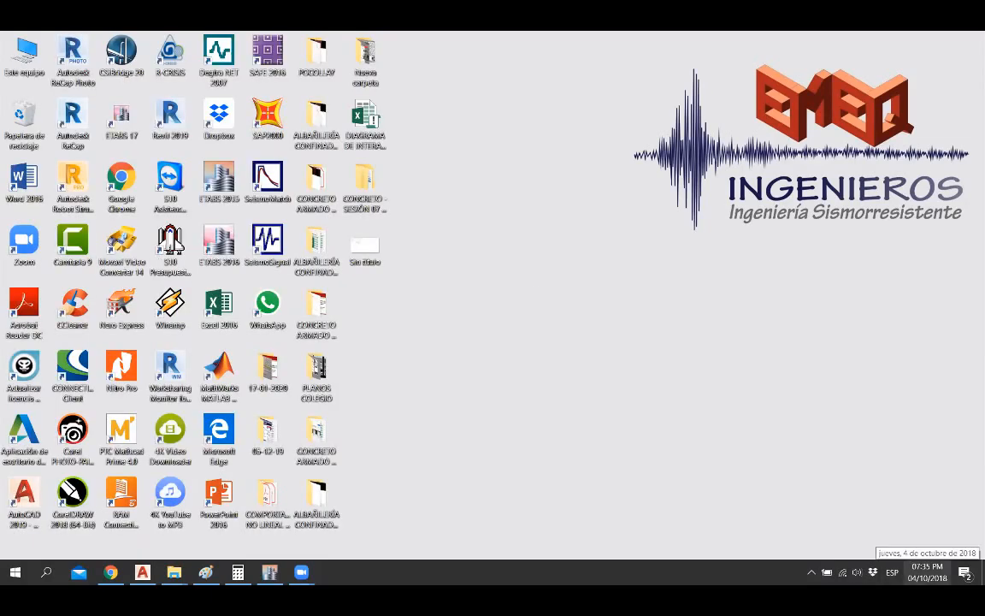
# Step: Open the Windows date and time settings and turn off automatic time adjustment
pyautogui.click(928, 571)
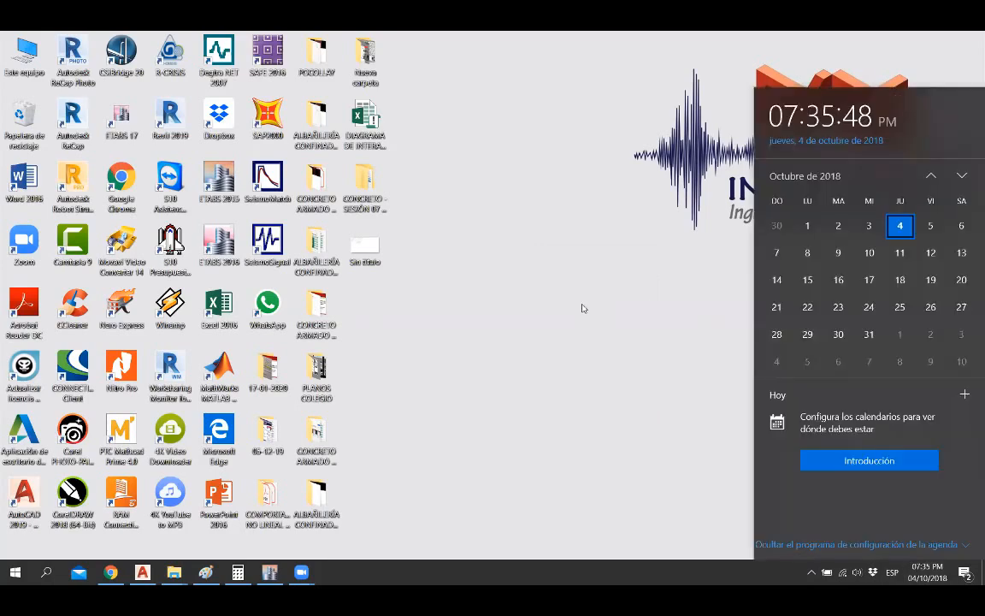
pyautogui.click(943, 567)
pyautogui.rightClick(944, 567)
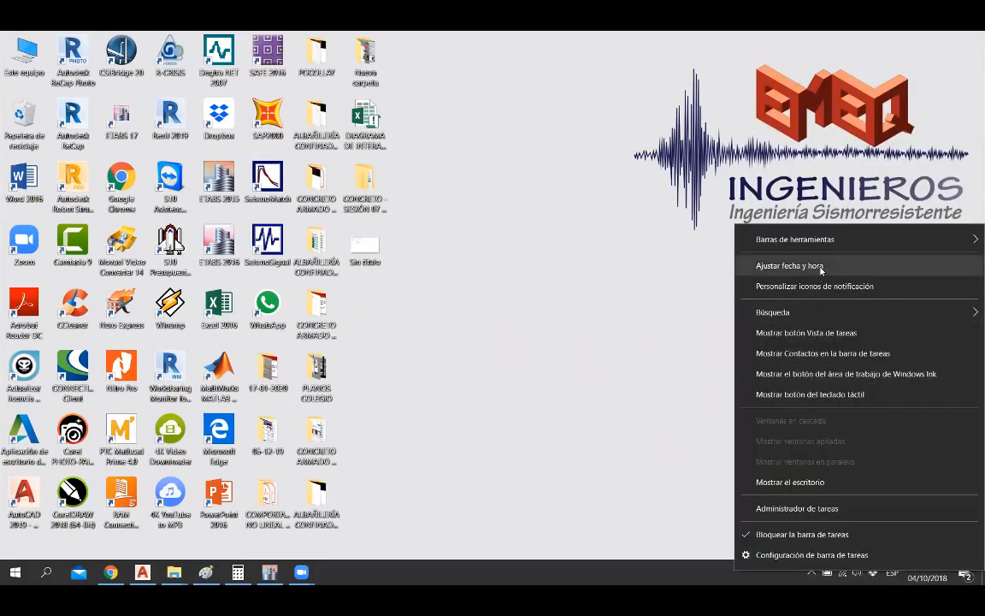
pyautogui.click(821, 269)
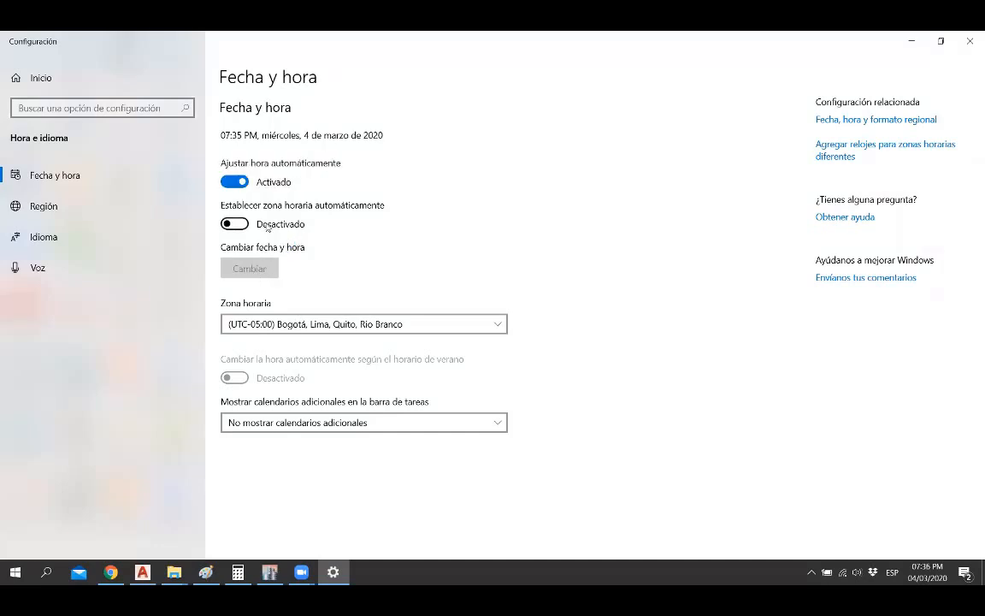
pyautogui.click(233, 183)
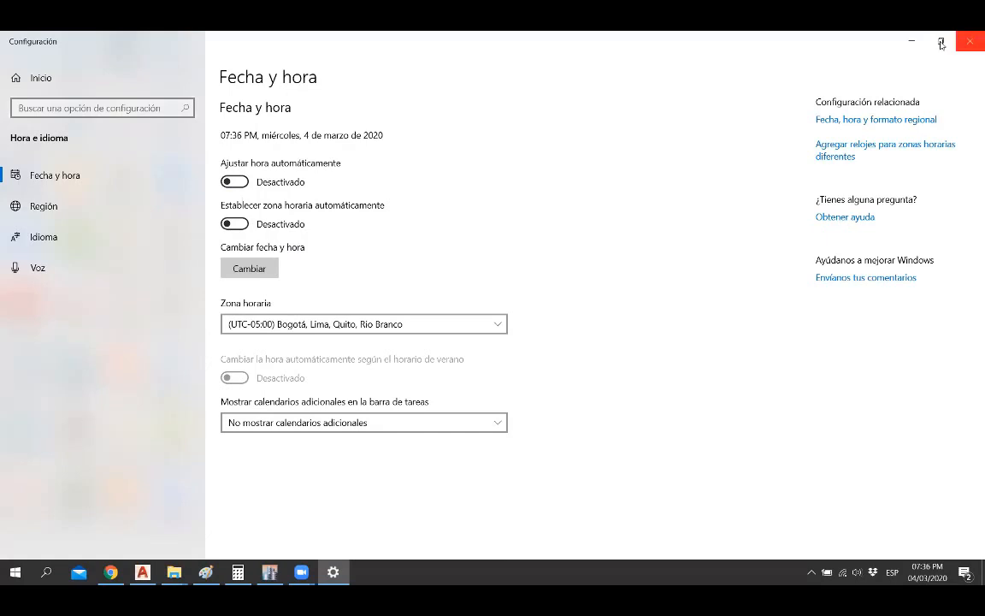
# Step: Set the system date's year to 2018 and its month to octubre, apply the change and minimize the settings
pyautogui.click(249, 268)
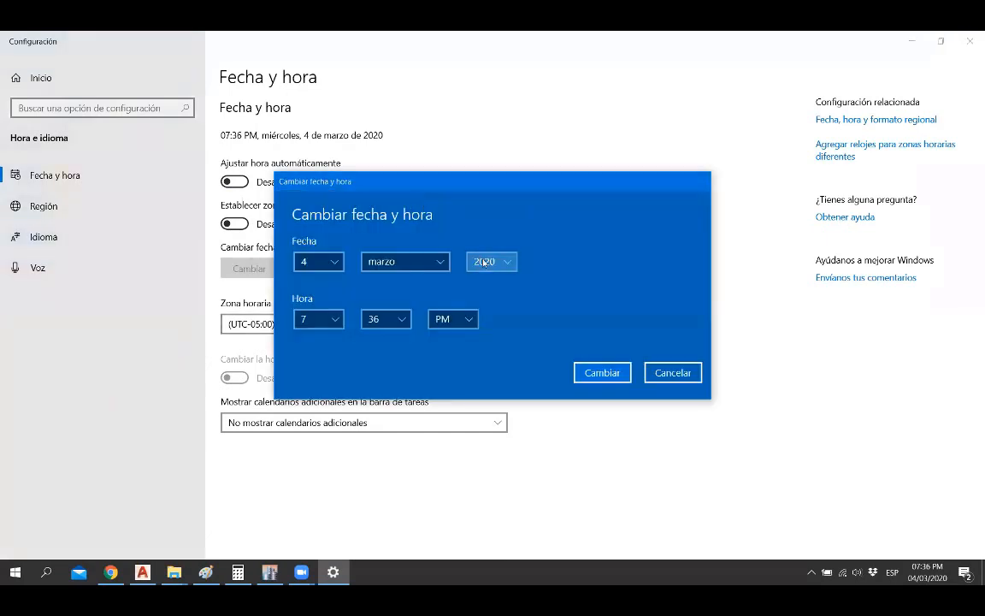
pyautogui.click(493, 261)
pyautogui.scroll(-2, 494, 325)
pyautogui.scroll(-2, 496, 332)
pyautogui.scroll(5, 503, 324)
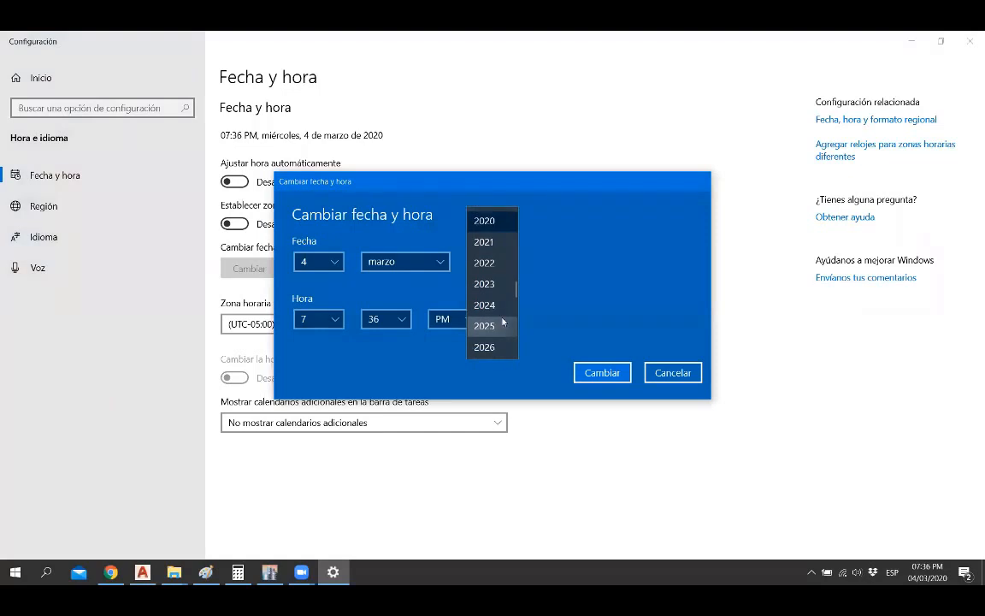
pyautogui.click(493, 272)
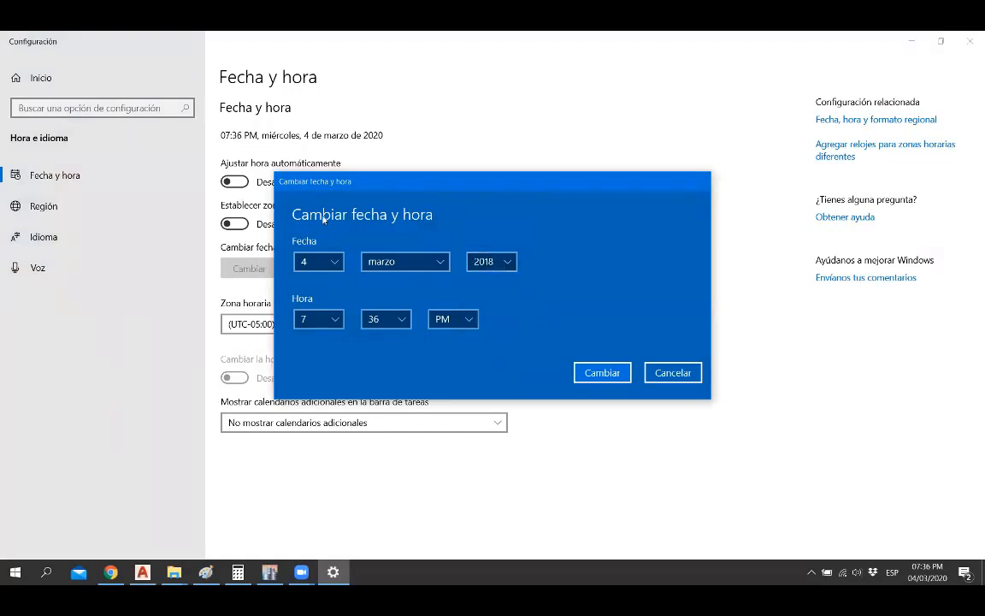
pyautogui.click(432, 262)
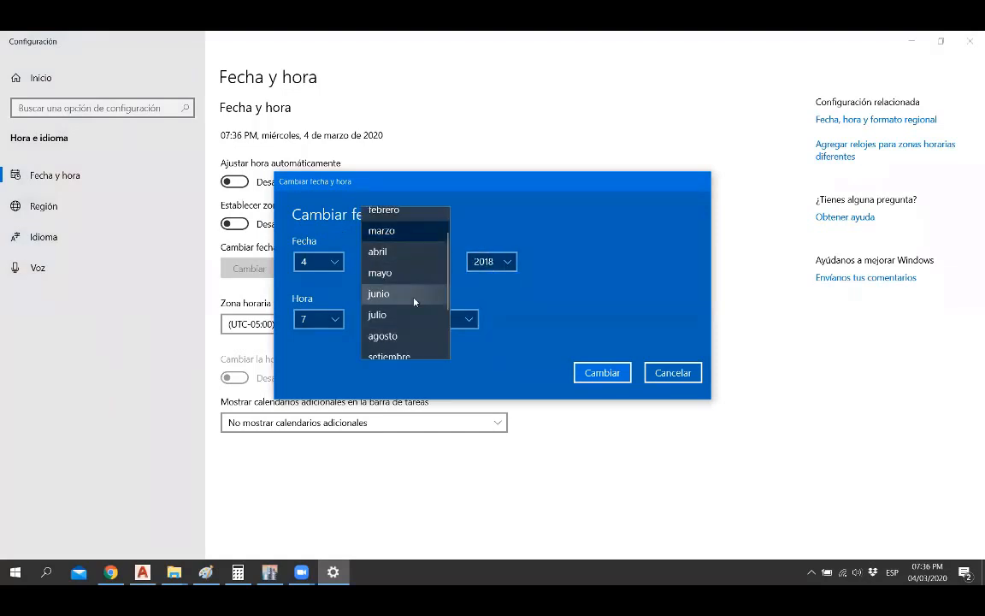
pyautogui.scroll(-2, 416, 300)
pyautogui.click(413, 315)
pyautogui.click(602, 373)
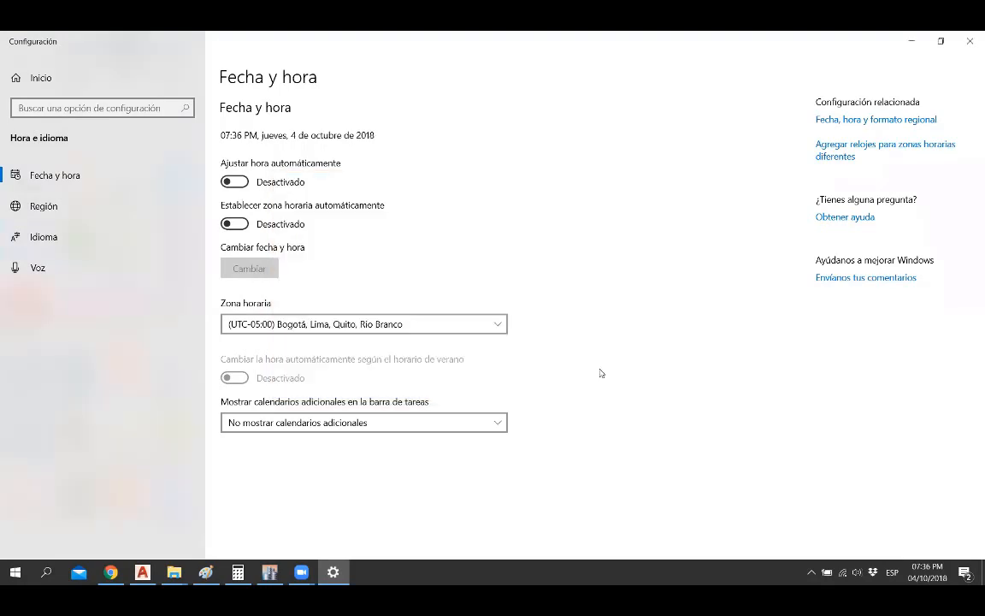
pyautogui.click(910, 40)
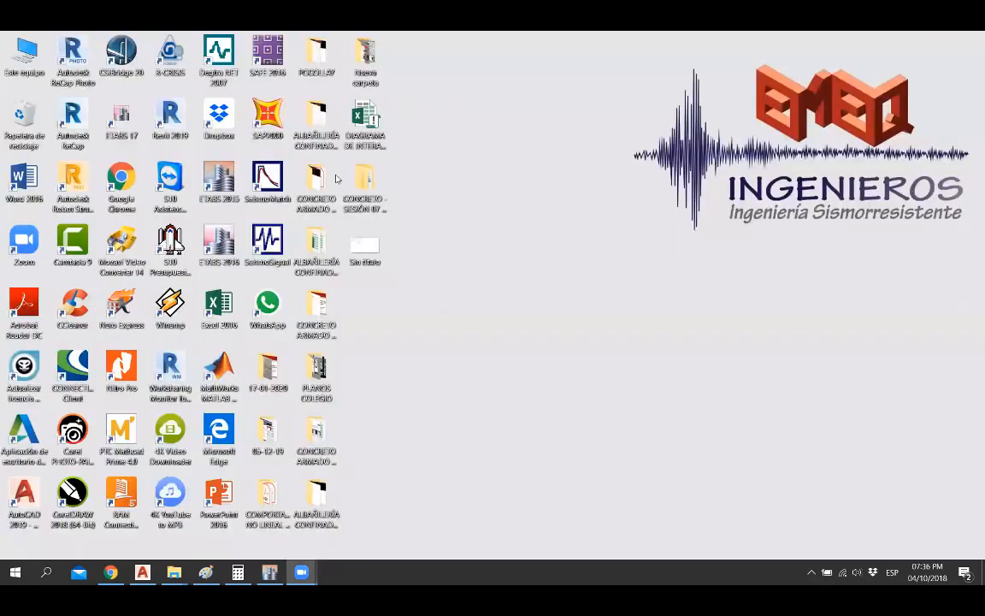
# Step: Launch SAFE 2016 and open the model file CIMENTACIÓN DISCRITIZADA.FDB
pyautogui.doubleClick(268, 53)
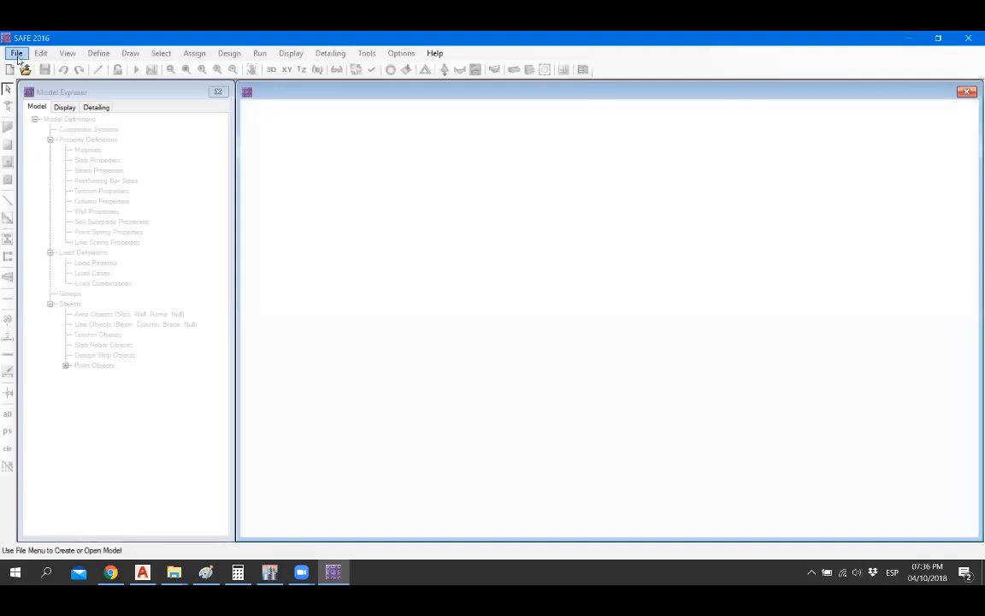
pyautogui.click(16, 54)
pyautogui.click(51, 102)
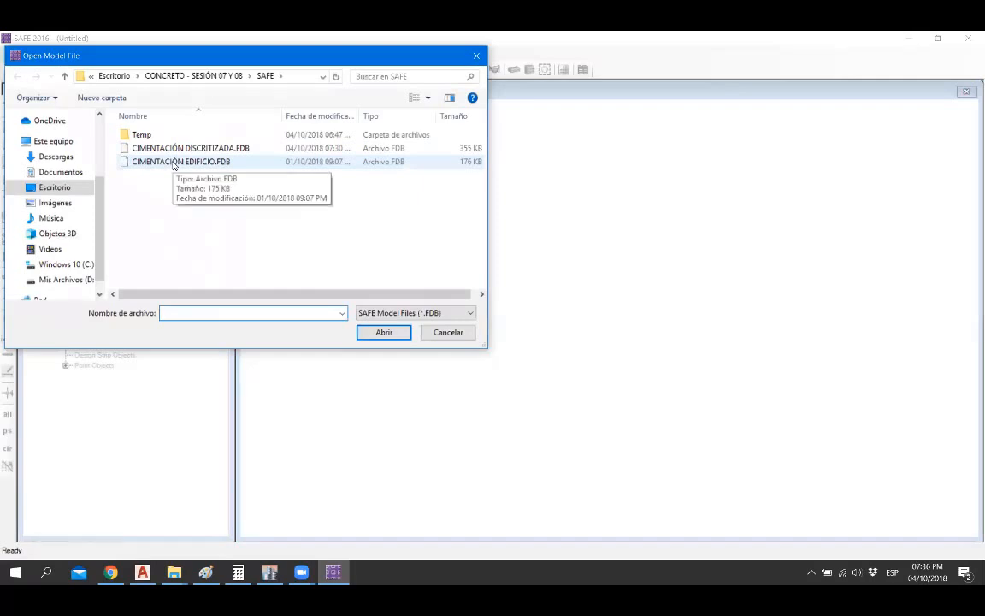
pyautogui.doubleClick(196, 148)
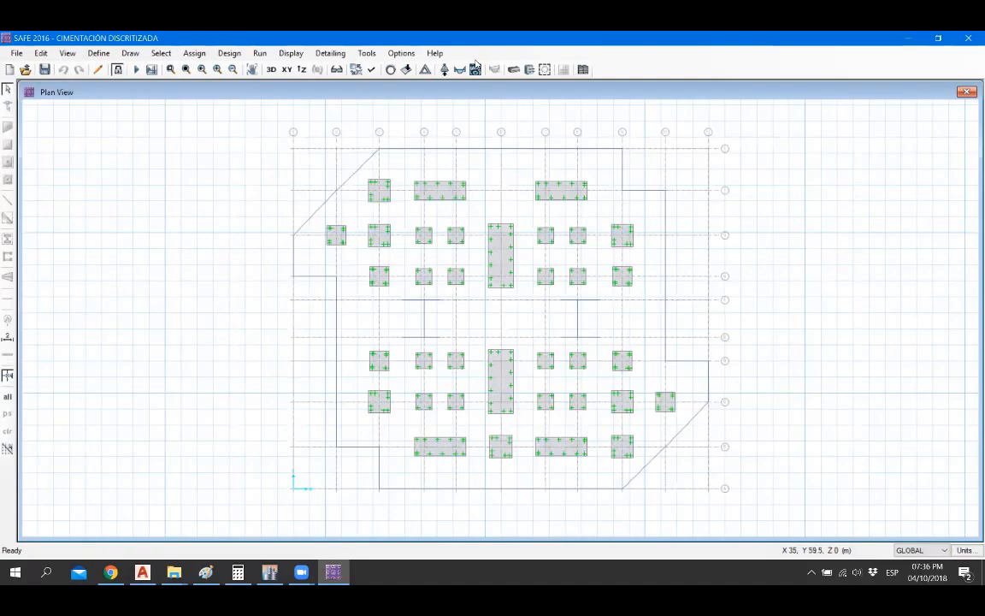
# Step: Measure the length and width of the upper central combined footing in plan with parallel dimension lines
pyautogui.scroll(2, 527, 253)
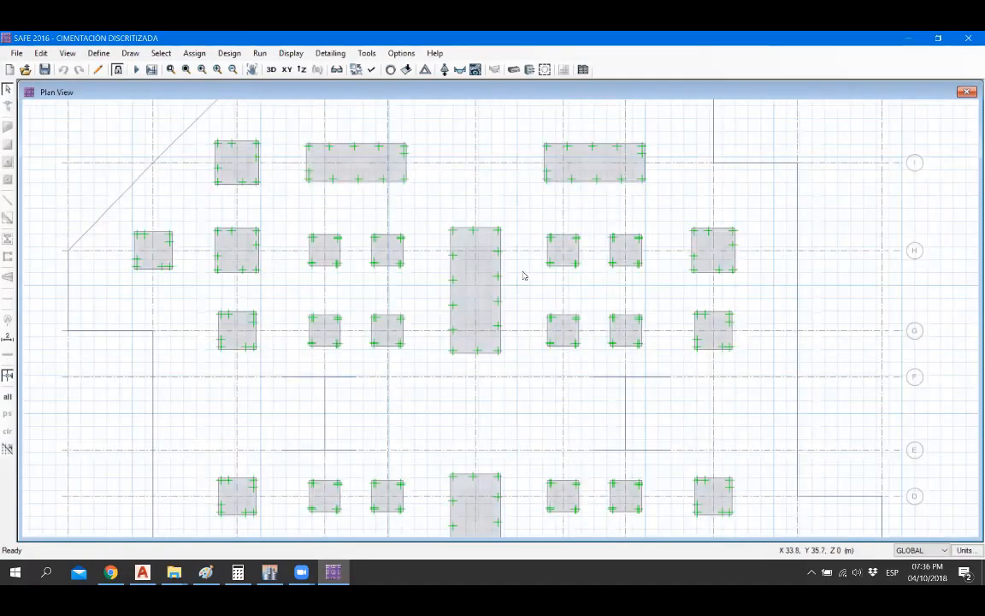
pyautogui.scroll(2, 524, 274)
pyautogui.moveTo(541, 200); pyautogui.dragTo(490, 221, button='middle')
pyautogui.scroll(1, 428, 242)
pyautogui.scroll(-1, 429, 242)
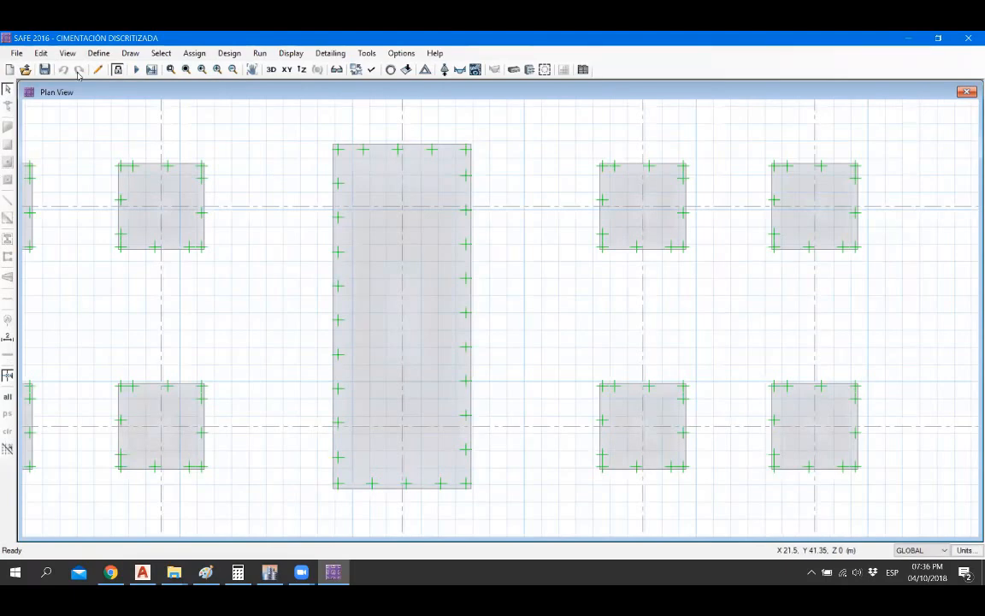
pyautogui.click(9, 308)
pyautogui.click(470, 145)
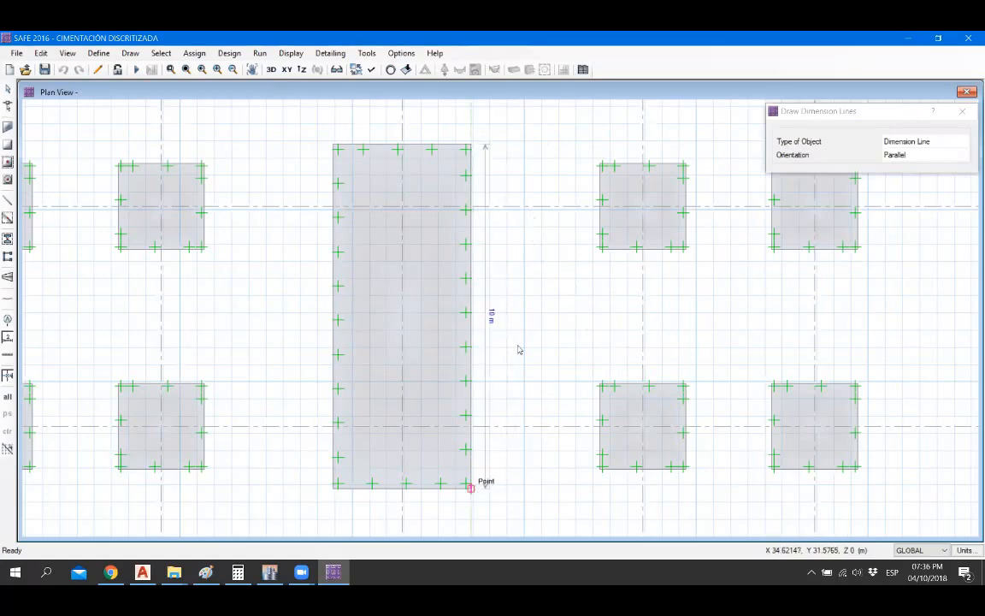
pyautogui.press('Escape')
pyautogui.click(334, 489)
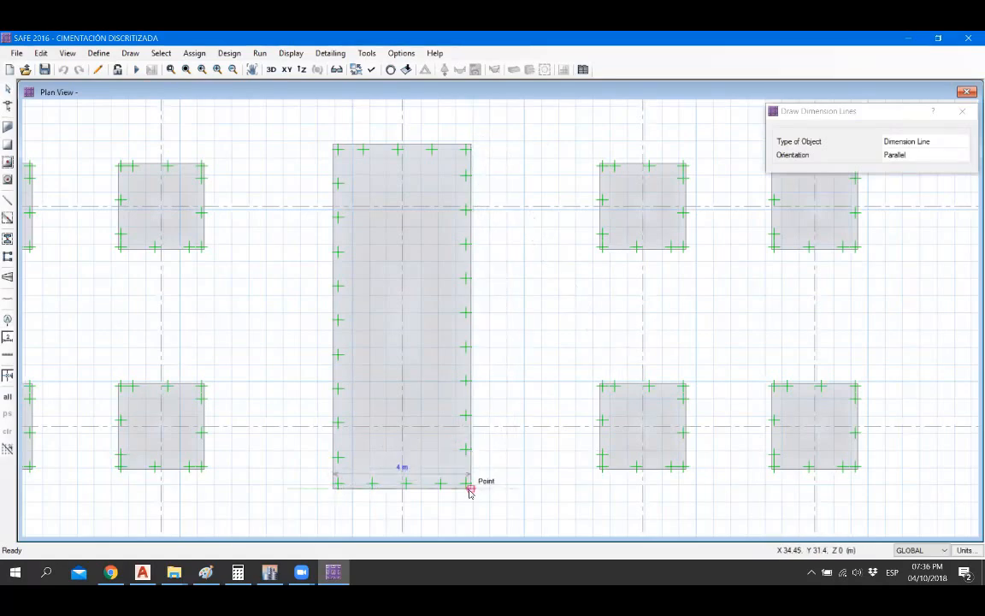
pyautogui.press('Escape')
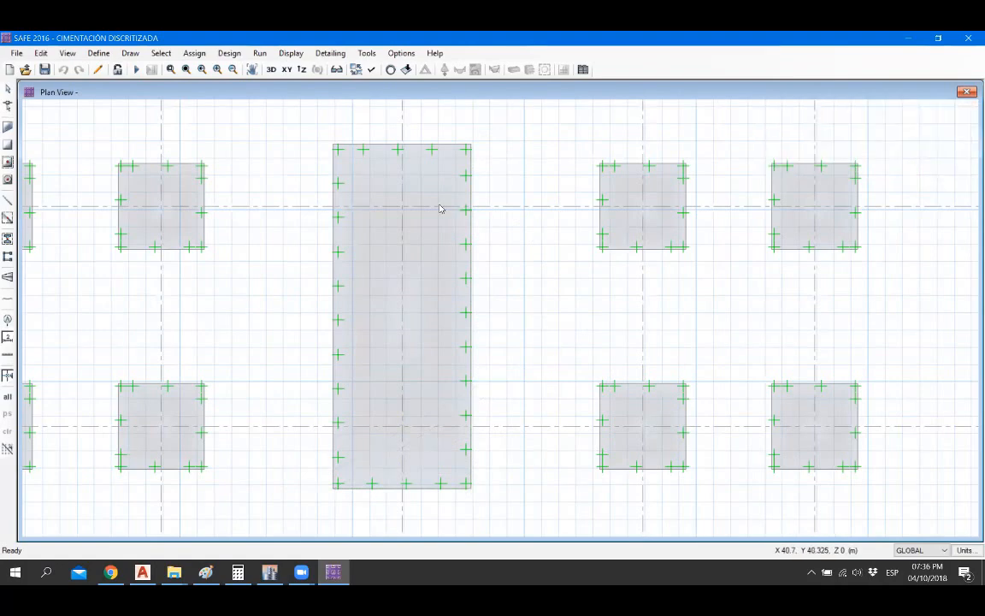
# Step: Run the analysis of the whole foundation model
pyautogui.scroll(-3, 440, 208)
pyautogui.scroll(-2, 453, 216)
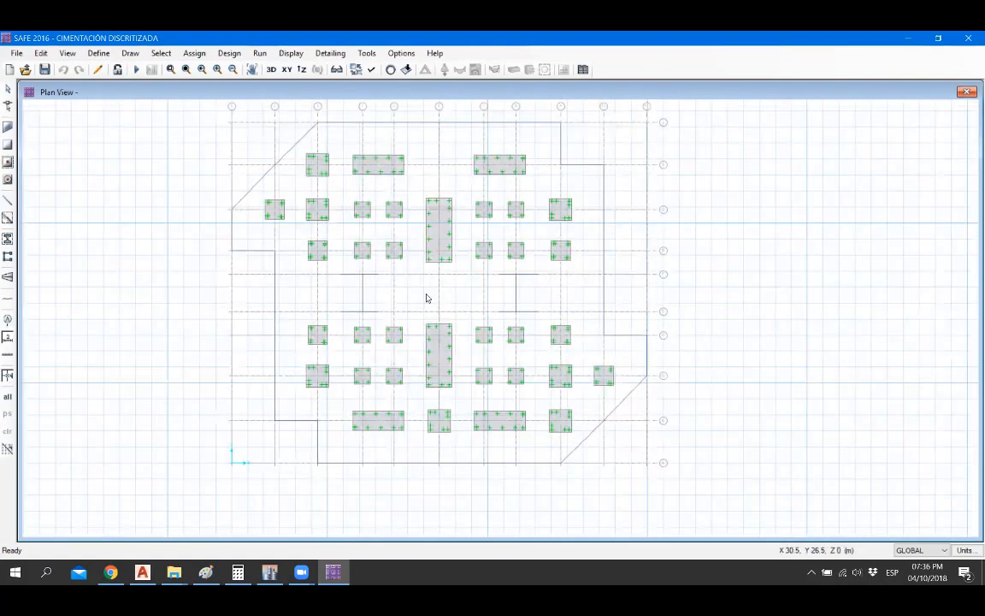
pyautogui.click(136, 69)
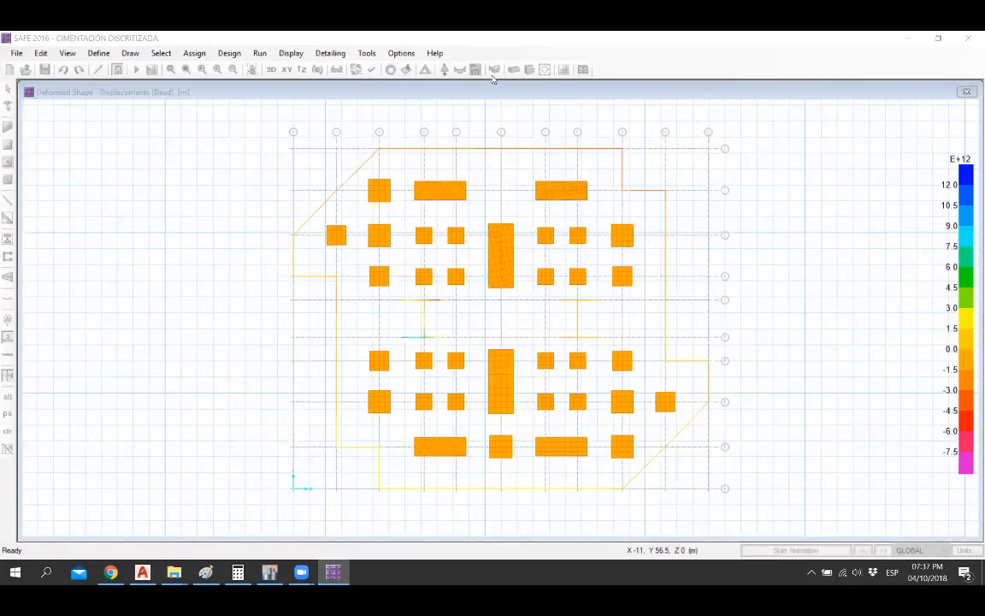
# Step: Display soil pressure contours on the undeformed shape for load combination PRESIÓN 01 and inspect the central combined footings
pyautogui.click(459, 71)
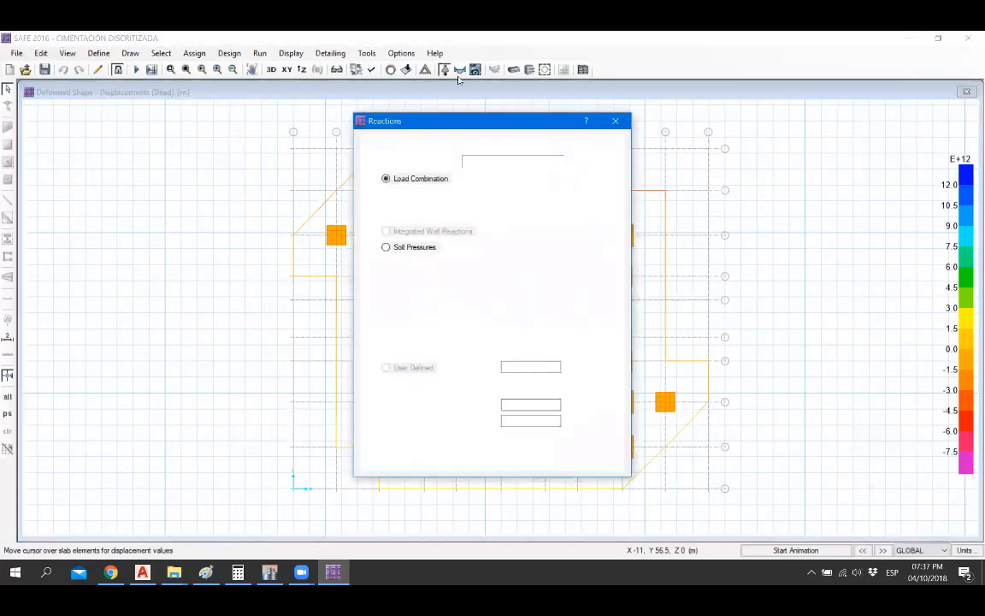
pyautogui.click(408, 248)
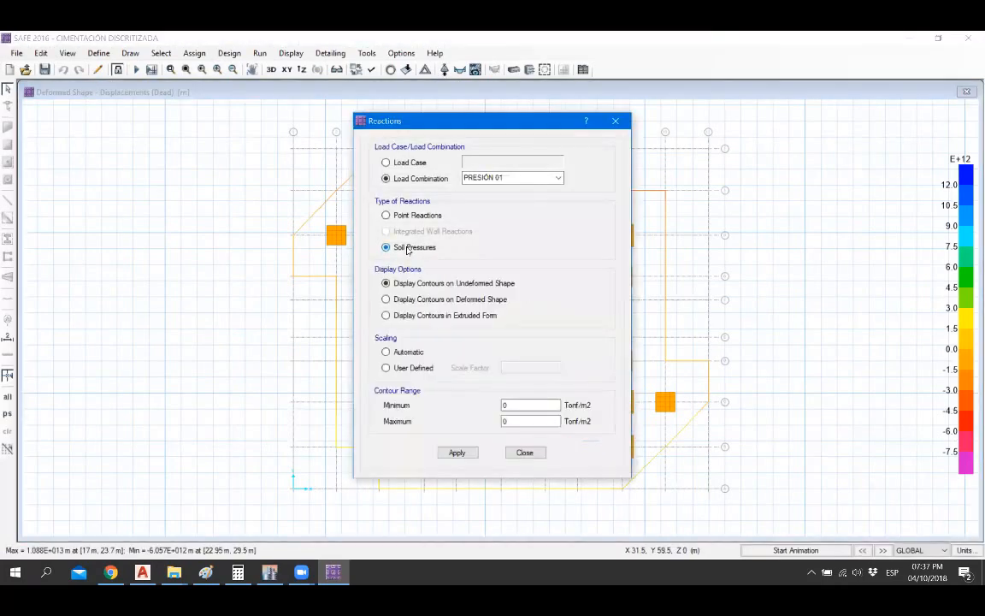
pyautogui.click(456, 452)
pyautogui.click(525, 453)
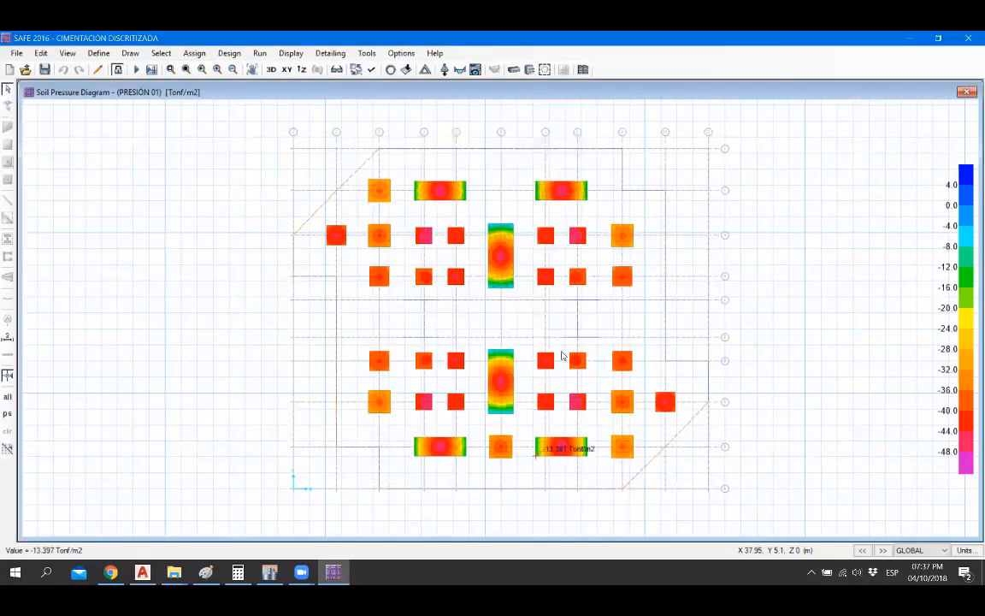
pyautogui.scroll(3, 506, 332)
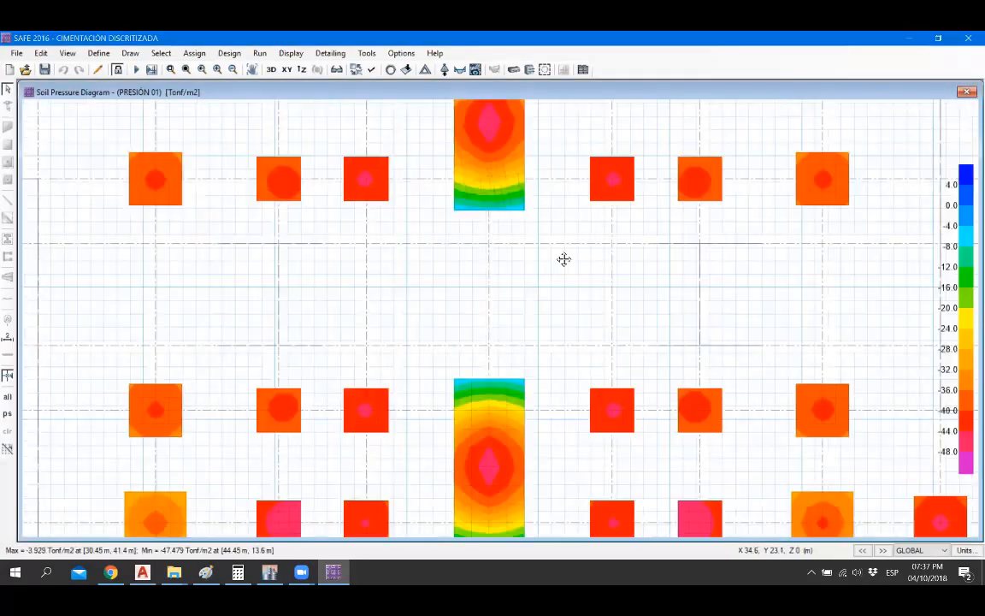
pyautogui.scroll(1, 550, 350)
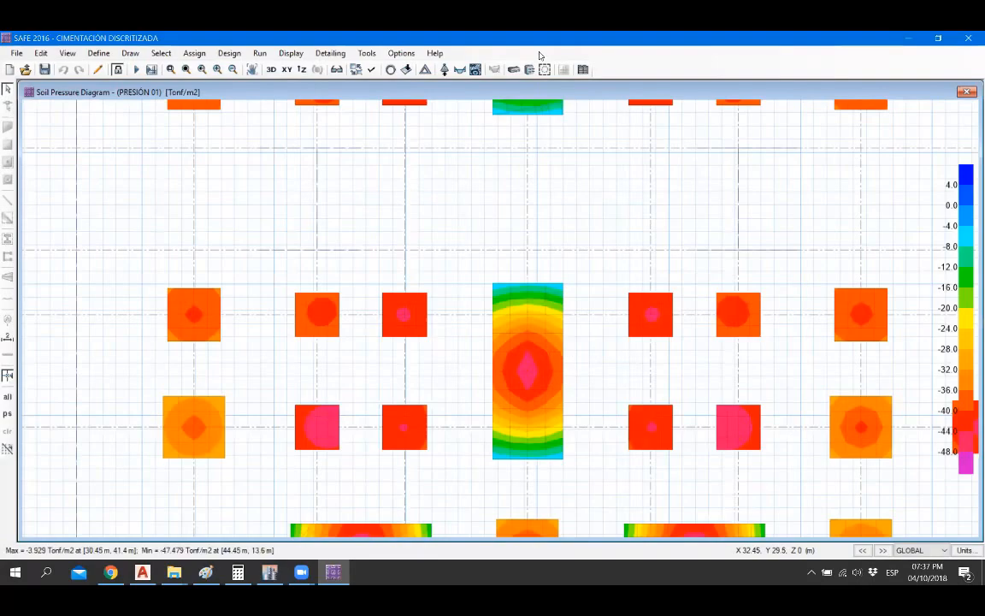
# Step: Open the Sin título image from the desktop to consult the net allowable soil stresses, and return to the soil pressure diagram
pyautogui.press('super+d')
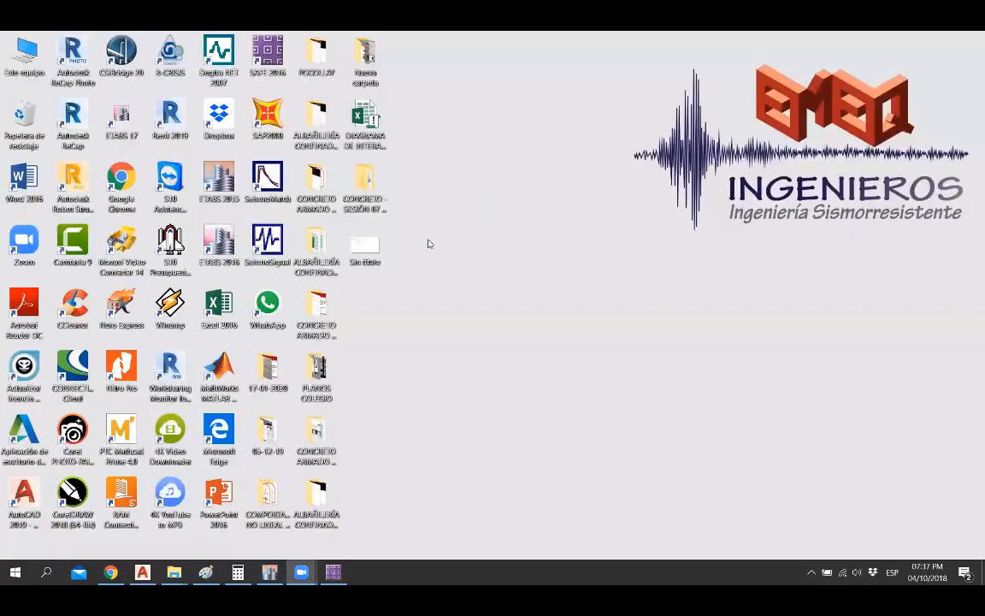
pyautogui.doubleClick(373, 252)
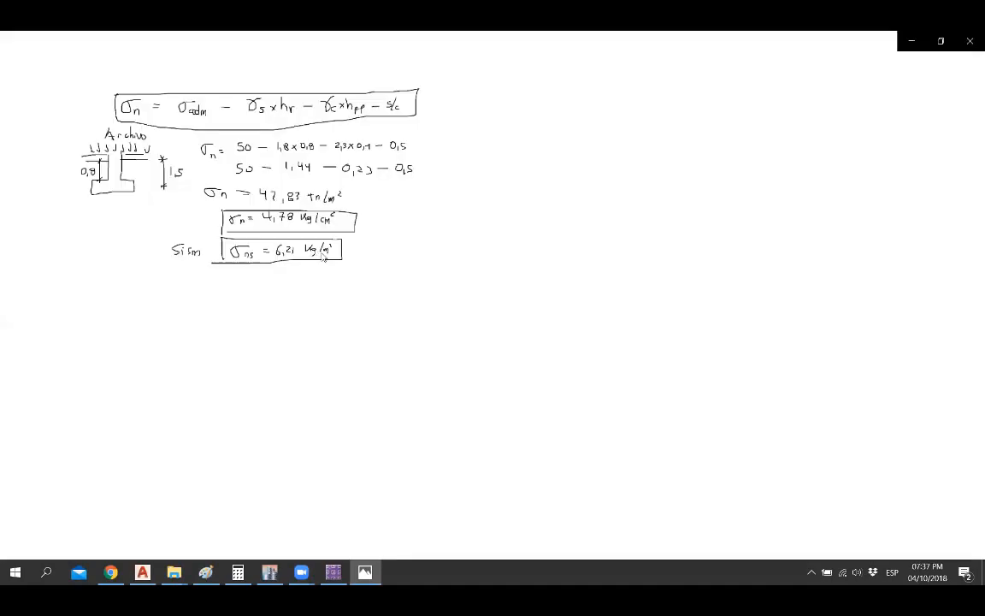
pyautogui.click(912, 41)
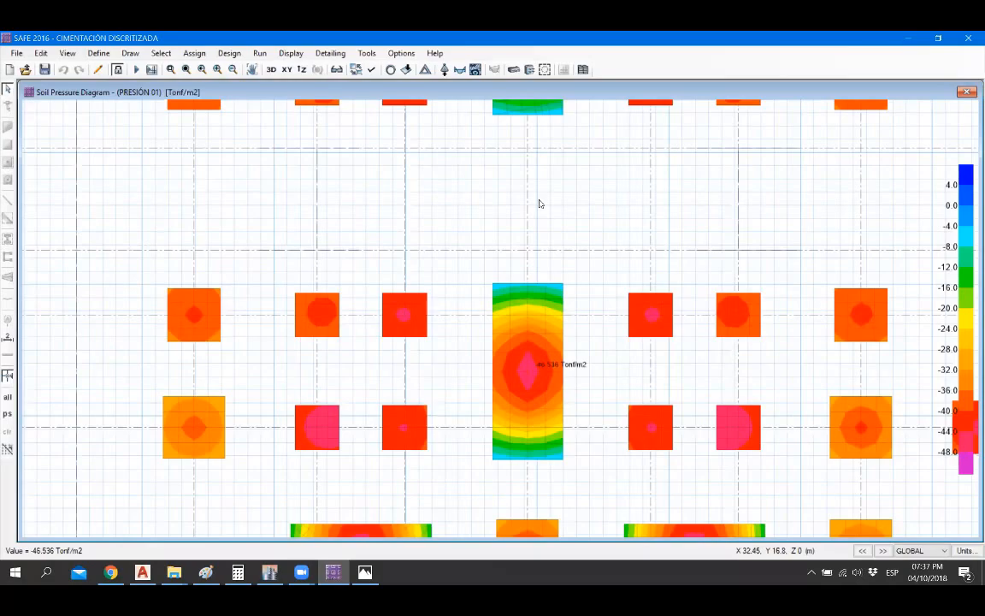
# Step: Step the soil pressure diagram through PRESIÓN 02, 03, 04 and 05, reading pressures on the two central combined footings
pyautogui.scroll(-3, 642, 357)
pyautogui.scroll(1, 585, 373)
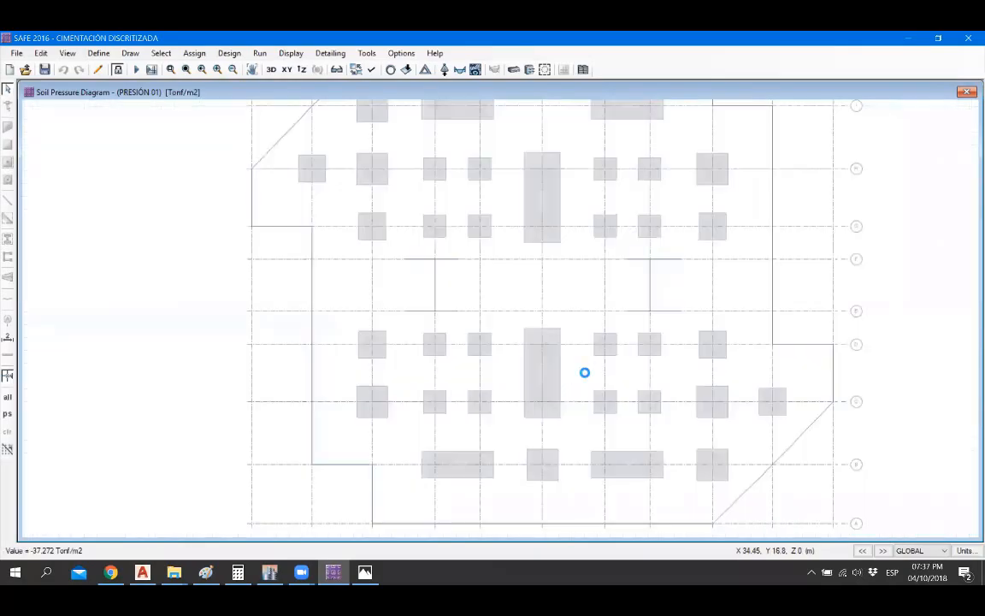
pyautogui.click(882, 550)
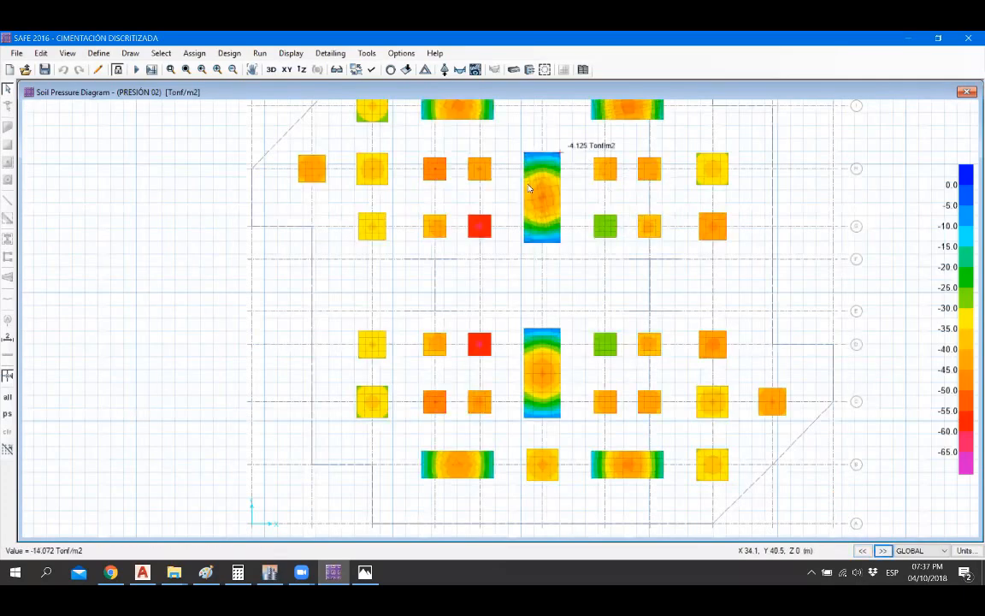
pyautogui.moveTo(539, 207)
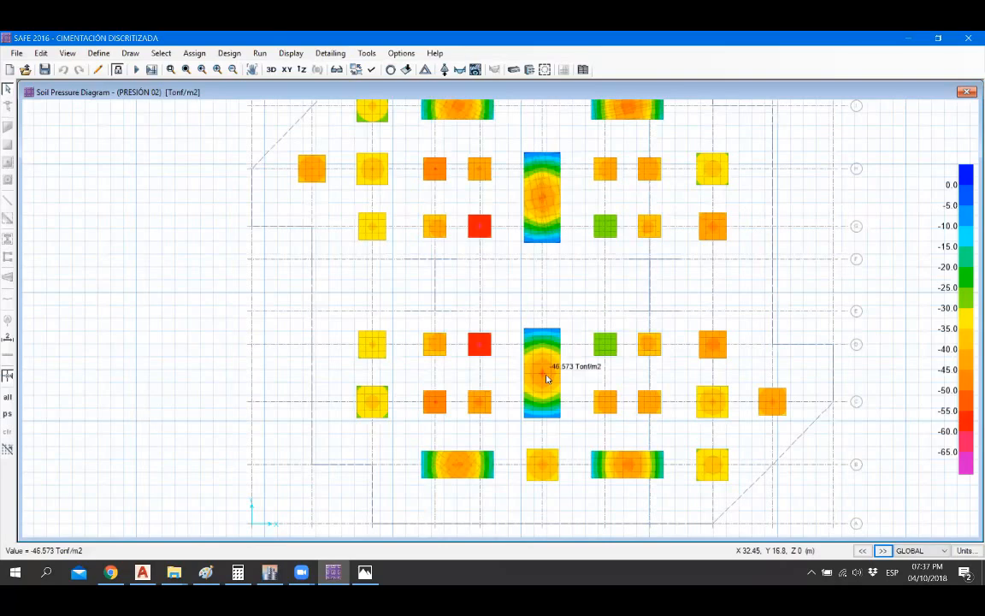
pyautogui.click(882, 550)
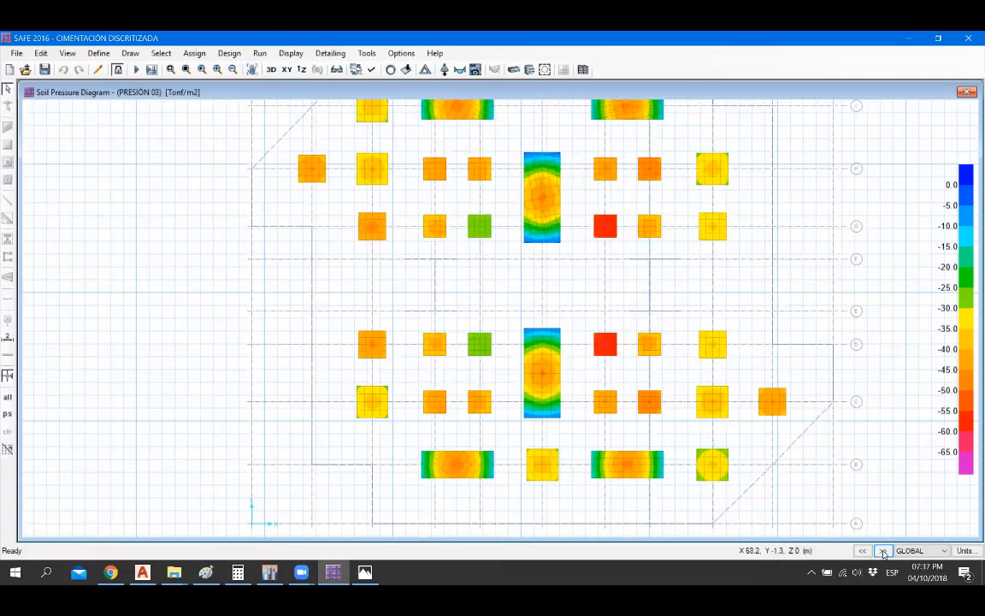
pyautogui.click(882, 550)
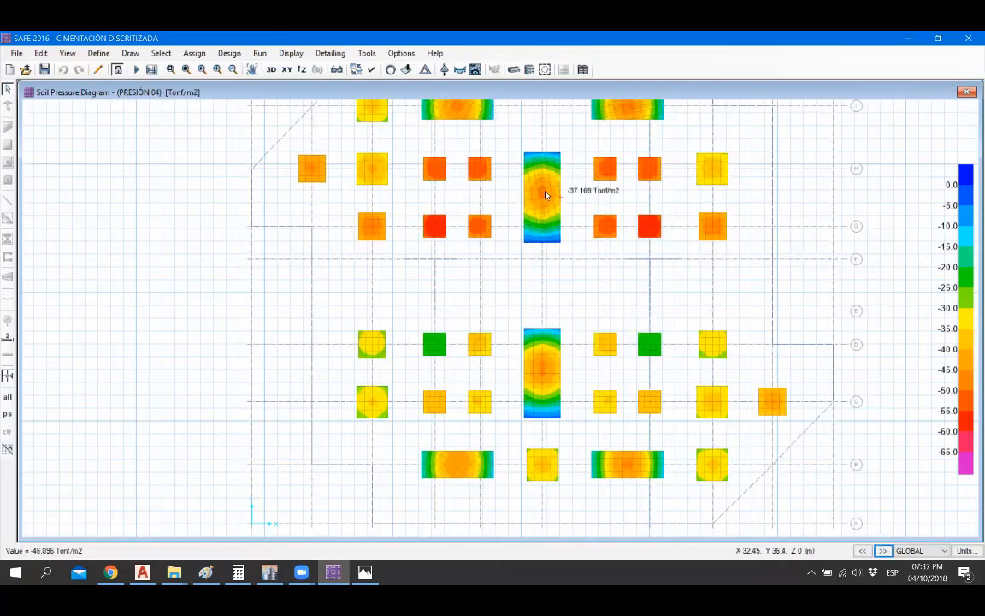
pyautogui.click(883, 550)
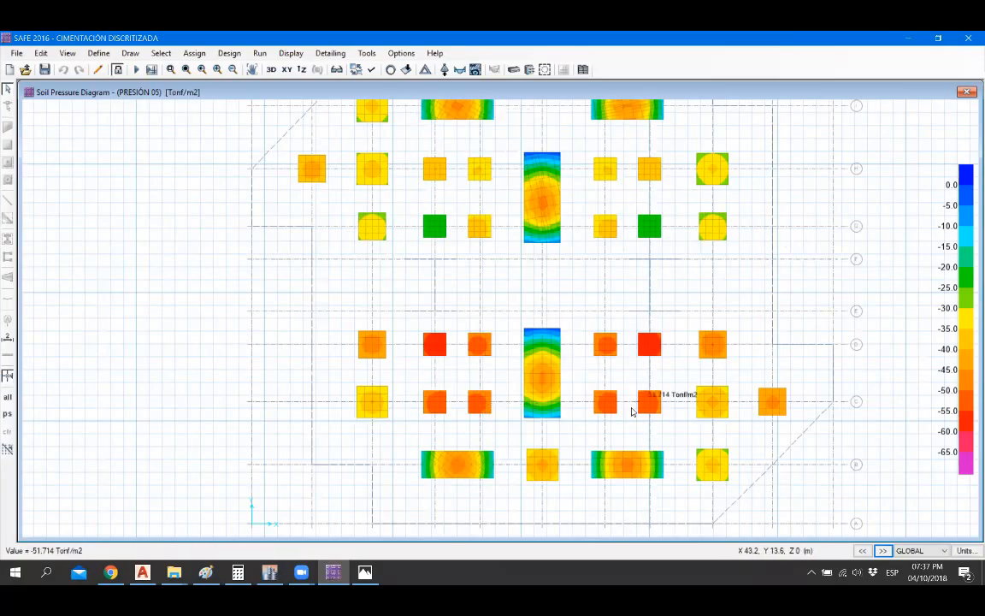
# Step: Read the PRESIÓN 05 soil pressure on the red isolated footing below the left wall group
pyautogui.scroll(-1, 636, 407)
pyautogui.scroll(1, 617, 377)
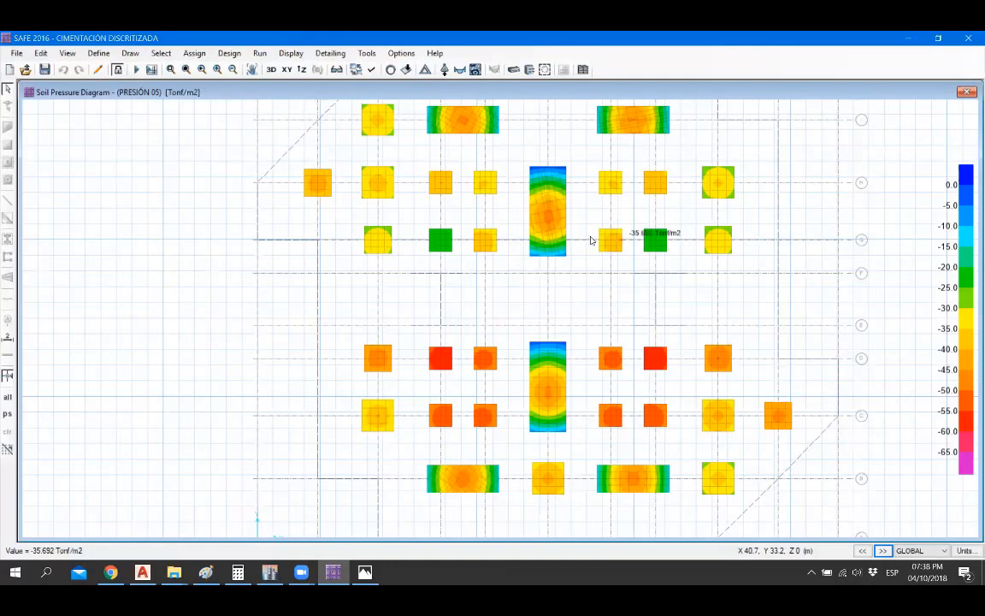
pyautogui.moveTo(443, 364)
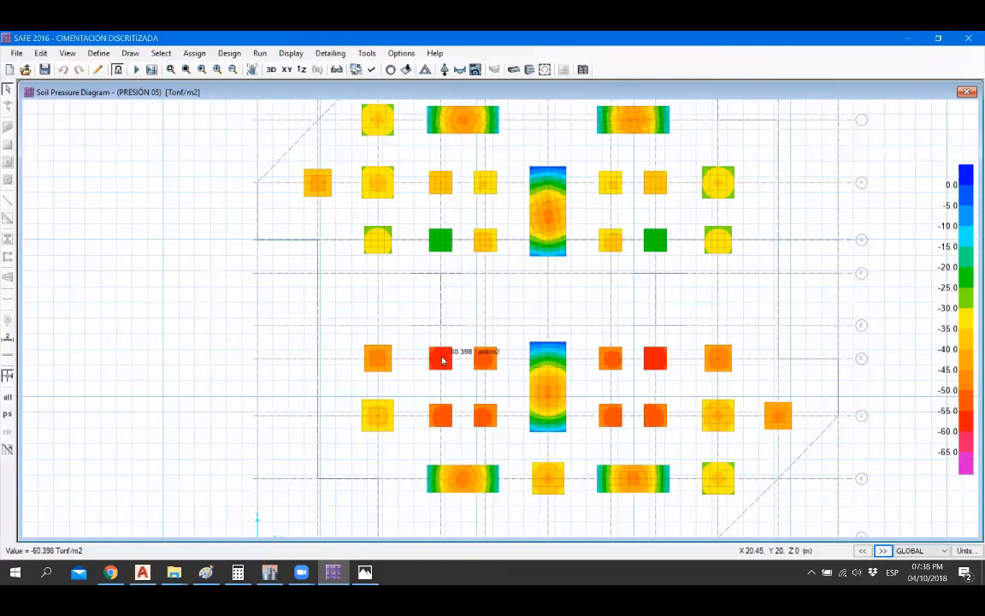
pyautogui.scroll(3, 451, 353)
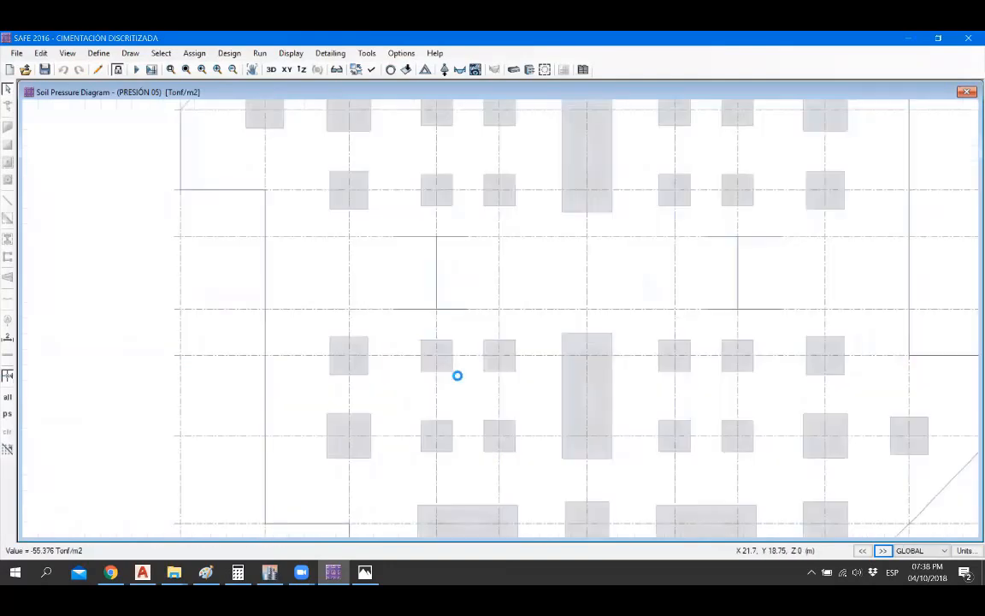
pyautogui.scroll(1, 458, 389)
pyautogui.moveTo(403, 306)
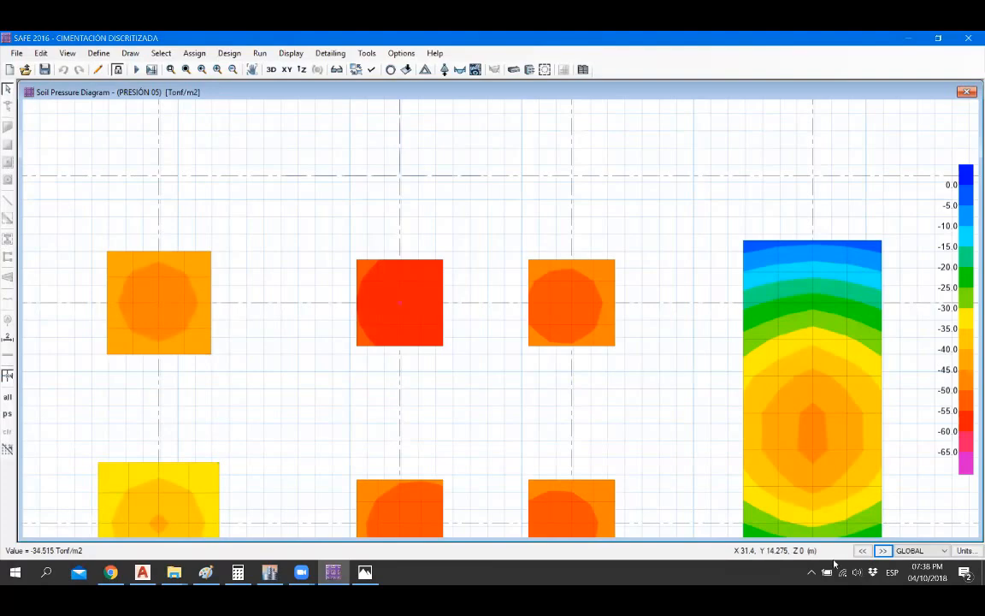
# Step: Step the pressure diagram back to PRESIÓN 02 and compare the isolated footings beside the lower combined footing with PRESIÓN 03
pyautogui.click(862, 551)
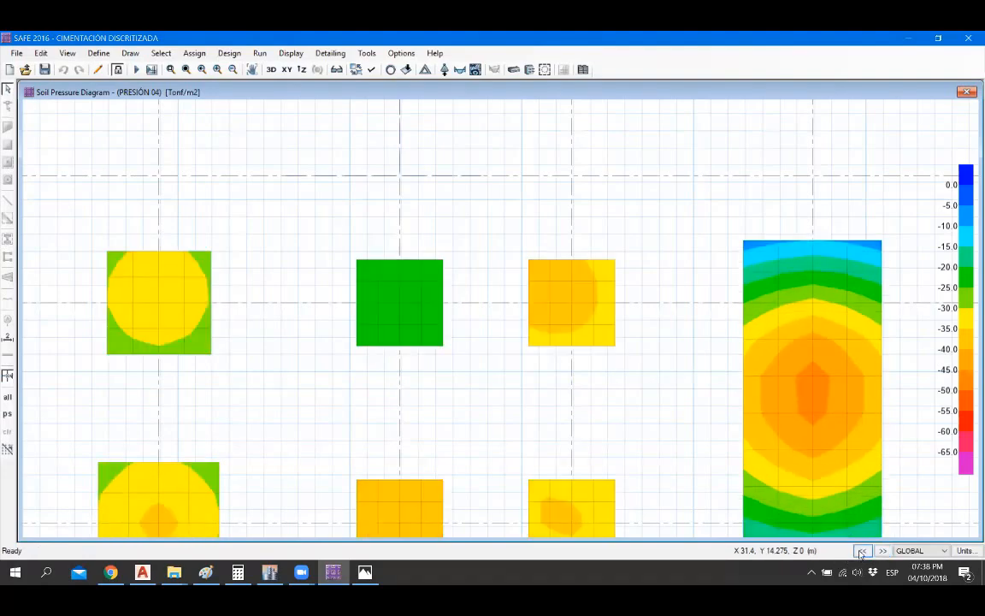
pyautogui.click(862, 551)
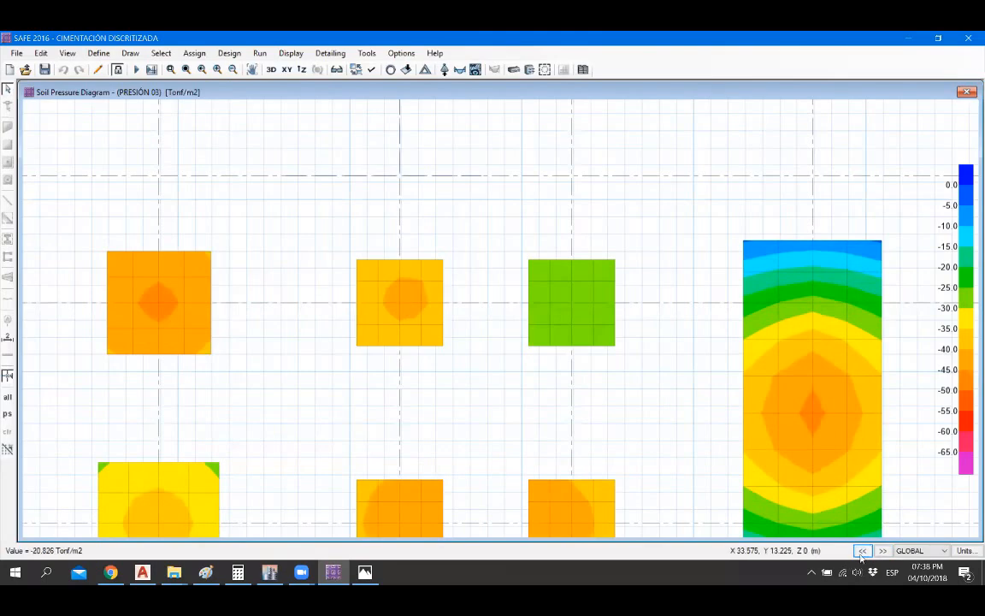
pyautogui.click(862, 551)
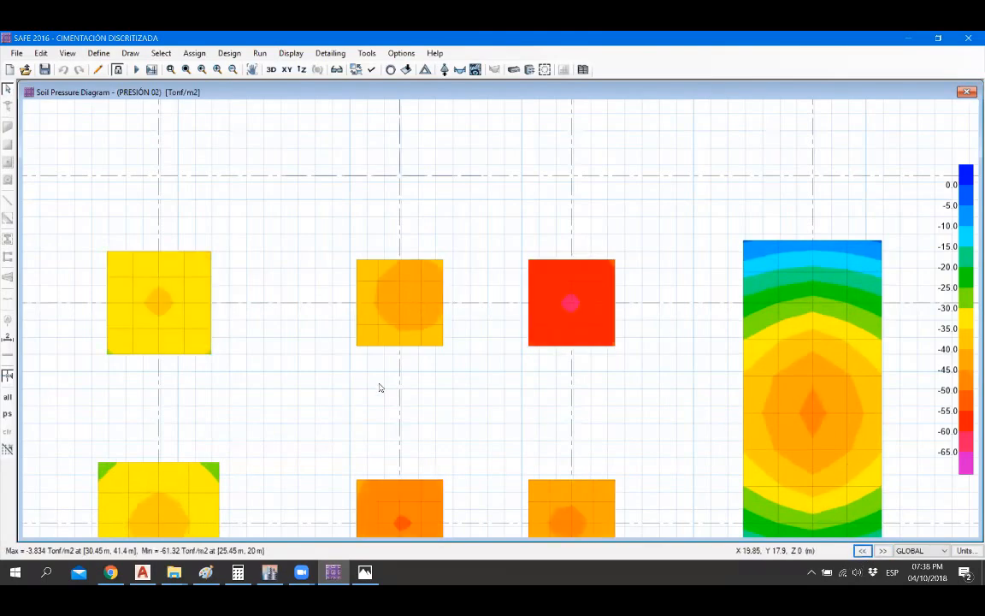
pyautogui.scroll(-2, 381, 387)
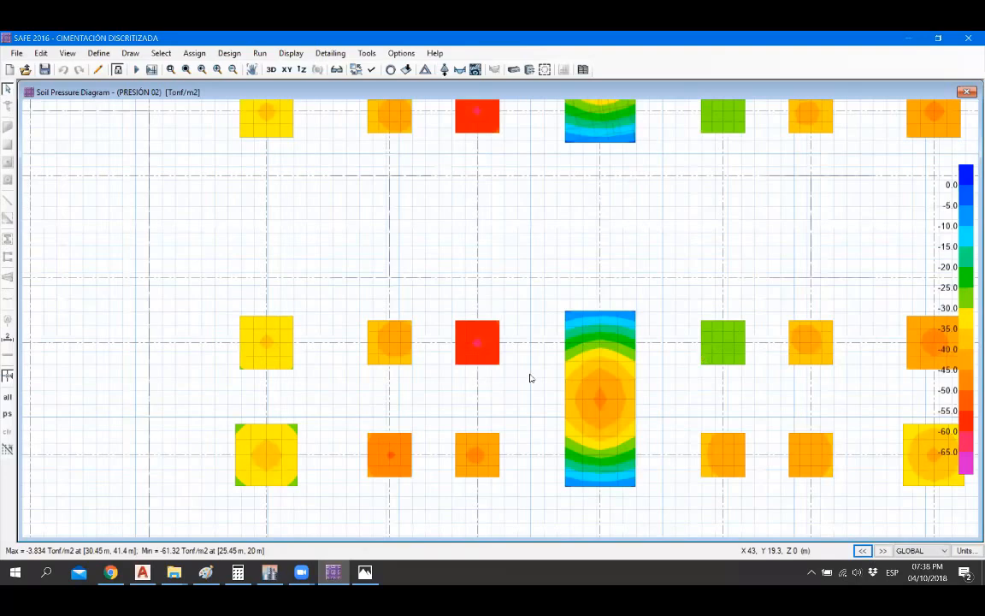
pyautogui.moveTo(531, 378); pyautogui.dragTo(389, 350, button='middle')
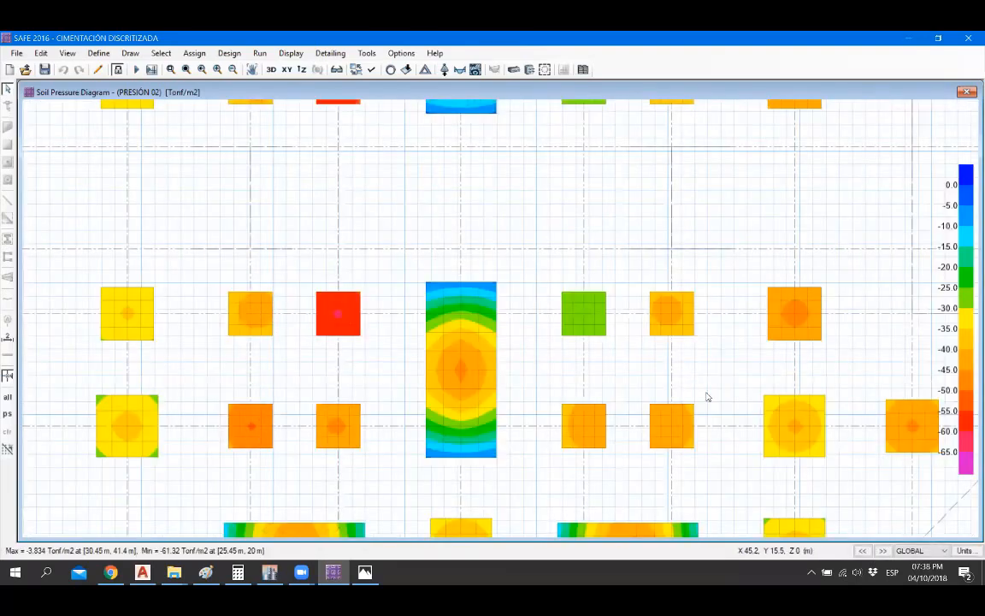
pyautogui.click(883, 550)
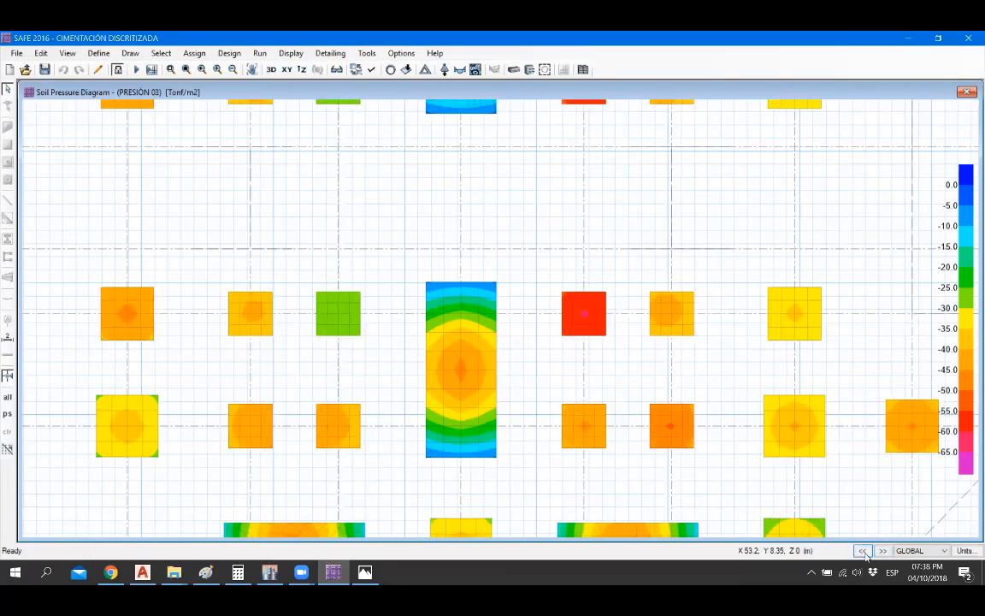
pyautogui.click(864, 552)
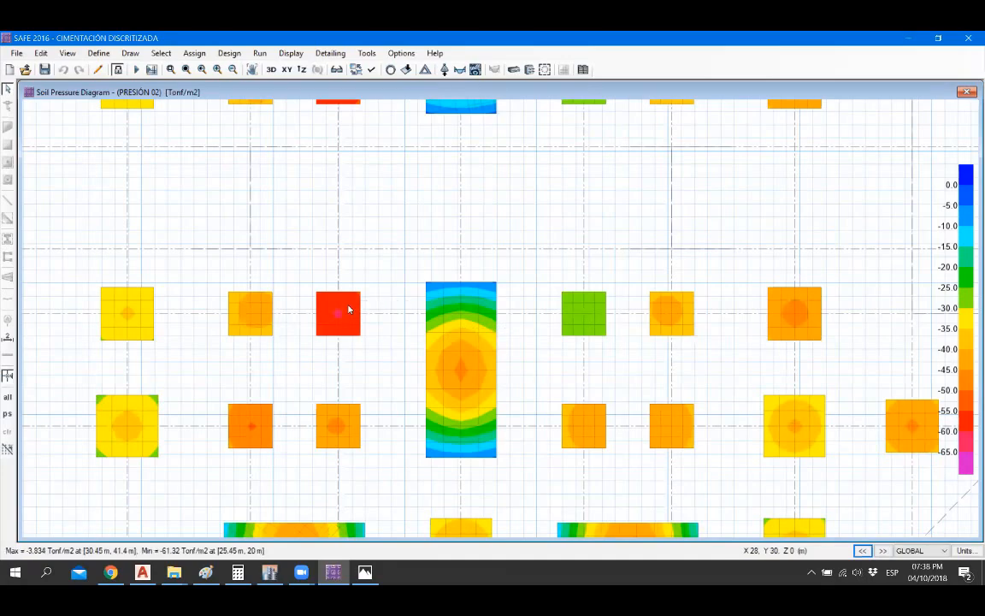
# Step: Read the peak PRESIÓN 02 soil pressure at the centre of the red isolated footing beside the lower combined footing
pyautogui.scroll(3, 338, 313)
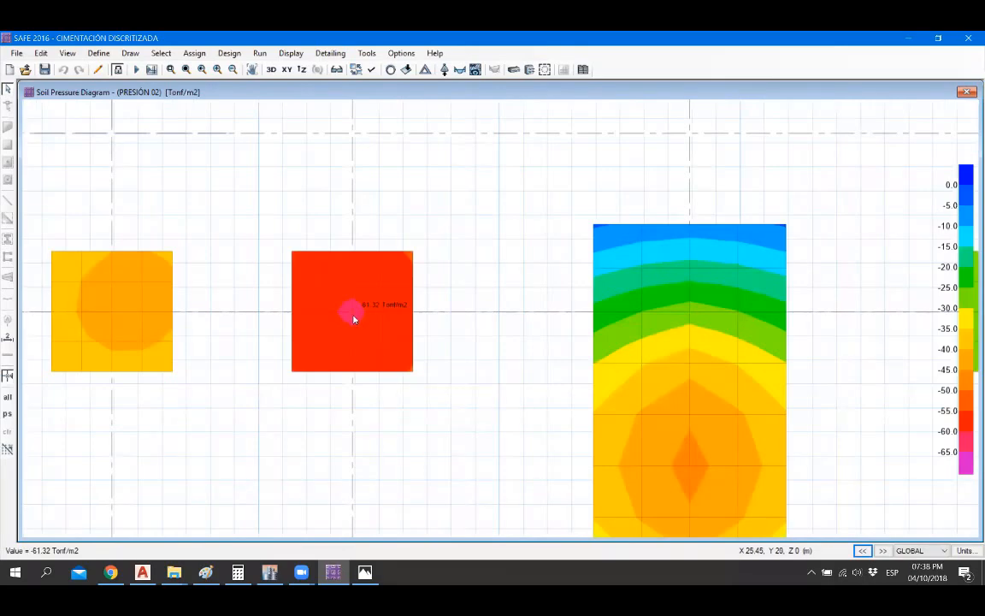
pyautogui.scroll(-4, 353, 317)
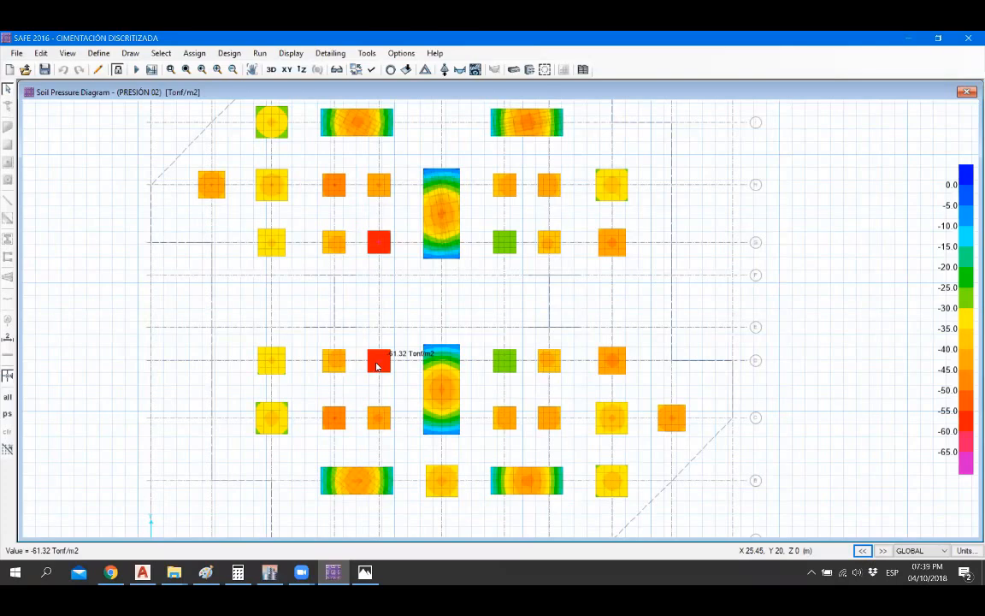
pyautogui.scroll(2, 363, 363)
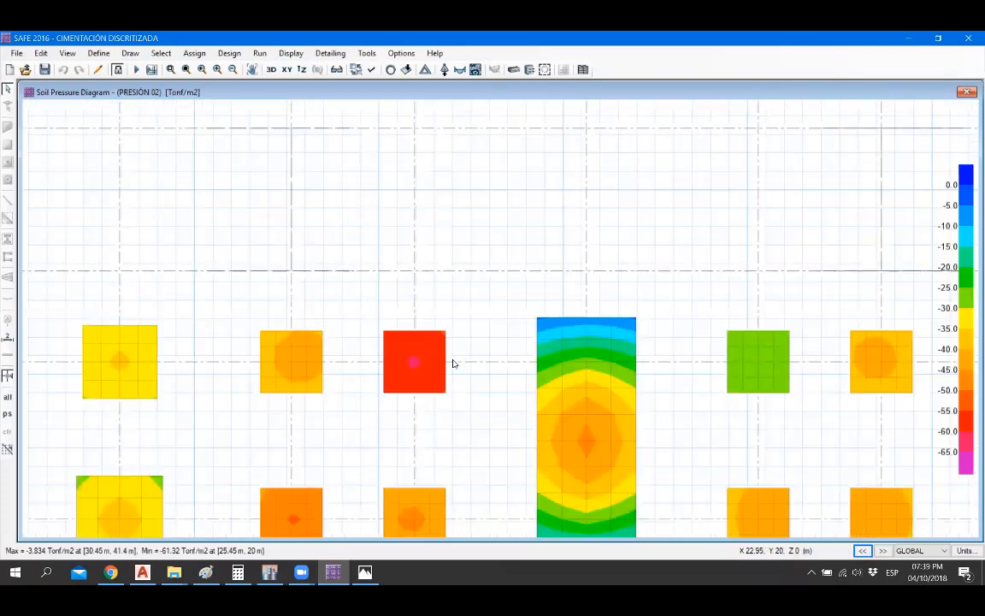
pyautogui.scroll(-2, 415, 368)
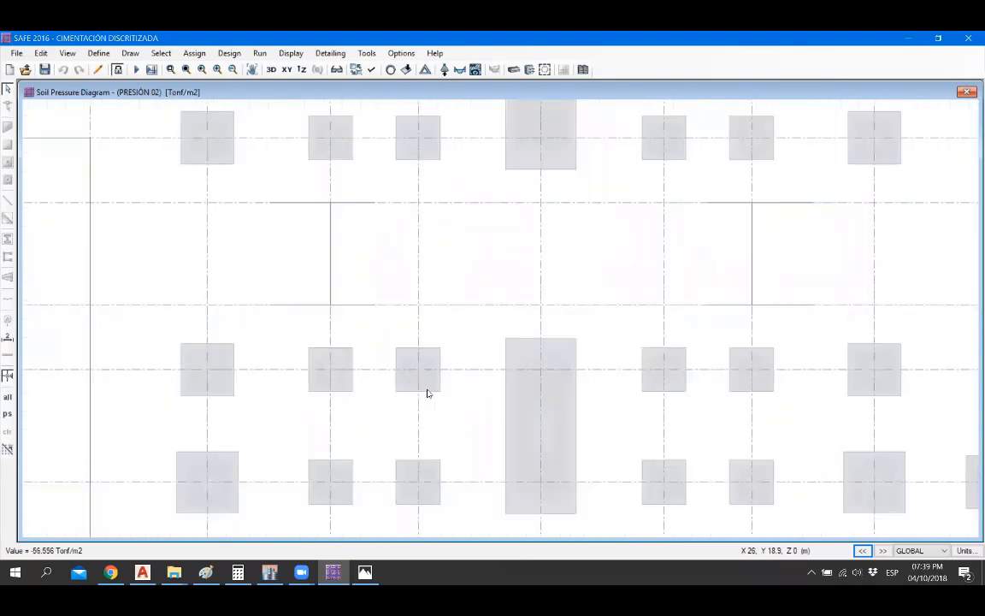
# Step: Restore the undeformed plan view of the whole foundation and save the model
pyautogui.click(390, 70)
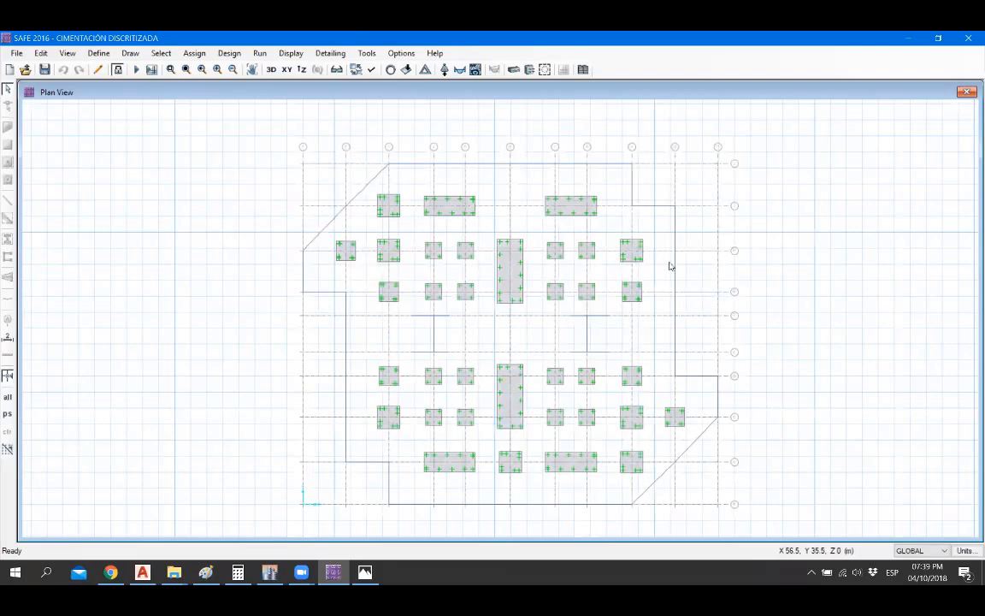
pyautogui.click(43, 70)
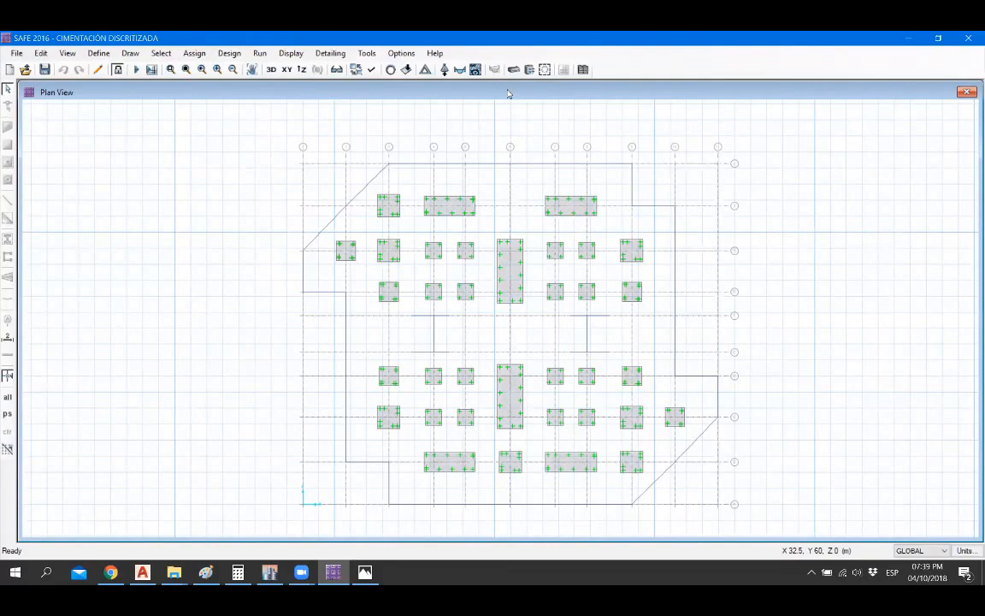
# Step: Examine the two I-shaped wall groups without footings in the middle of the foundation plan
pyautogui.scroll(1, 419, 340)
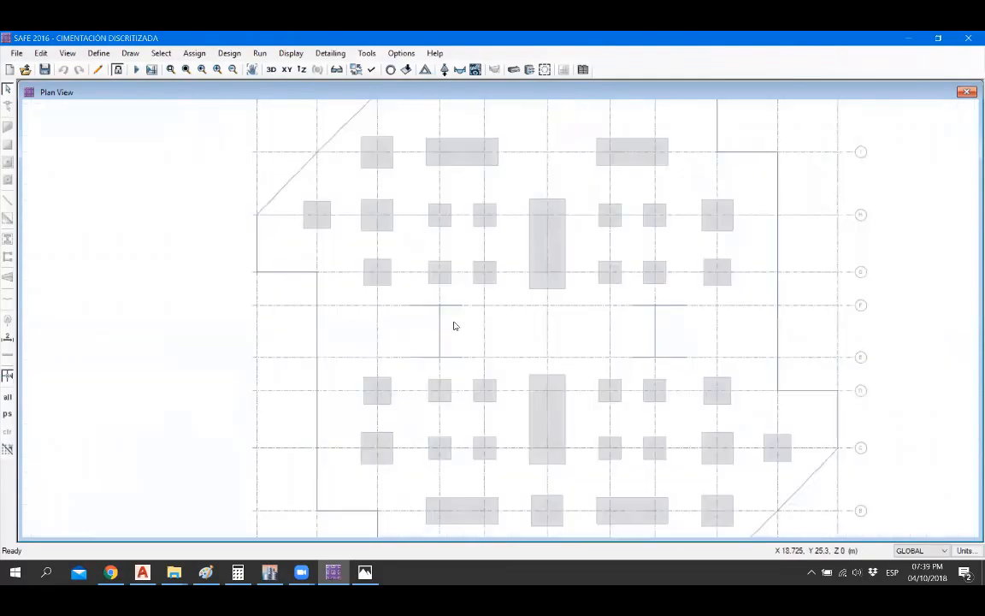
pyautogui.scroll(2, 439, 328)
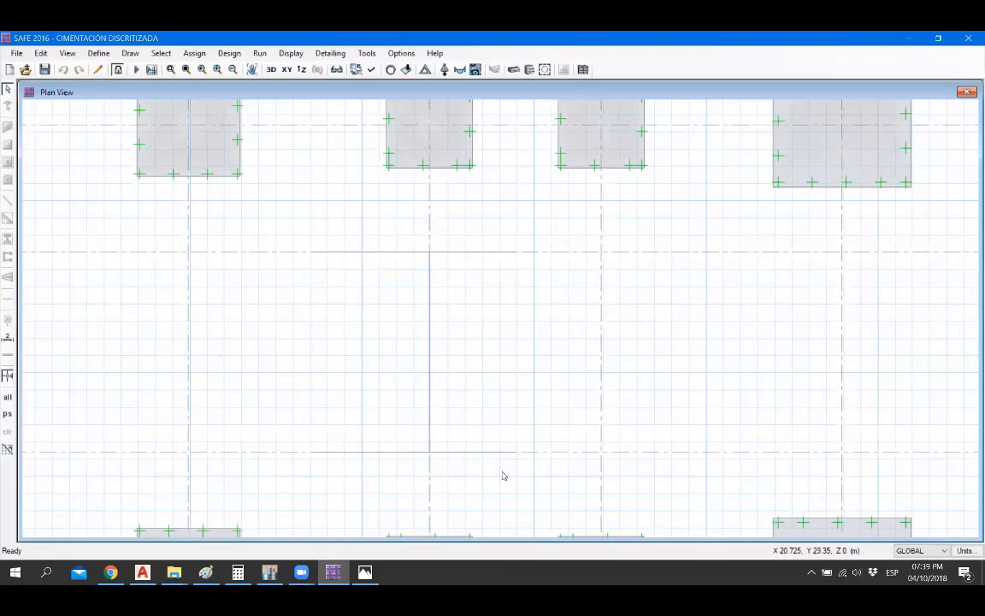
pyautogui.scroll(-2, 354, 310)
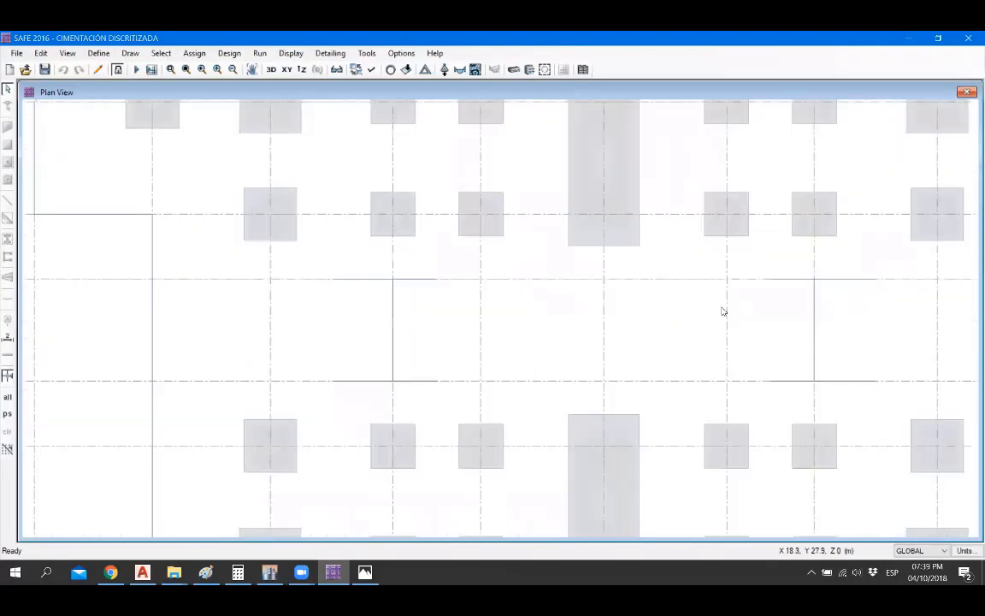
pyautogui.scroll(1, 851, 320)
pyautogui.scroll(-3, 653, 301)
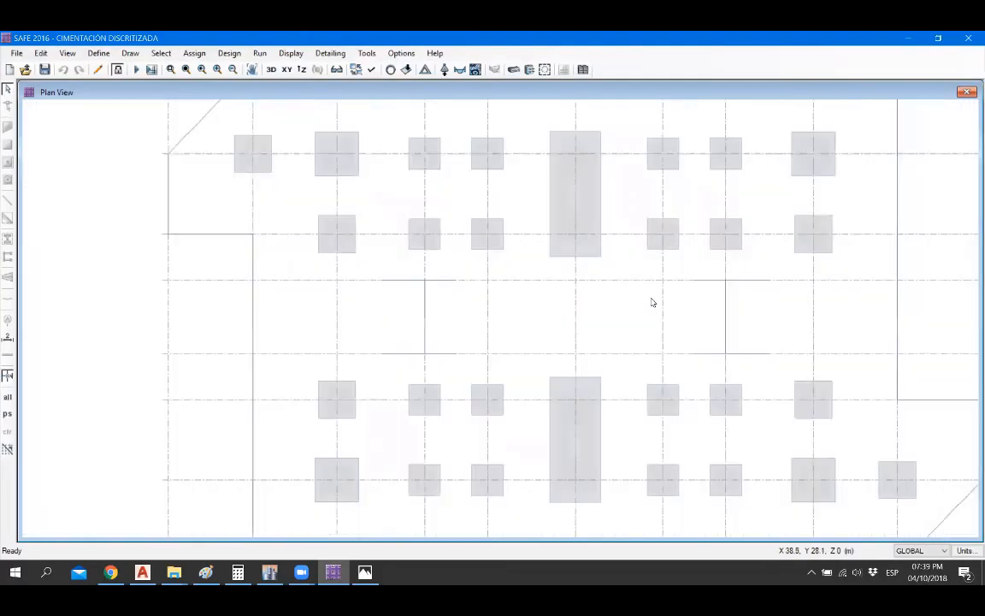